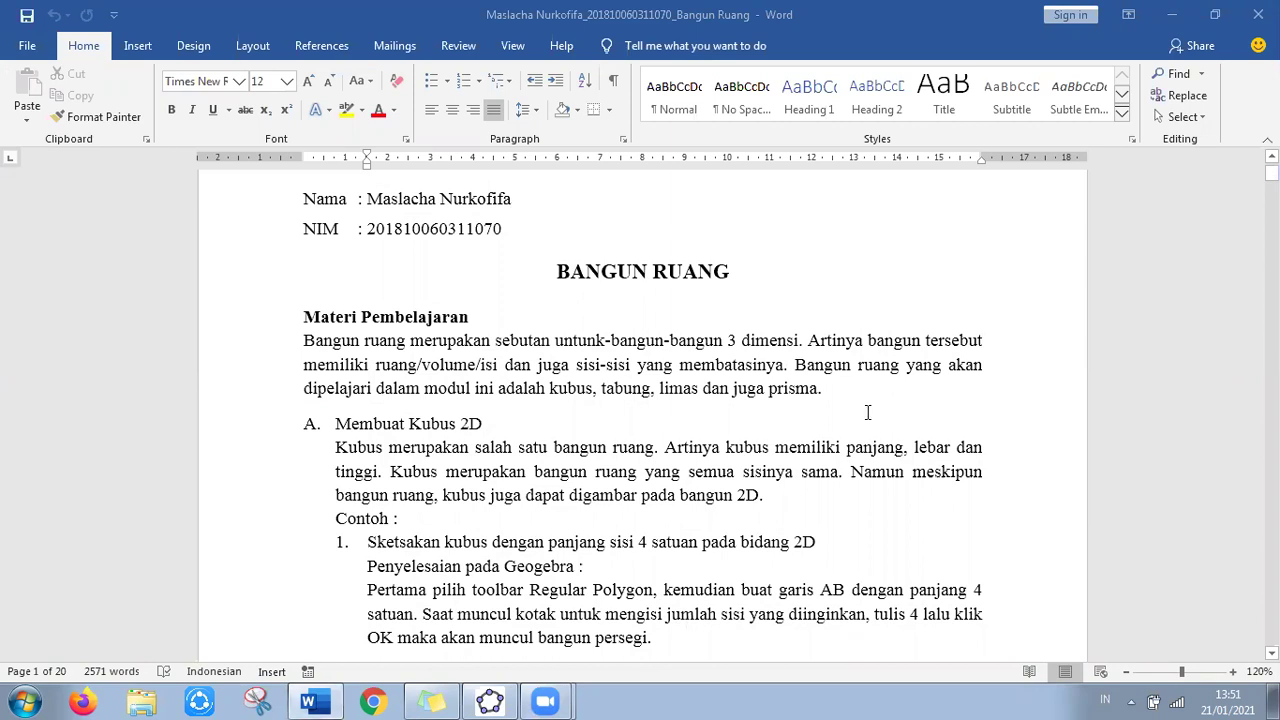
Read the first example in the Word document about sketching a 2D cube with a side length of 4 units
scroll(867, 412, "down", 3)
scroll(867, 412, "down", 1)
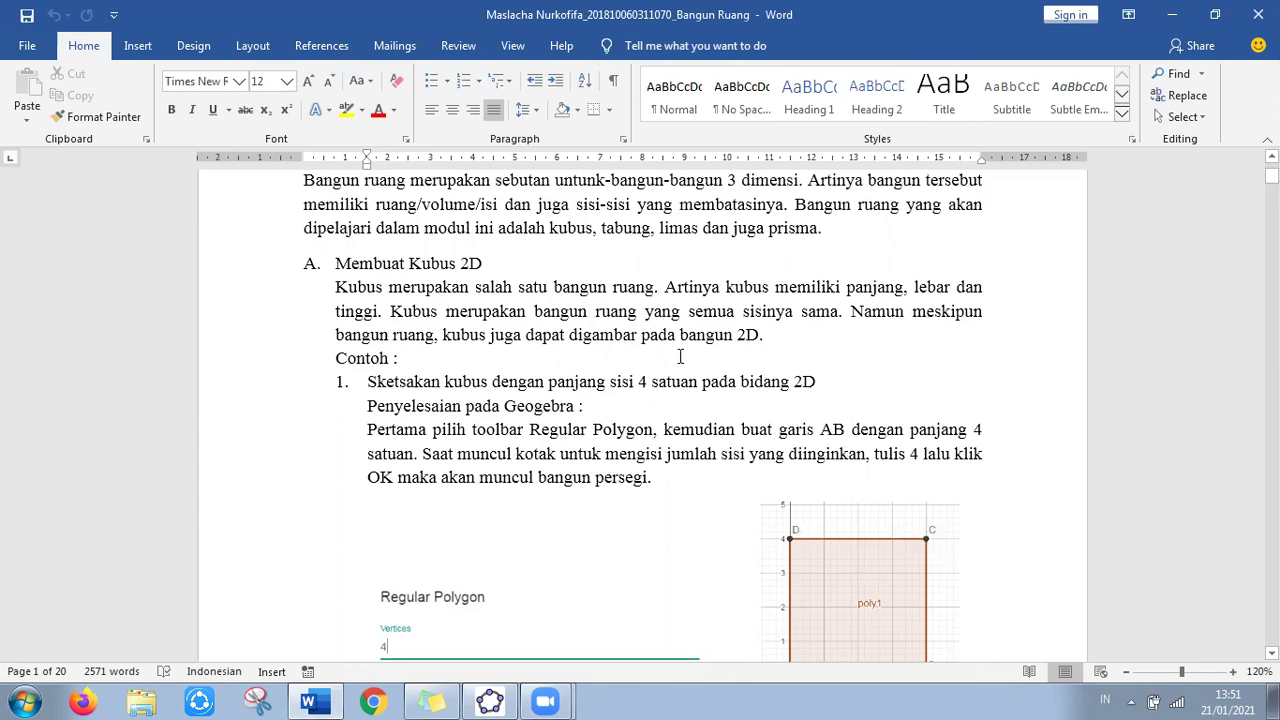
scroll(680, 357, "down", 2)
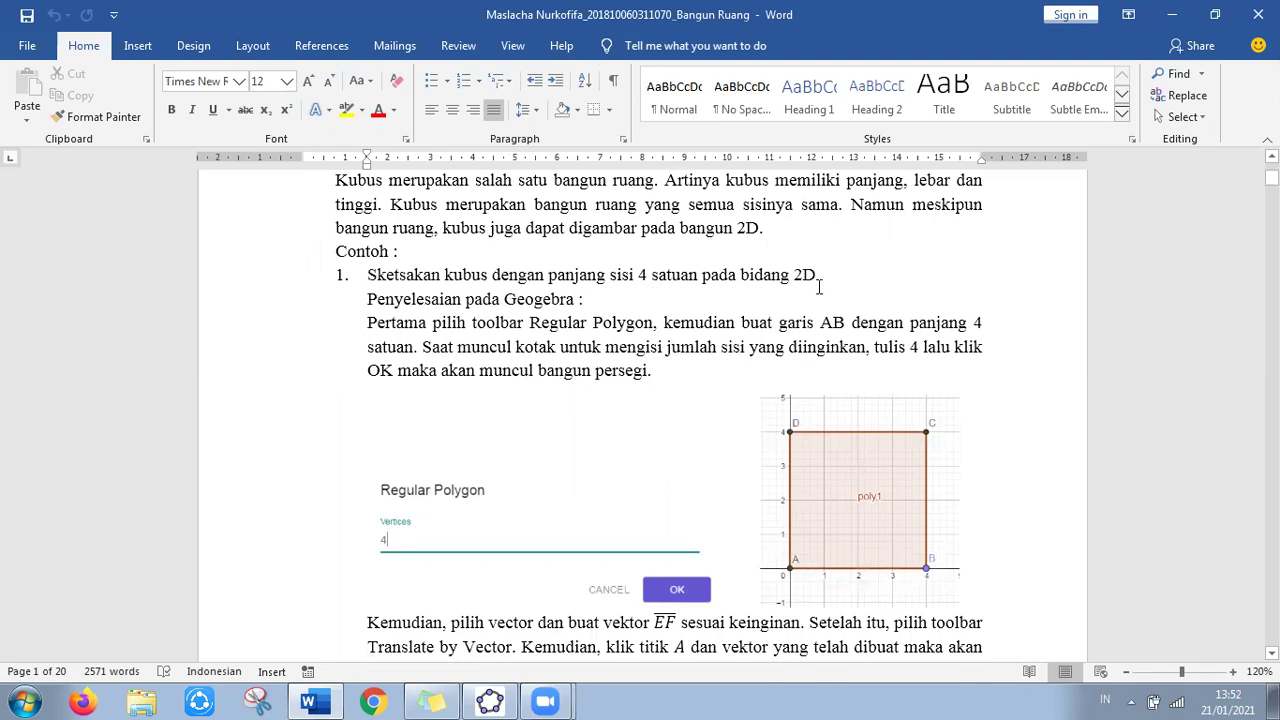
Switch to GeoGebra and draw a regular polygon with 4 vertices on the base from (0, 0) to (4, 0)
left_click(490, 700)
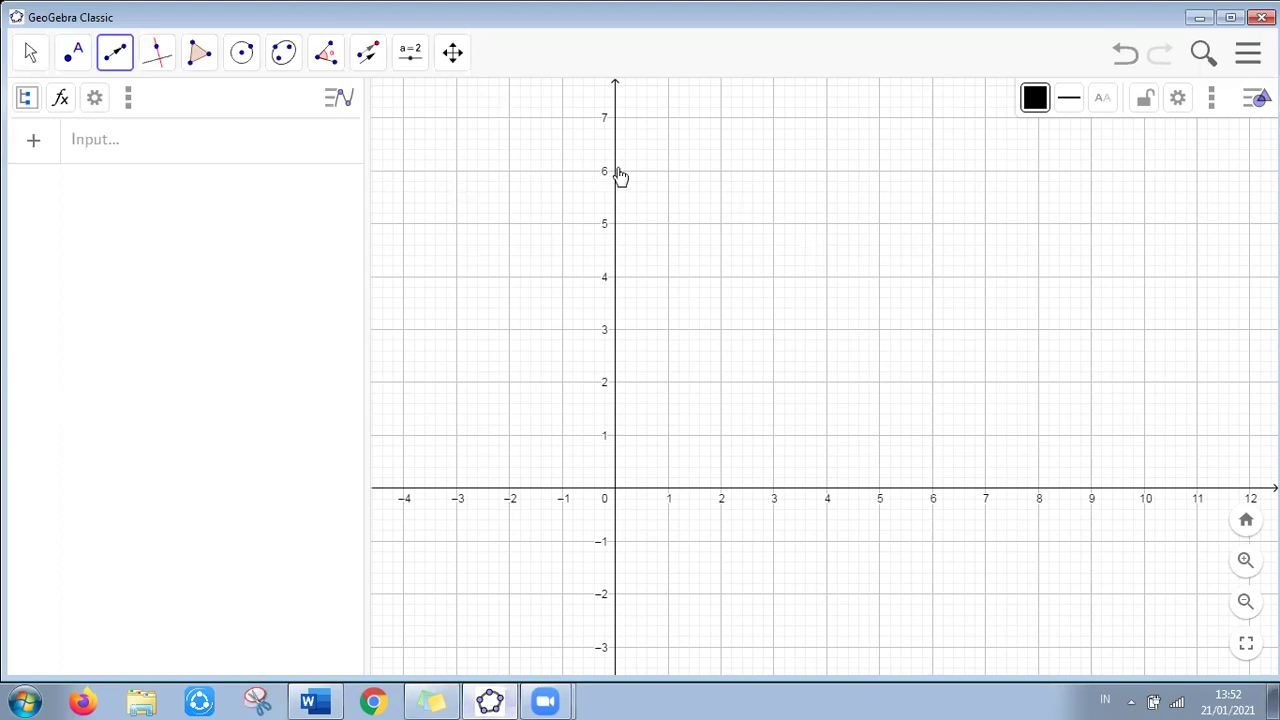
left_click(200, 55)
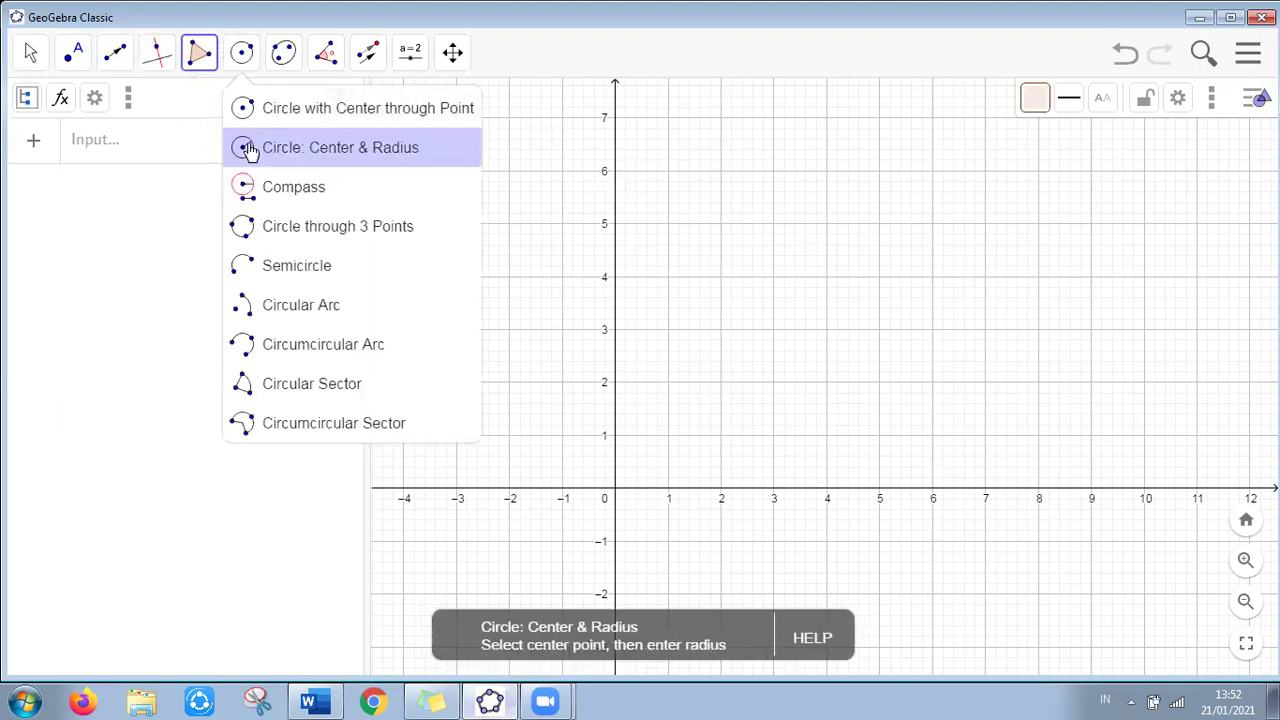
left_click(205, 150)
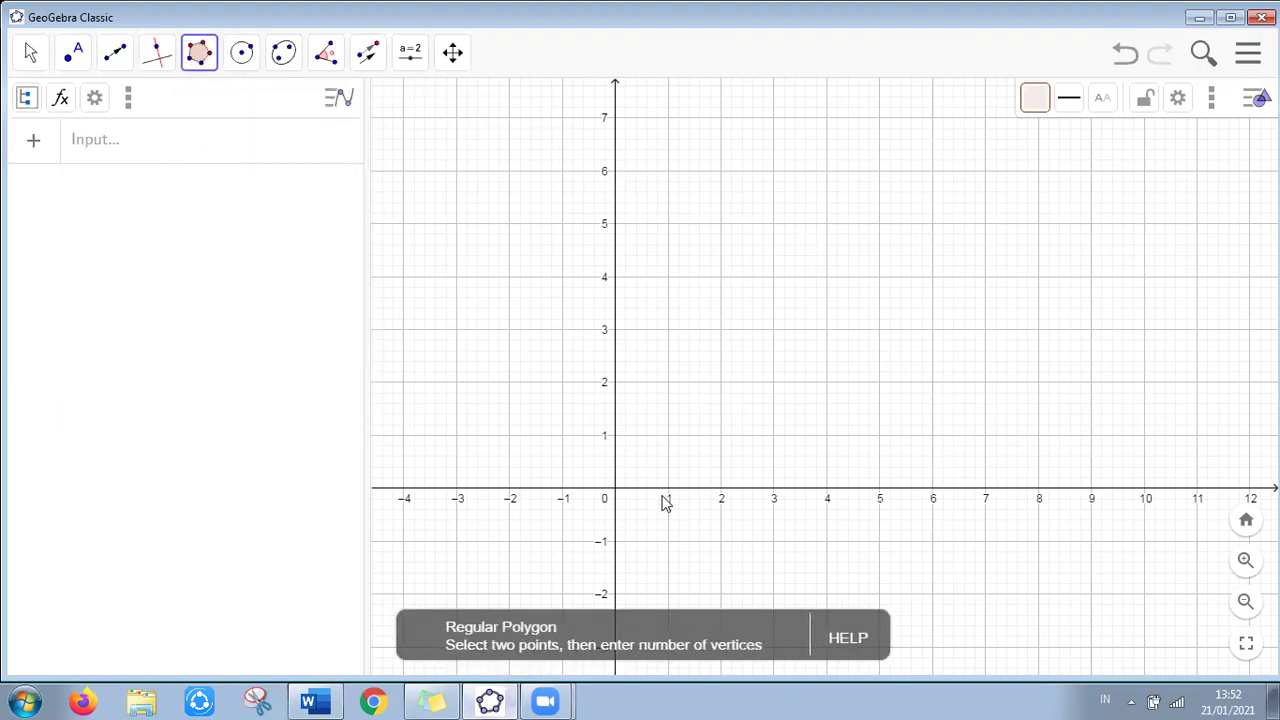
left_click(615, 492)
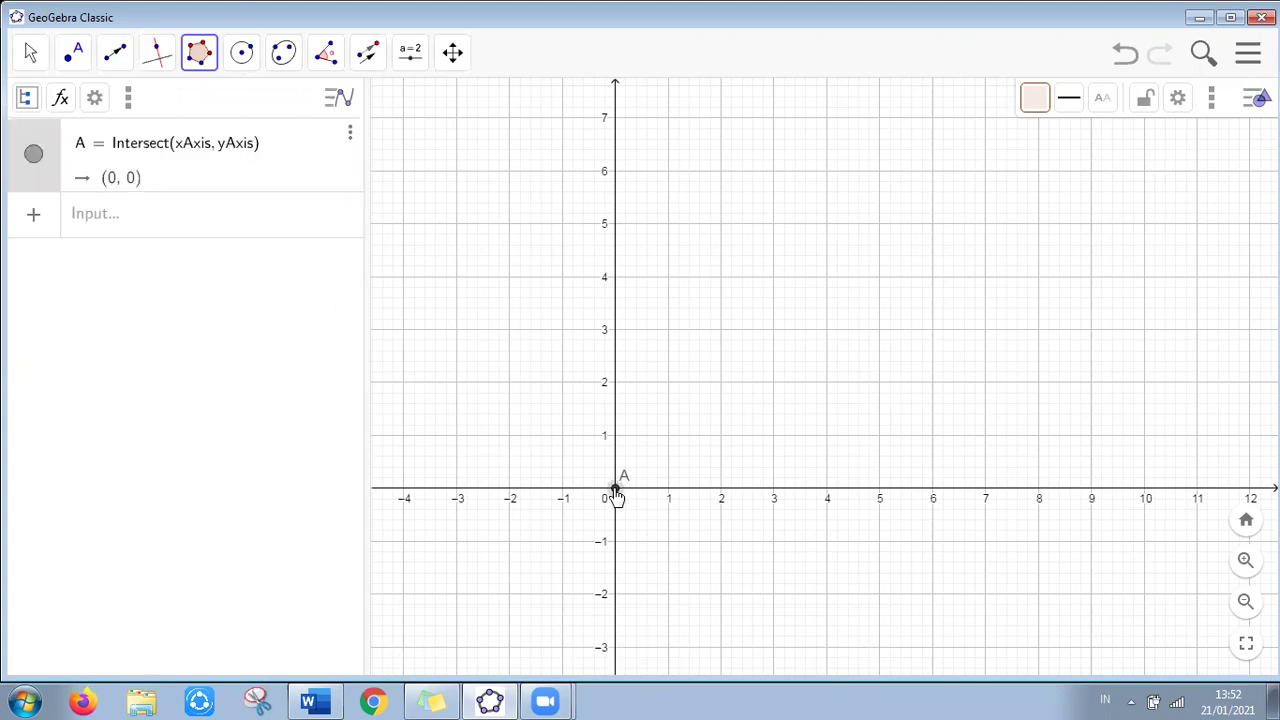
left_click(824, 491)
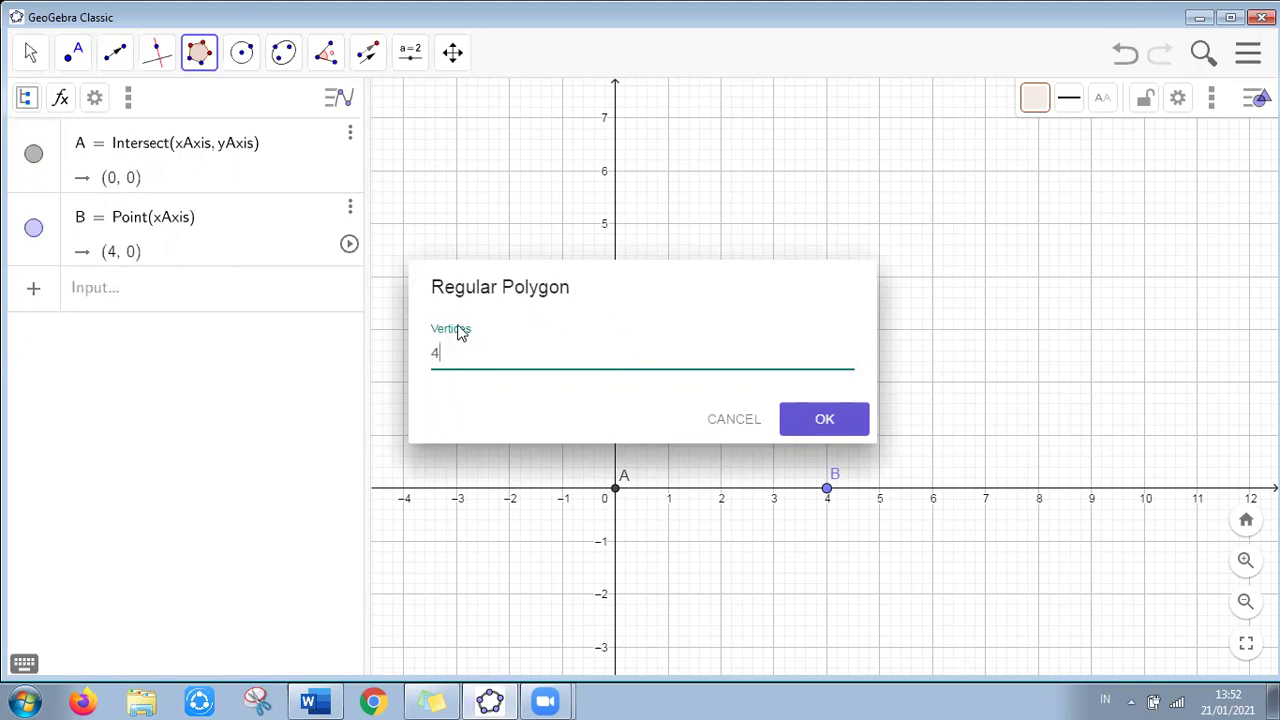
left_click(810, 419)
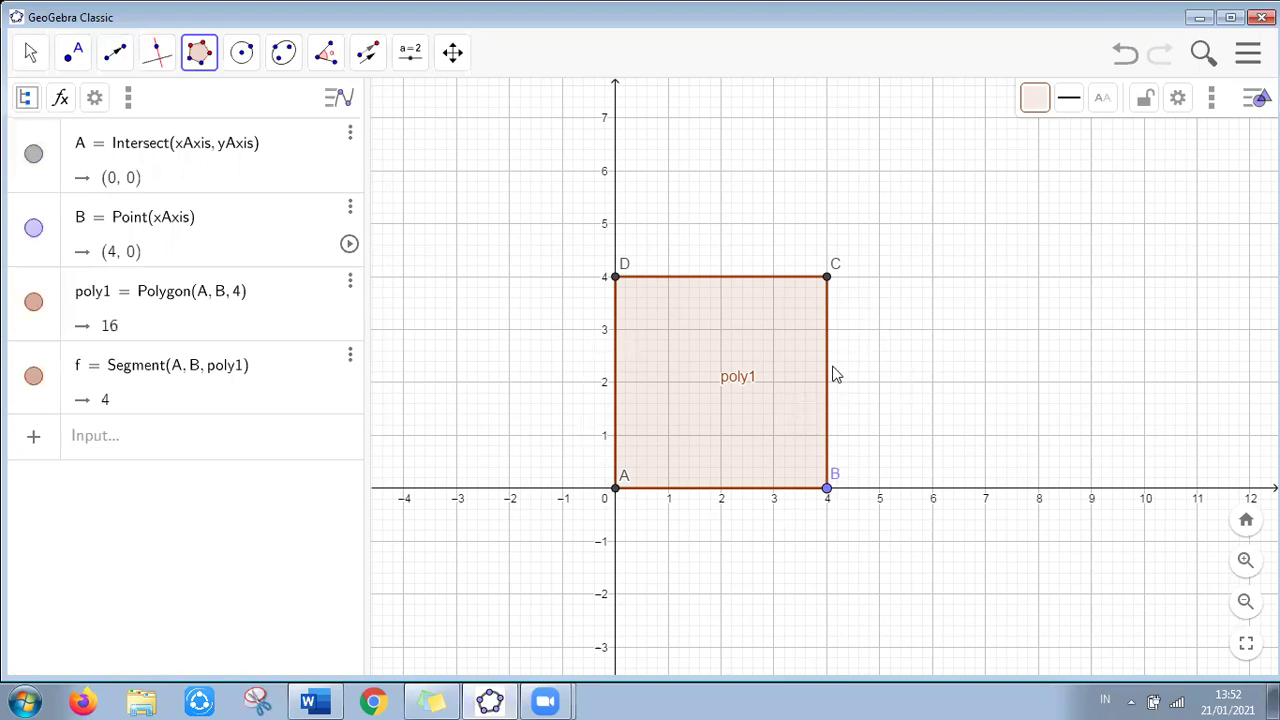
Draw a vector from (-3, 0) to (-2, 2) beside the square
left_click(115, 52)
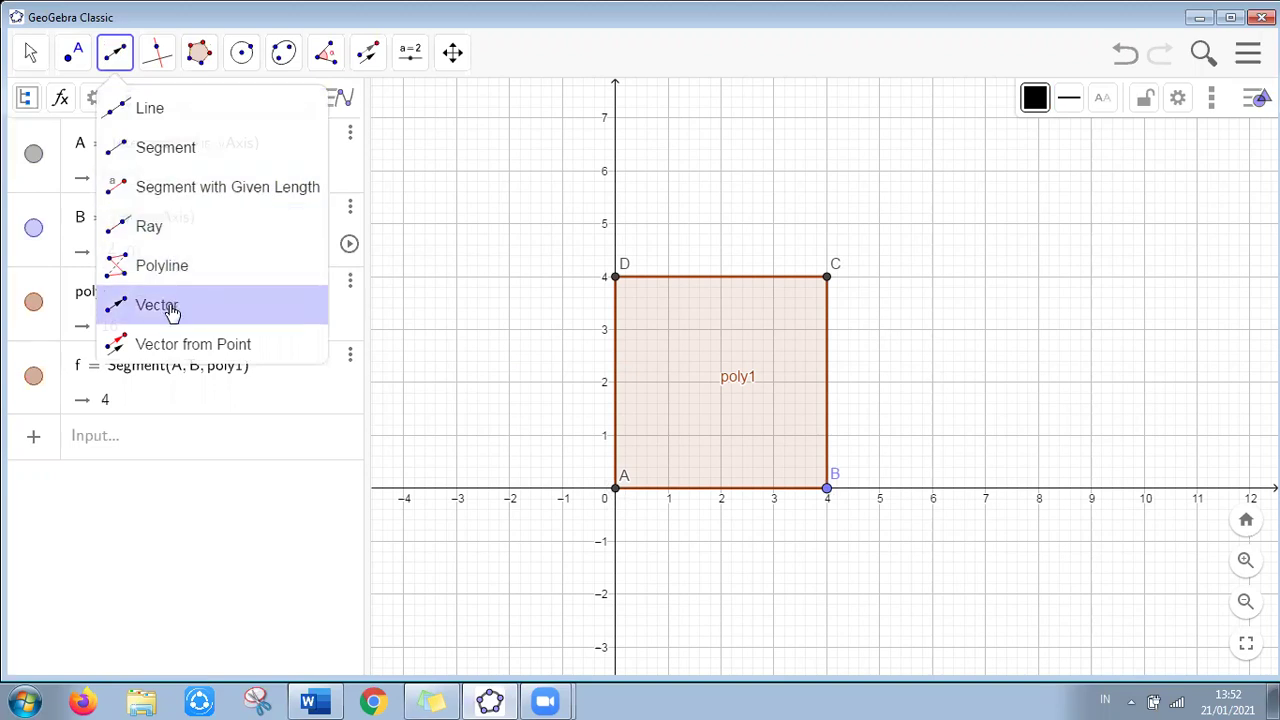
left_click(172, 312)
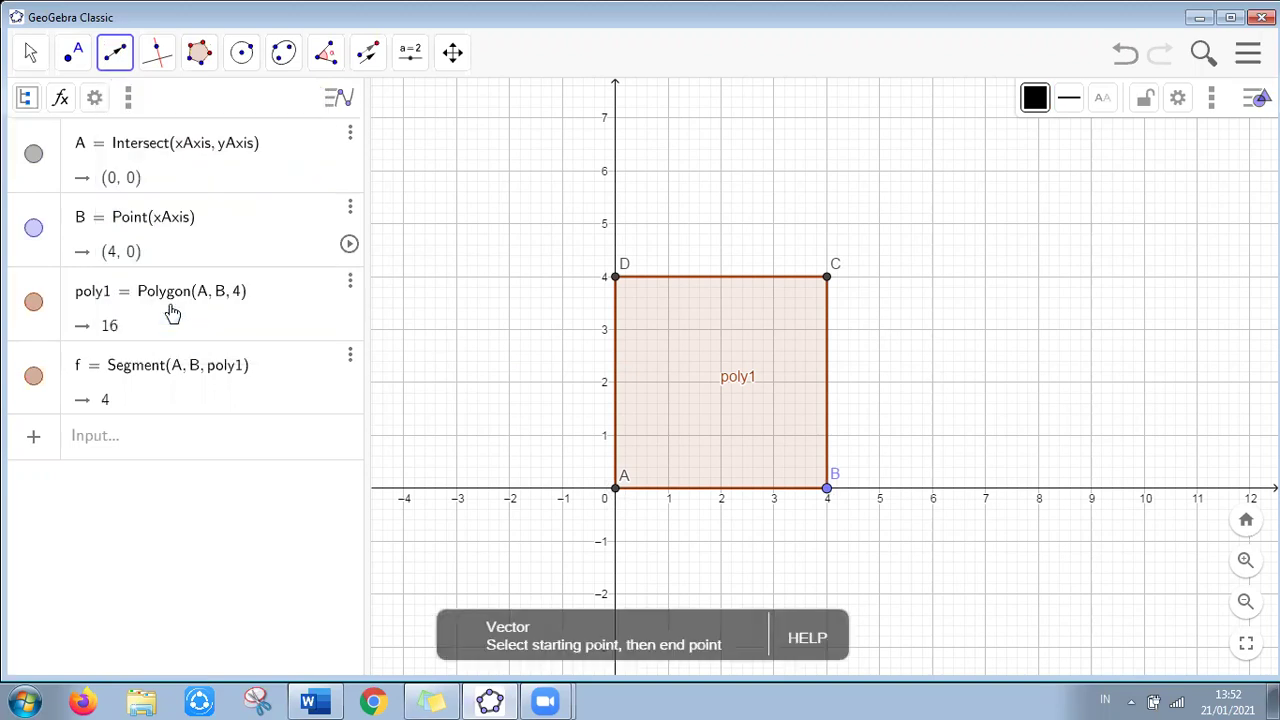
left_click(459, 494)
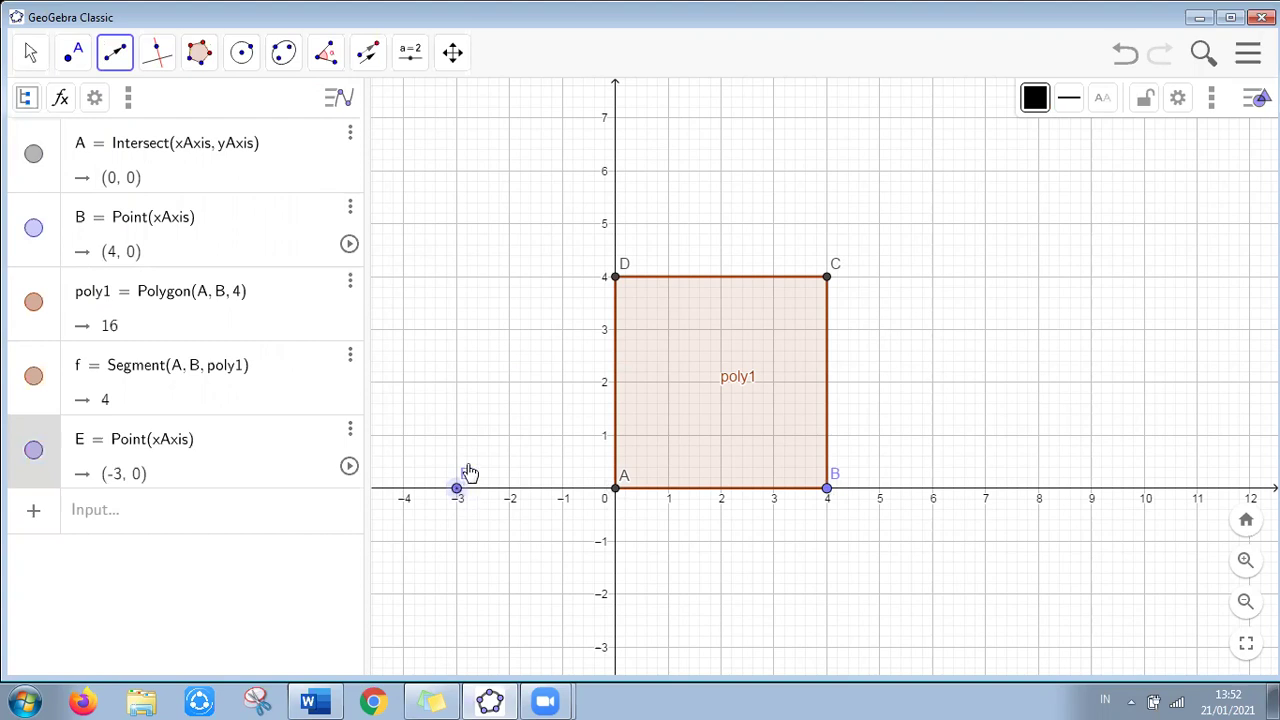
left_click(509, 383)
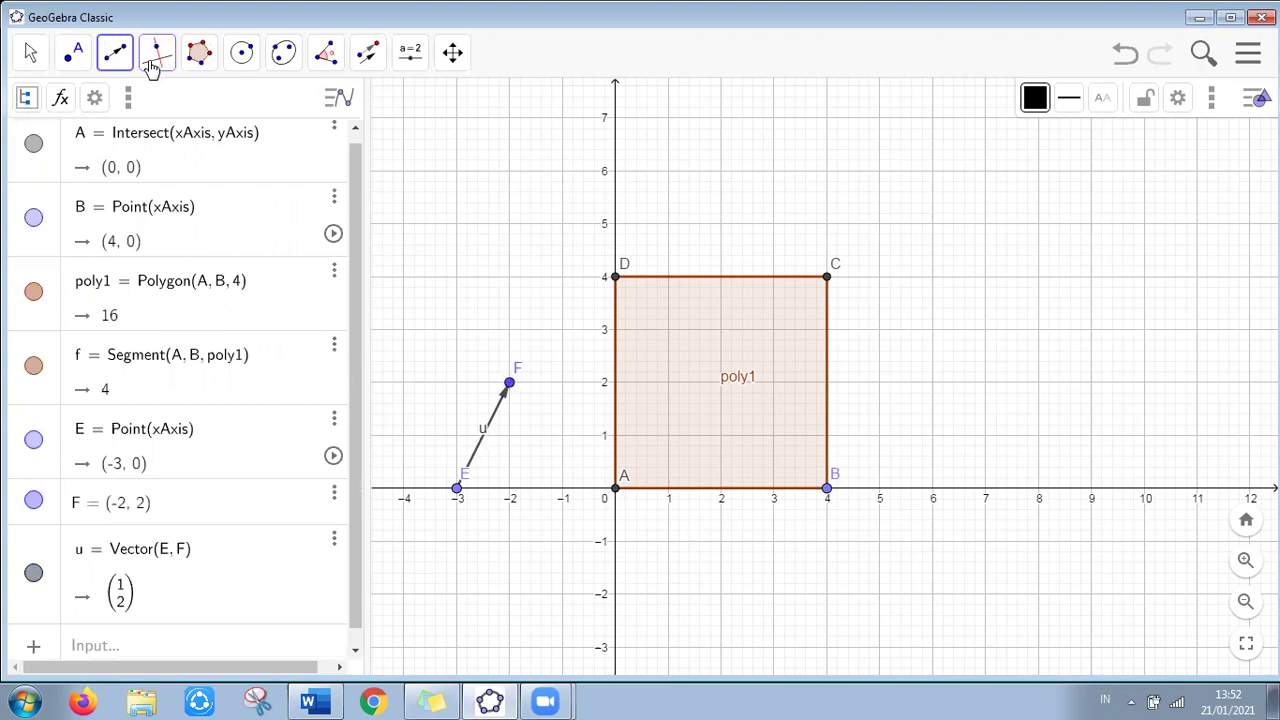
Translate the square's four vertices A, B, C and D by vector u using Translate by Vector
left_click(365, 55)
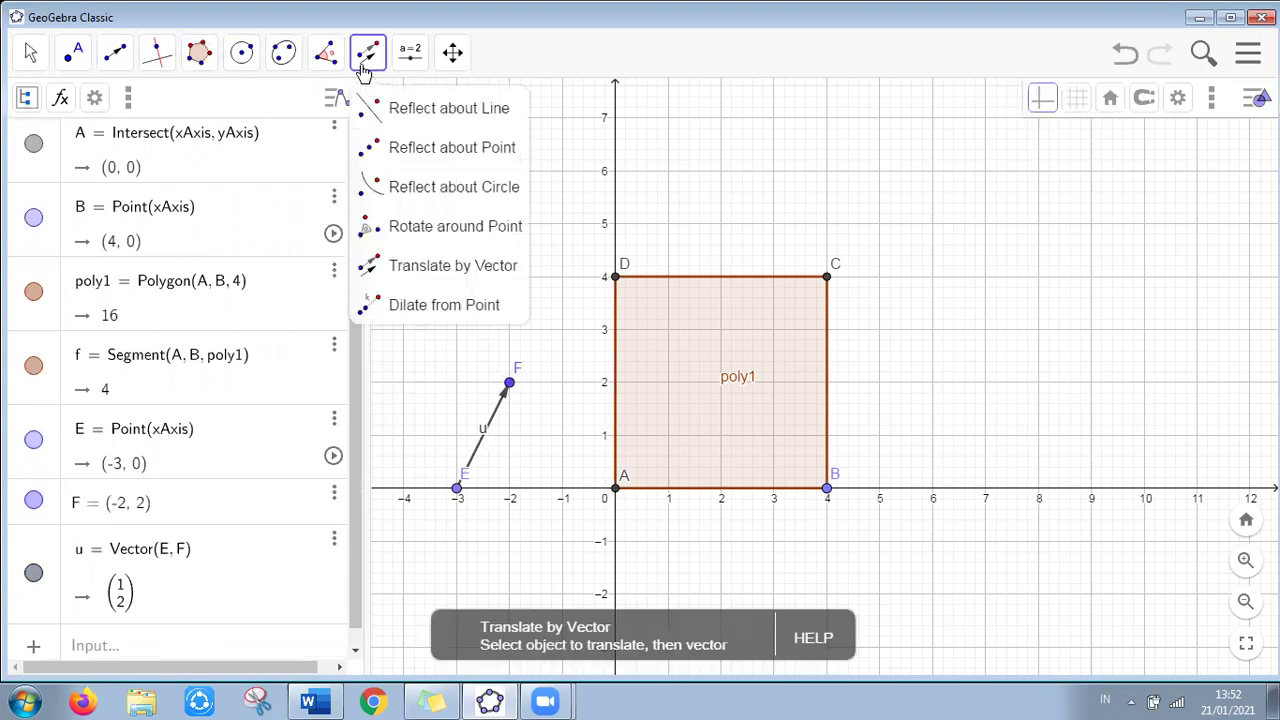
left_click(398, 267)
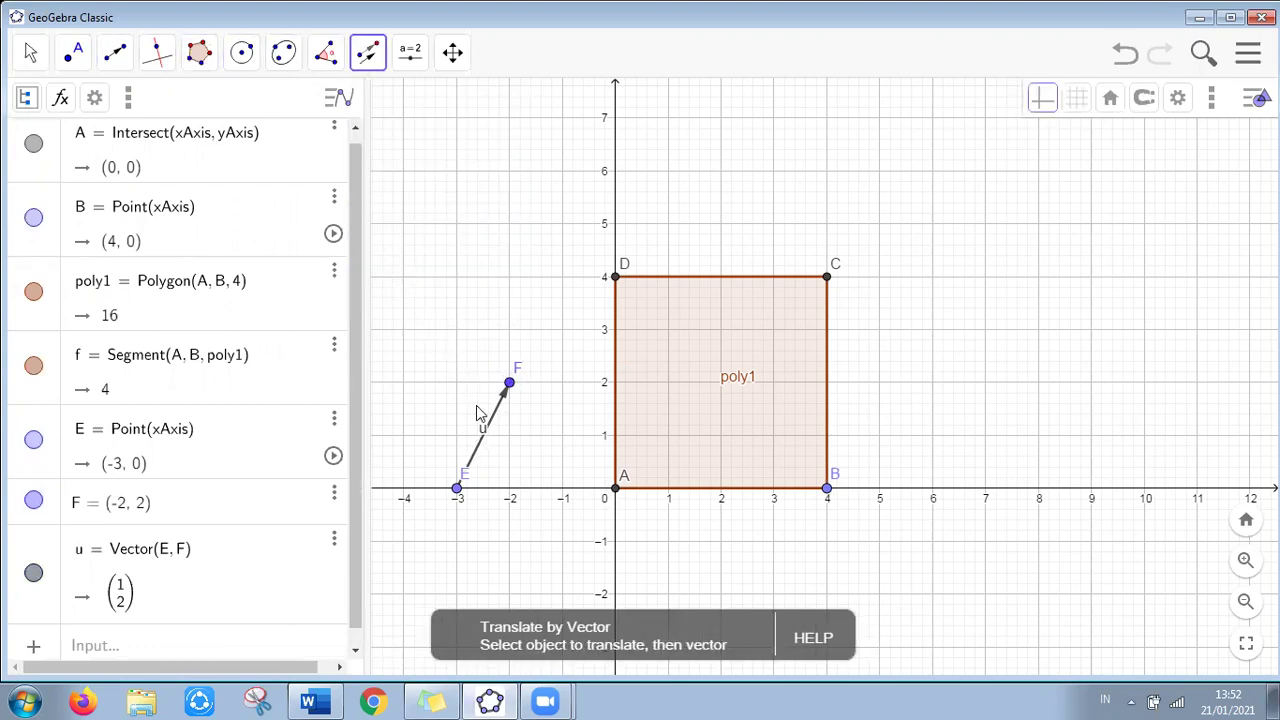
left_click(615, 490)
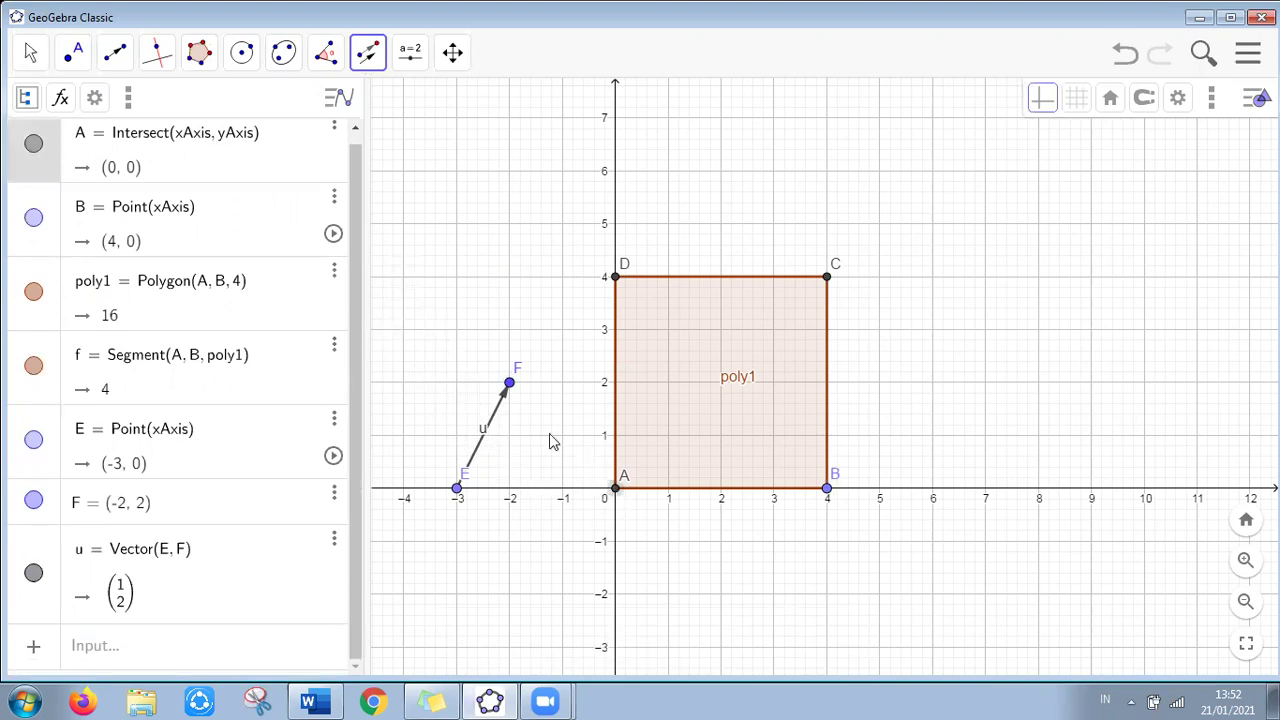
left_click(493, 425)
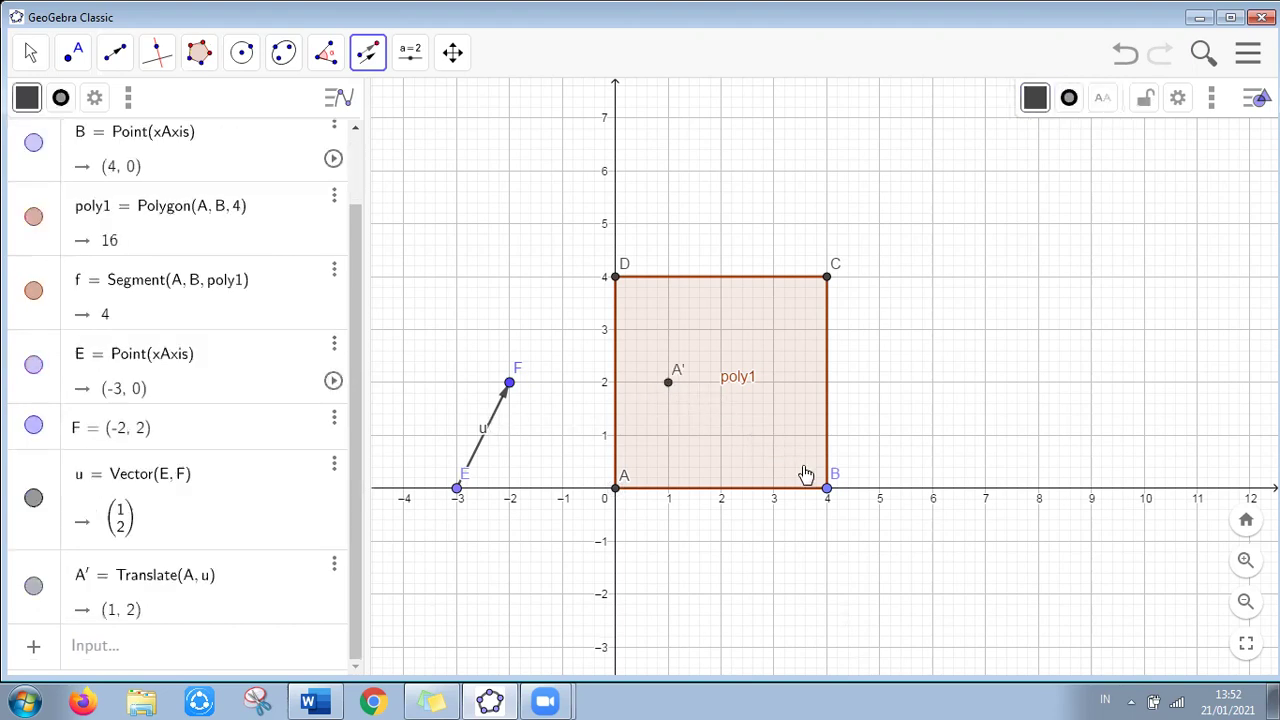
left_click(827, 490)
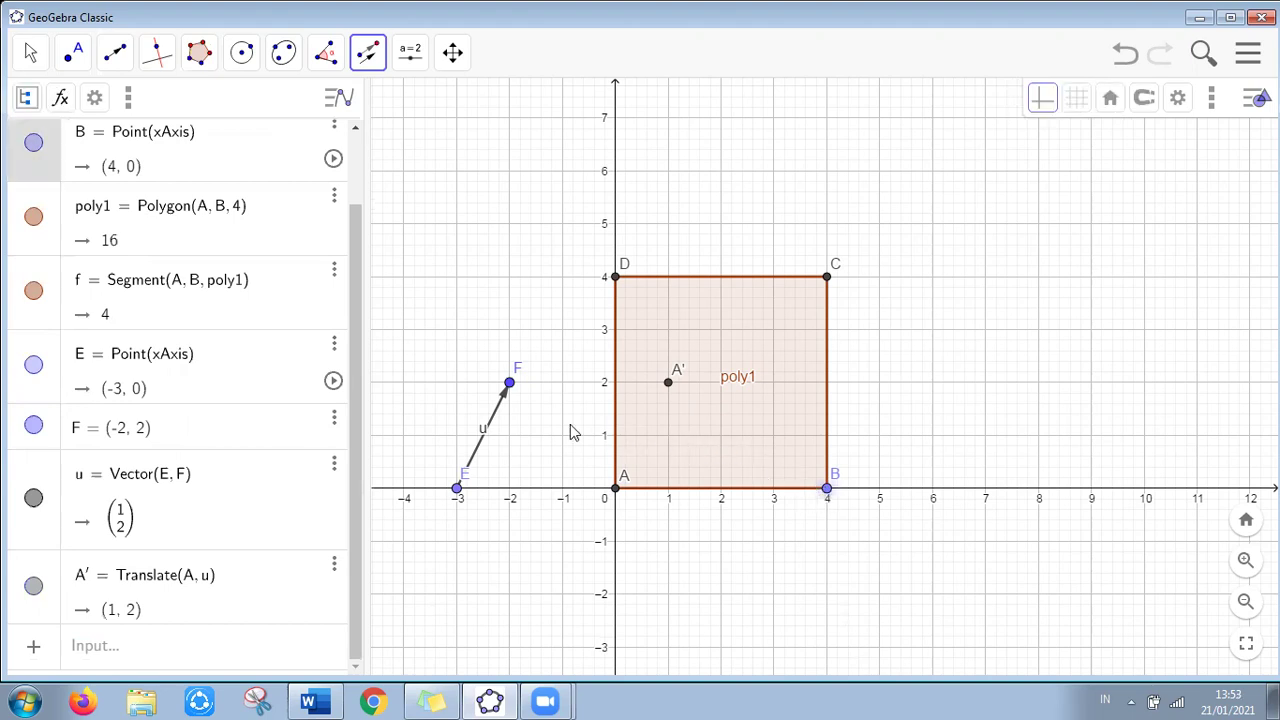
left_click(486, 432)
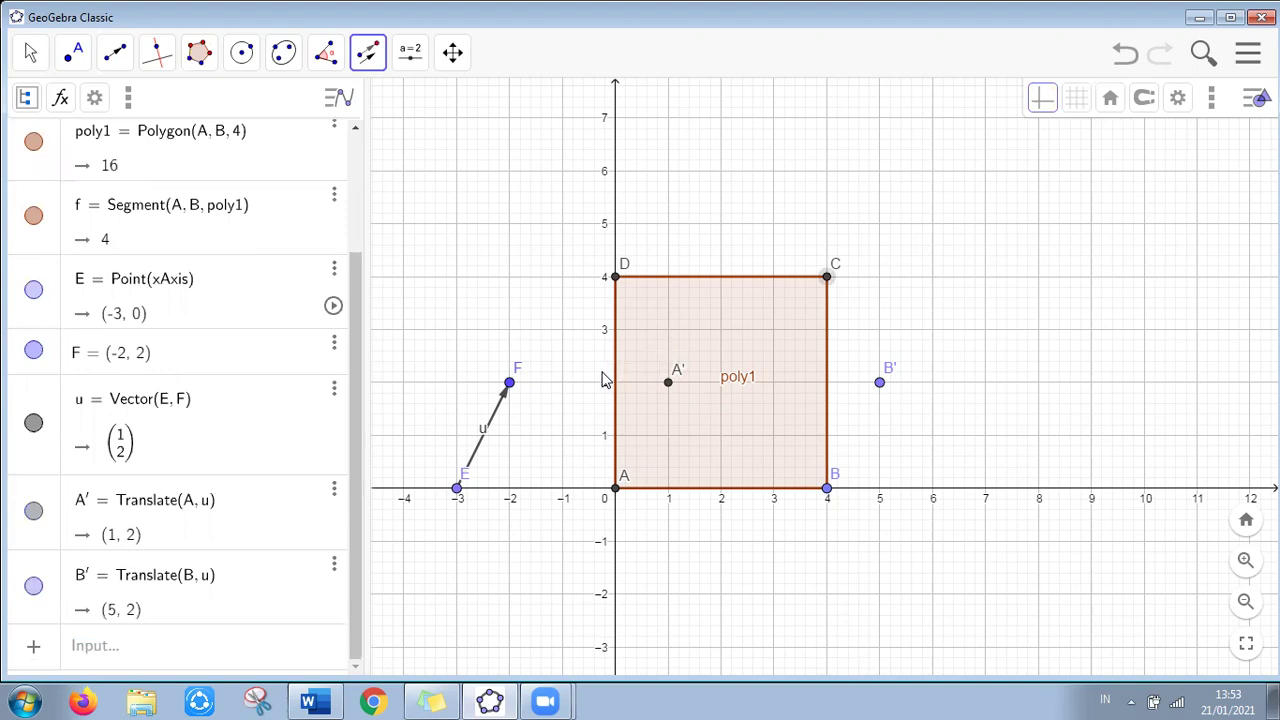
left_click(490, 428)
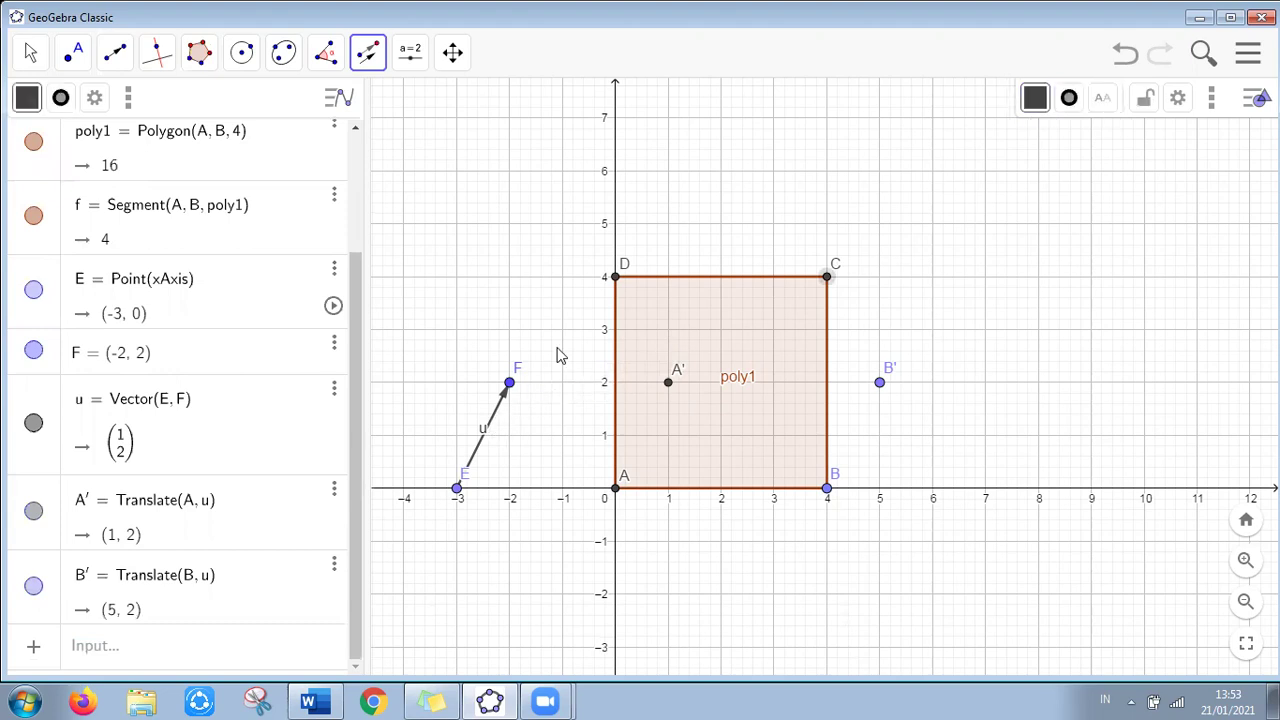
left_click(614, 279)
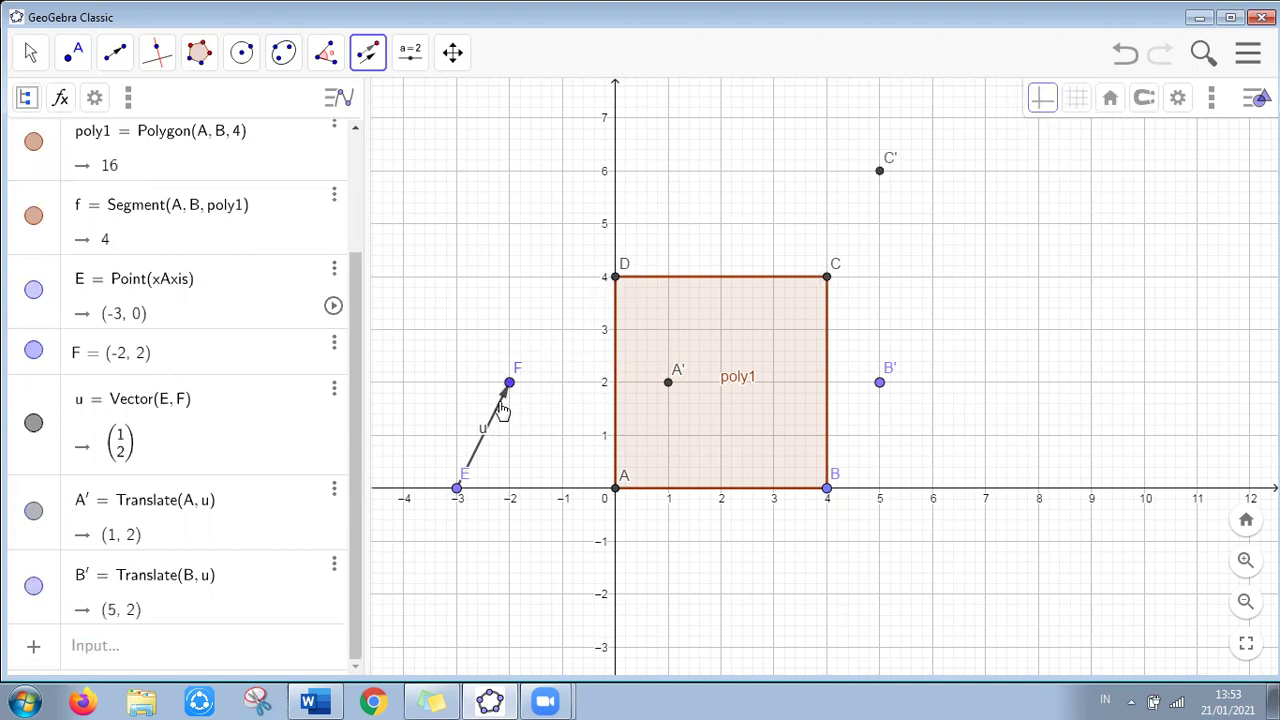
left_click(506, 408)
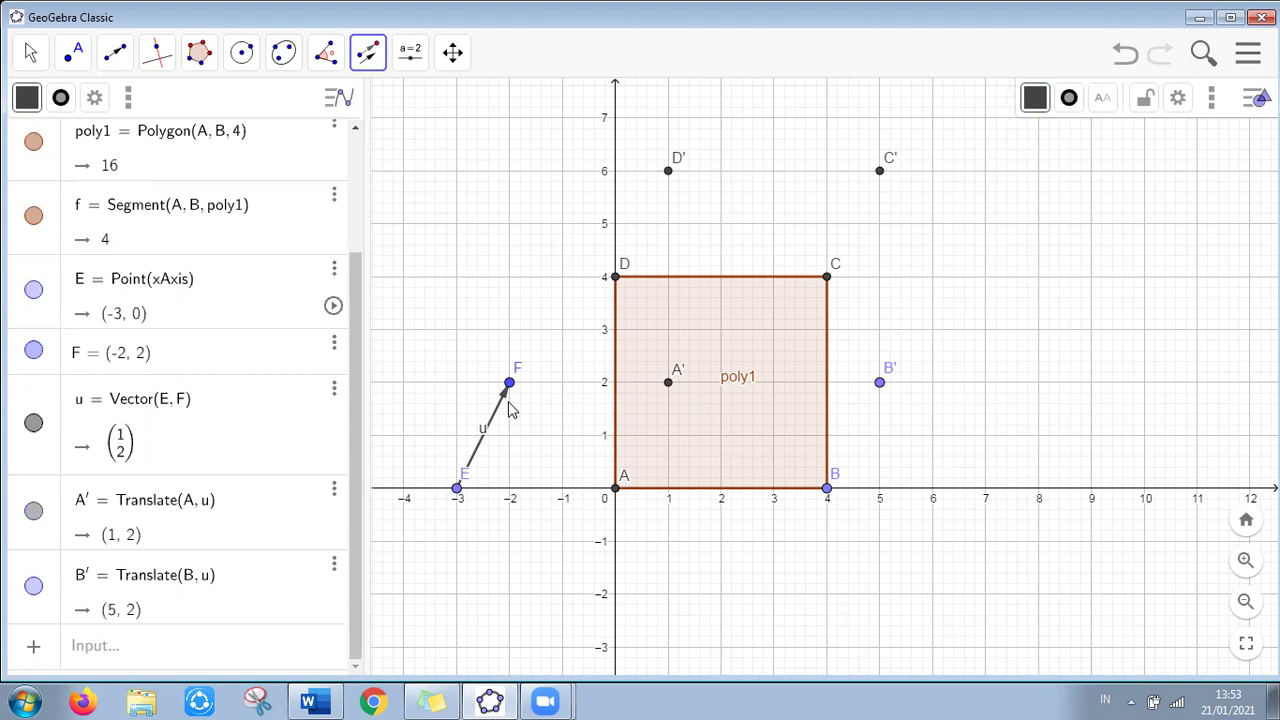
Draw the cube's back face as a polygon through A', B', C' and D'
left_click(199, 52)
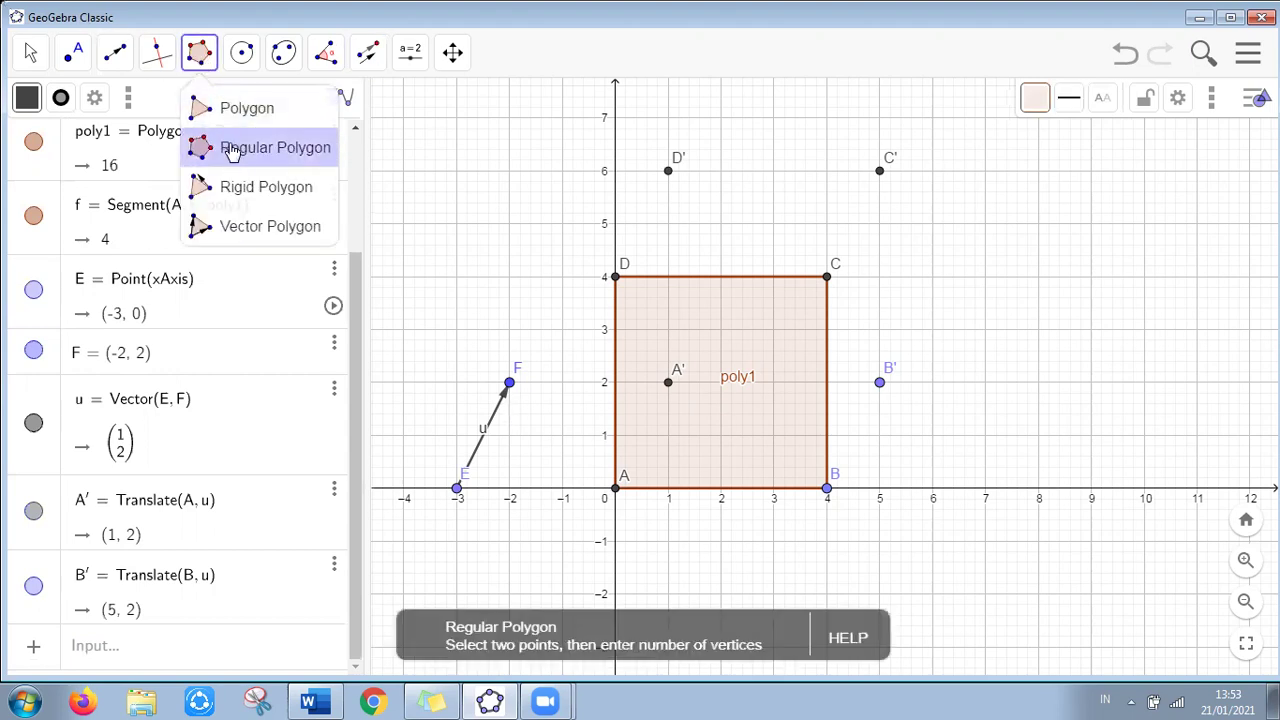
left_click(250, 109)
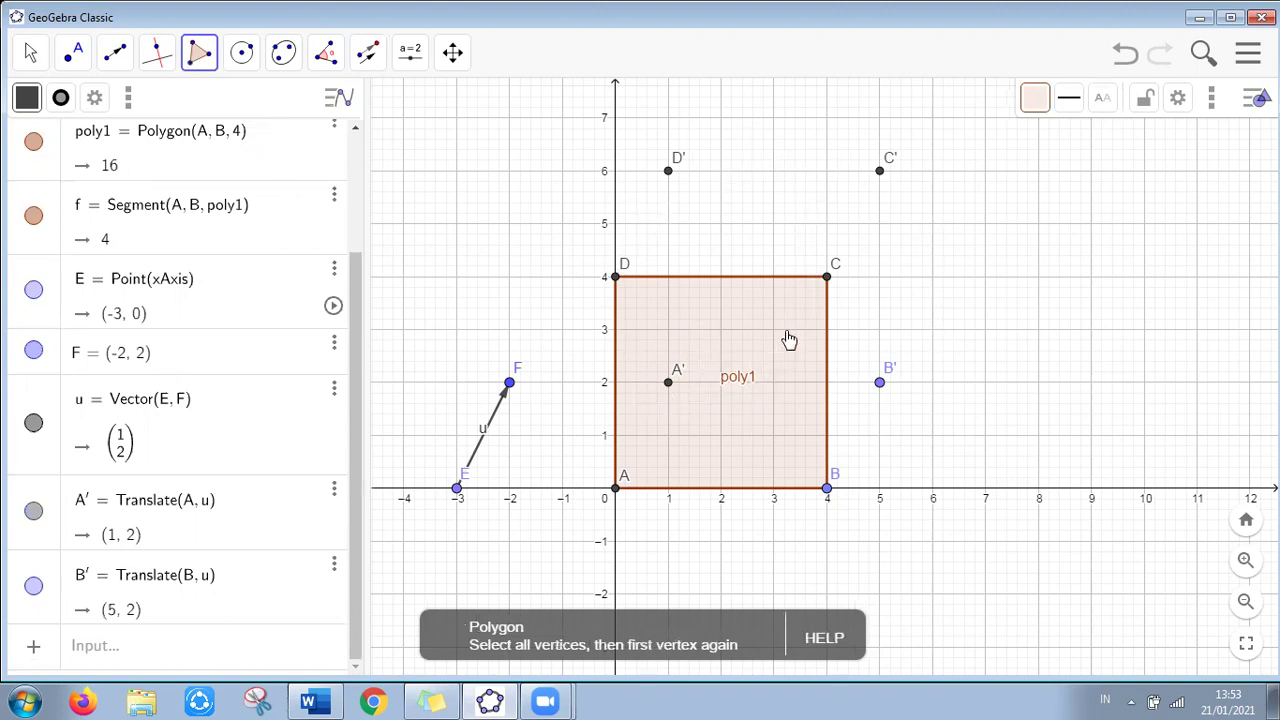
left_click(669, 384)
left_click(880, 383)
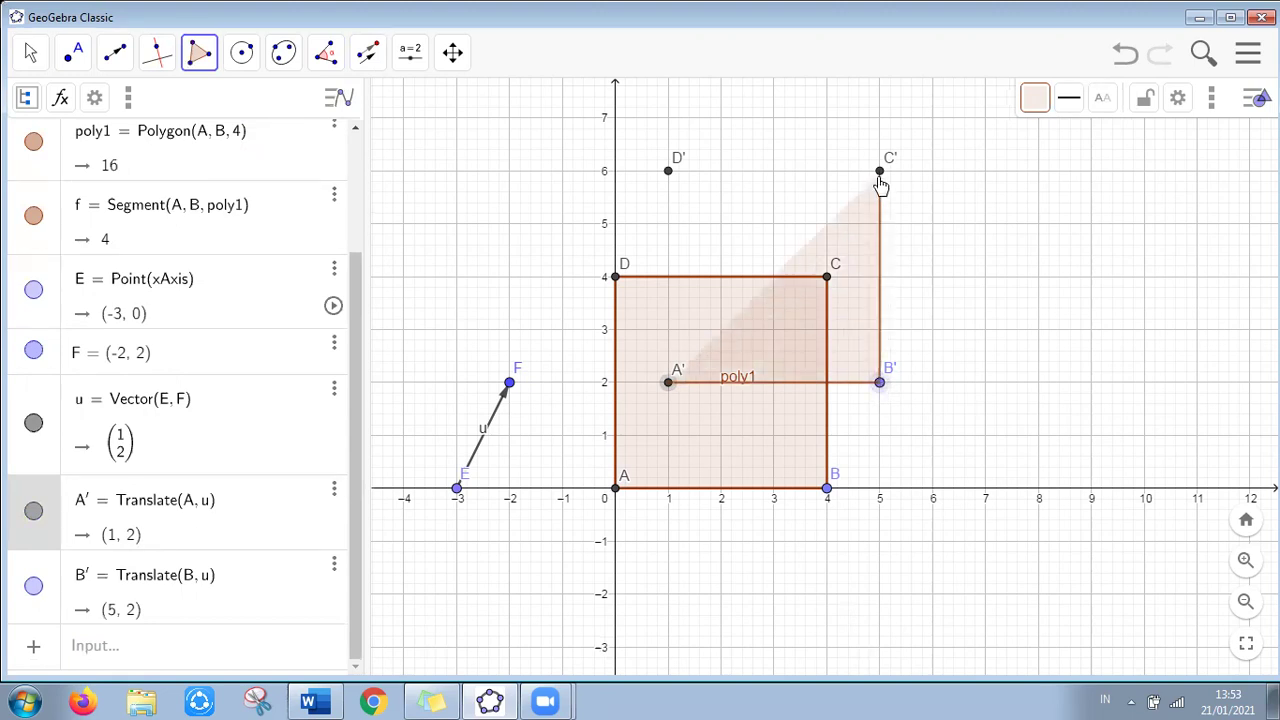
left_click(880, 172)
left_click(668, 172)
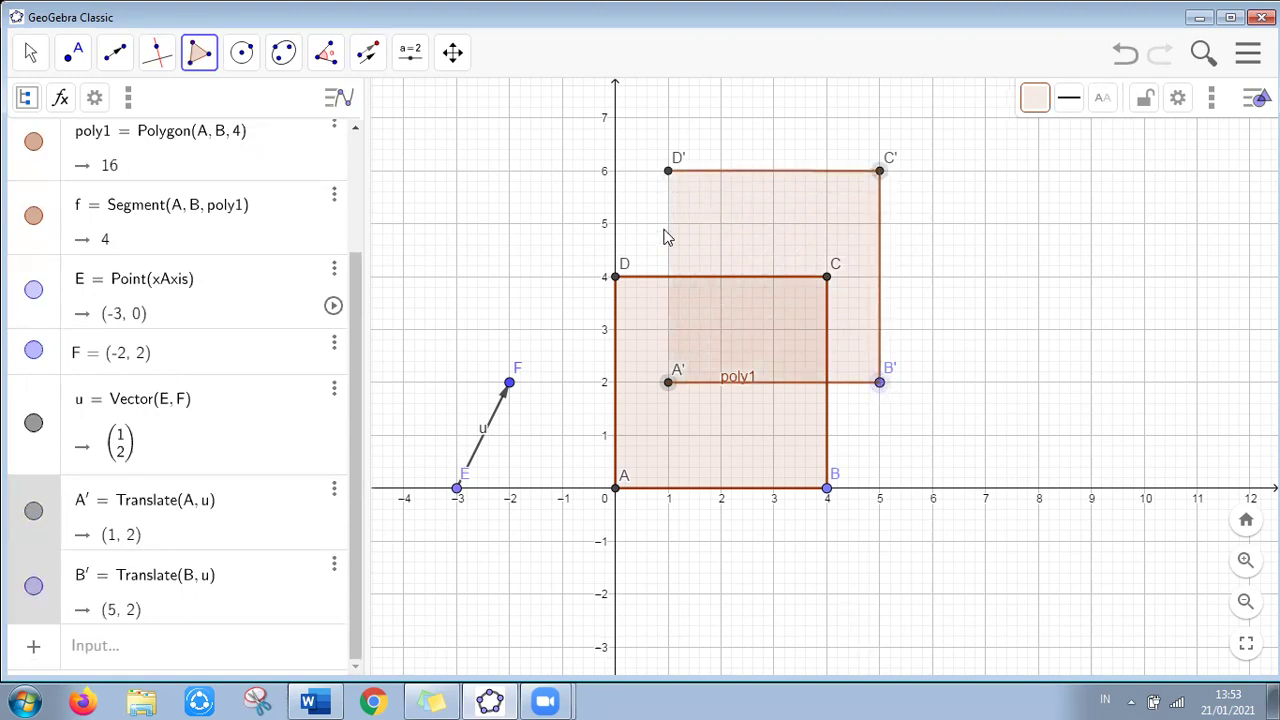
left_click(668, 380)
Draw a side face of the cube as a polygon through B, B', C' and C
left_click(828, 490)
left_click(880, 382)
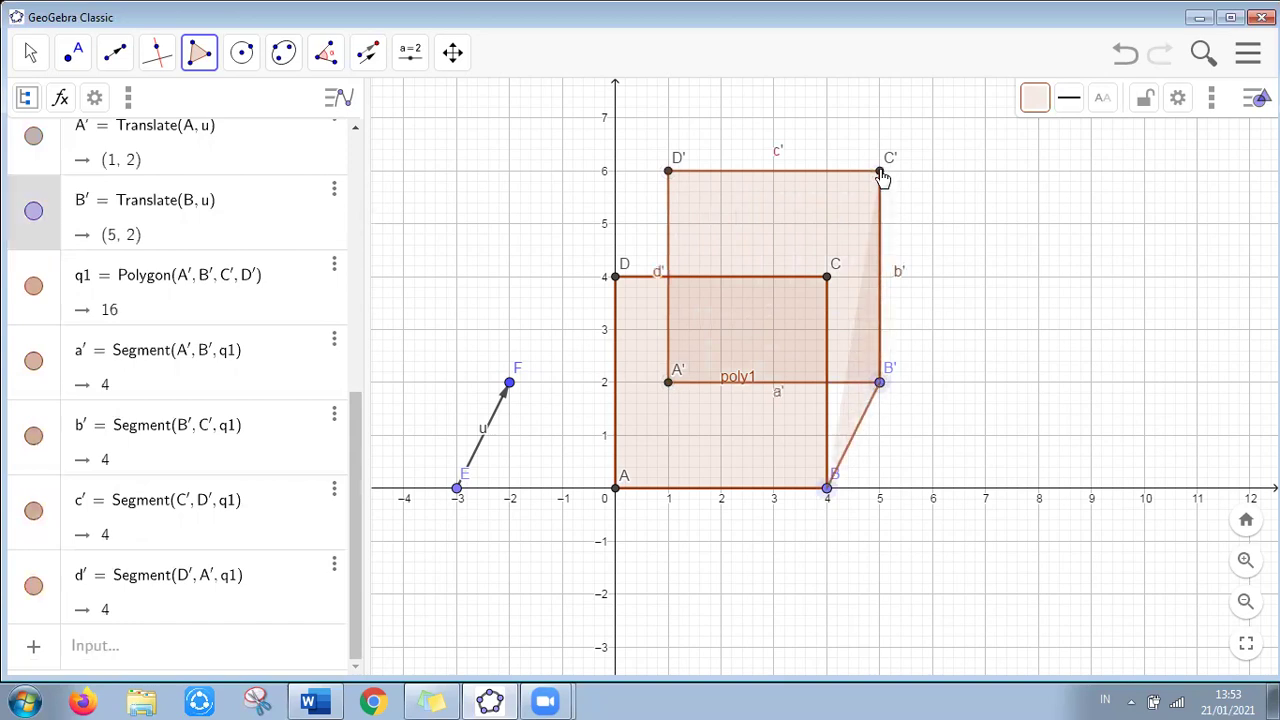
left_click(880, 172)
left_click(828, 277)
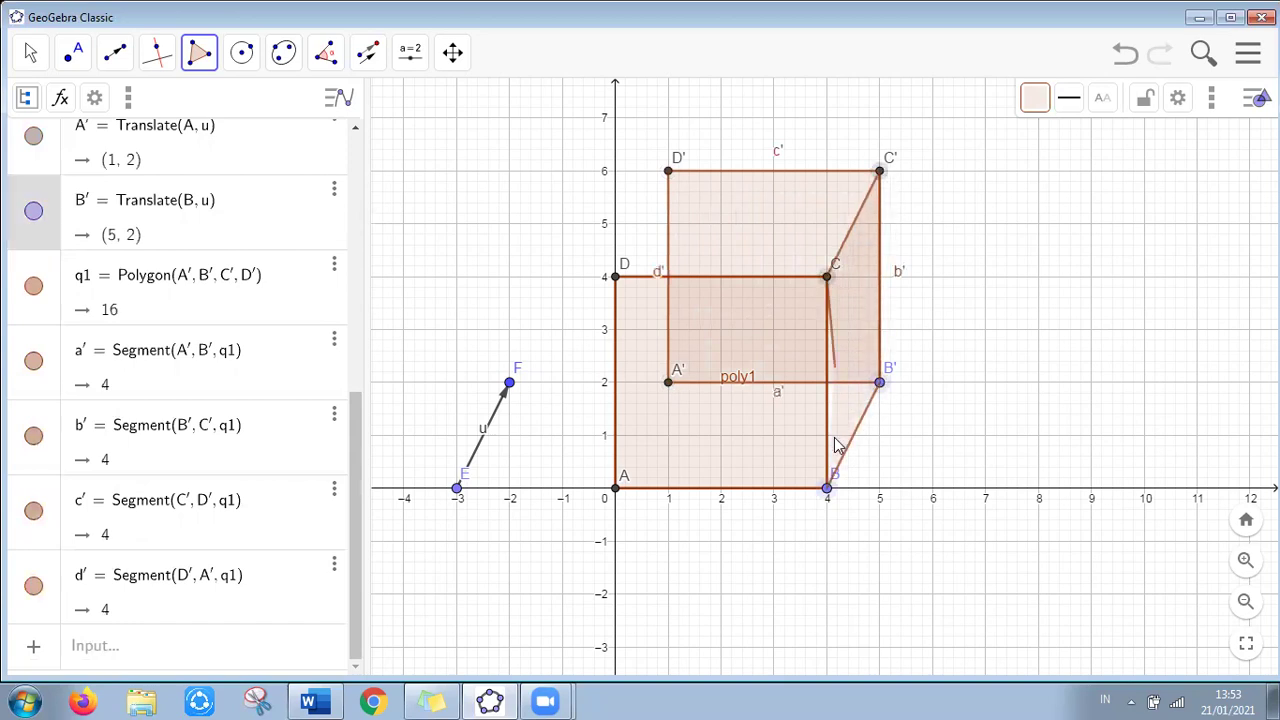
left_click(828, 490)
Draw the opposite side face of the cube as a polygon through A, A', D' and D
left_click(615, 488)
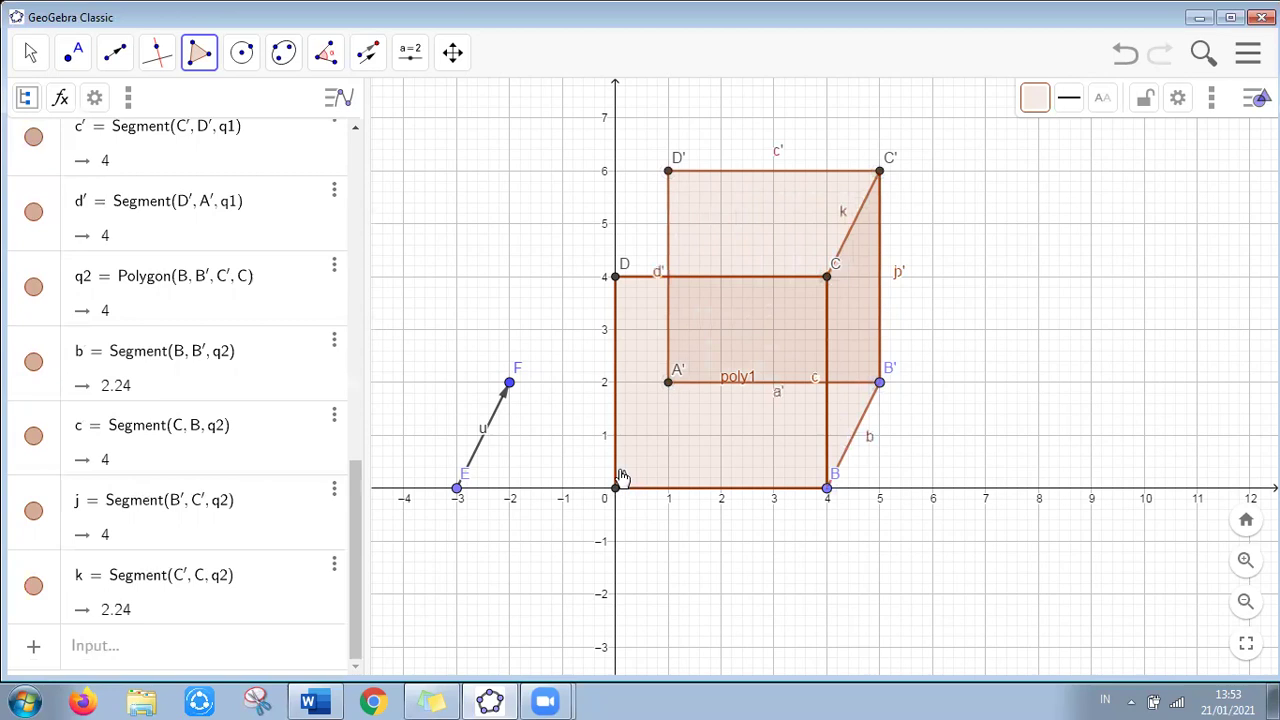
left_click(669, 384)
left_click(668, 172)
left_click(617, 277)
left_click(615, 489)
Draw the cube's base as a polygon through A, A', B' and B
left_click(615, 489)
left_click(669, 385)
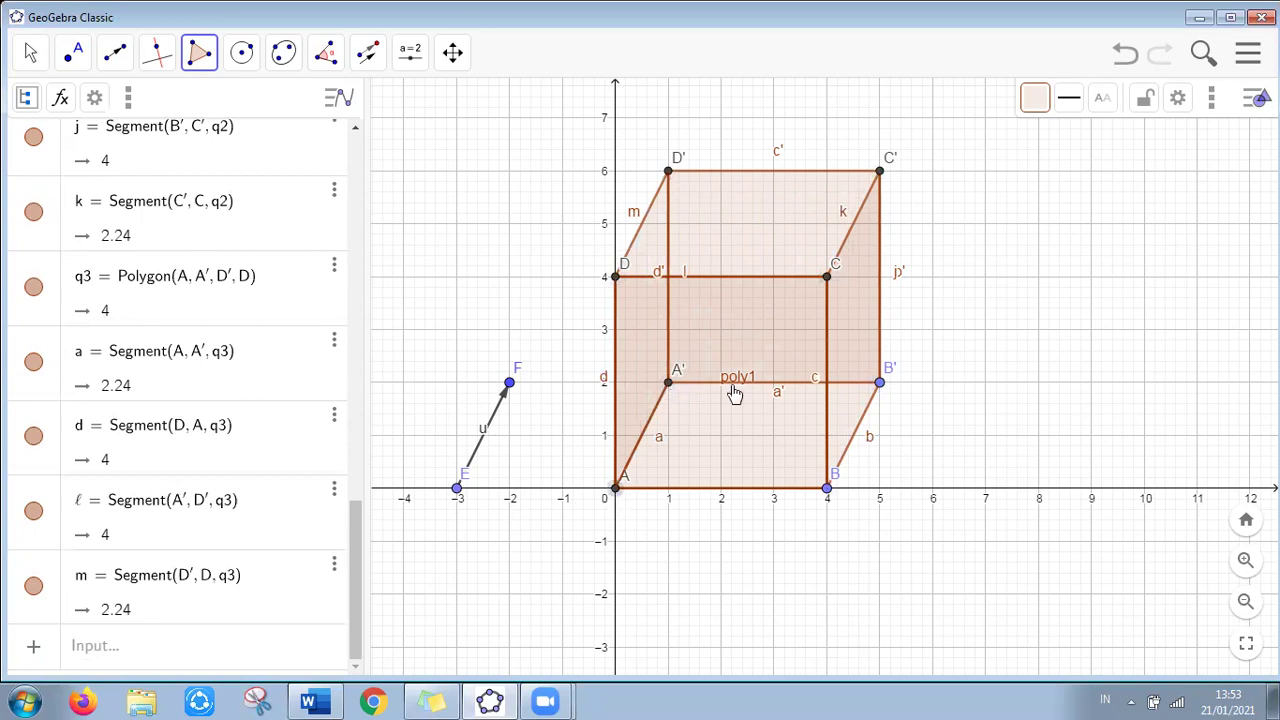
left_click(879, 384)
left_click(826, 489)
left_click(615, 489)
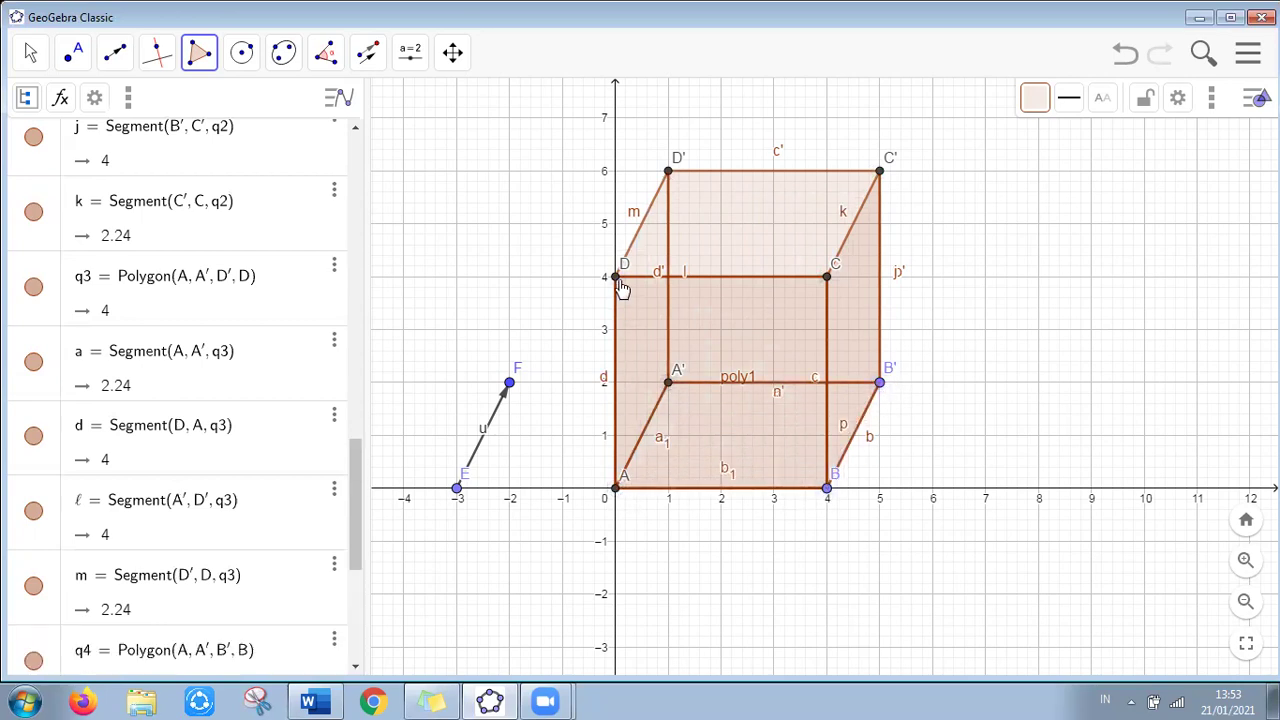
Close the cube's top with a polygon through D, C, C' and D'
left_click(615, 277)
left_click(826, 277)
left_click(879, 172)
left_click(669, 172)
left_click(615, 277)
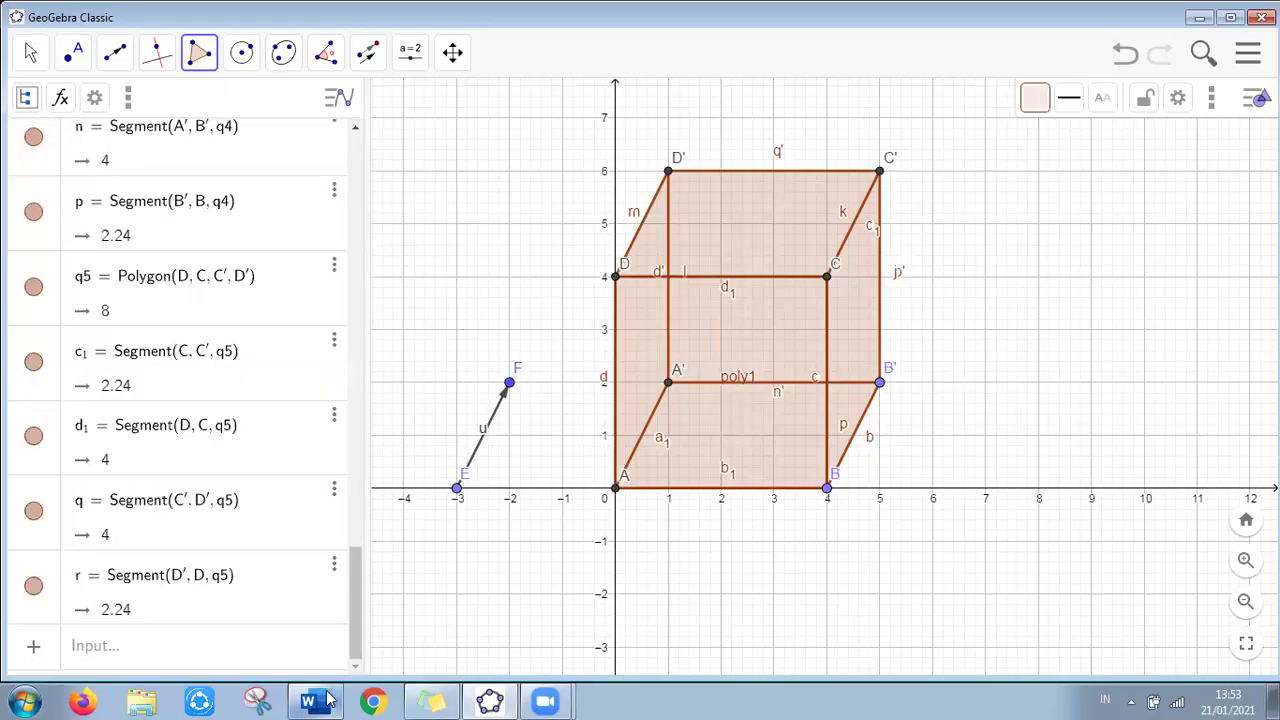
Read the second example in the Word document, about a cube with side length 1 ≤ a ≤ 7, and return to GeoGebra
key("alt+Tab")
scroll(616, 422, "down", 10)
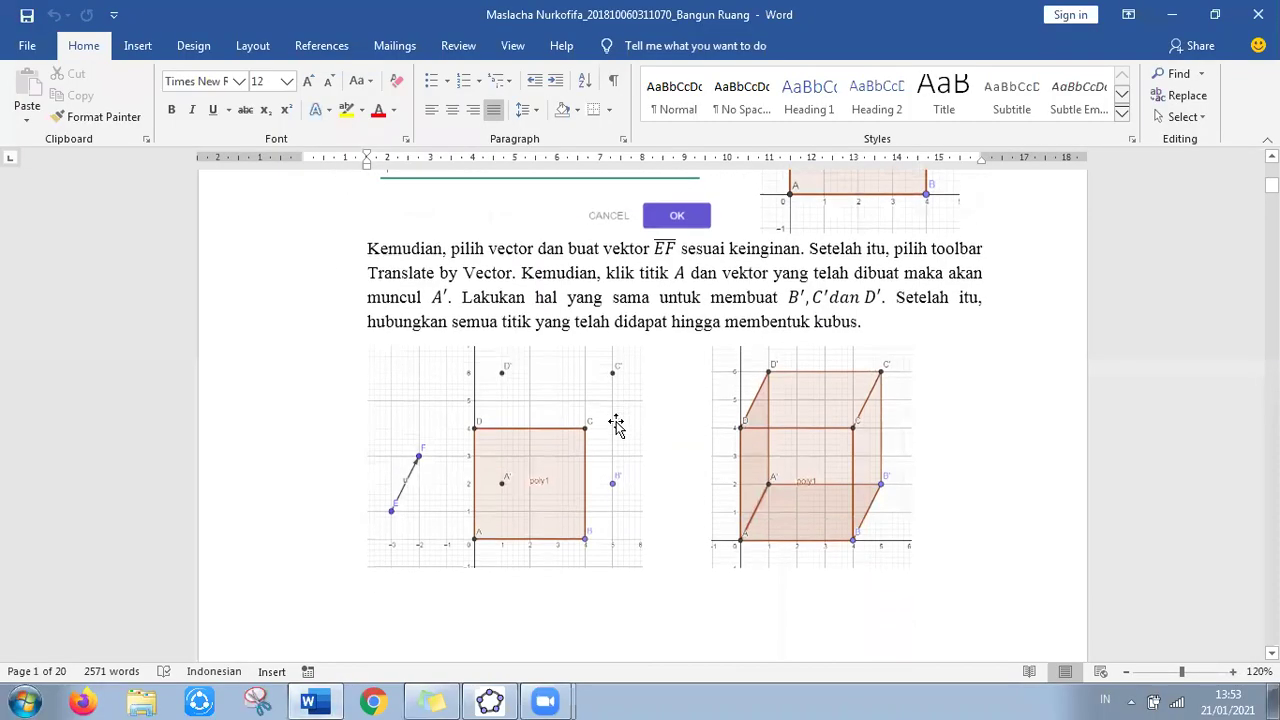
scroll(616, 422, "down", 3)
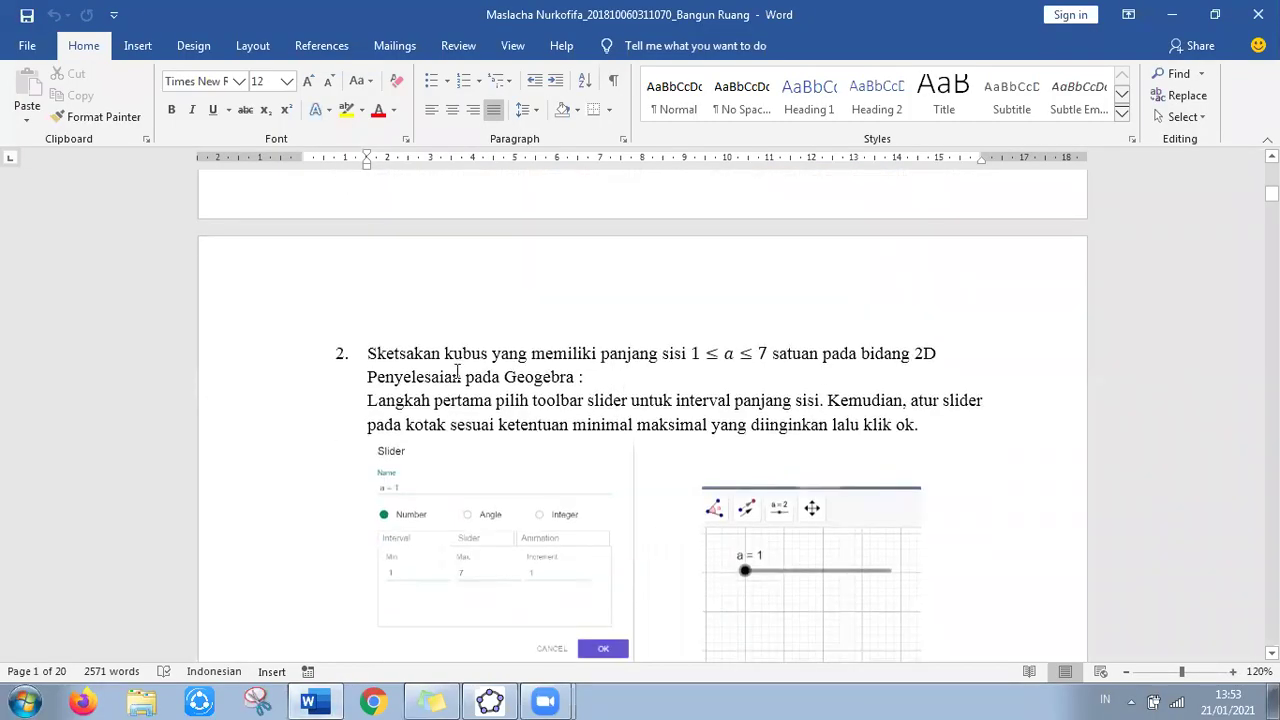
left_click(731, 358)
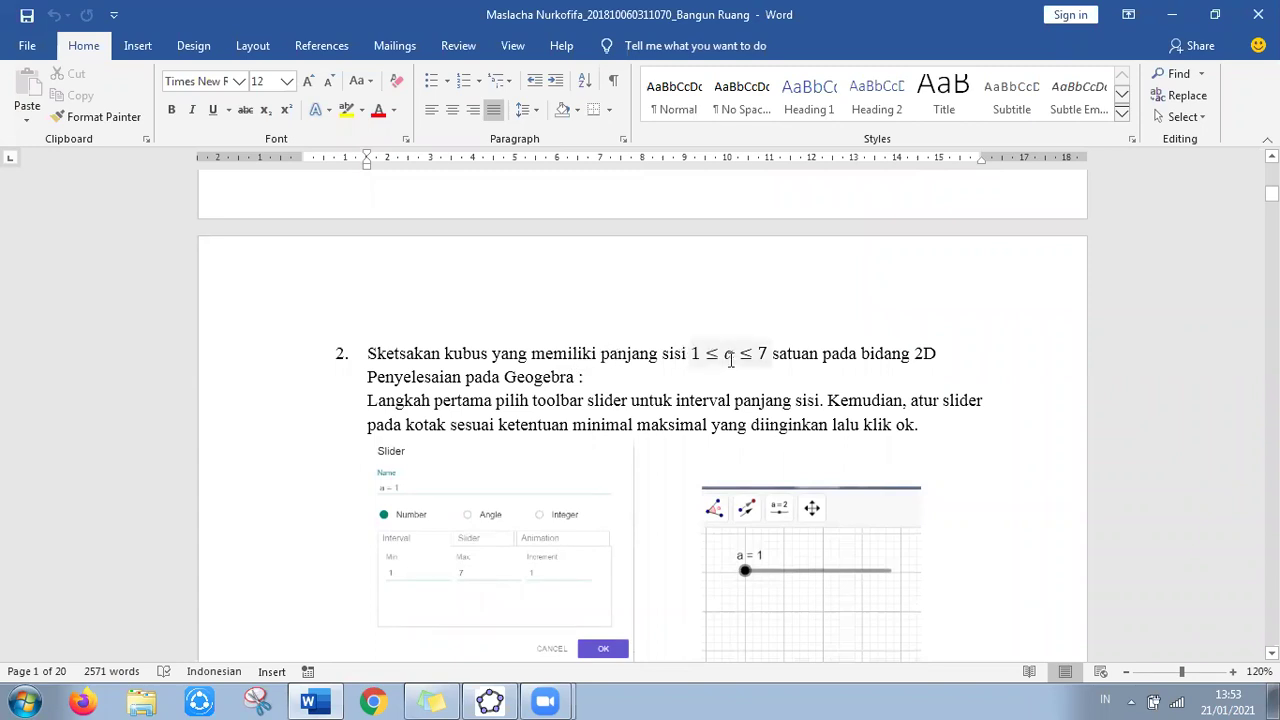
left_click(776, 358)
left_click(490, 700)
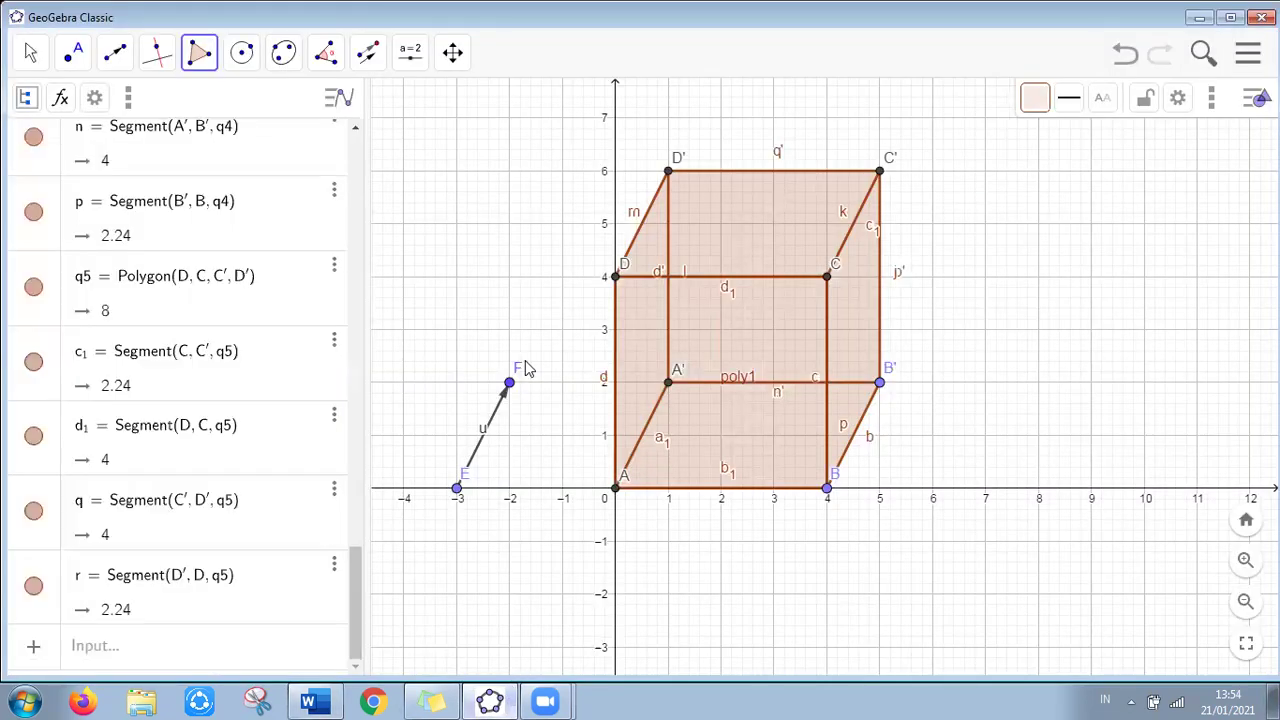
Delete the whole finished cube construction, including the vector, to empty the drawing area
mouse_move(410, 112)
left_mouse_down()
mouse_move(960, 411)
mouse_move(997, 529)
left_mouse_up()
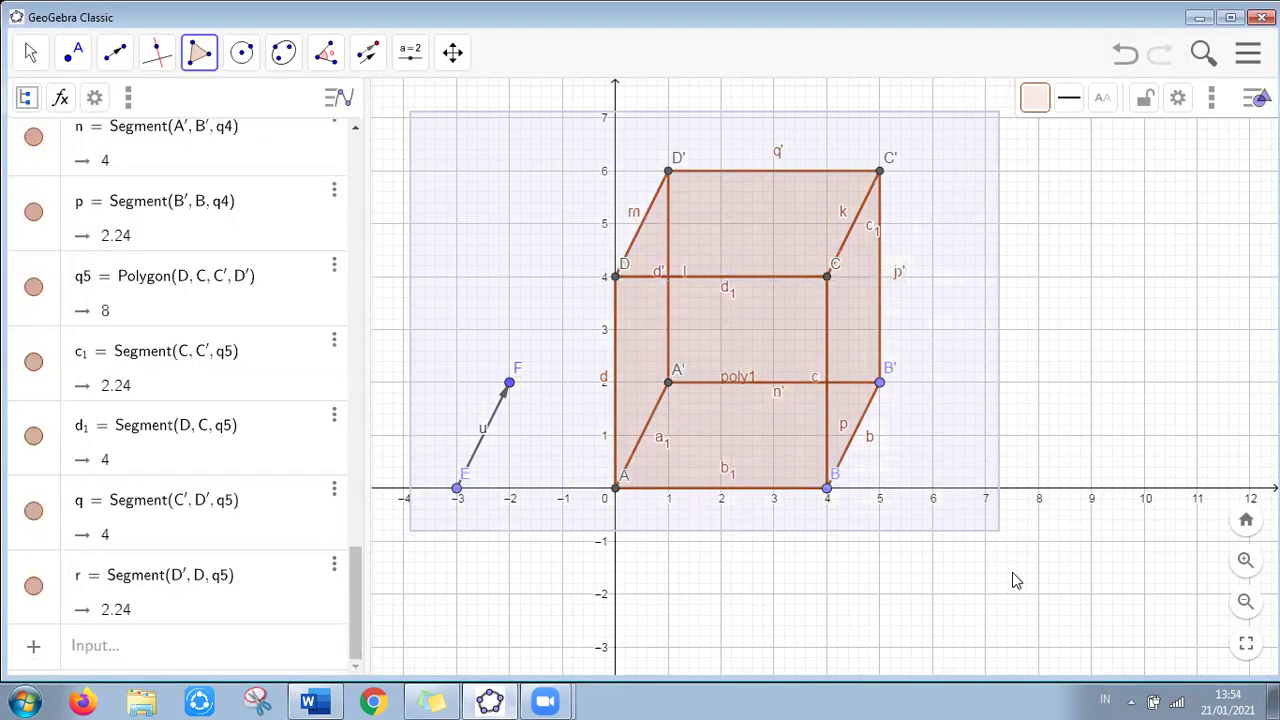
left_click_drag(1010, 578, 1016, 585)
key("Delete")
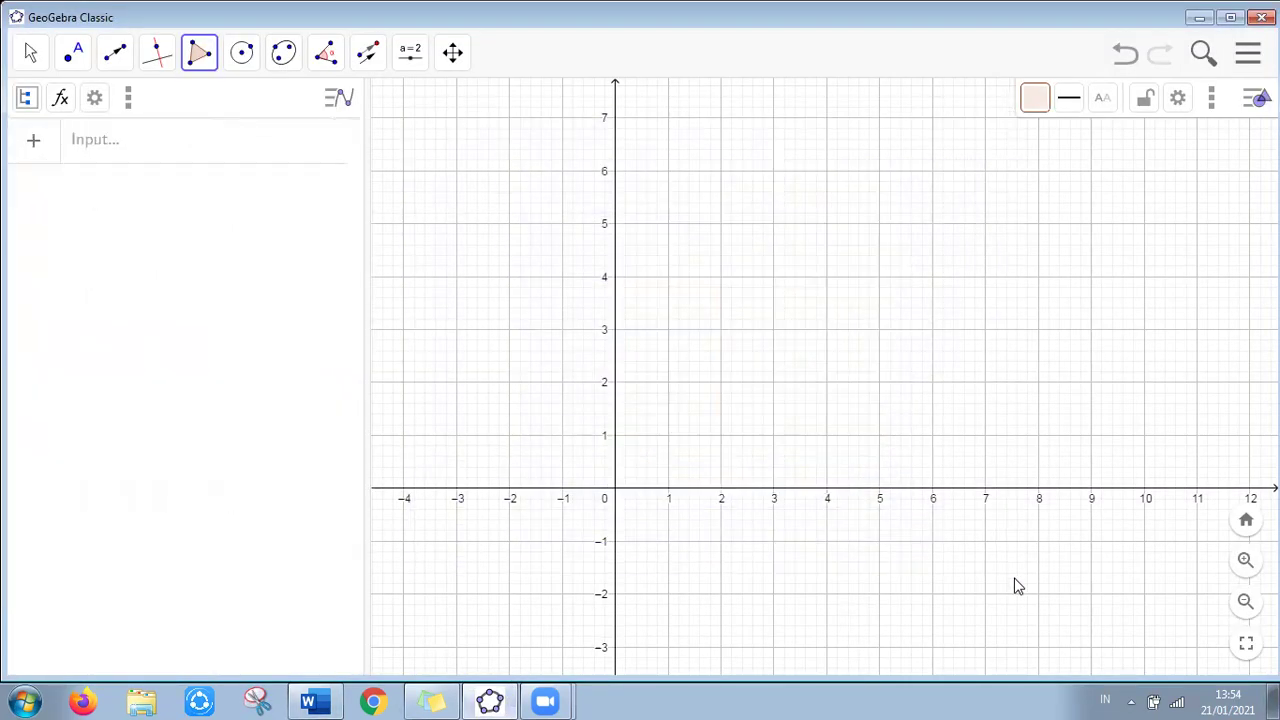
Create a number slider a in the upper part of the graph, ranging from 1 to 7
left_click(420, 65)
left_click(430, 108)
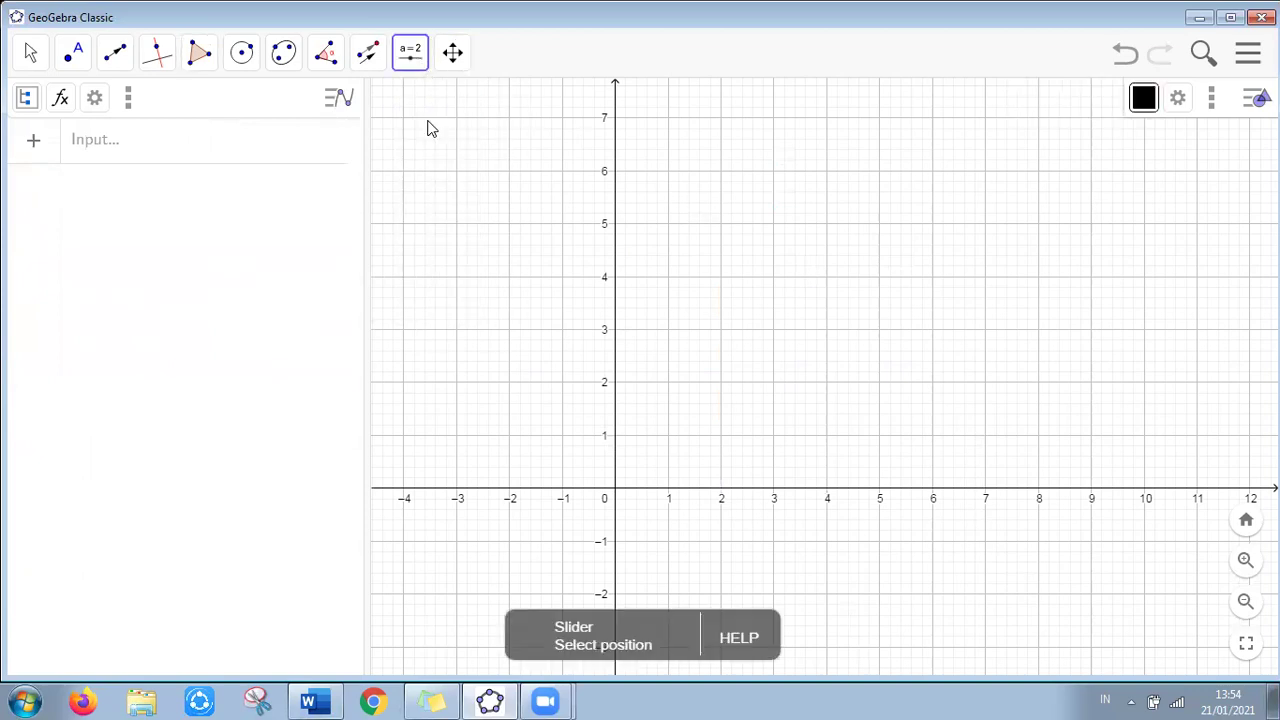
left_click(431, 117)
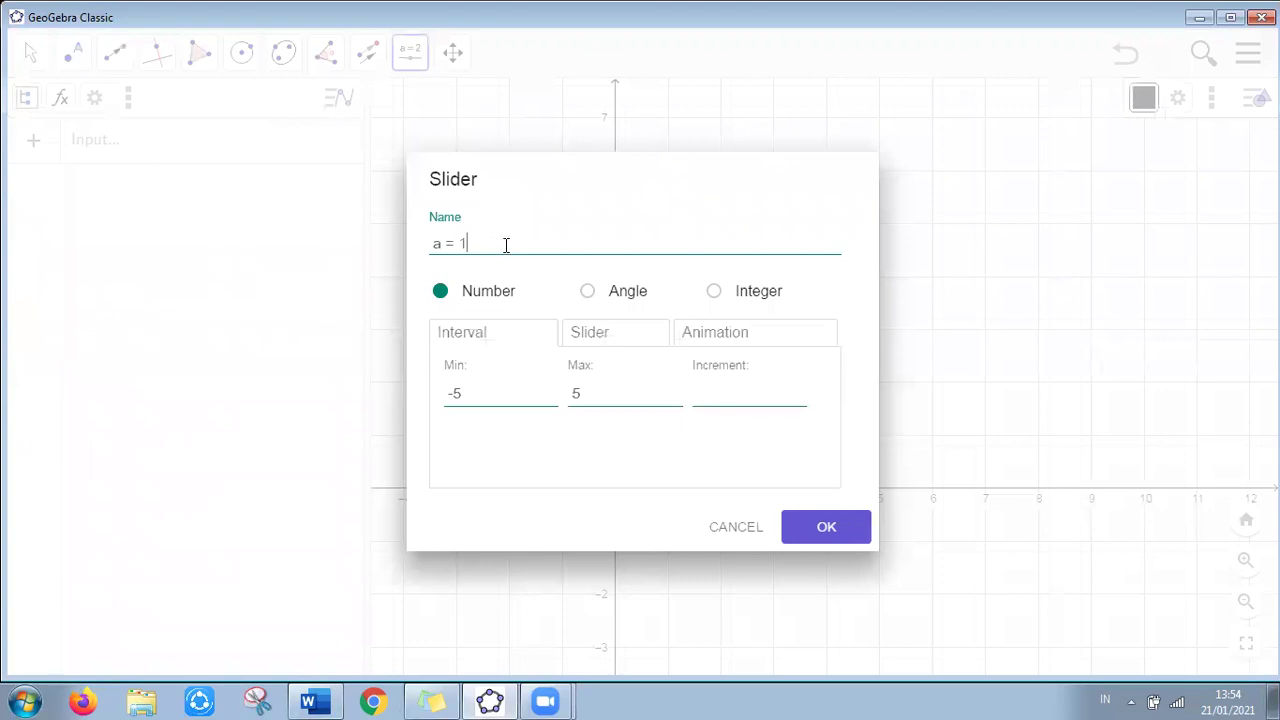
key("BackSpace")
key("BackSpace")
key("BackSpace")
key("BackSpace")
type("1")
left_click(808, 534)
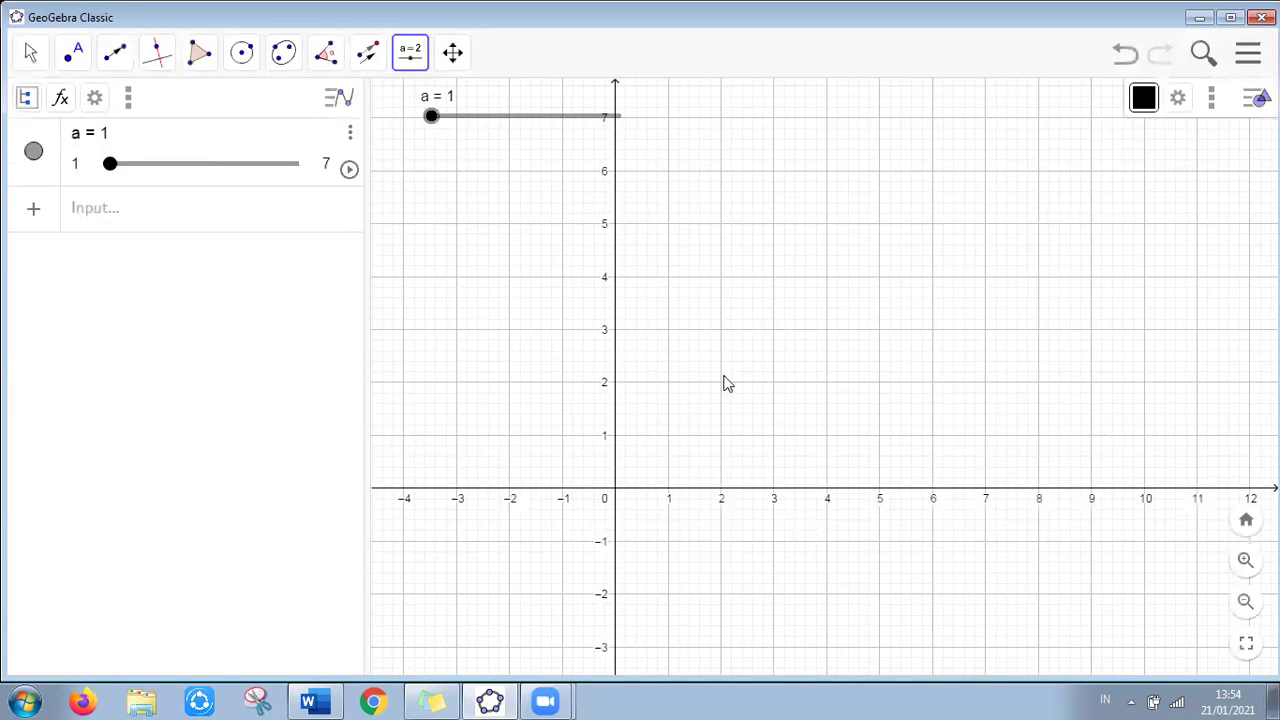
Draw a regular polygon with 4 vertices from A at the origin to B at (3, 0)
left_click(203, 54)
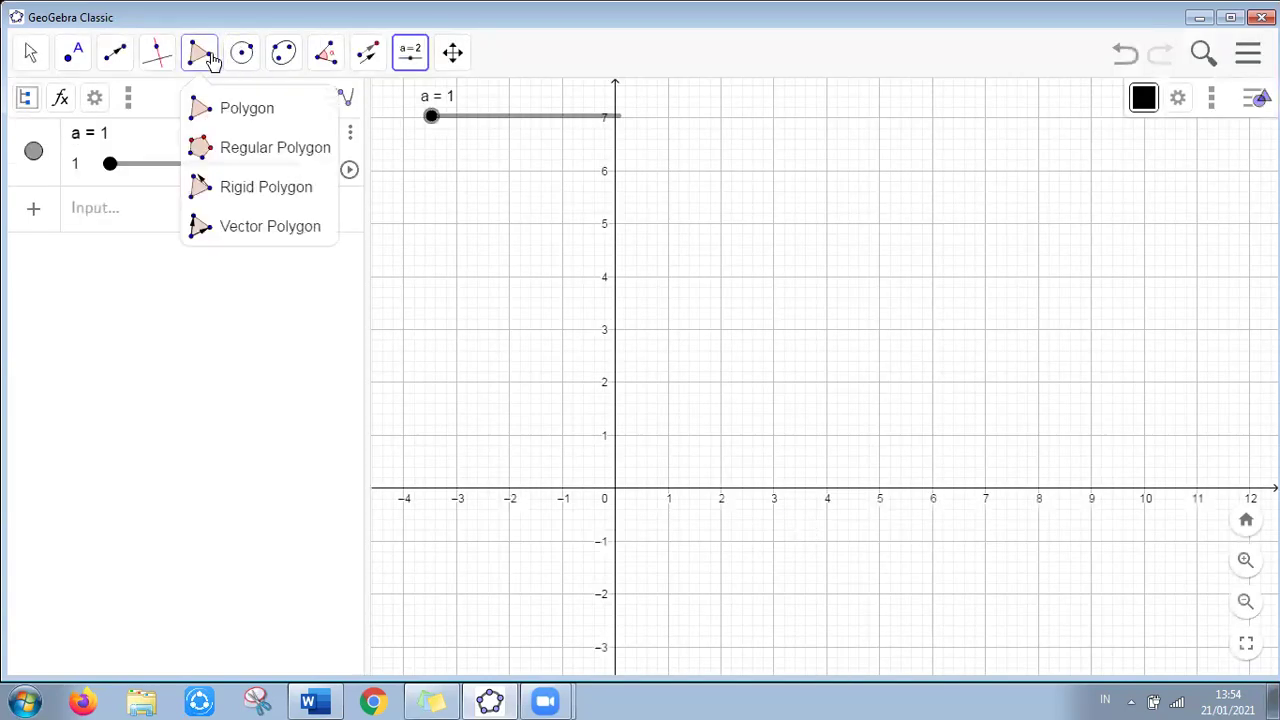
left_click(252, 160)
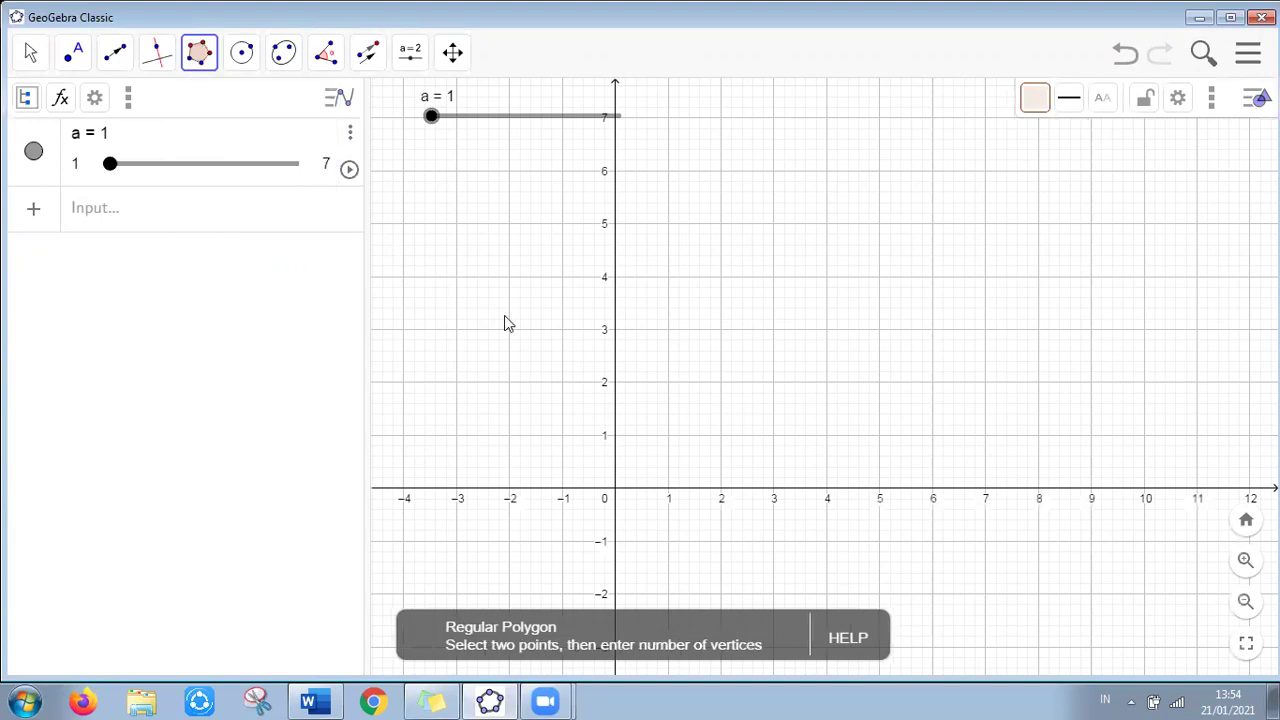
left_click(617, 499)
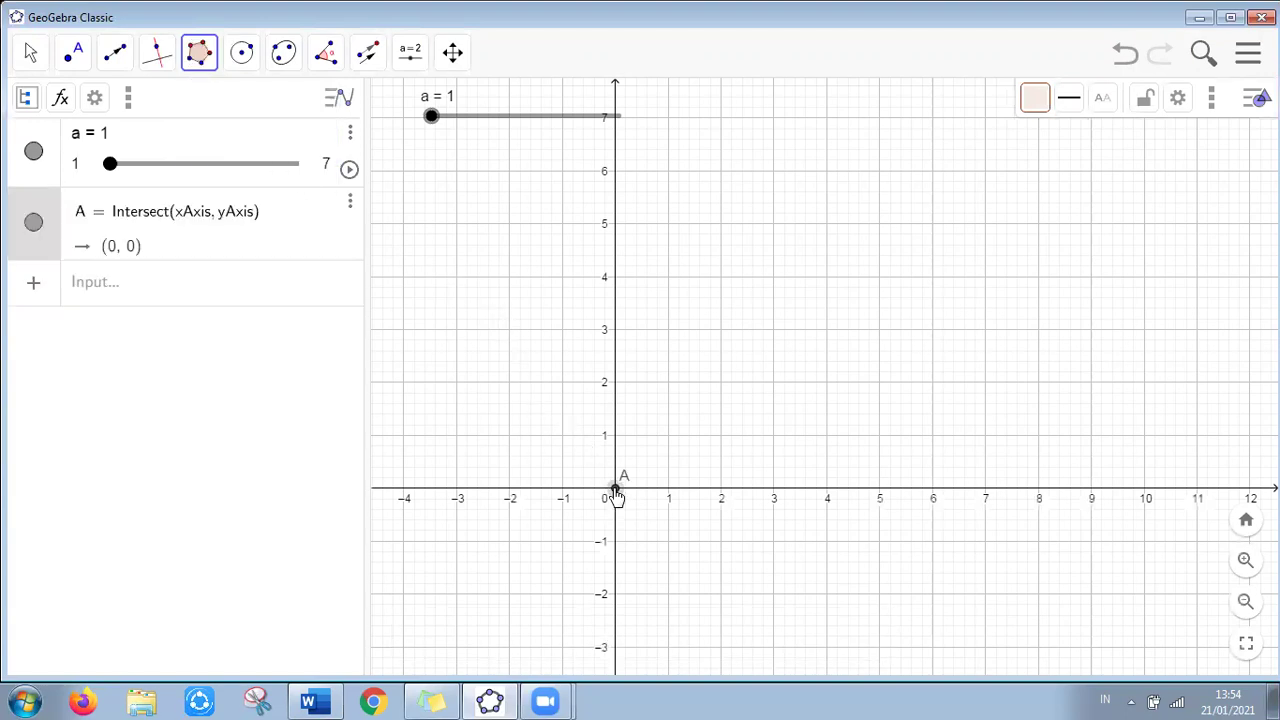
left_click(773, 491)
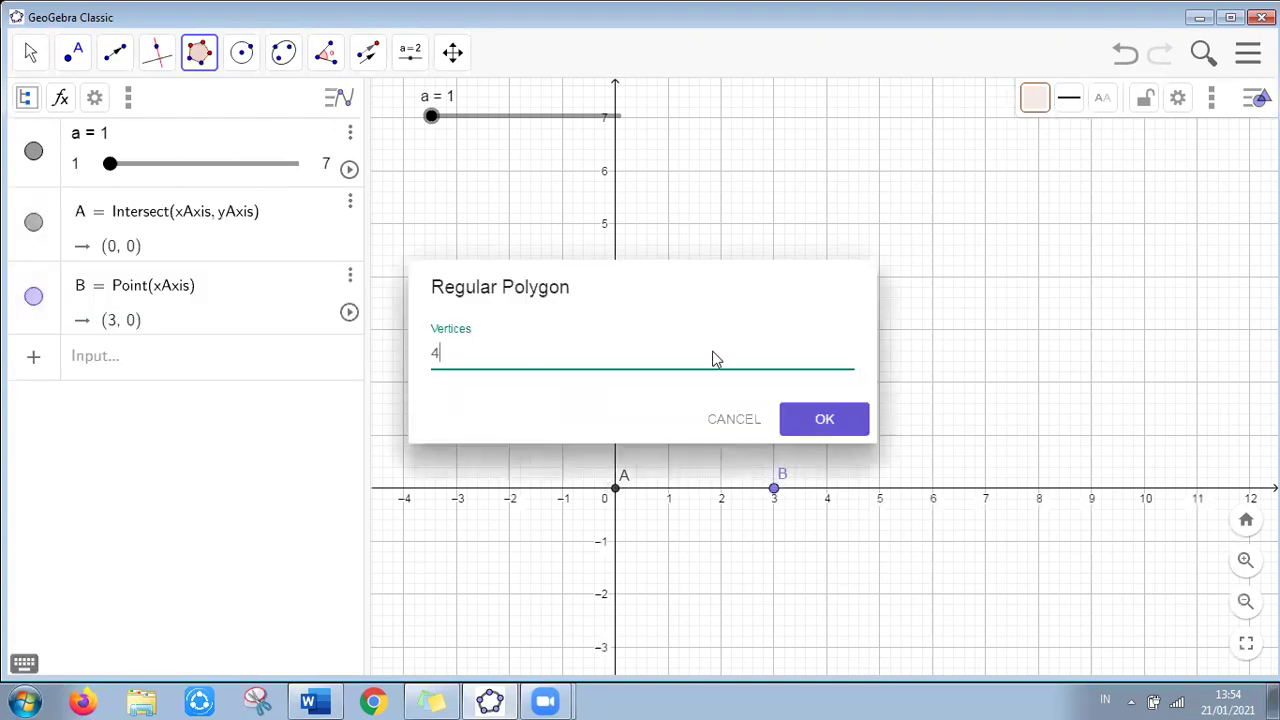
left_click(826, 423)
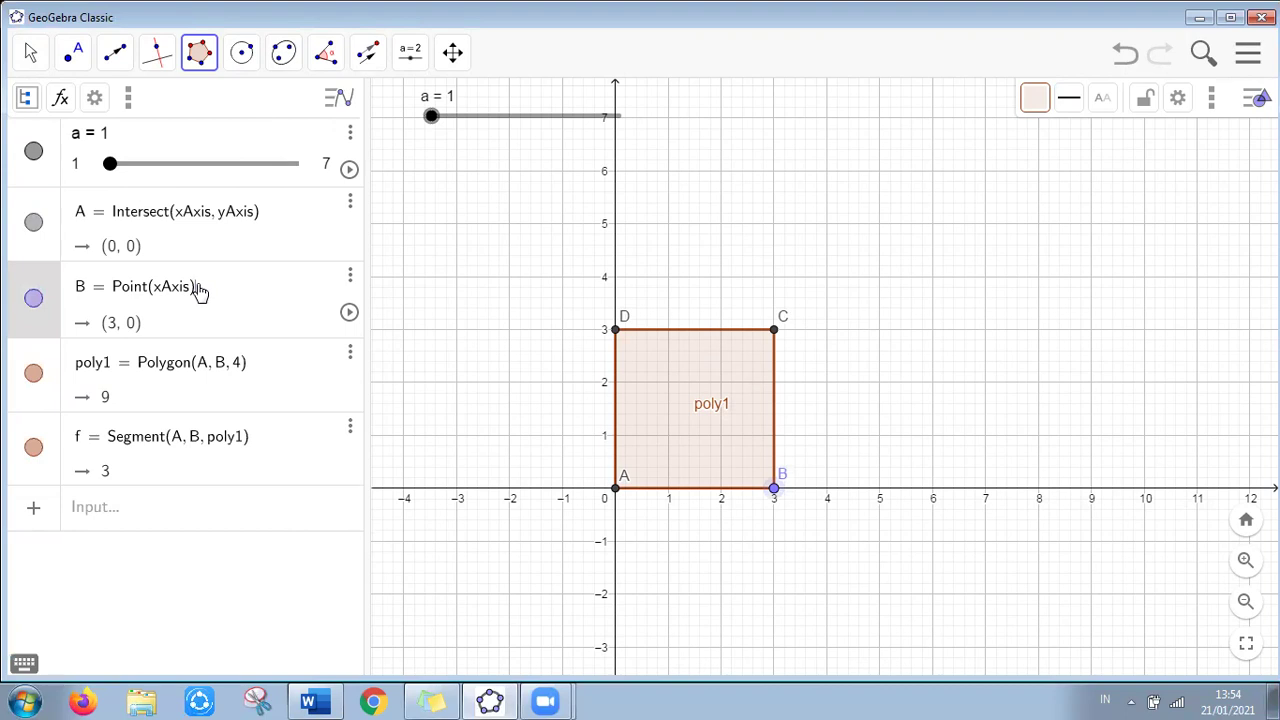
Redefine point B as (a, 0) and set slider a to 2
key("BackSpace")
key("BackSpace")
key("BackSpace")
key("BackSpace")
key("BackSpace")
key("BackSpace")
key("BackSpace")
key("BackSpace")
key("BackSpace")
key("BackSpace")
key("BackSpace")
key("BackSpace")
type("(")
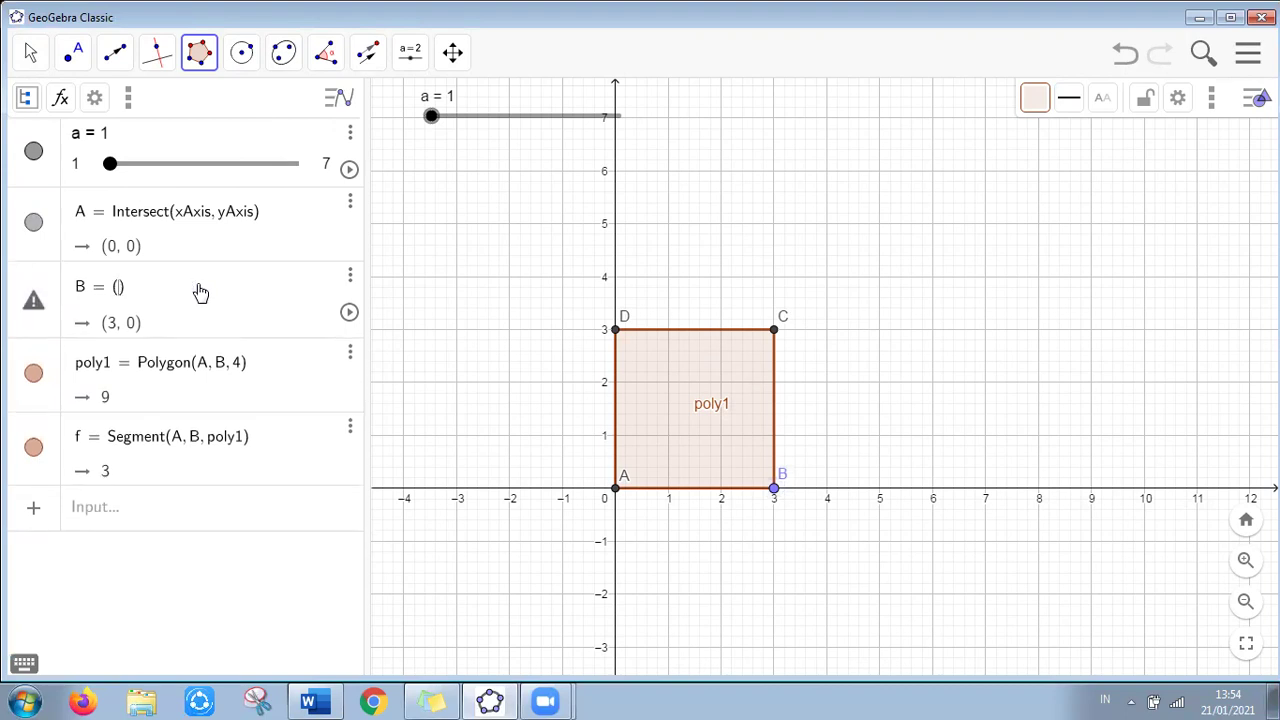
type("a, 0")
key("Return")
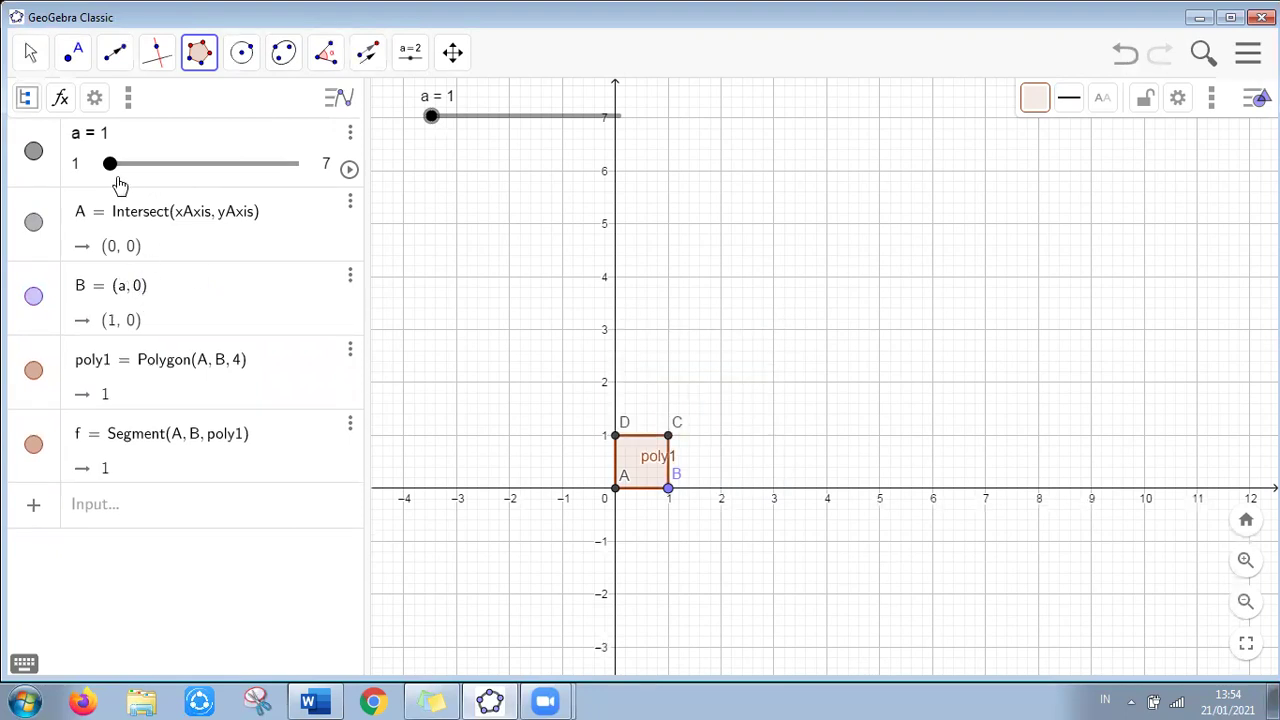
left_click_drag(115, 172, 140, 175)
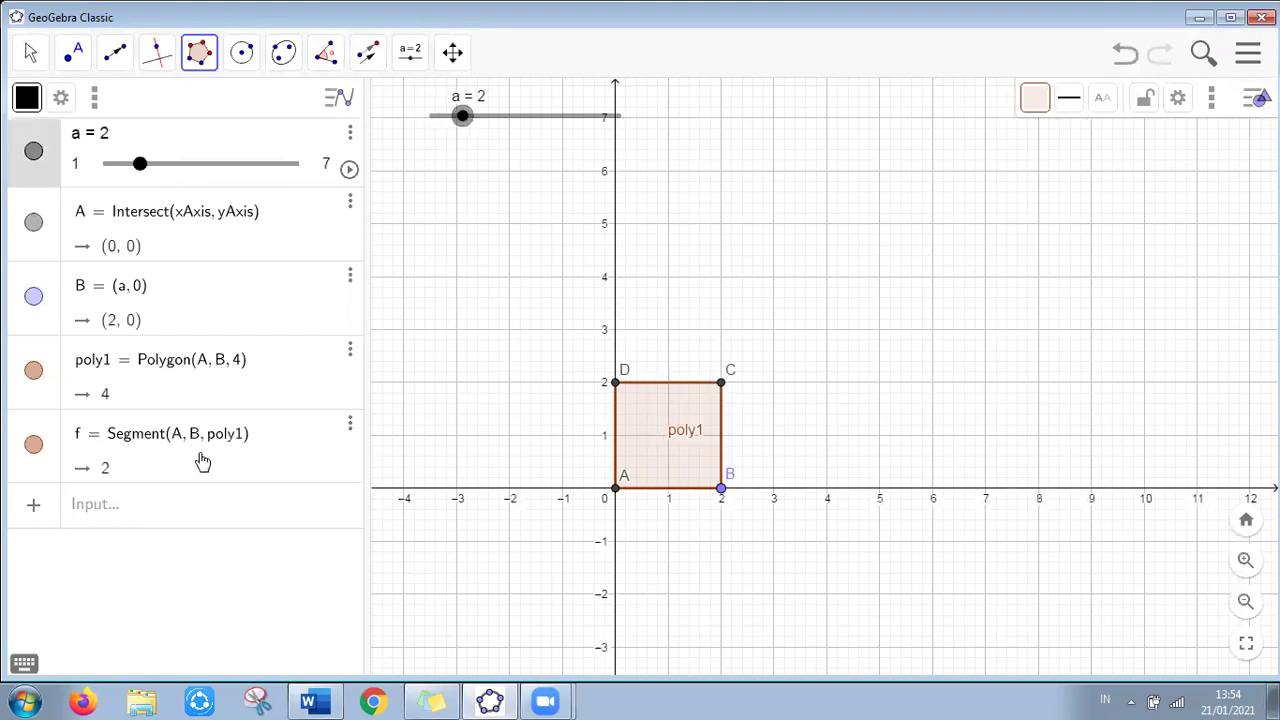
Draw a vector from E at (-3, 0) to F at (-1, 1)
left_click(117, 54)
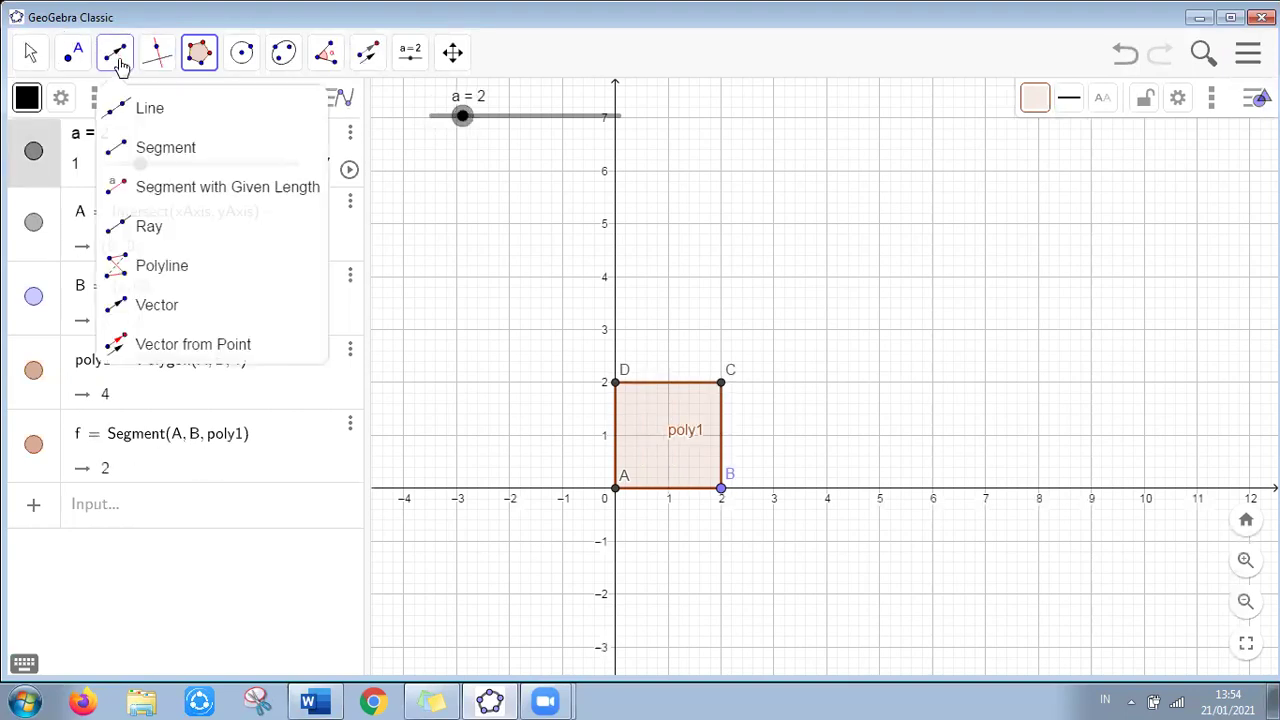
left_click(140, 313)
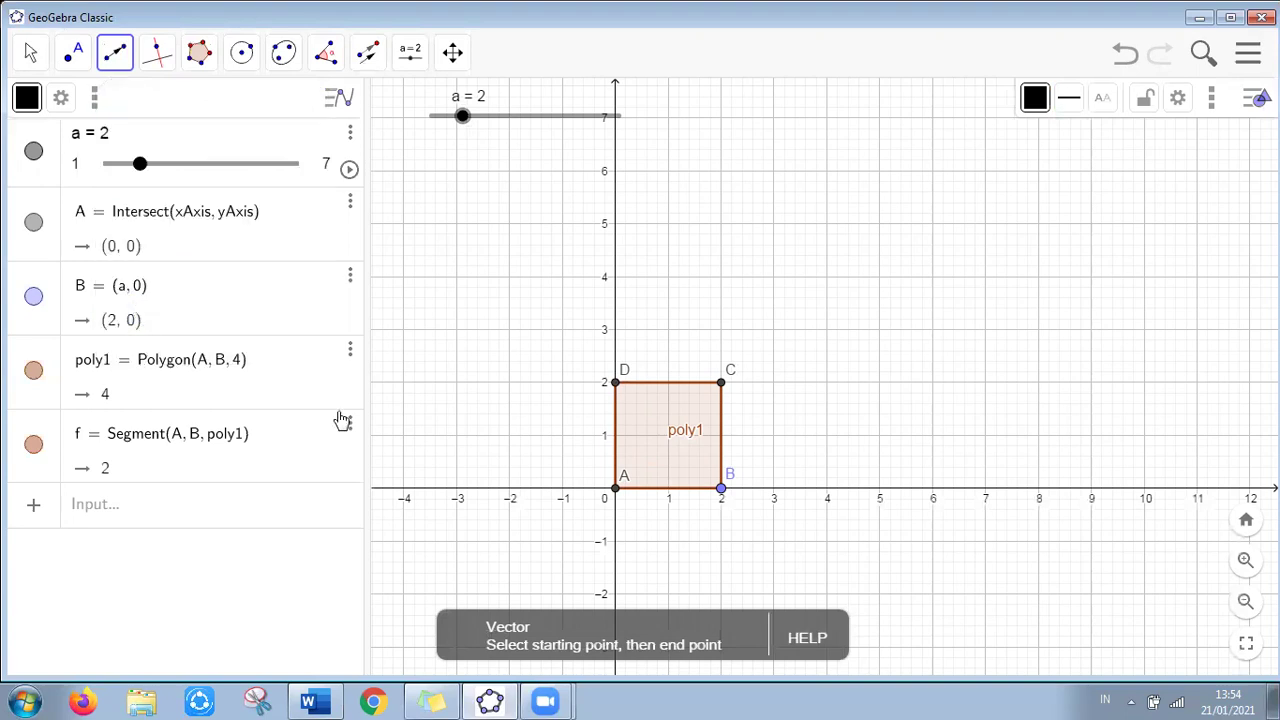
left_click(457, 489)
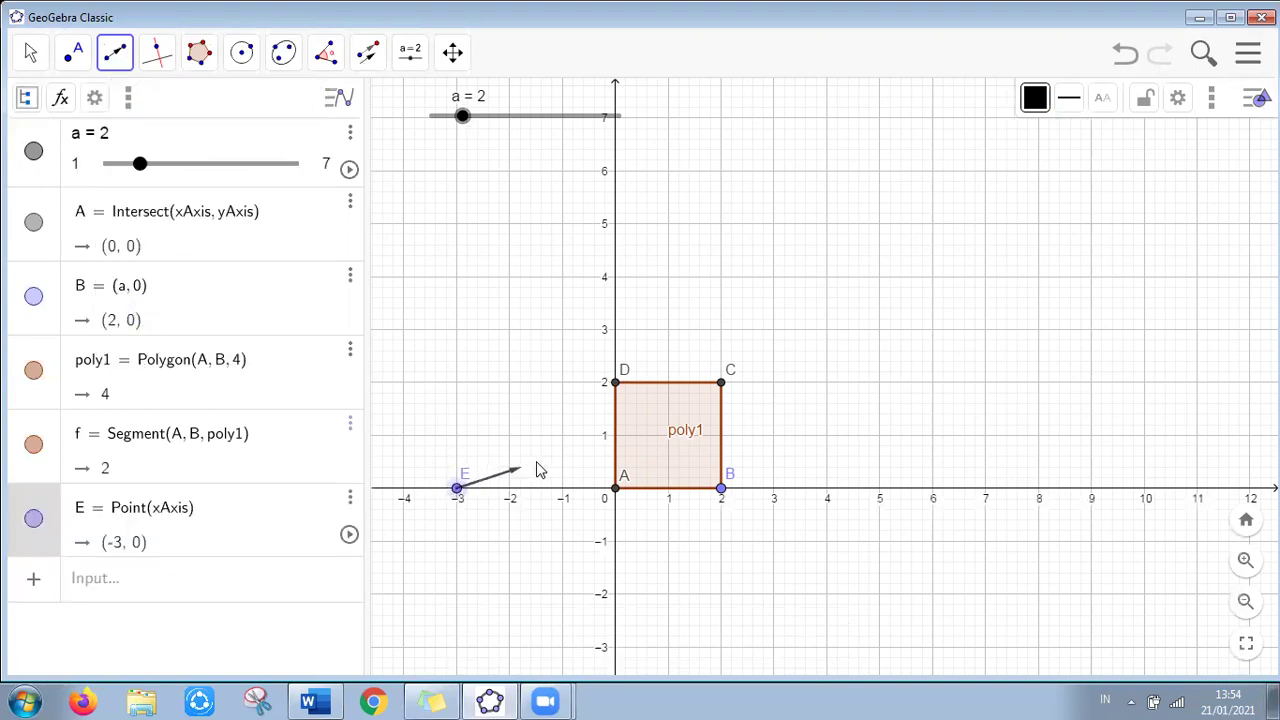
left_click(563, 437)
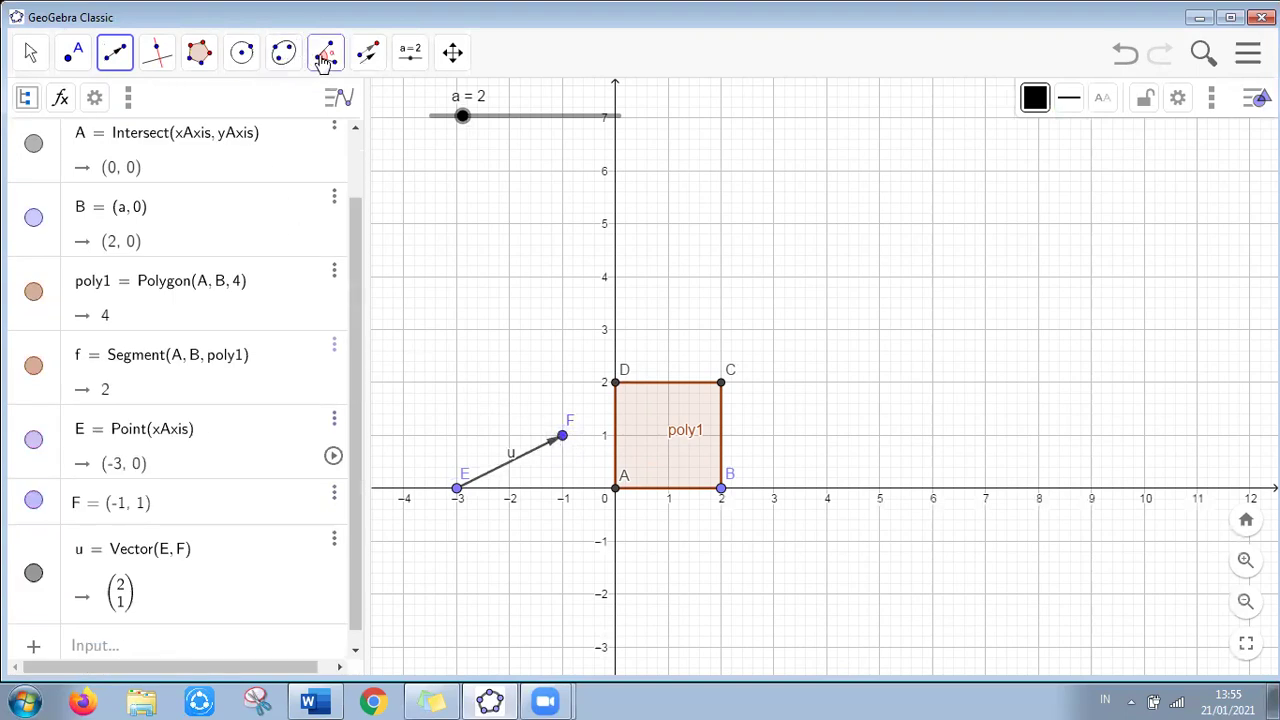
Translate the square's corners A, B, C and D by vector u
left_click(370, 55)
mouse_move(204, 58)
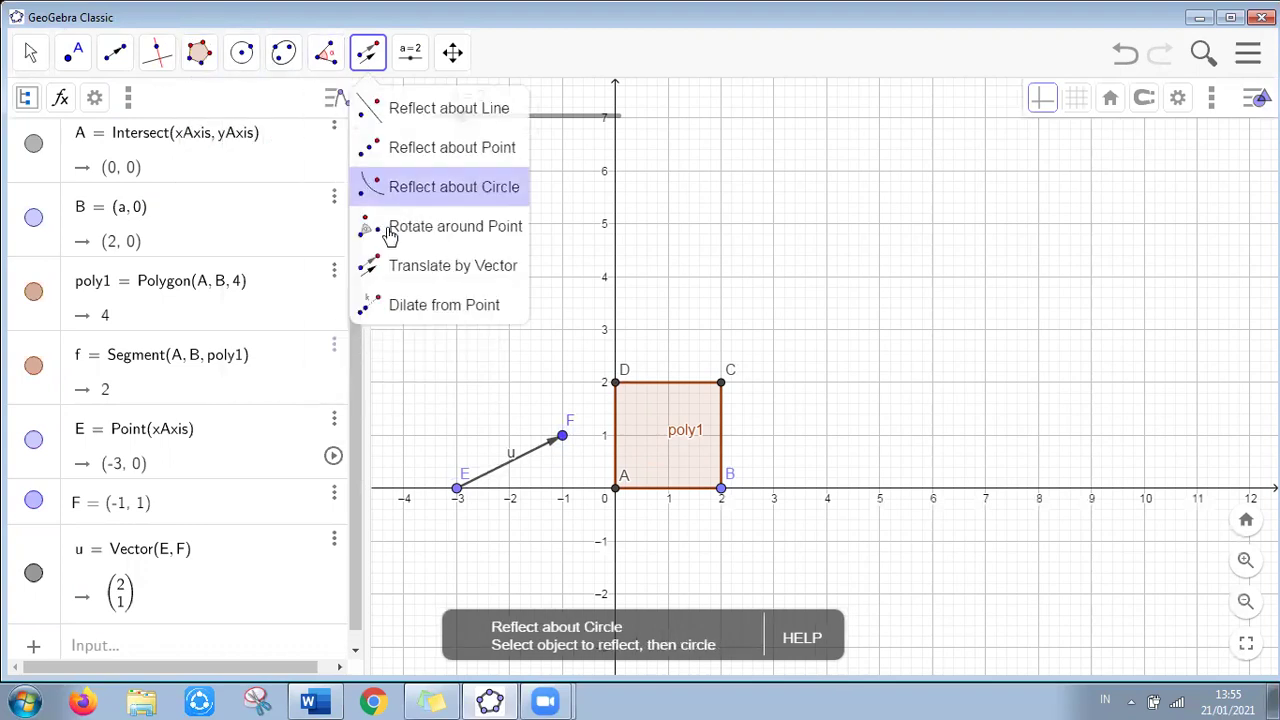
left_click(400, 272)
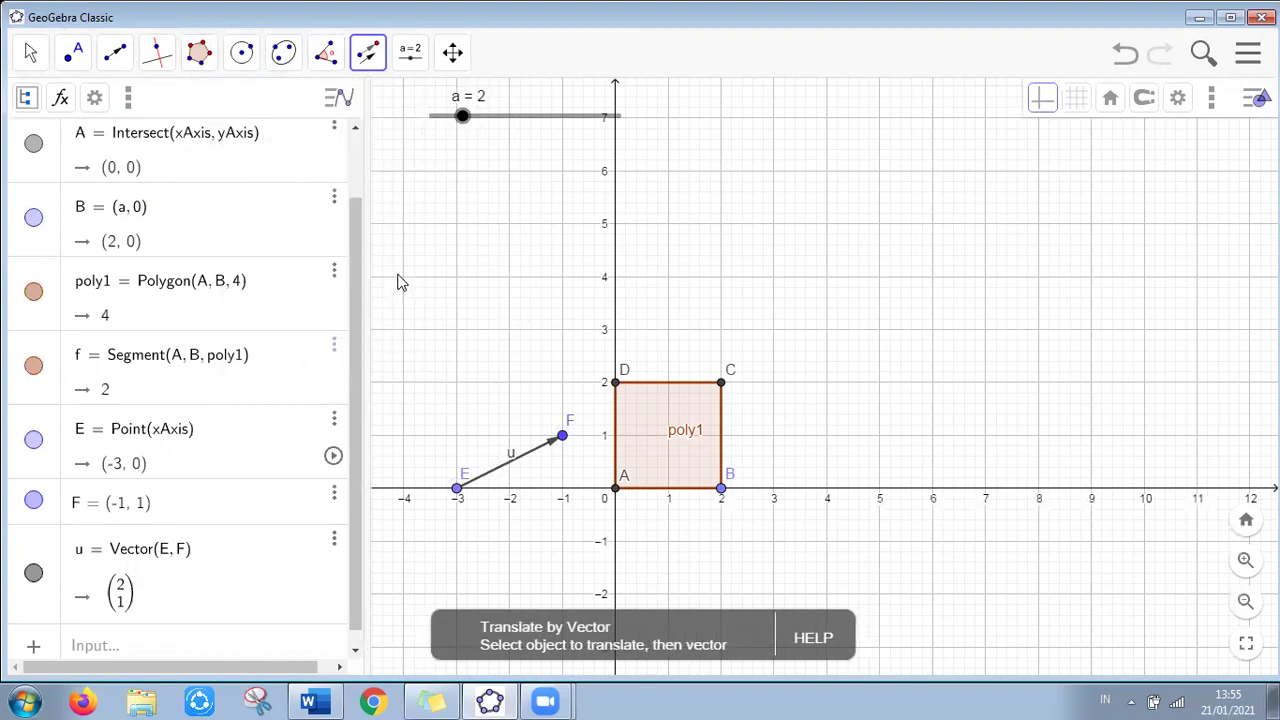
left_click(618, 492)
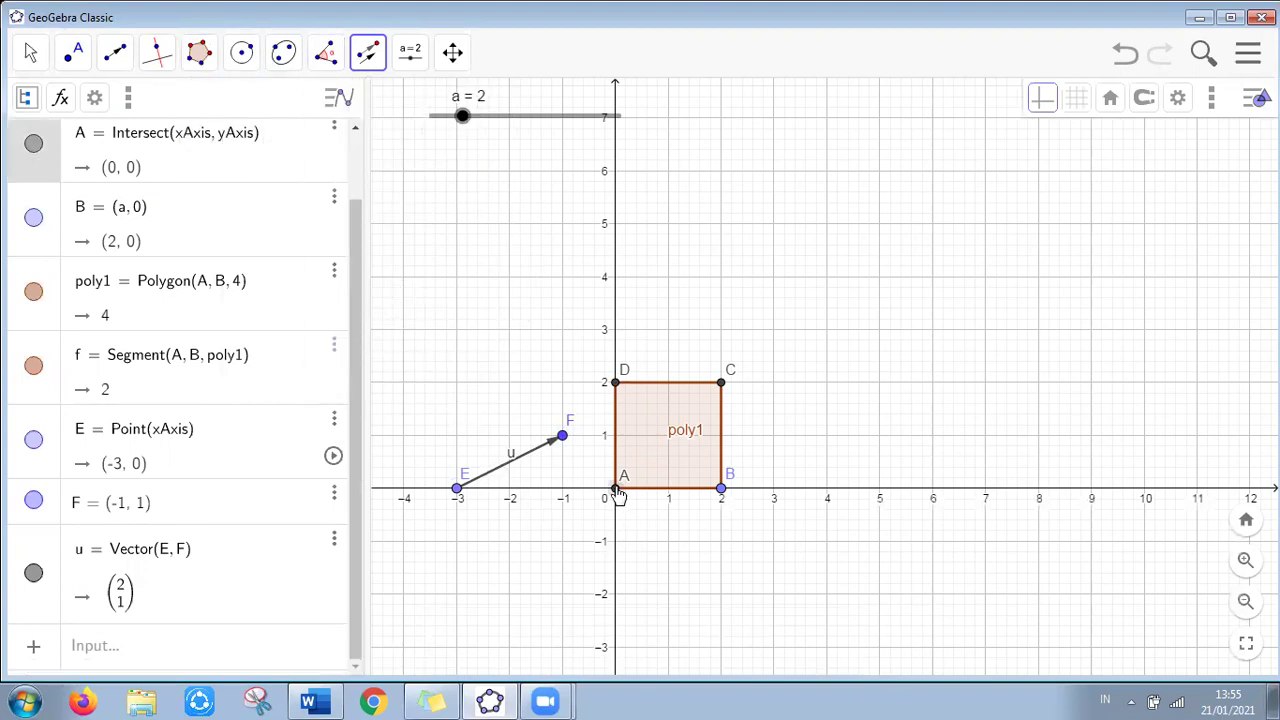
left_click(512, 468)
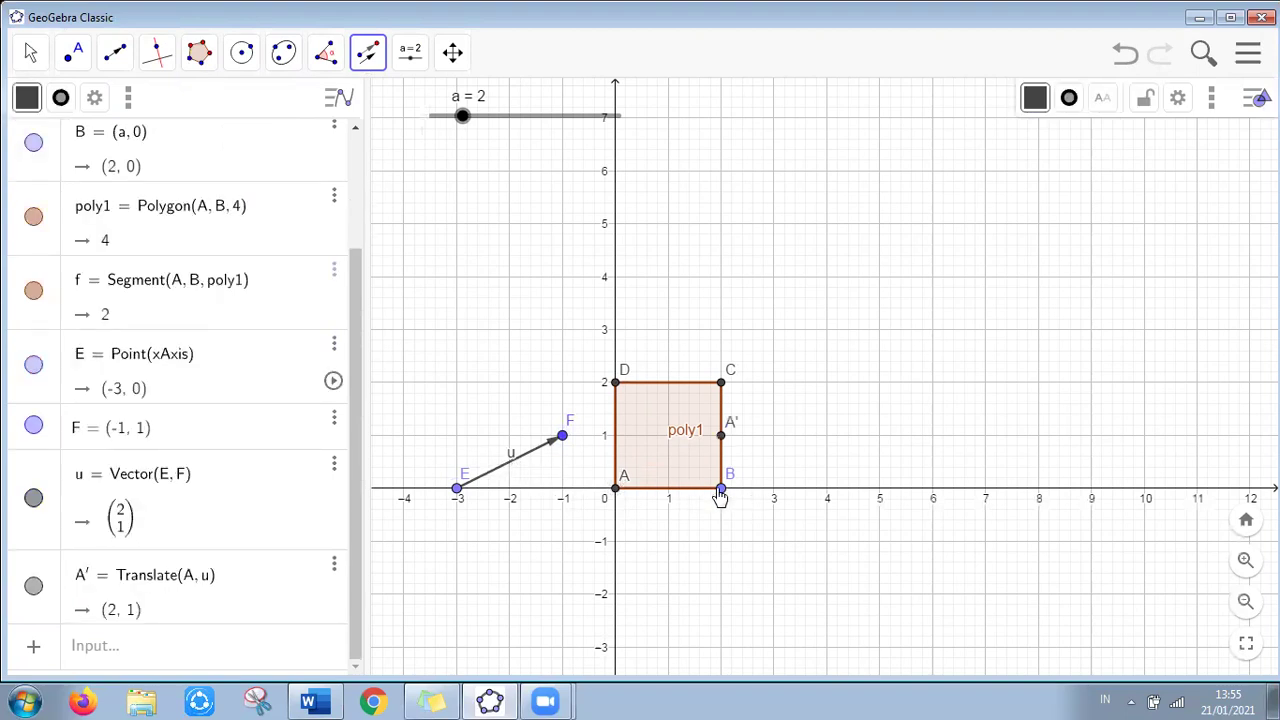
left_click(578, 440)
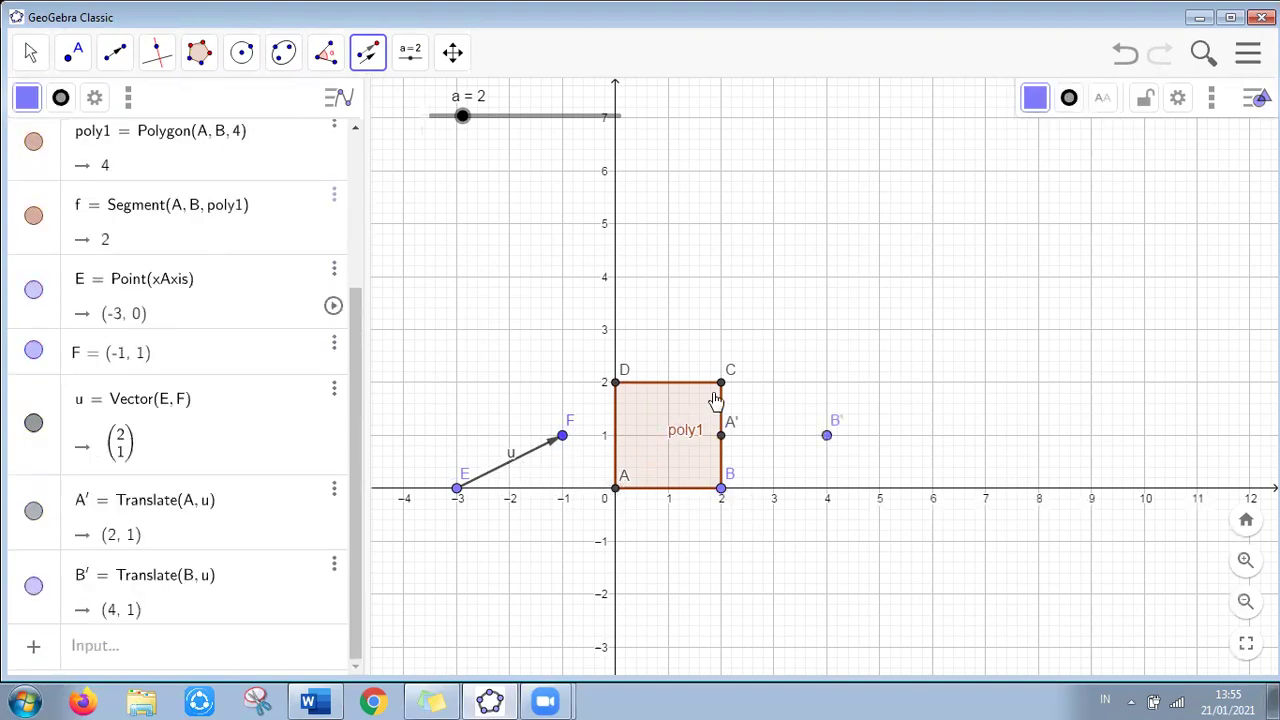
left_click(721, 383)
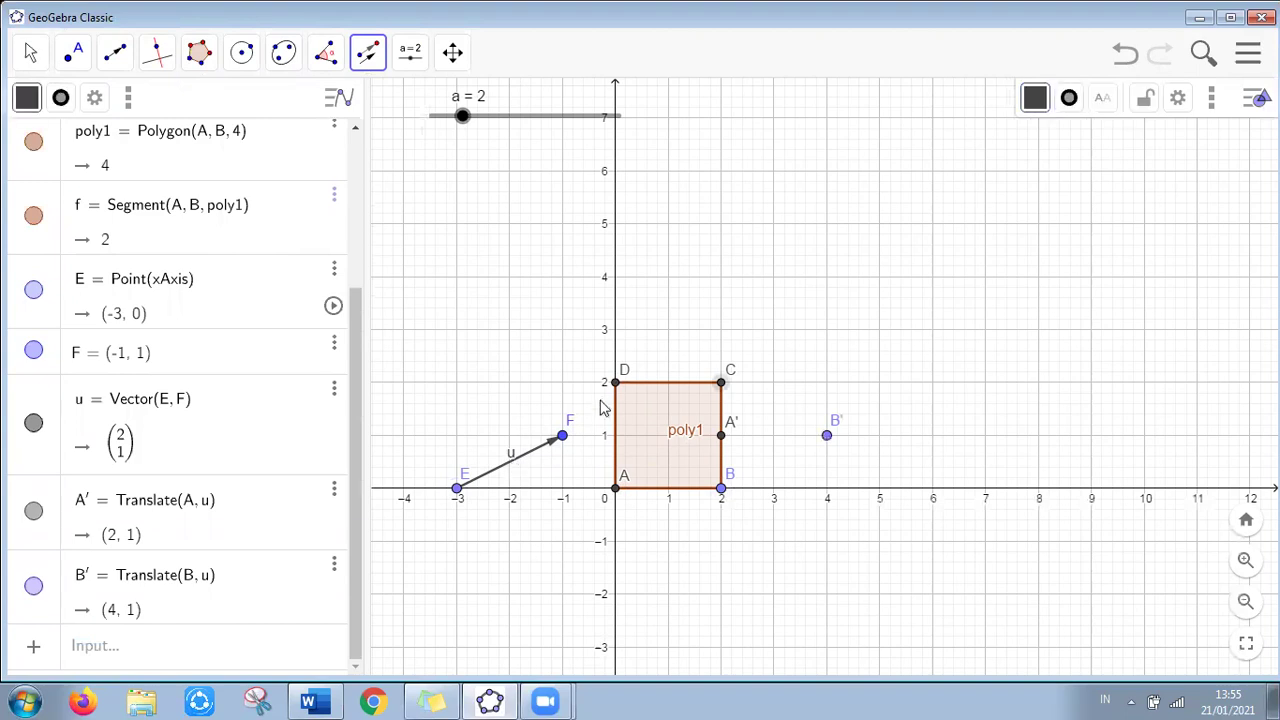
left_click(538, 458)
left_click(521, 460)
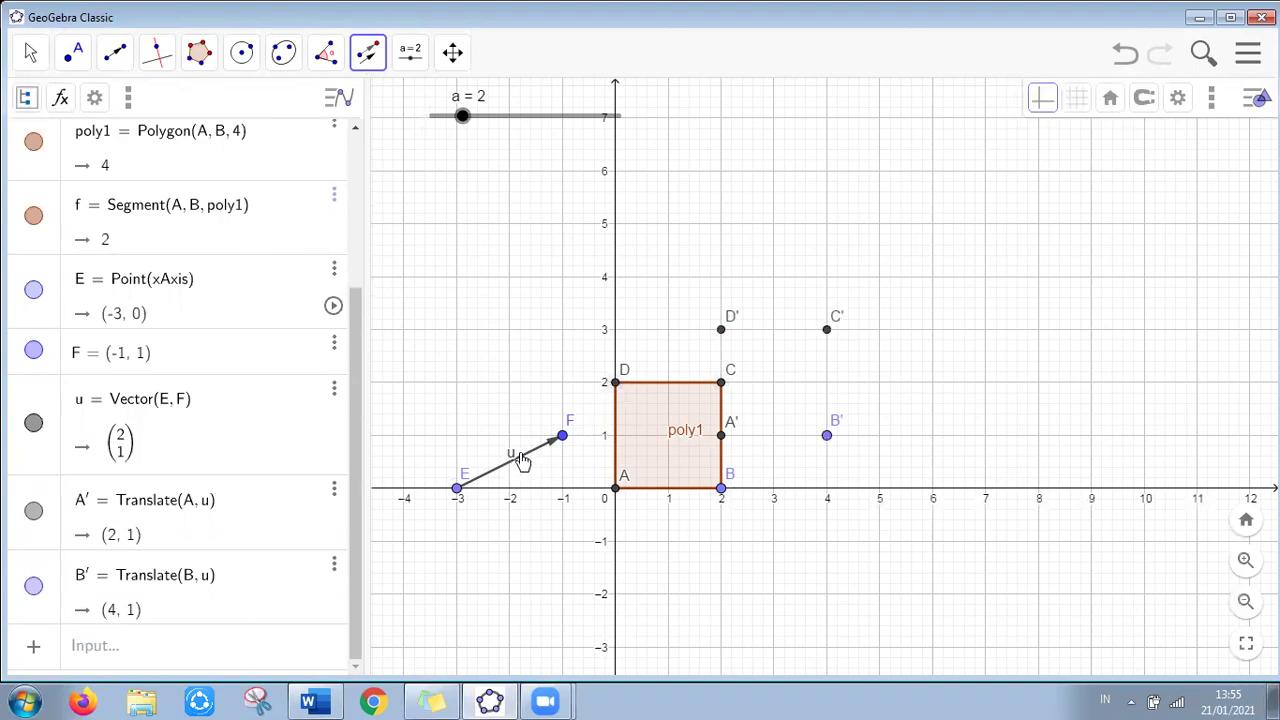
Draw the cube's back face as a polygon through A', B', C' and D'
left_click(195, 55)
left_click(214, 112)
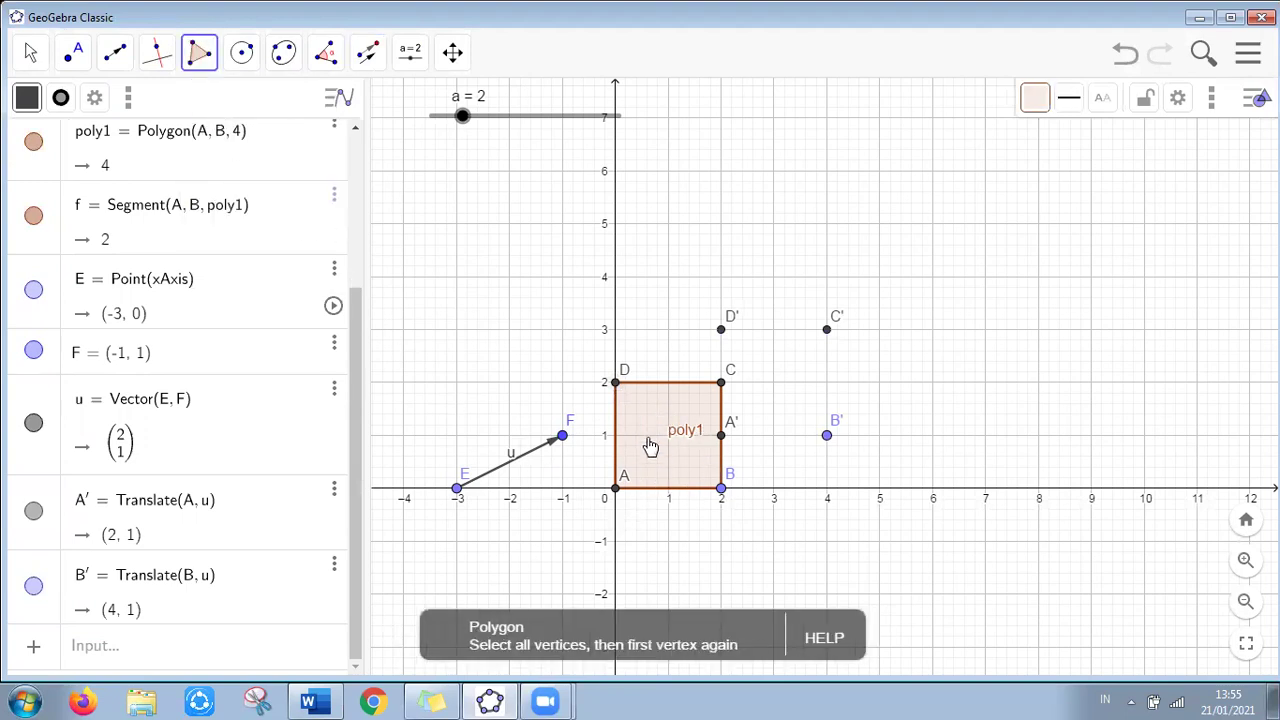
left_click(721, 436)
left_click(827, 435)
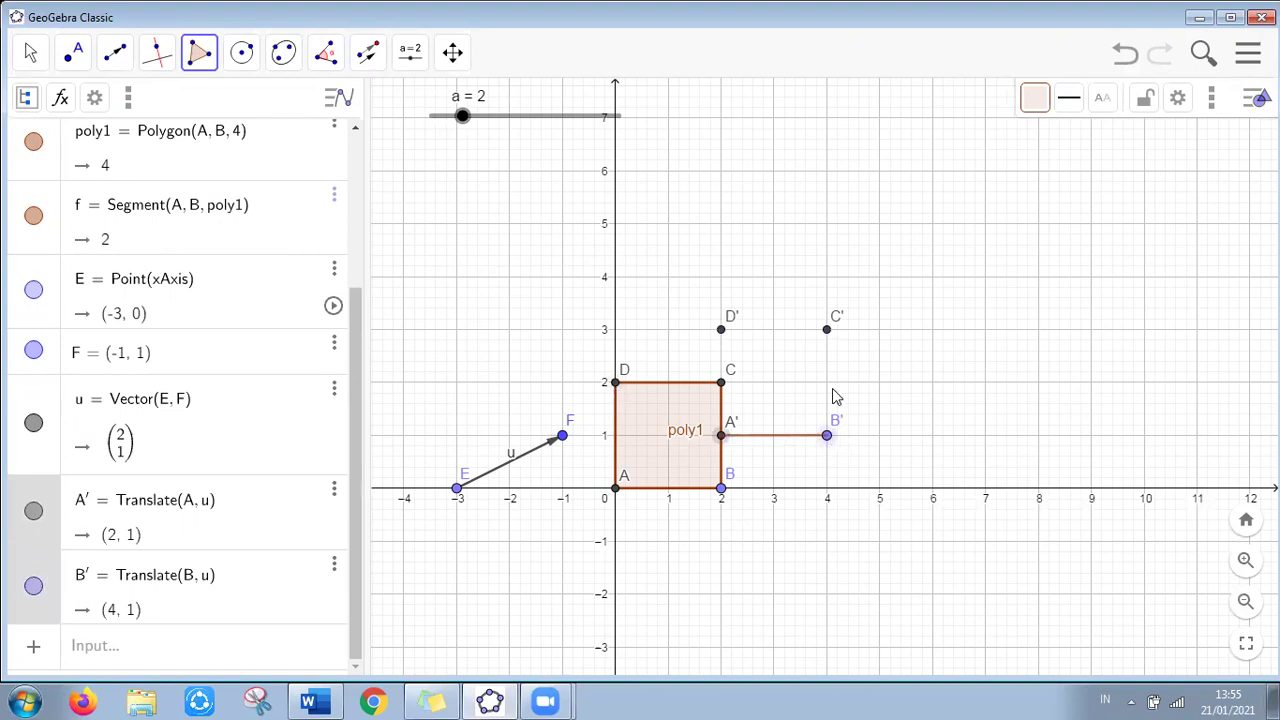
left_click(827, 329)
left_click(721, 329)
left_click(721, 436)
Draw a side face of the cube as a polygon through B, B', C' and C
left_click(721, 489)
left_click(827, 435)
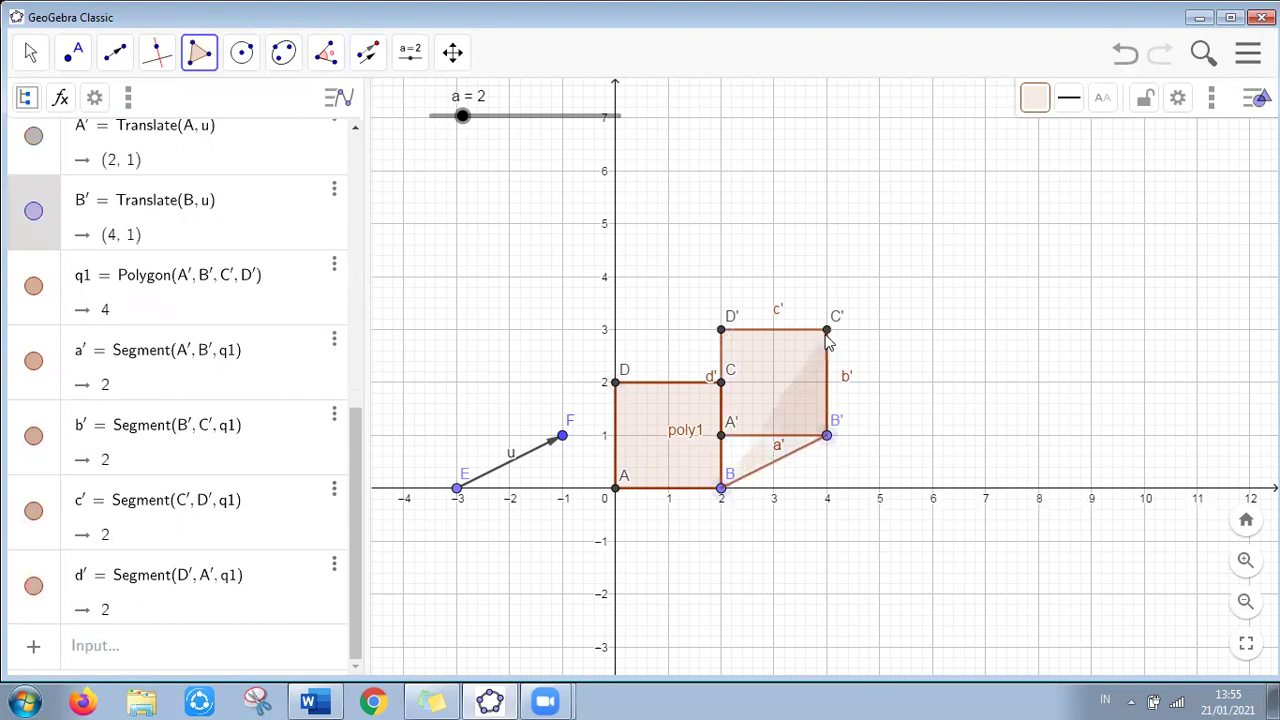
left_click(827, 330)
left_click(721, 382)
left_click(721, 489)
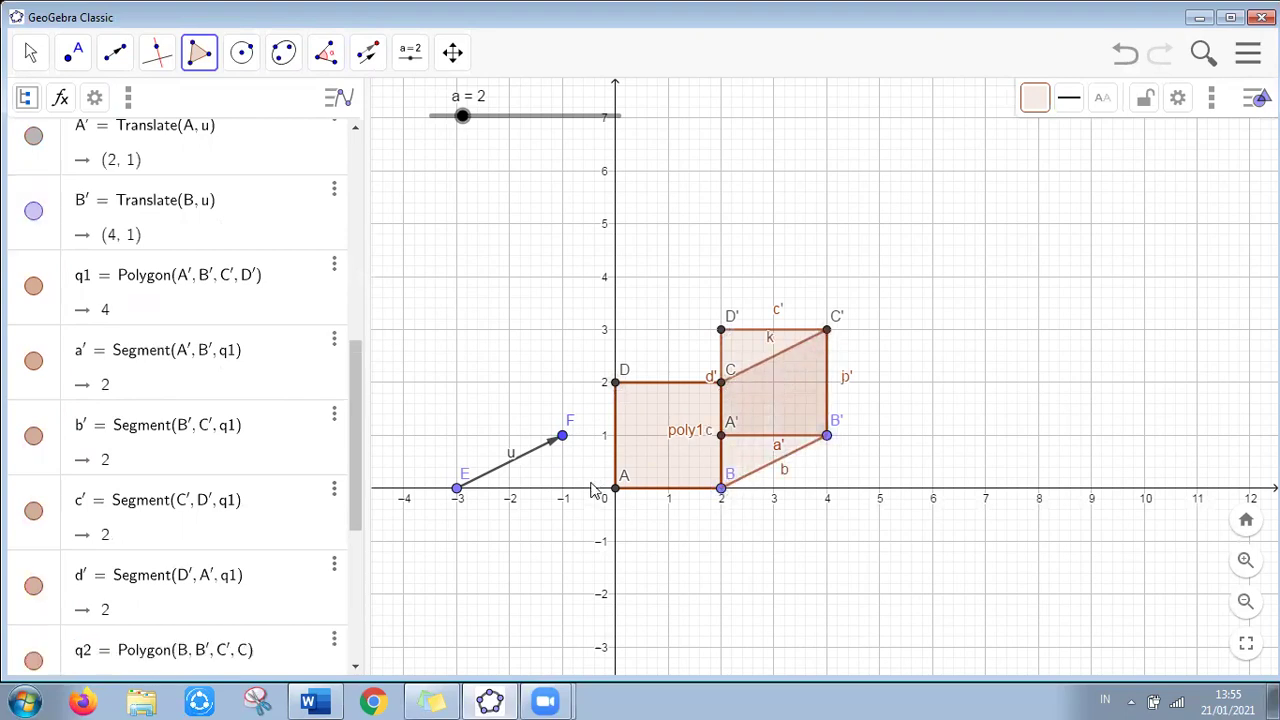
Draw the opposite side face as a polygon through A, A', D' and D
left_click(719, 384)
left_click(721, 330)
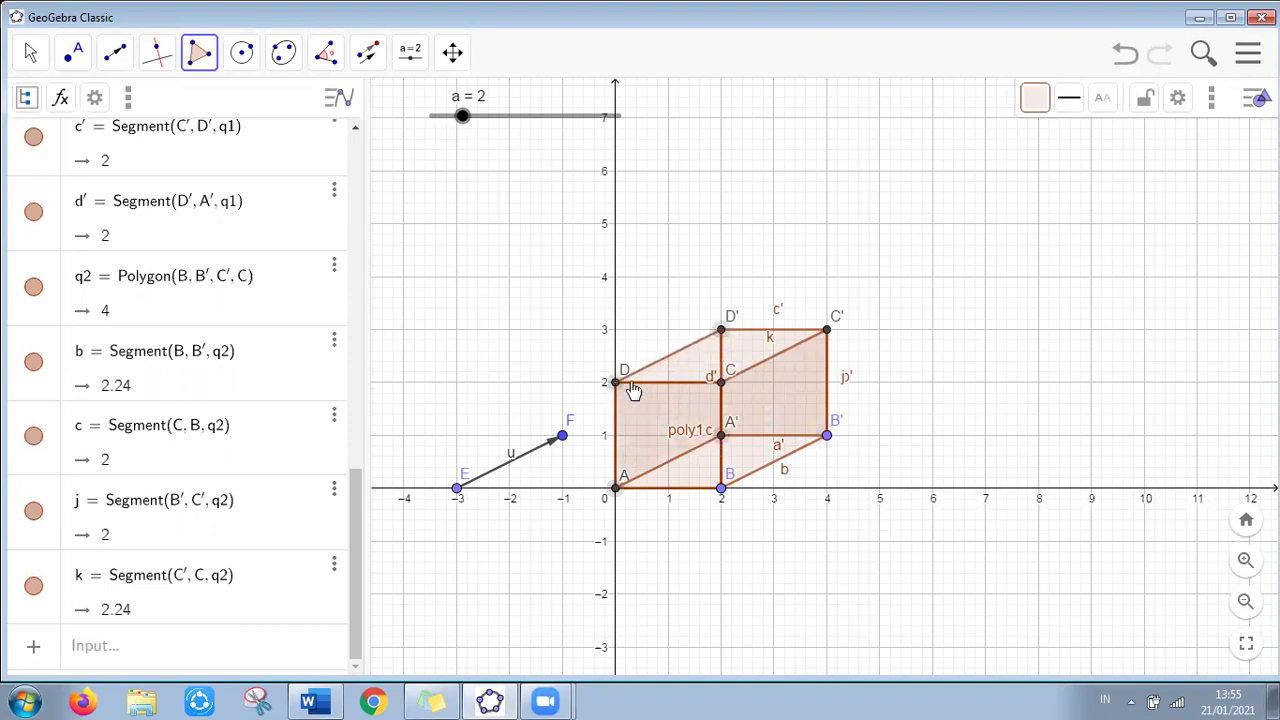
left_click(615, 383)
left_click(615, 488)
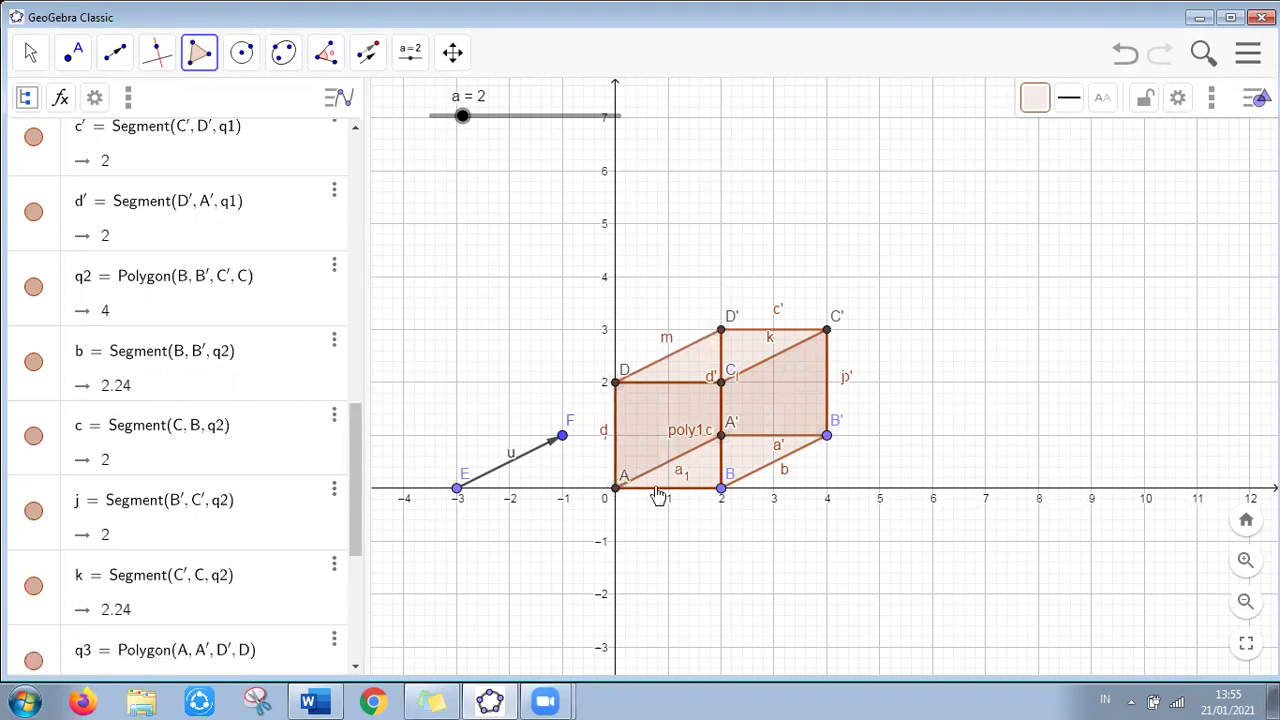
Draw the base of the slider-controlled cube as a polygon through A, A', B' and B
left_click(615, 488)
left_click(721, 435)
left_click(824, 437)
left_click(721, 489)
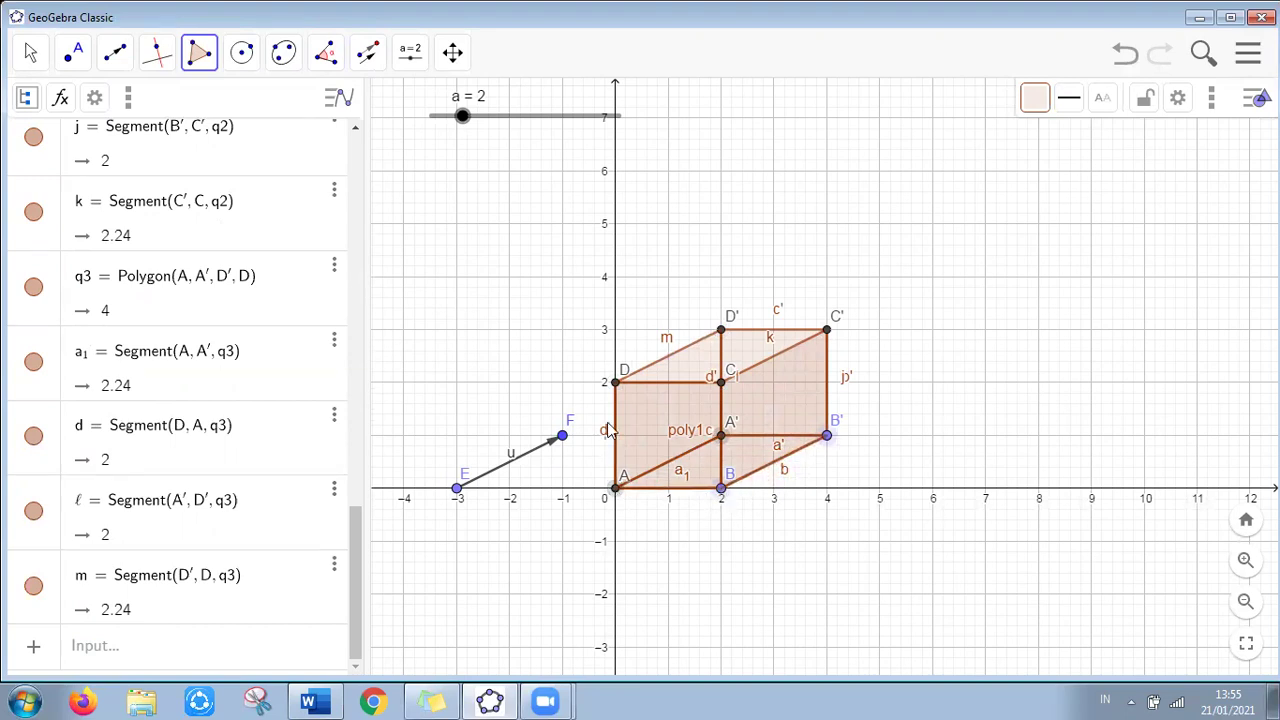
Close the top of the slider-controlled cube with a polygon through D, C, C' and D'
left_click(615, 383)
left_click(721, 383)
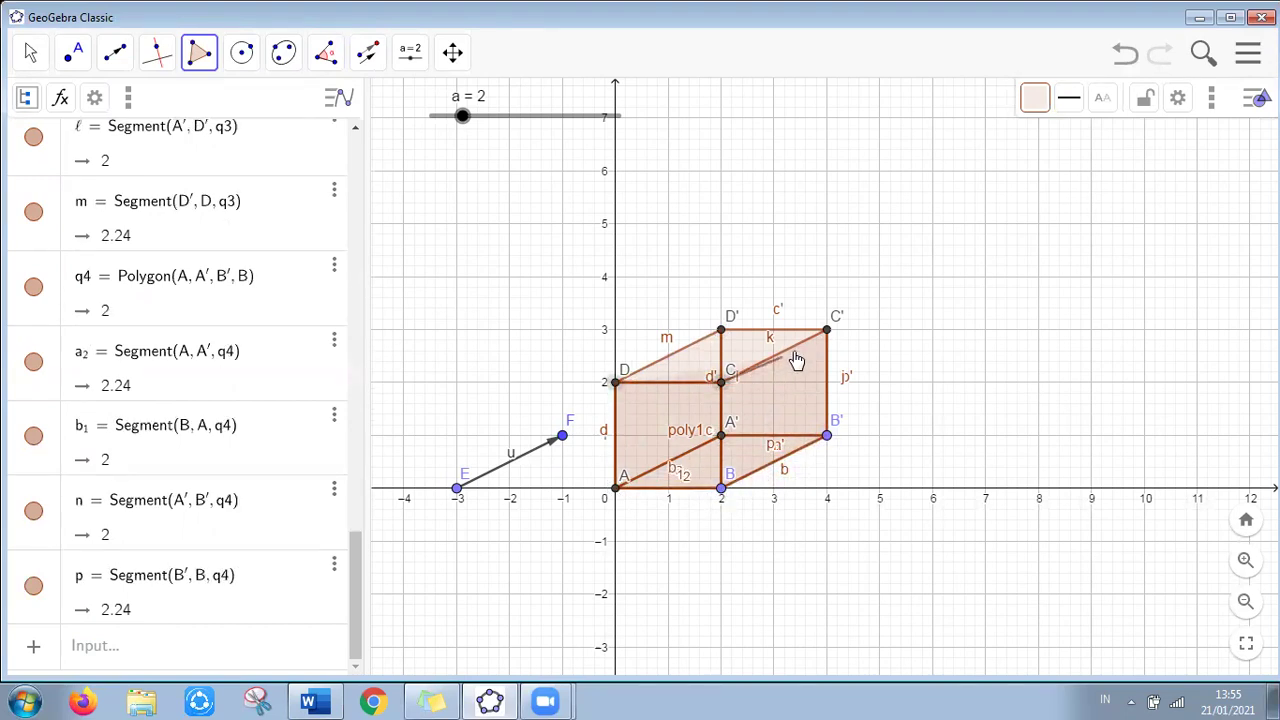
left_click(826, 330)
left_click(721, 330)
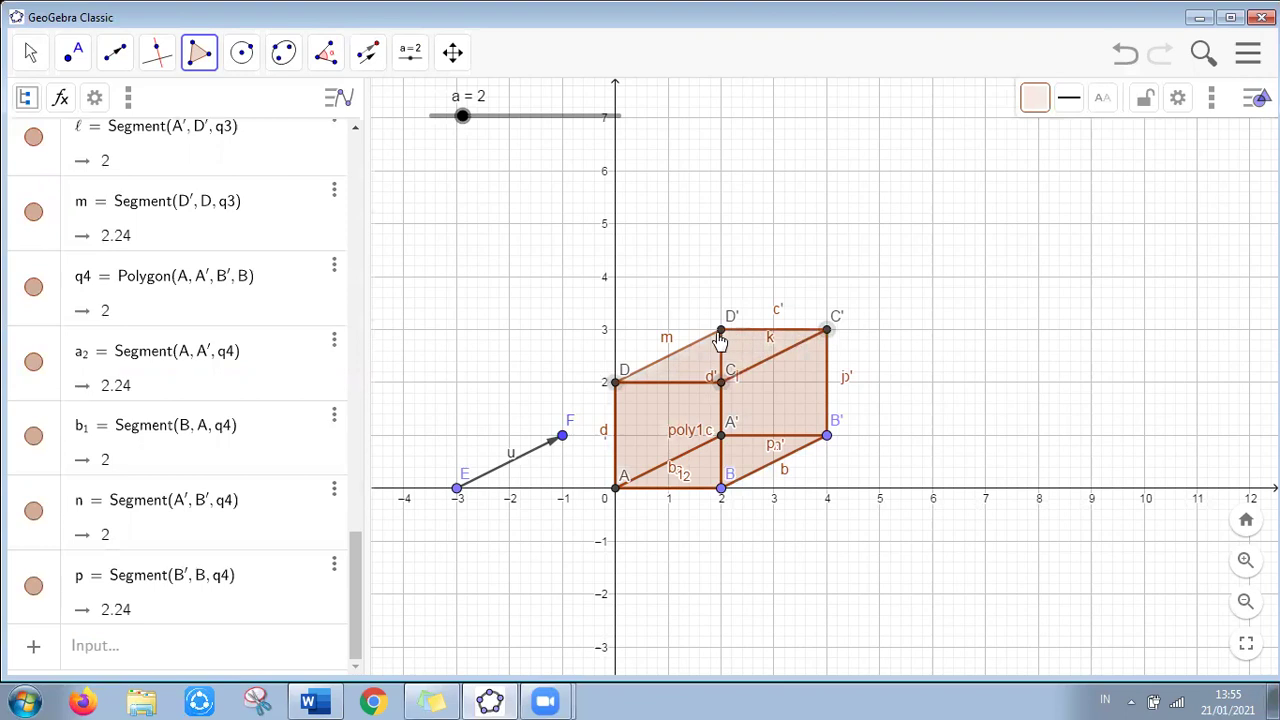
left_click(616, 384)
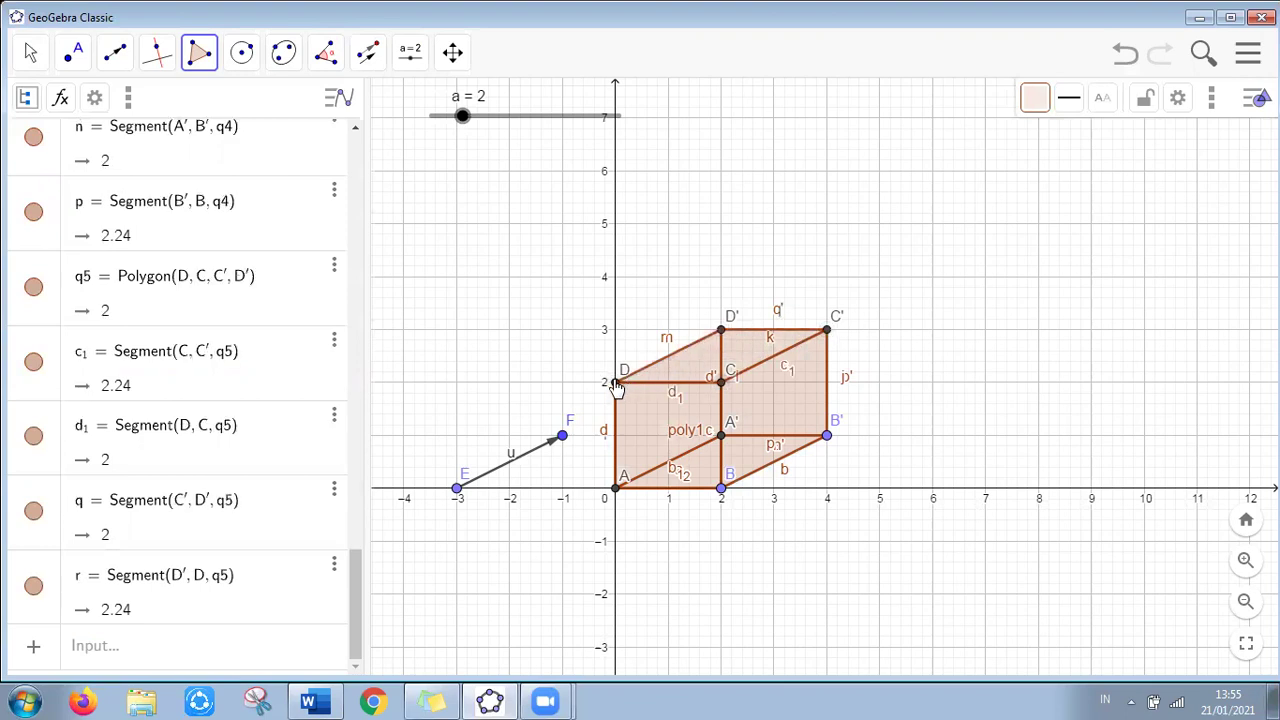
Animate slider a at 4× speed to test how the cube resizes, and stop the animation
mouse_move(466, 118)
left_mouse_down()
mouse_move(580, 122)
mouse_move(462, 120)
left_mouse_up()
left_click_drag(354, 564, 366, 117)
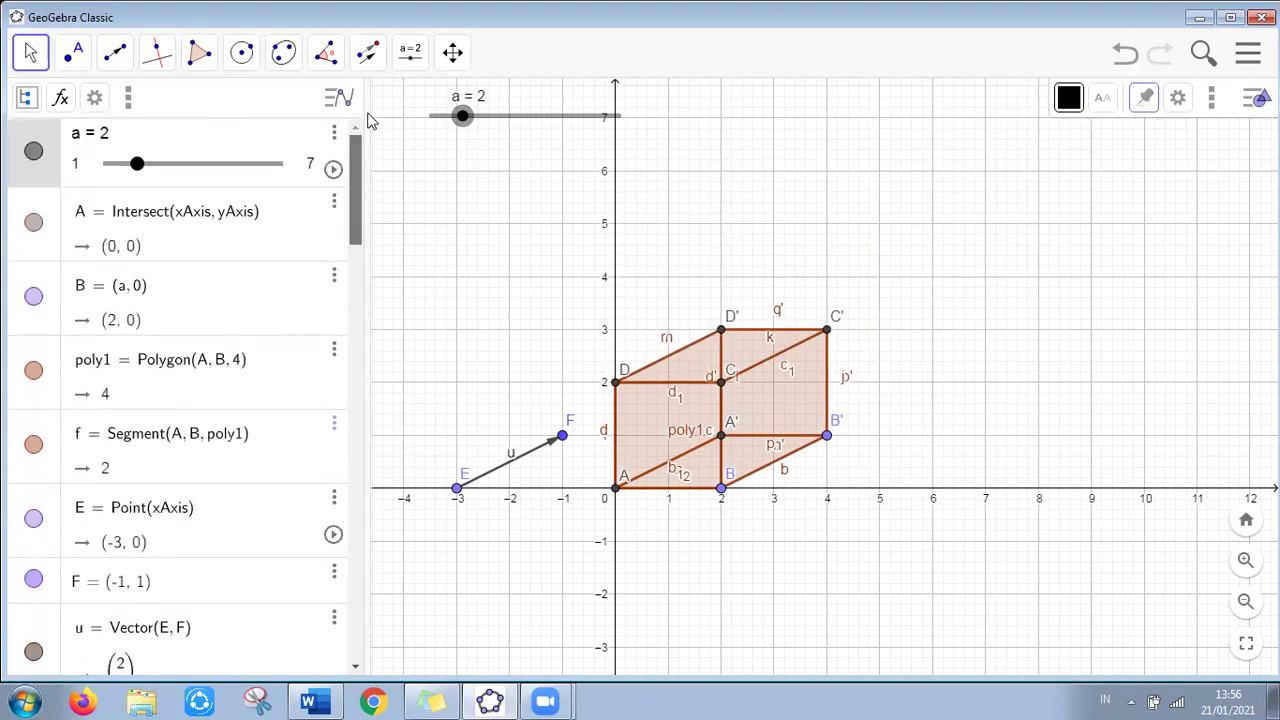
left_click(335, 171)
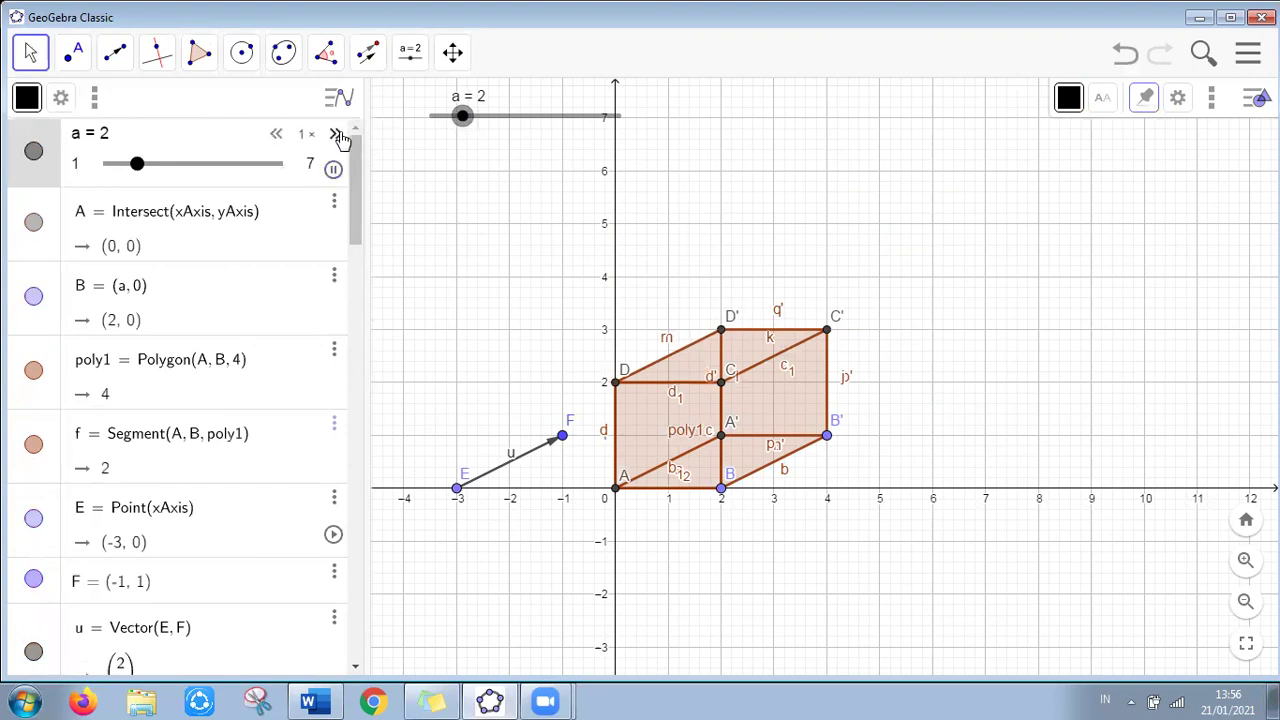
left_click(337, 135)
left_click(337, 135)
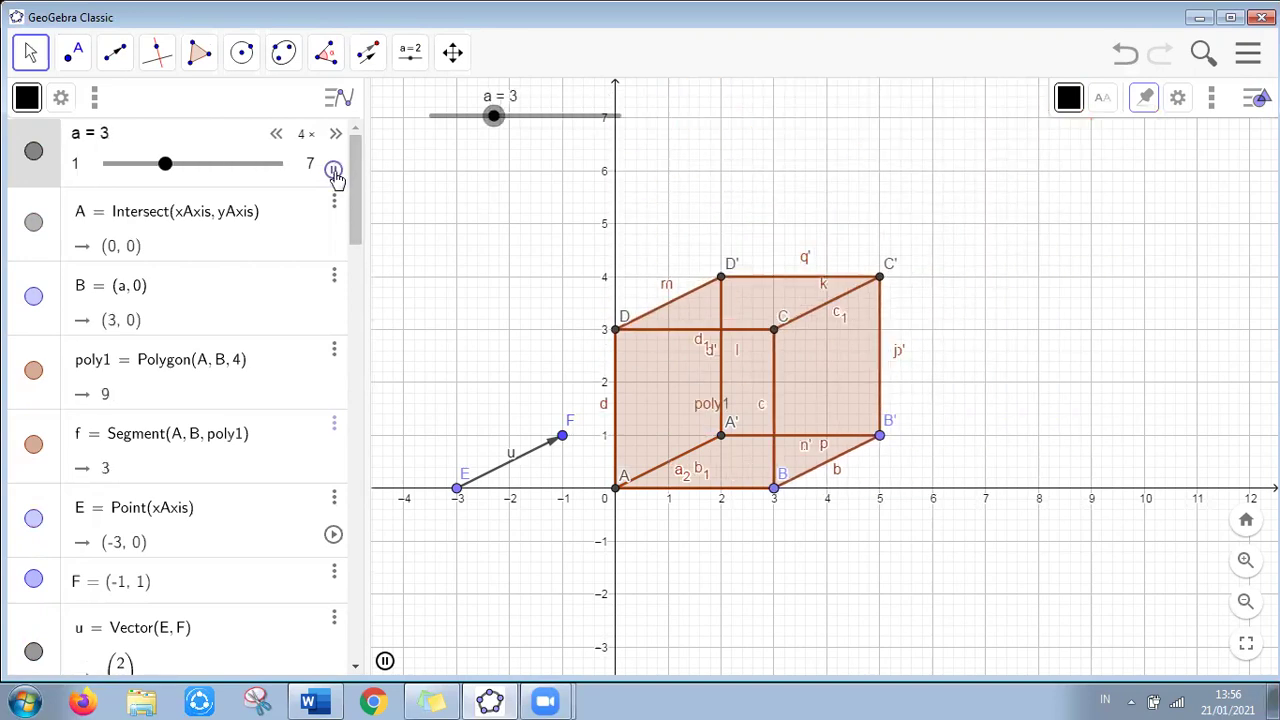
left_click(334, 170)
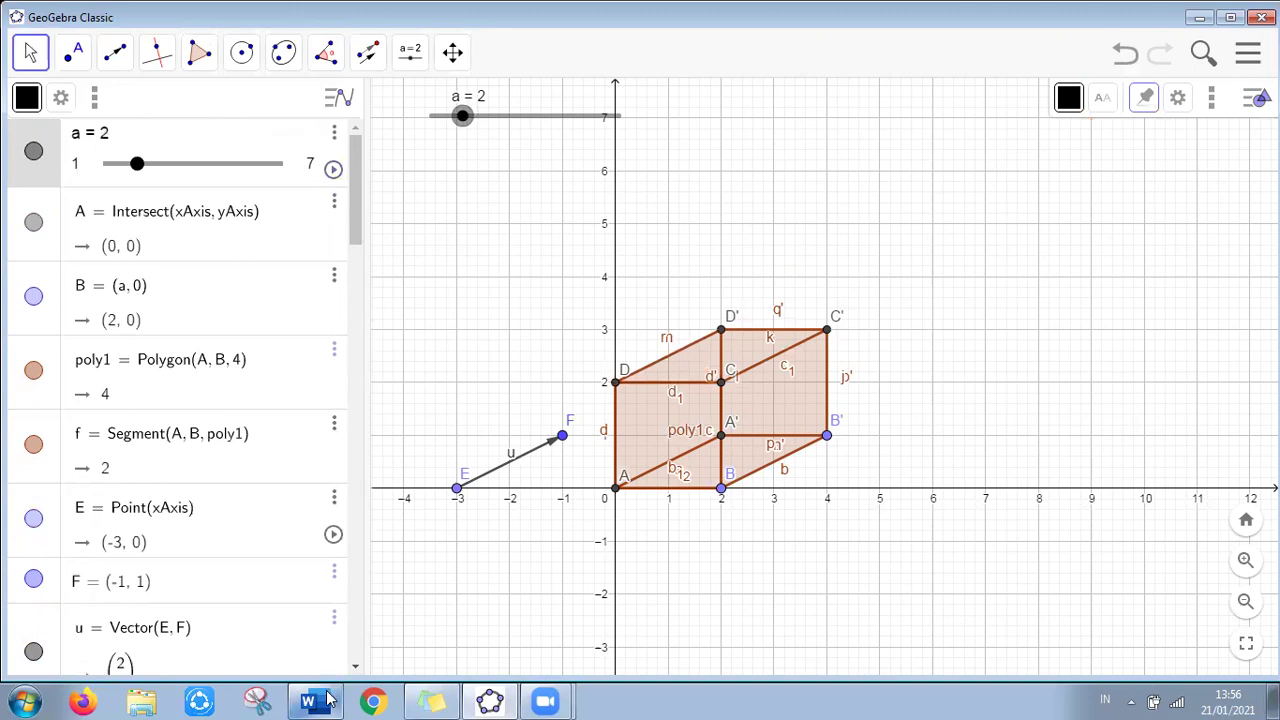
Switch to the Word module and read the cylinder example with radius 2 units and height 5 units
left_click(313, 700)
scroll(412, 445, "down", 5)
scroll(414, 444, "down", 10)
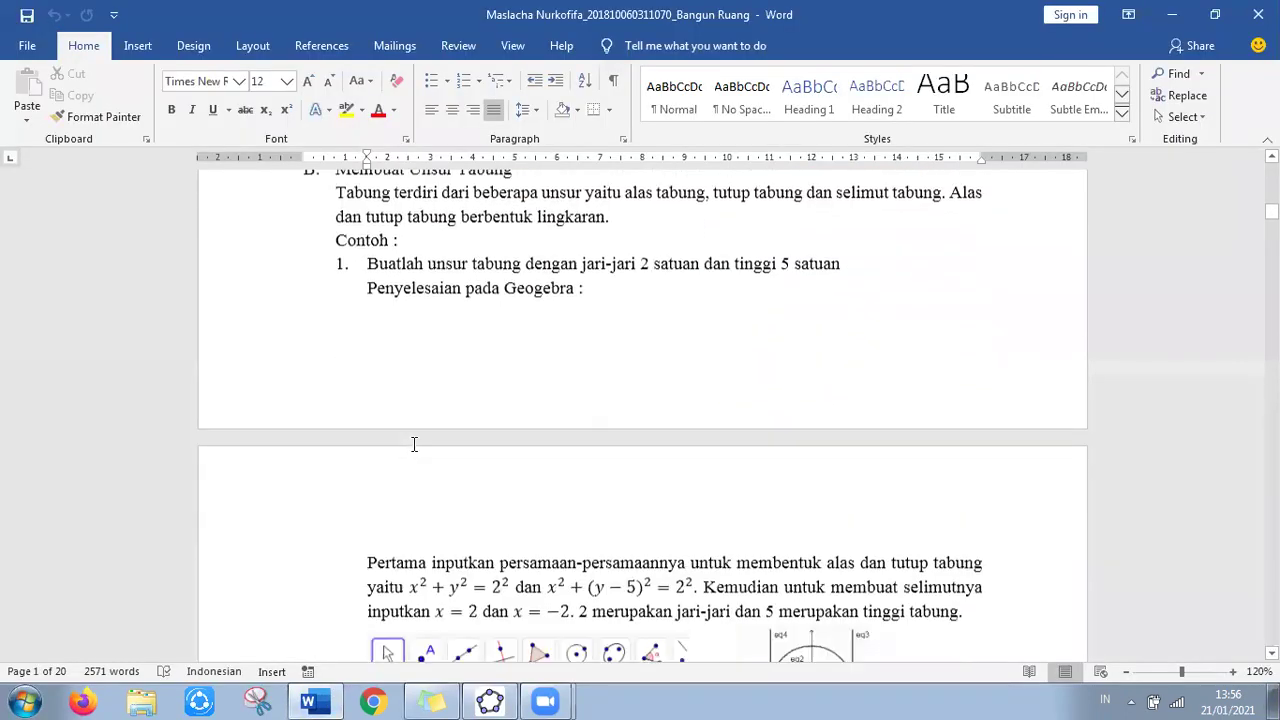
scroll(356, 324, "up", 2)
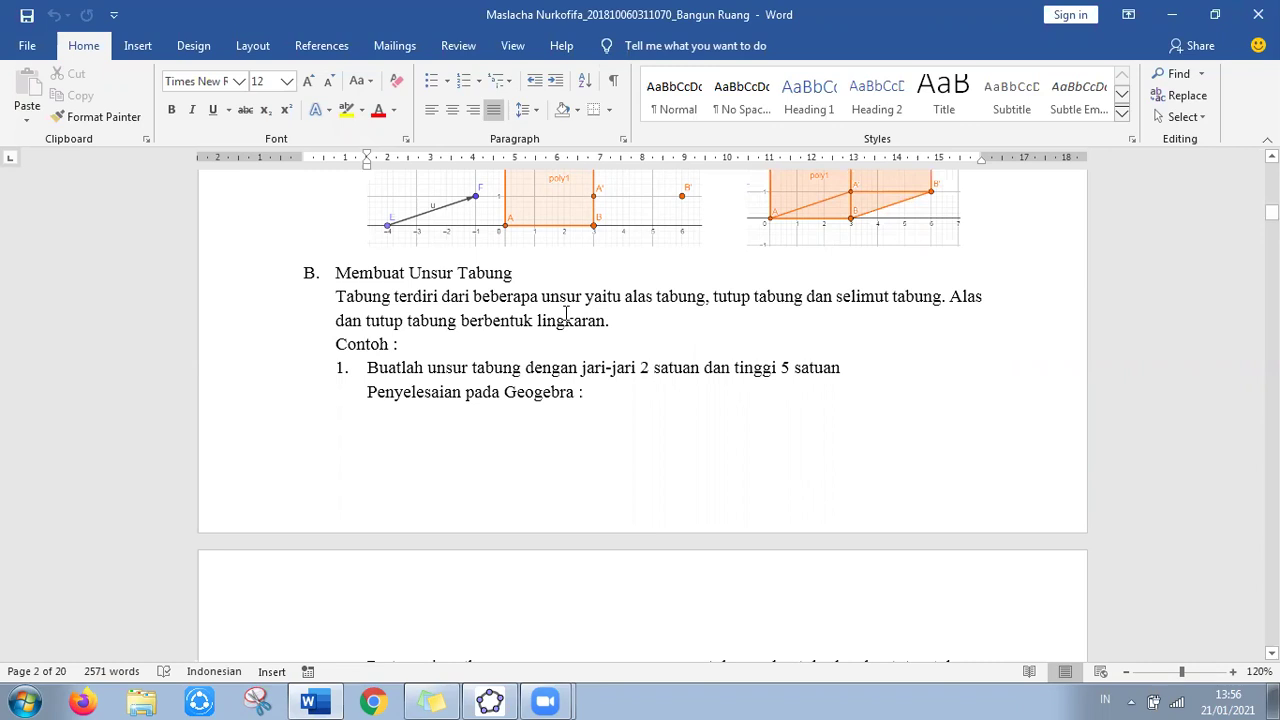
Switch back to GeoGebra and delete the whole cube construction together with slider a
left_click(490, 701)
left_click_drag(983, 502, 1005, 592)
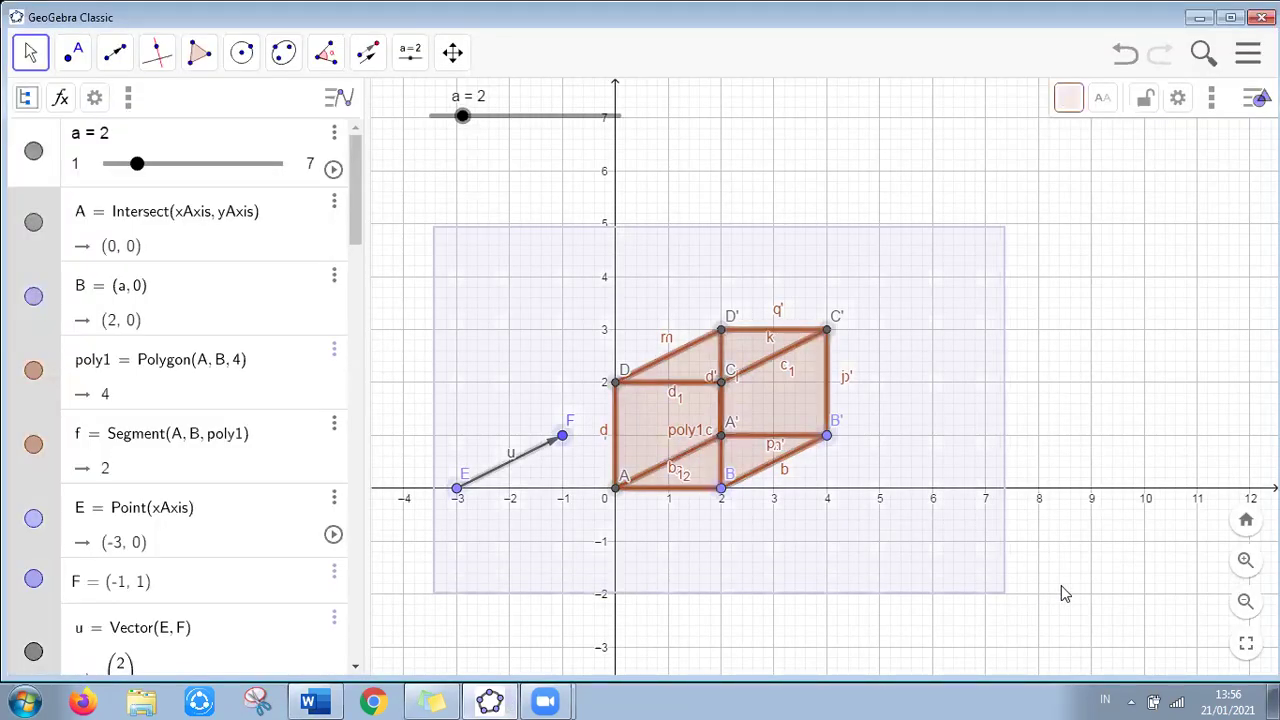
key("Delete")
left_click(350, 135)
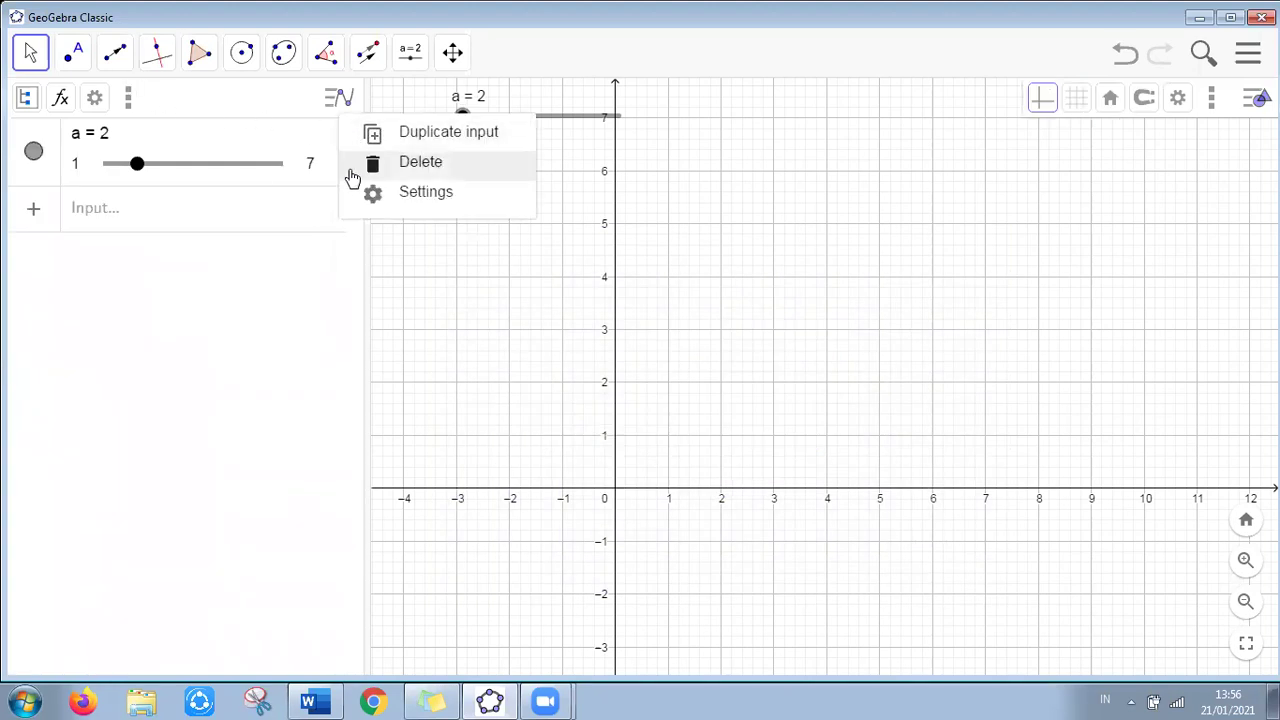
left_click(362, 170)
Enter the equation x² + y² = 2² as the circle for the cylinder's base
left_click(185, 149)
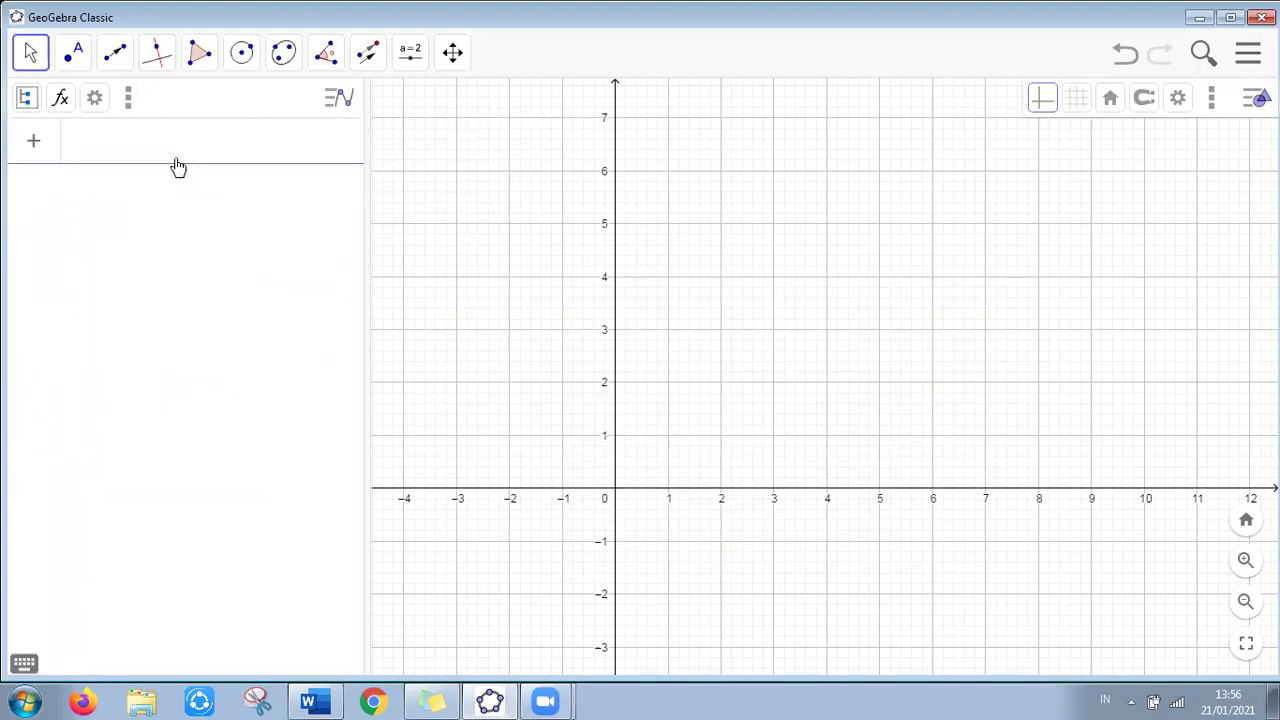
left_click(23, 663)
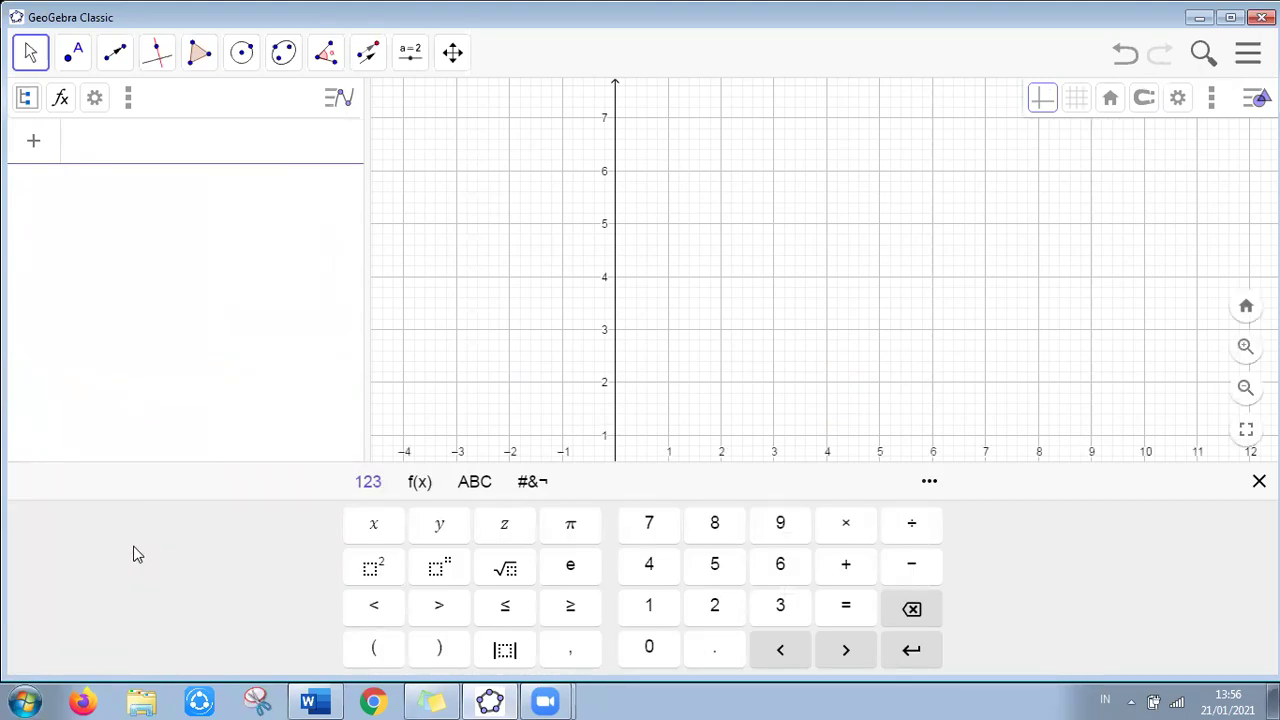
left_click(374, 524)
left_click(373, 567)
left_click(845, 564)
left_click(439, 524)
left_click(373, 567)
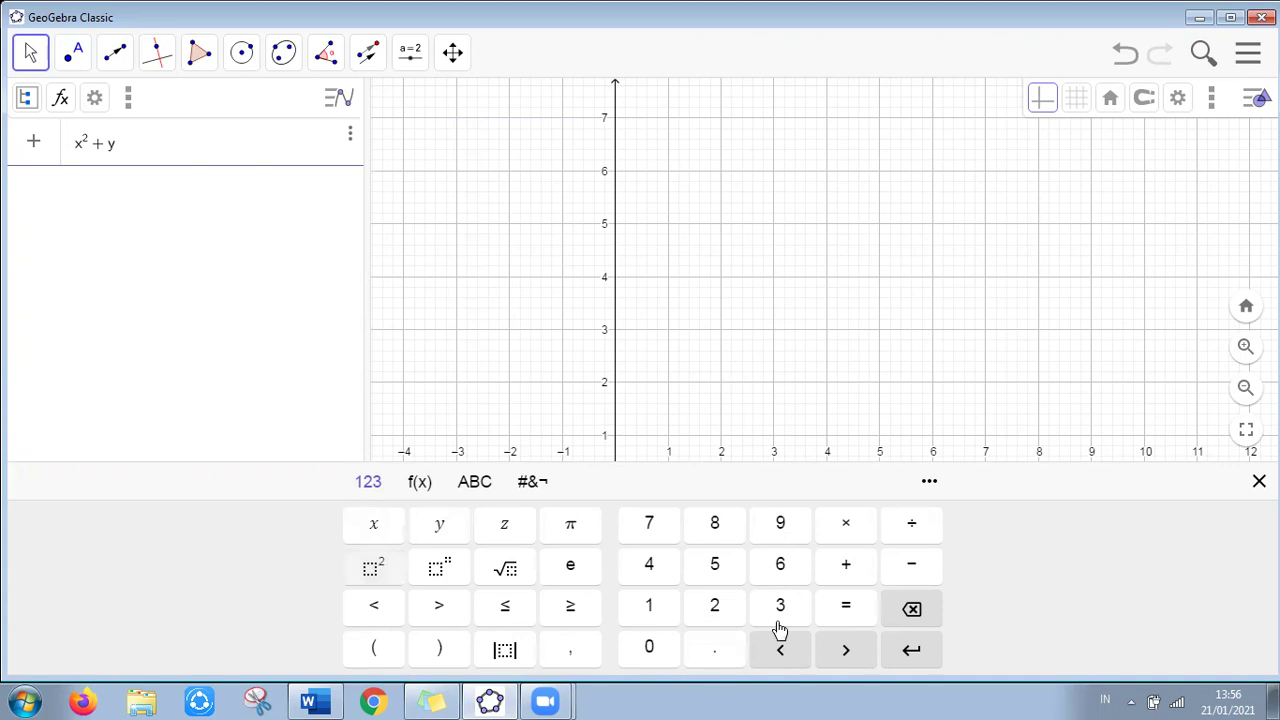
left_click(840, 612)
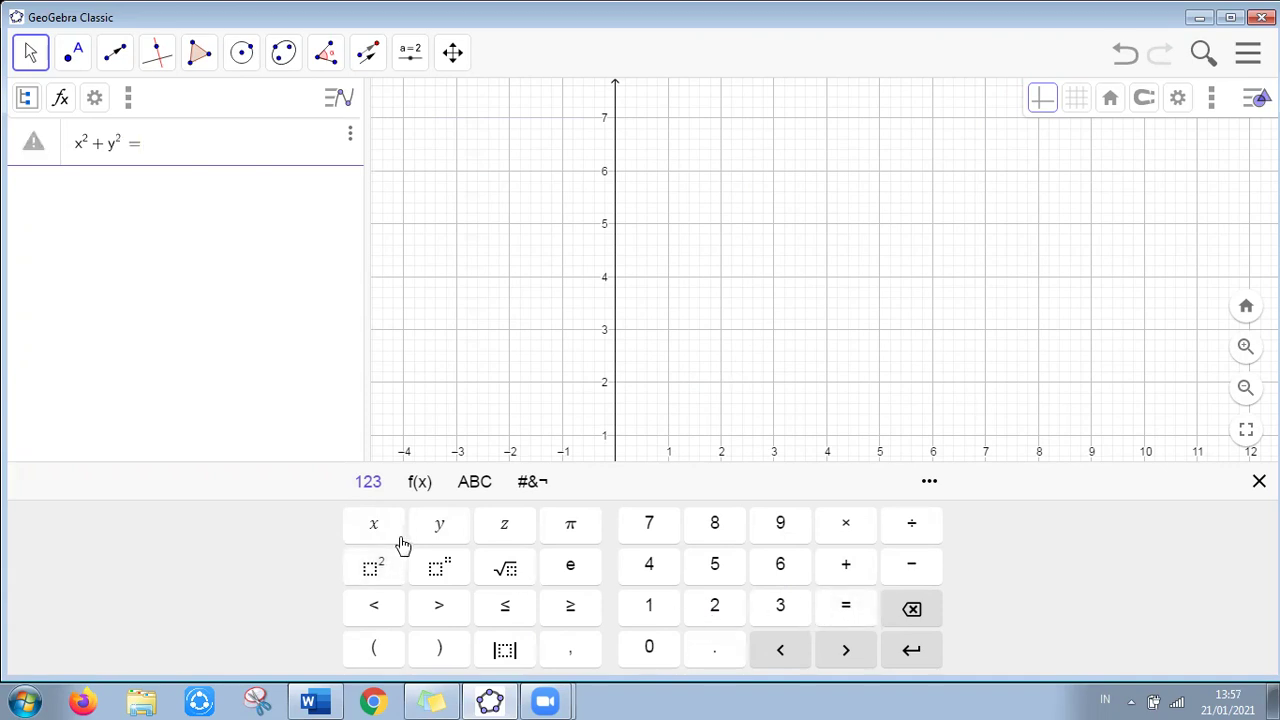
left_click(714, 607)
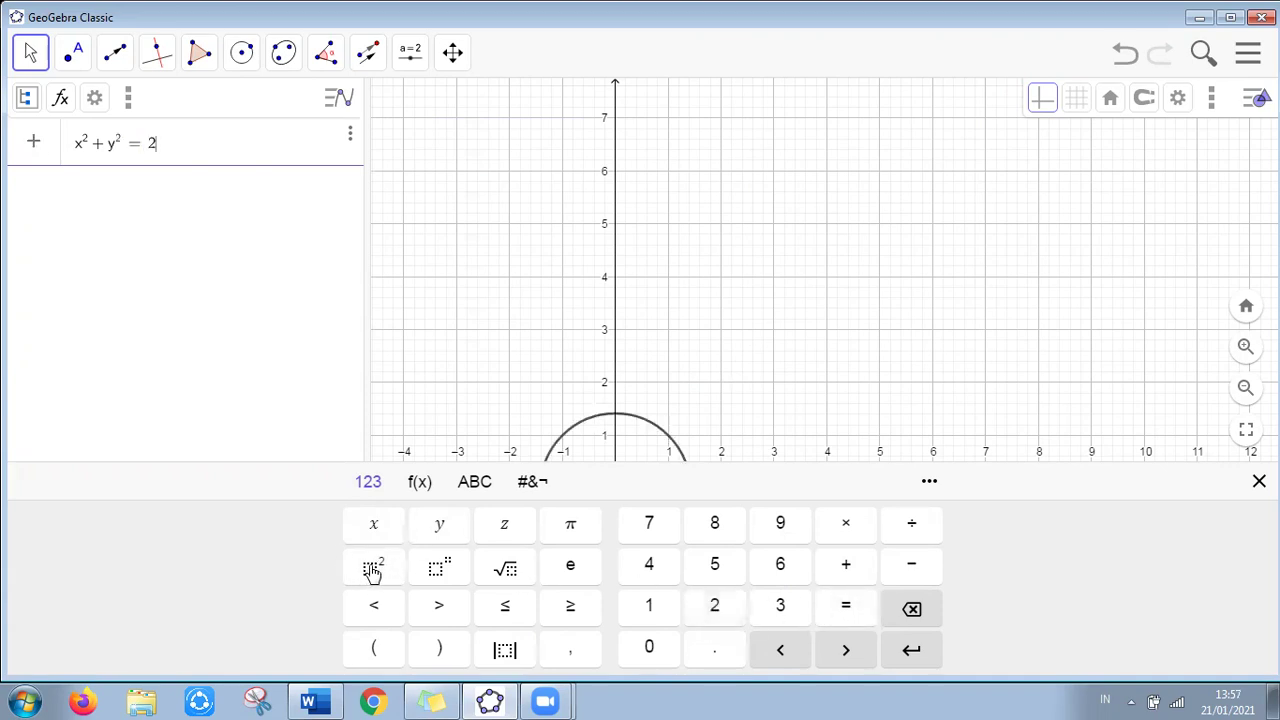
left_click(909, 651)
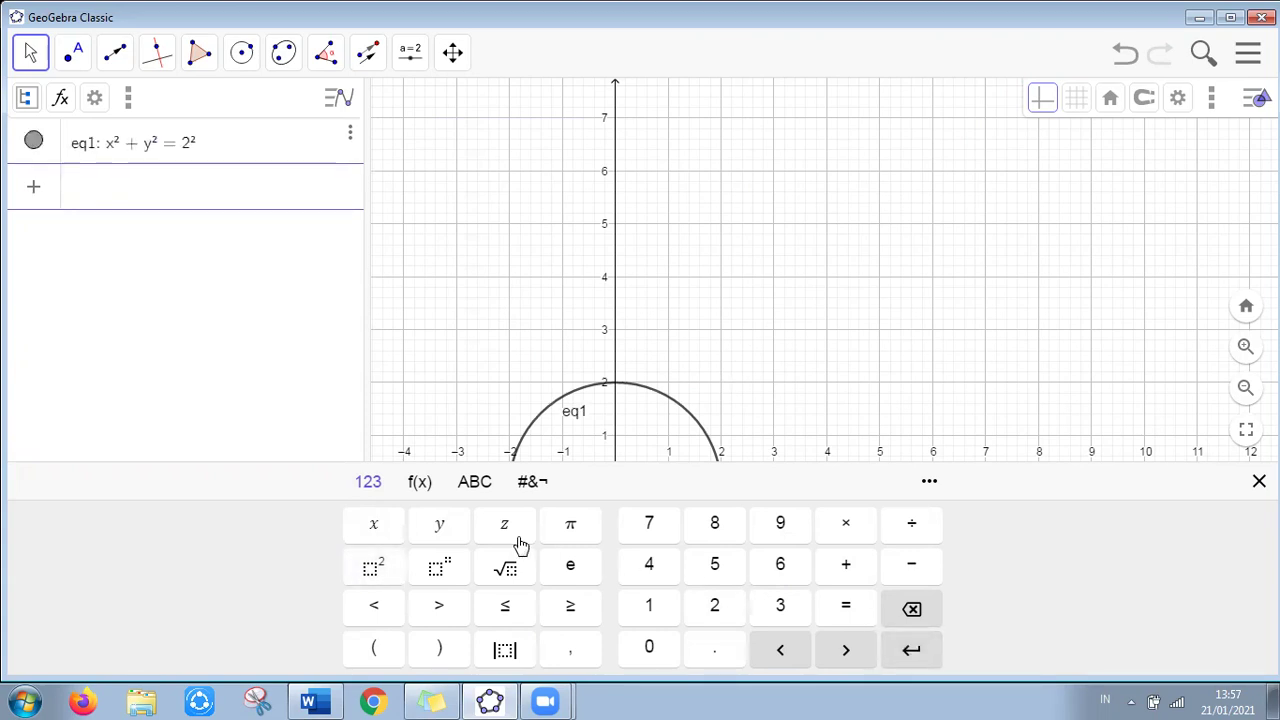
Enter the equation x² + (y − 5)² = 2² as the circle for the cylinder's lid
left_click(376, 540)
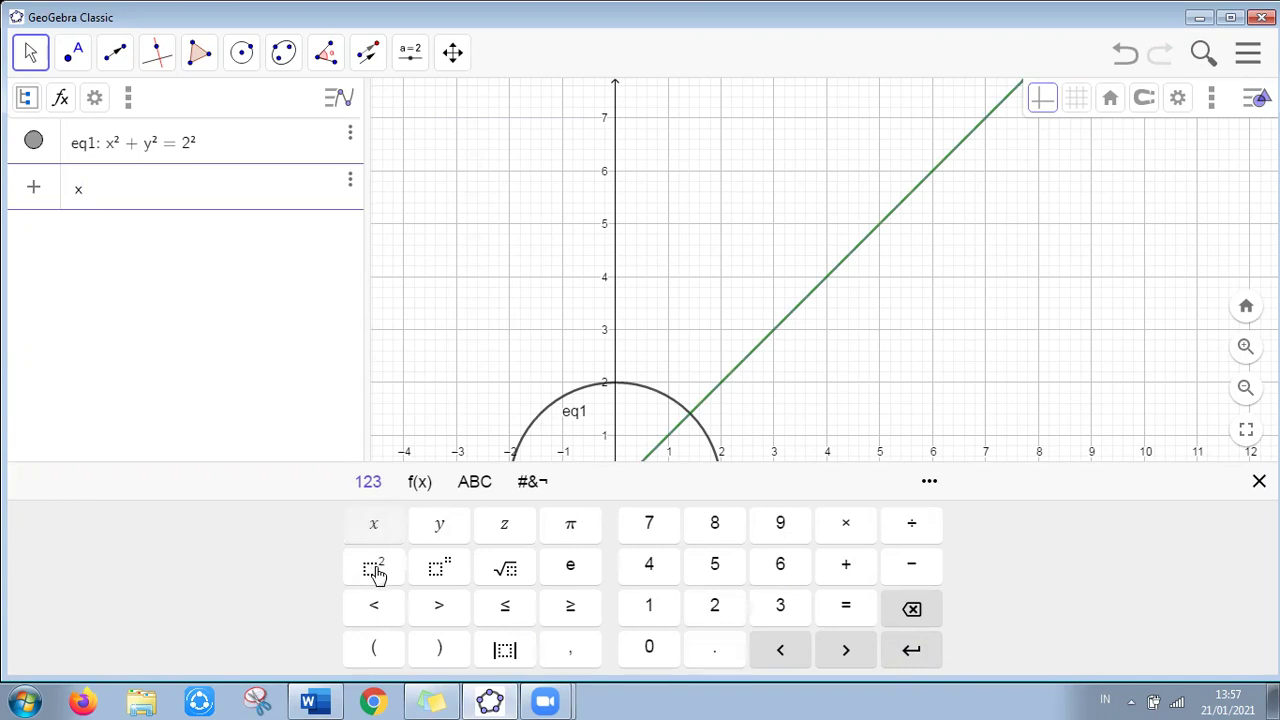
left_click(374, 570)
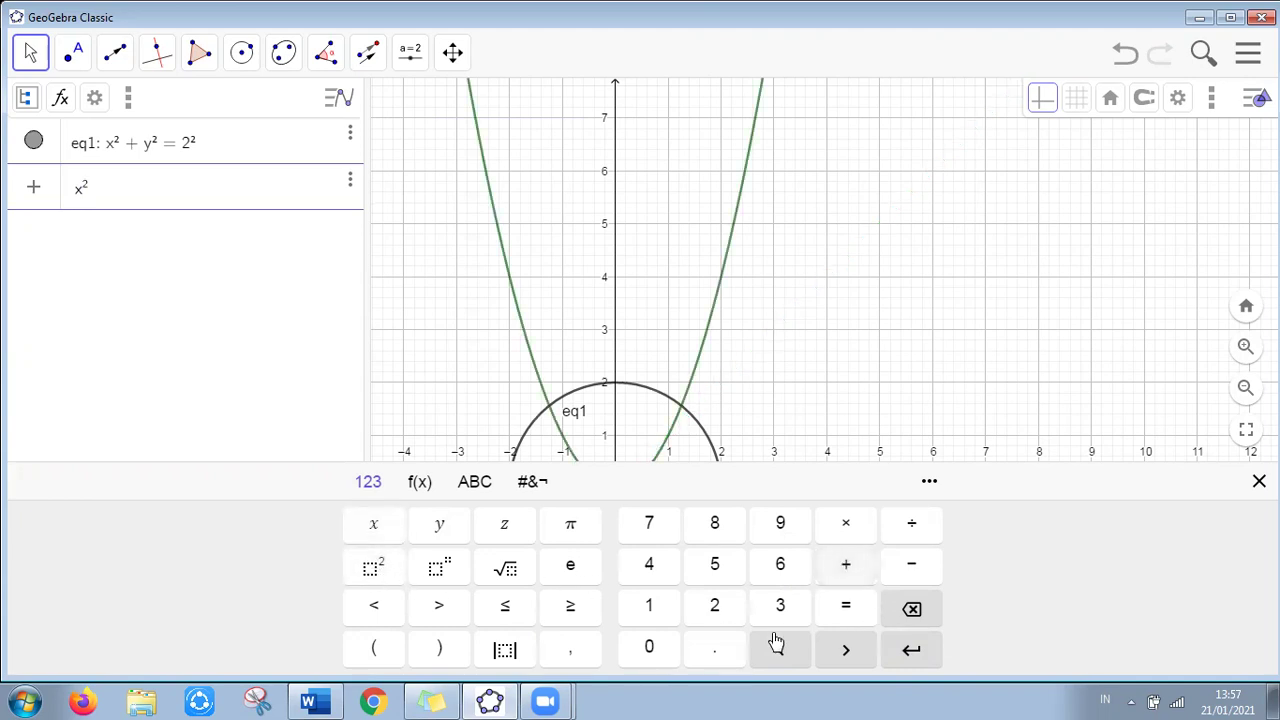
type("+(")
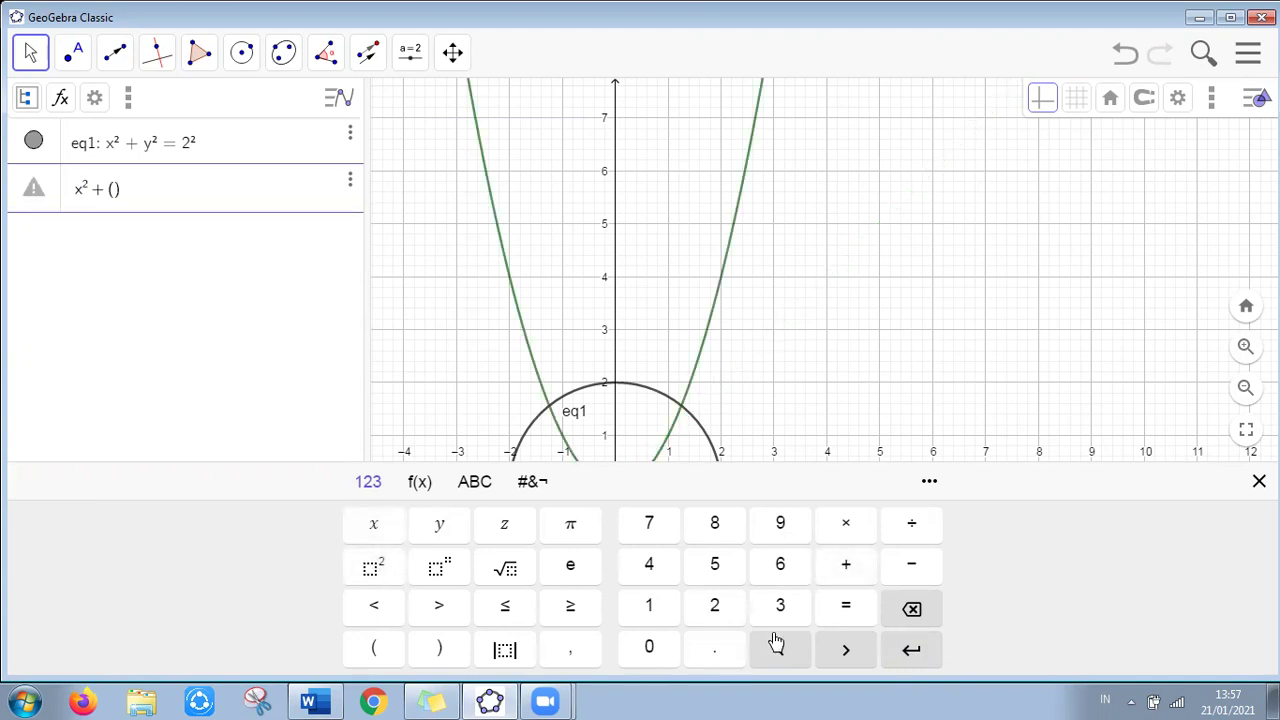
type("y")
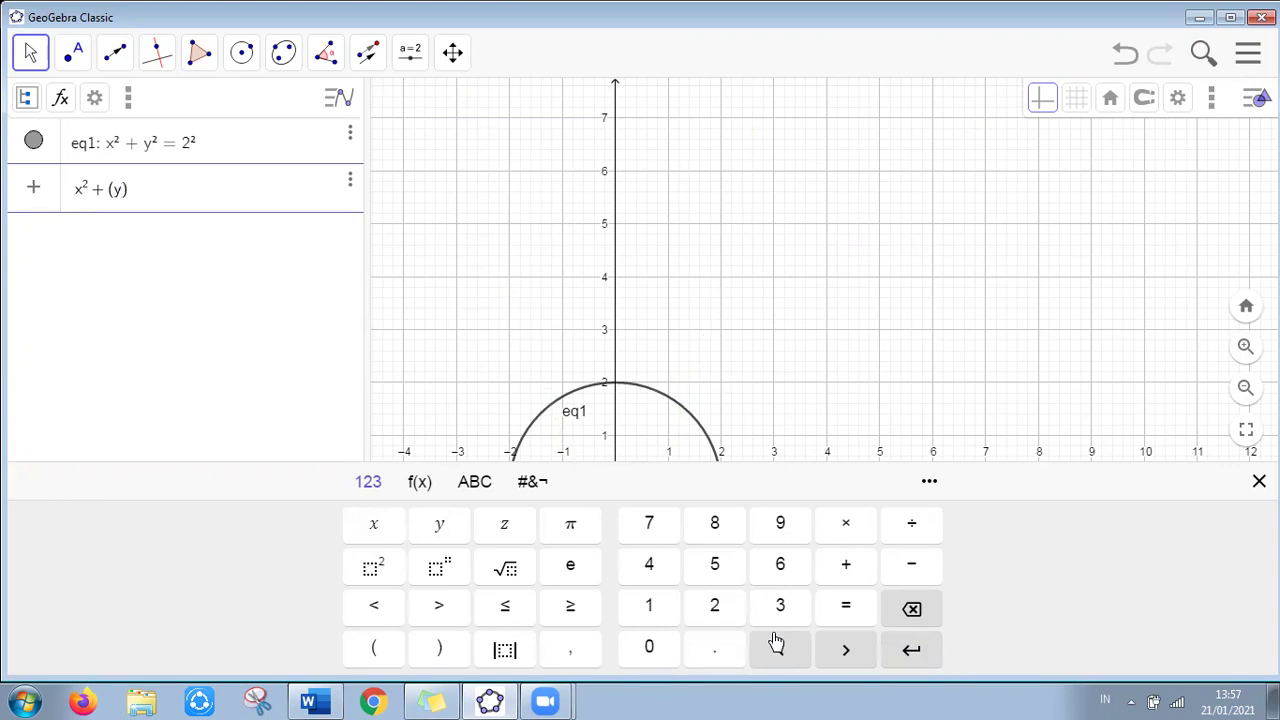
type("-5")
left_click(374, 567)
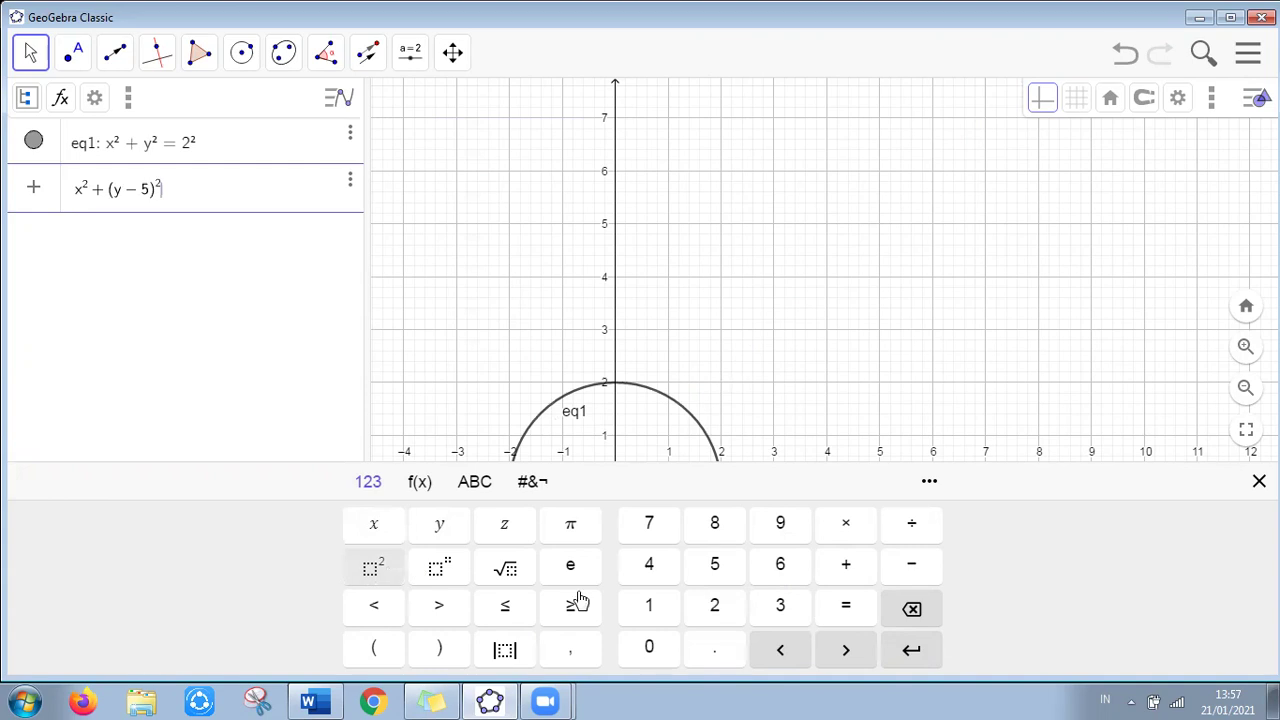
left_click(848, 608)
left_click(718, 607)
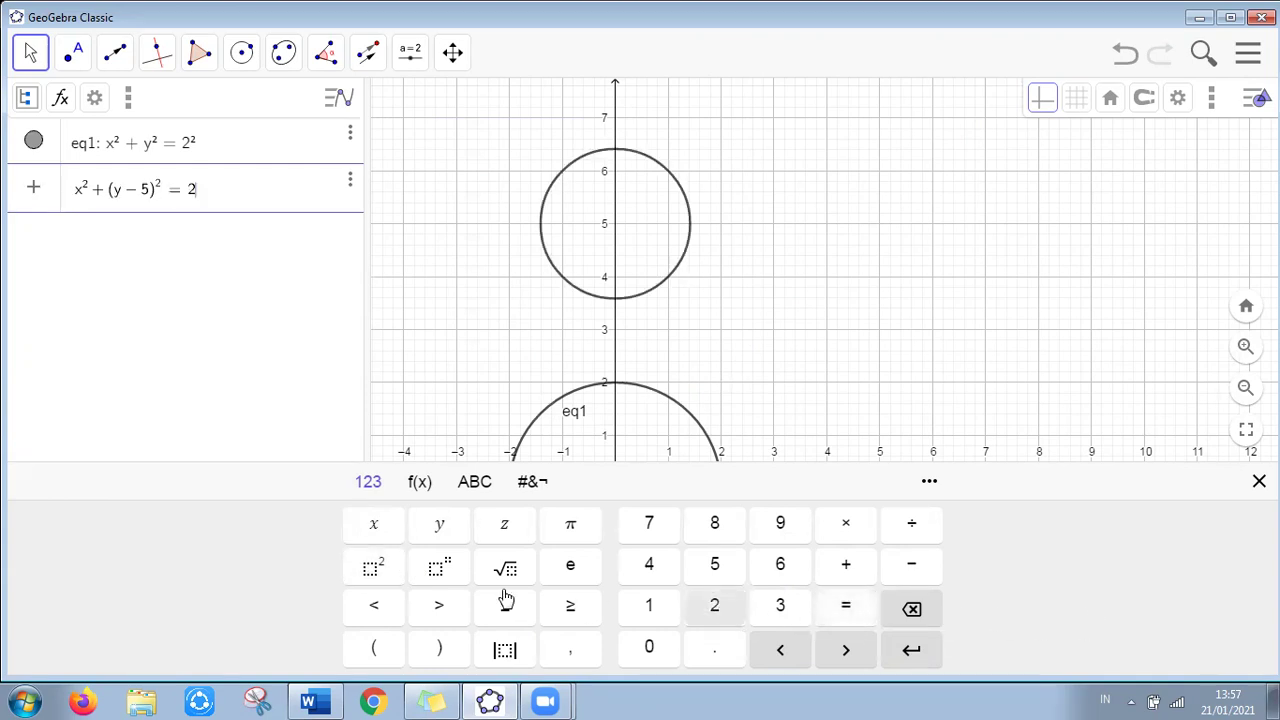
left_click(374, 567)
left_click(908, 649)
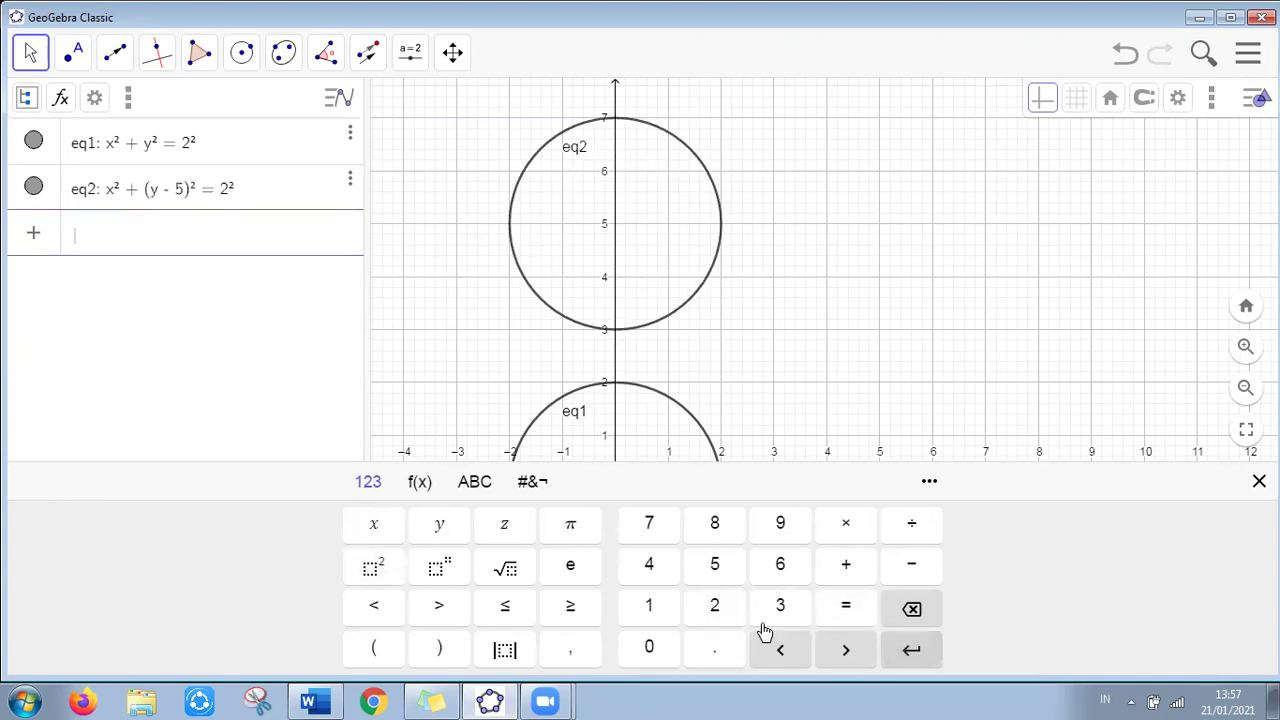
Add the vertical lines x = 2 and x = −2 as the sides of the cylinder
type("x ")
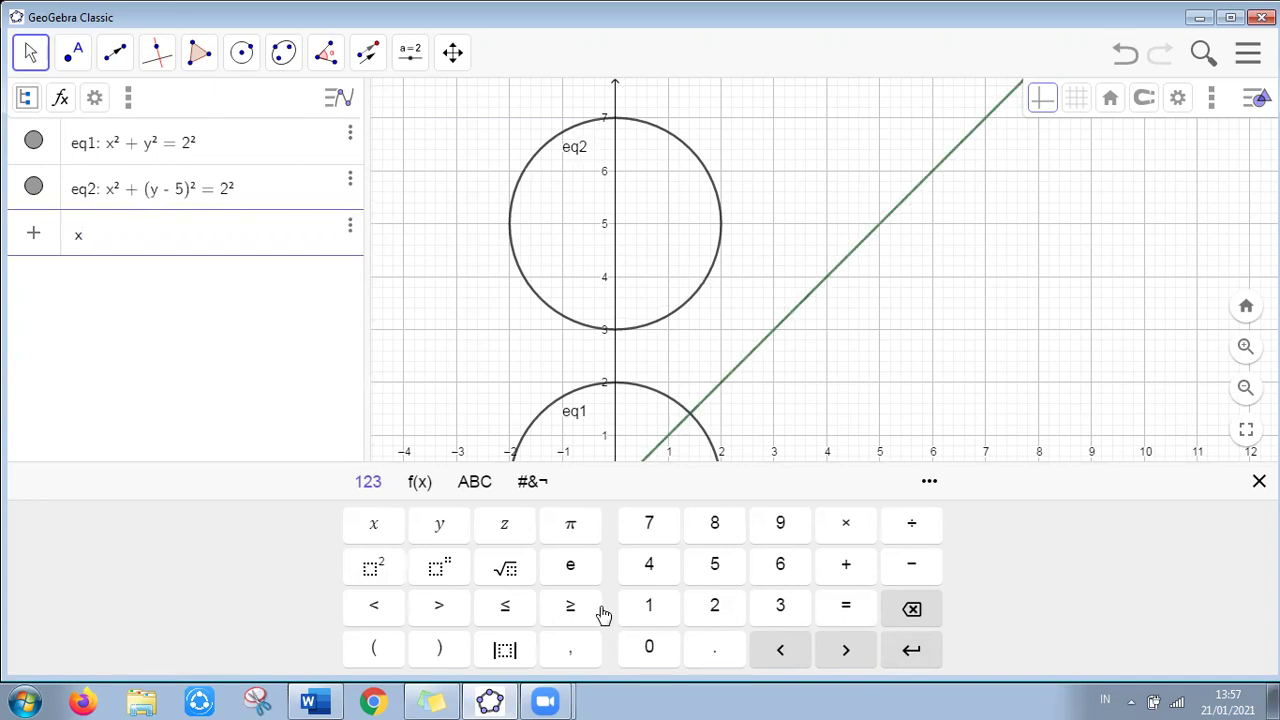
type("= 2")
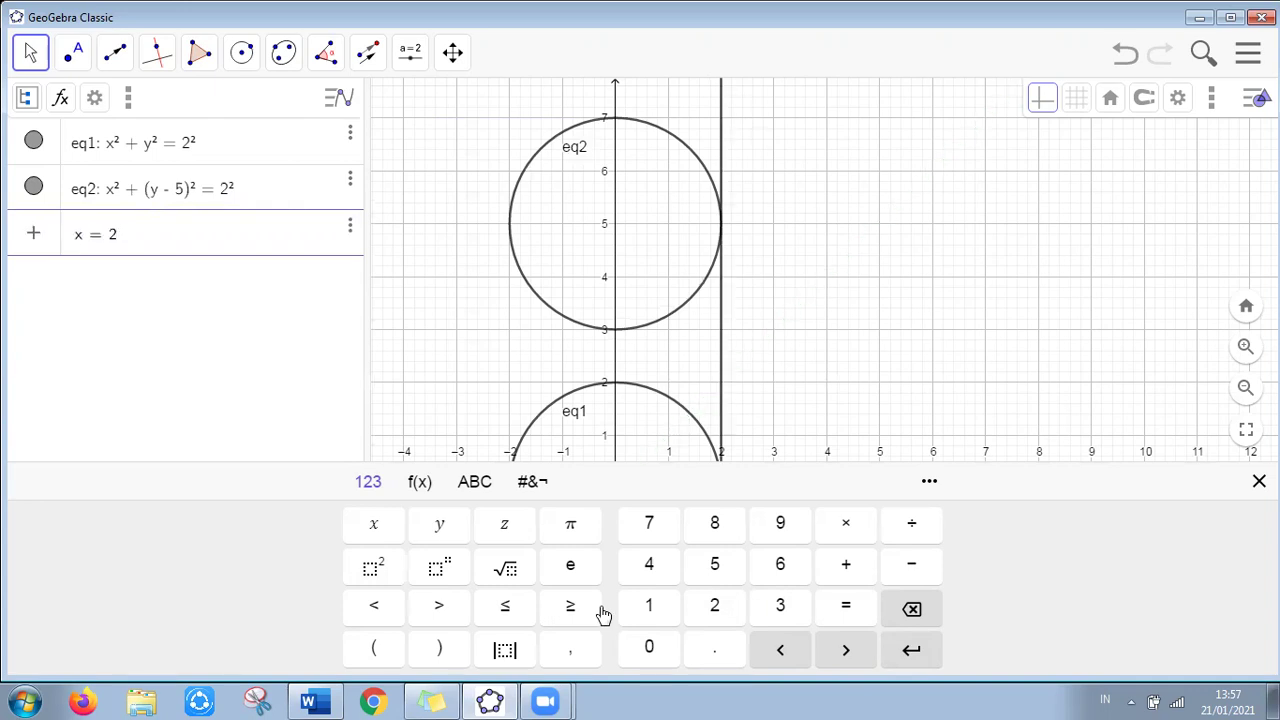
left_click(936, 652)
type("x")
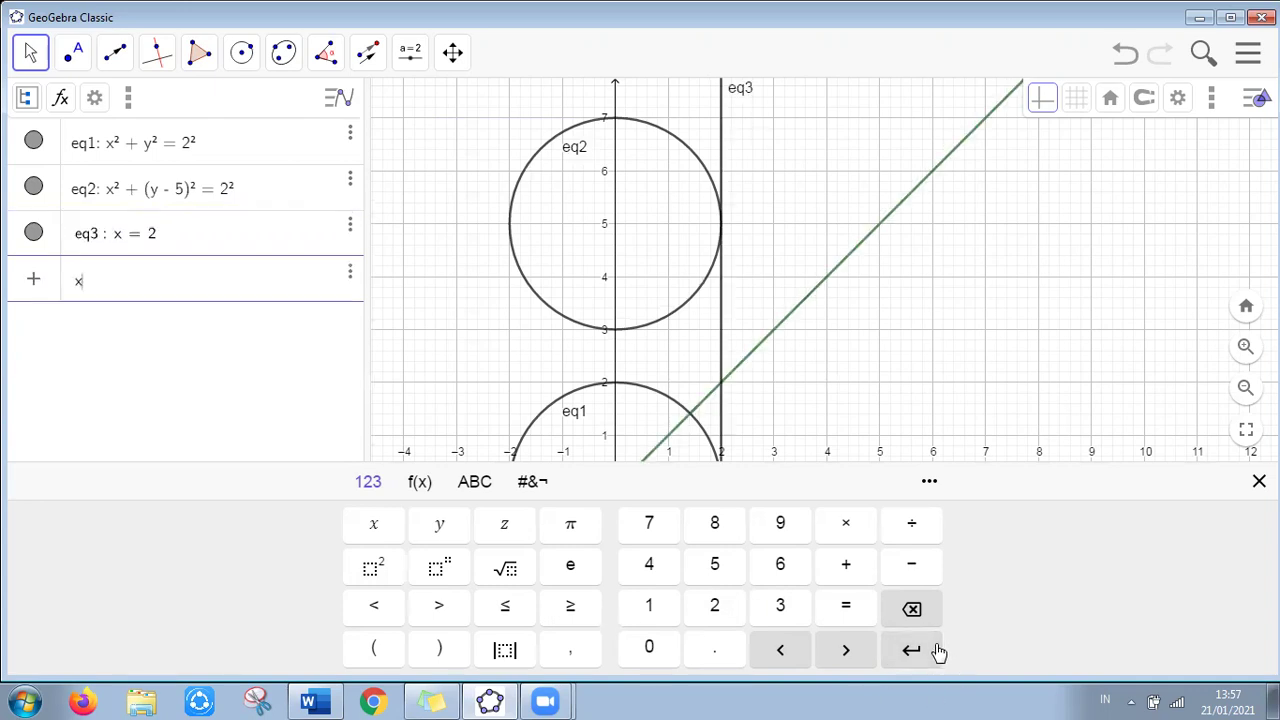
type("=-2")
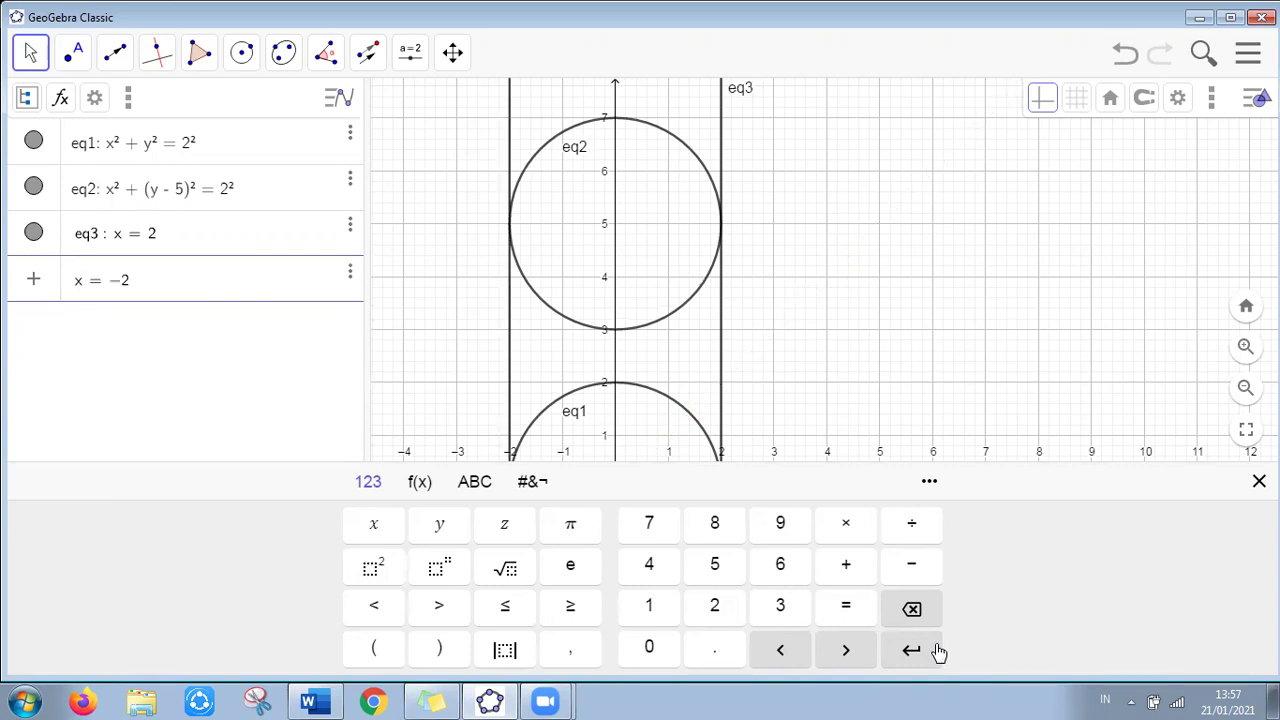
left_click(915, 658)
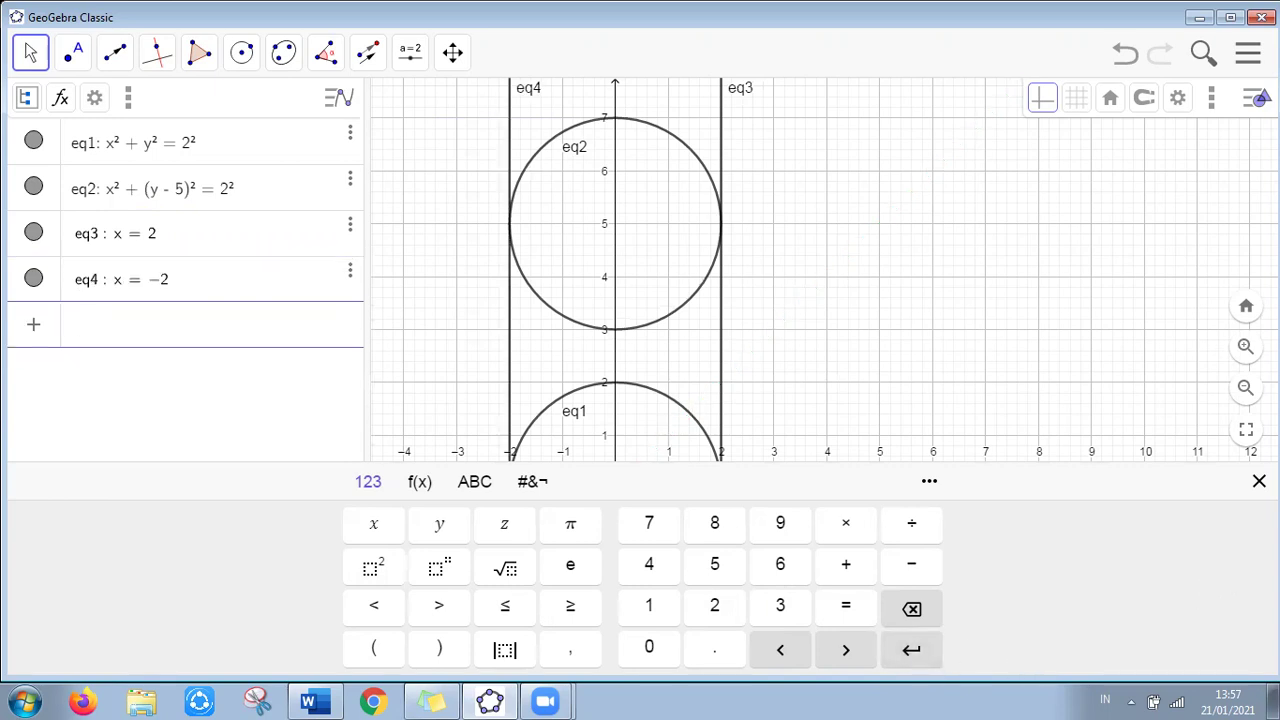
left_click(1259, 481)
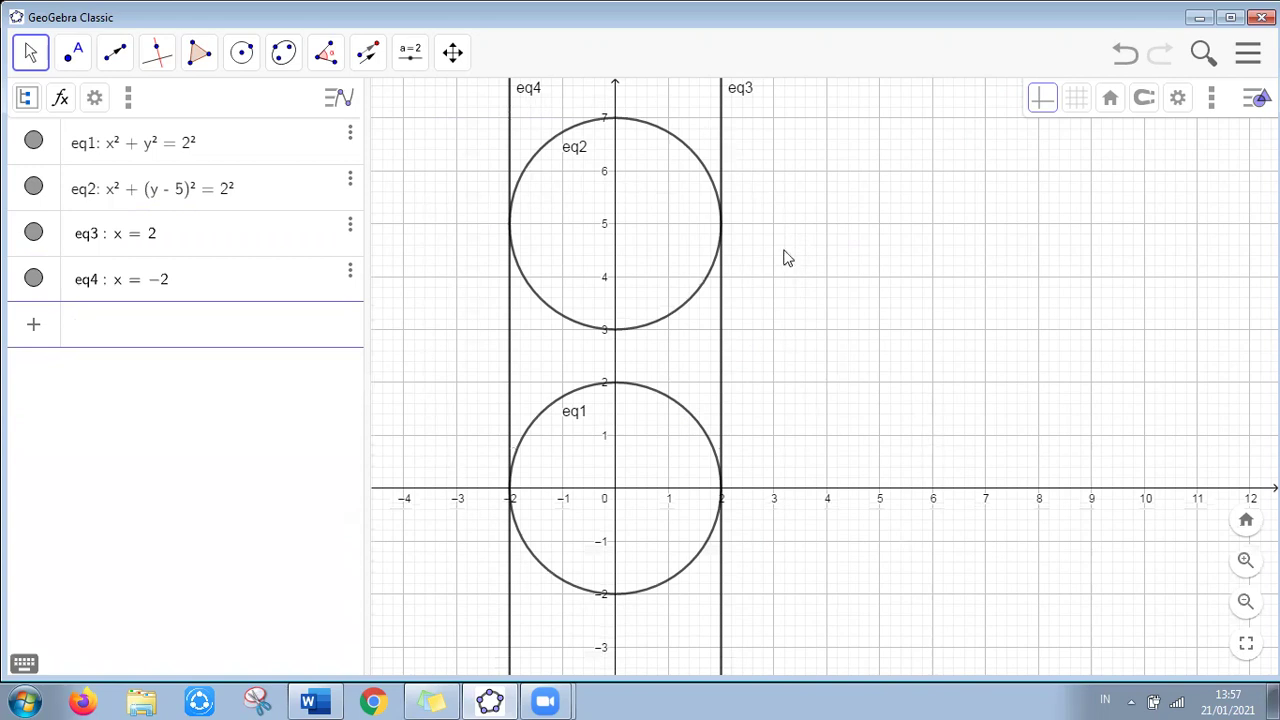
Place points where the two circles touch the vertical lines, at (−2, 5), (−2, 0), (2, 0) and (2, 5)
left_click(76, 56)
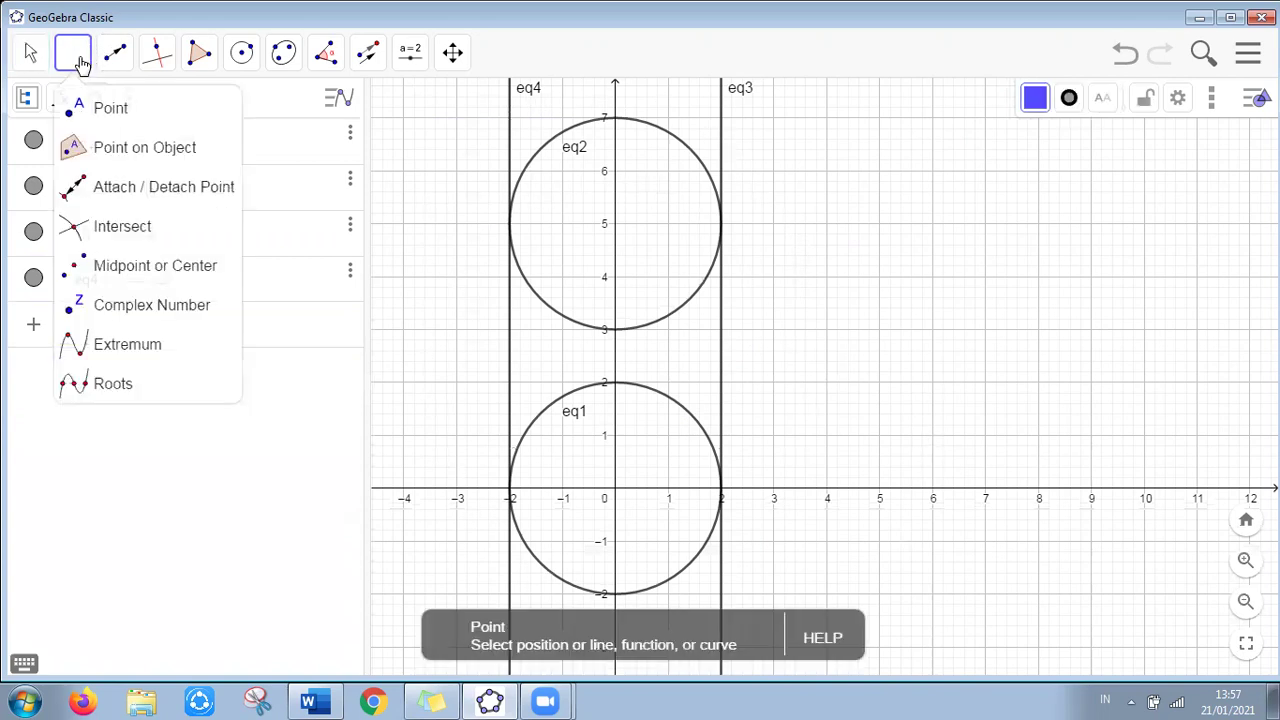
left_click(100, 108)
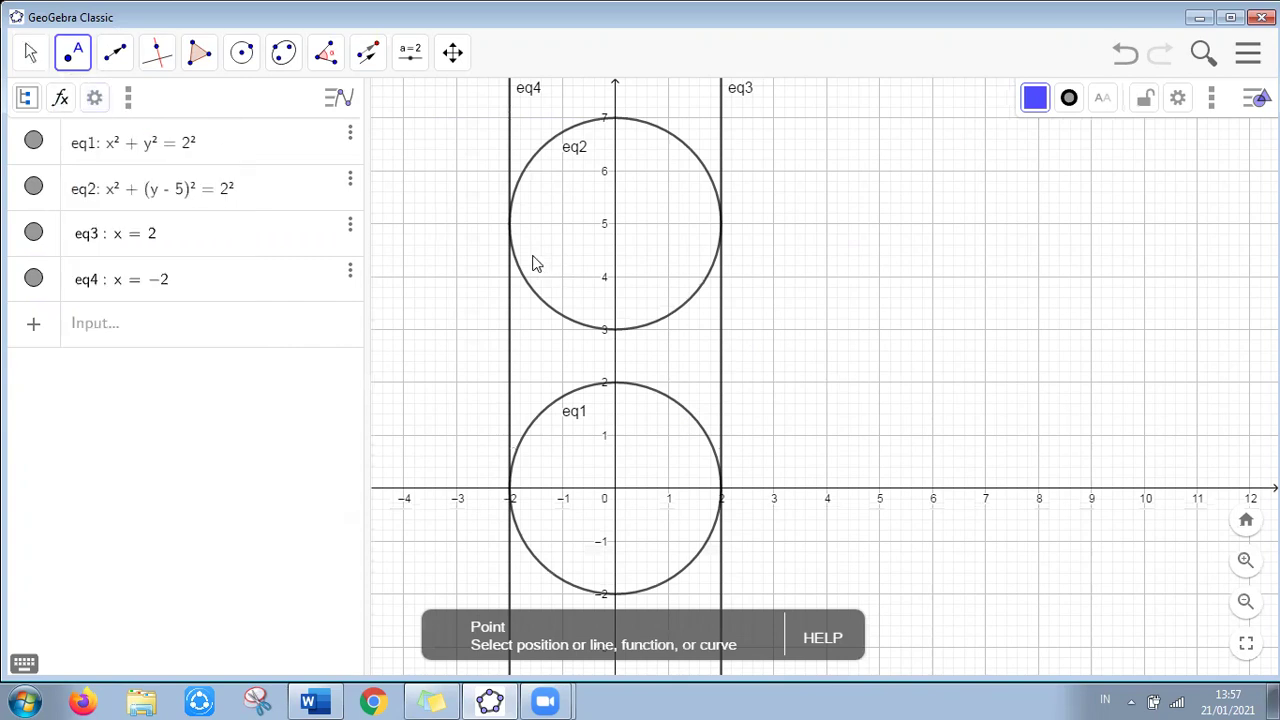
scroll(533, 263, "up", 4)
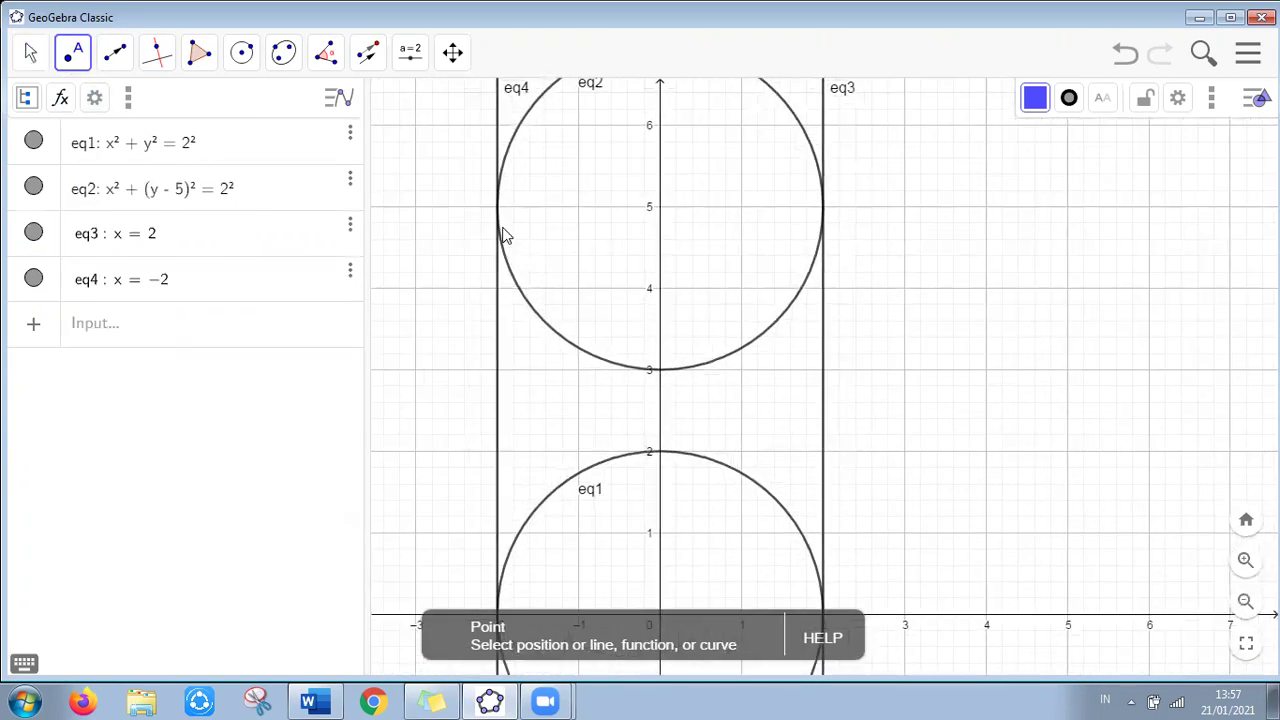
left_click(499, 213)
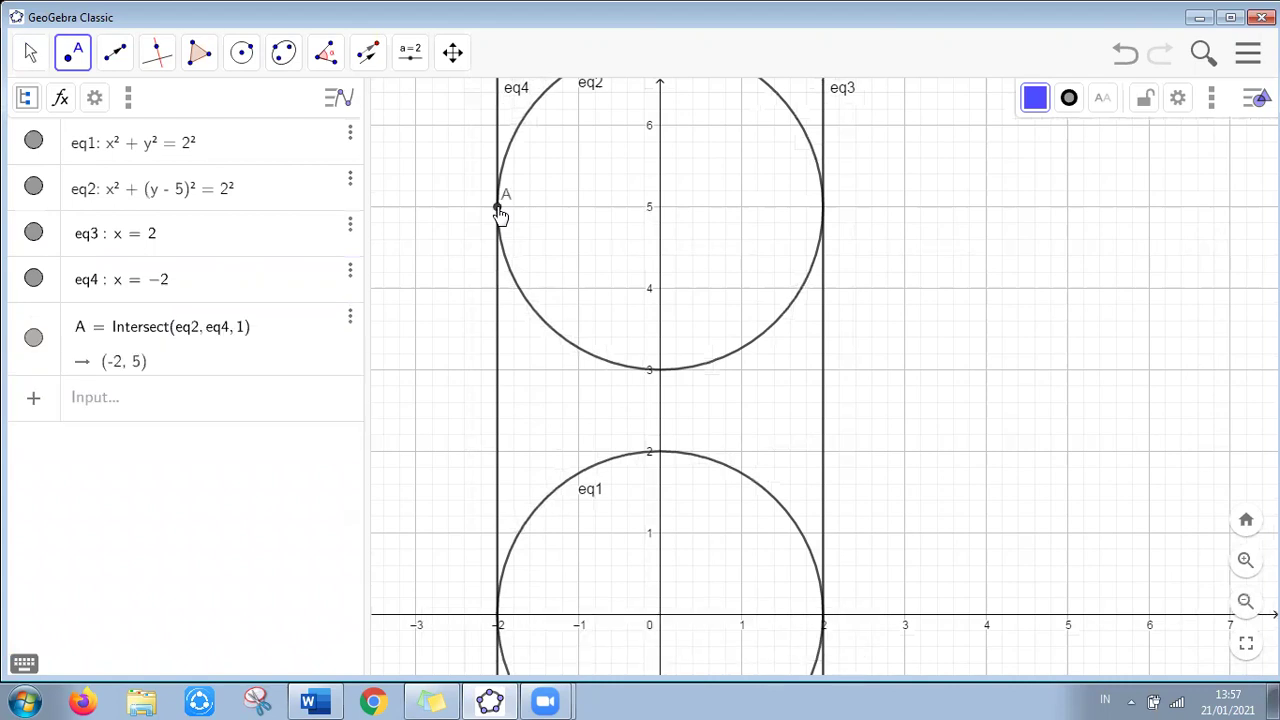
scroll(566, 521, "down", 1)
scroll(500, 620, "up", 1)
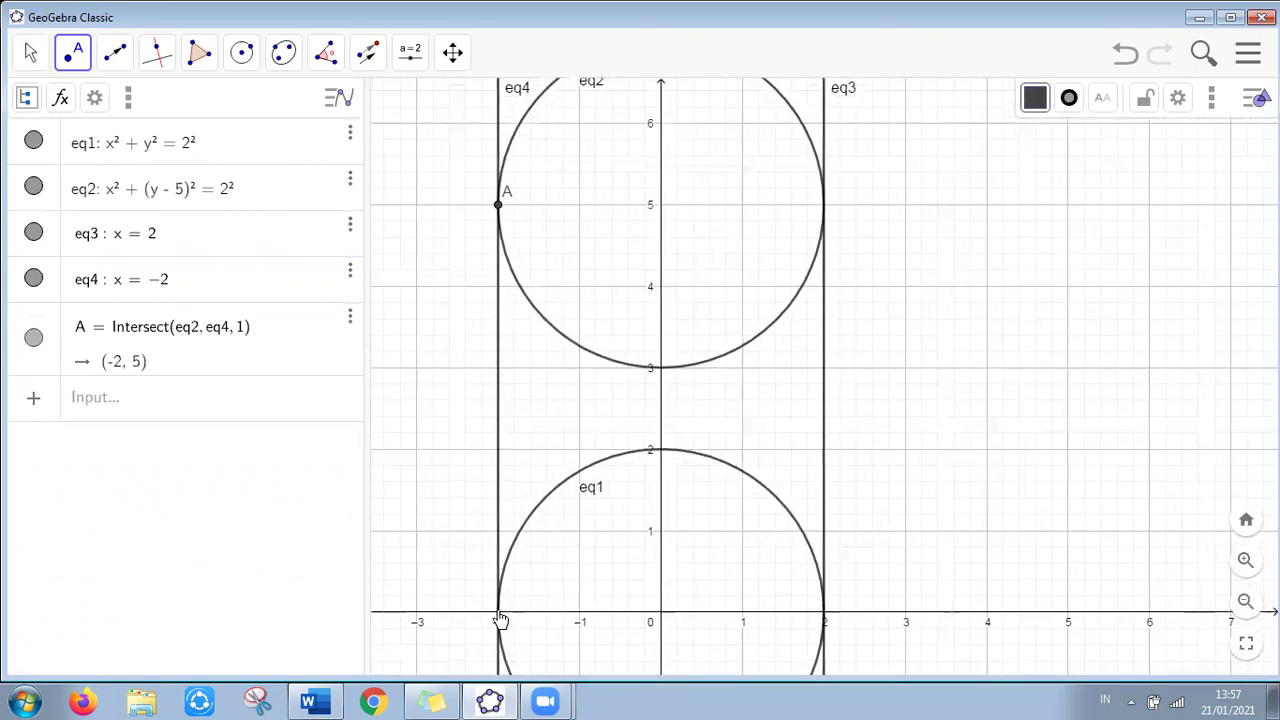
left_click(500, 620)
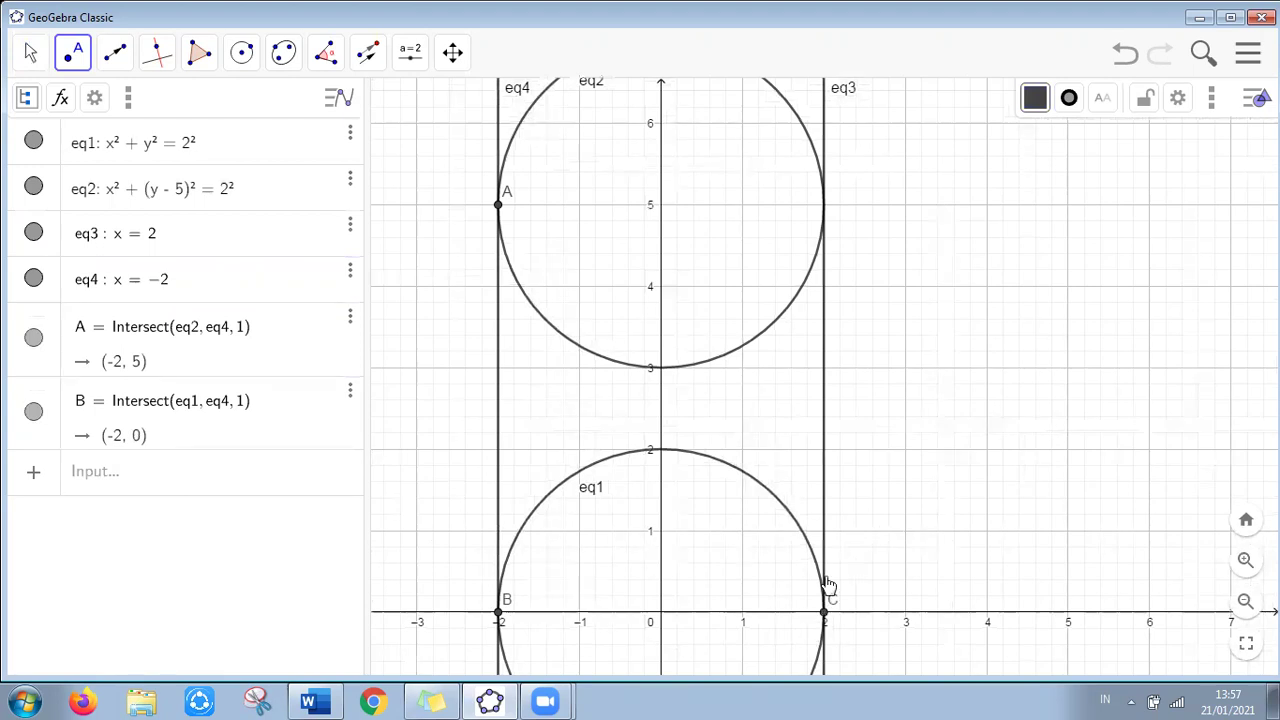
left_click(825, 606)
left_click(824, 206)
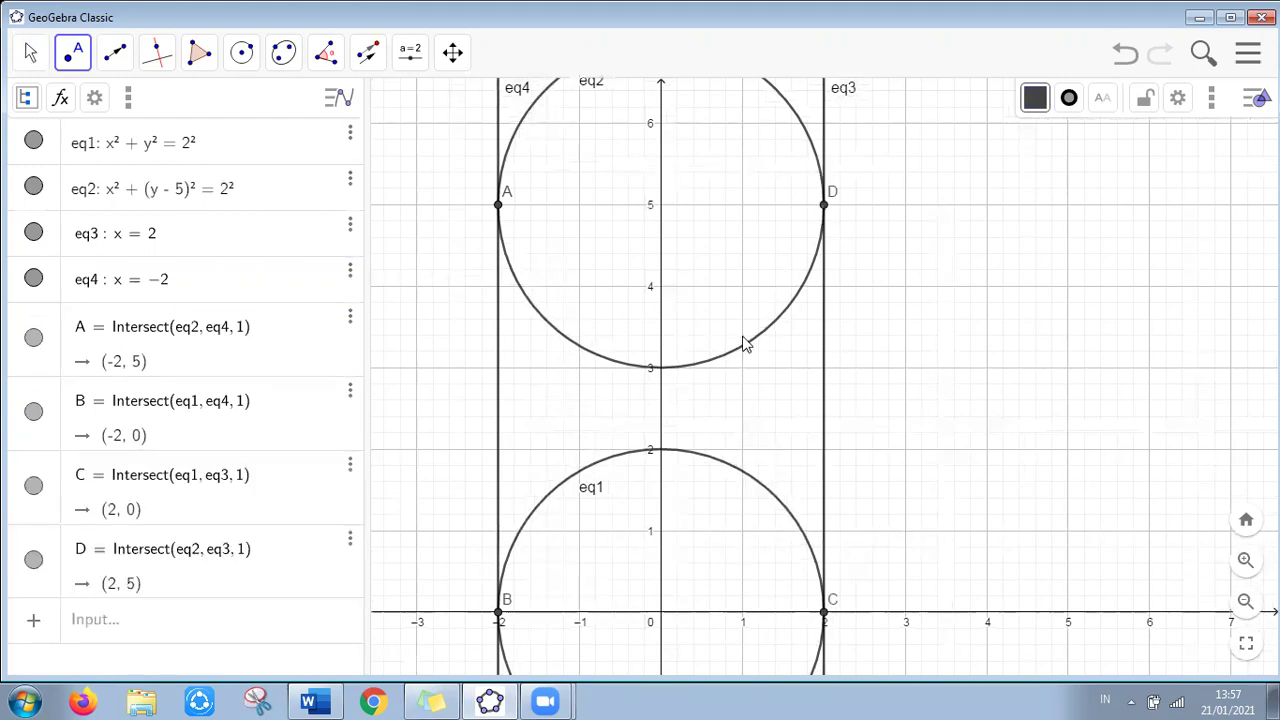
Draw segments AB and CD as the cylinder's two sides between the base and lid circles
scroll(743, 345, "down", 3)
left_click(116, 58)
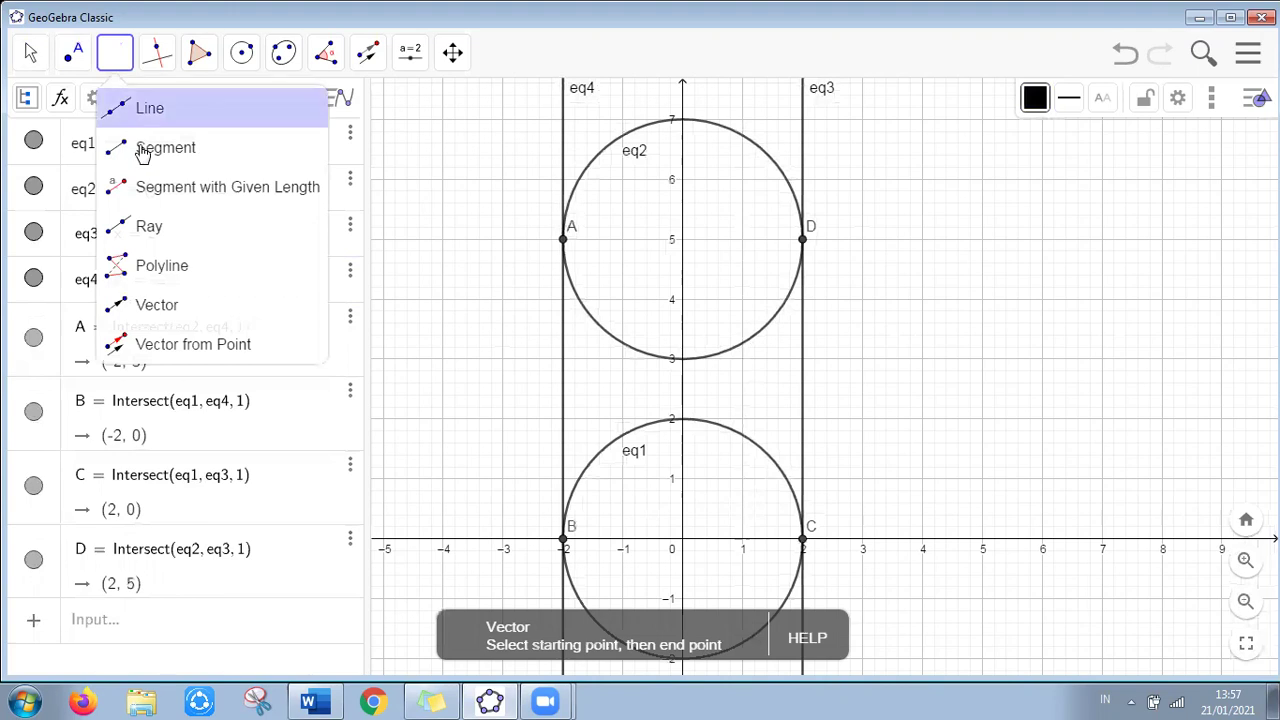
left_click(146, 156)
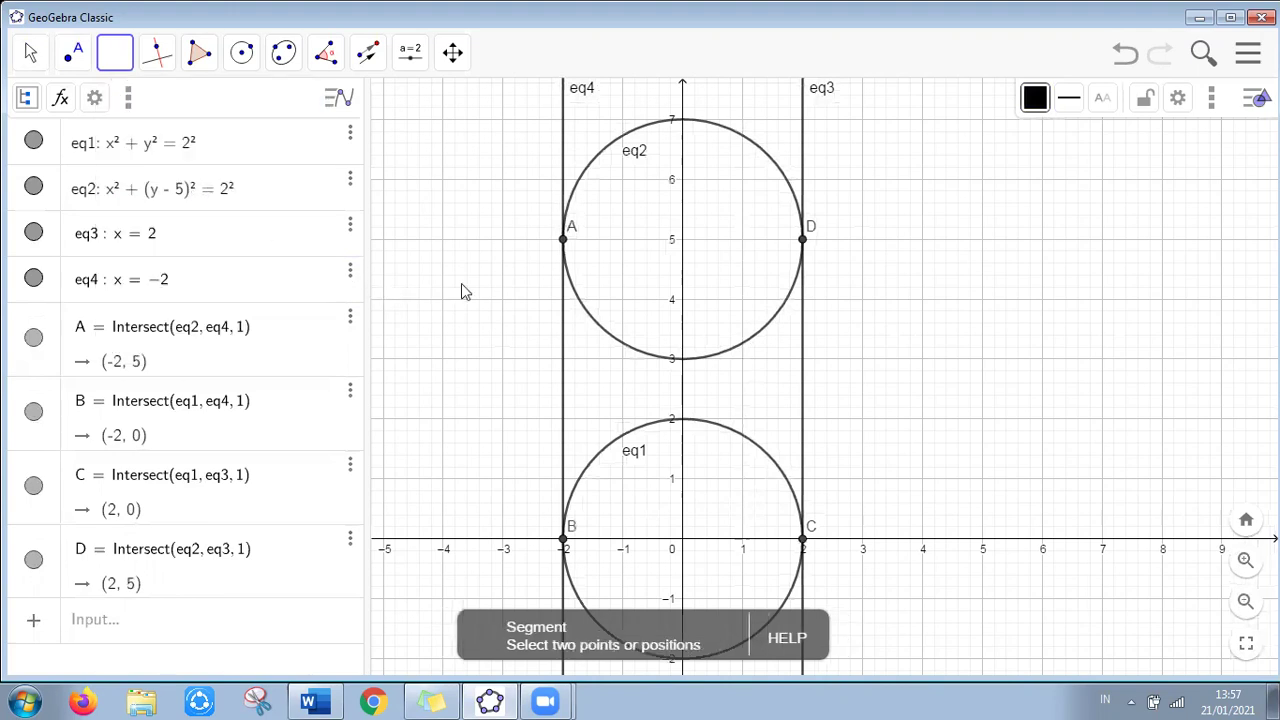
left_click(564, 243)
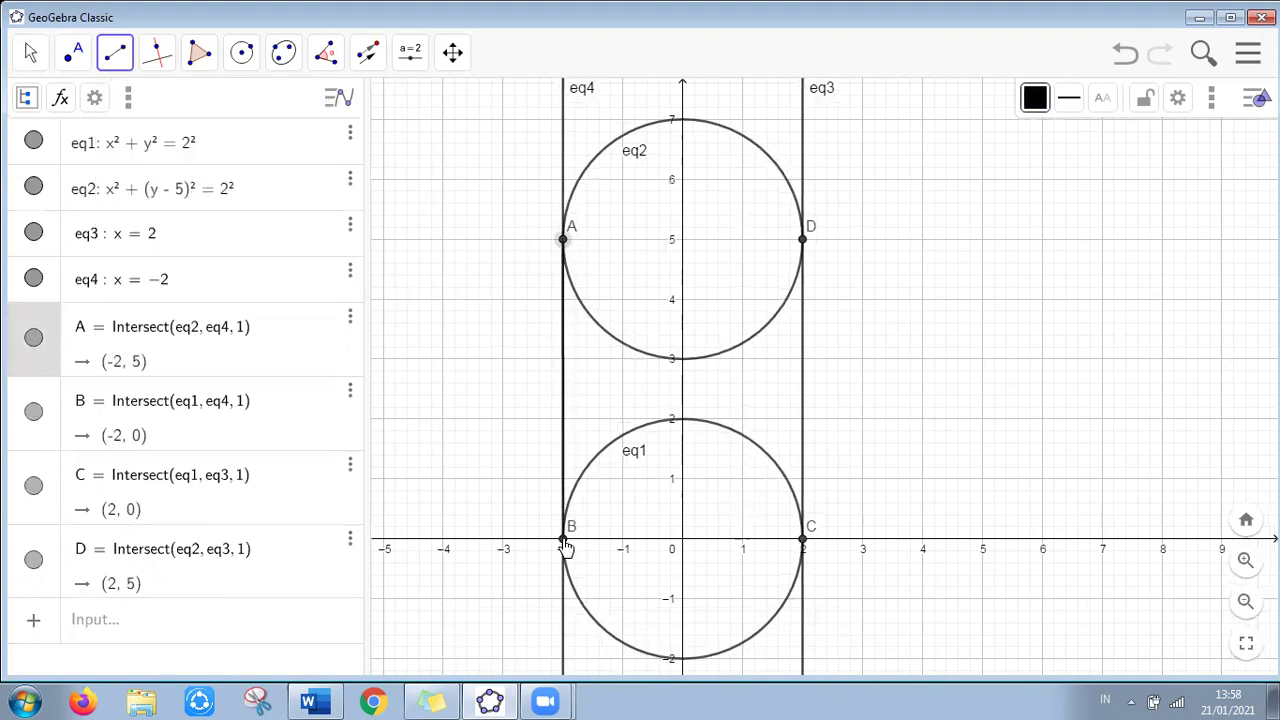
left_click(564, 539)
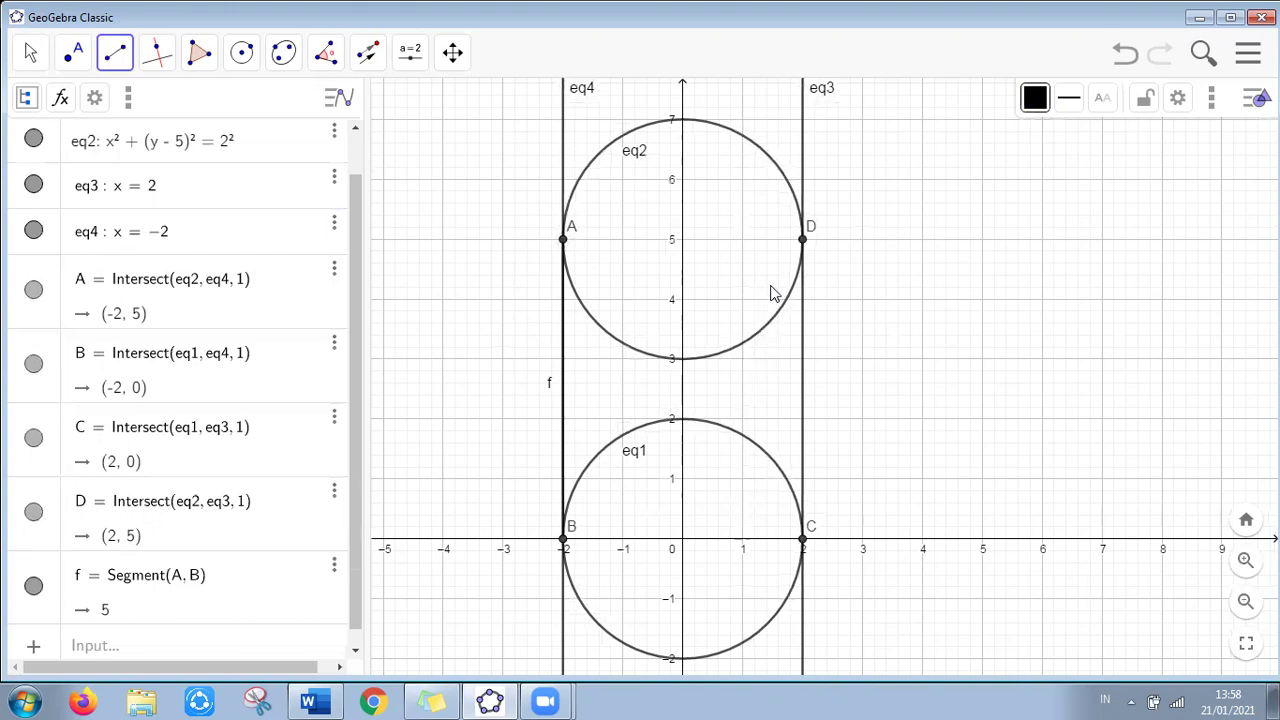
left_click(802, 540)
left_click(803, 241)
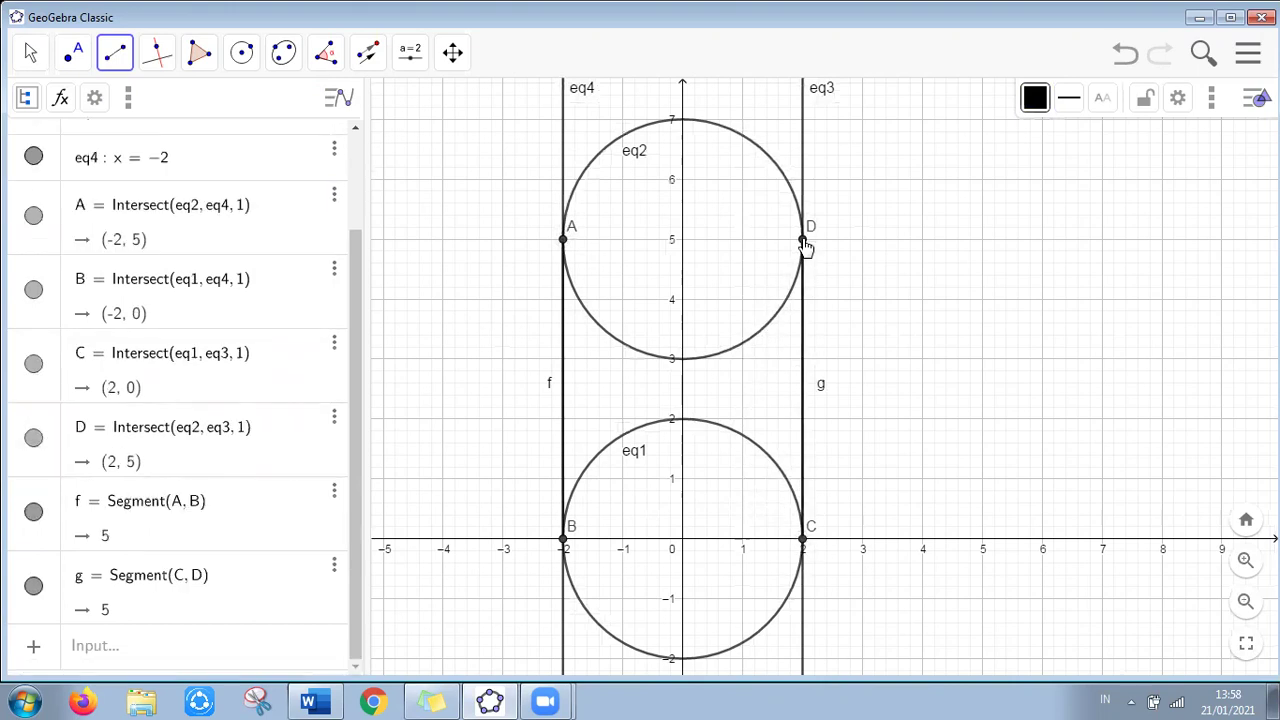
Hide the vertical lines x = 2 and x = −2
left_click_drag(354, 270, 360, 141)
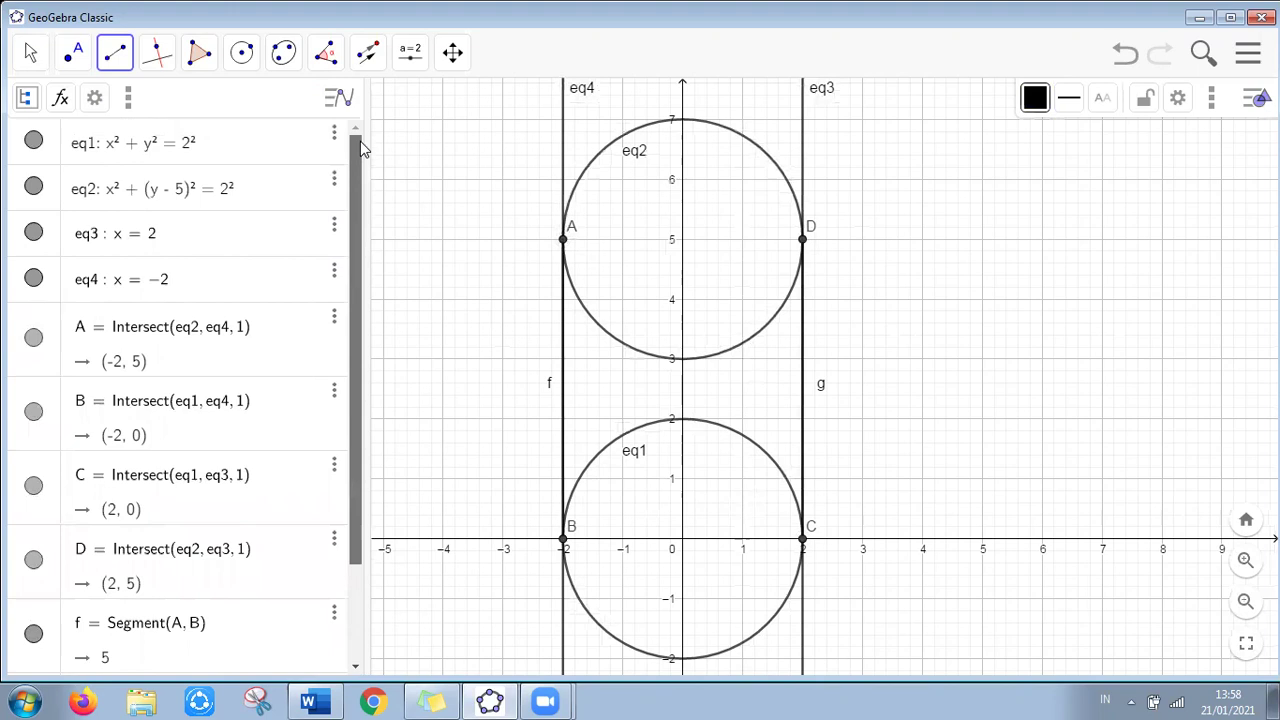
left_click(33, 236)
left_click(33, 280)
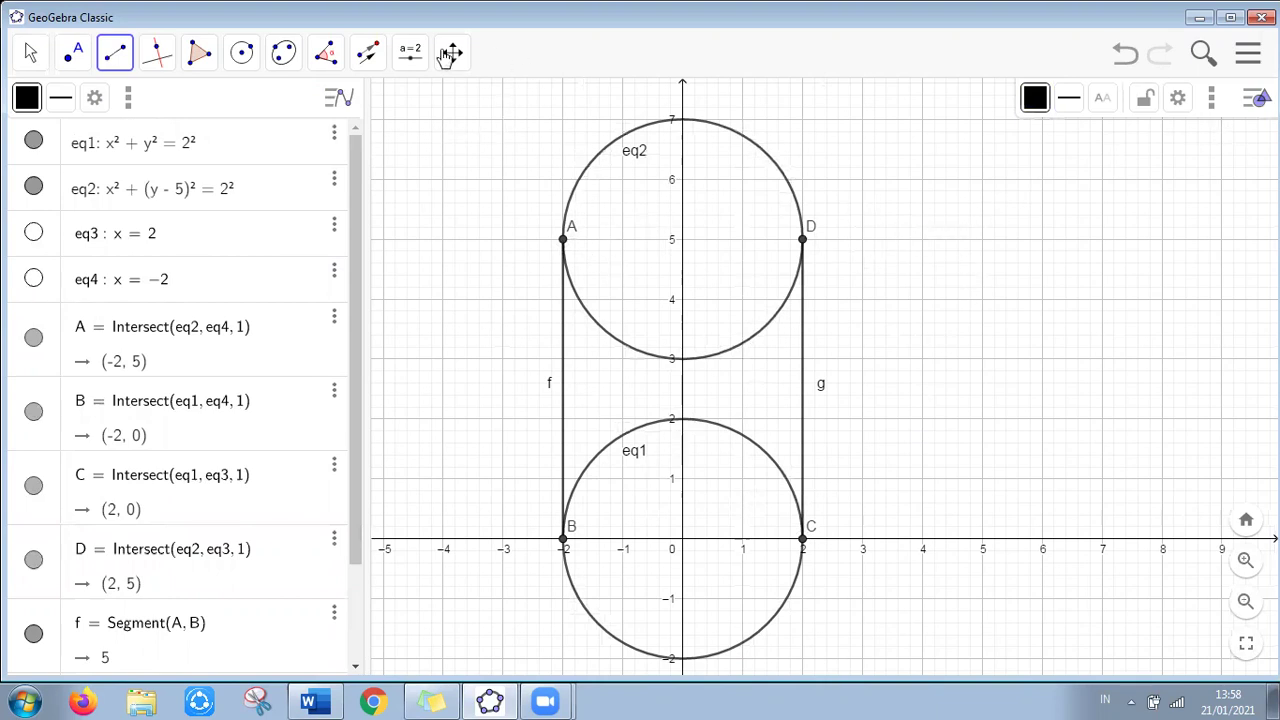
Set the graphics view's xAxis : yAxis ratio to 1 : 2 so the circles look like ellipses
left_click(29, 62)
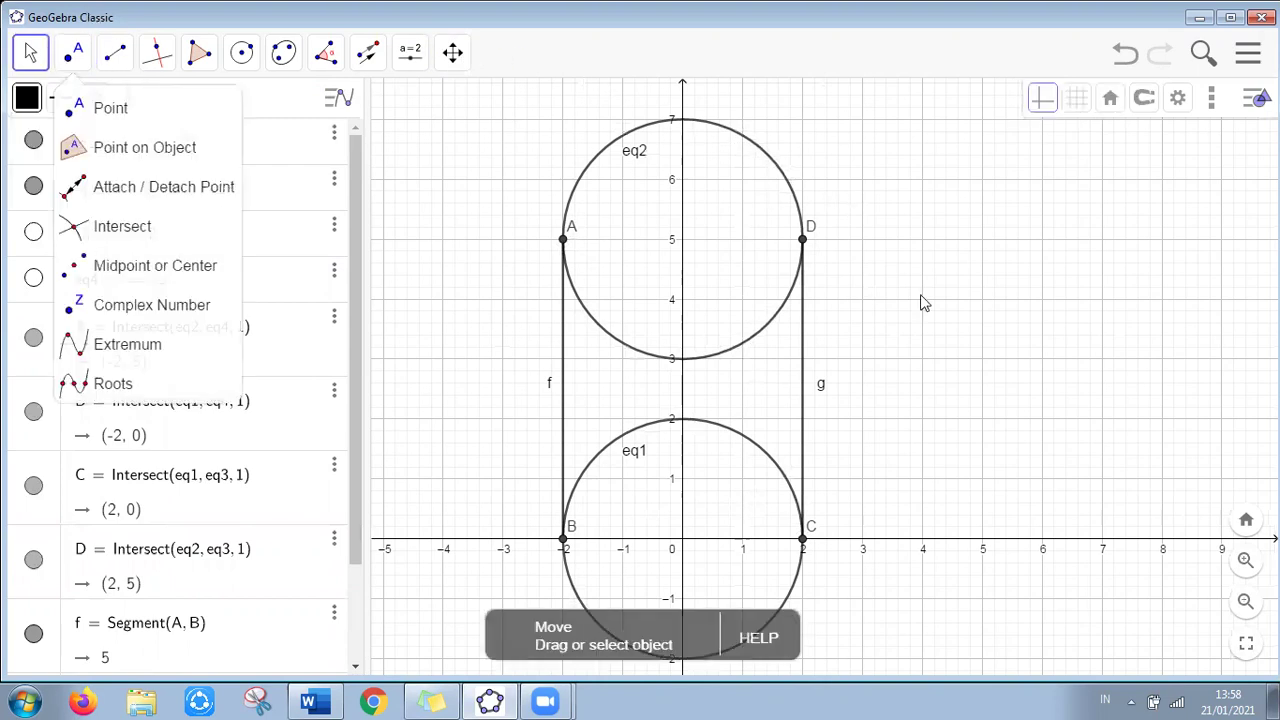
right_click(913, 291)
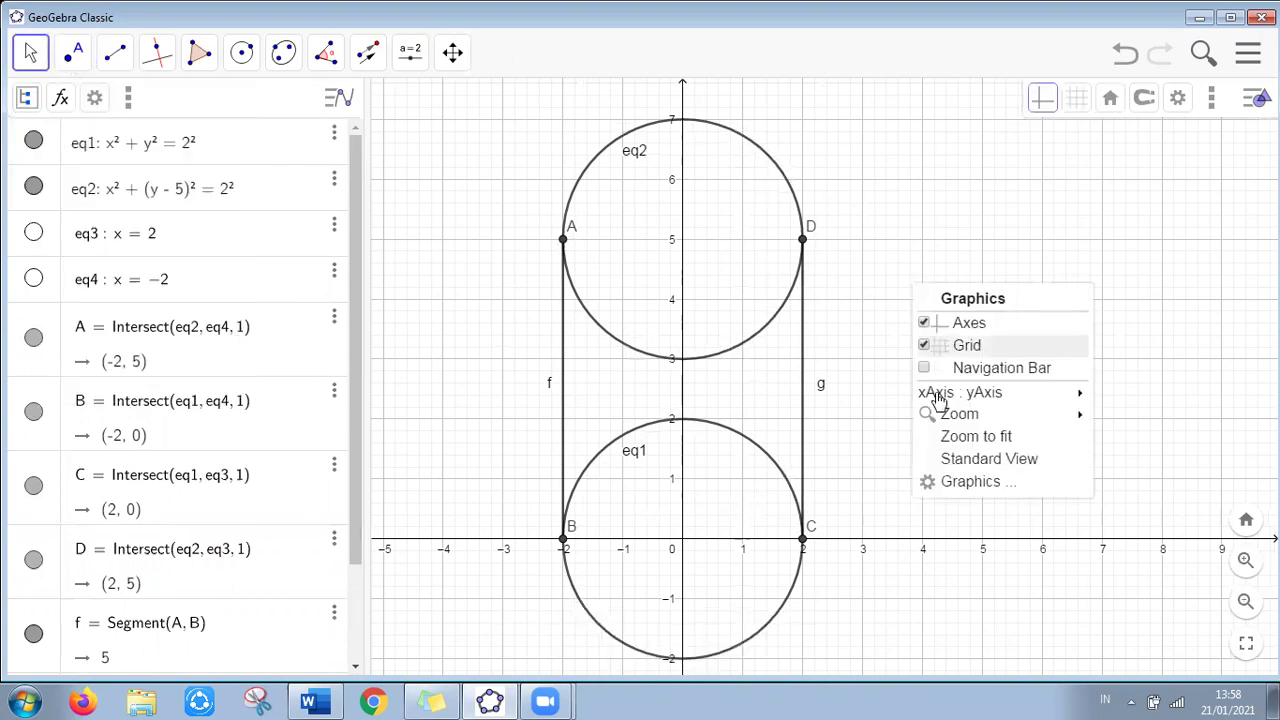
left_click(970, 481)
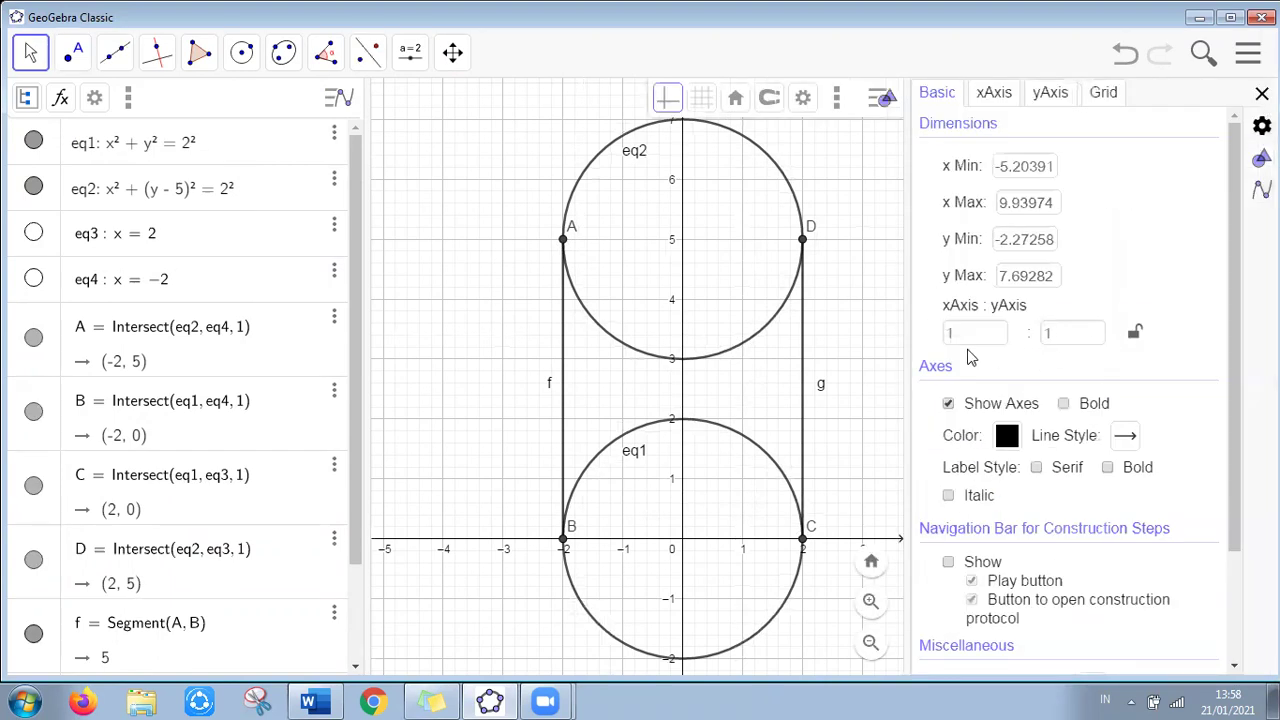
left_click(1079, 335)
type("2")
key("Return")
key("Escape")
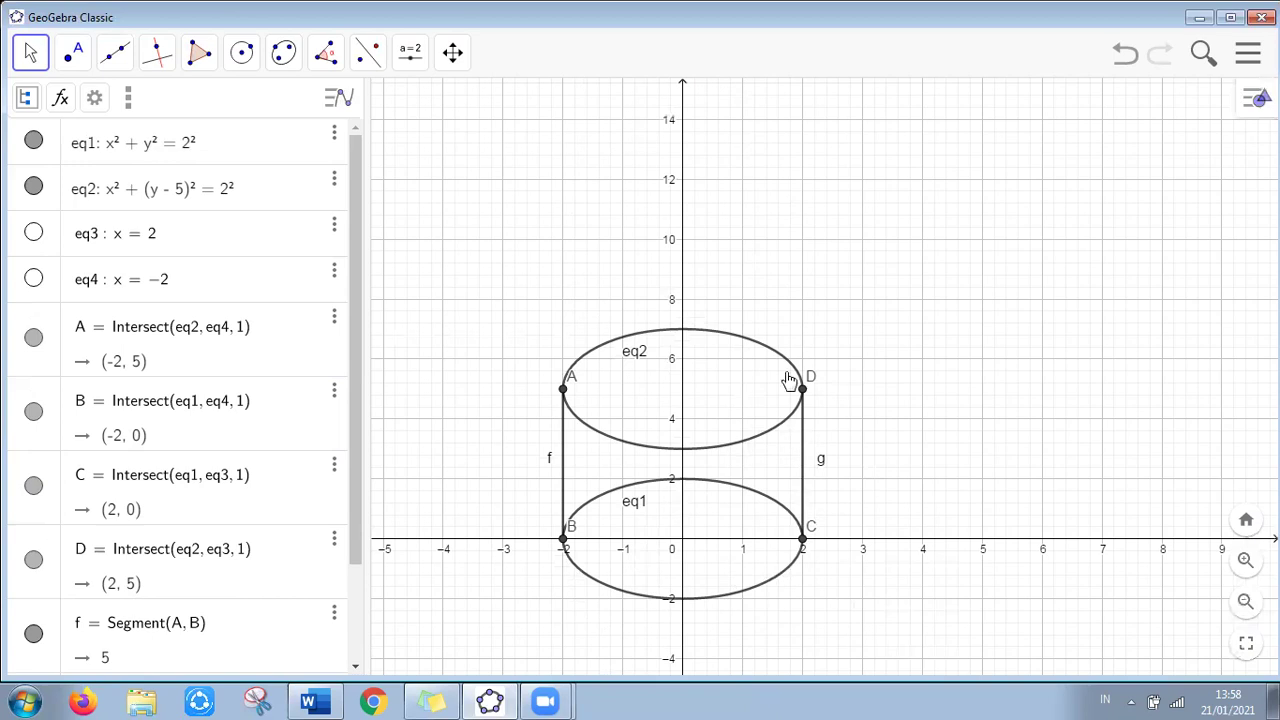
Rename the base circle x² + y² = 2² as alas
left_click(617, 497)
right_click(617, 497)
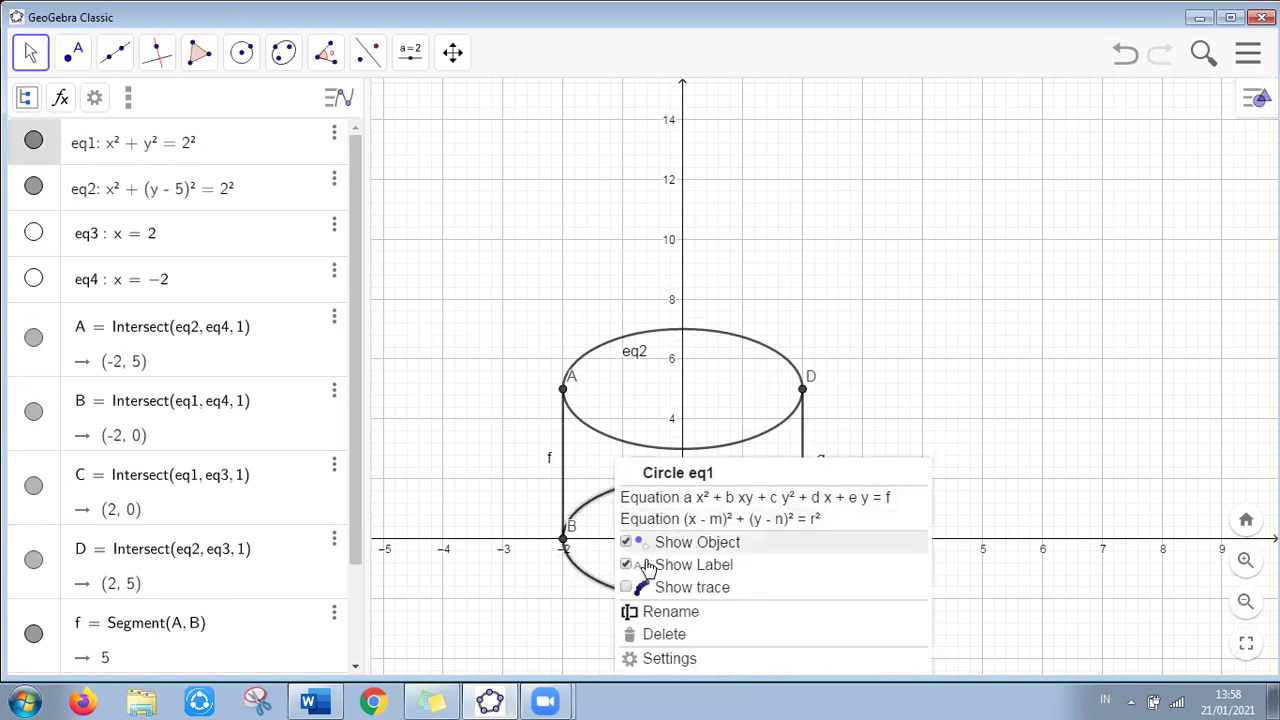
left_click(668, 613)
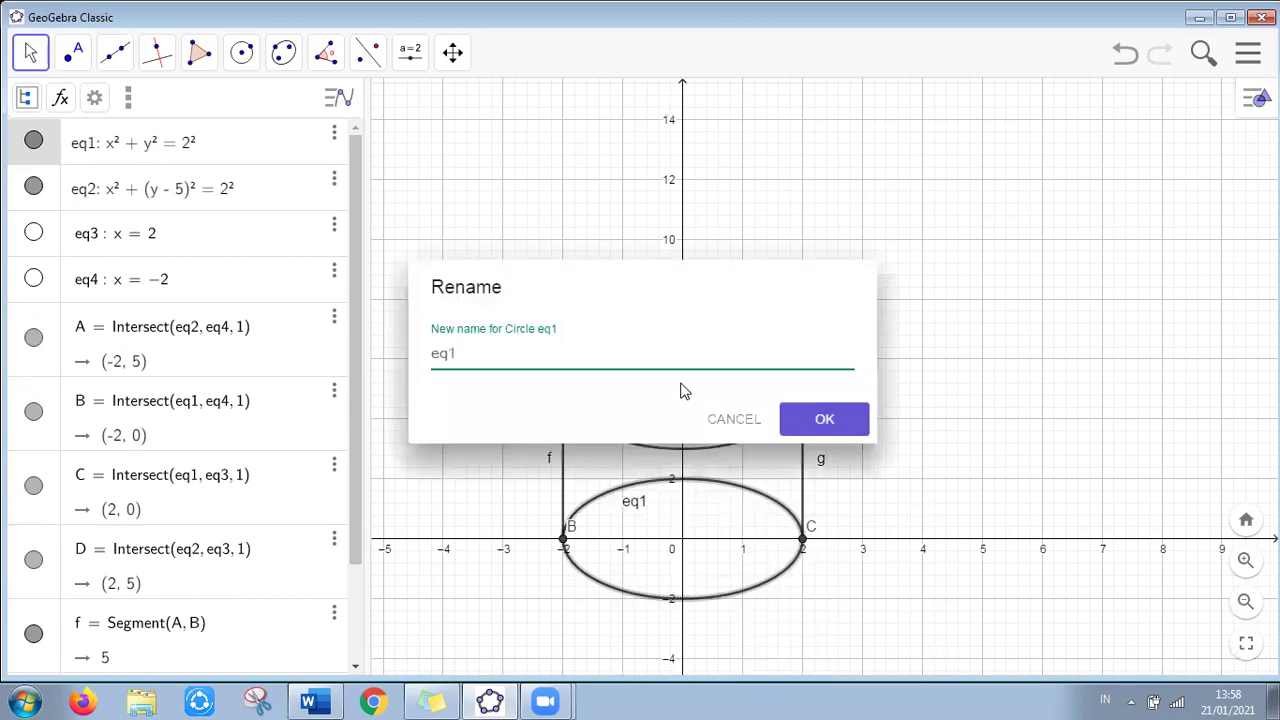
type("alas")
left_click(823, 420)
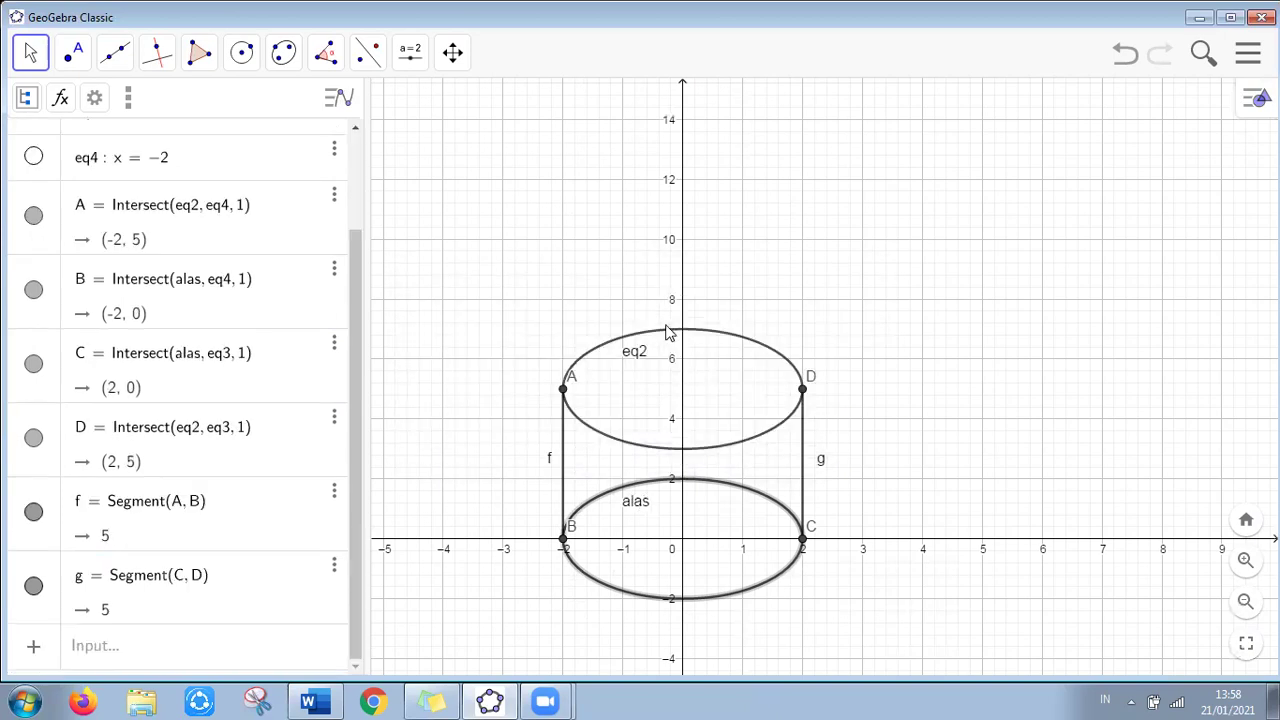
Rename the lid circle x² + (y − 5)² = 2² as tutup
right_click(668, 331)
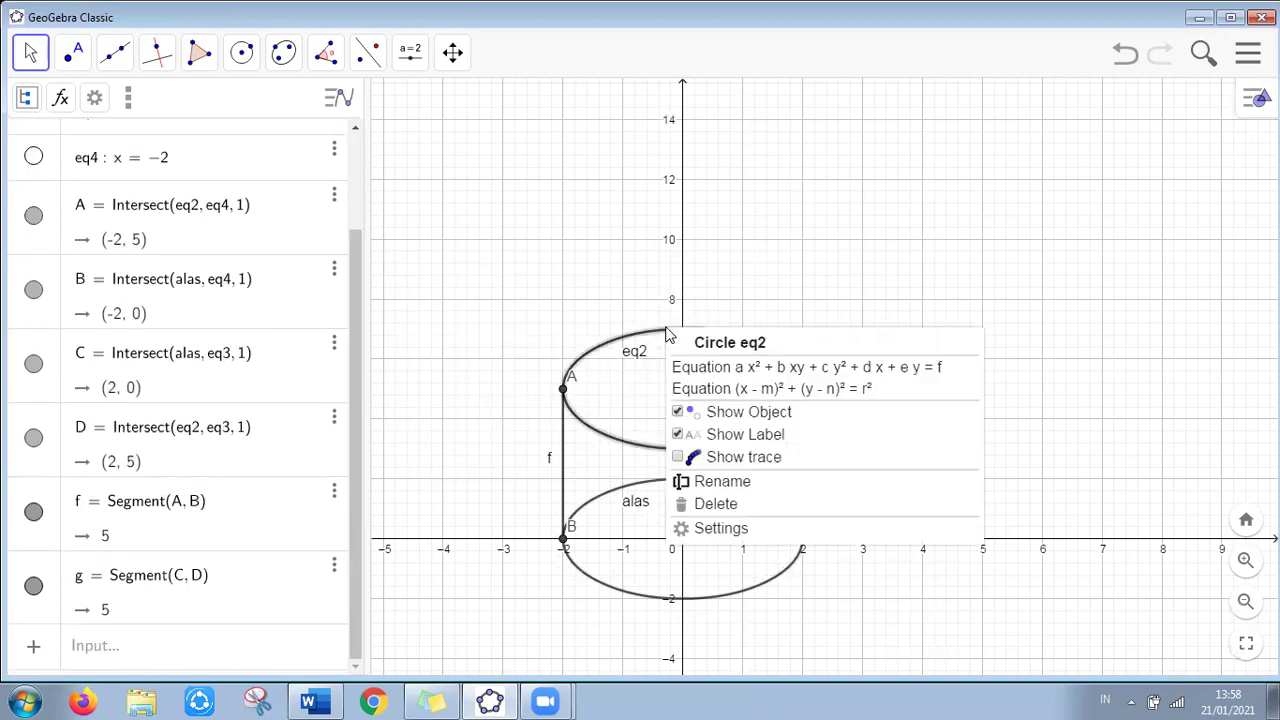
left_click(728, 484)
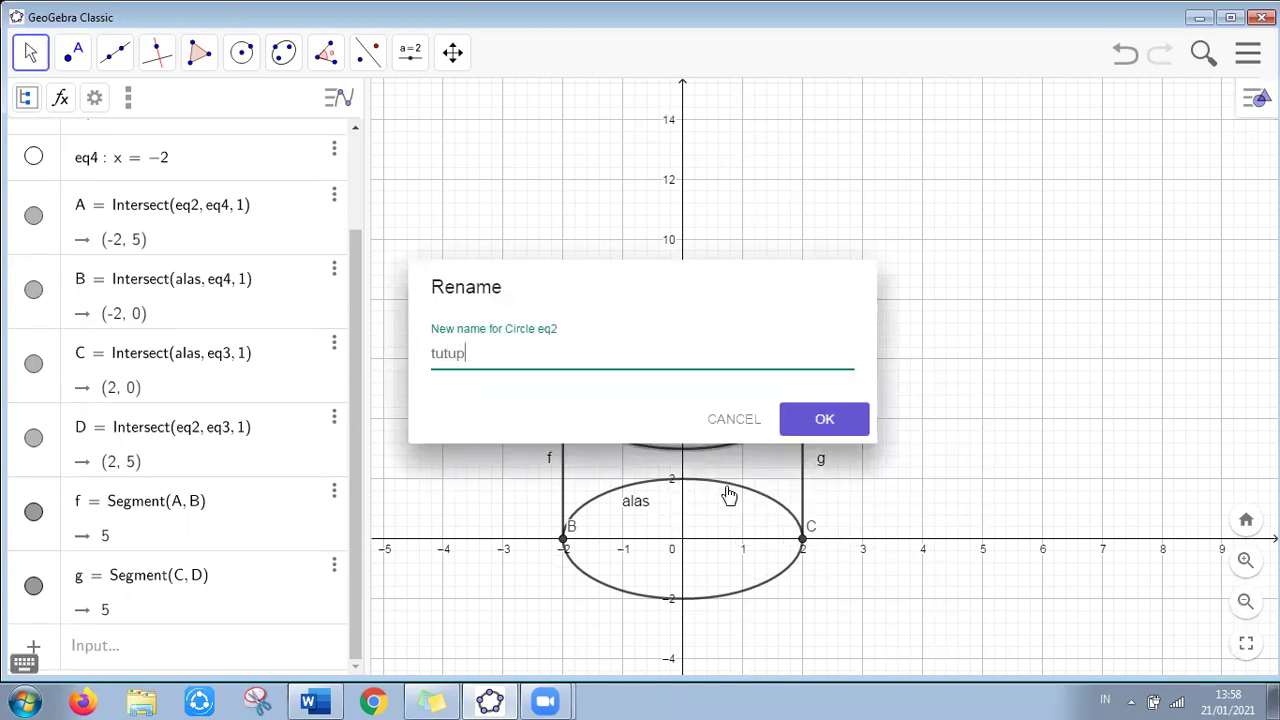
type("tutup")
left_click(826, 426)
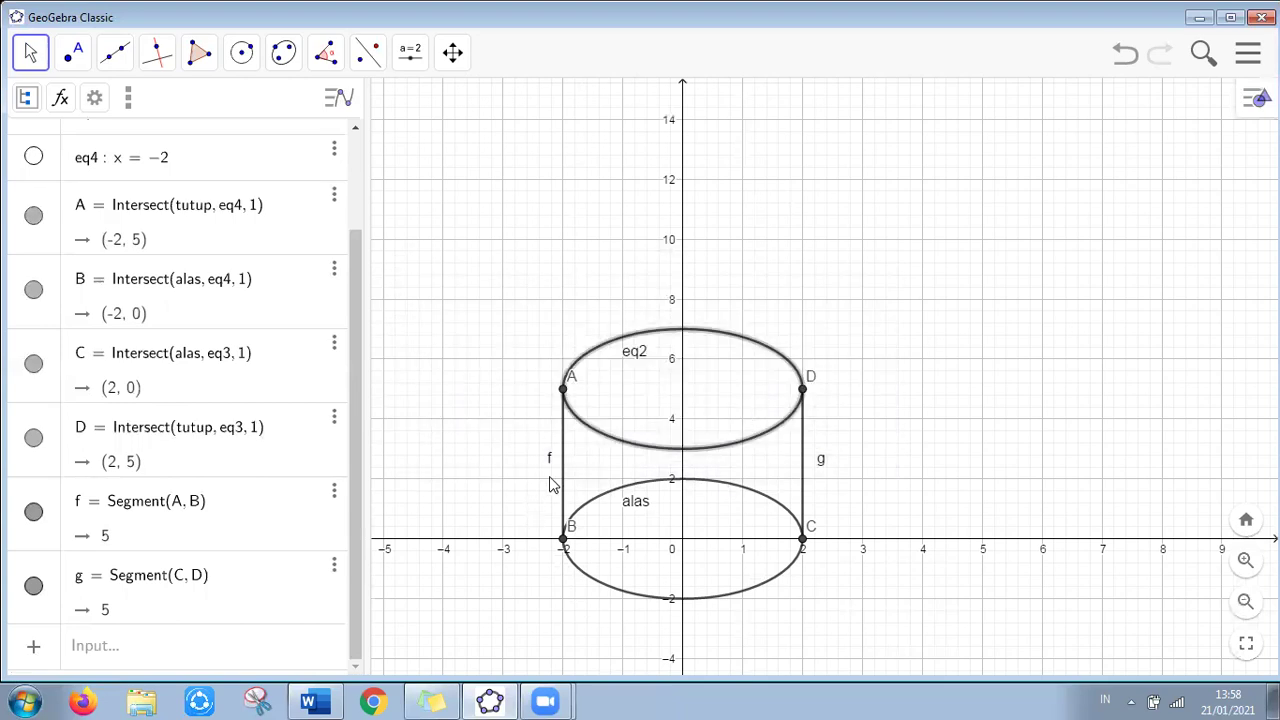
Hide the label of segment AB and rename segment CD as selimut
right_click(563, 474)
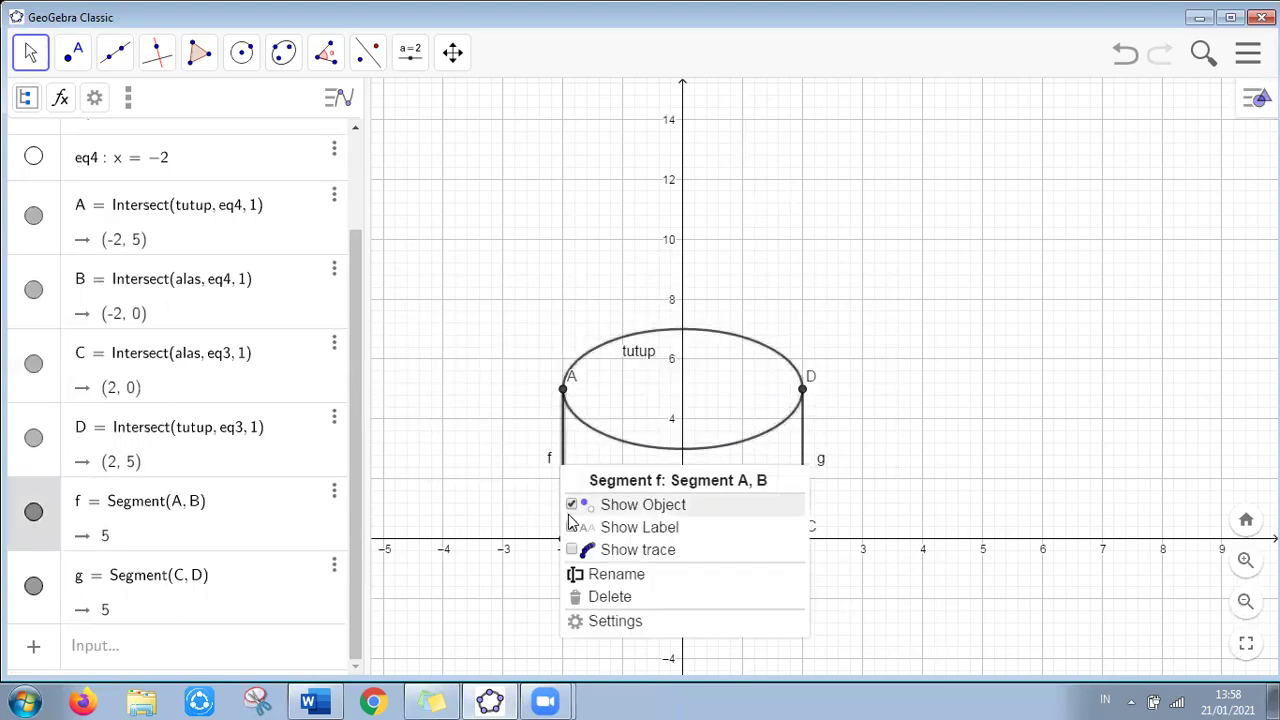
left_click(575, 528)
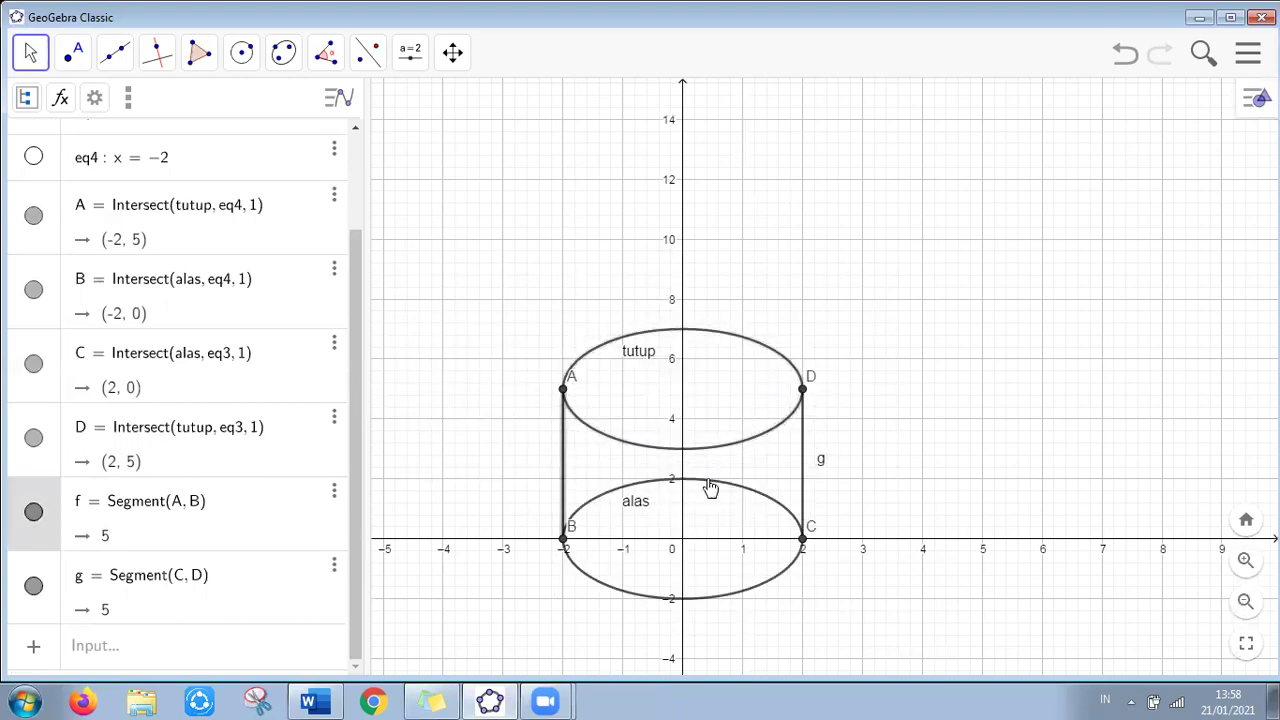
right_click(806, 467)
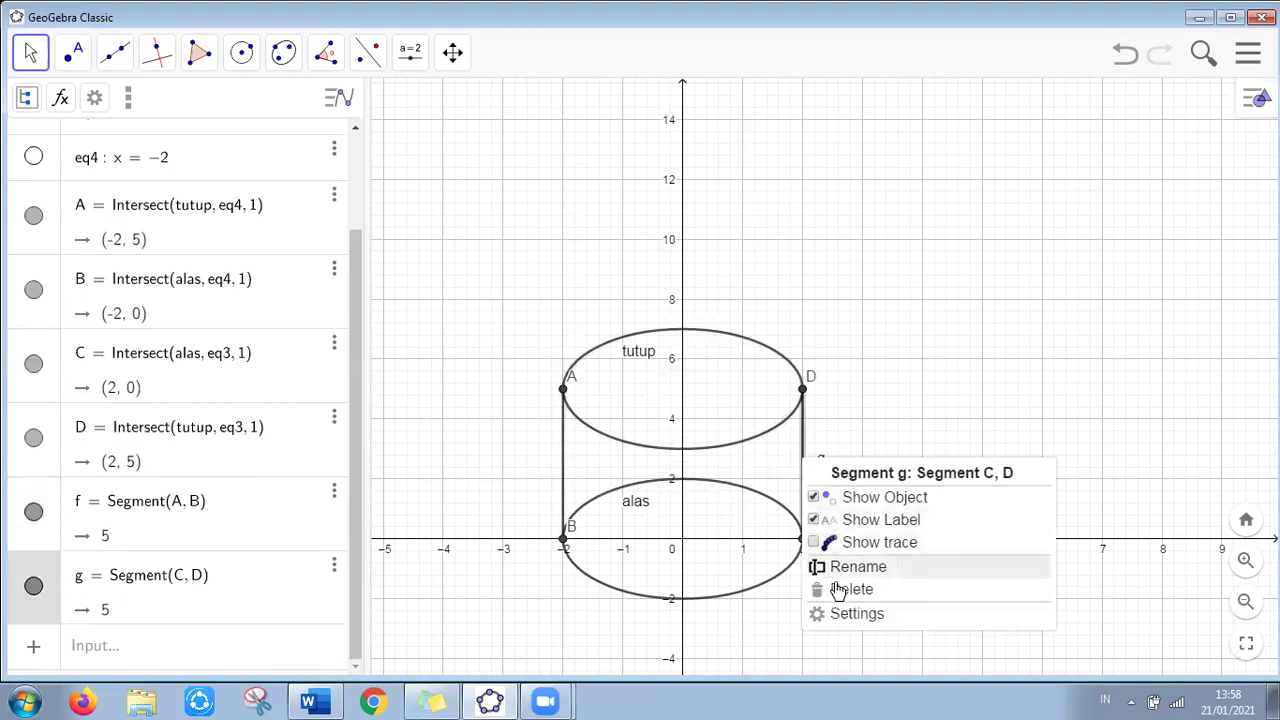
left_click(822, 567)
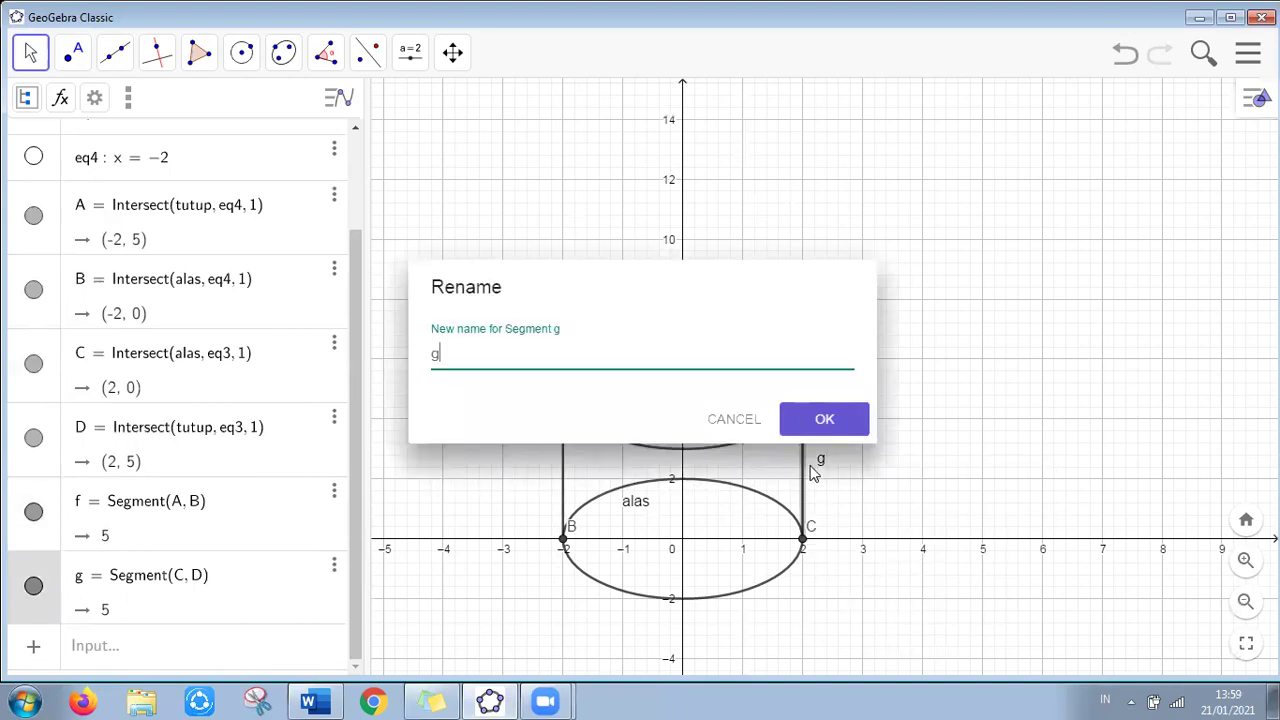
key("BackSpace")
type("selinder")
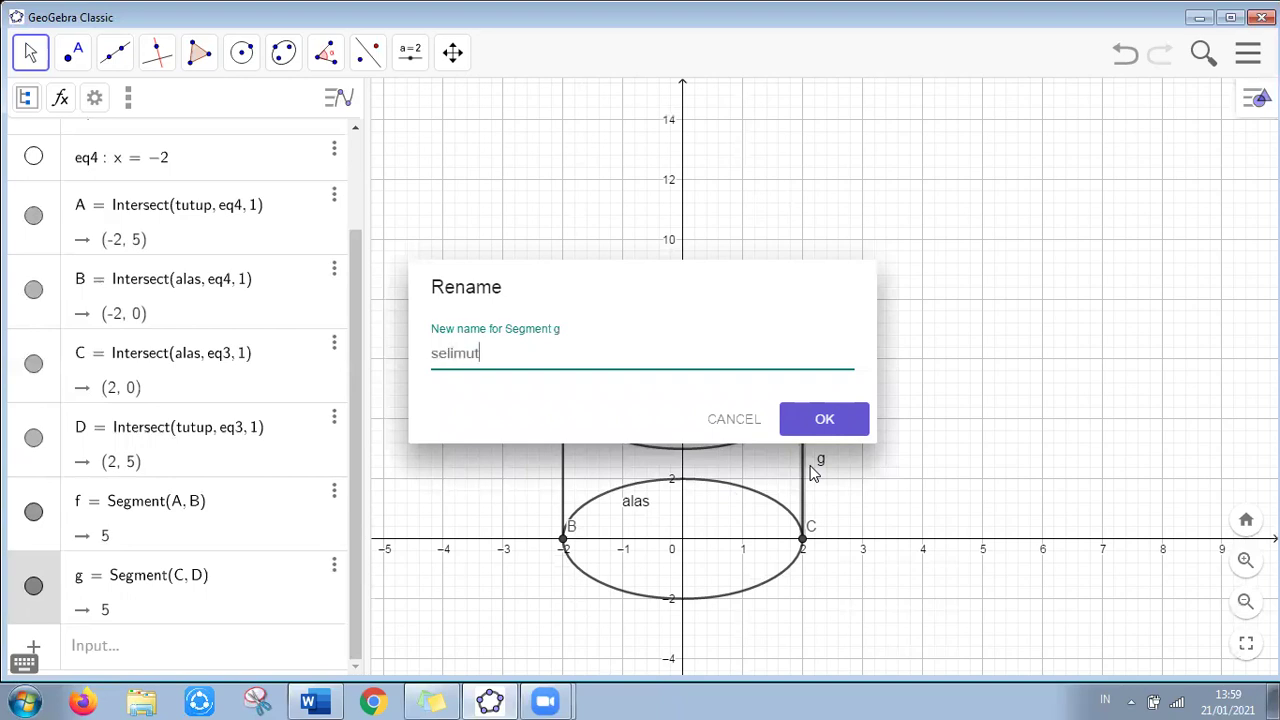
left_click(828, 422)
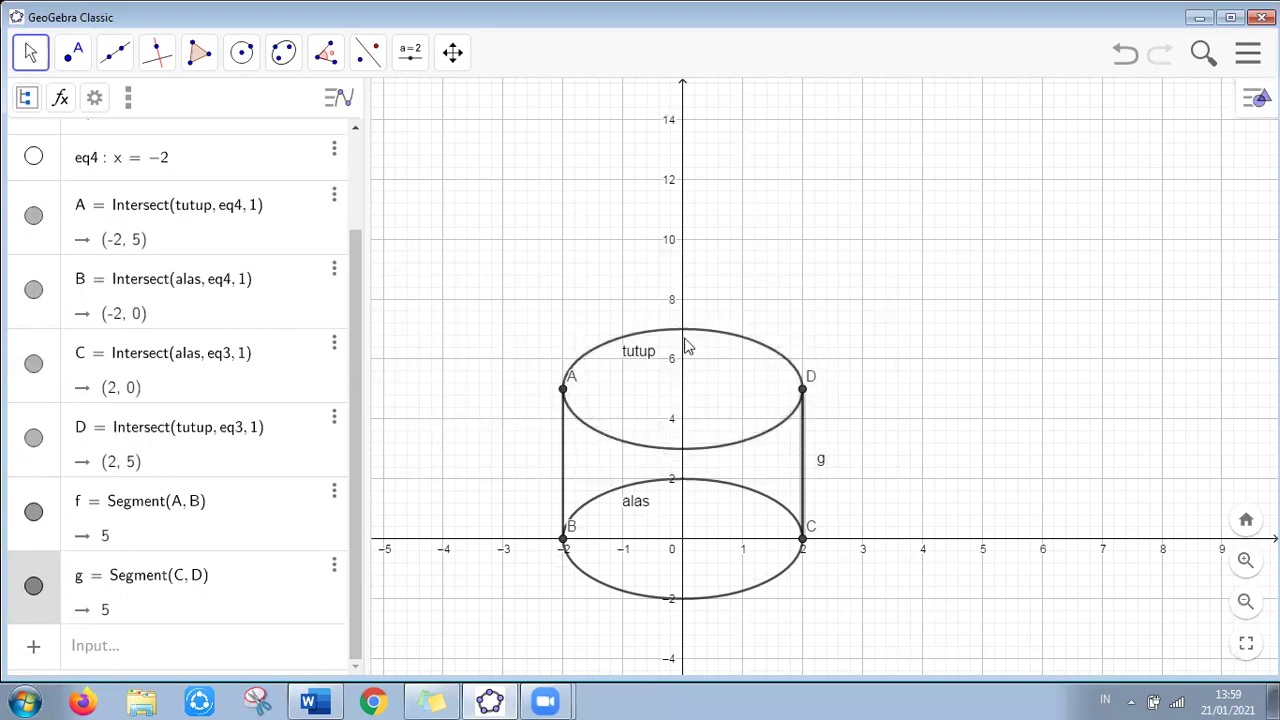
Switch to the Word module and read example 2 about the cylinder with variable radius and height
left_click(335, 700)
scroll(458, 478, "down", 5)
scroll(460, 477, "down", 12)
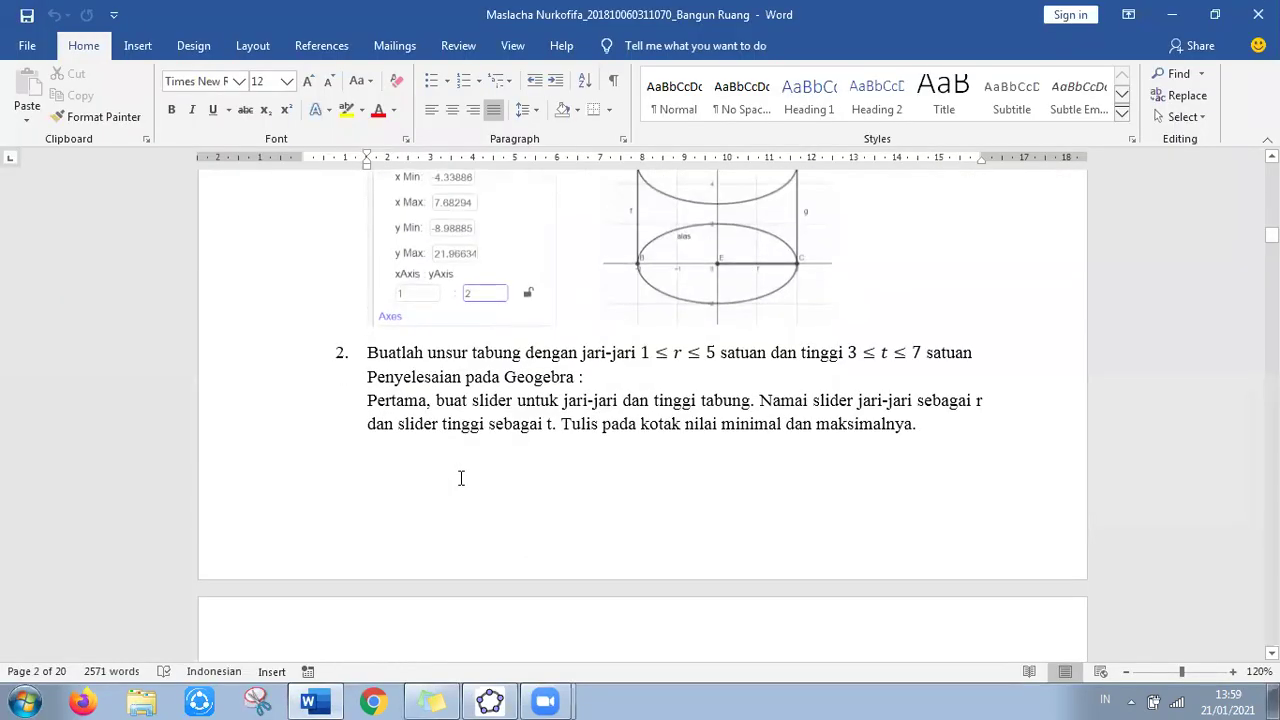
scroll(461, 478, "down", 2)
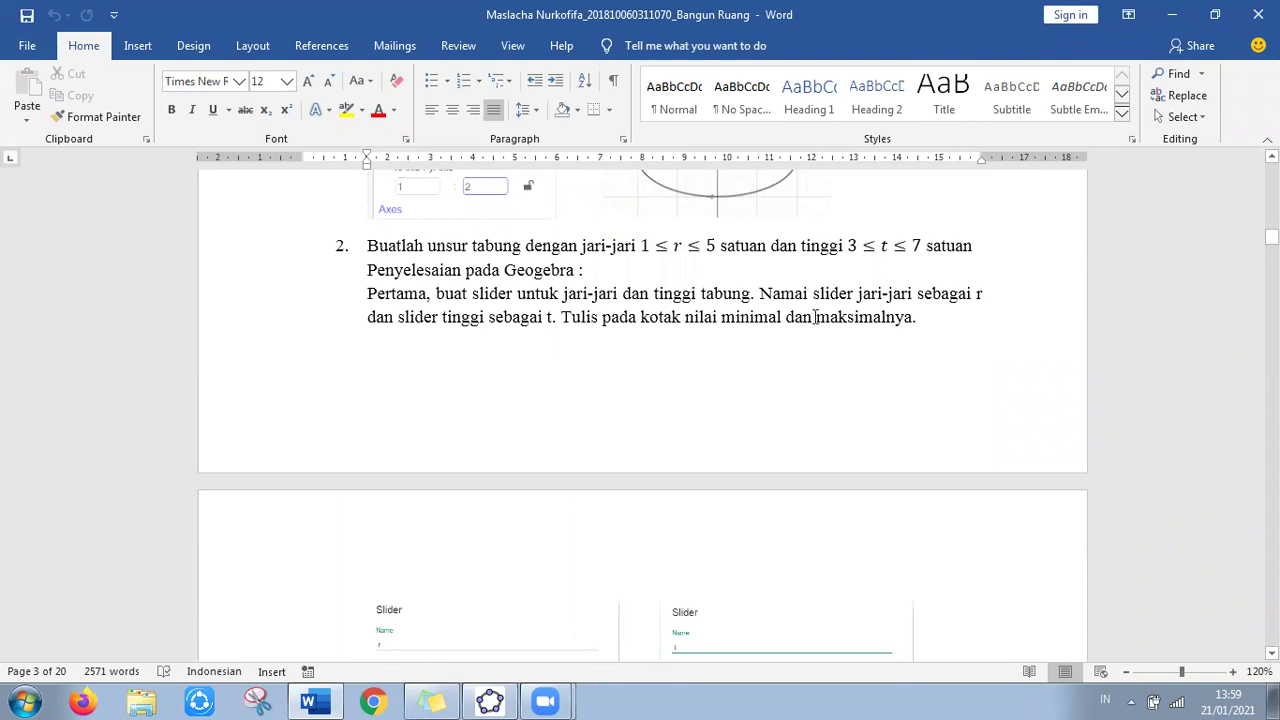
Return to GeoGebra and delete the whole cylinder construction, including the hidden lines x = 2 and x = −2
left_click(489, 701)
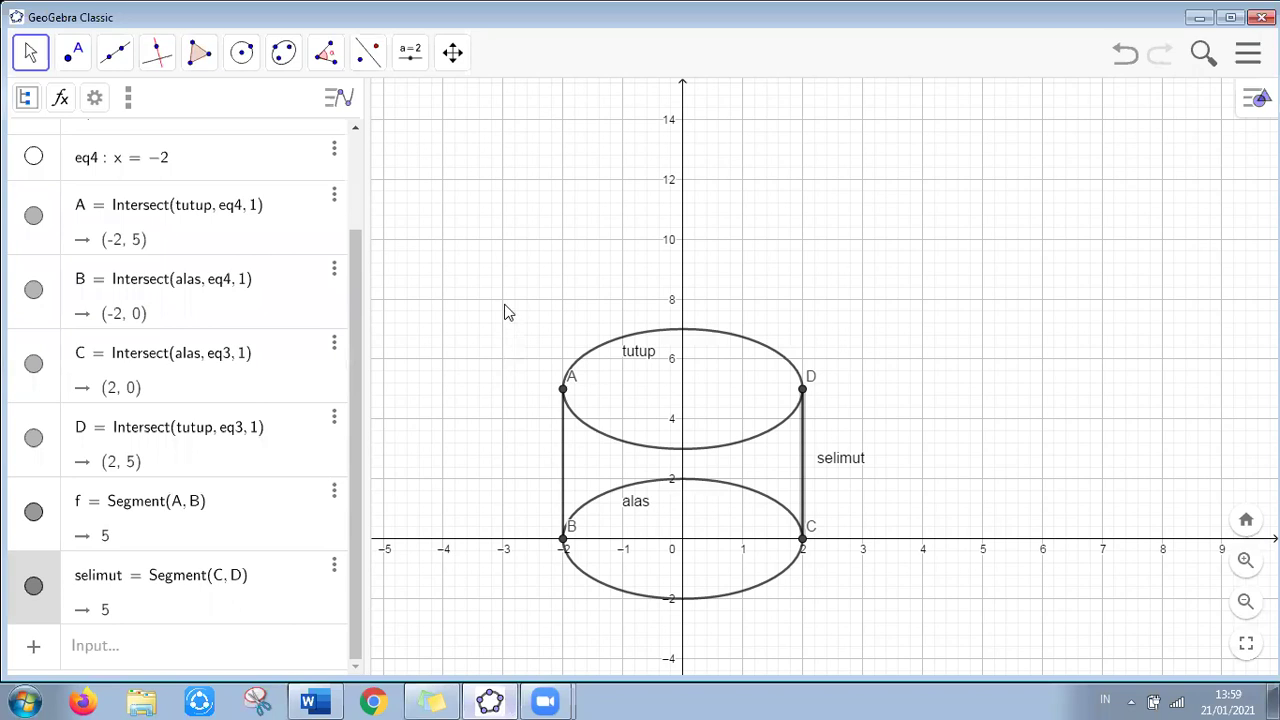
left_click_drag(502, 295, 922, 677)
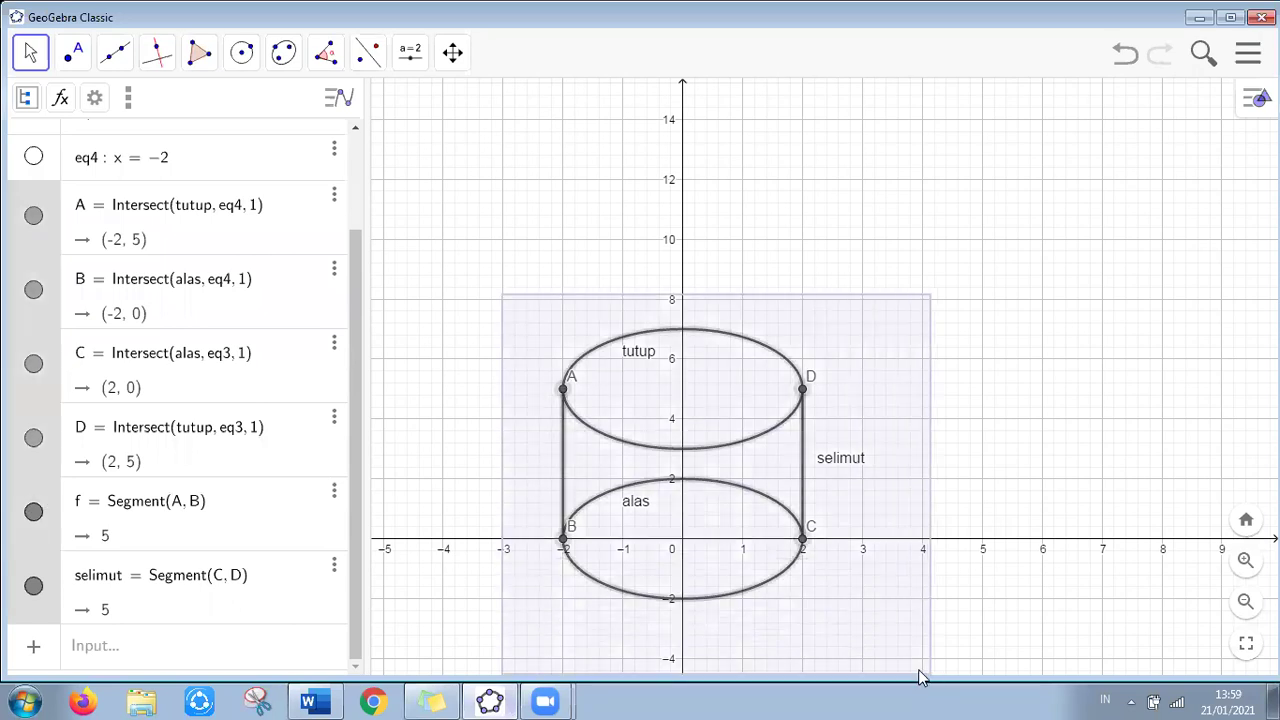
key("Delete")
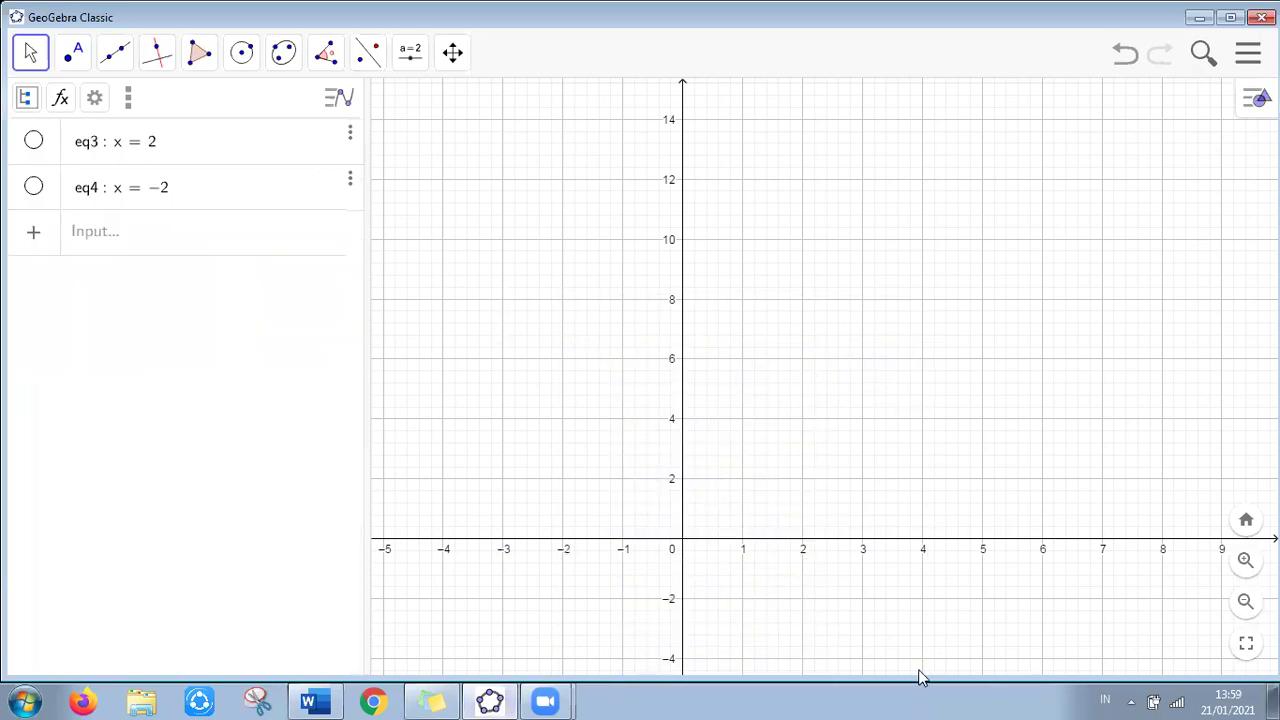
left_click(351, 182)
left_click(400, 267)
left_click(353, 136)
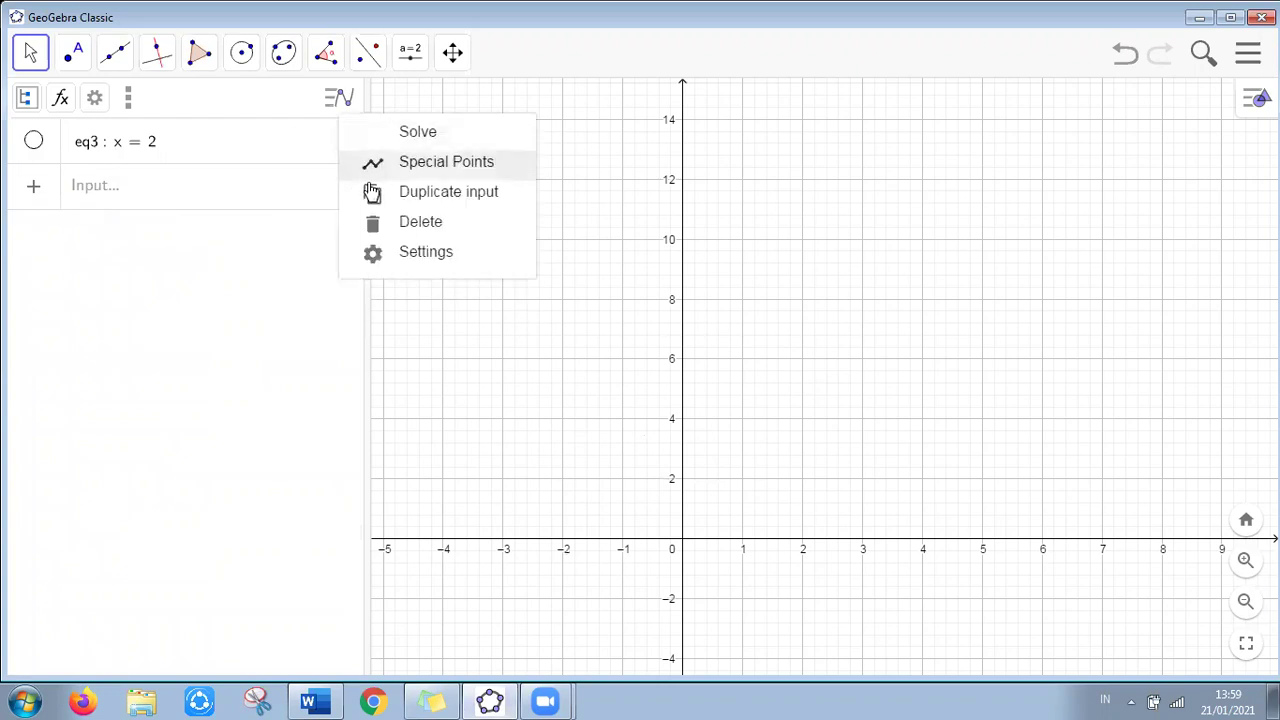
left_click(377, 221)
Add a number slider named r with minimum 1, maximum 5 and increment 1 in the graphics view
left_click(408, 55)
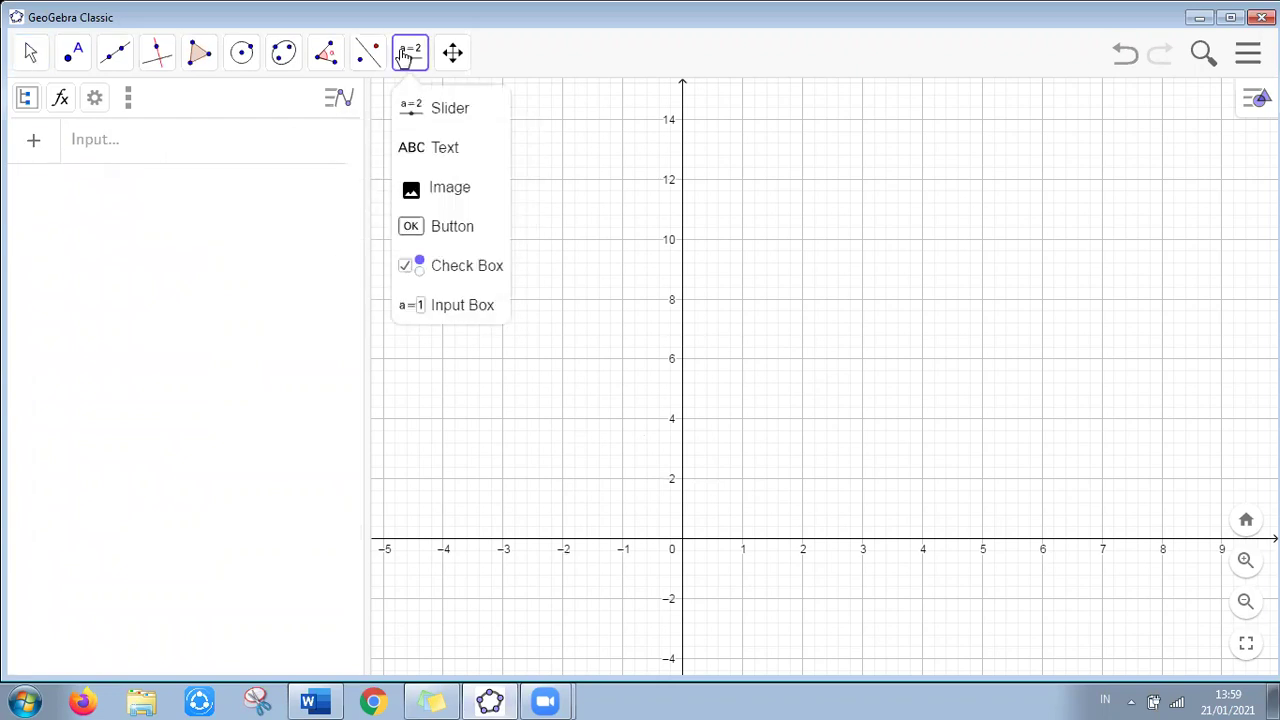
left_click(430, 111)
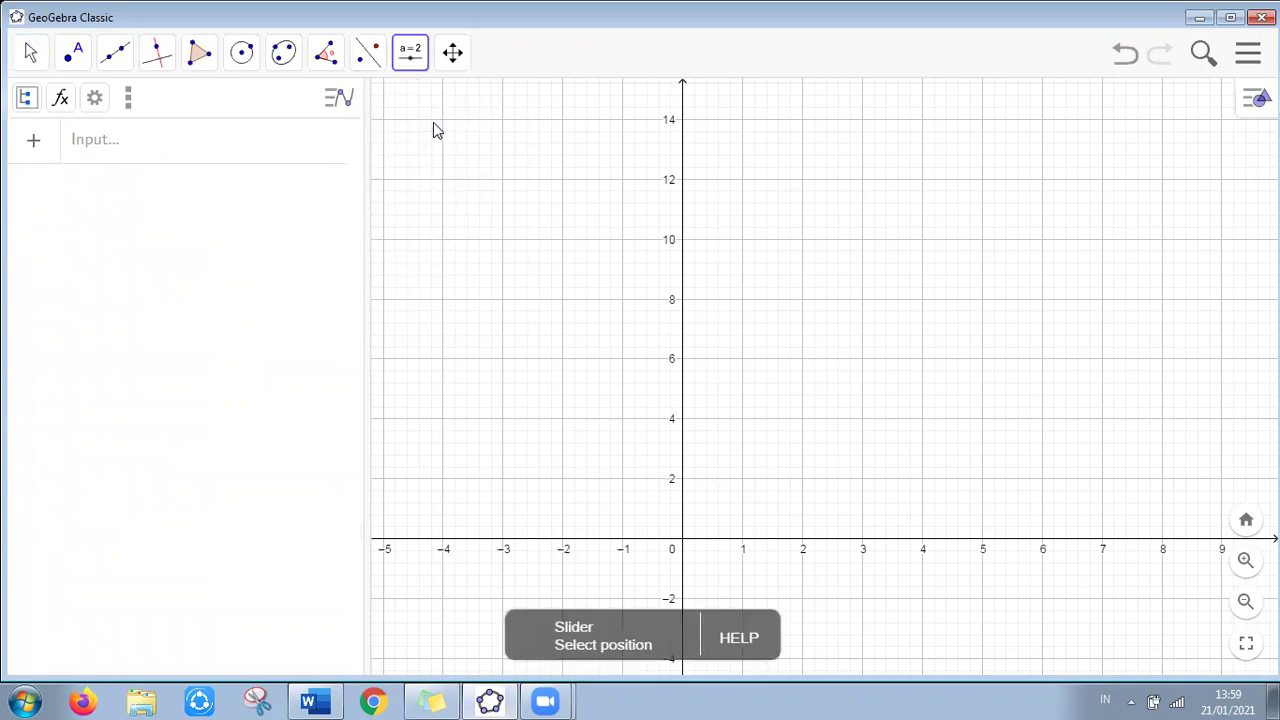
left_click(434, 126)
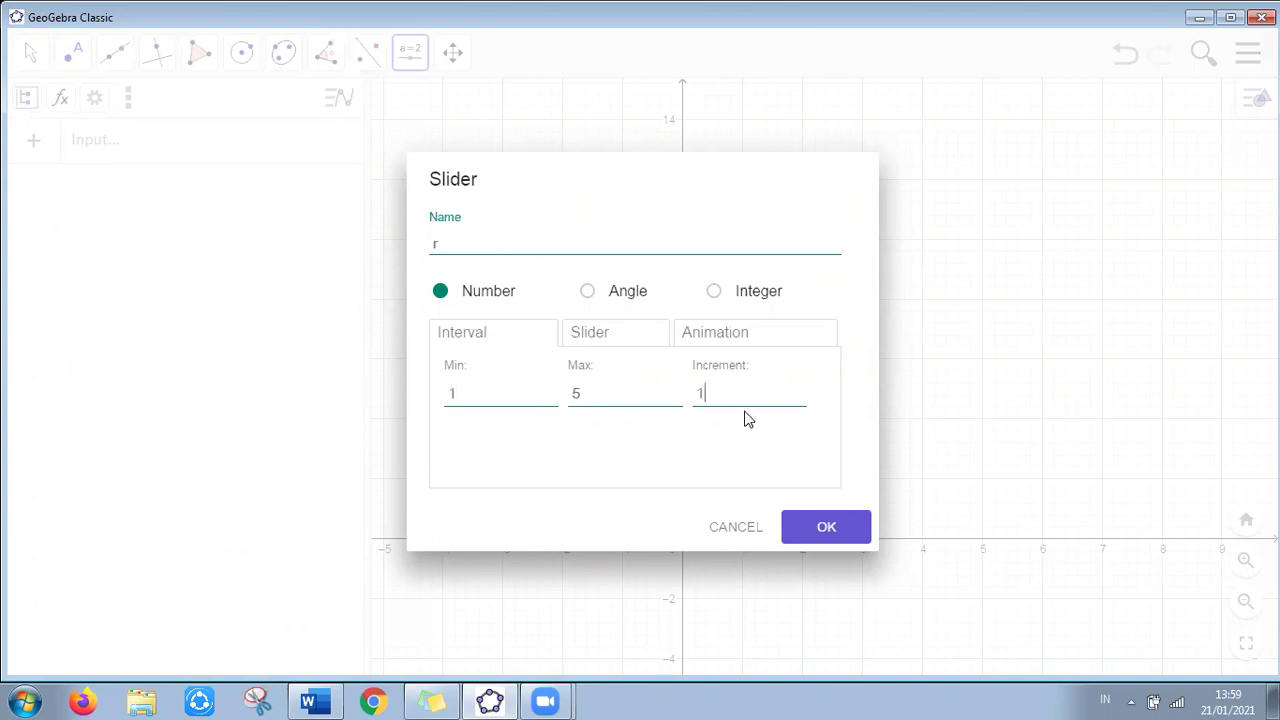
left_click(834, 530)
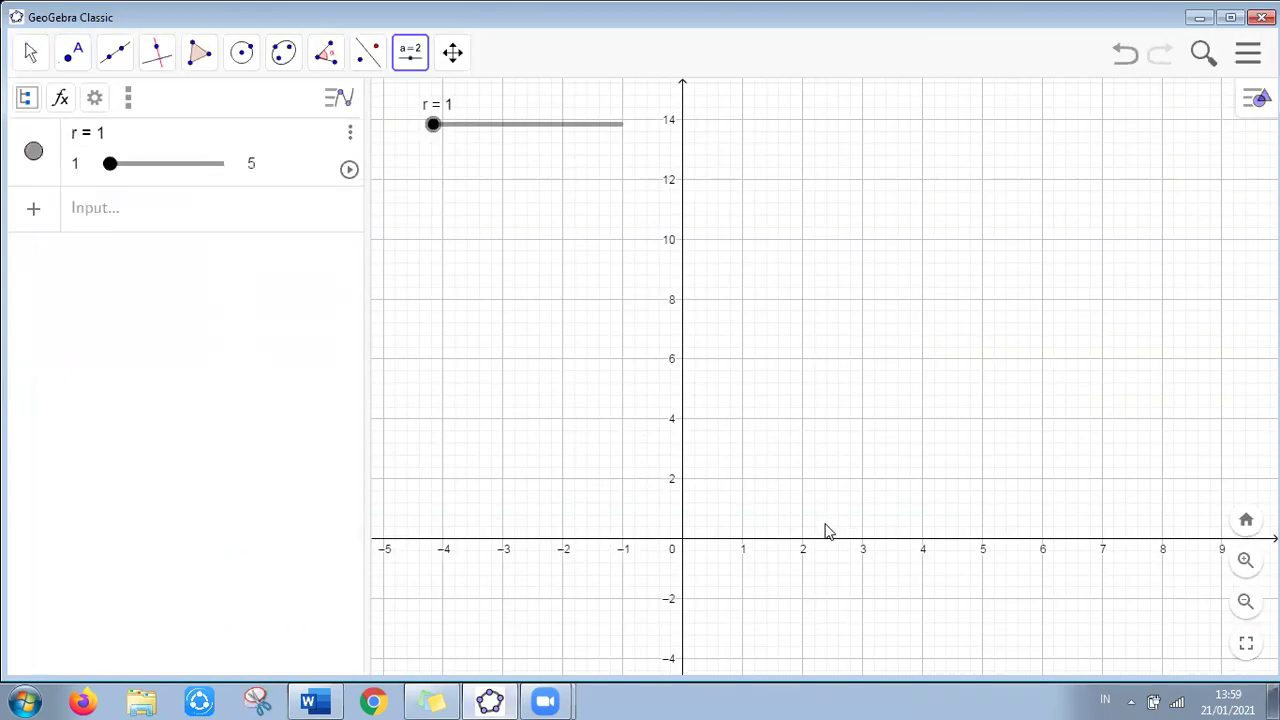
Add a number slider named t with minimum 3, maximum 7 and increment 1 just below slider r in the graphics view
left_click(408, 55)
left_click(414, 106)
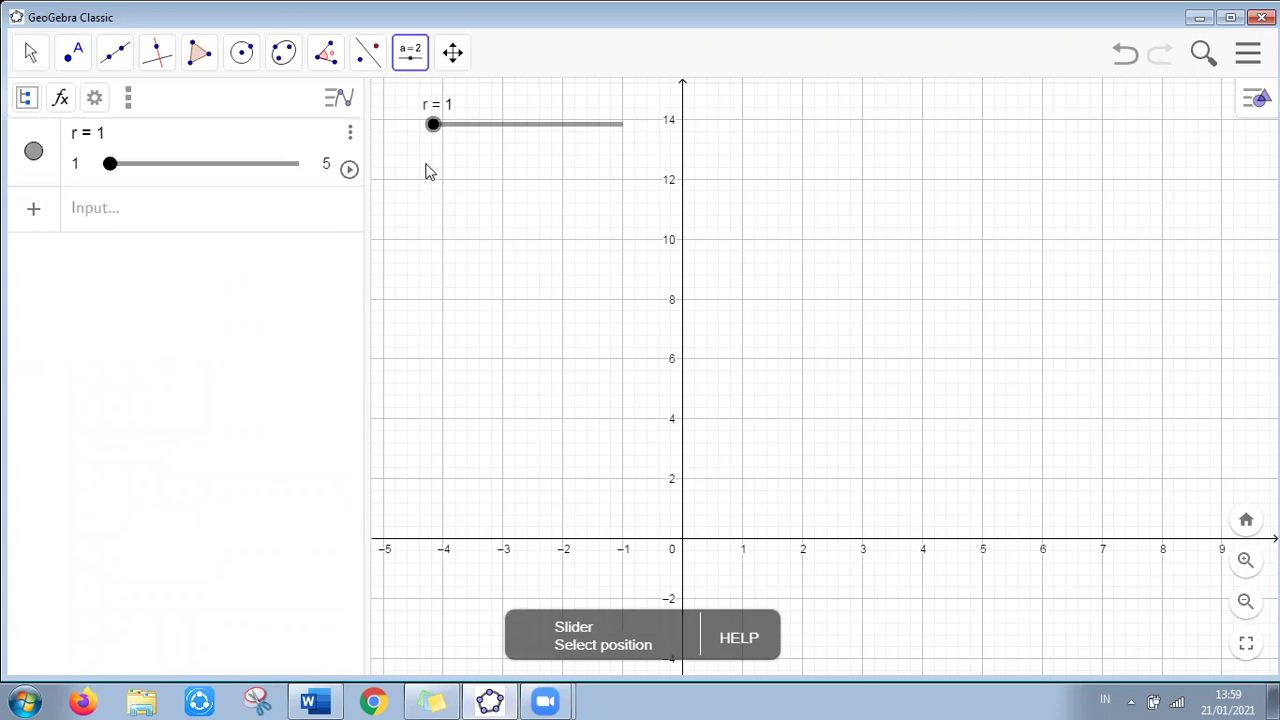
left_click(428, 171)
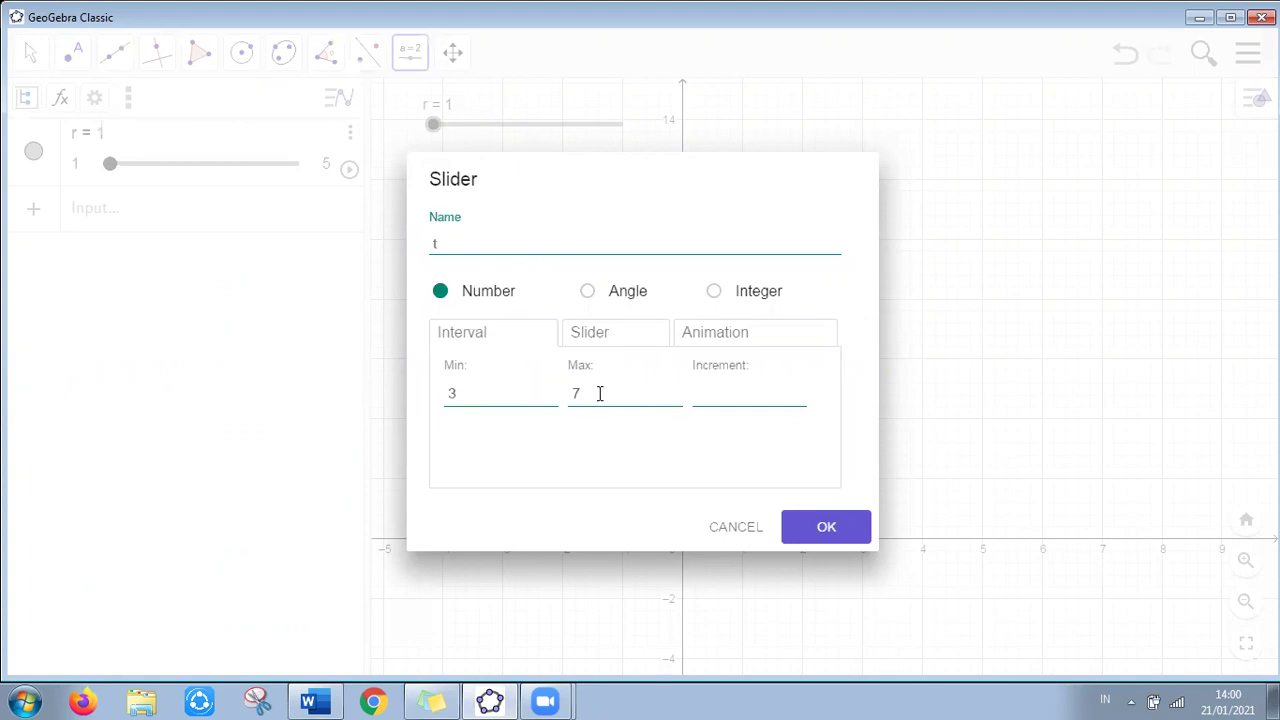
type("1")
left_click(823, 532)
Enter the equation x² + y² = r² for the cylinder's base curve
left_click(123, 283)
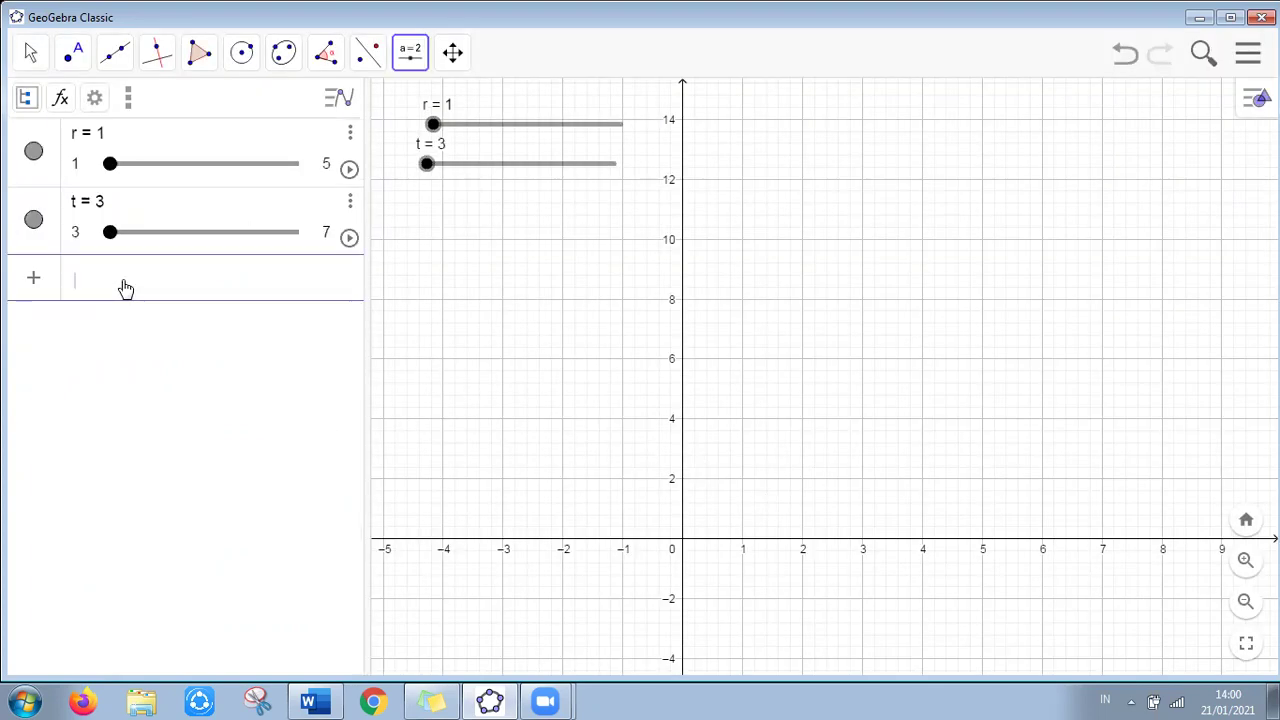
left_click(25, 665)
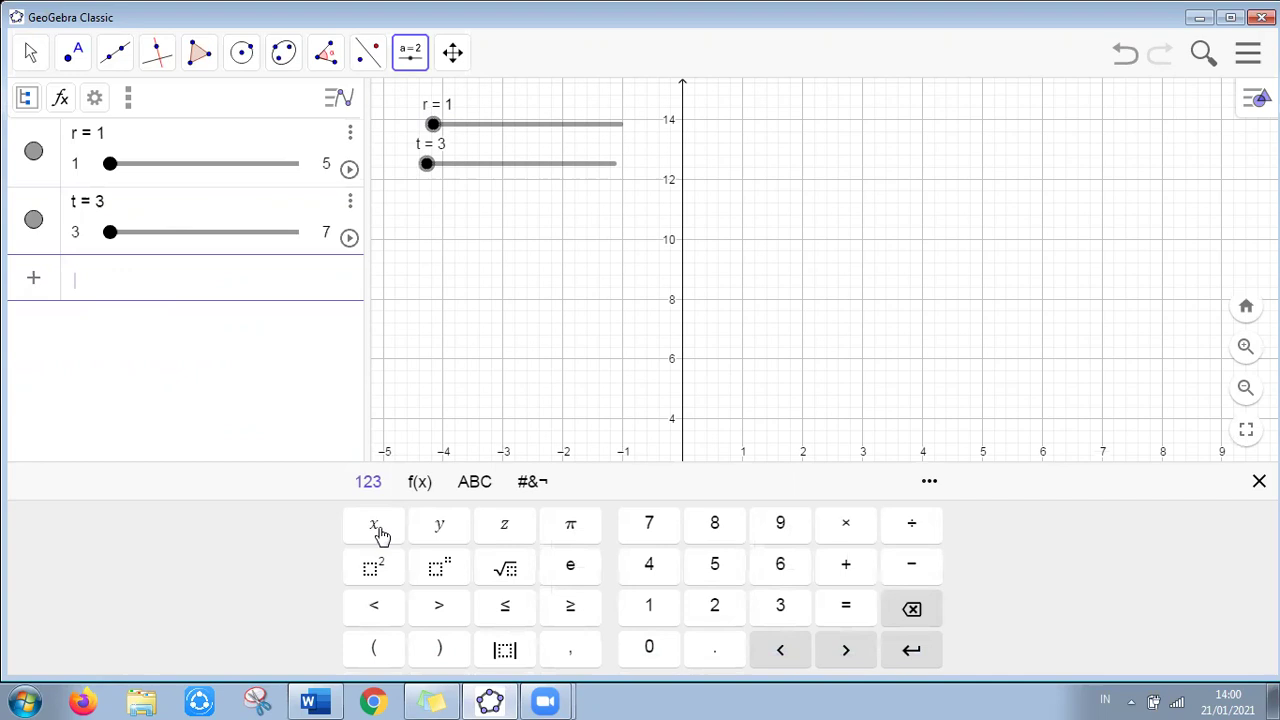
left_click(378, 533)
left_click(372, 567)
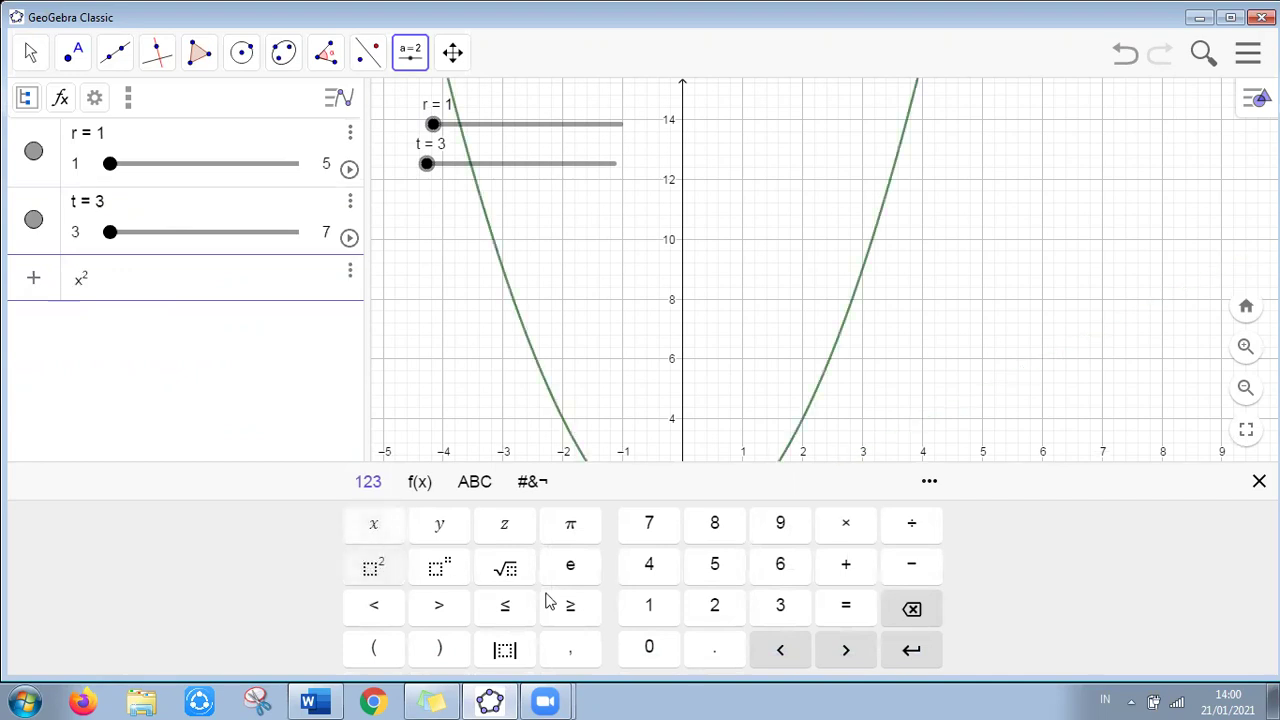
left_click(826, 576)
left_click(440, 526)
left_click(376, 568)
left_click(845, 606)
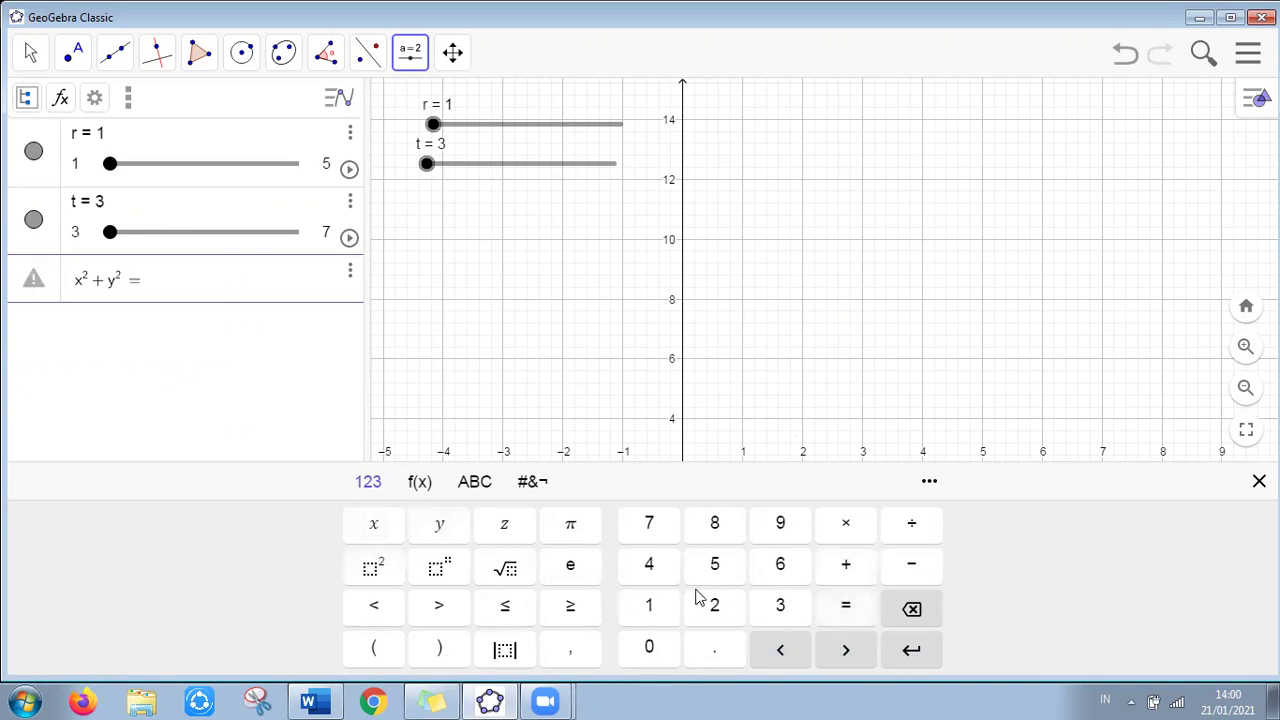
type("r")
left_click(368, 585)
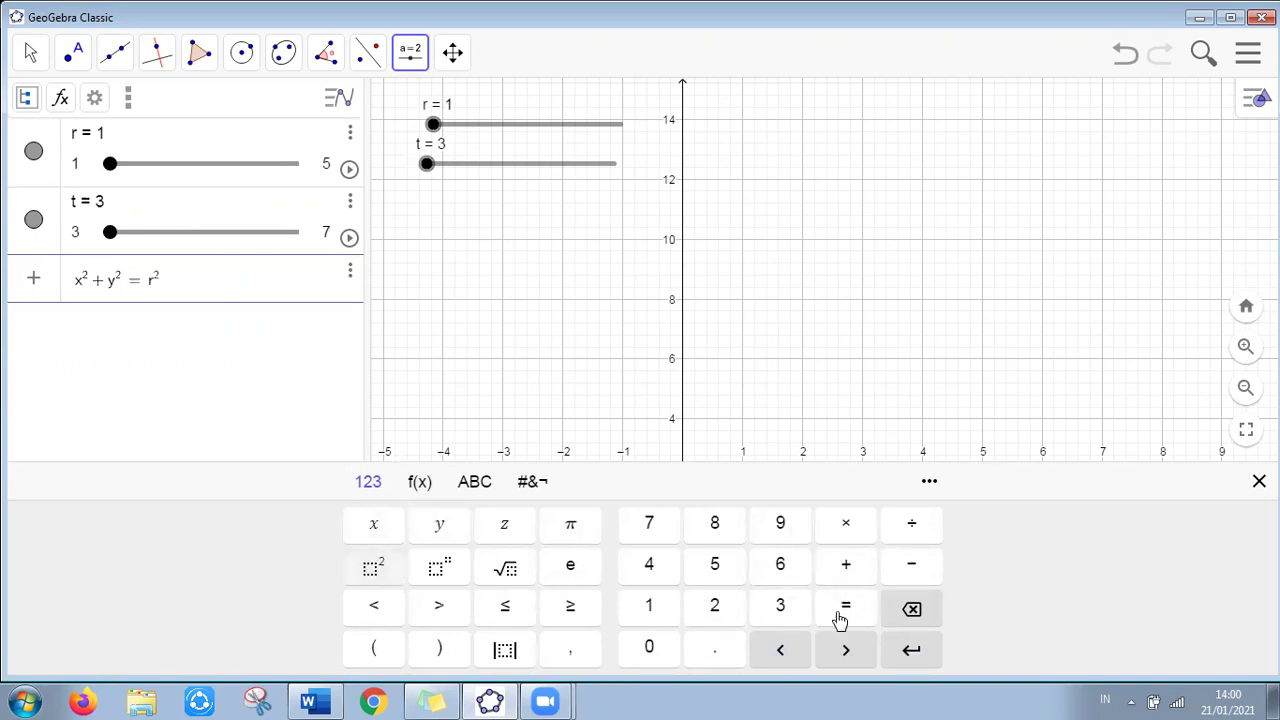
Enter the equation x² + (y − t)² = r² for the cylinder's upper curve
left_click(373, 540)
left_click(373, 567)
left_click(846, 567)
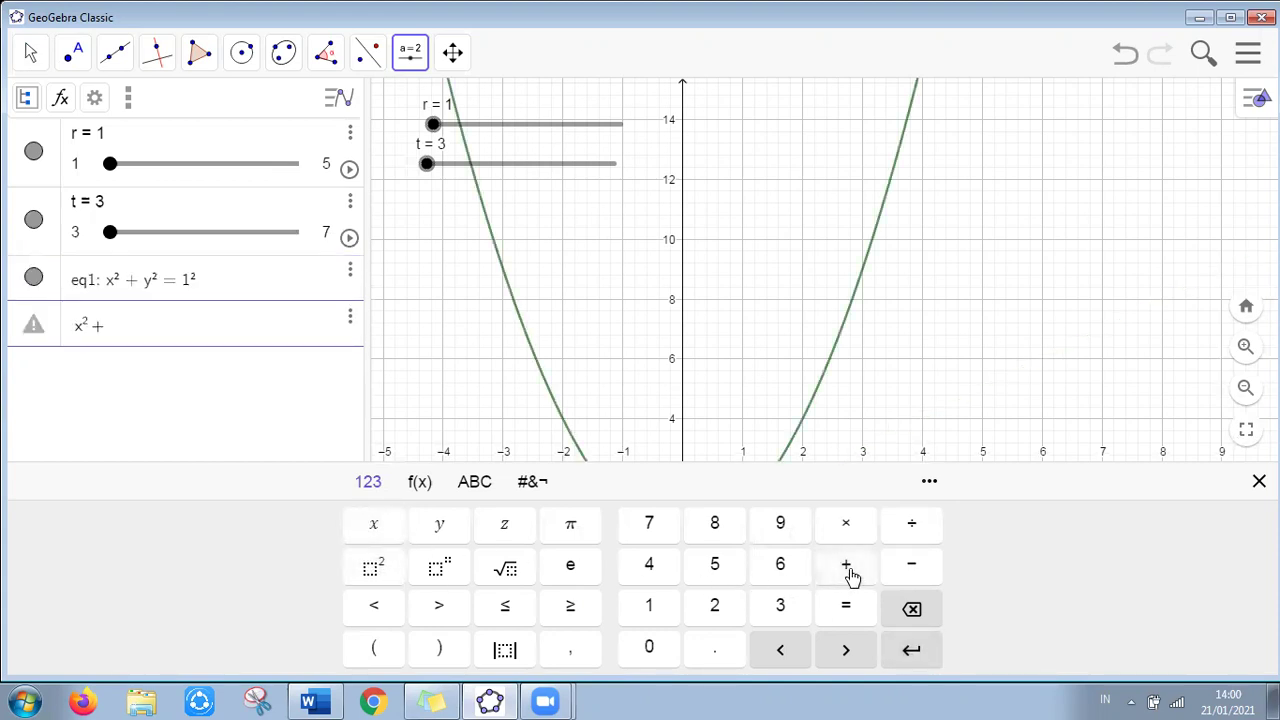
type("(y")
type("-")
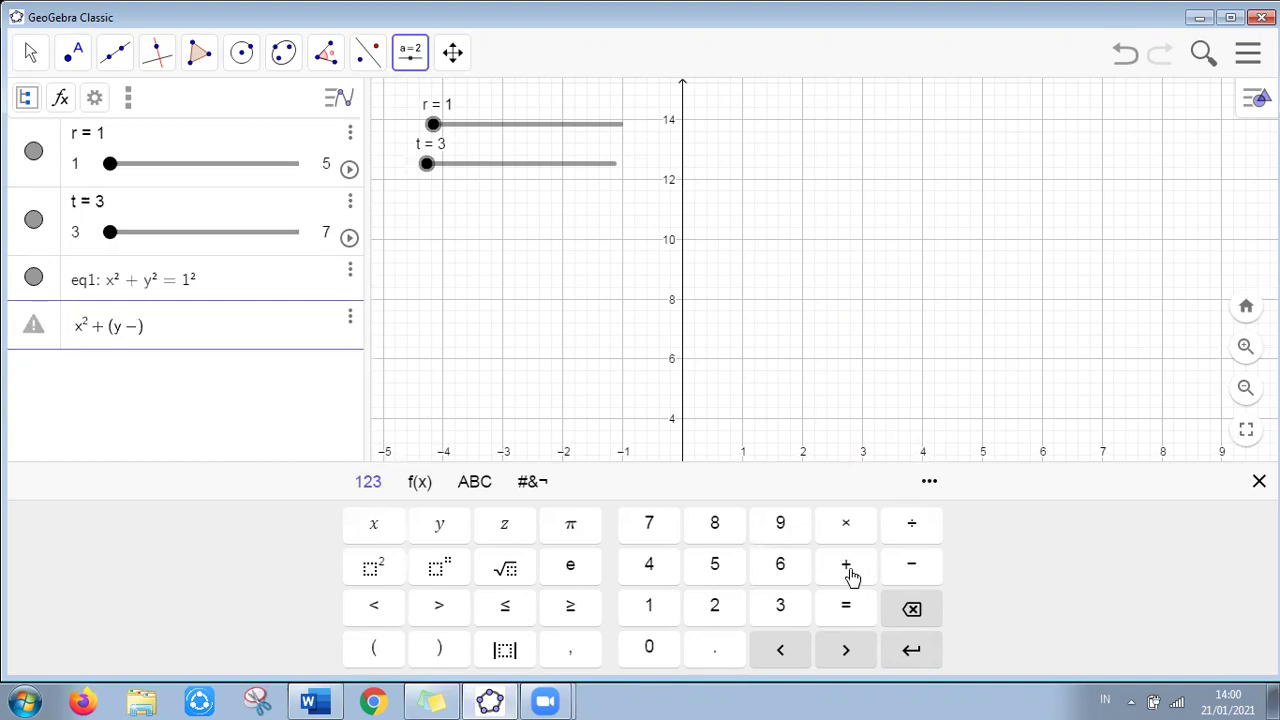
type("t")
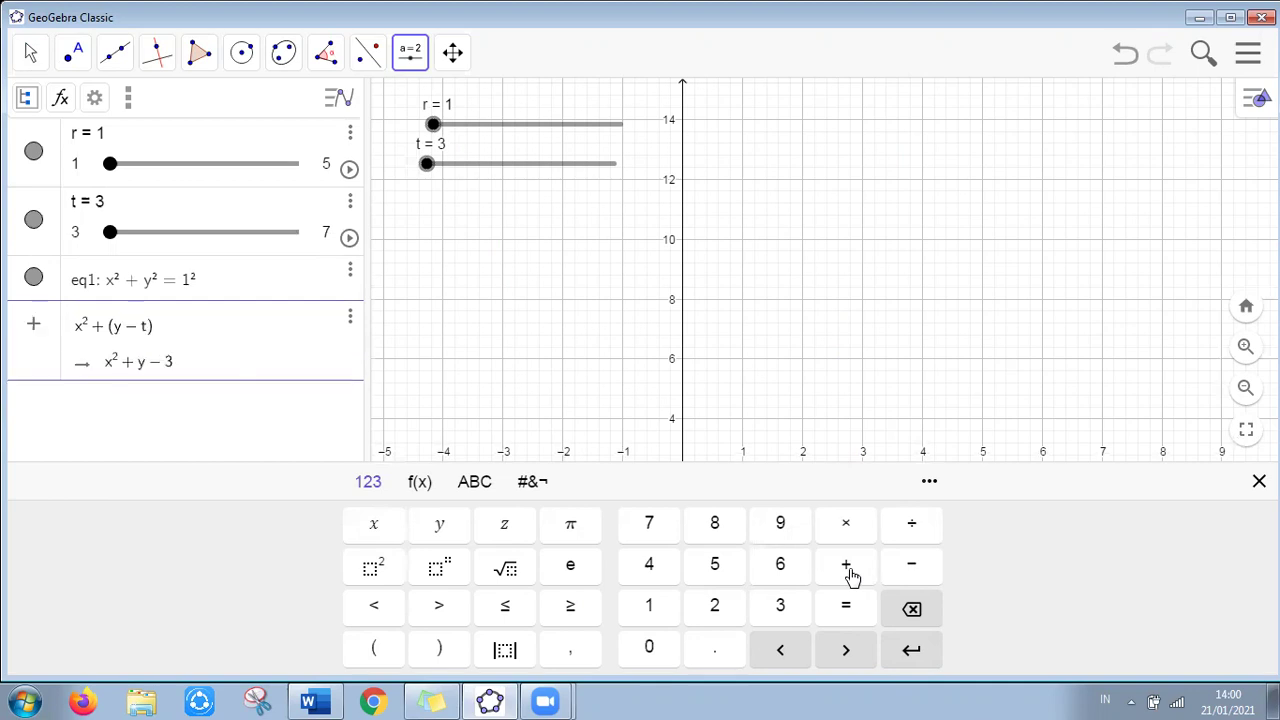
left_click(373, 566)
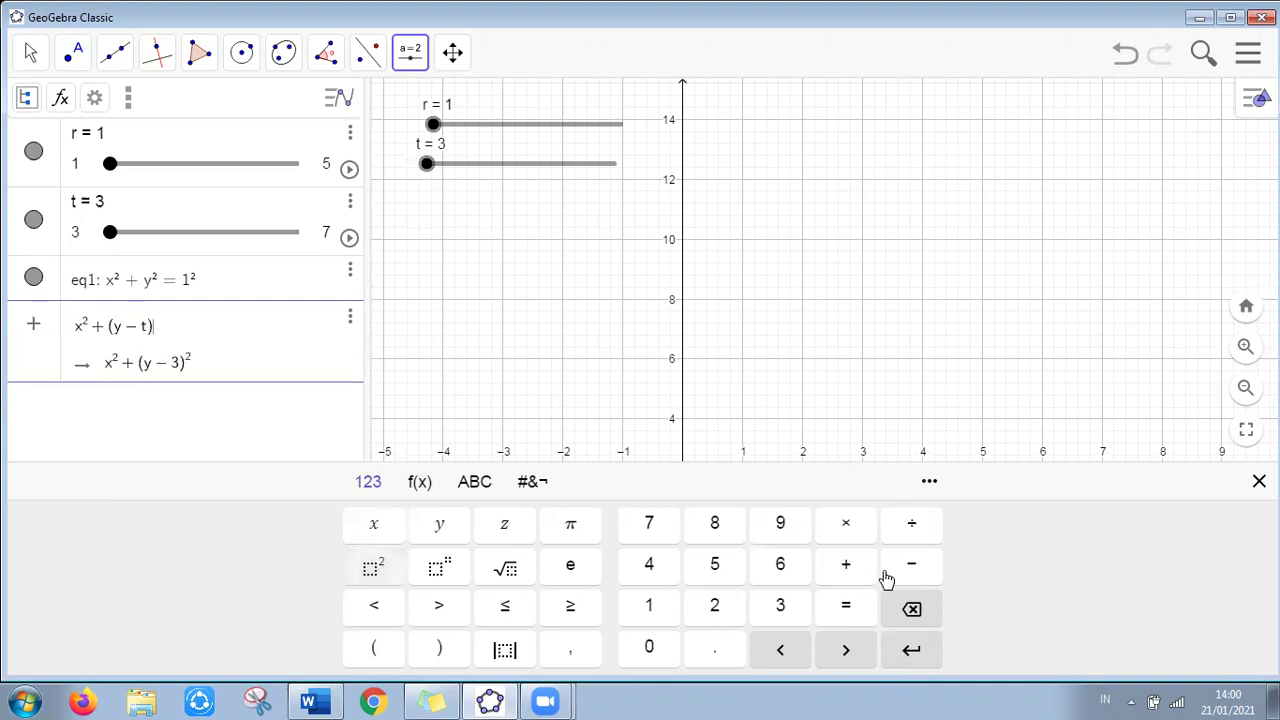
left_click(846, 607)
type("r")
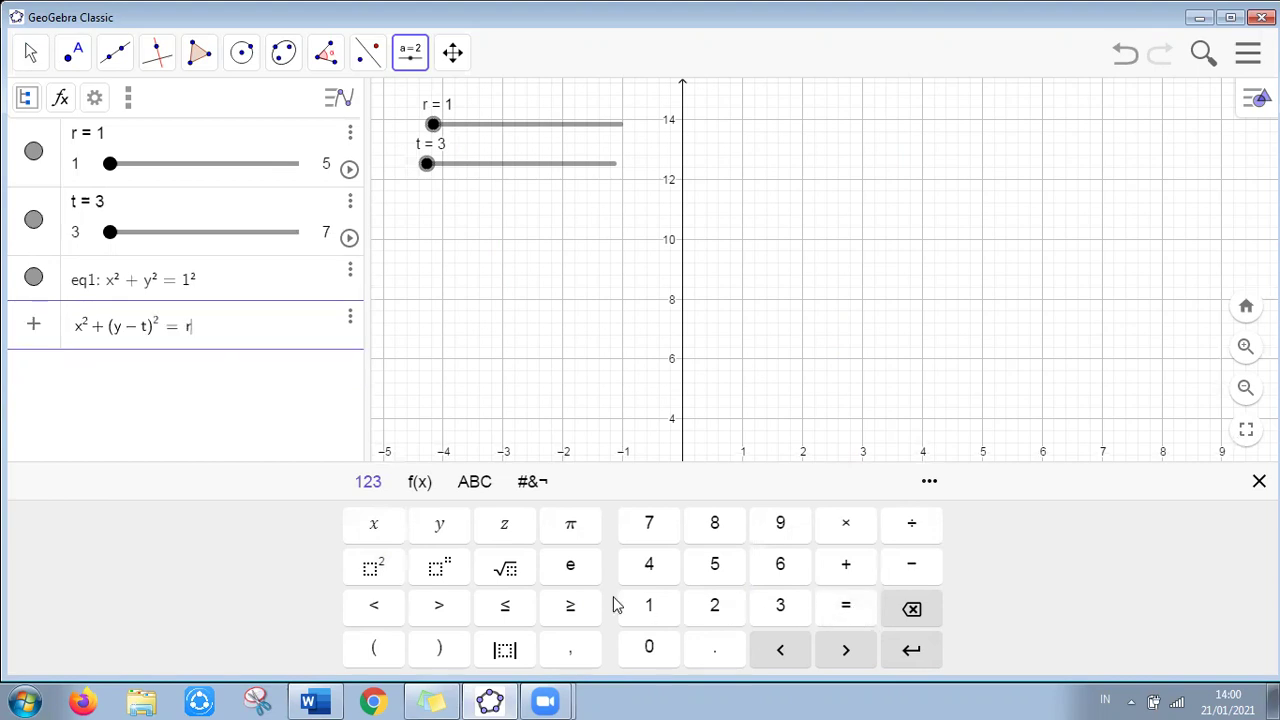
left_click(373, 566)
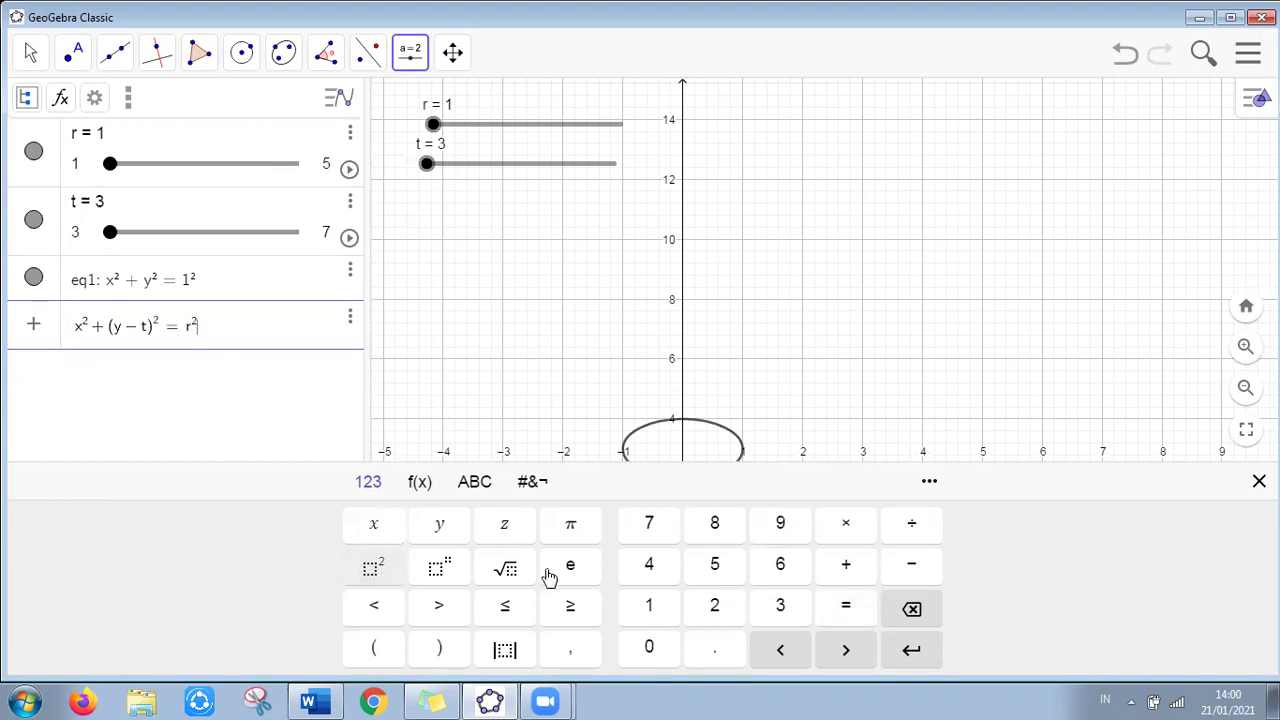
left_click(895, 650)
Enter the vertical boundary lines x = r and x = −r
left_click(373, 525)
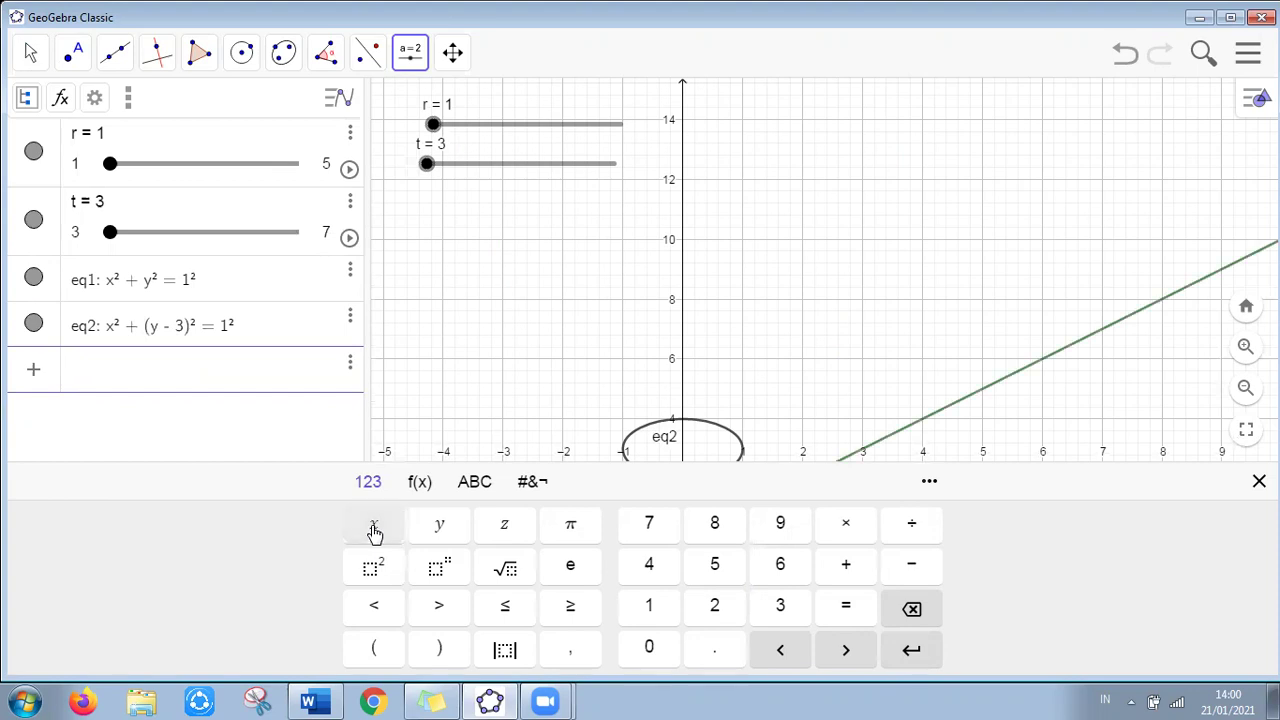
left_click(846, 607)
type("1")
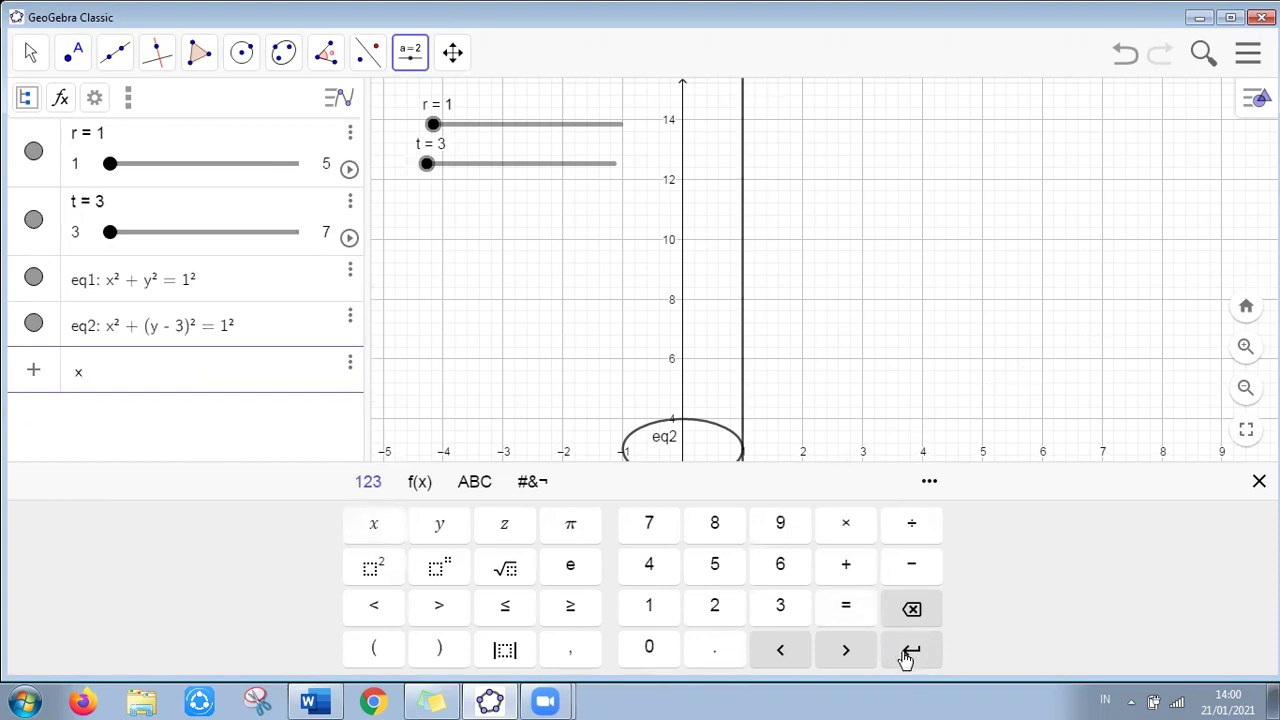
left_click(911, 650)
left_click(369, 526)
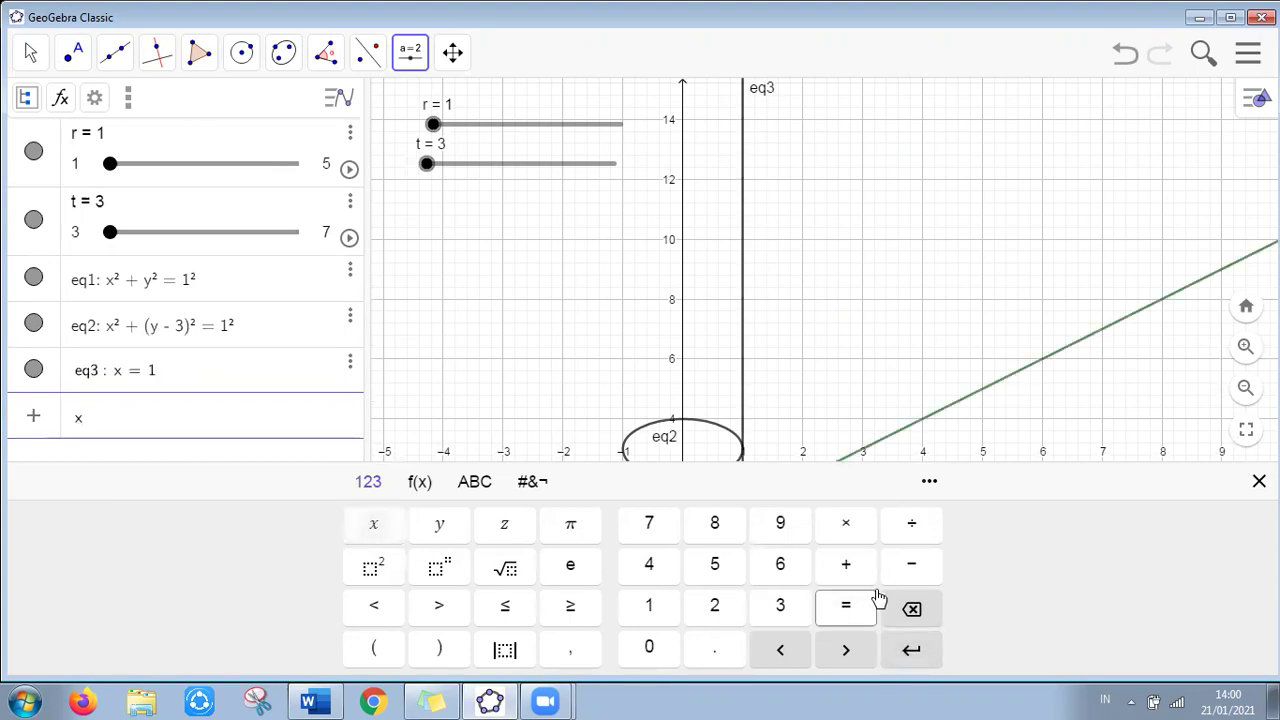
type("=")
left_click(911, 565)
type("1")
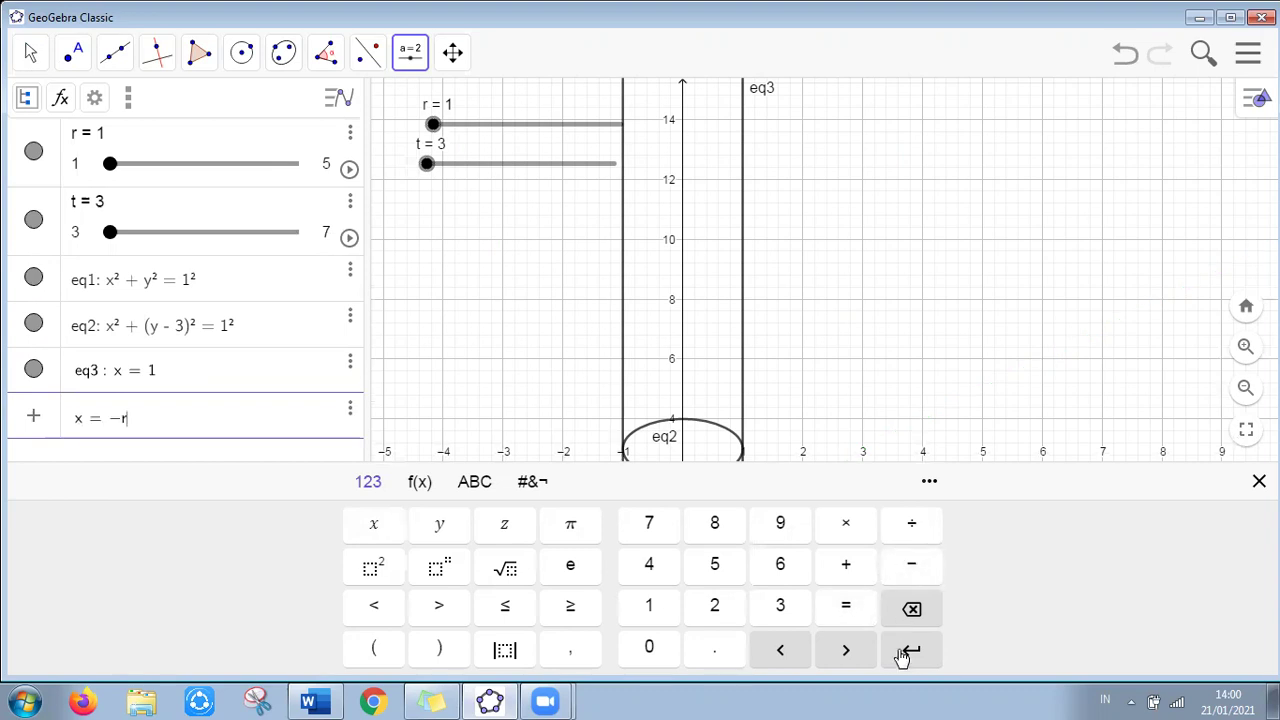
left_click(905, 652)
left_click(1259, 481)
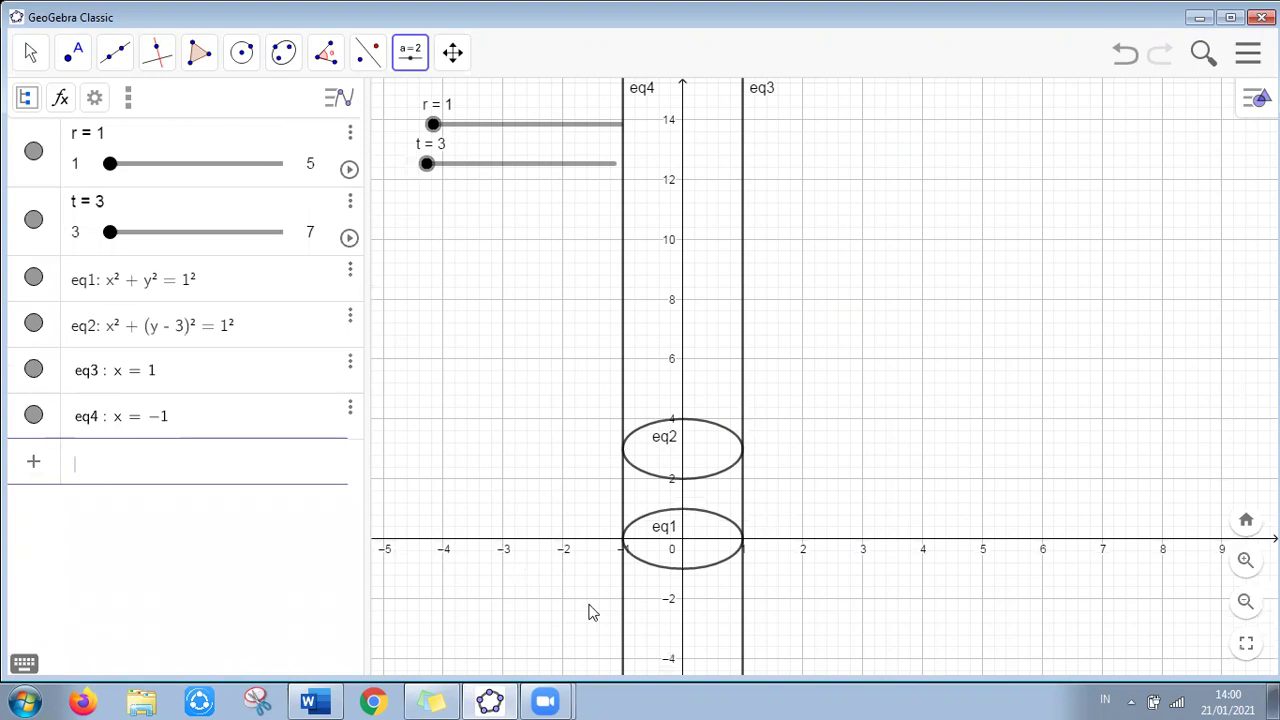
Place points A, B, C and D where the two curves touch the vertical lines, counterclockwise from the upper curve's left side
scroll(679, 535, "up", 5)
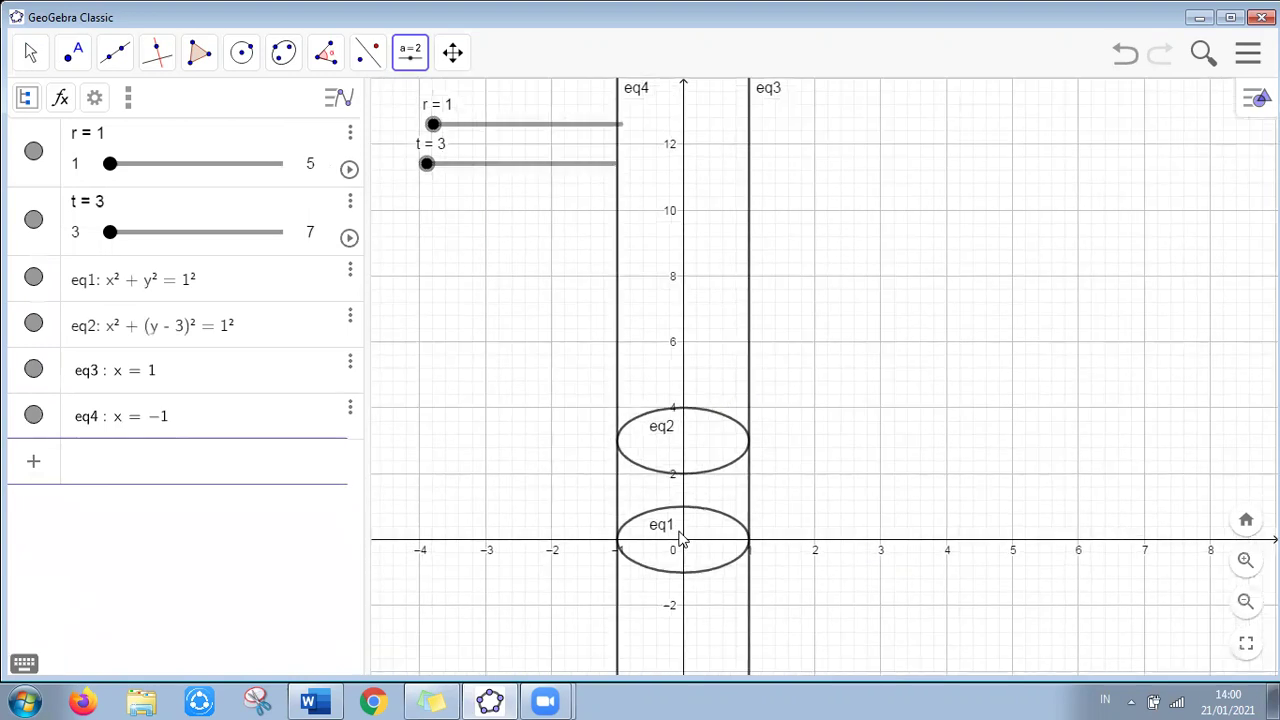
scroll(679, 535, "up", 3)
left_click(72, 52)
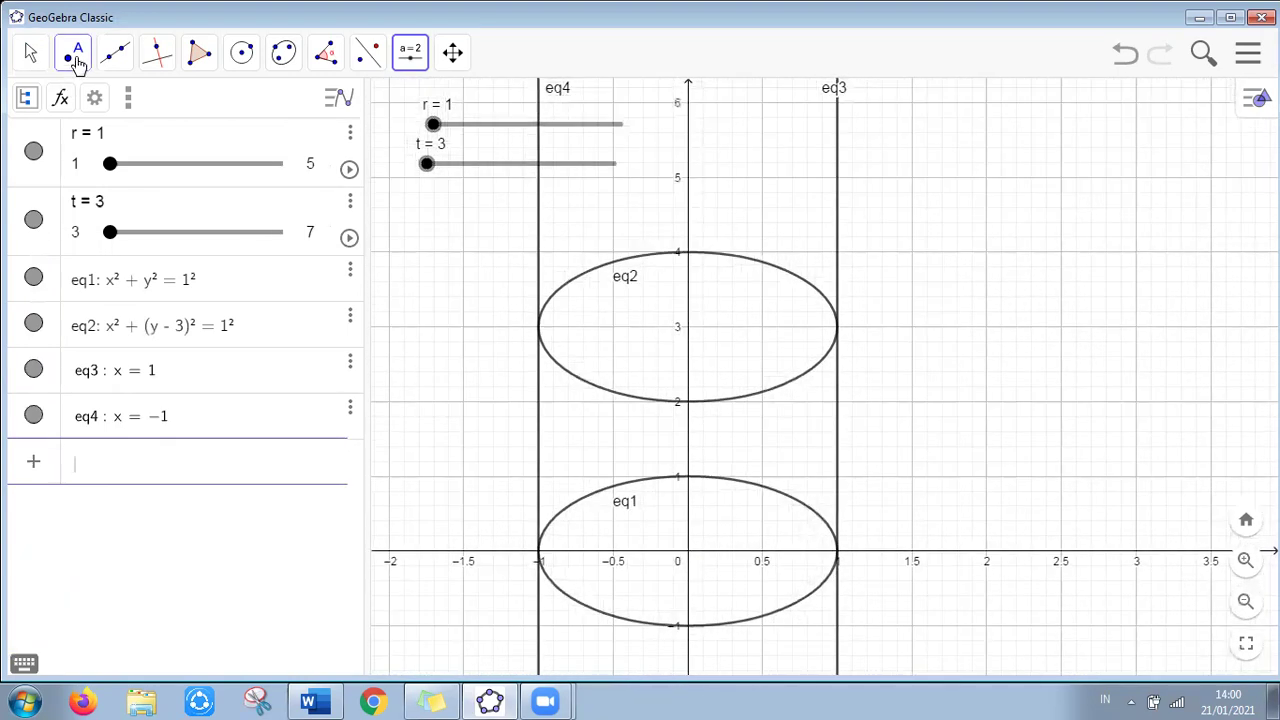
left_click(102, 107)
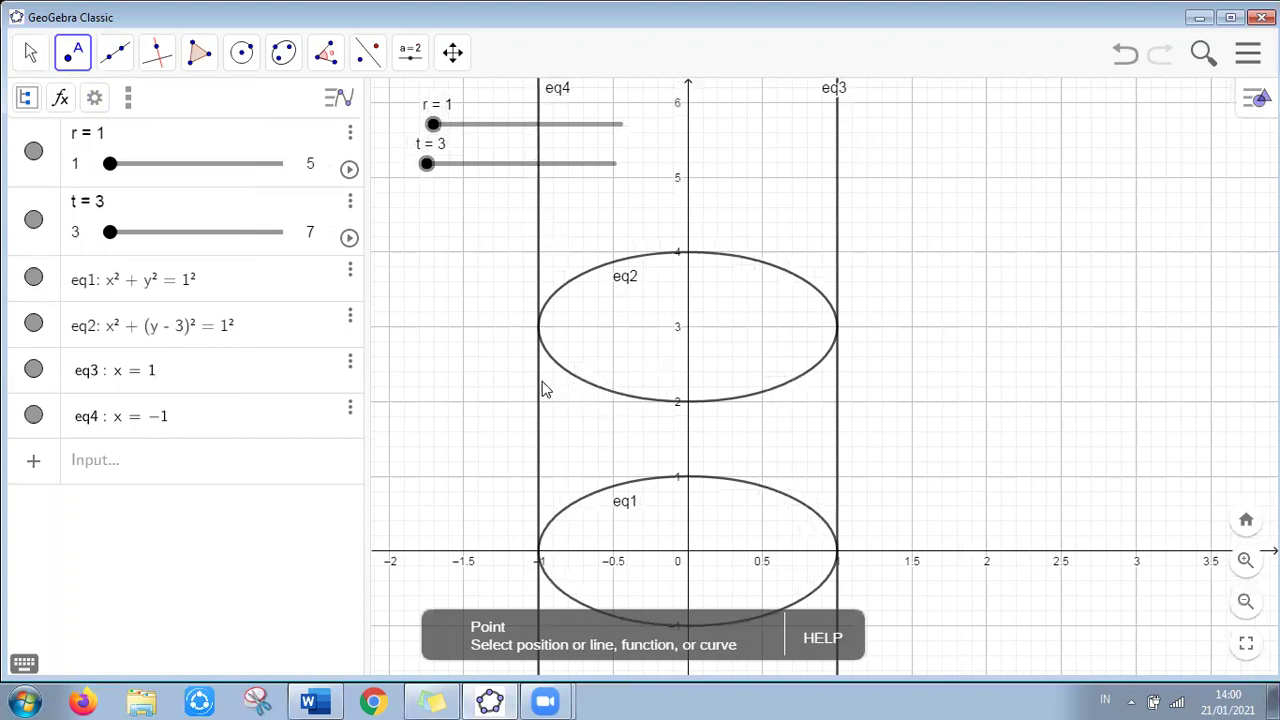
scroll(540, 375, "up", 2)
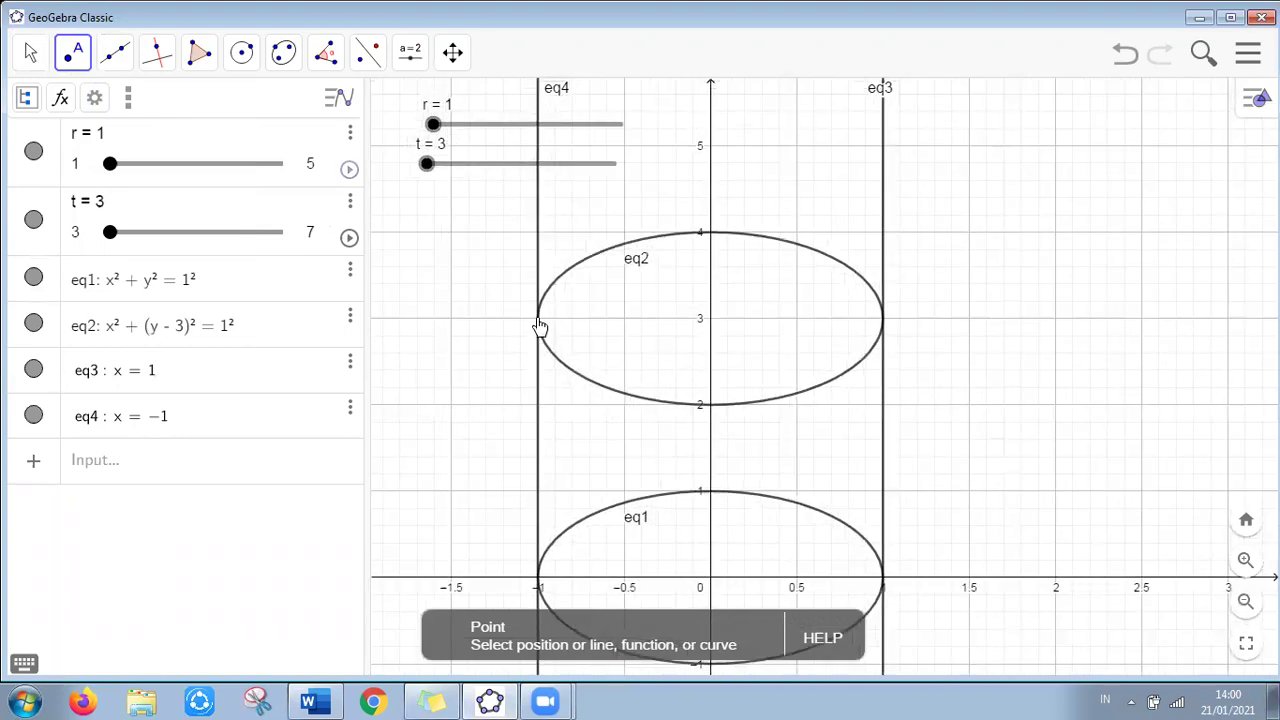
left_click(538, 320)
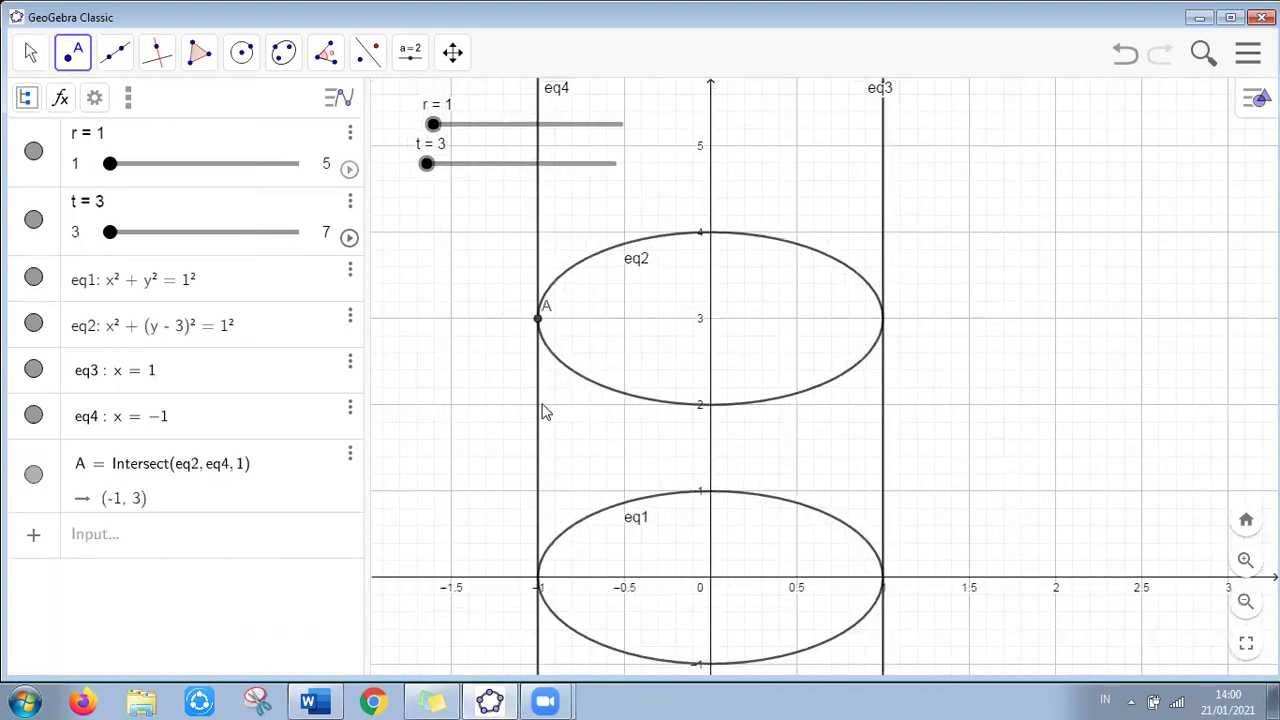
left_click(538, 579)
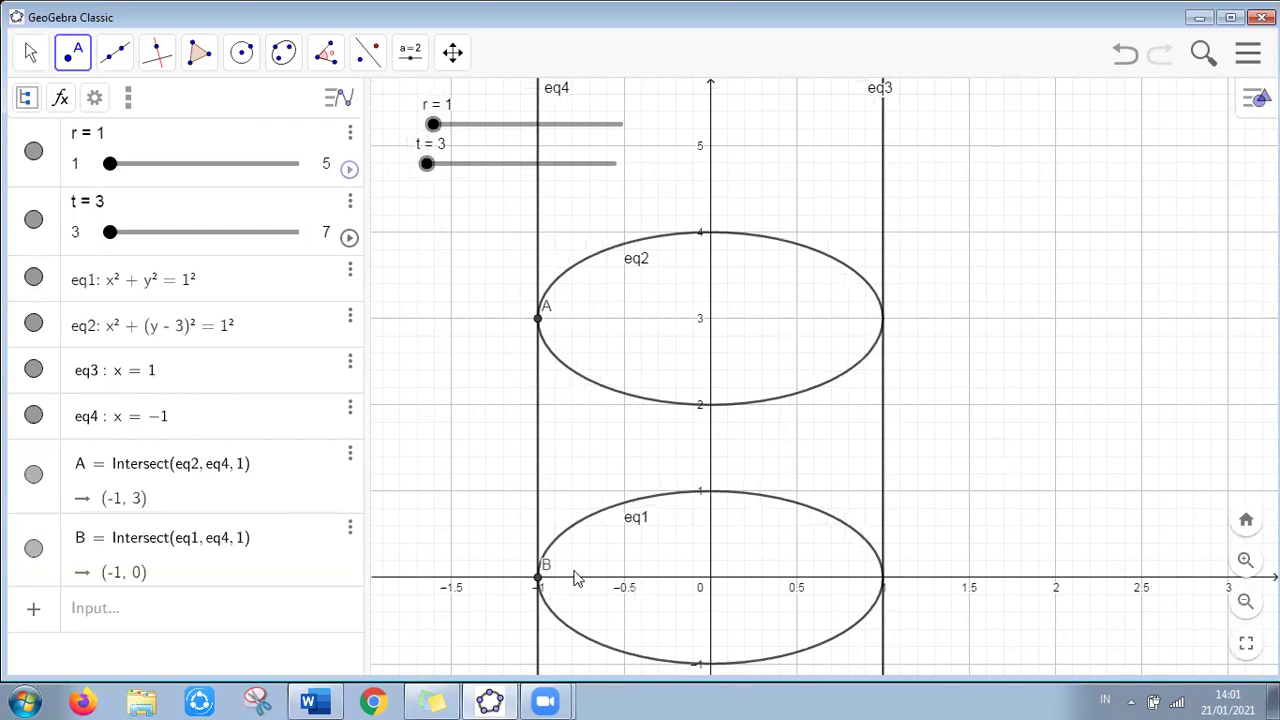
left_click(882, 579)
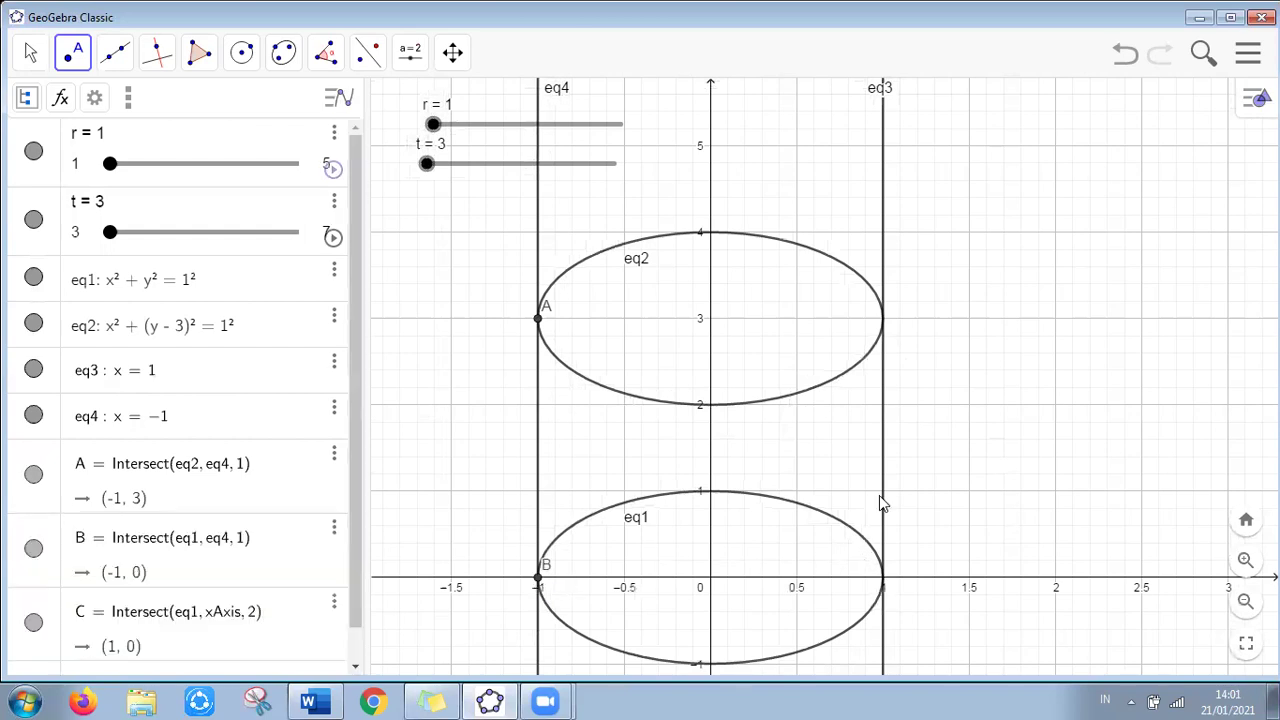
left_click(882, 320)
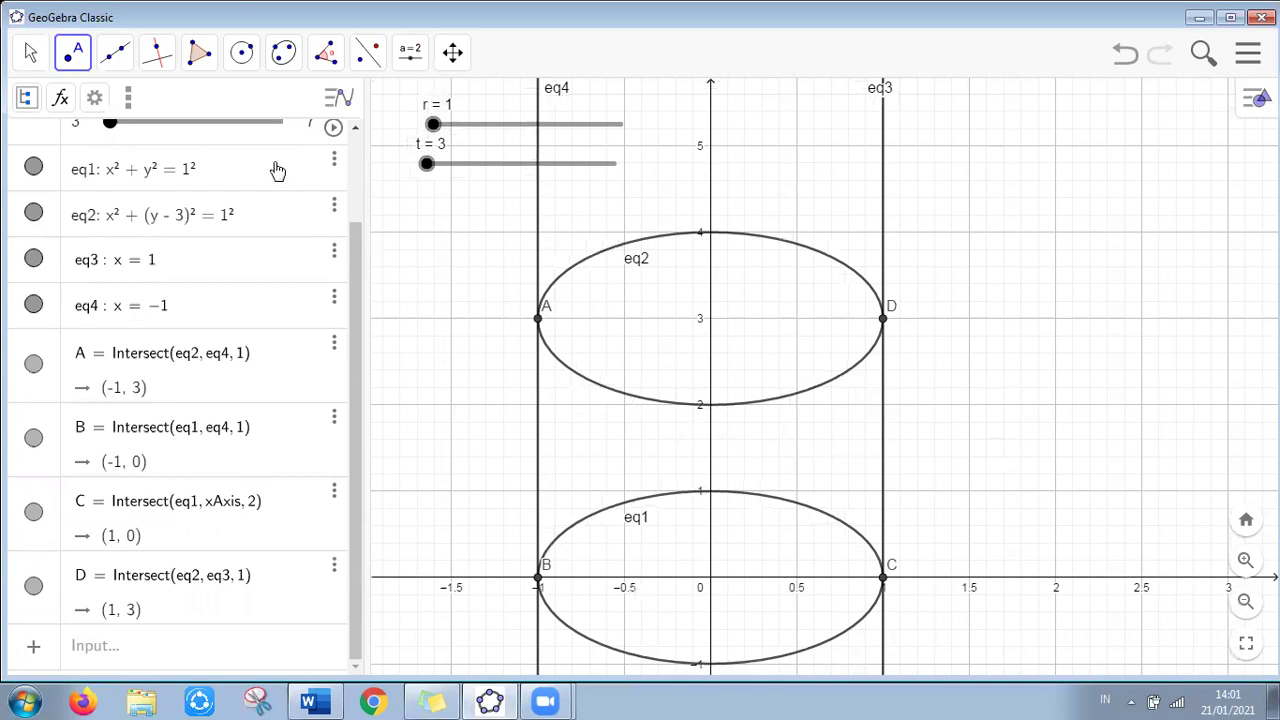
Draw segments AB and CD as the cylinder's two sides
left_click(113, 54)
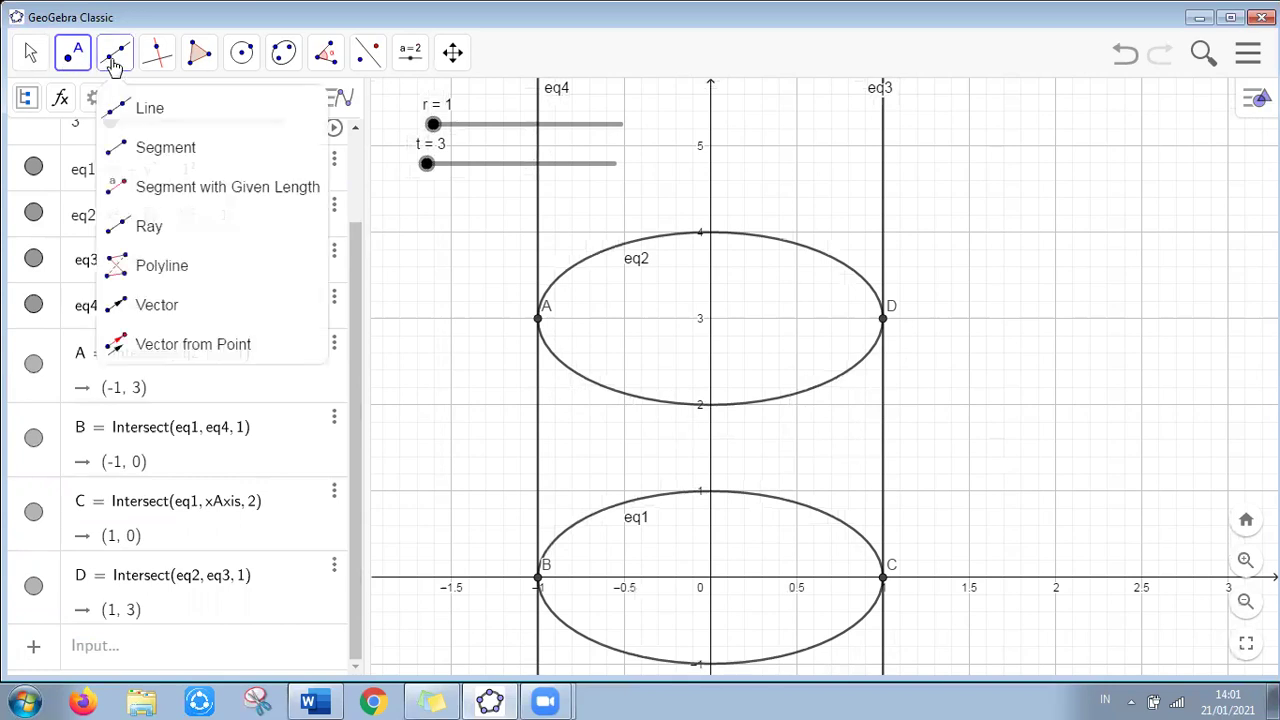
left_click(163, 152)
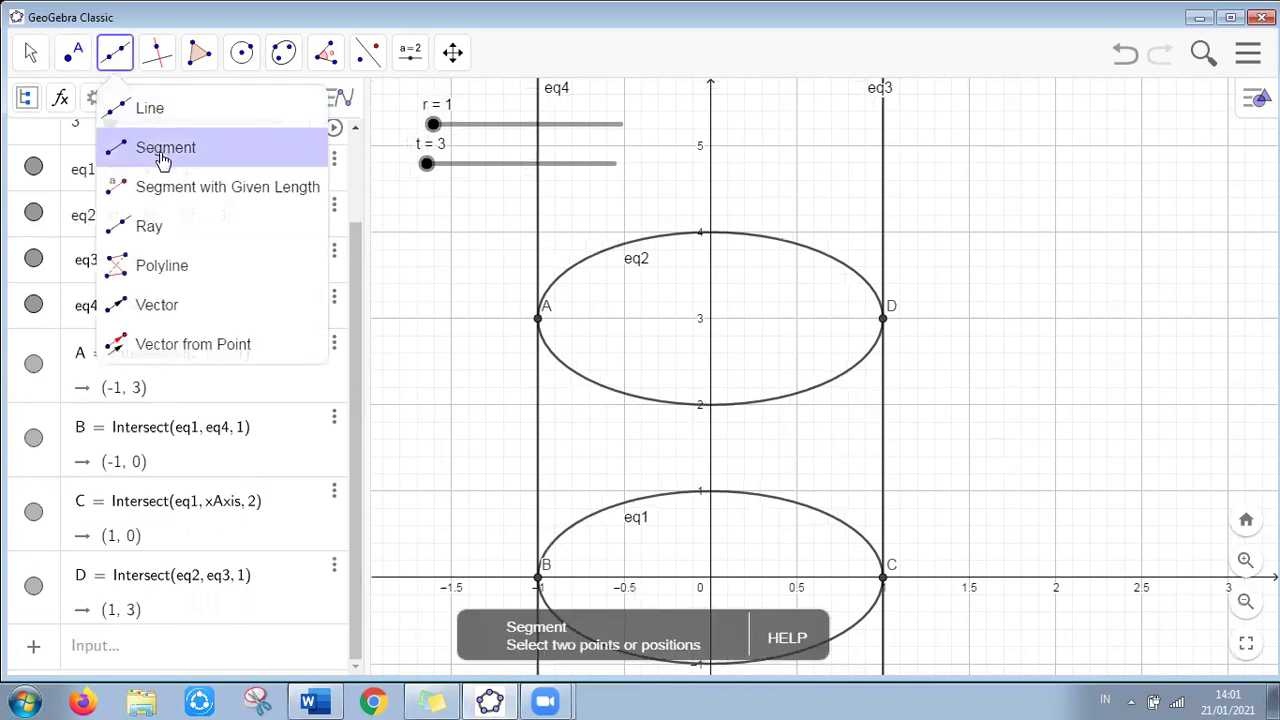
left_click(540, 320)
left_click(539, 580)
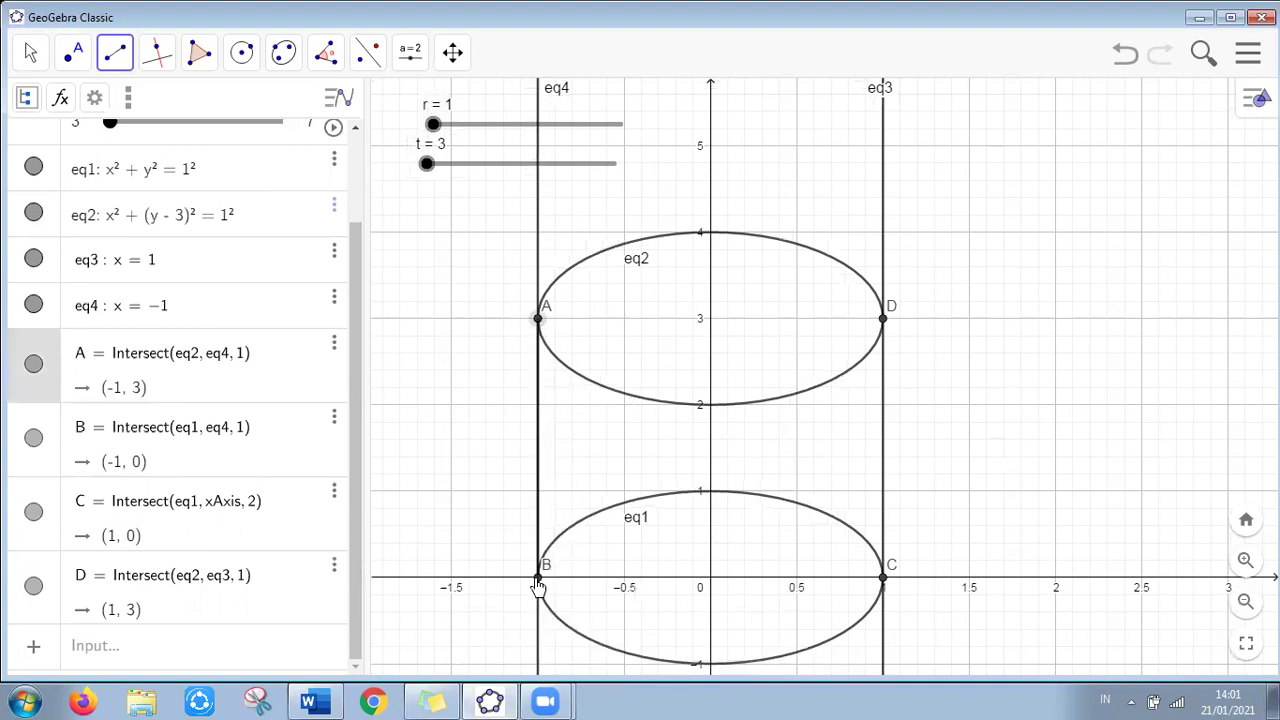
left_click(883, 580)
left_click(881, 322)
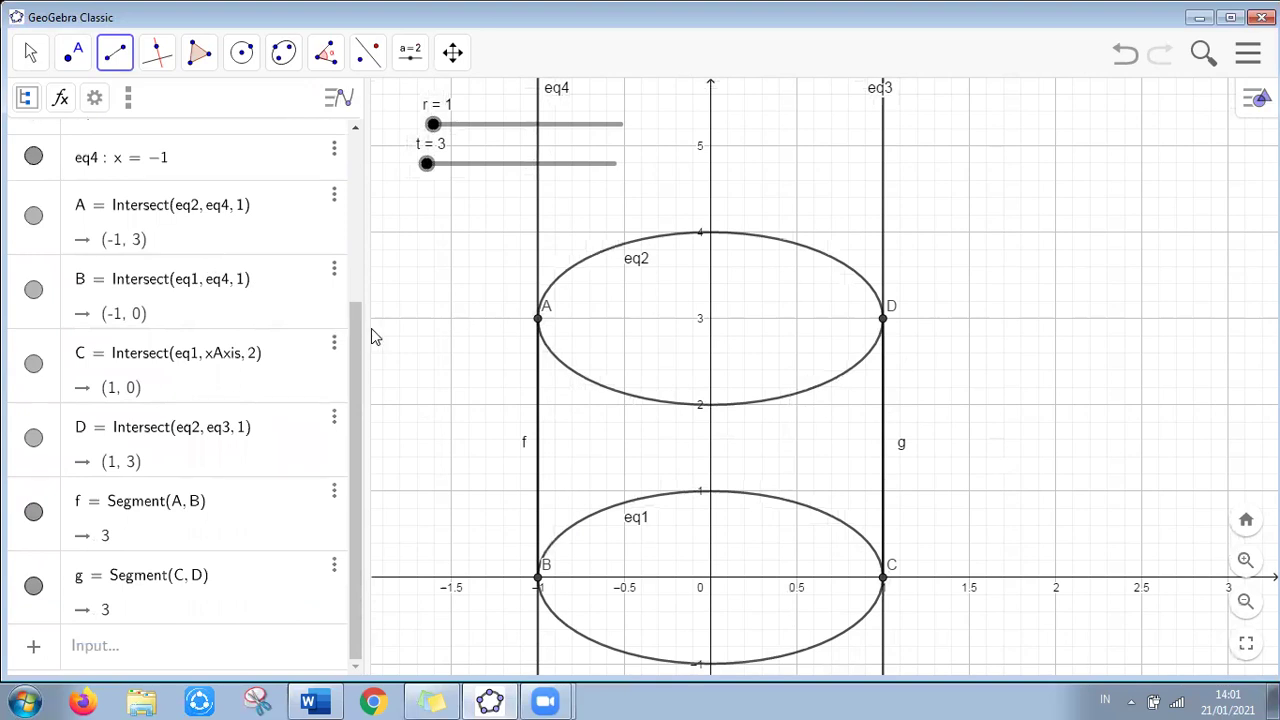
Hide the two vertical lines x = r and x = −r
scroll(354, 249, "up", 5)
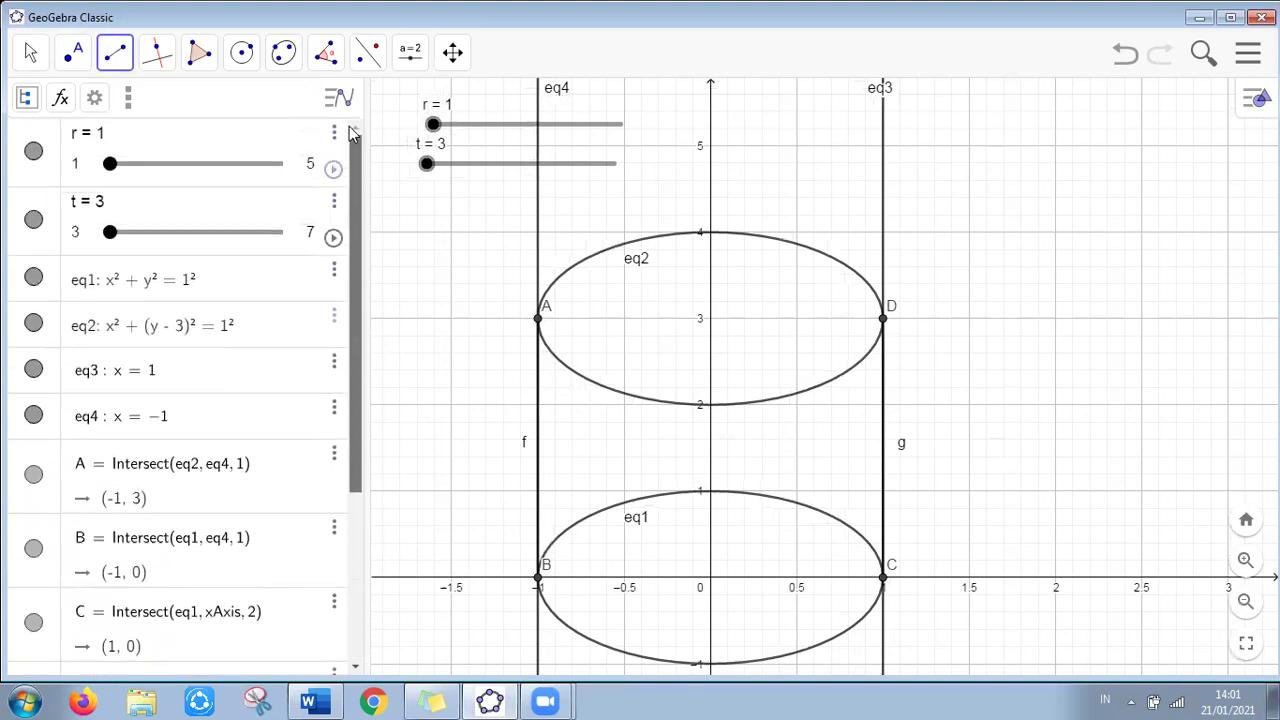
left_click(33, 369)
left_click(33, 414)
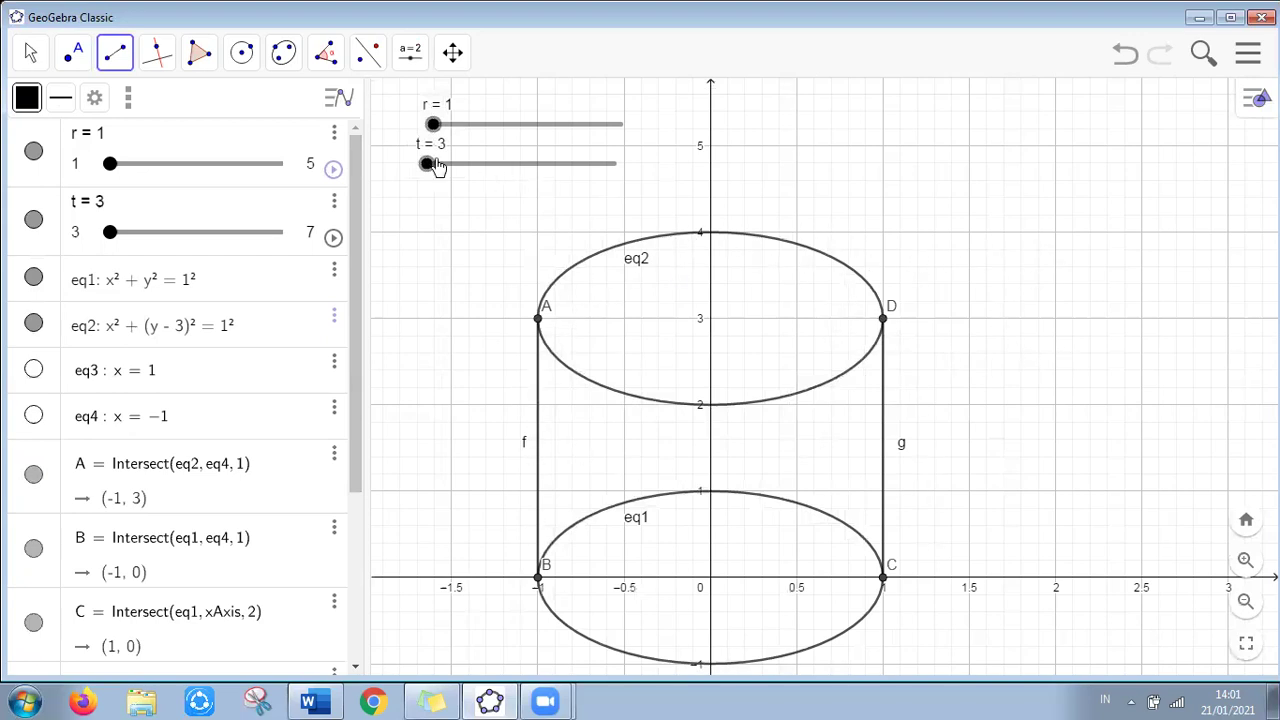
Start animating sliders r and t, with the animation speed at 2× for r and 4× for t
mouse_move(427, 165)
left_mouse_down()
mouse_move(557, 171)
mouse_move(417, 177)
left_mouse_up()
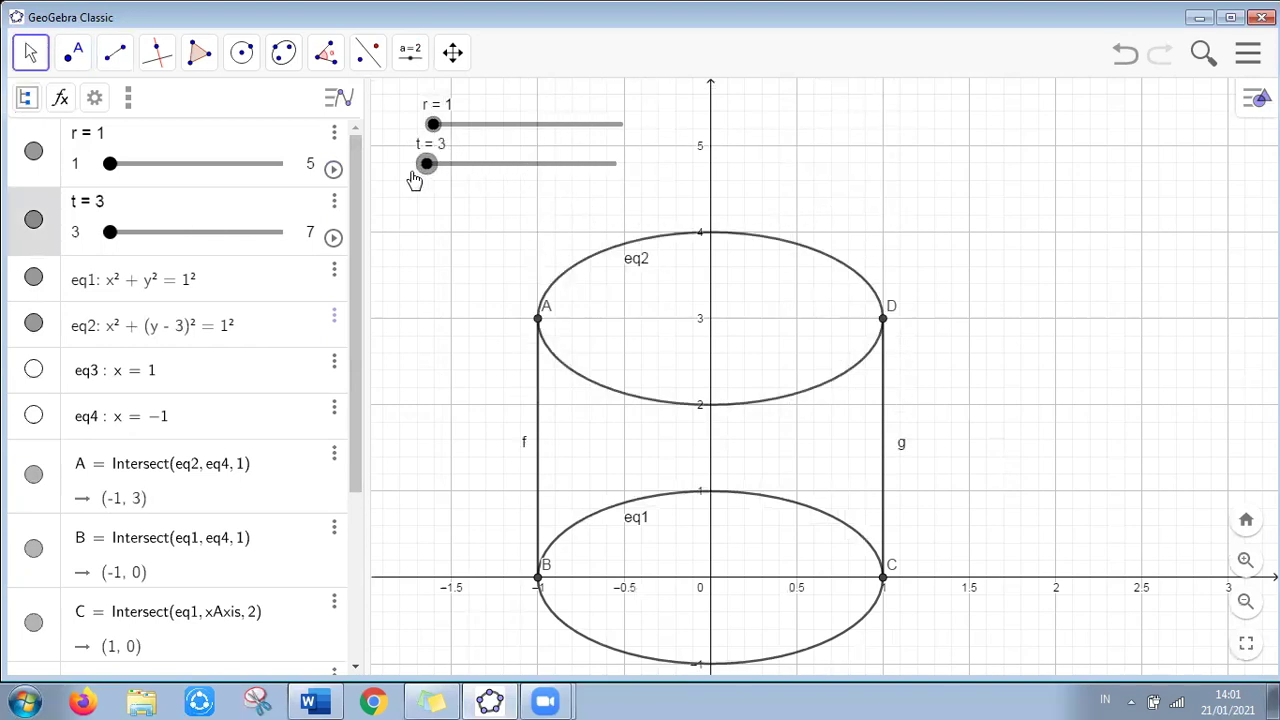
left_click(330, 171)
left_click(333, 169)
left_click(333, 237)
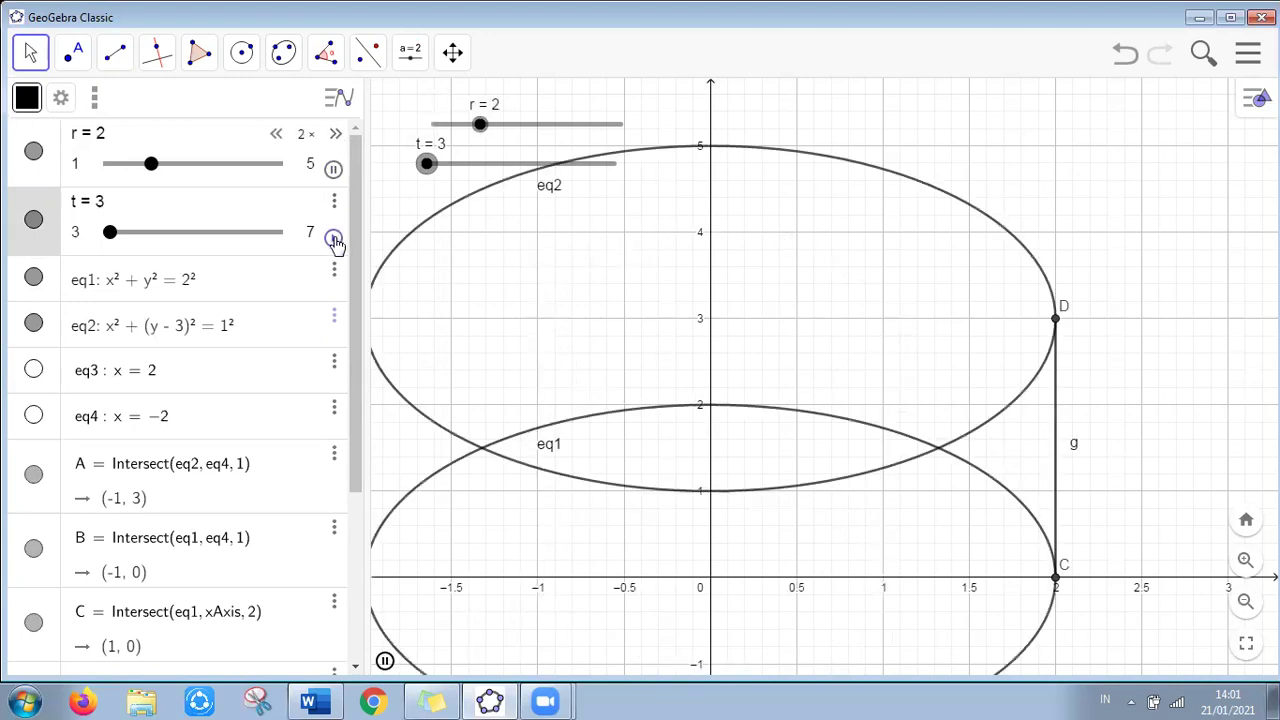
left_click(335, 203)
left_click(335, 203)
left_click(335, 203)
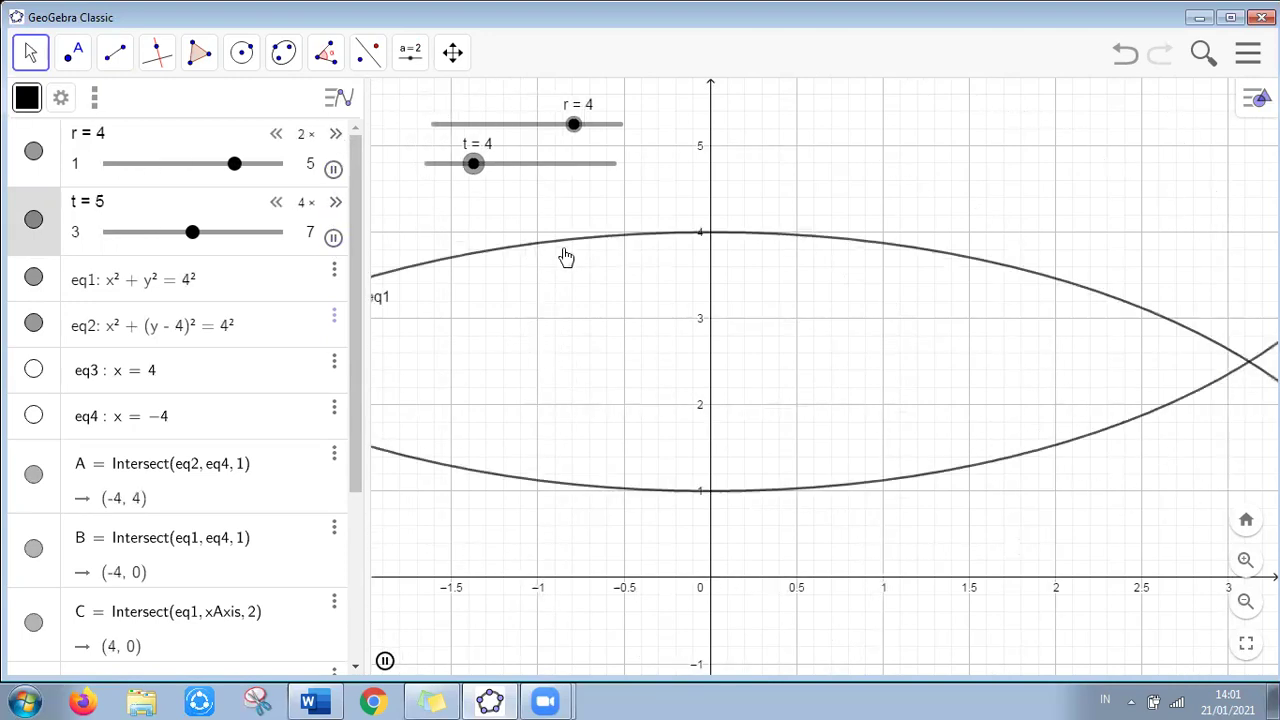
Stop the animation of sliders t and r with the whole cylinder in view
scroll(565, 255, "down", 5)
scroll(565, 255, "down", 1)
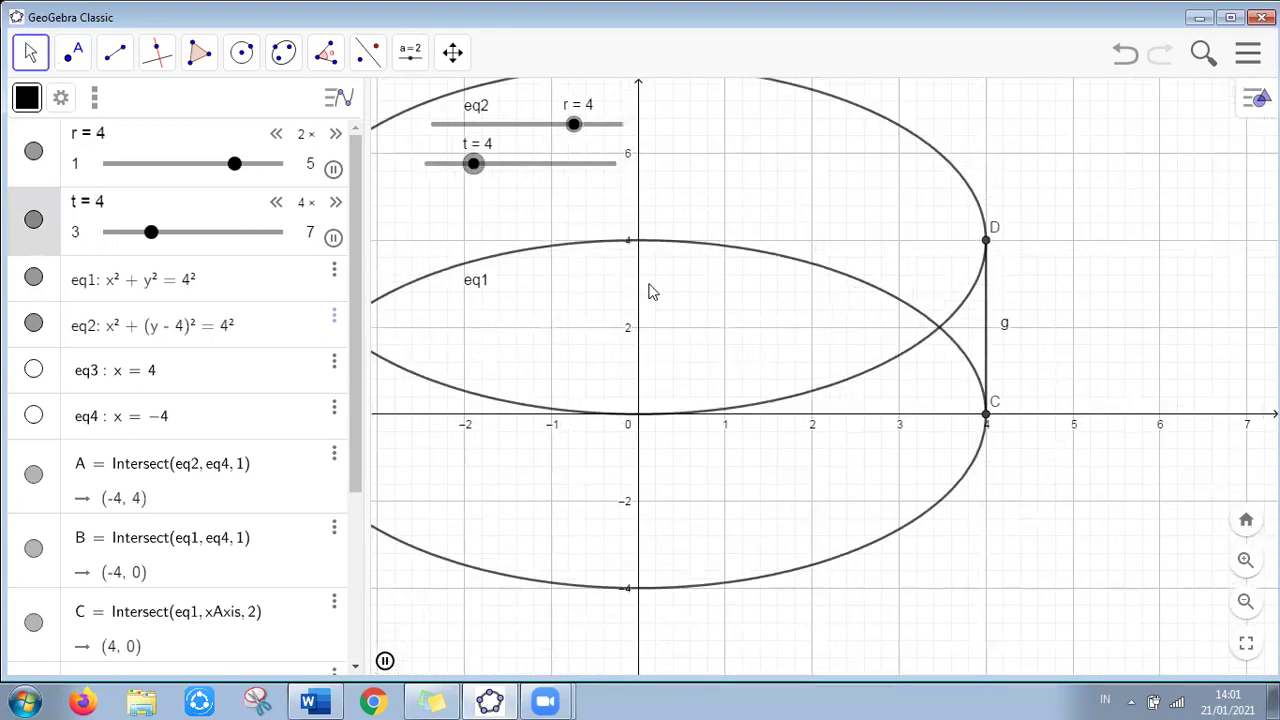
left_click(334, 238)
left_click(333, 172)
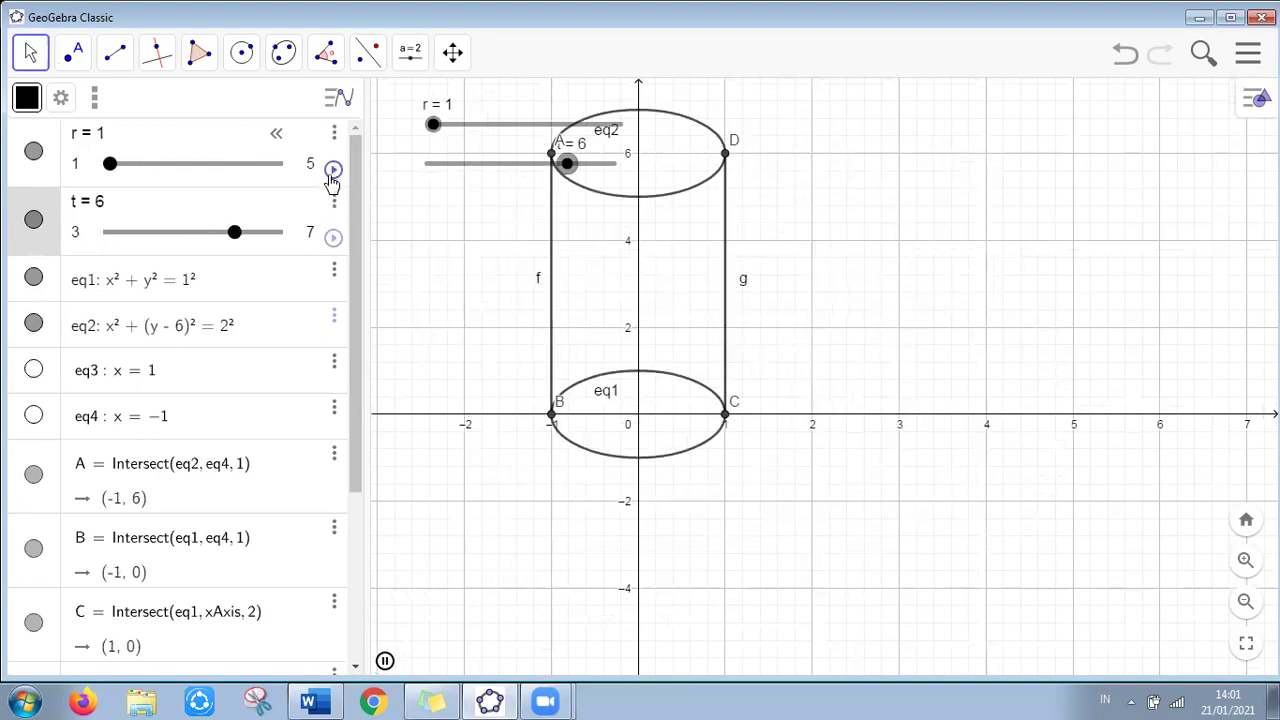
Switch to the Word module and read the first example in the section "Membuat Kubus 3D"
left_click(308, 702)
scroll(423, 460, "down", 15)
scroll(423, 463, "down", 10)
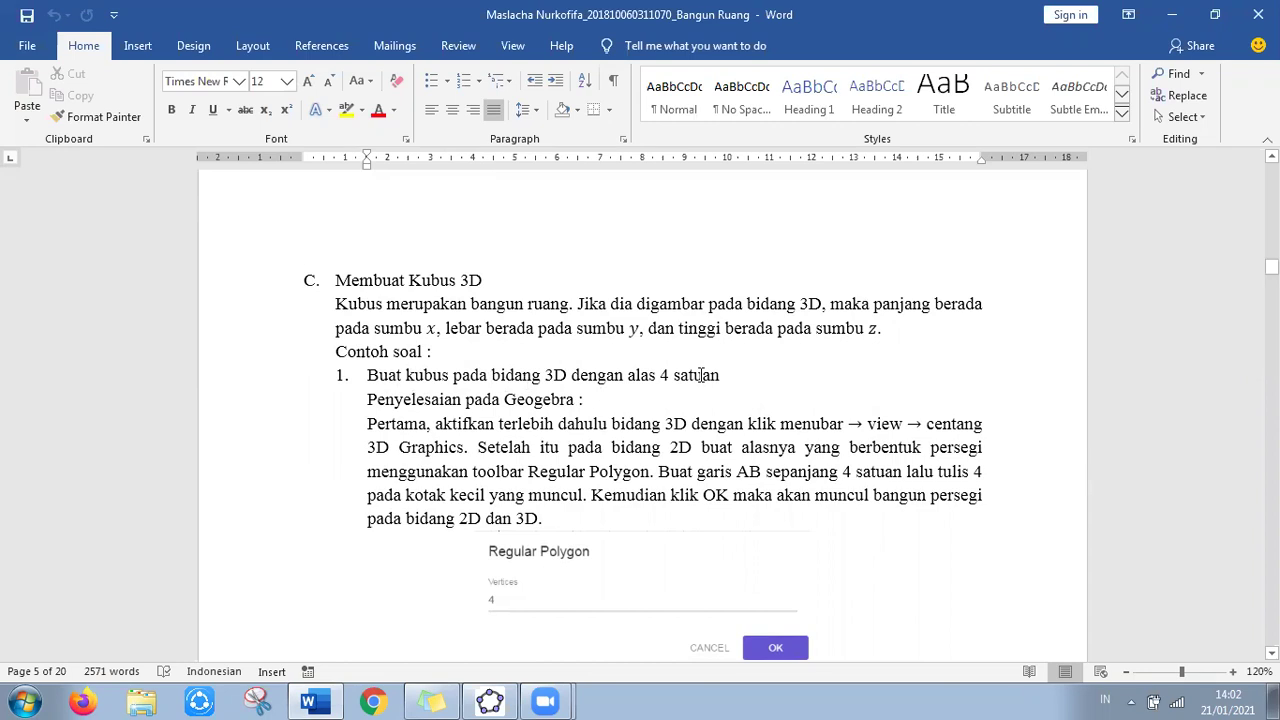
Return to GeoGebra and delete the whole cylinder construction, including its sliders
left_click(489, 699)
left_click_drag(399, 87, 840, 514)
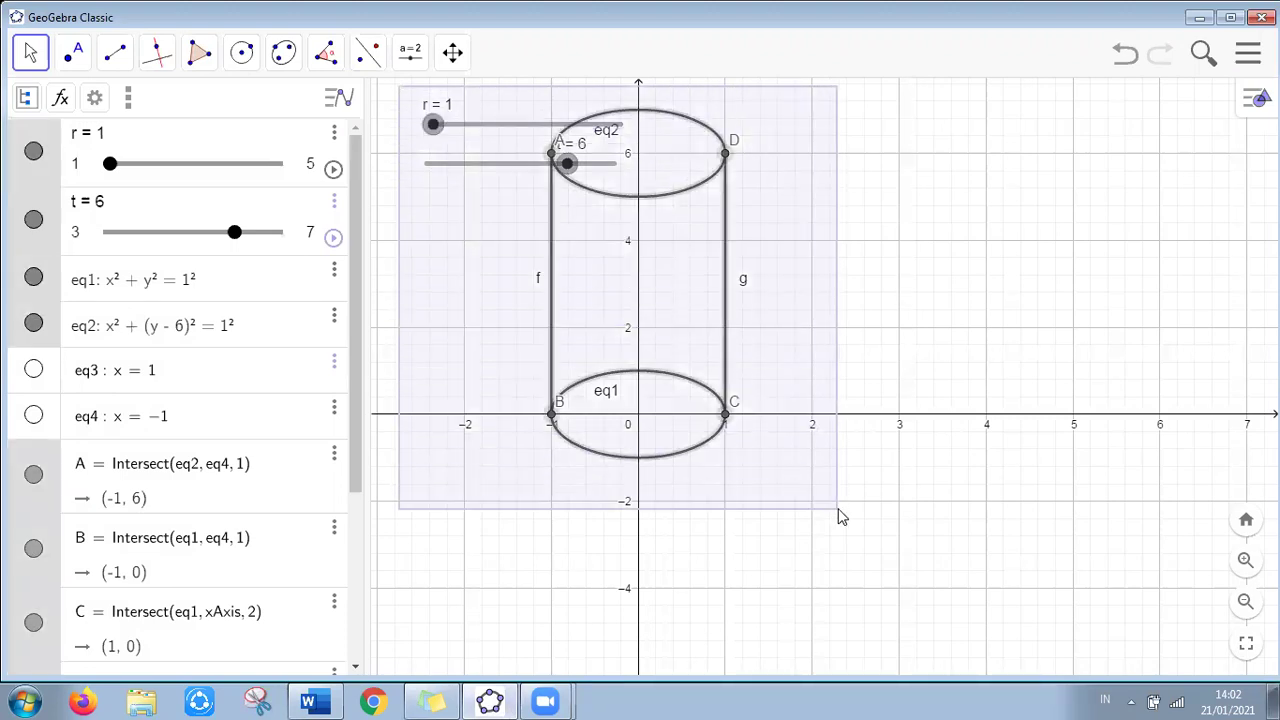
key("Delete")
Set the graphics view's xAxis : yAxis ratio to 1 : 1 and close the settings
right_click(650, 320)
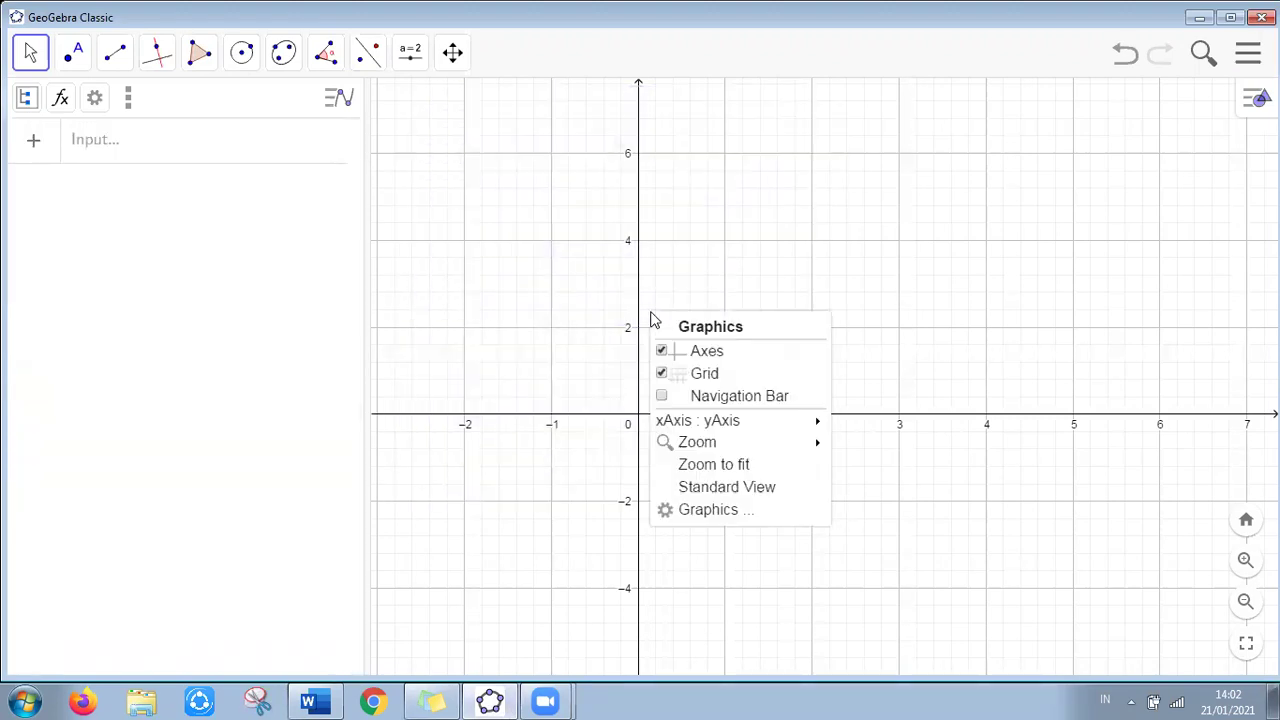
left_click(694, 510)
left_click(1066, 335)
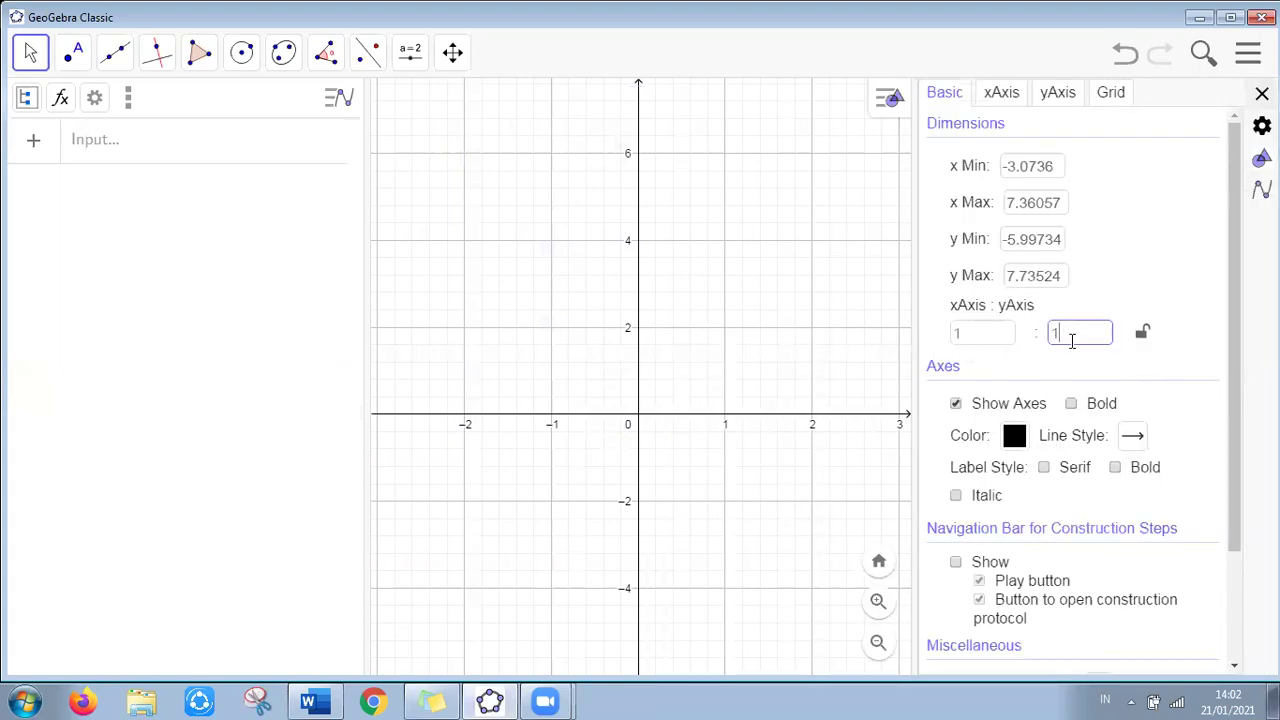
key("Return")
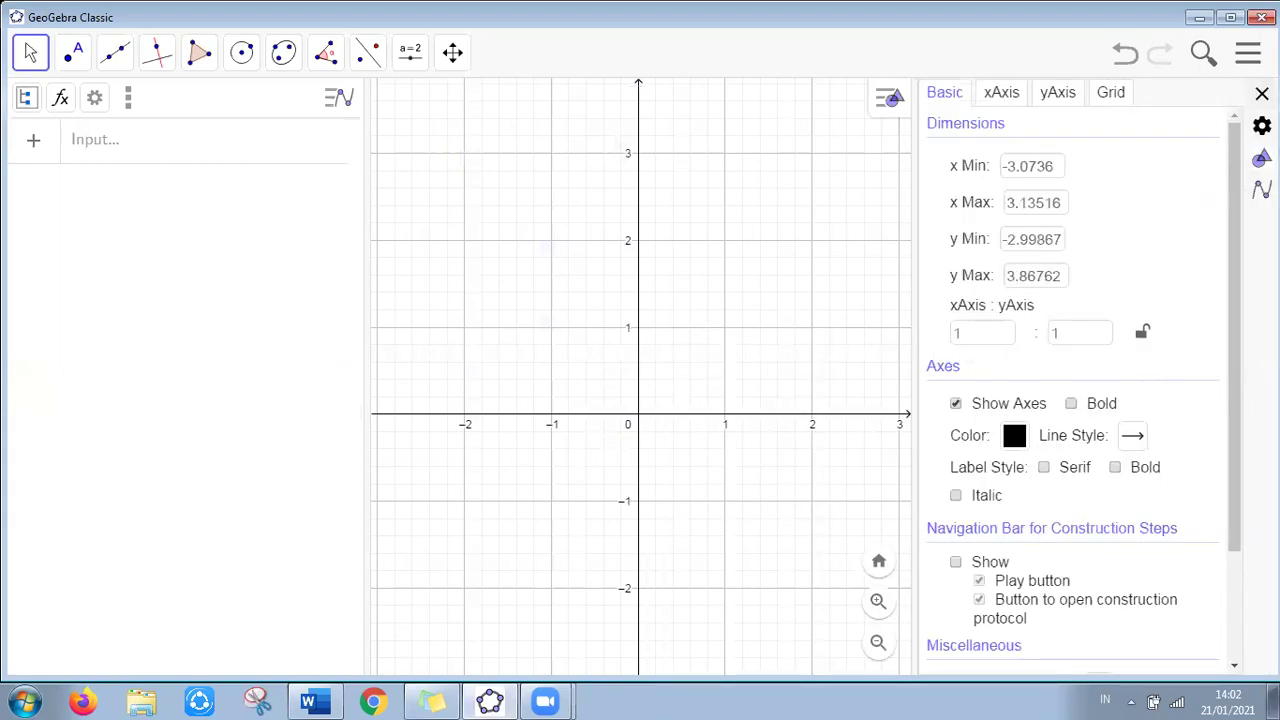
left_click(1262, 93)
Show the 3D Graphics view beside the 2D graphics view
left_click(1252, 106)
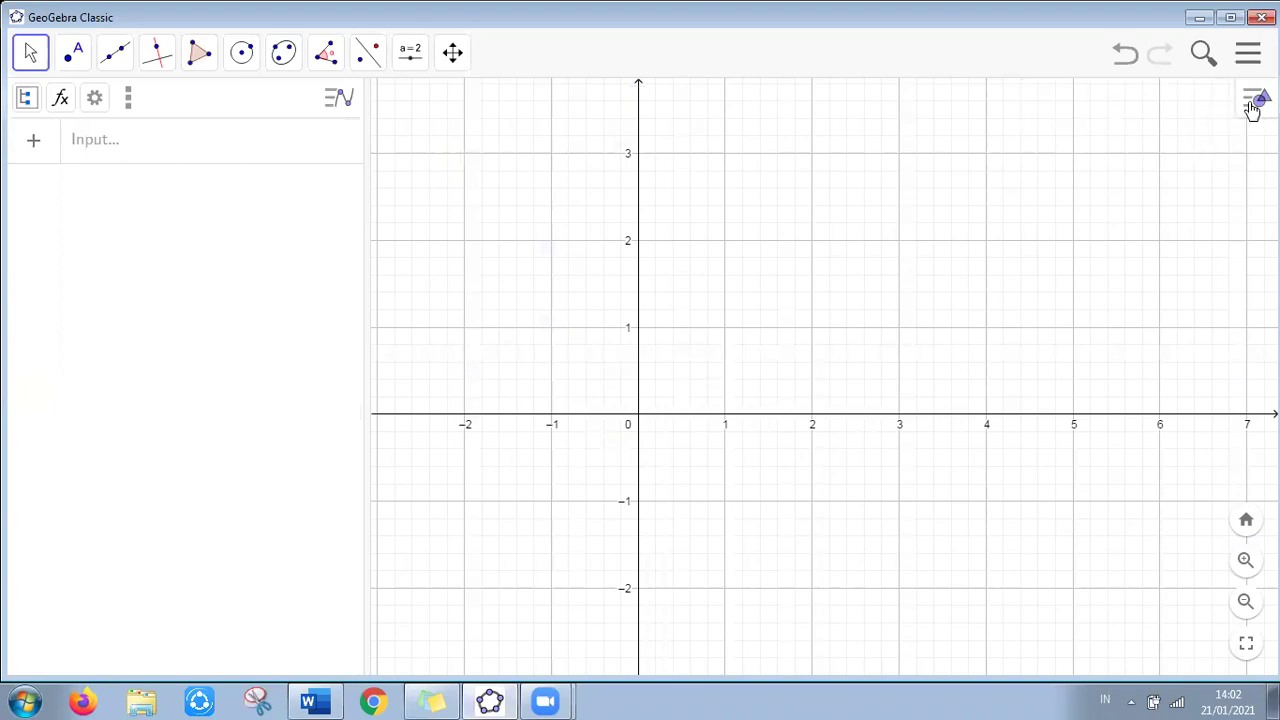
left_click(1252, 106)
left_click(1212, 110)
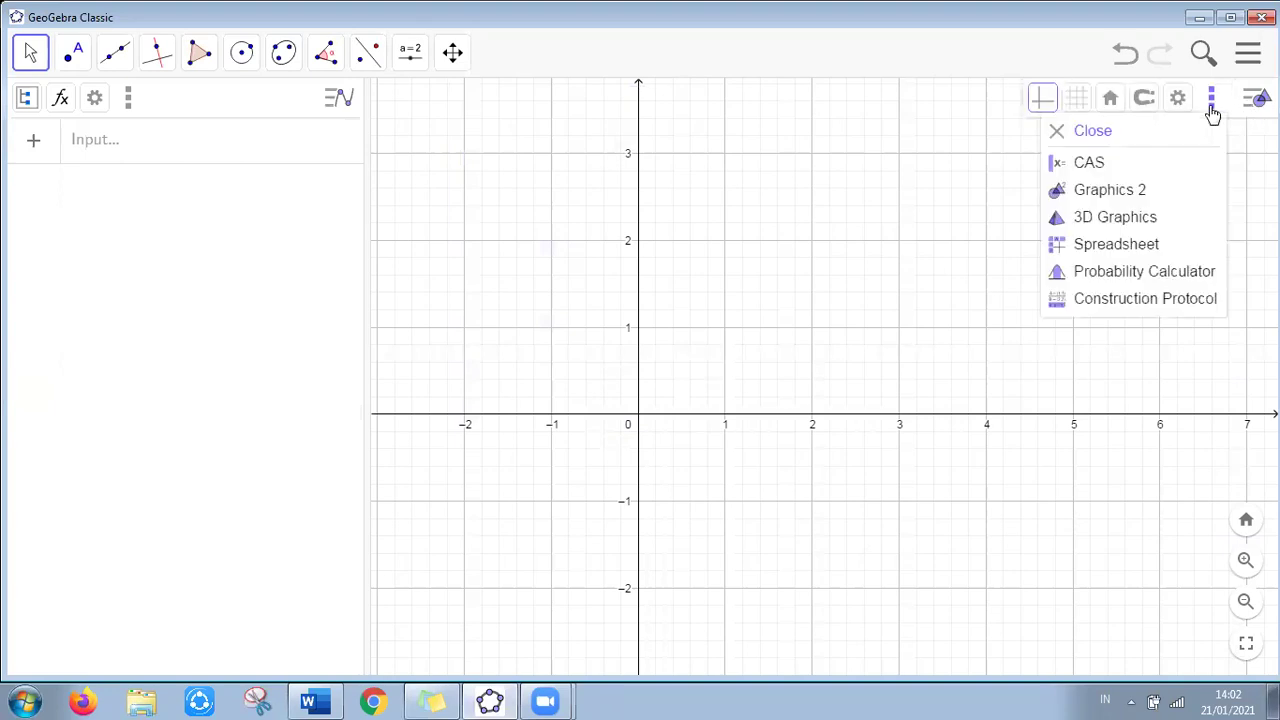
left_click(1100, 222)
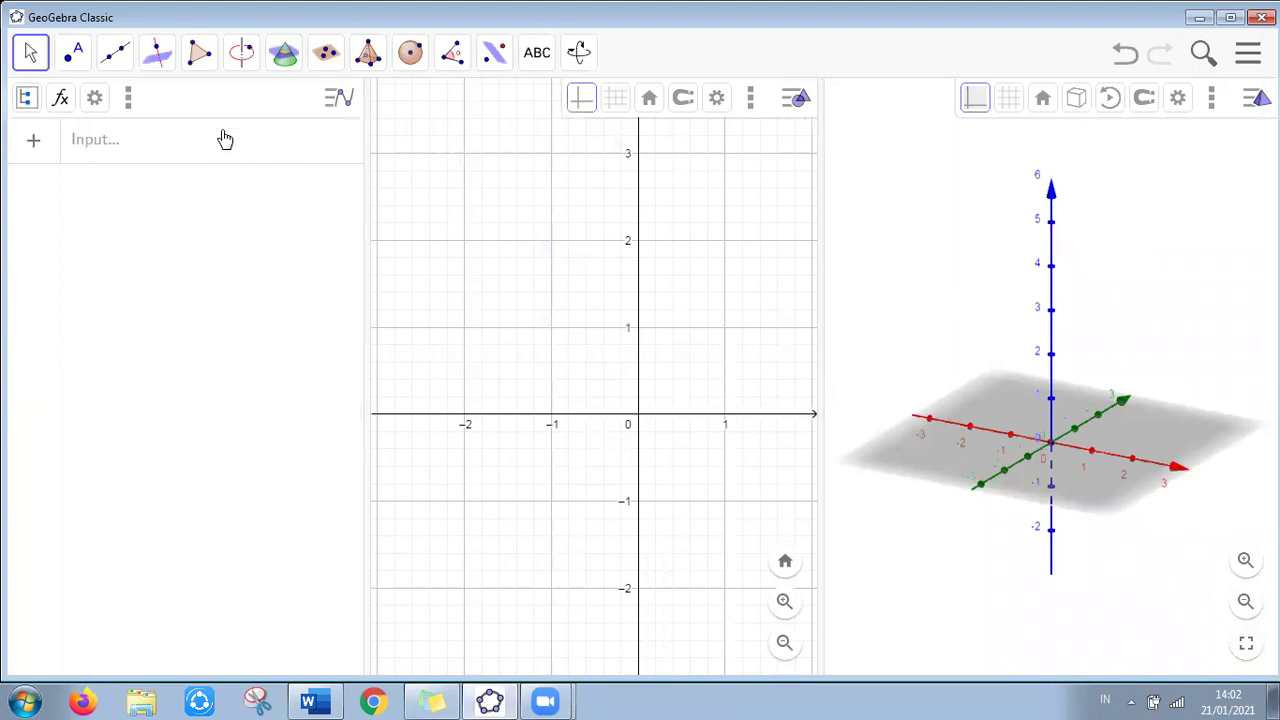
Activate the Regular Polygon tool for the 2D view, with more of the positive x-axis in sight
left_click(423, 151)
left_click(200, 58)
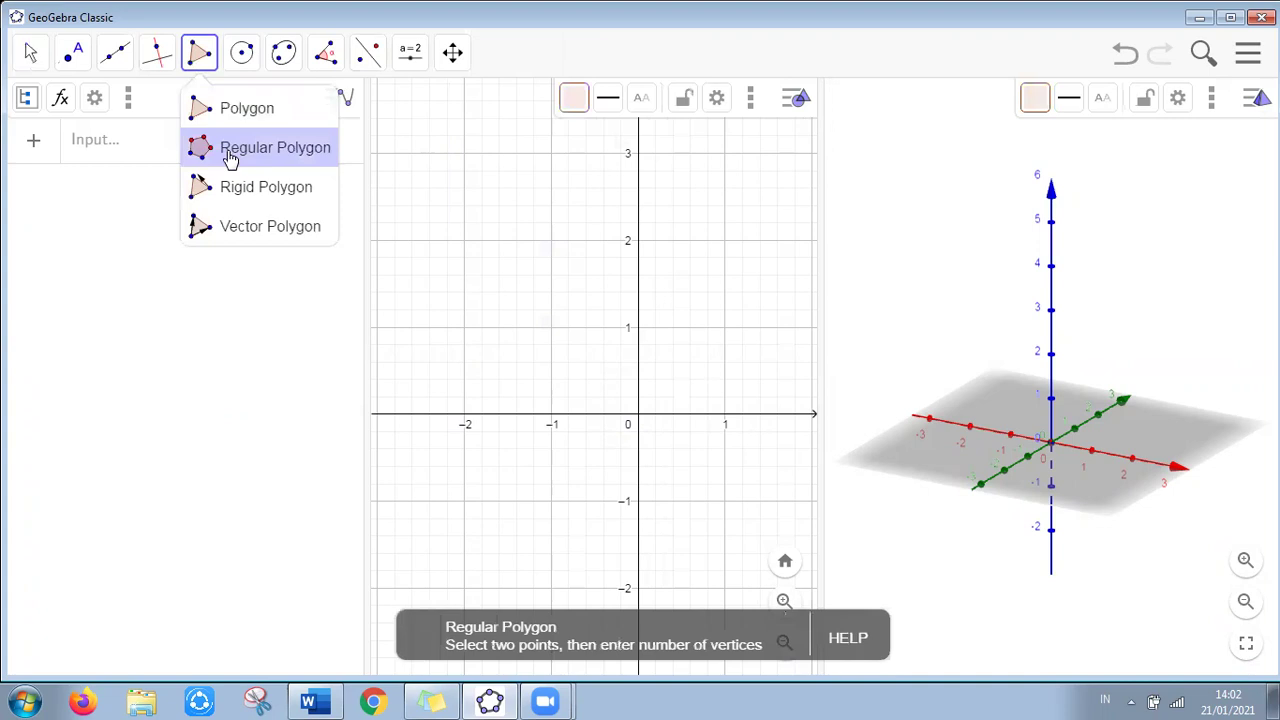
left_click(229, 150)
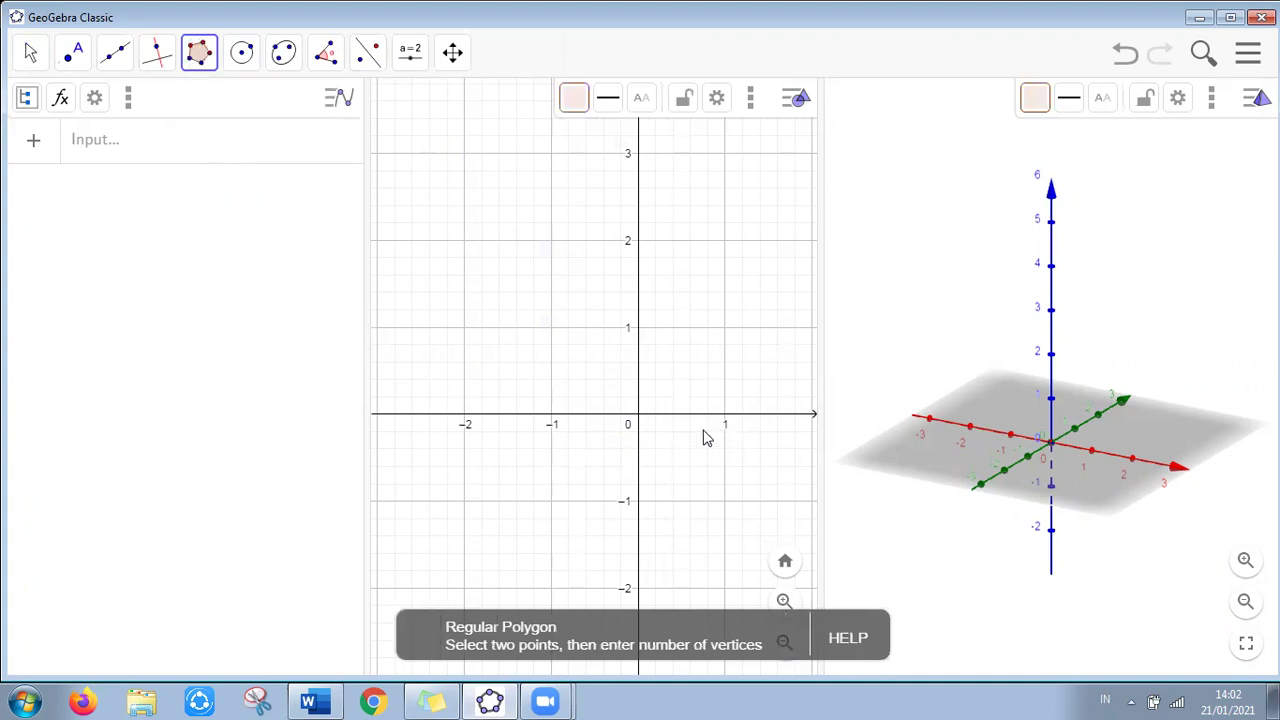
left_click(29, 52)
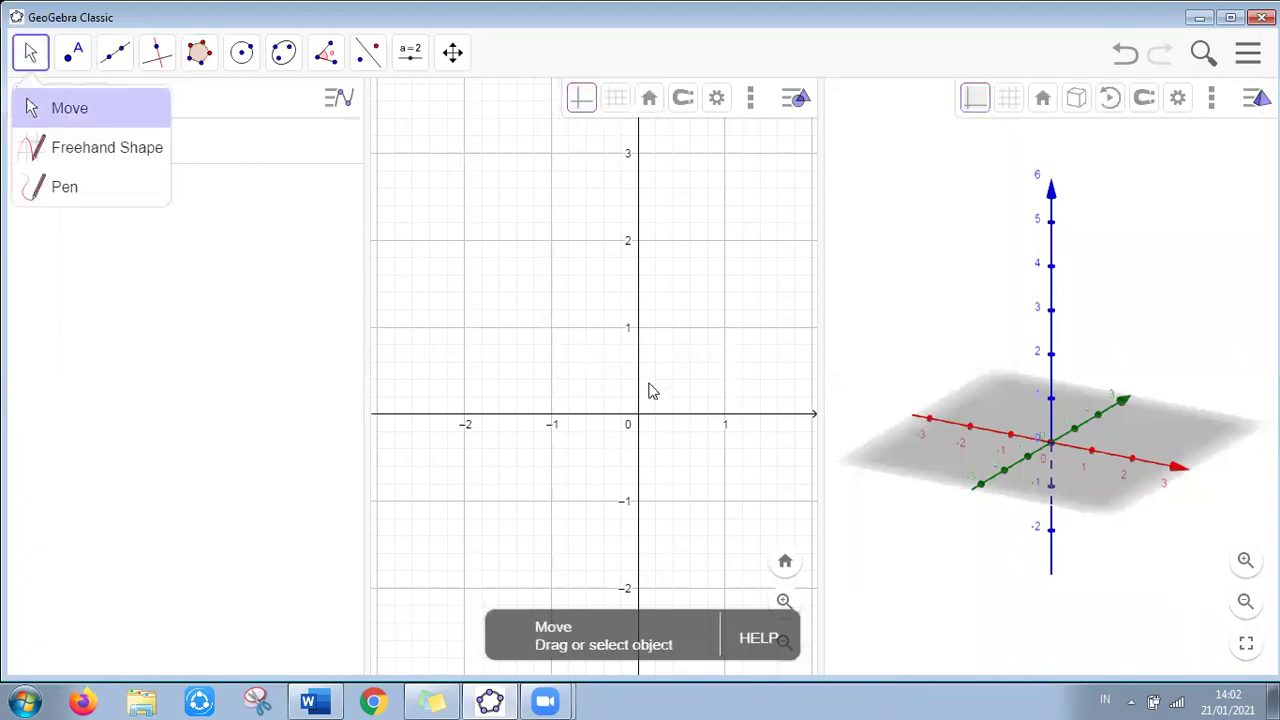
left_click_drag(674, 402, 515, 402)
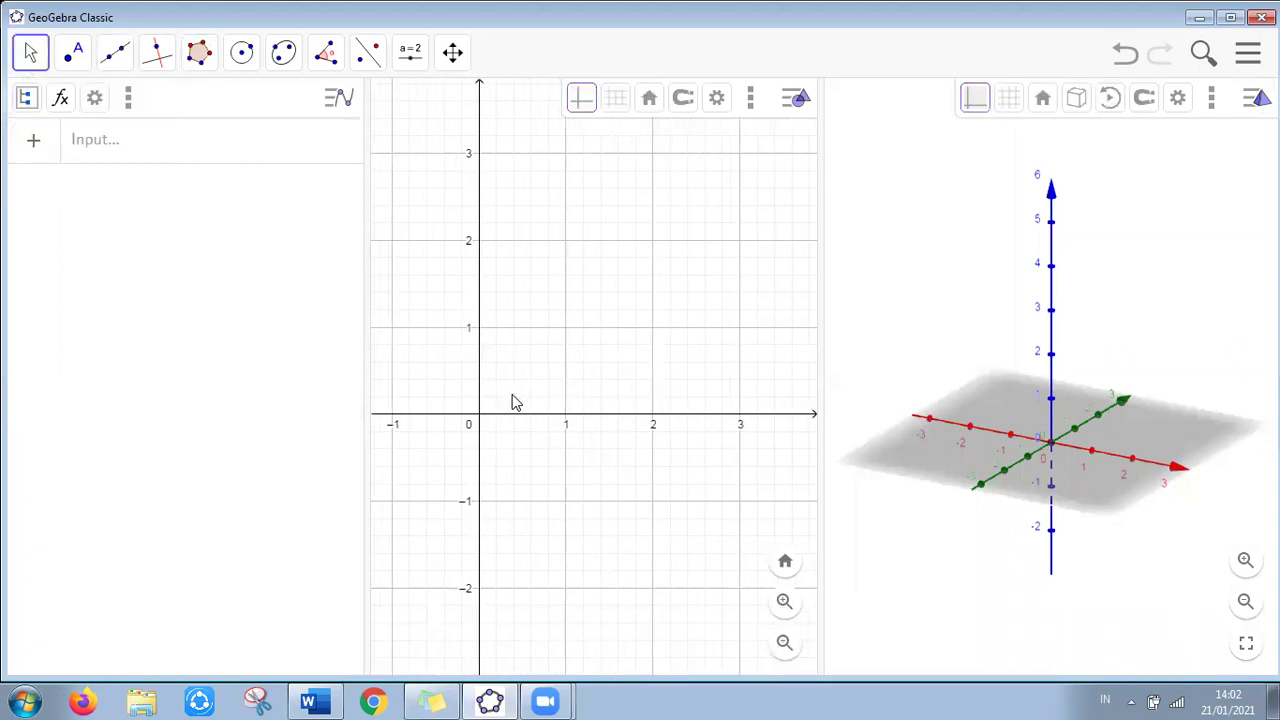
left_click(210, 58)
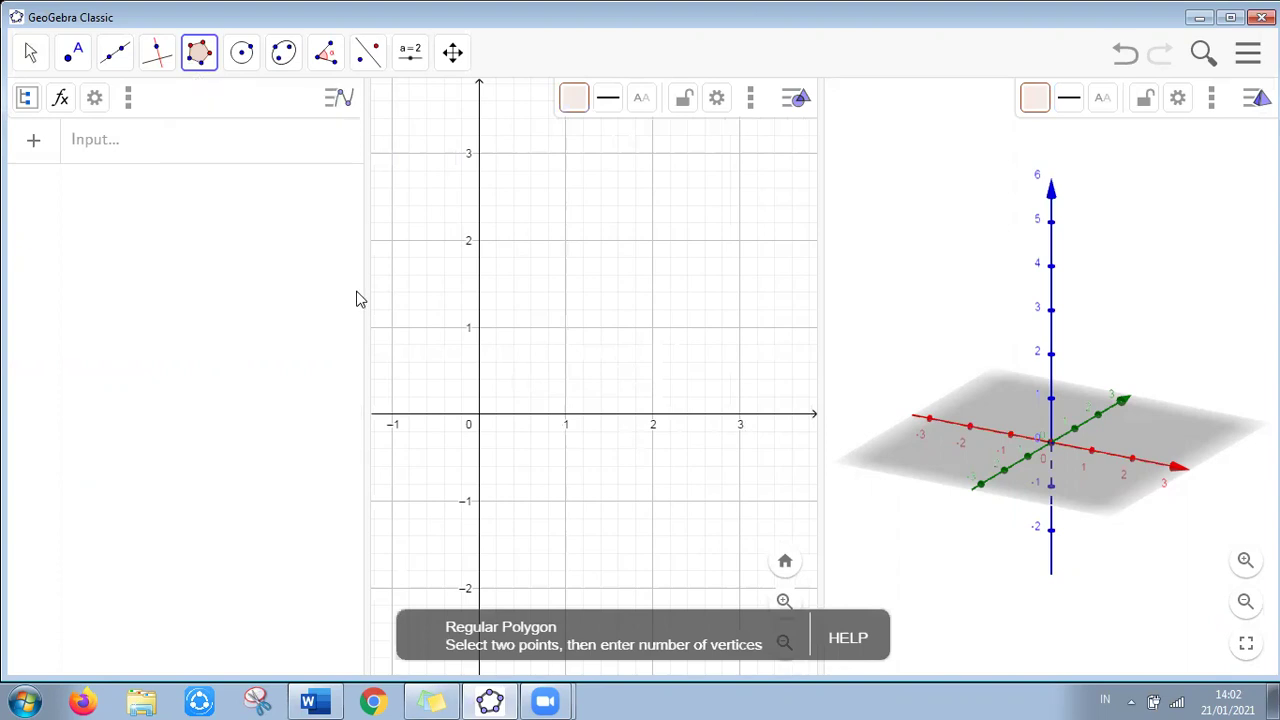
left_click(480, 424)
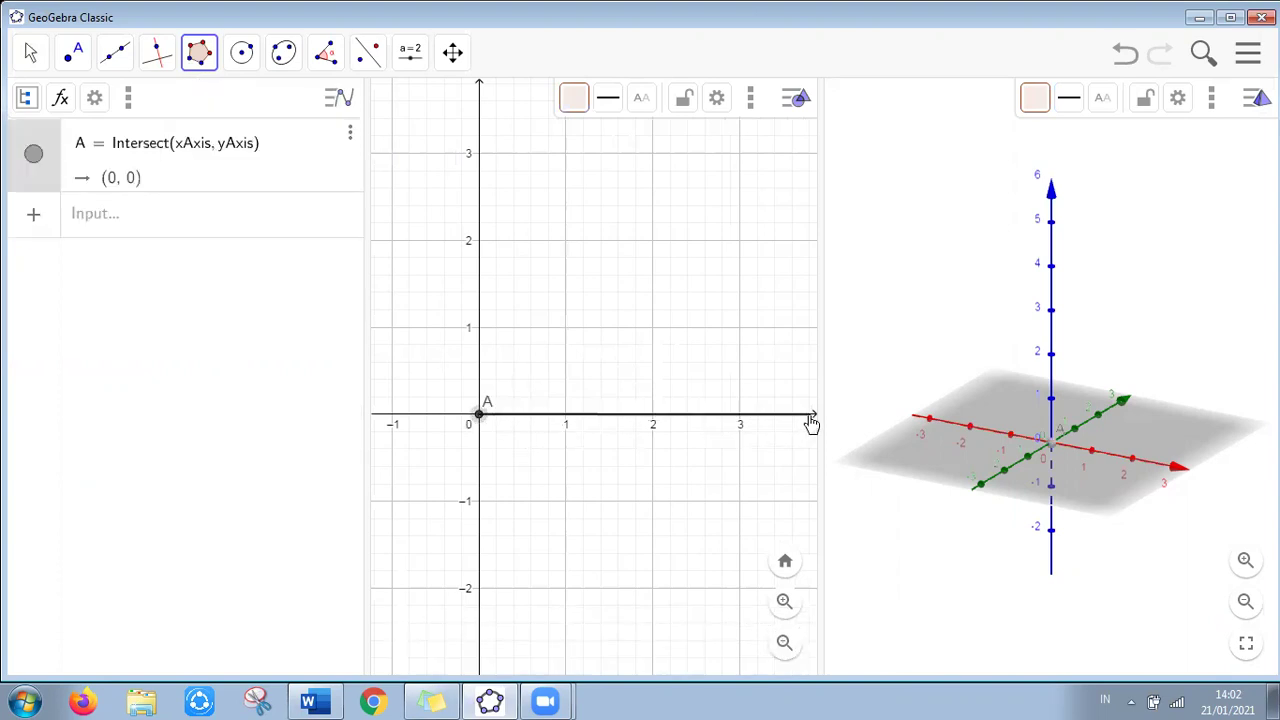
left_click(565, 328)
left_click(716, 418)
left_click_drag(452, 270, 592, 460)
key("Delete")
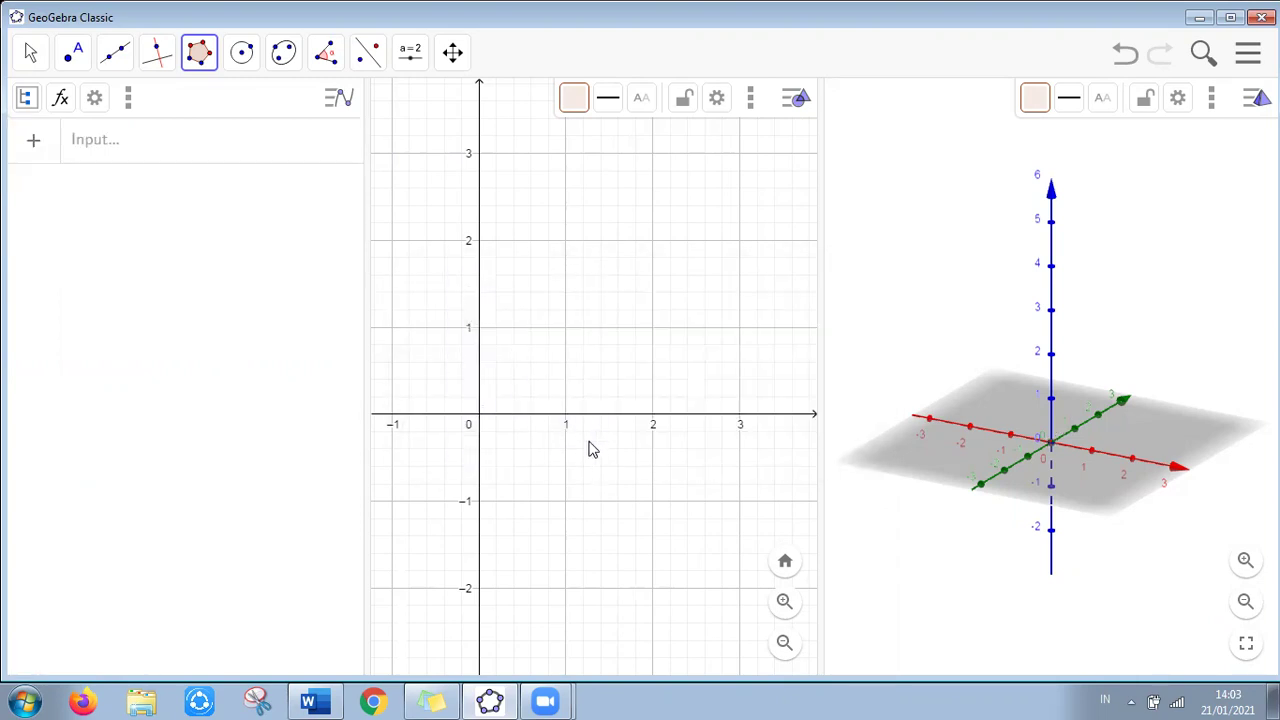
Draw a regular polygon with 4 vertices in the 2D view, from A (0, 0) to B (4, 0) on the x-axis
scroll(590, 450, "down", 3)
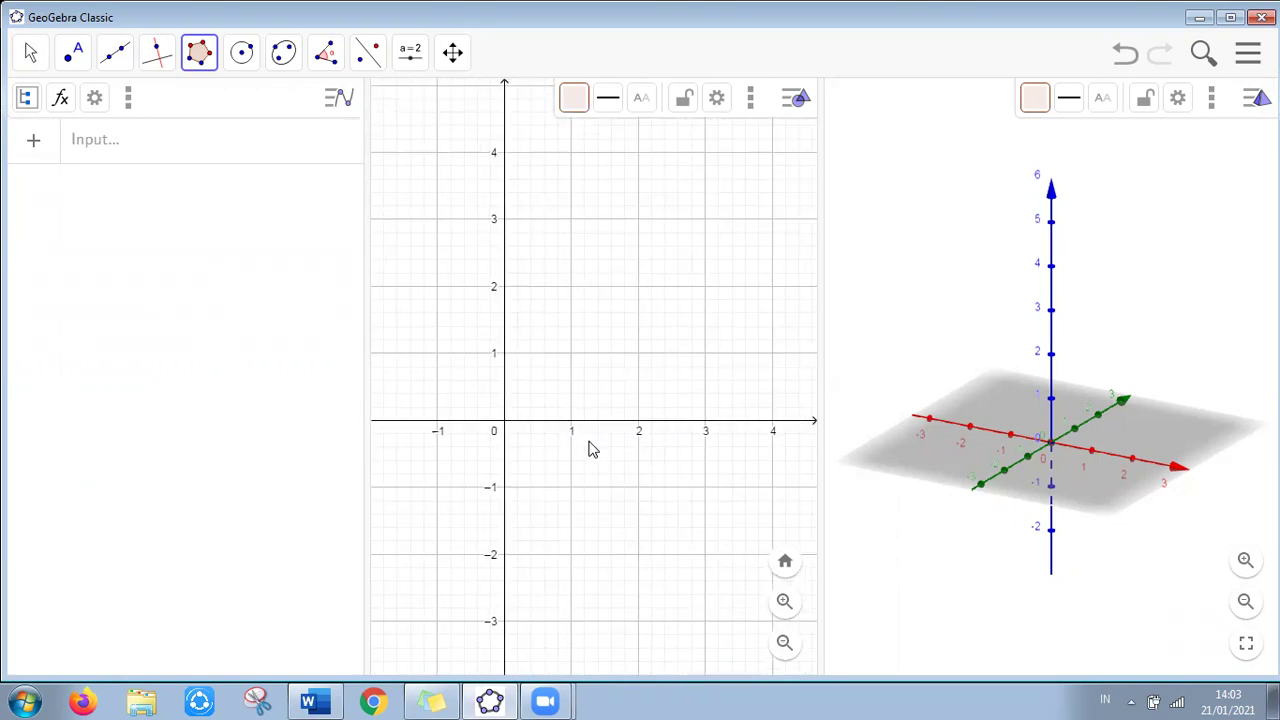
left_click(503, 428)
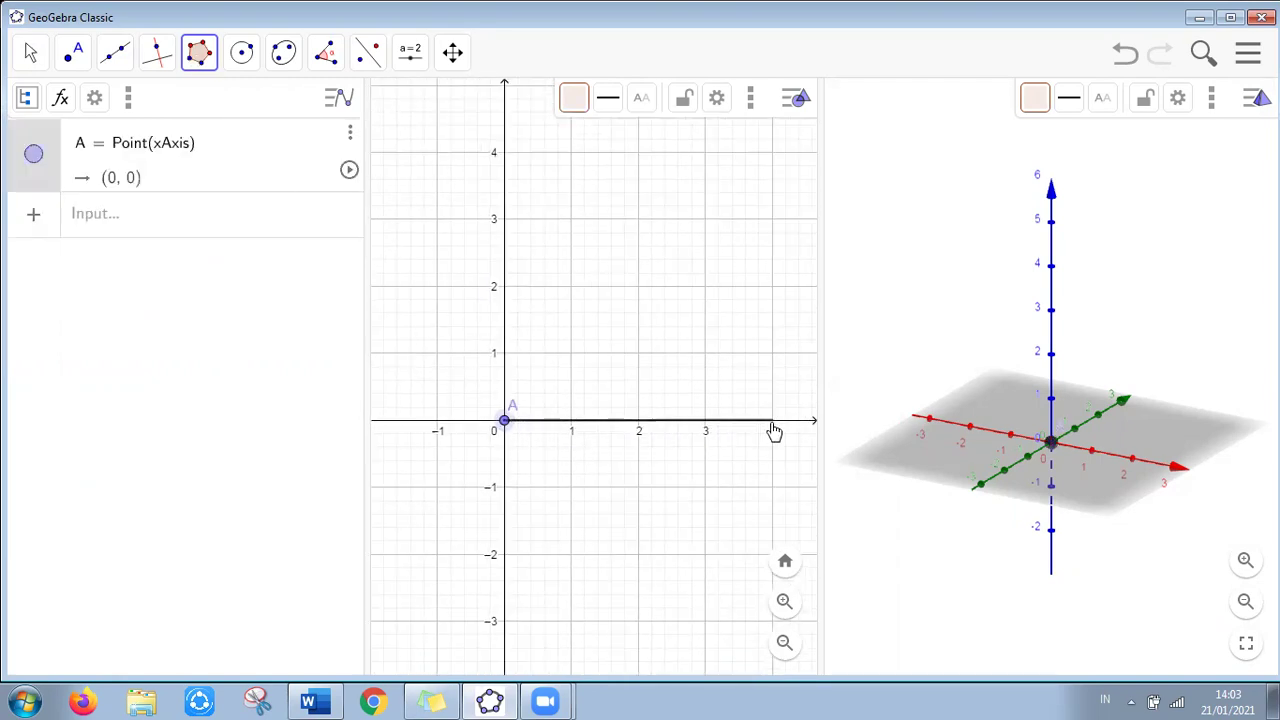
left_click(773, 428)
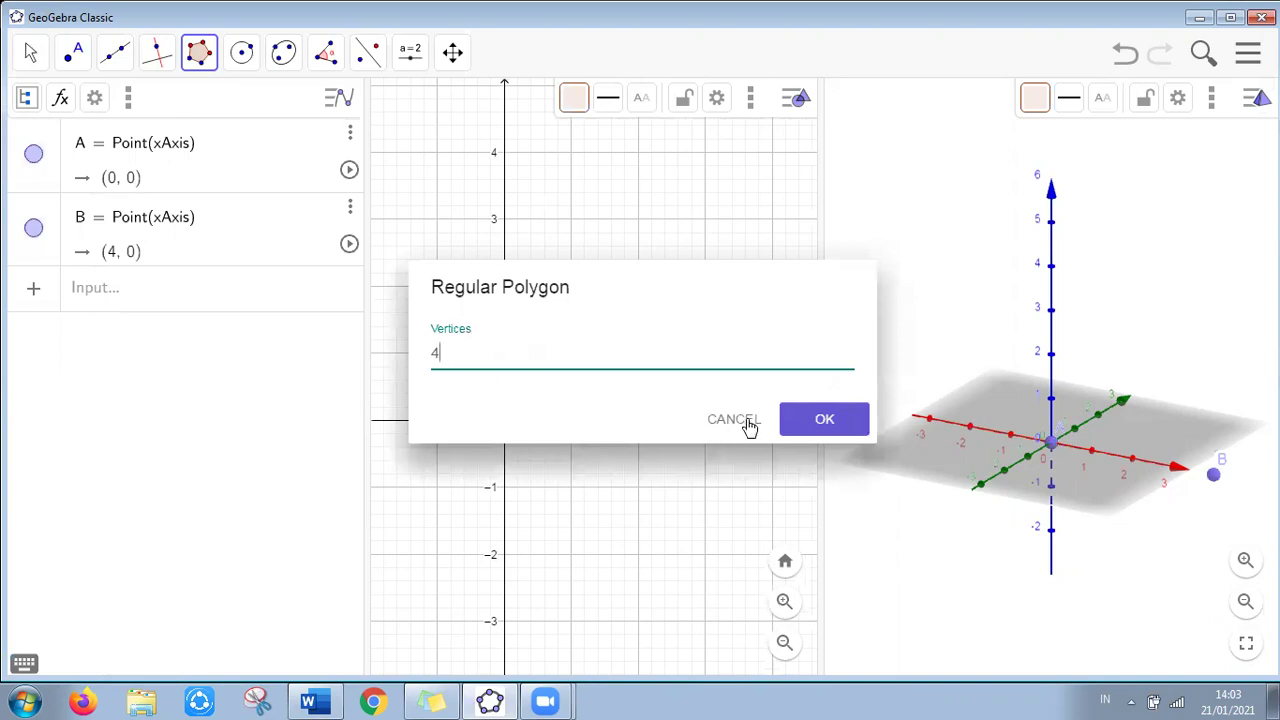
left_click(824, 421)
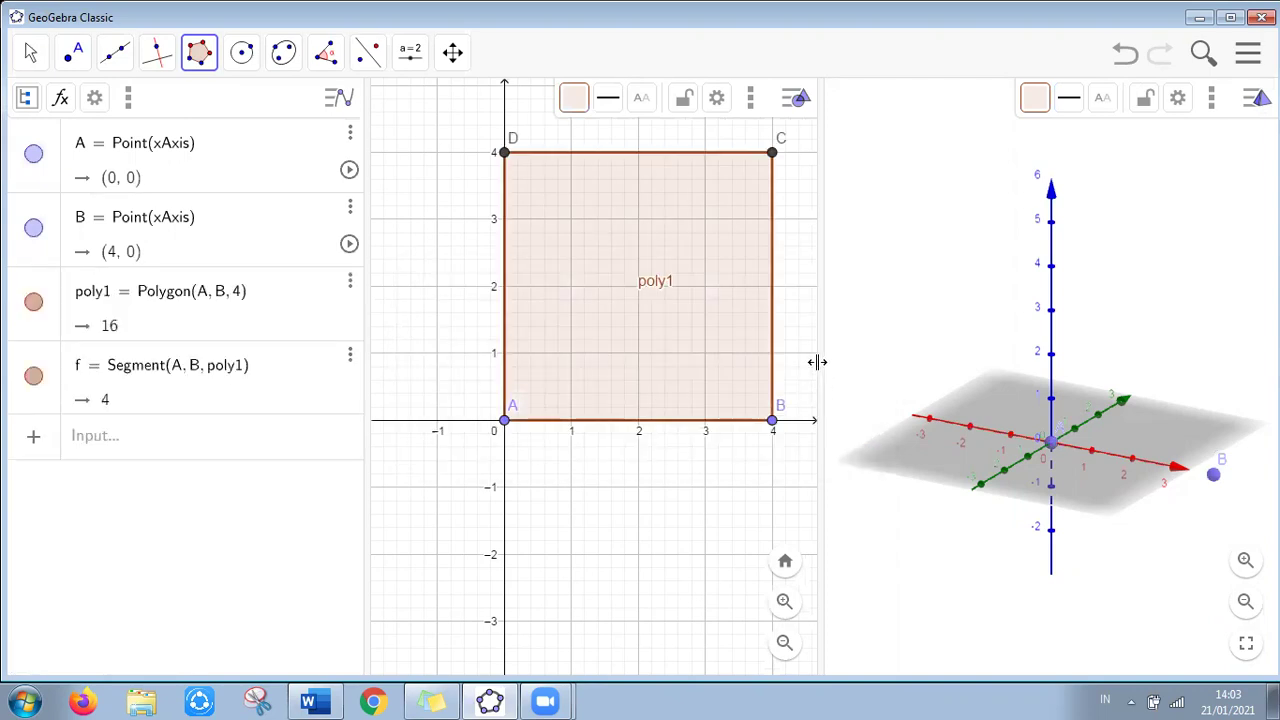
Build a cube on the square base in the 3D view with the Cube tool and inspect it from another side
left_click(905, 168)
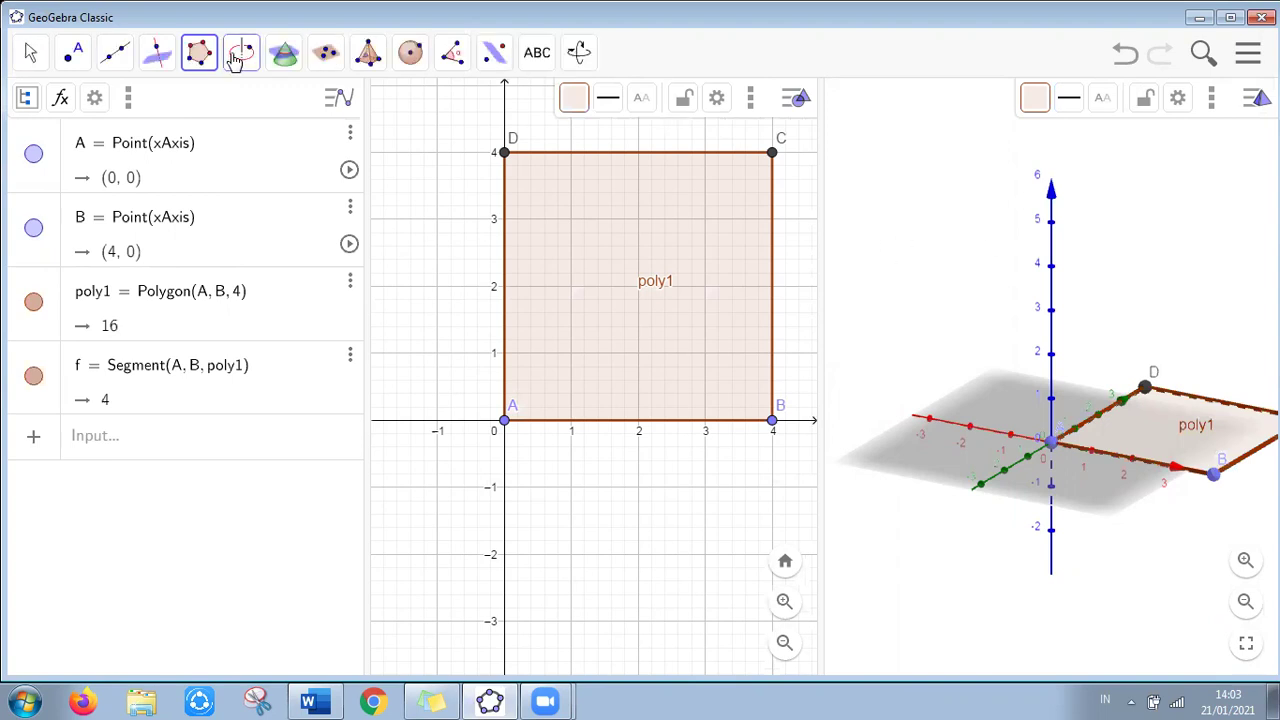
left_click(366, 58)
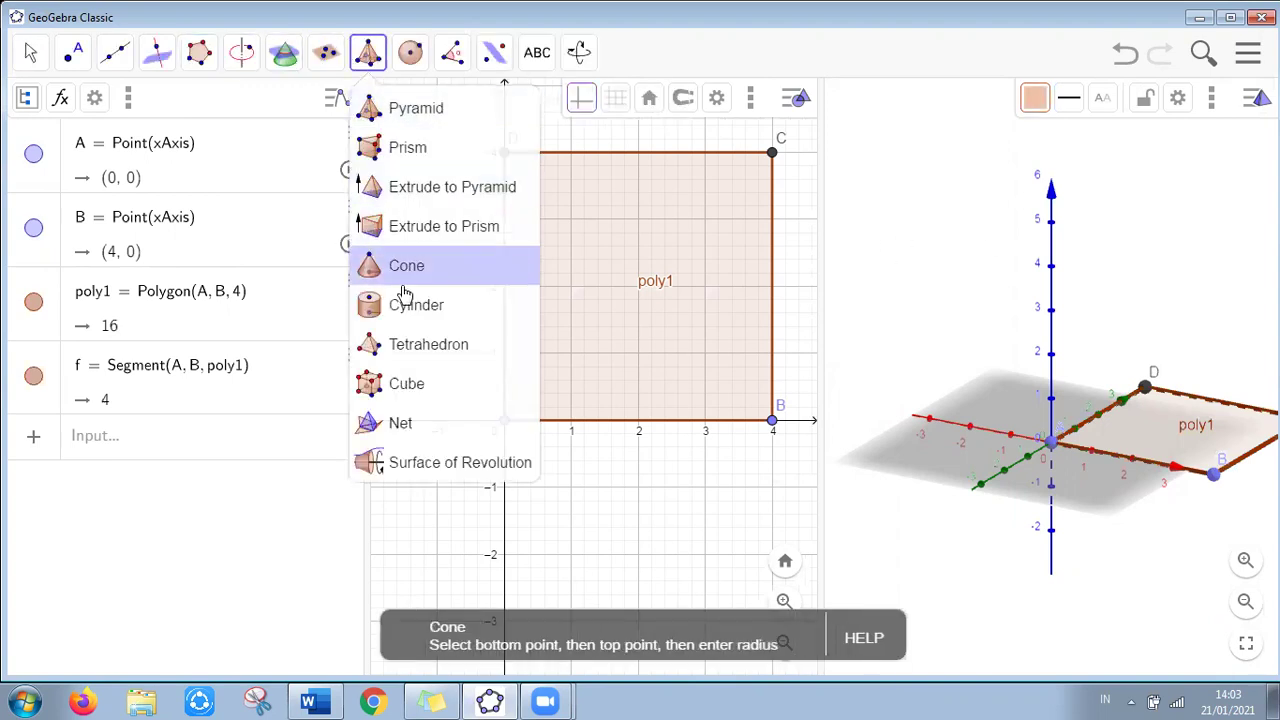
left_click(406, 385)
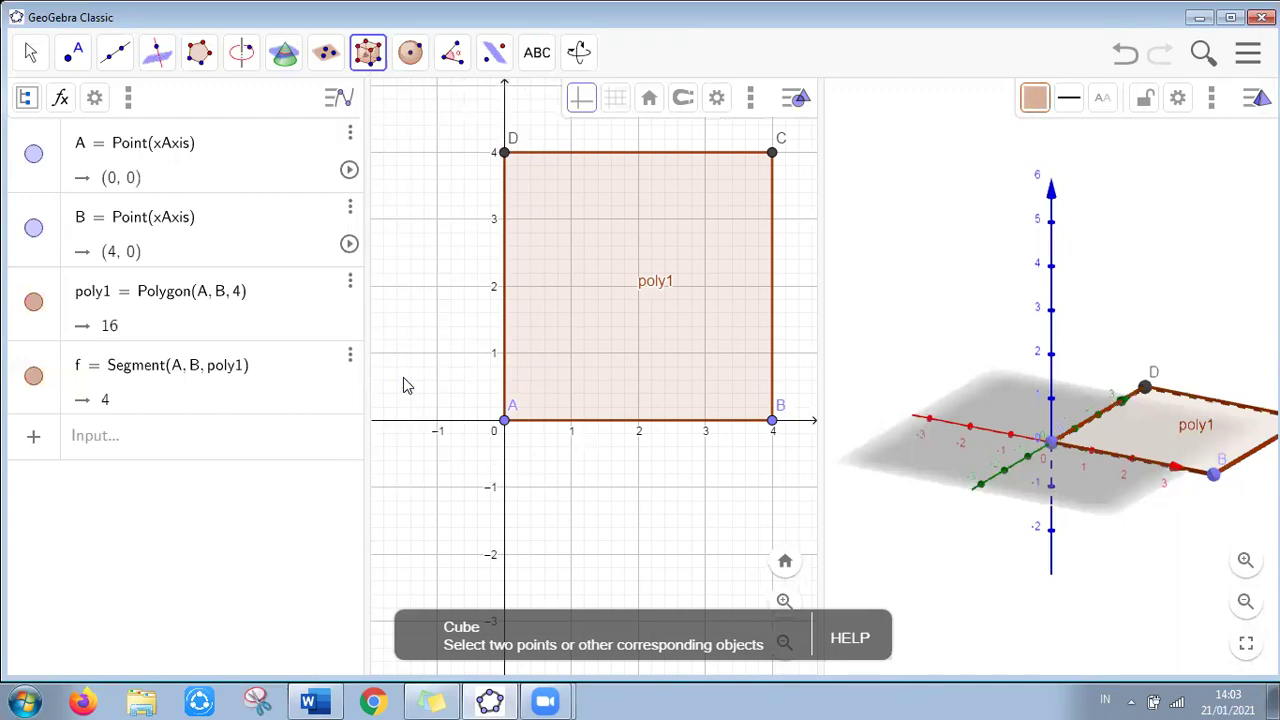
left_click(1177, 428)
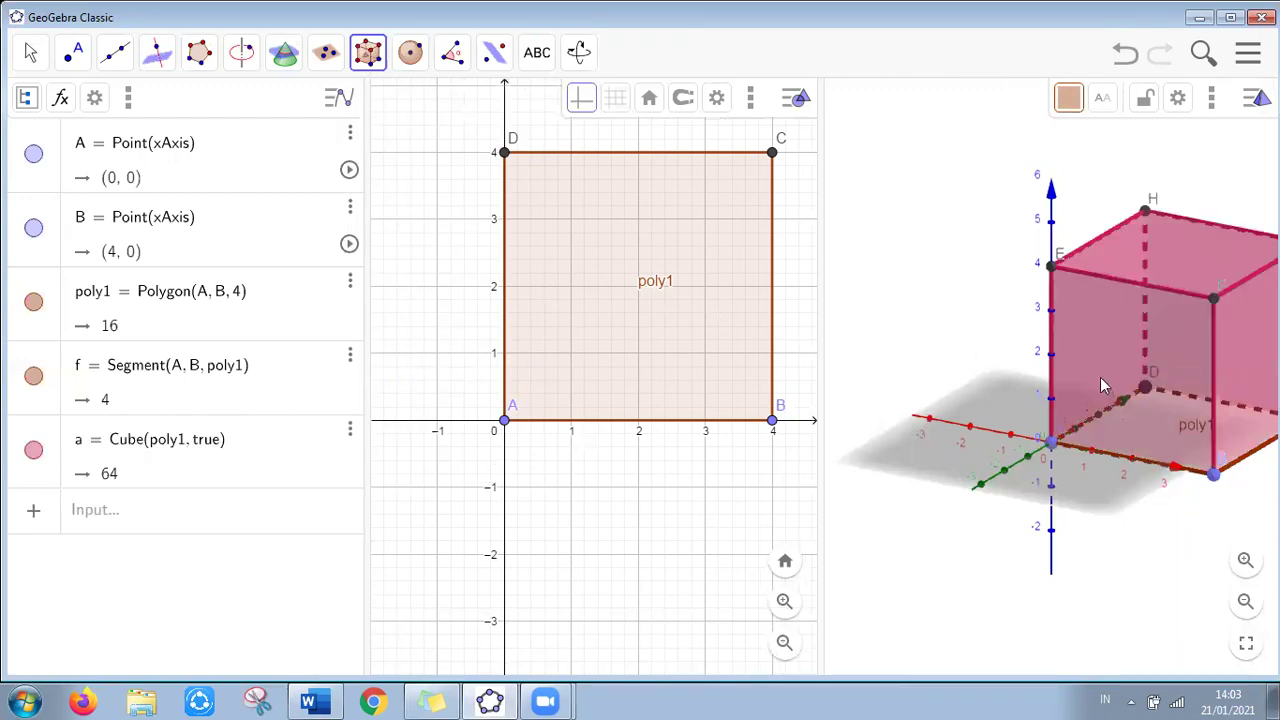
left_click_drag(1128, 512, 997, 493)
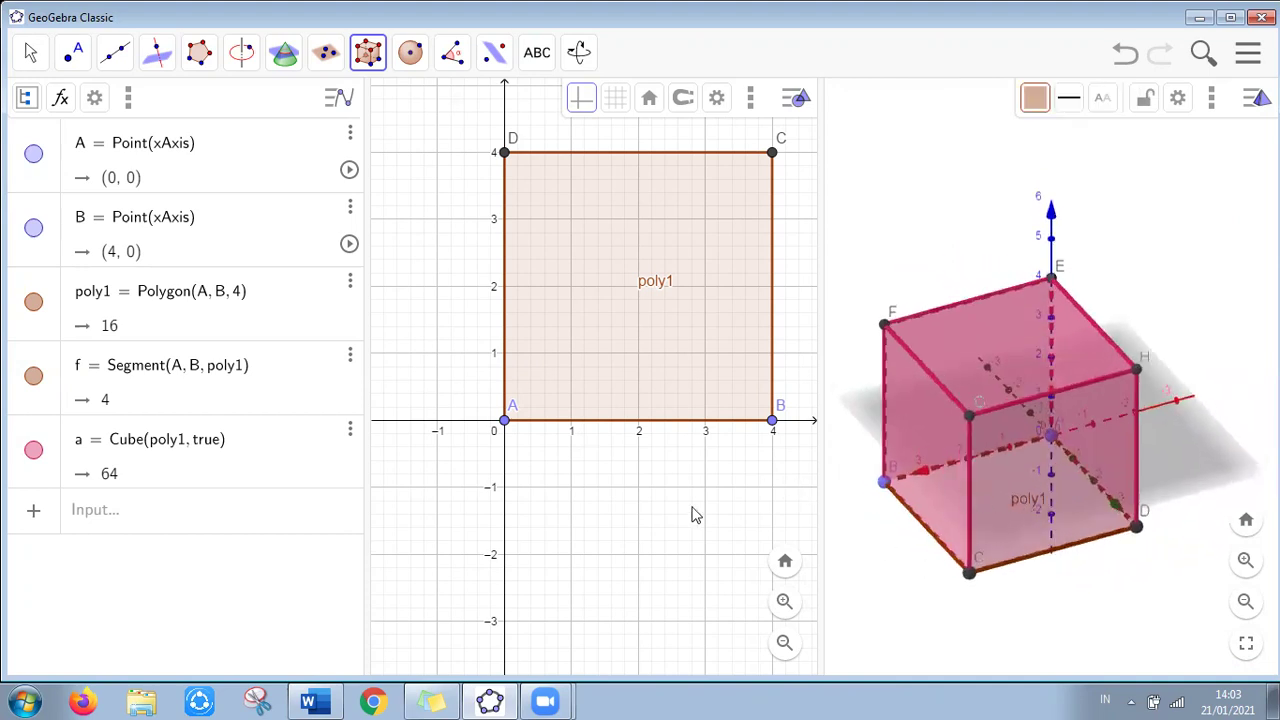
Switch to the Word module and read example 2 about the 3D cube
left_click(308, 700)
scroll(388, 560, "down", 5)
scroll(388, 549, "down", 8)
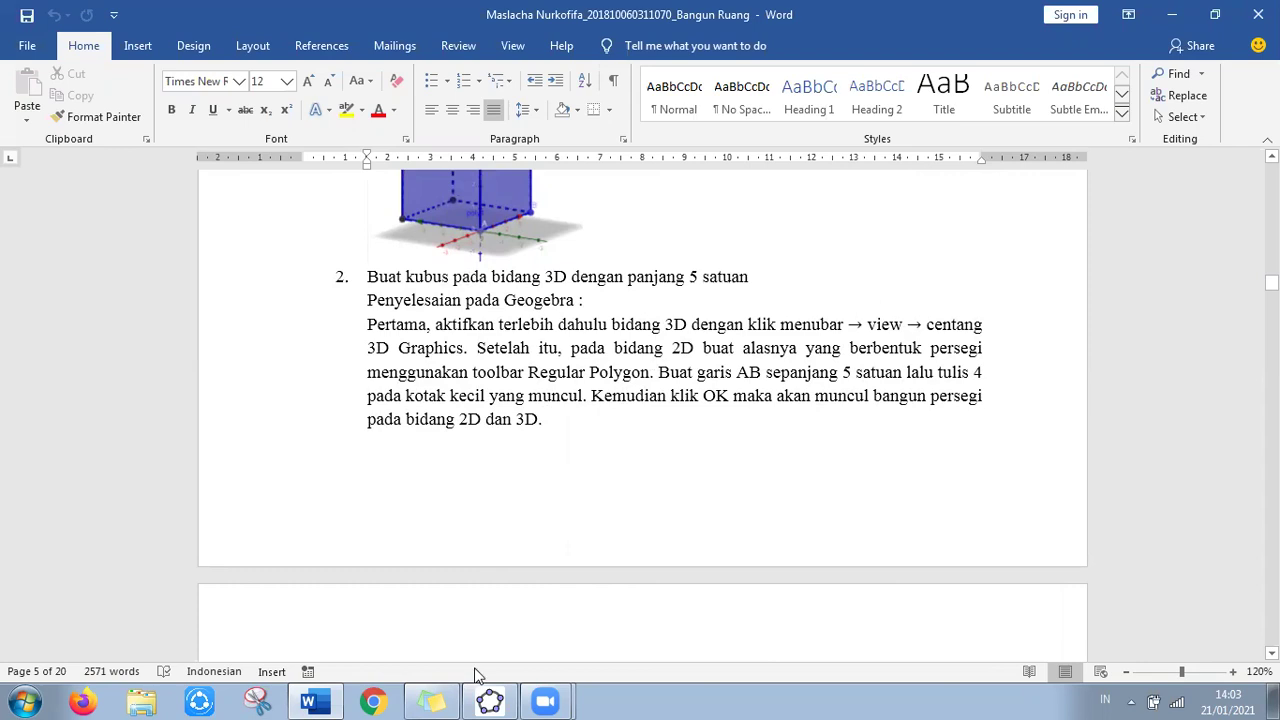
Return to GeoGebra and delete the cube and its square base with all points
left_click(489, 700)
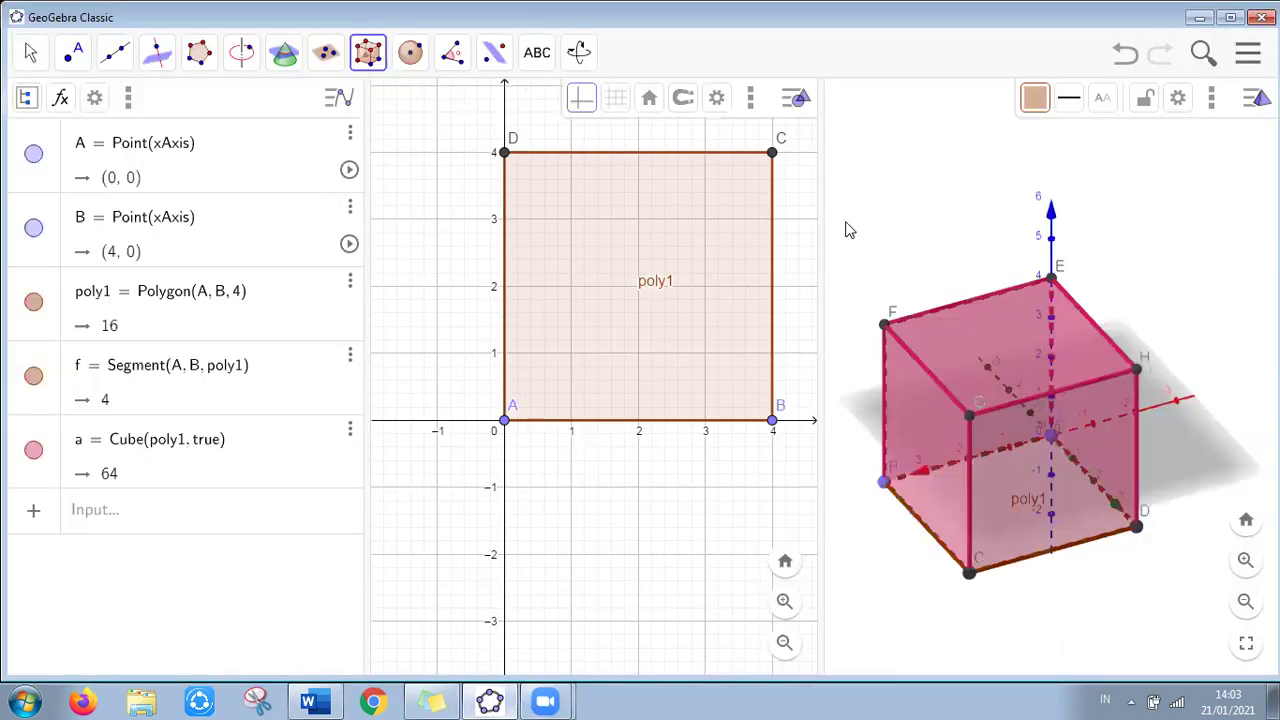
left_click(350, 432)
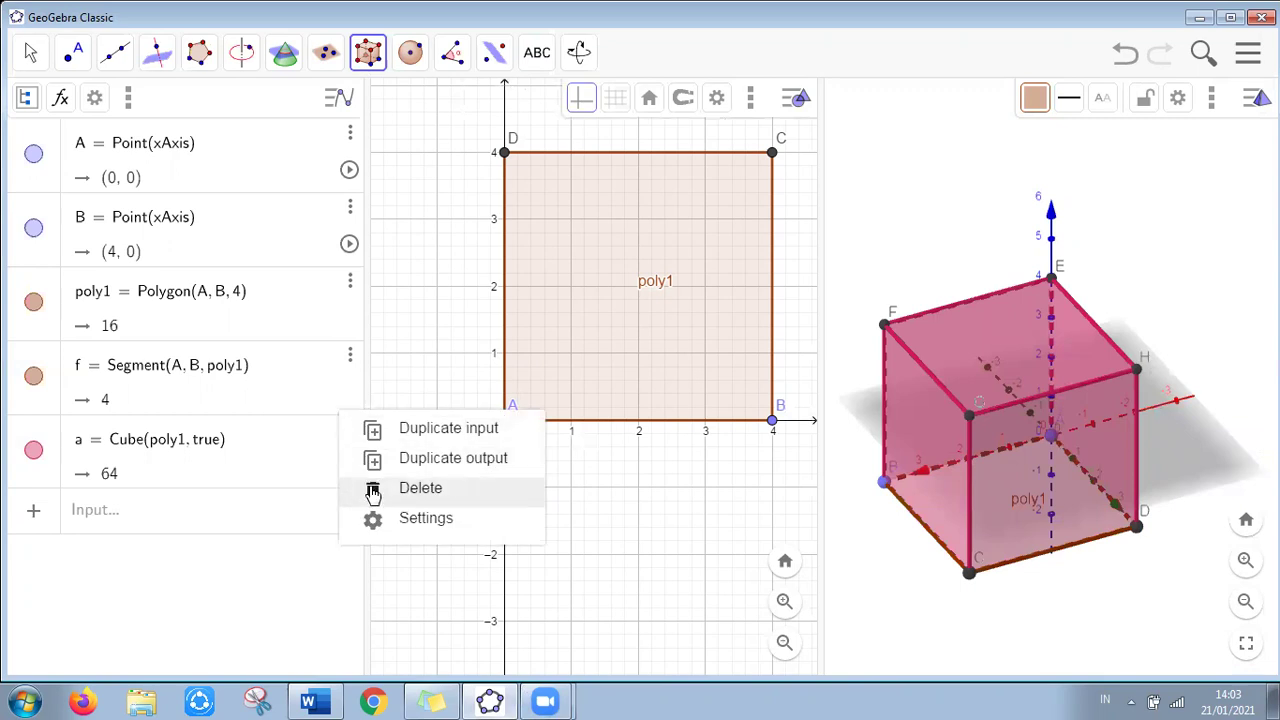
left_click(372, 489)
left_click_drag(472, 127, 815, 485)
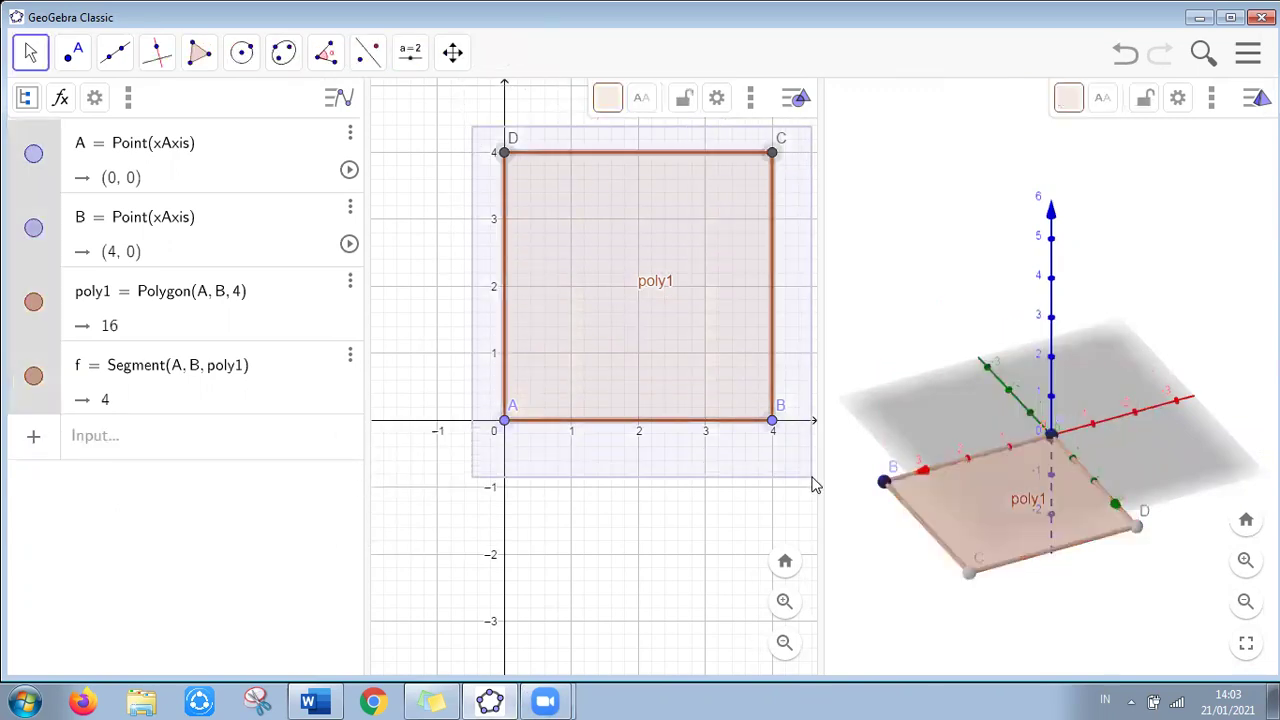
key("Delete")
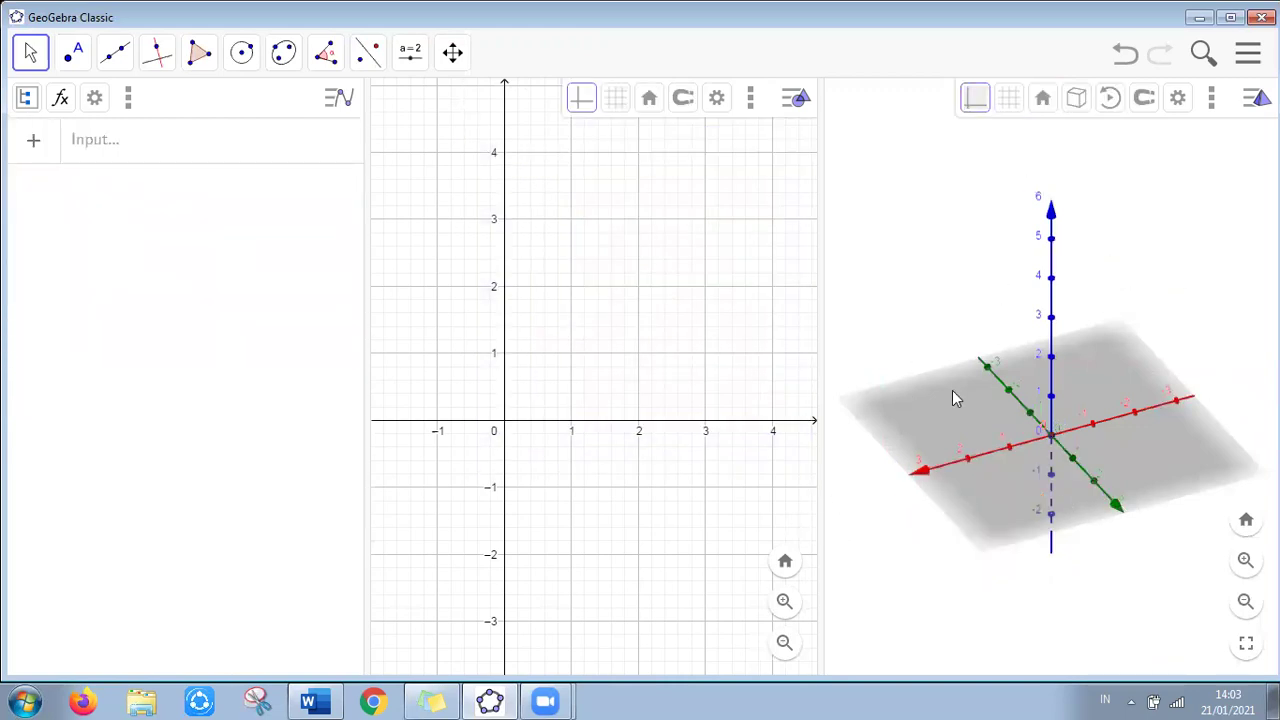
Draw a regular polygon with 4 vertices in the 2D view, from A (0, 0) to B (5, 0) on the x-axis
left_click(203, 60)
left_click(253, 155)
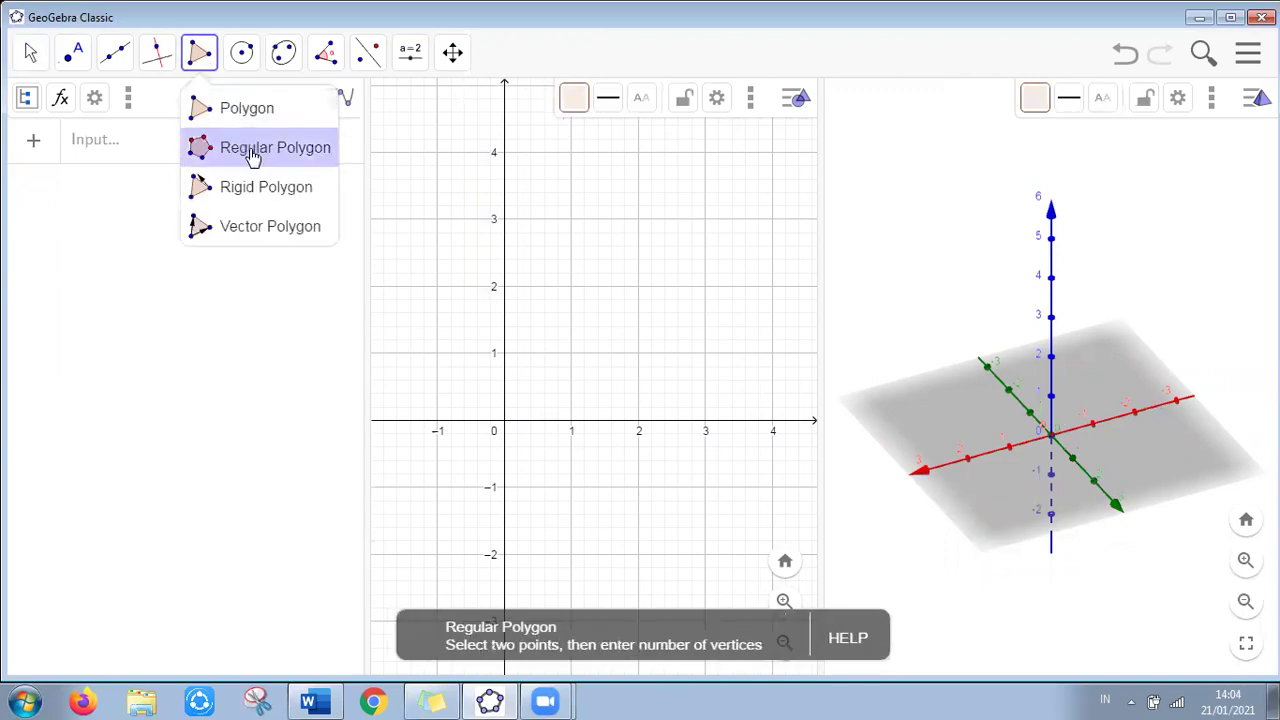
scroll(738, 390, "down", 2)
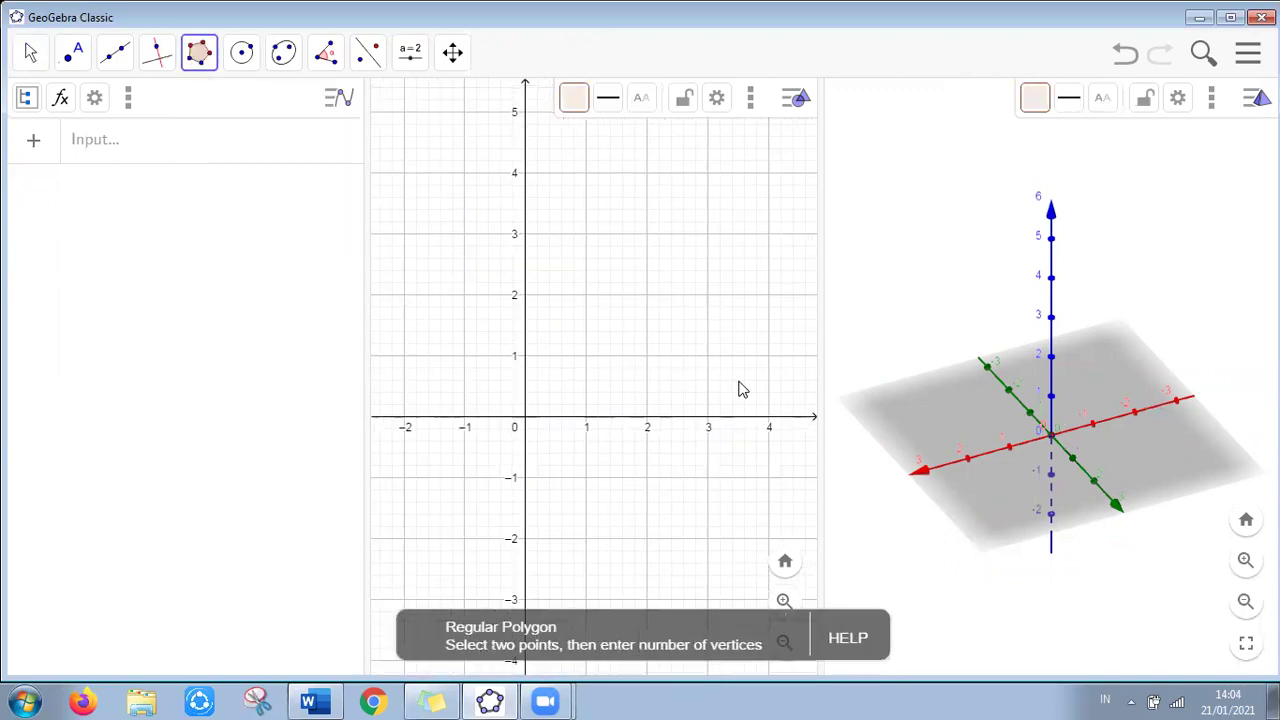
left_click(30, 45)
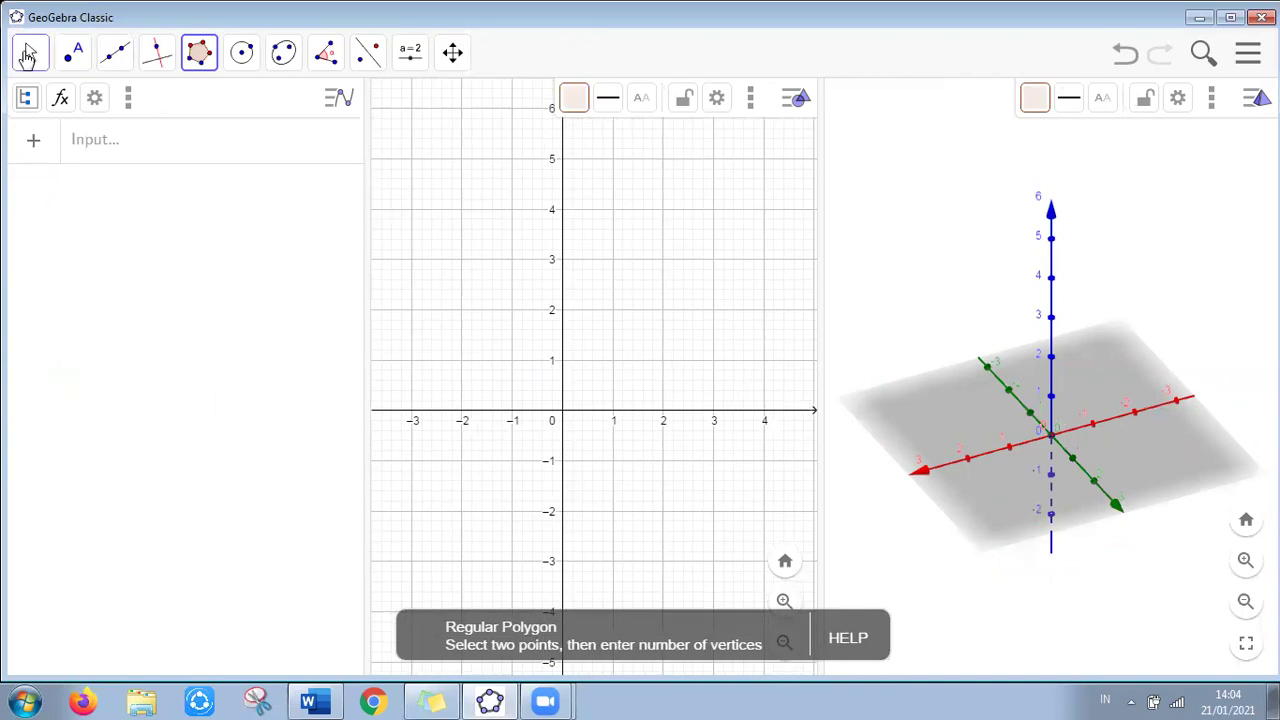
left_click_drag(603, 328, 525, 335)
left_click(200, 52)
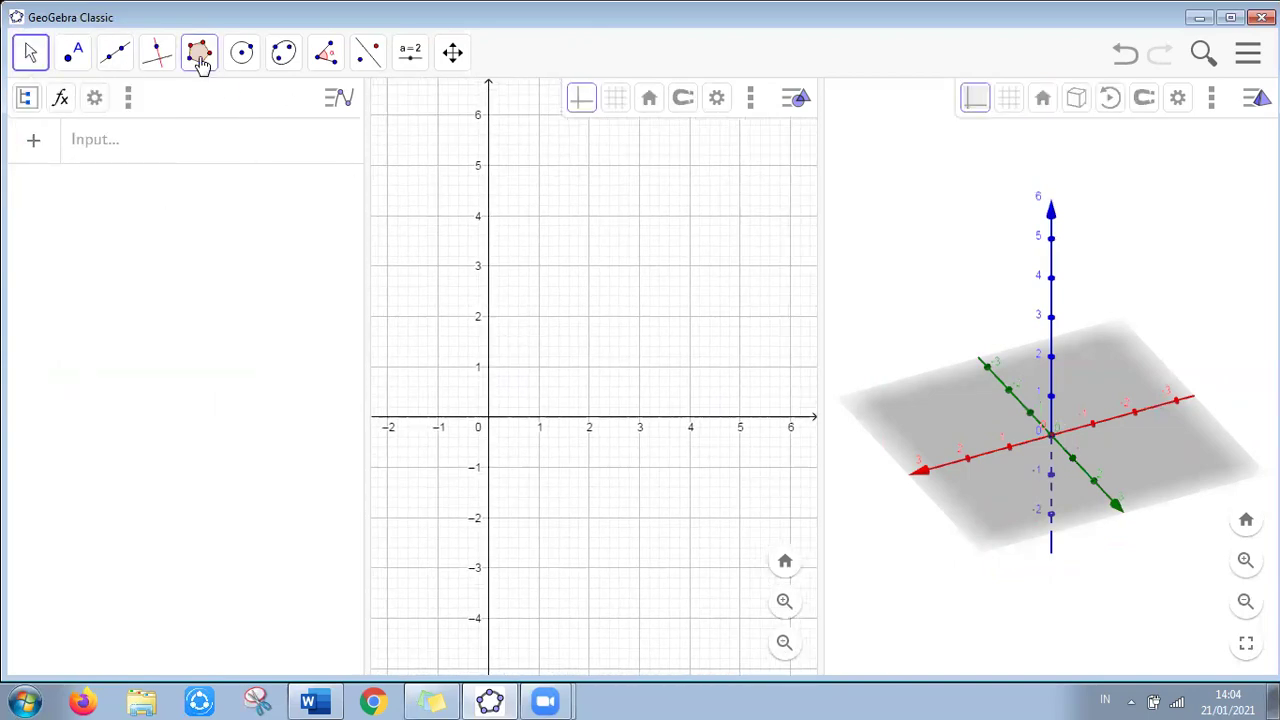
left_click(490, 419)
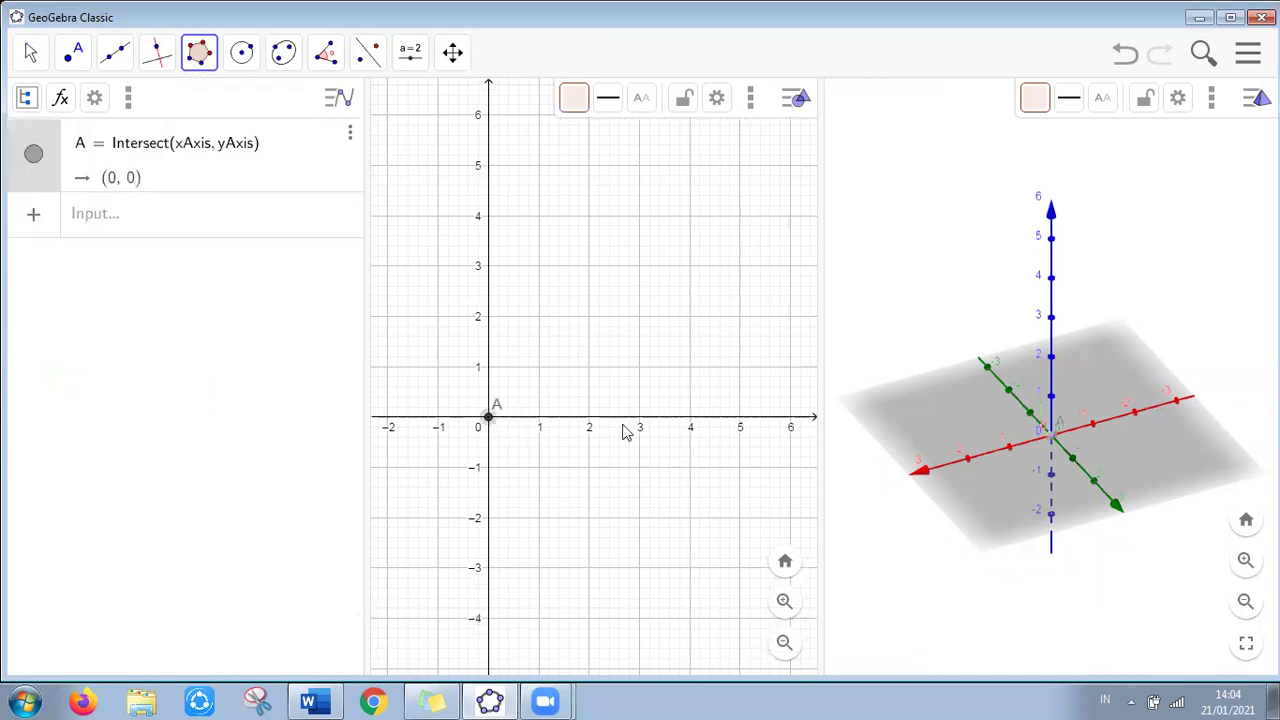
left_click(740, 419)
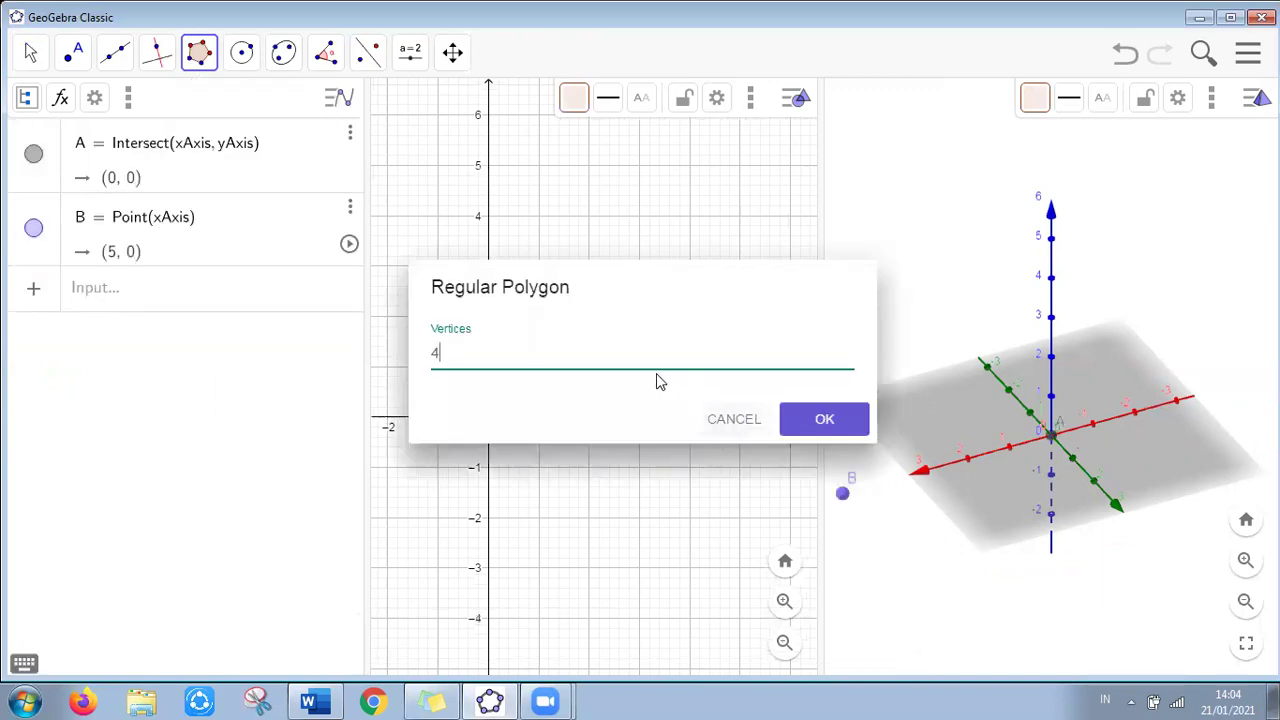
left_click(828, 424)
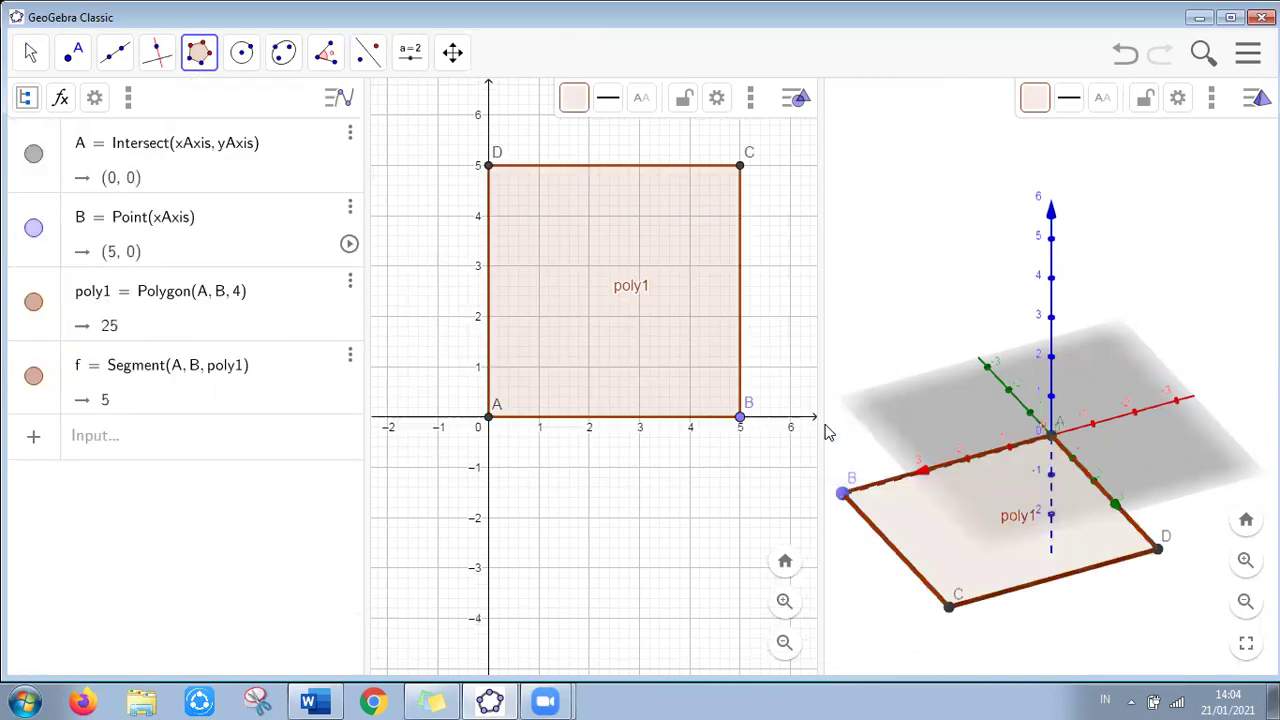
Build a cube on the 5-unit square base in the 3D view with the Cube tool
left_click(895, 162)
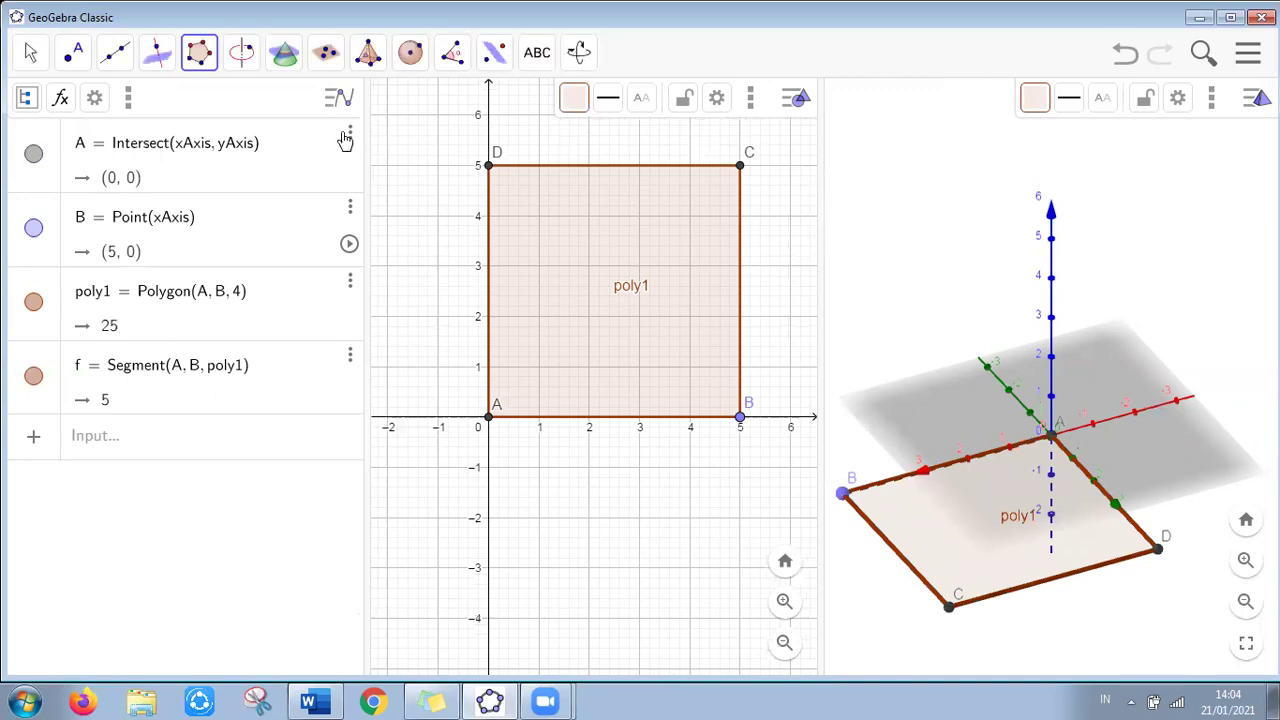
left_click(367, 55)
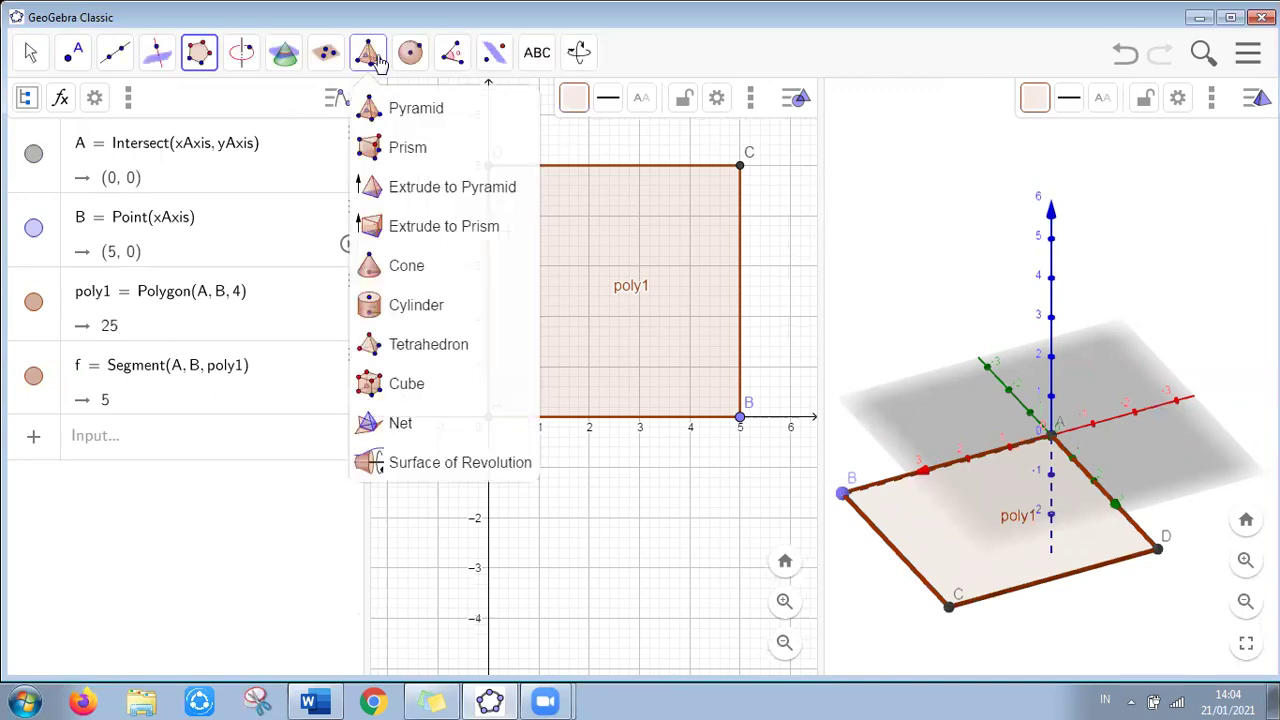
left_click(405, 385)
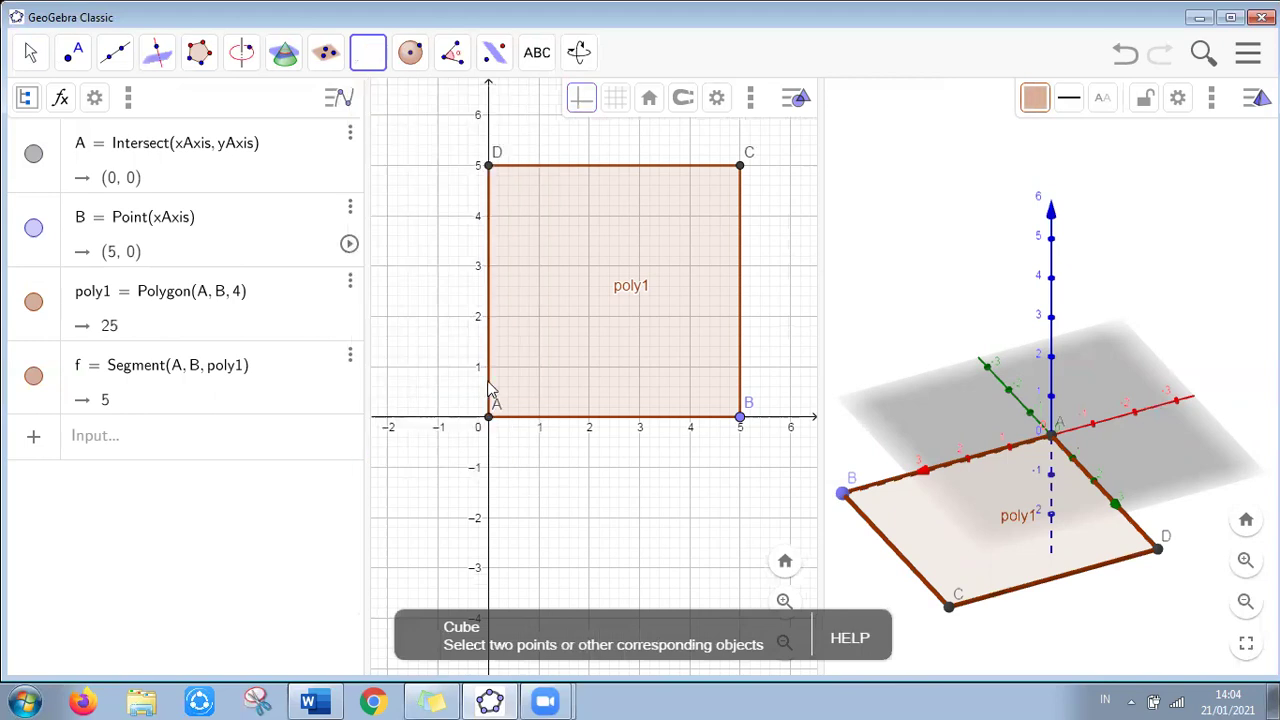
left_click(988, 533)
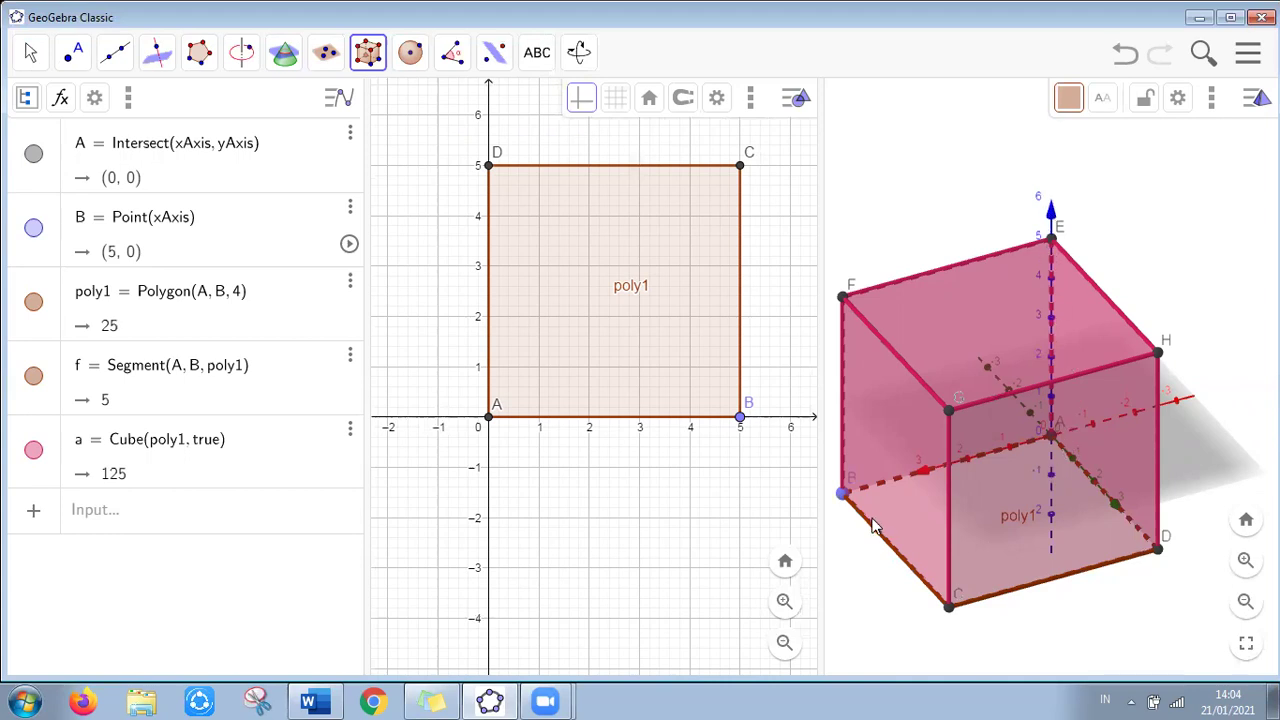
Switch to the Word module and read example 1 of section D, Membuat Piramida, on the triangular pyramid
left_click(310, 701)
scroll(485, 511, "down", 3)
scroll(485, 511, "down", 10)
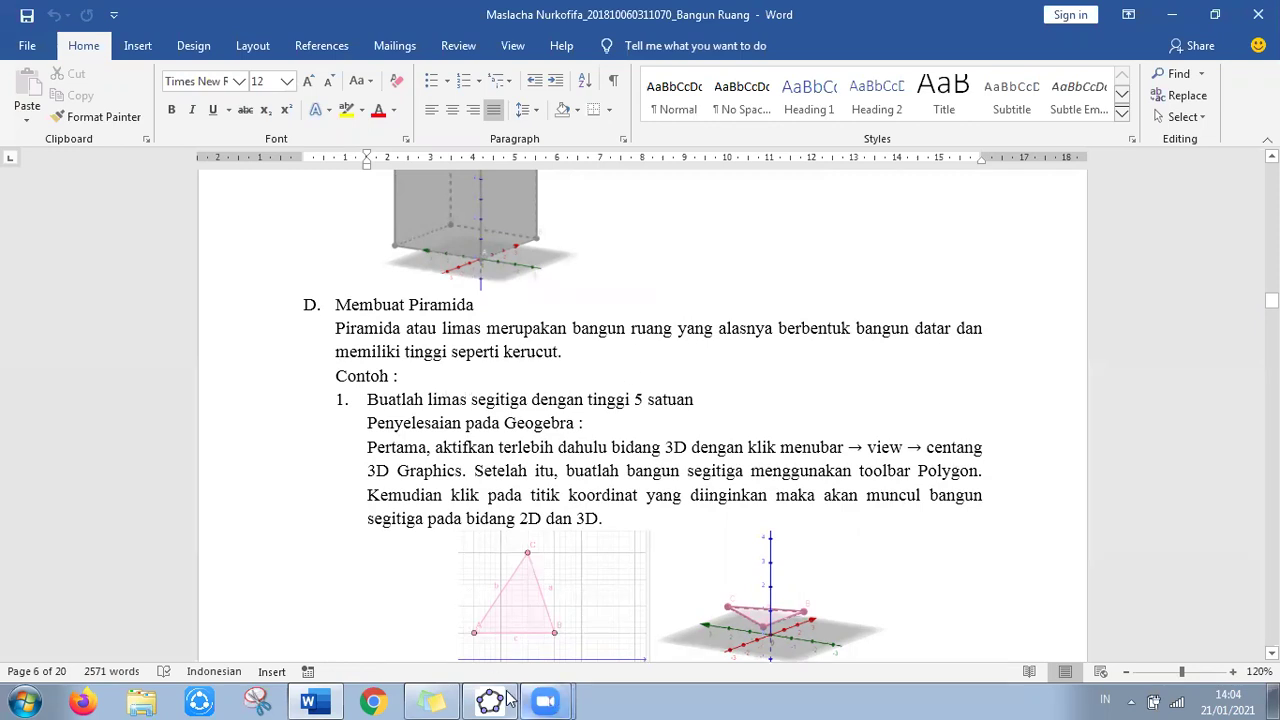
Switch back to GeoGebra and delete the square base with its points and the cube built on it
mouse_move(489, 700)
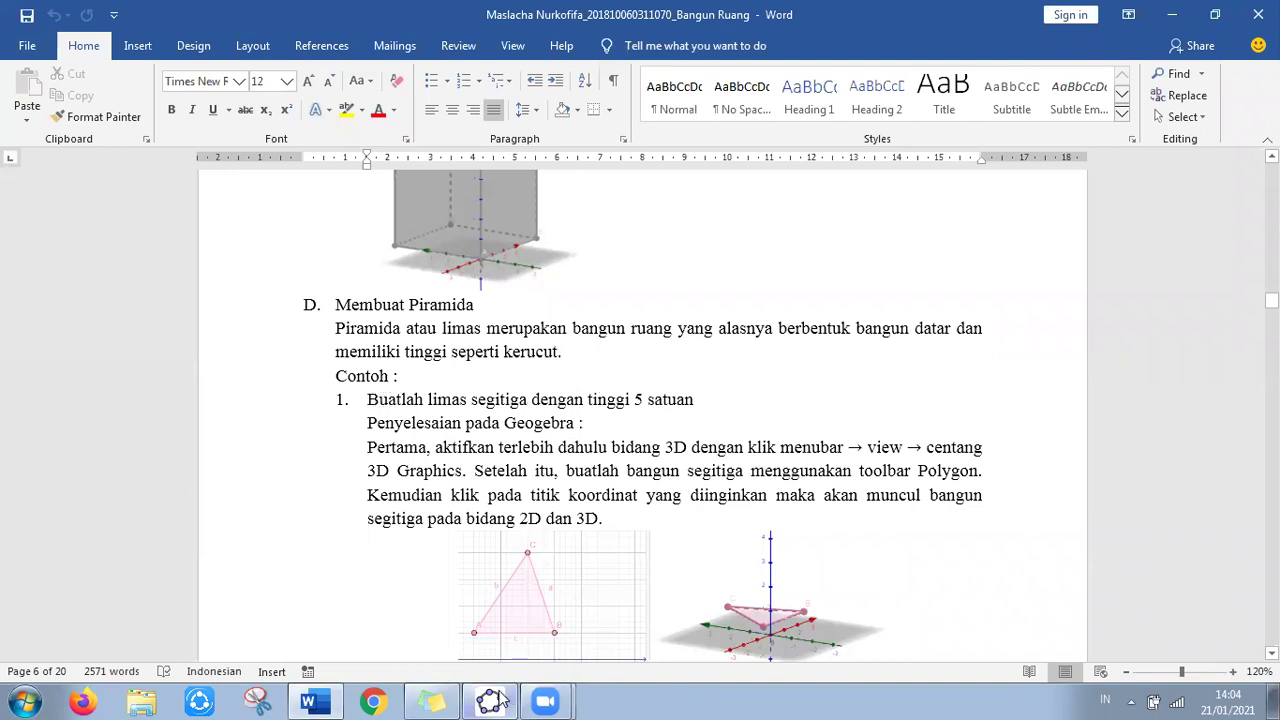
left_click(503, 700)
left_click_drag(457, 143, 763, 466)
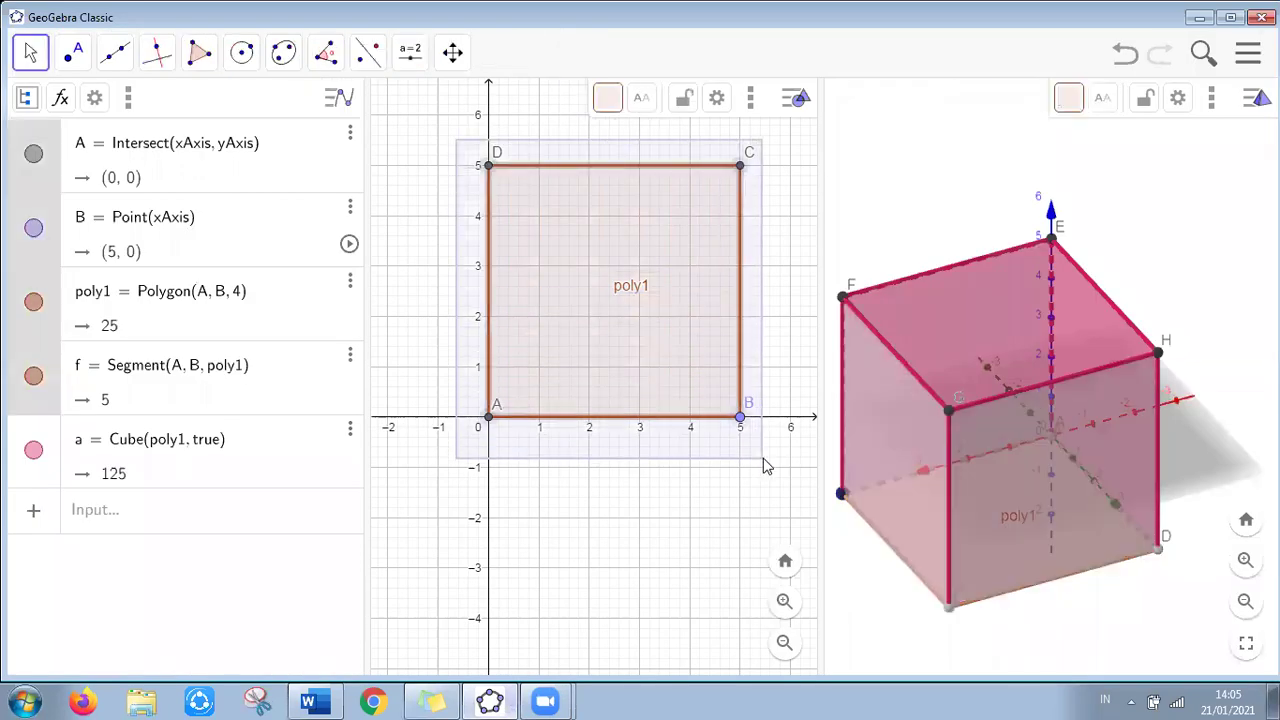
key("Delete")
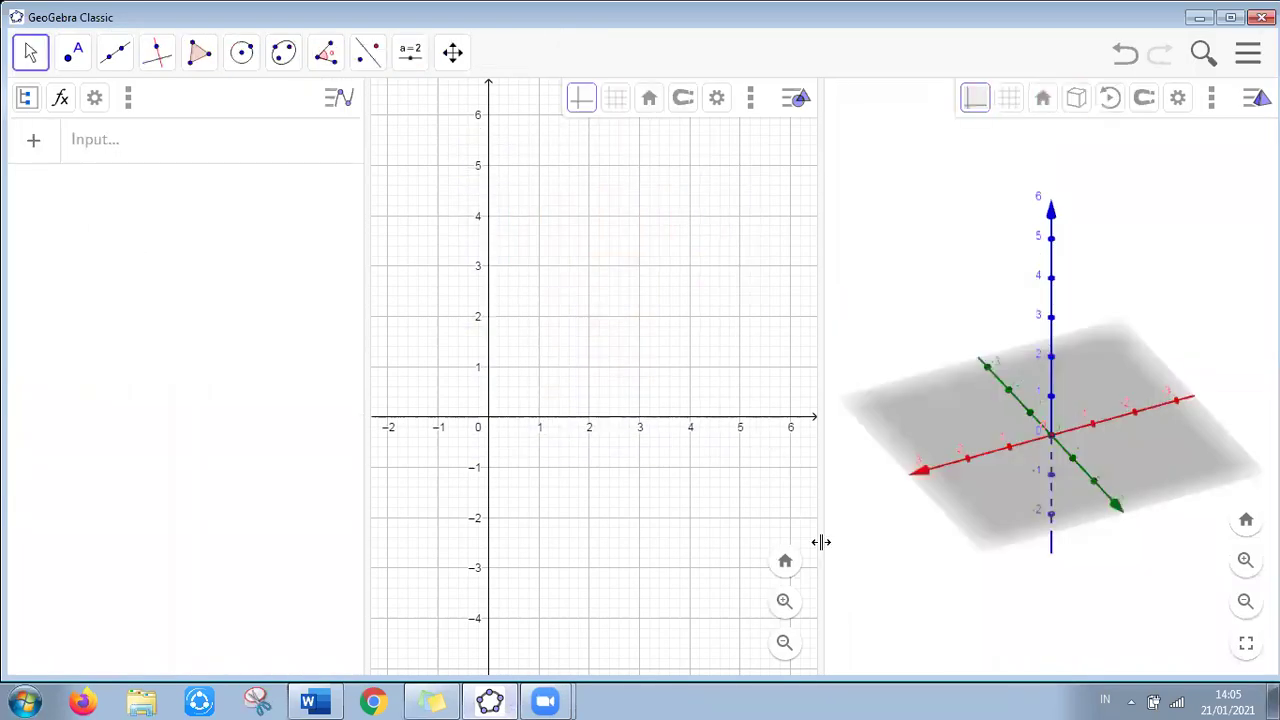
Draw a triangle in the 2D view with the Polygon tool, using vertices A (1, 1), B (4, 1) and C (3, 4)
left_click(190, 62)
left_click(213, 108)
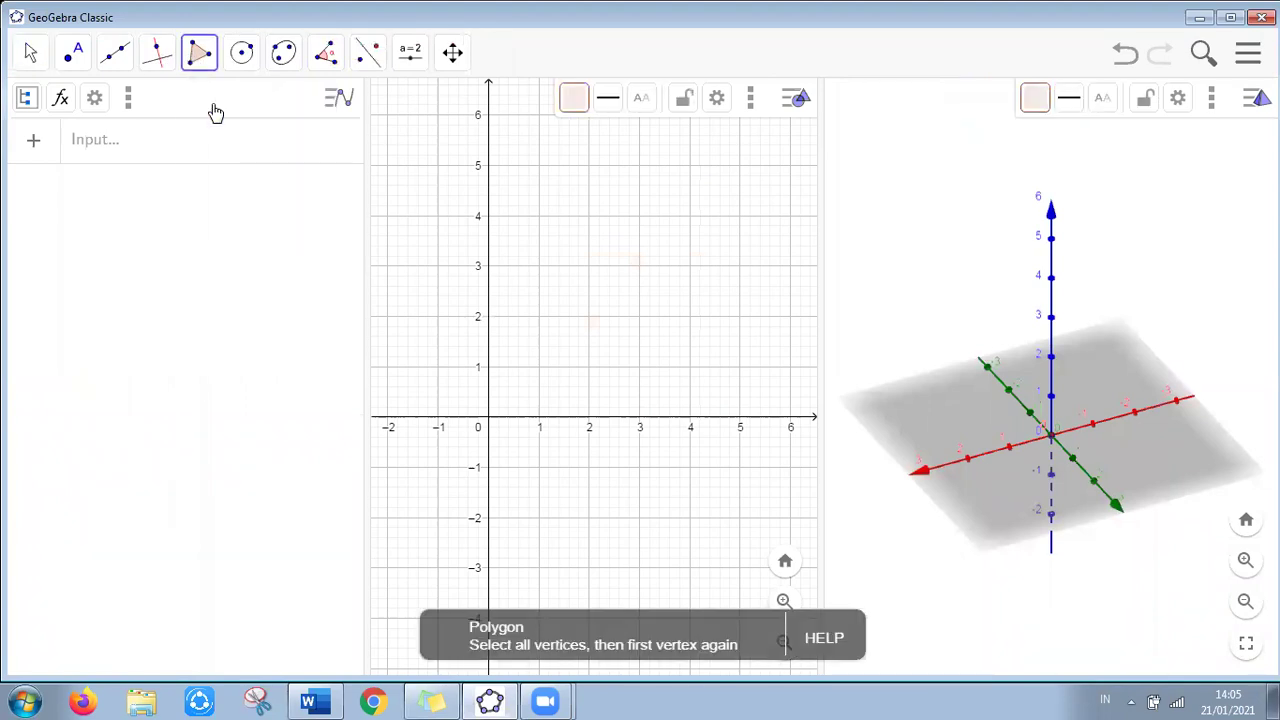
left_click(538, 368)
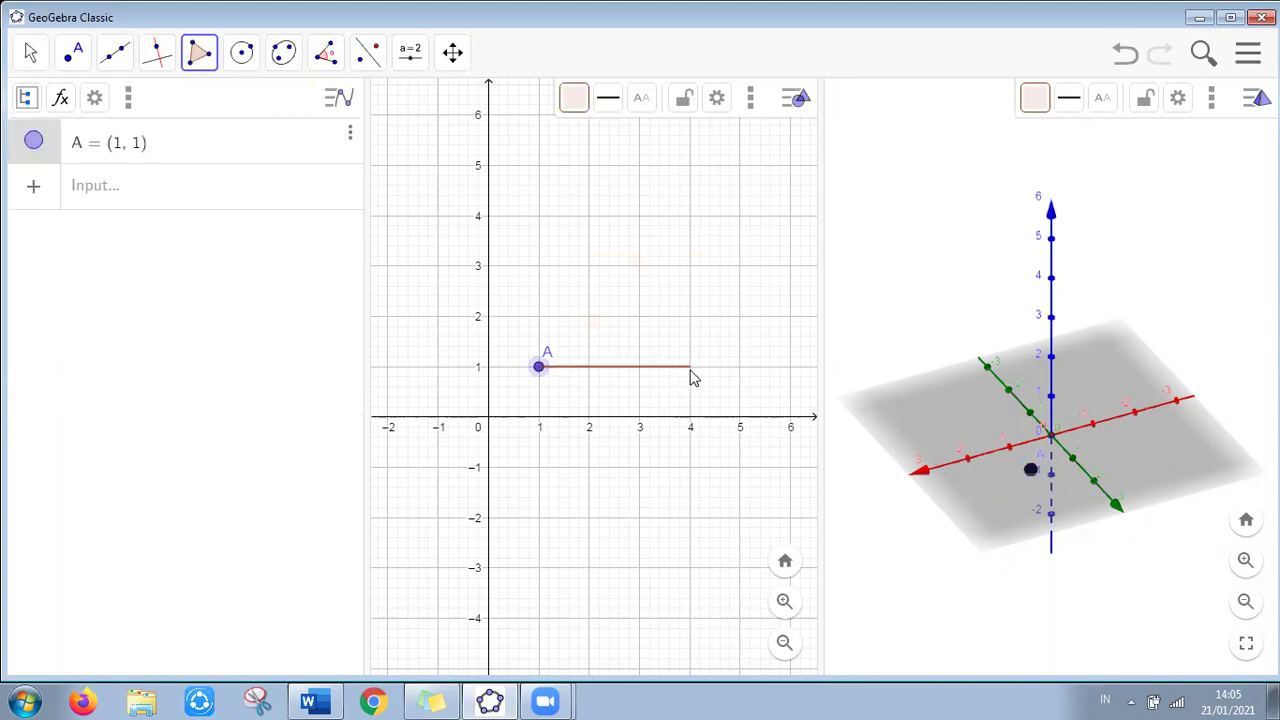
left_click(690, 367)
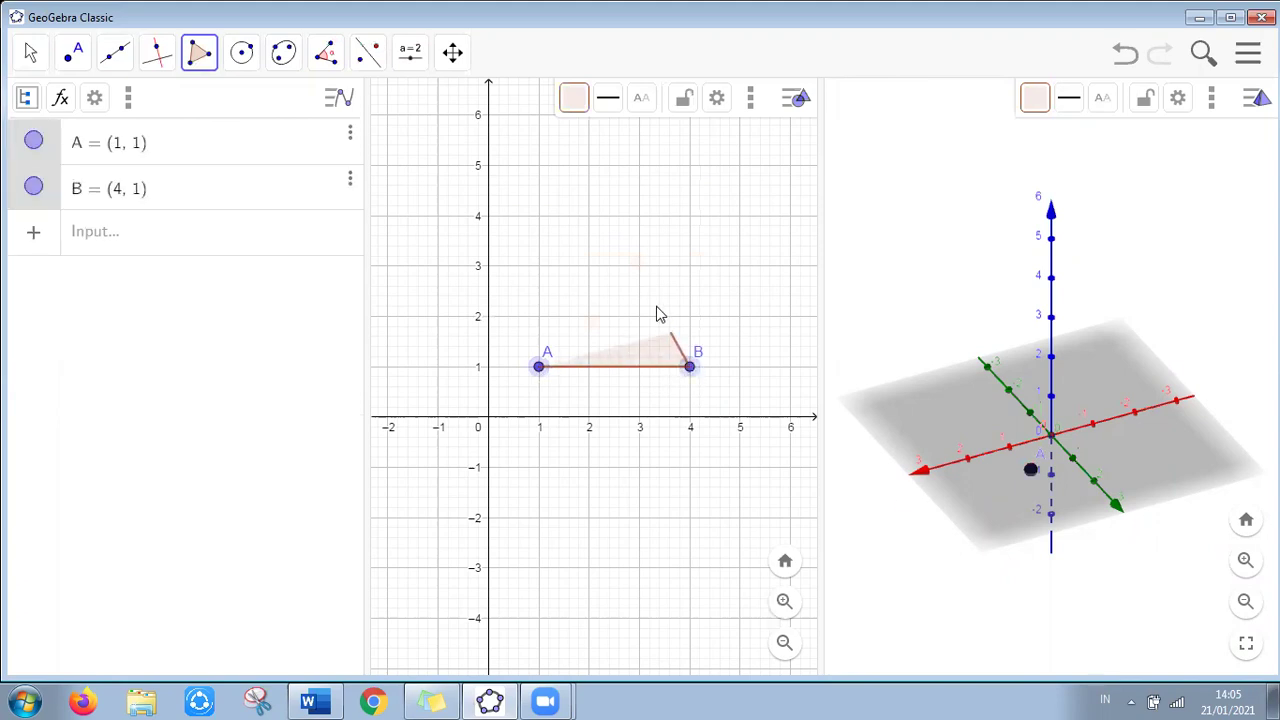
left_click(639, 215)
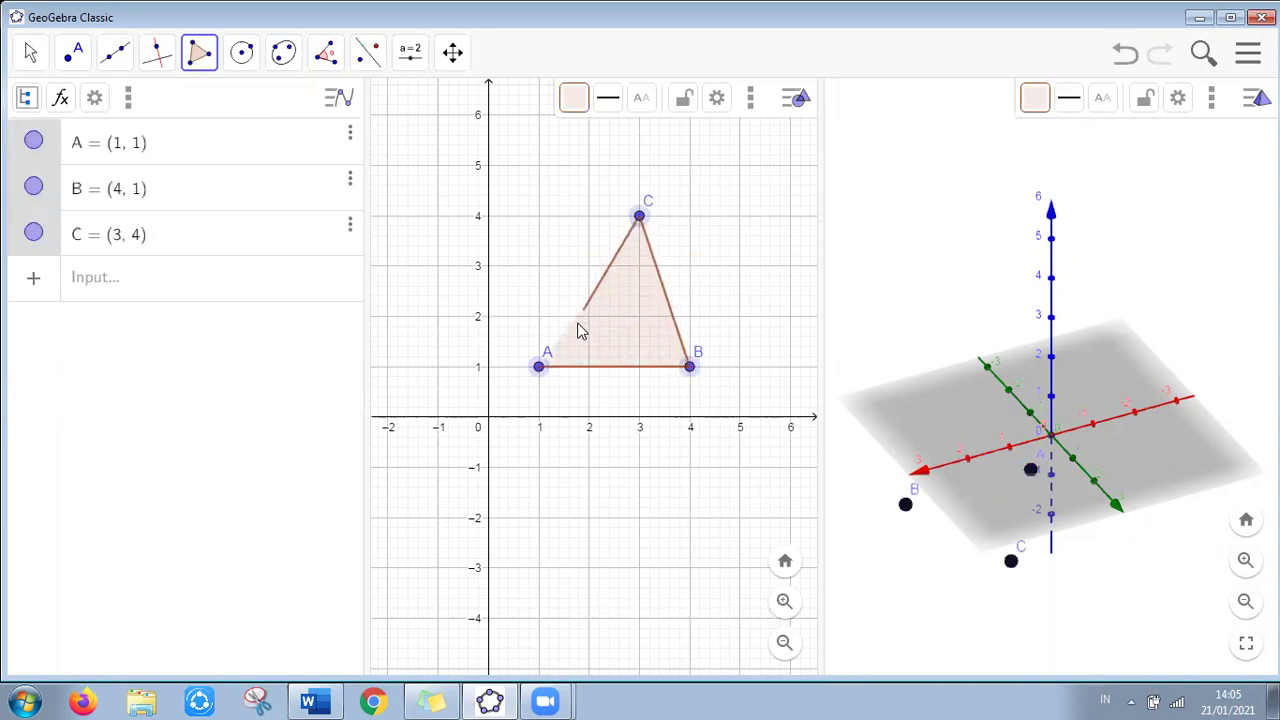
left_click(541, 369)
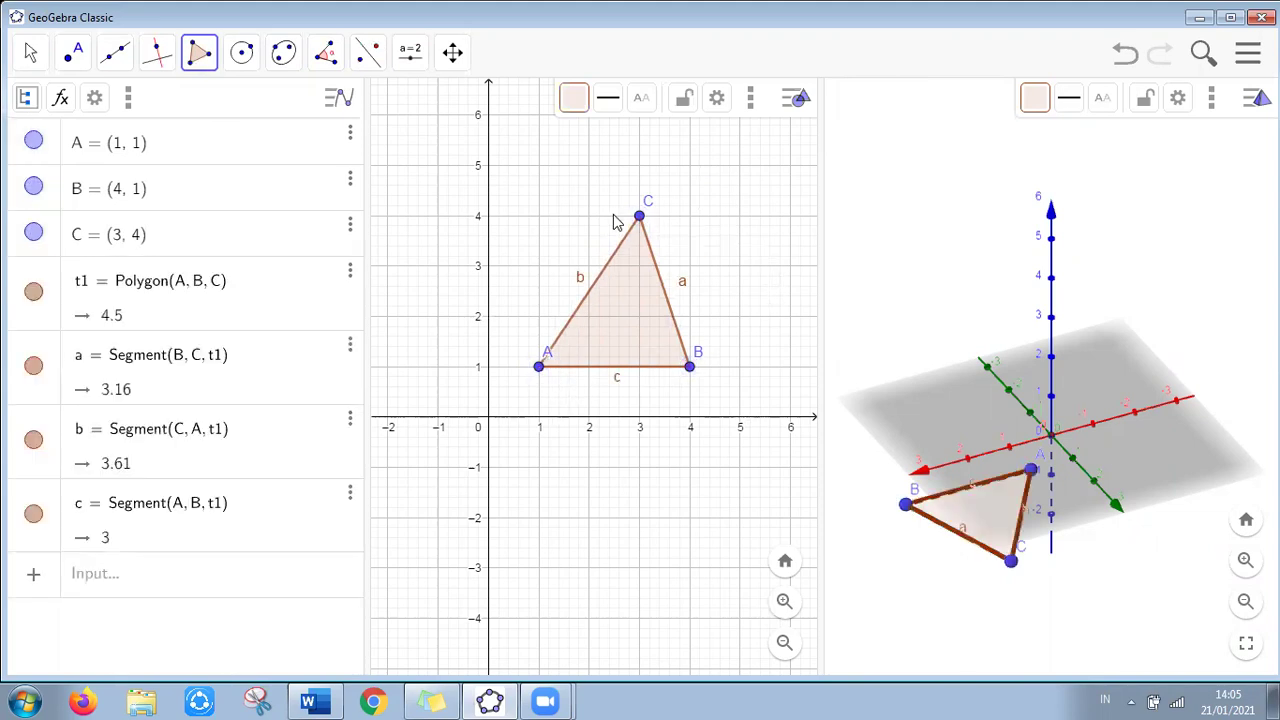
Extrude the triangle to a pyramid with altitude 5 in the 3D view, dismissing the antivirus pop-up, and inspect the solid from the side
left_click(866, 144)
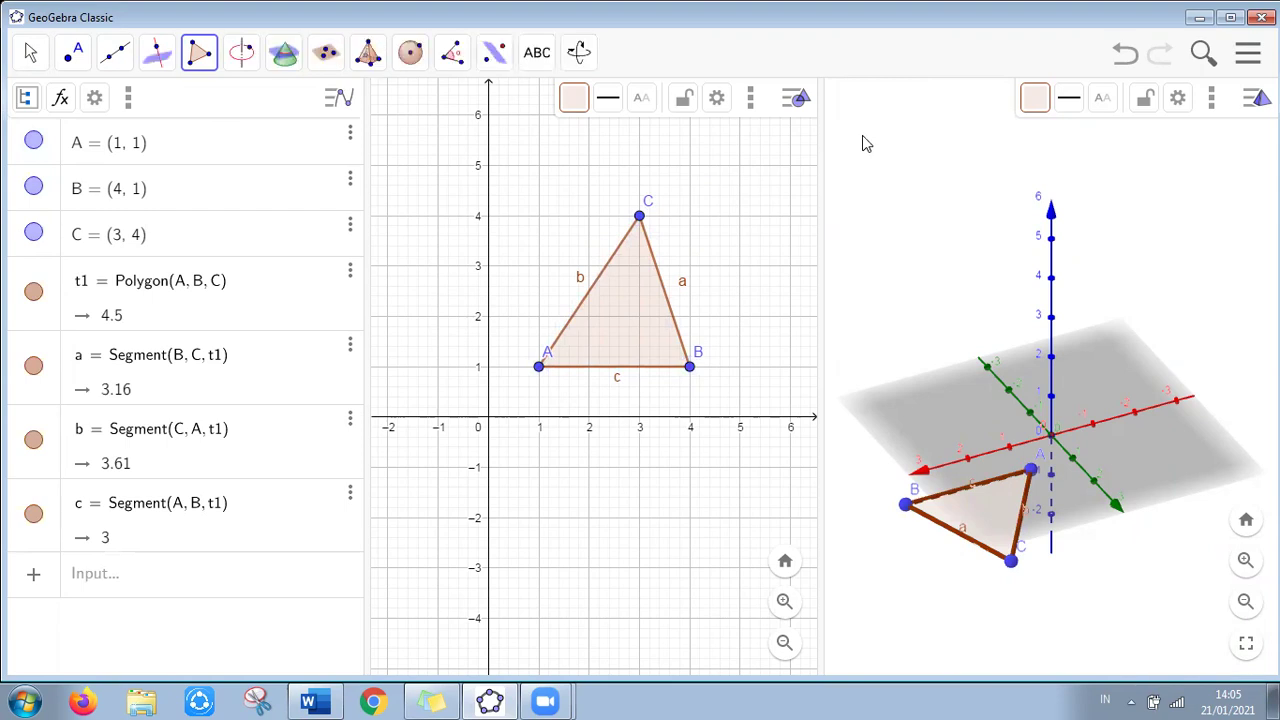
left_click(367, 54)
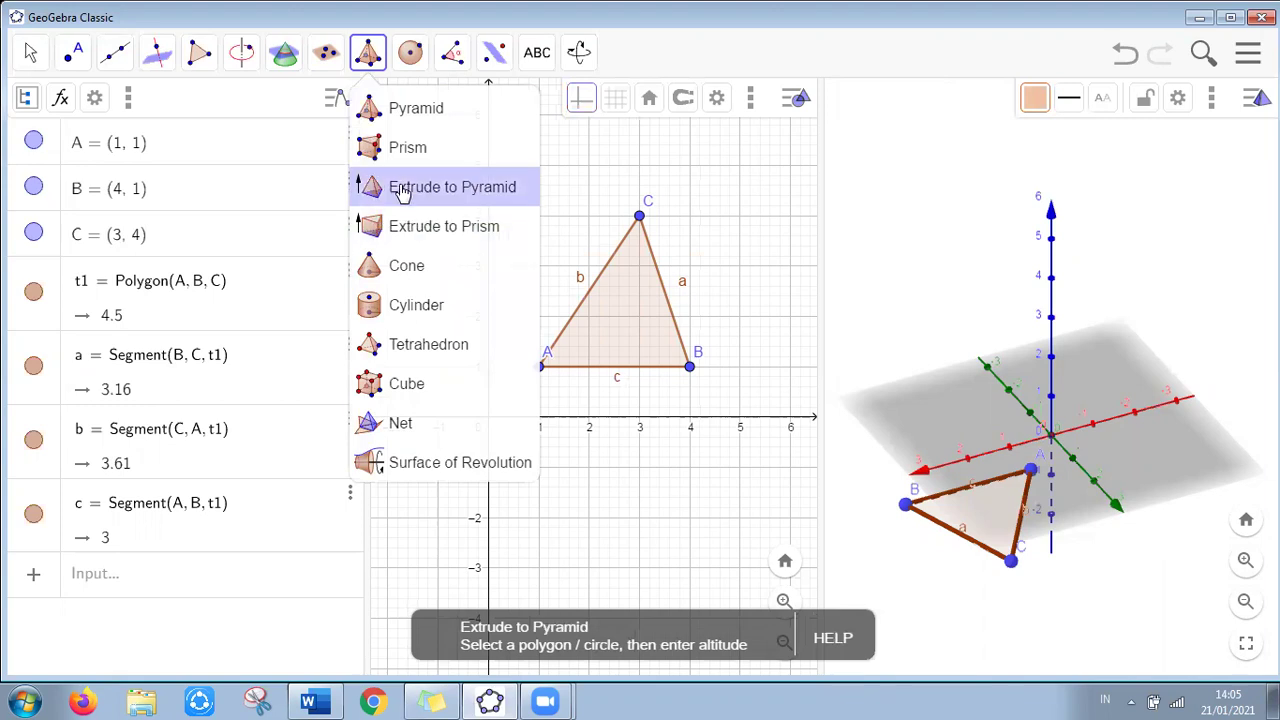
left_click(401, 190)
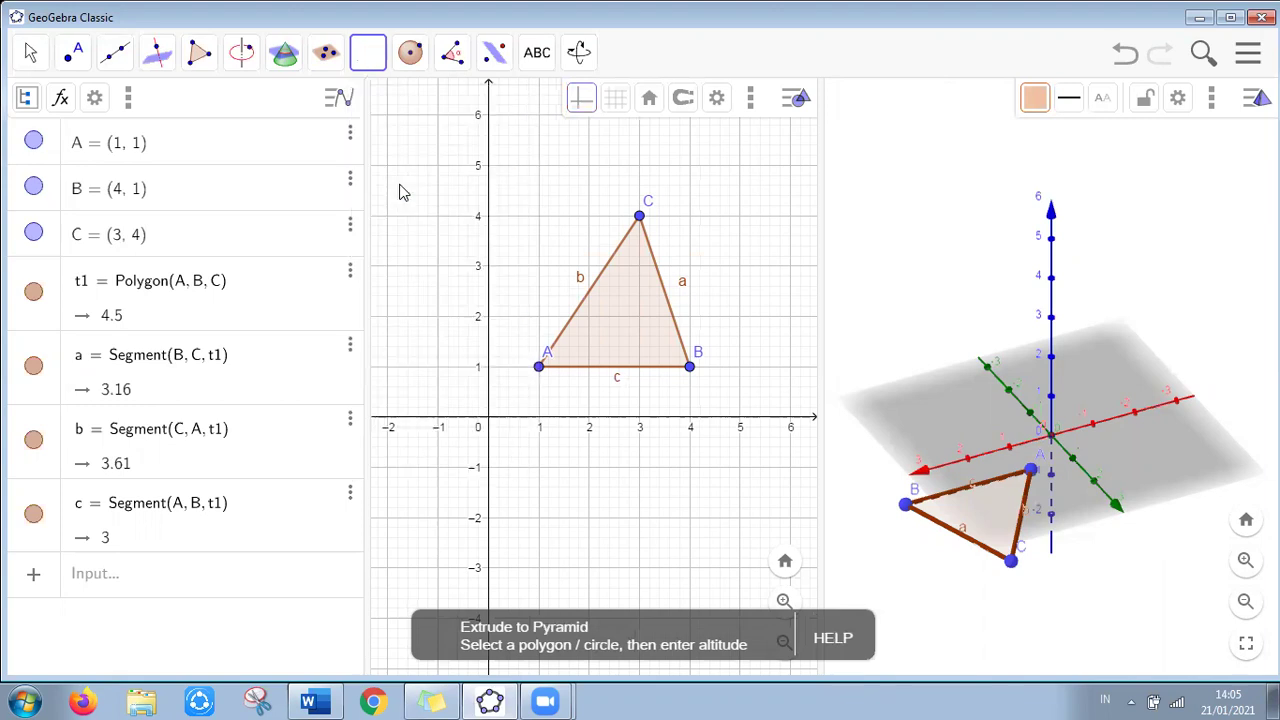
left_click(986, 516)
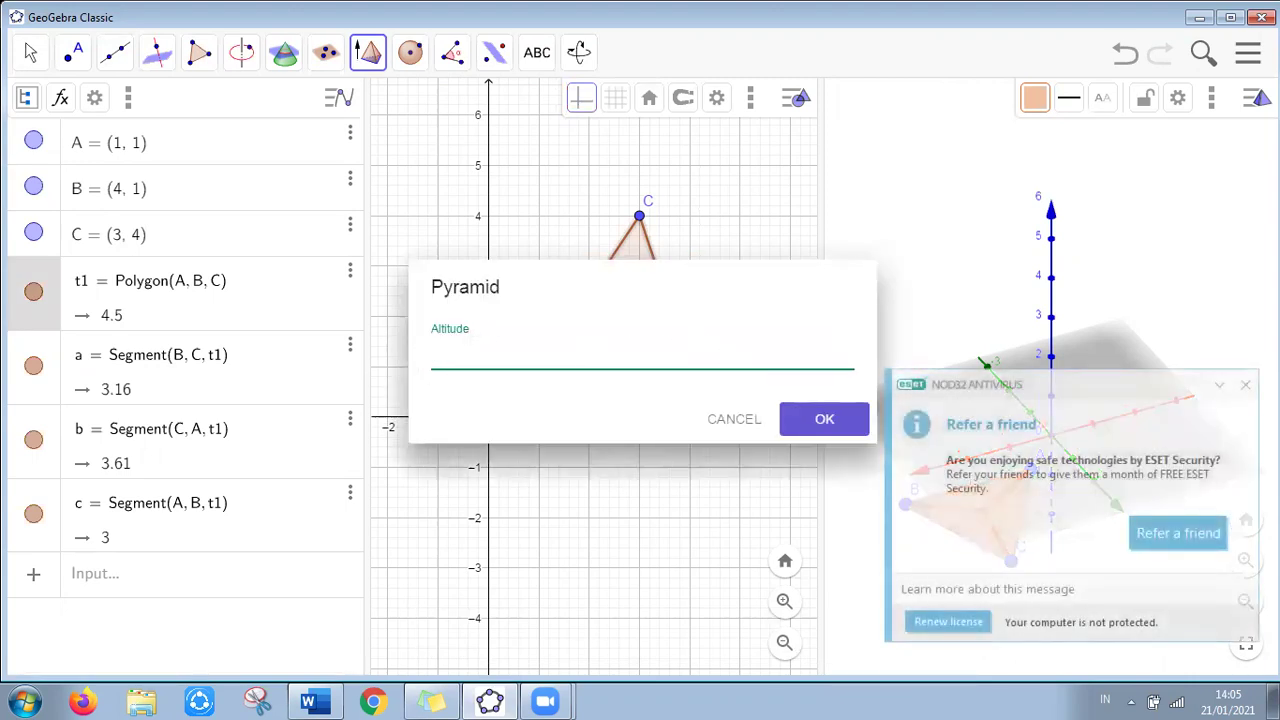
left_click(1245, 385)
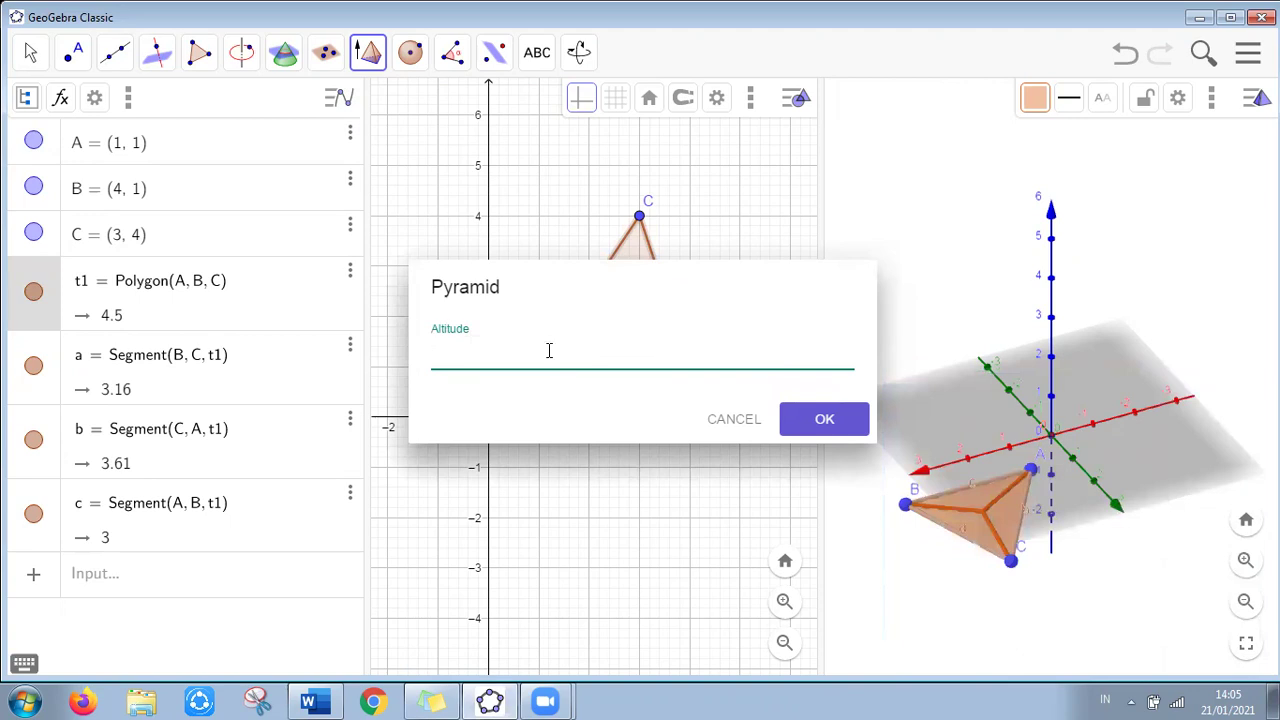
type("5")
left_click(821, 418)
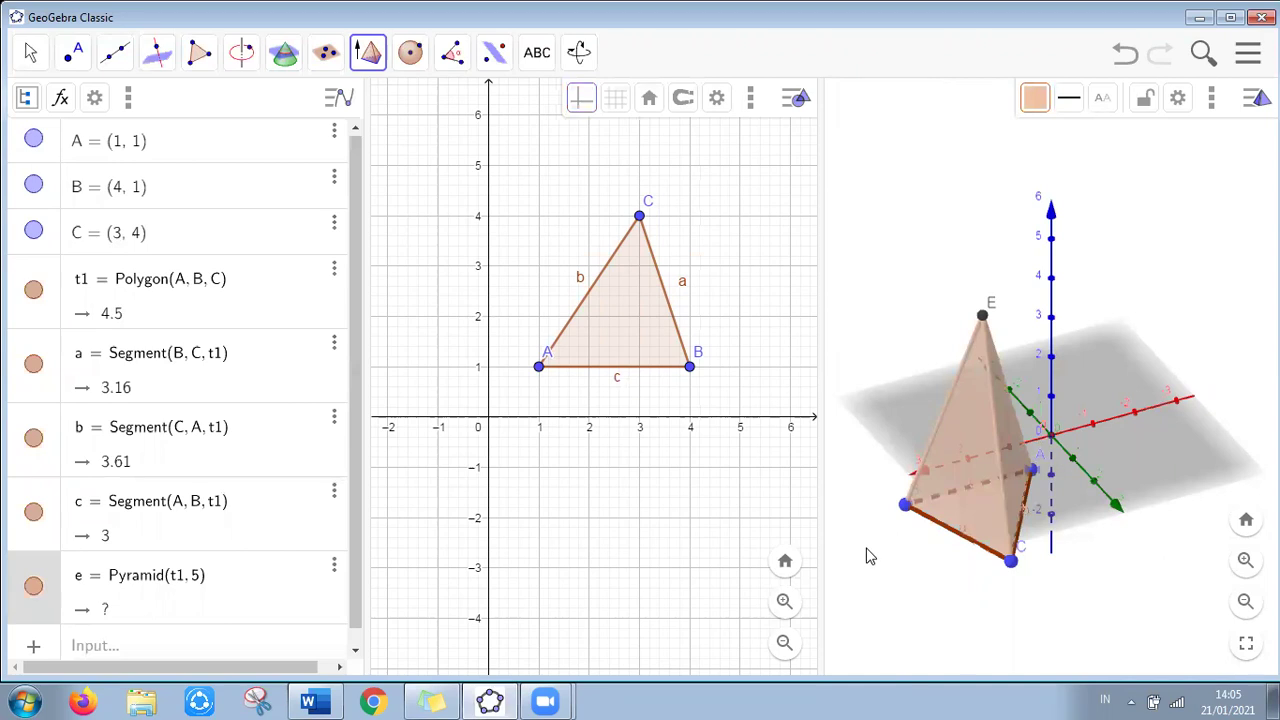
left_click_drag(920, 563, 954, 543)
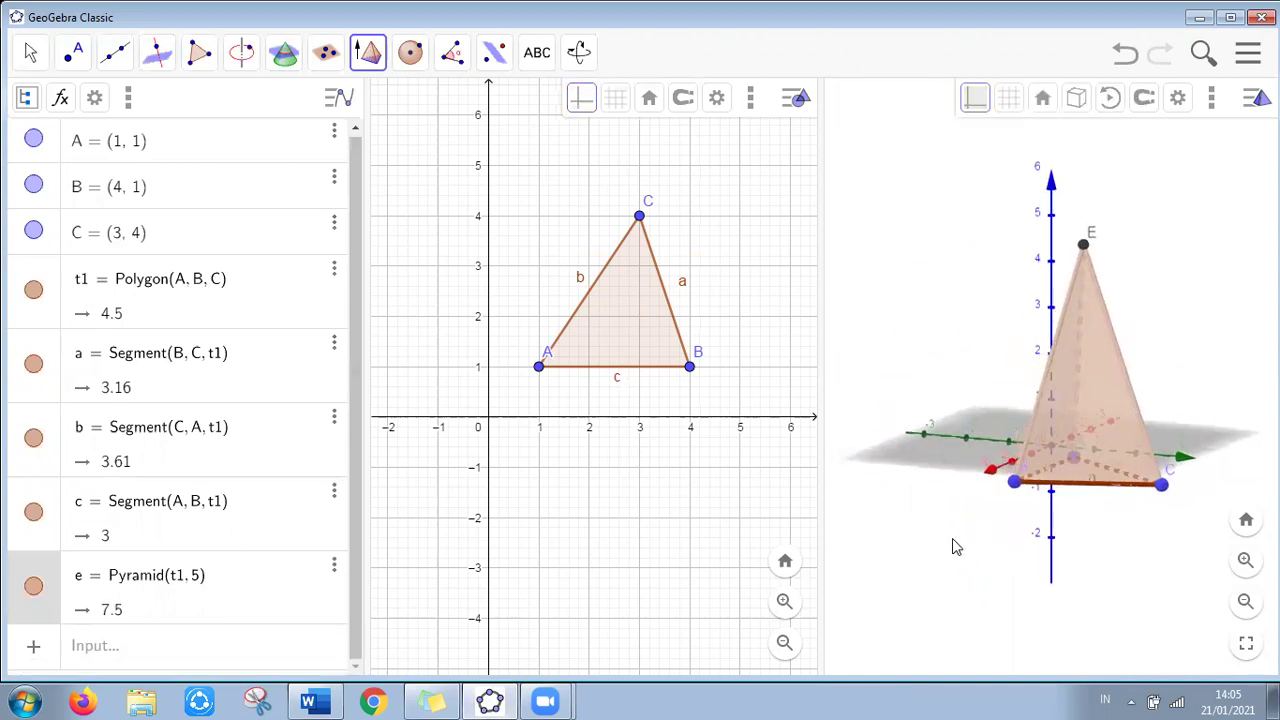
Switch to the Word module and read example 2 on the hexagonal pyramid with a slider-controlled height
left_click(308, 701)
scroll(492, 474, "down", 5)
scroll(492, 474, "down", 10)
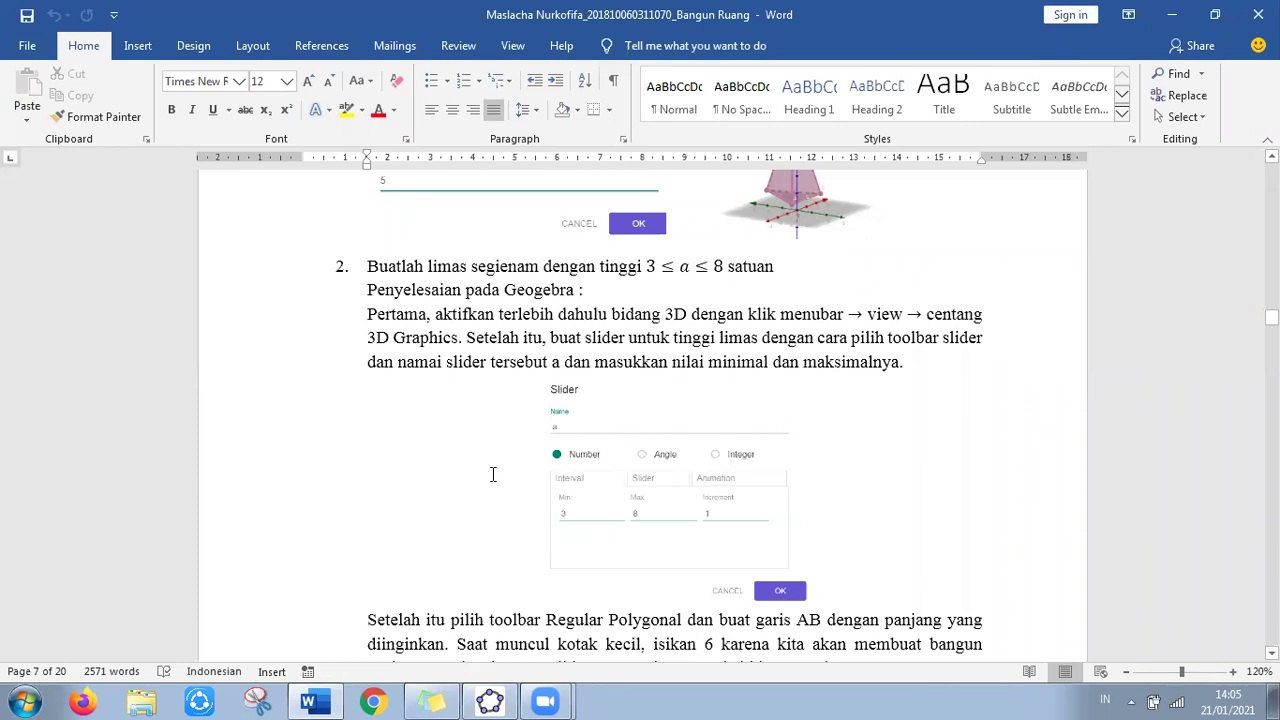
Return to GeoGebra and delete the triangle with its points and the pyramid built on it
left_click(489, 700)
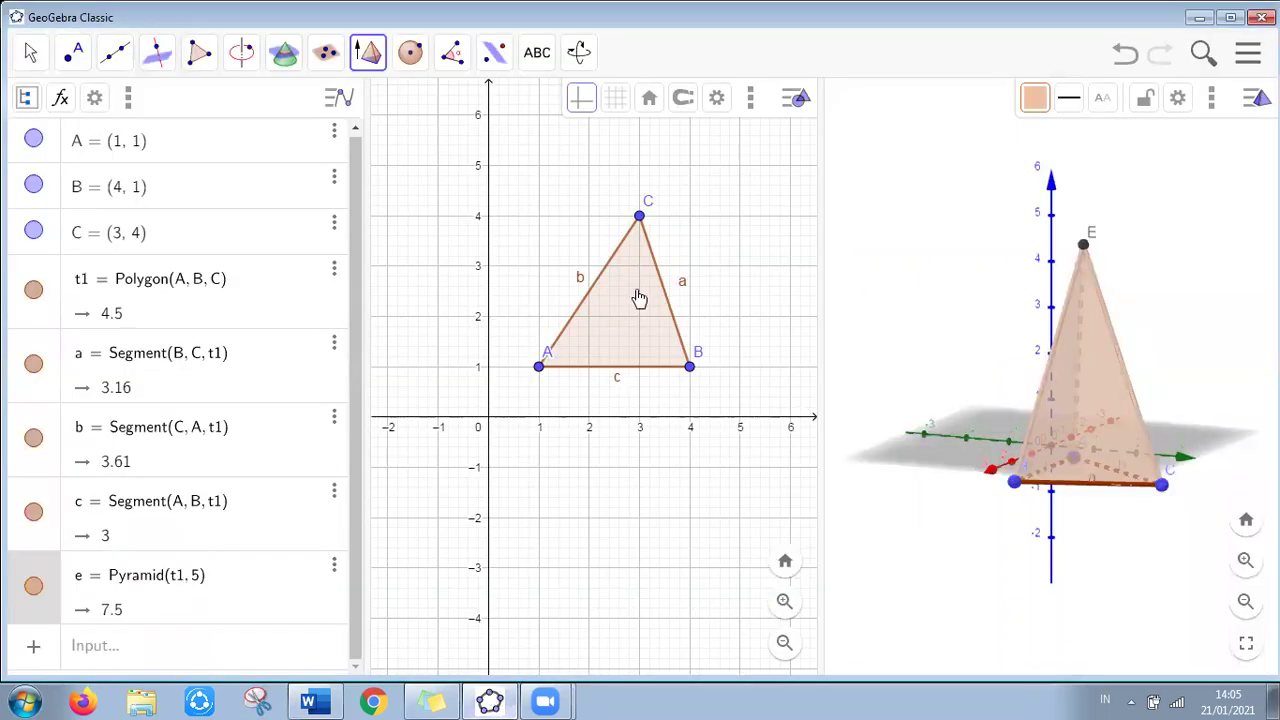
left_click_drag(508, 172, 757, 446)
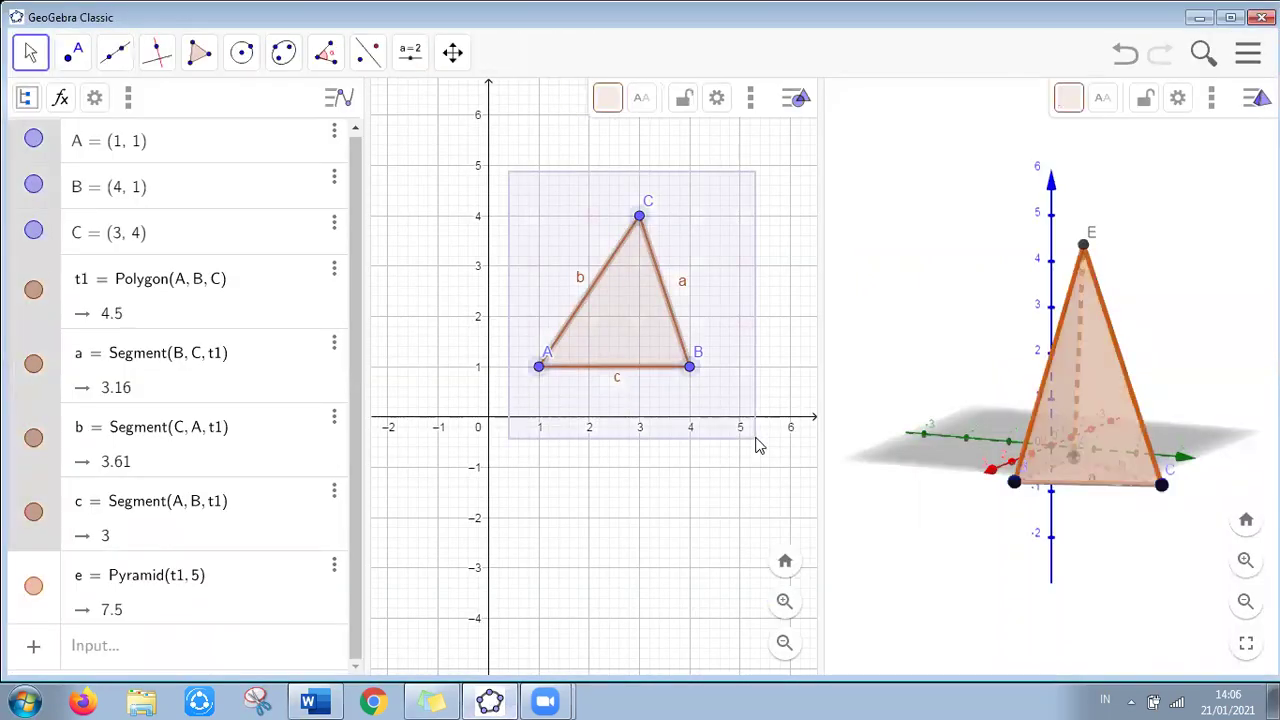
key("Delete")
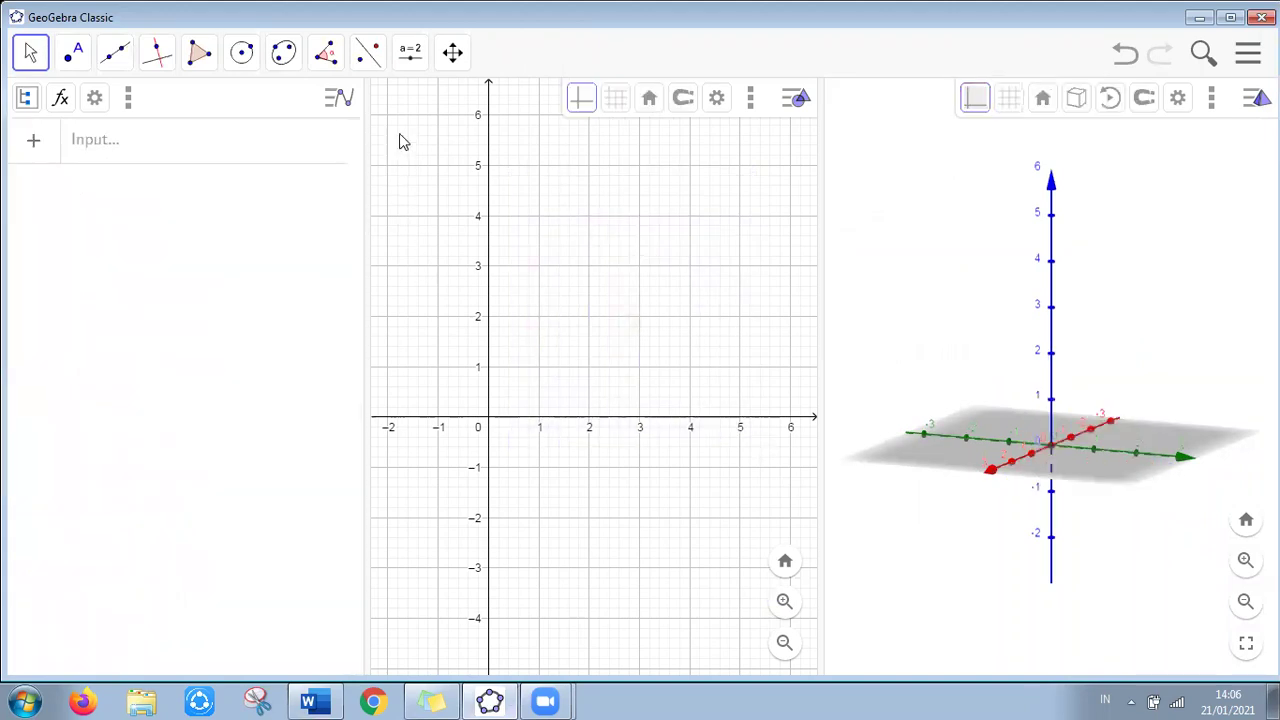
Create a number slider named a in the 2D view with minimum 3, maximum 8 and increment 1
left_click(415, 66)
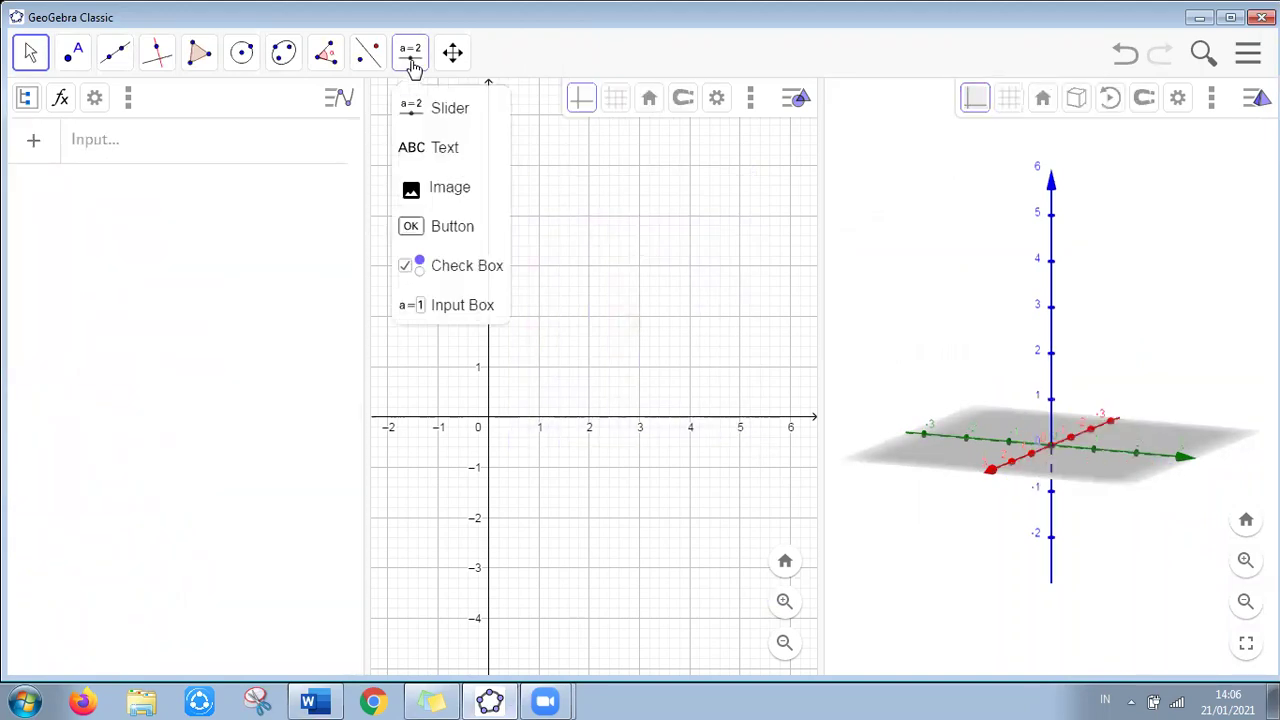
left_click(422, 110)
left_click(412, 122)
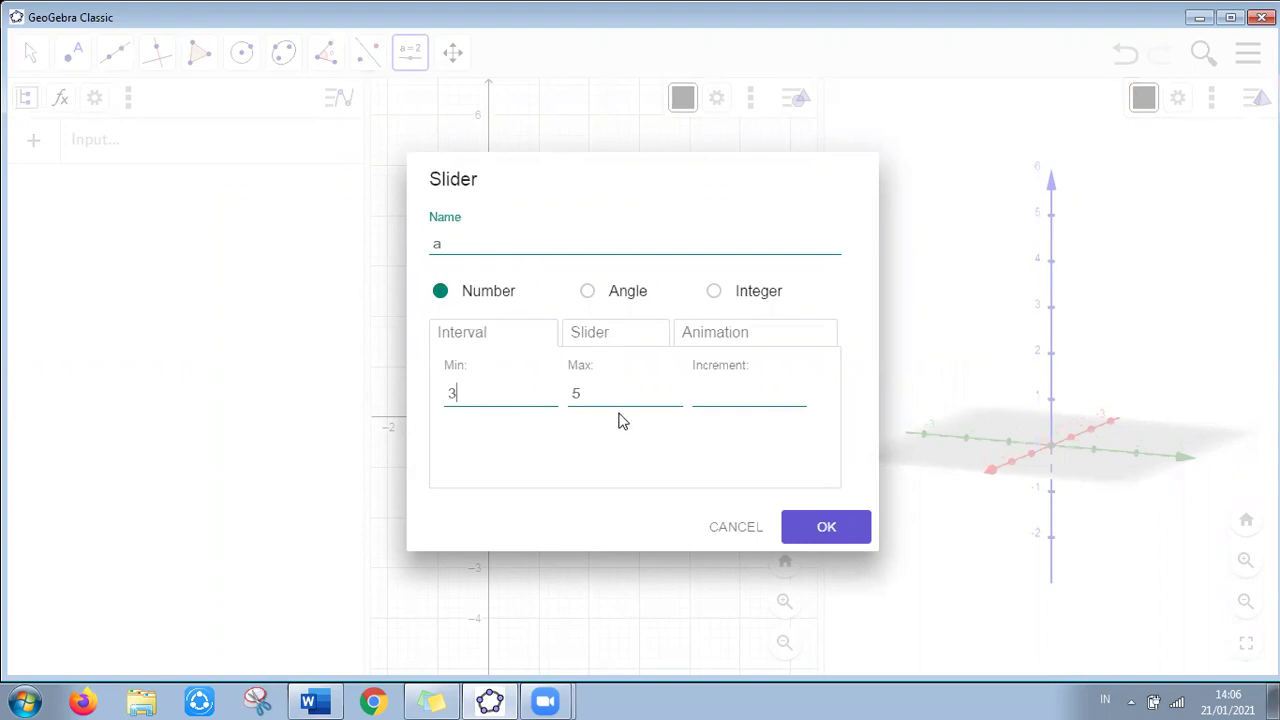
type("8")
left_click(728, 400)
type("1")
left_click(822, 526)
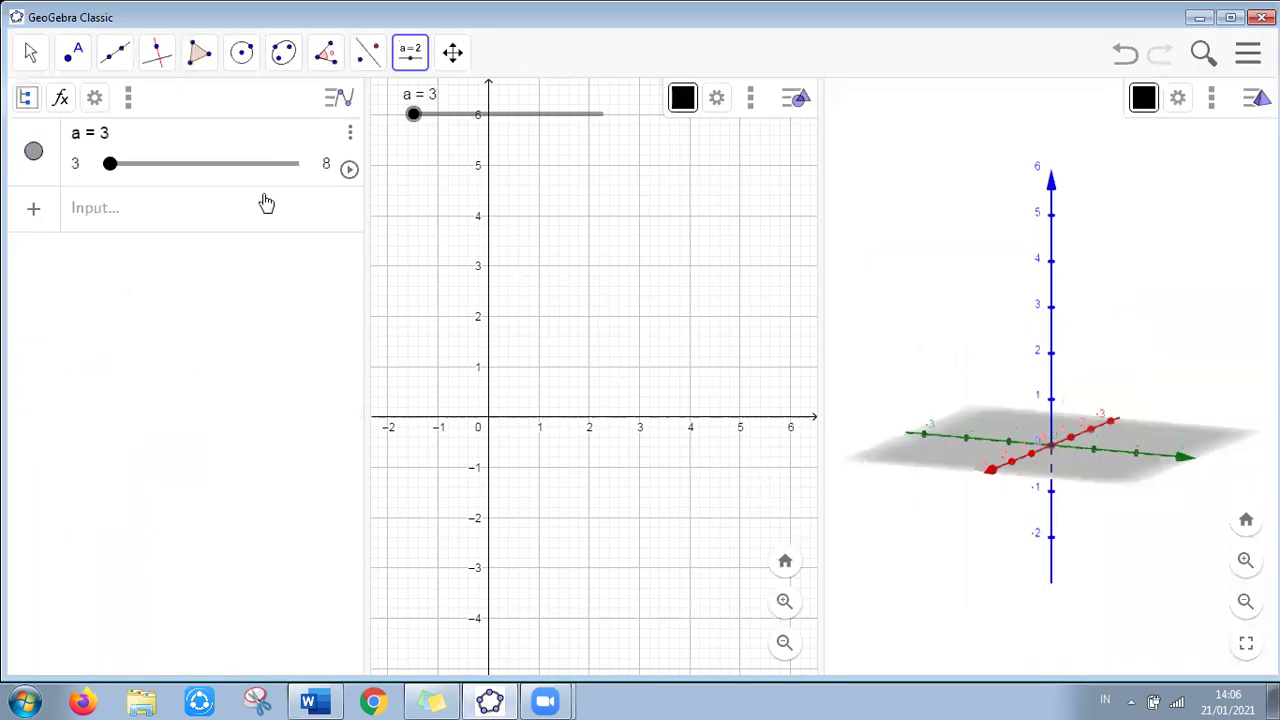
Draw a regular polygon with 6 vertices in the 2D view, with its base from (1, 0) to (3, 0)
left_click(200, 56)
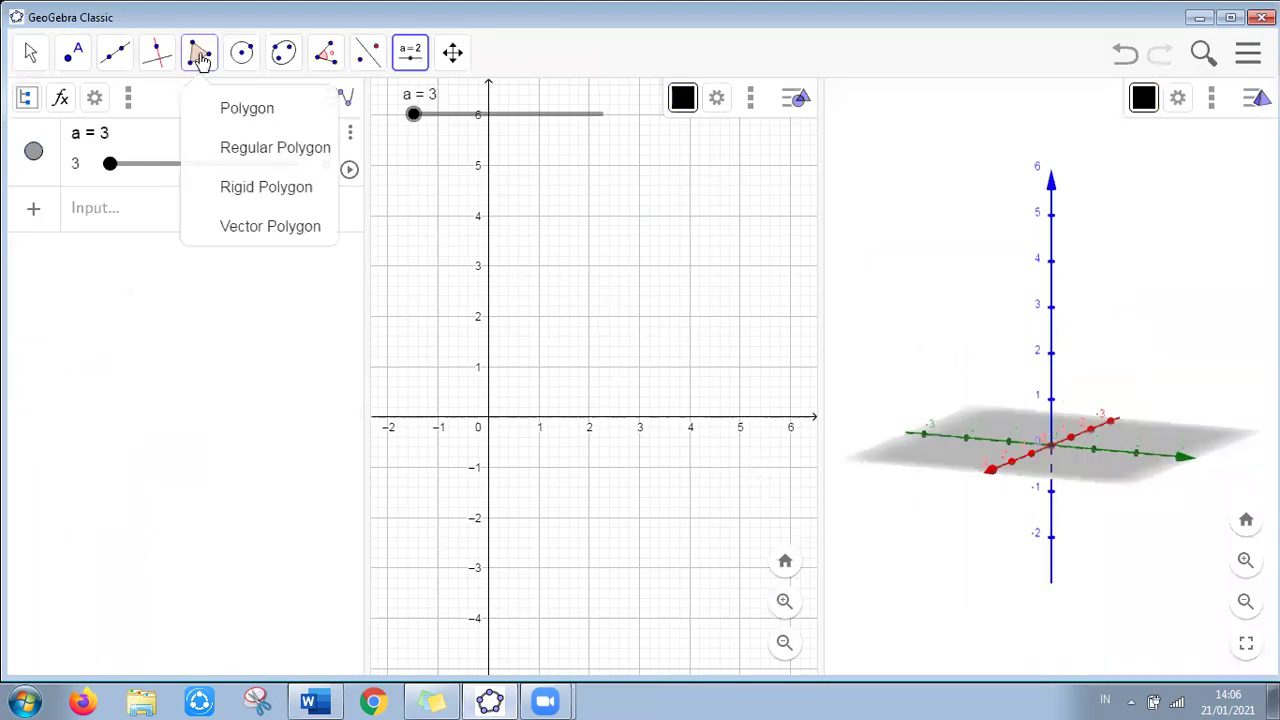
left_click(253, 151)
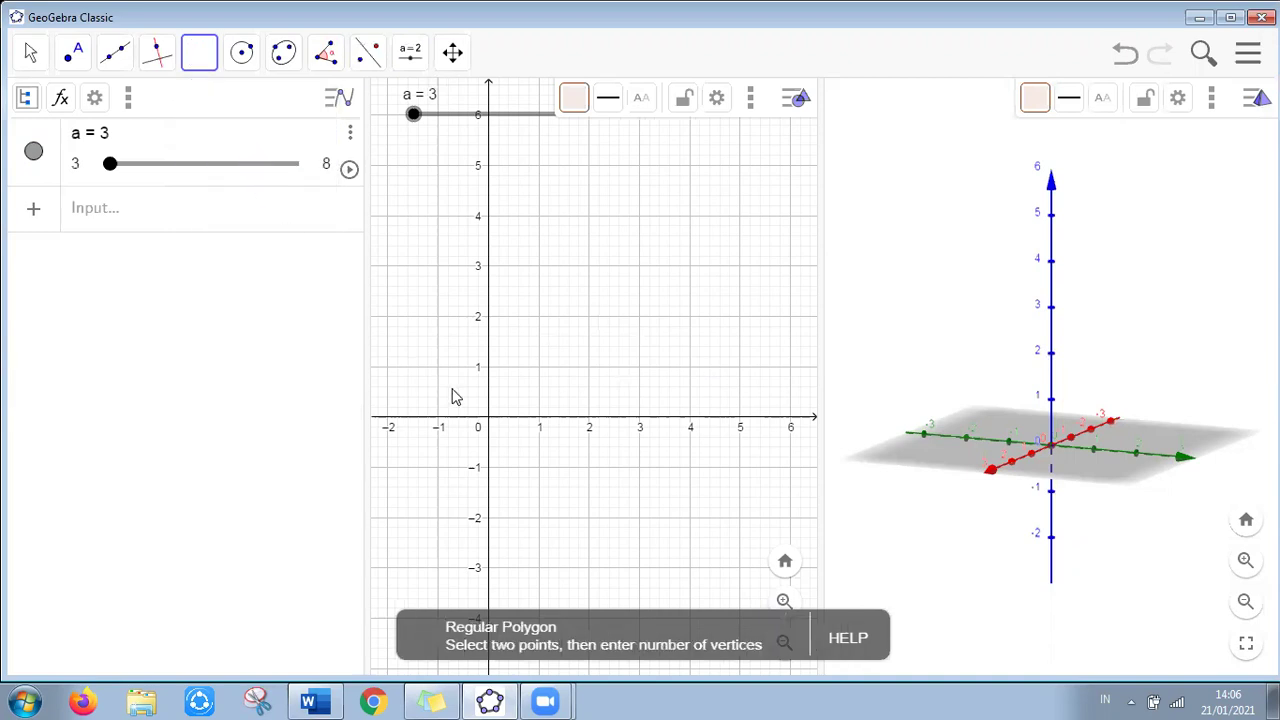
left_click(538, 418)
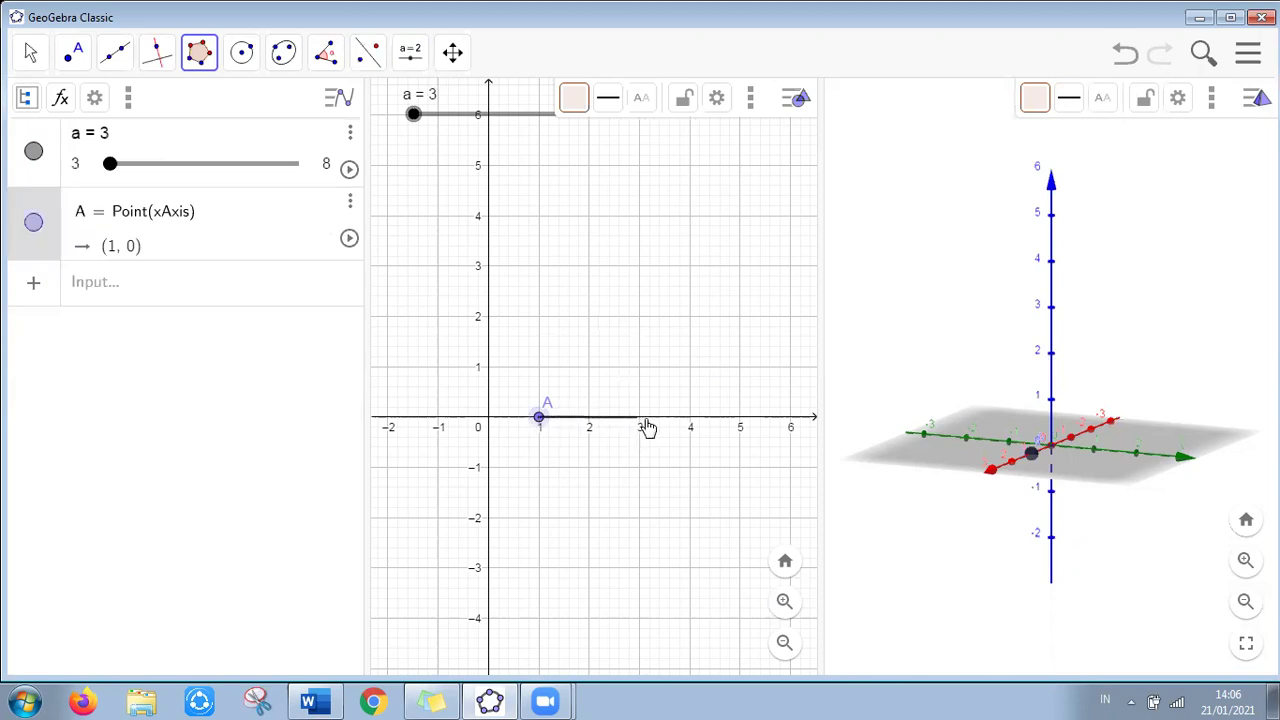
left_click(640, 420)
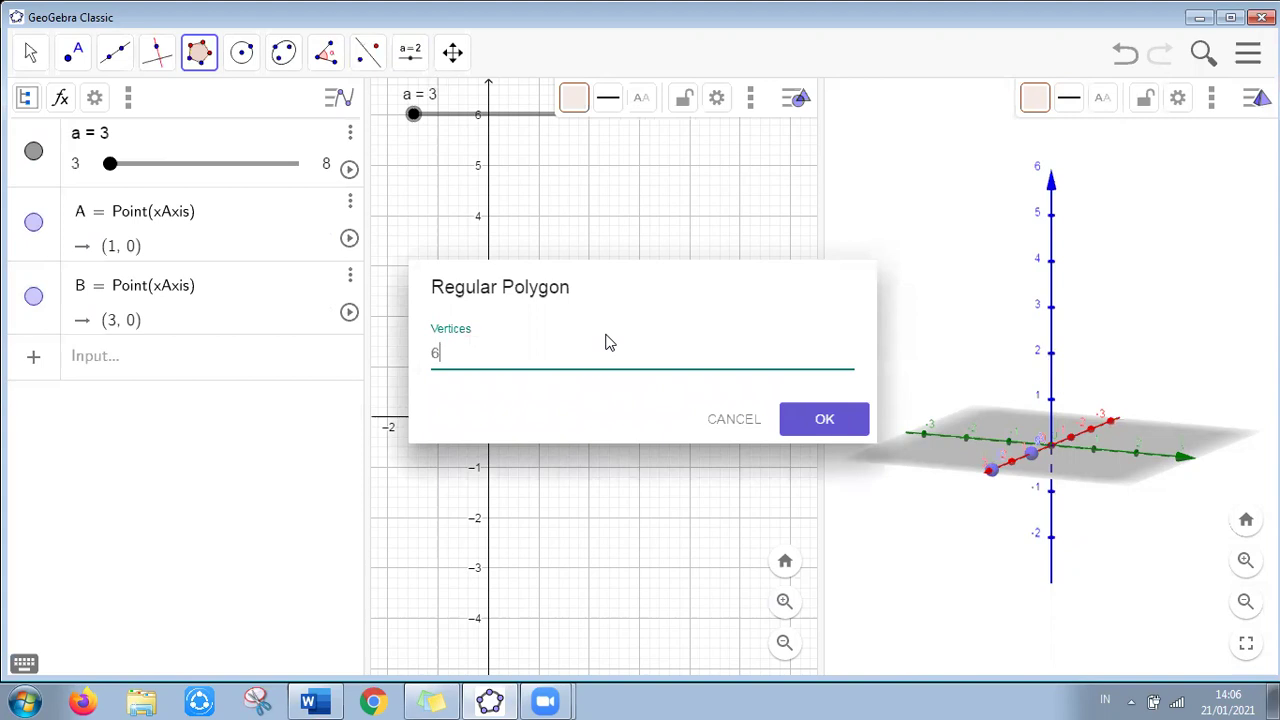
left_click(822, 418)
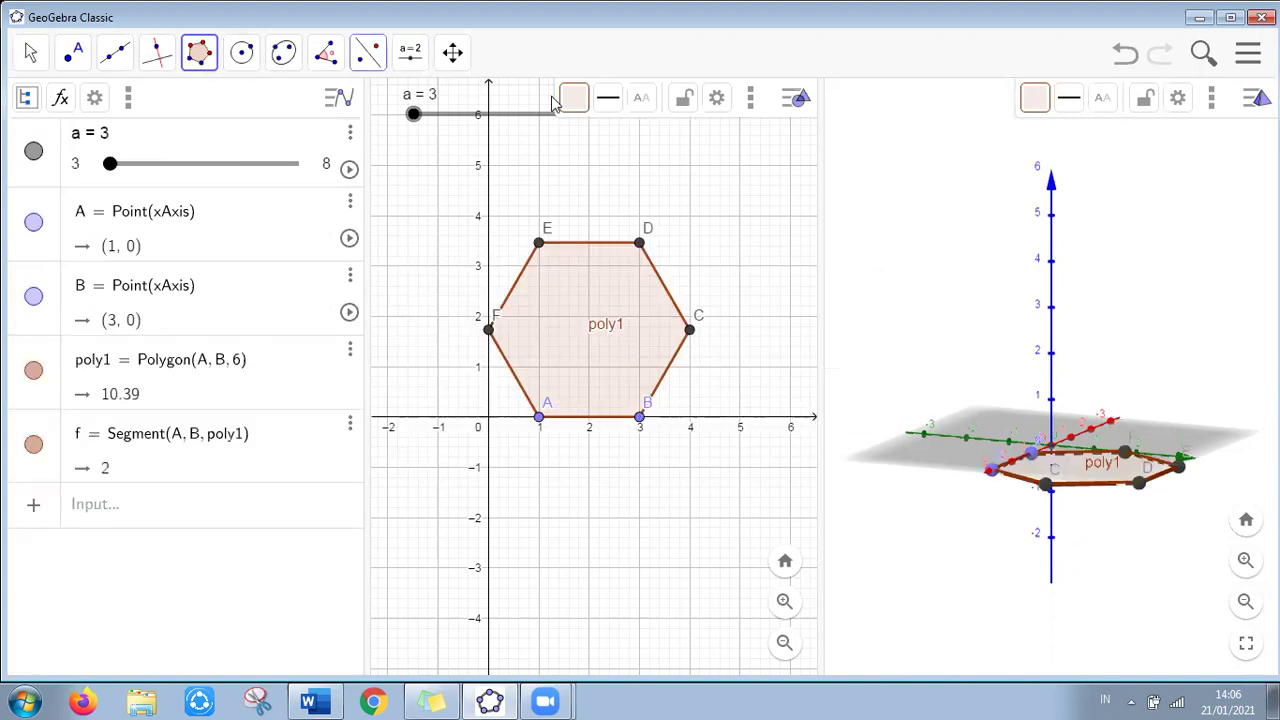
Extrude the hexagon to a pyramid with altitude a in the 3D view, and briefly animate slider a to vary its height
left_click(890, 118)
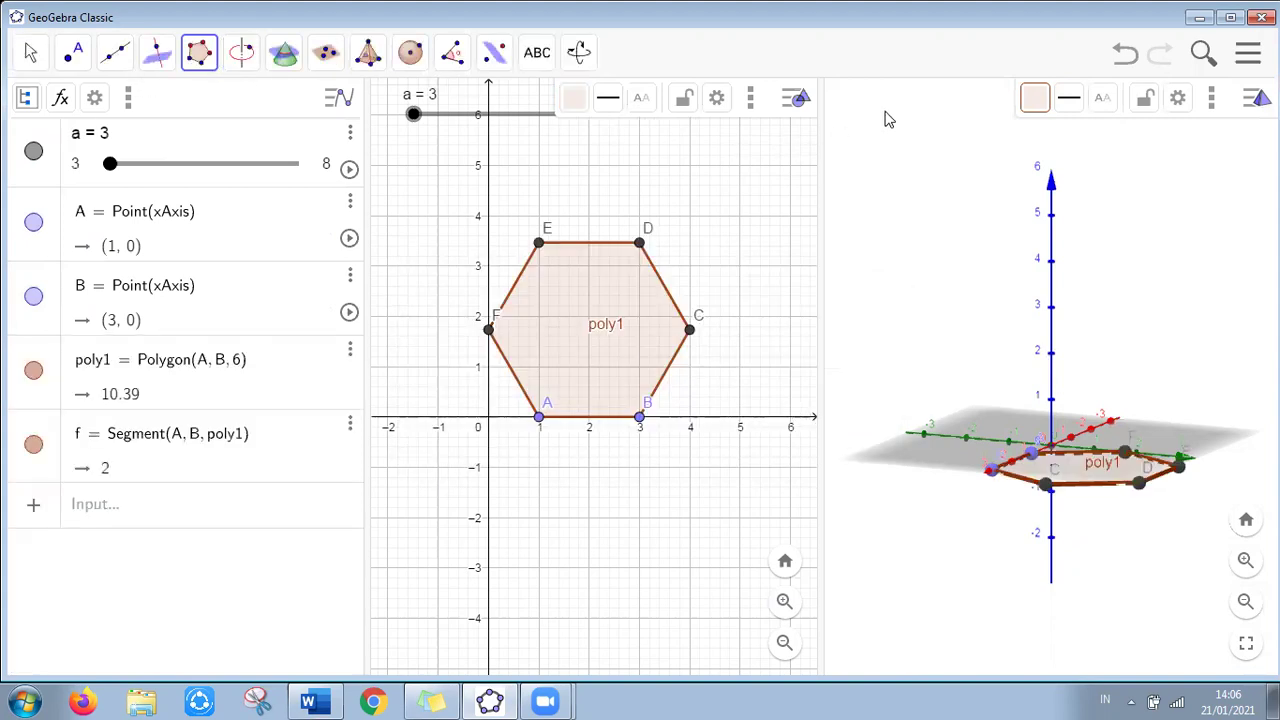
left_click(368, 56)
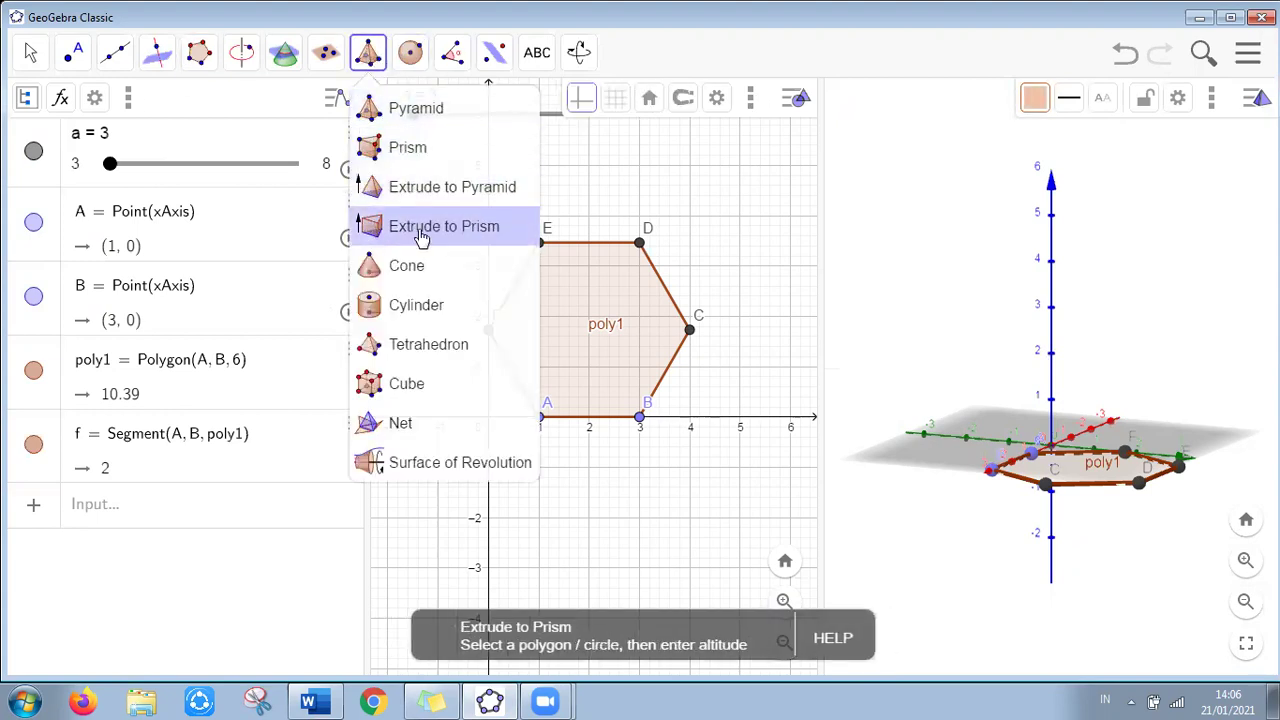
left_click(427, 188)
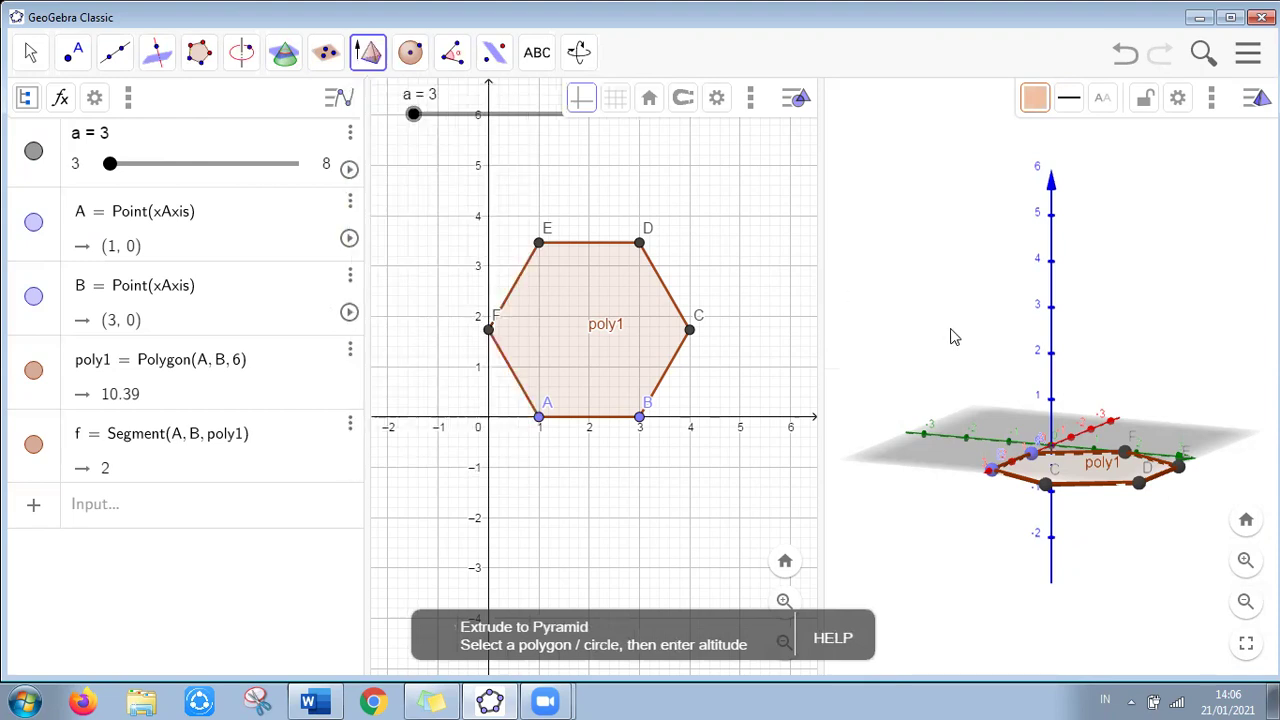
left_click(1089, 468)
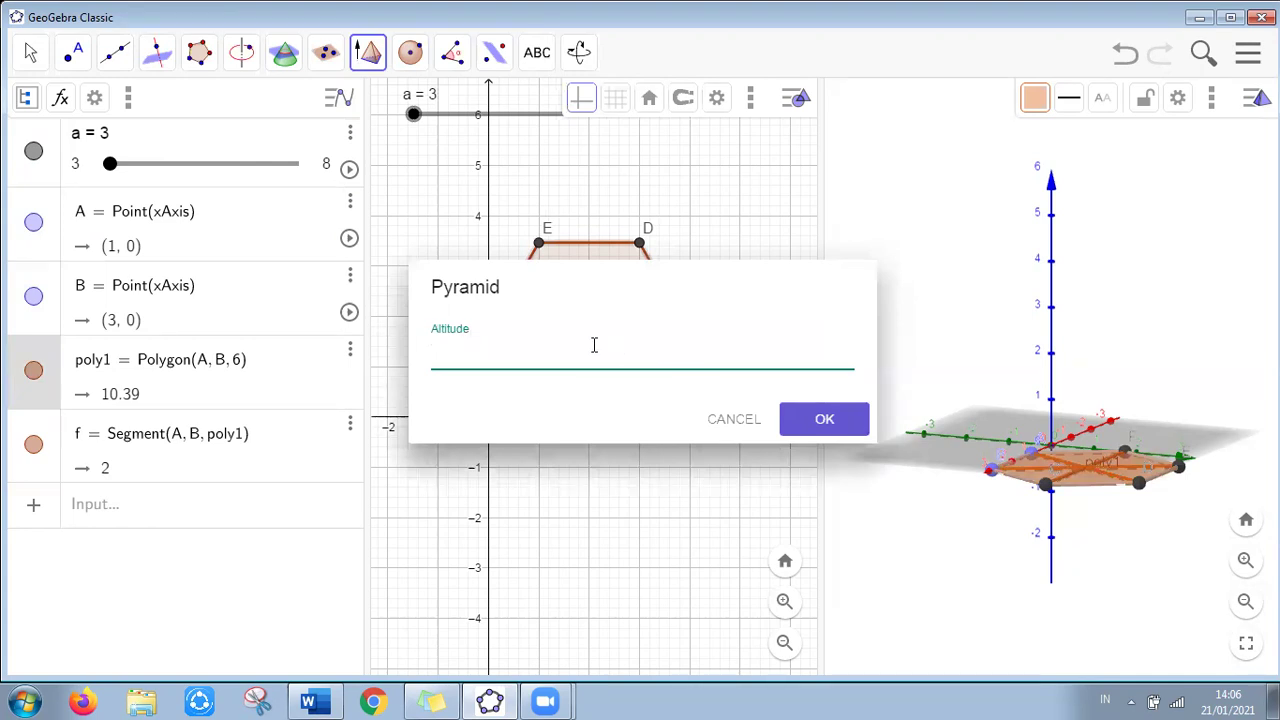
type("a")
left_click(824, 418)
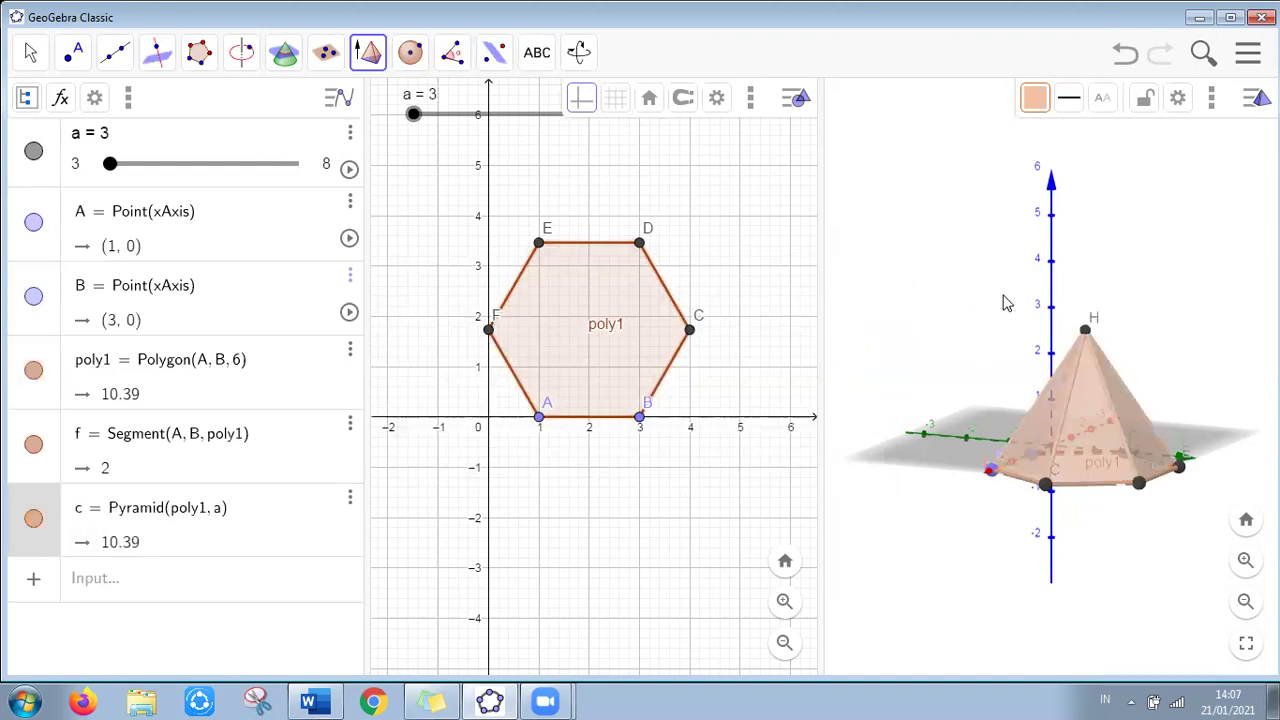
left_click(348, 168)
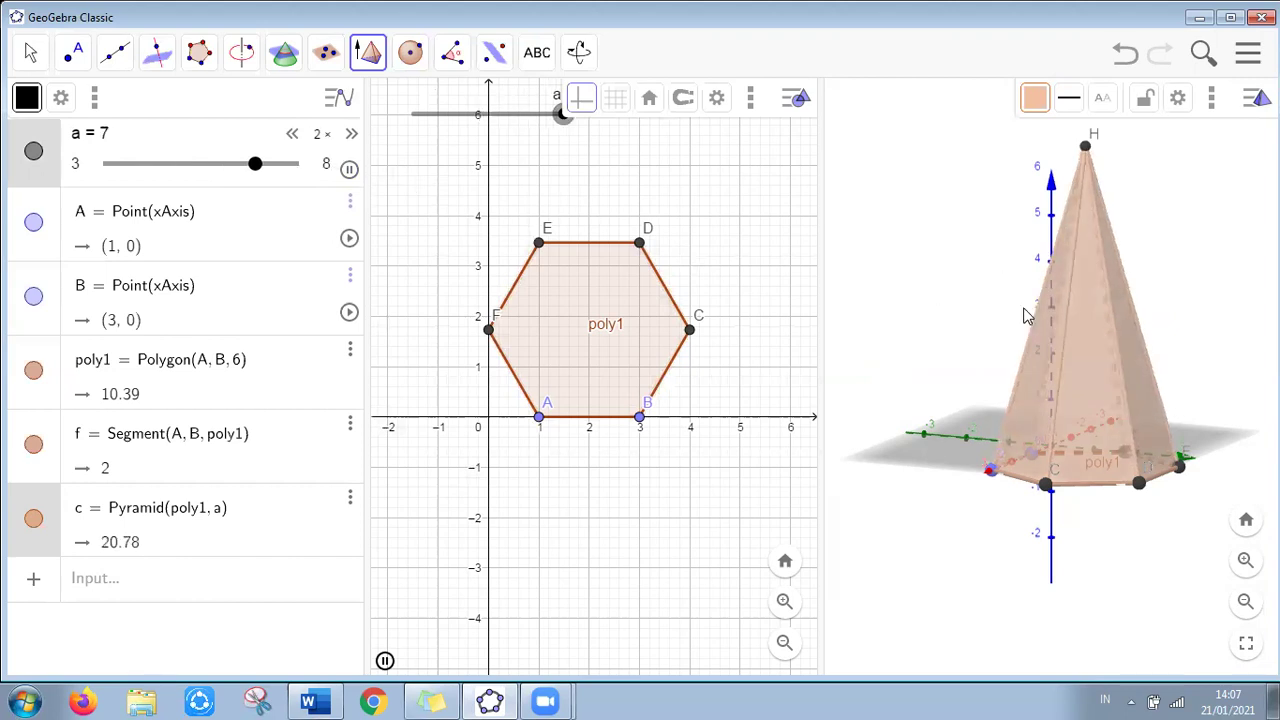
left_click(350, 170)
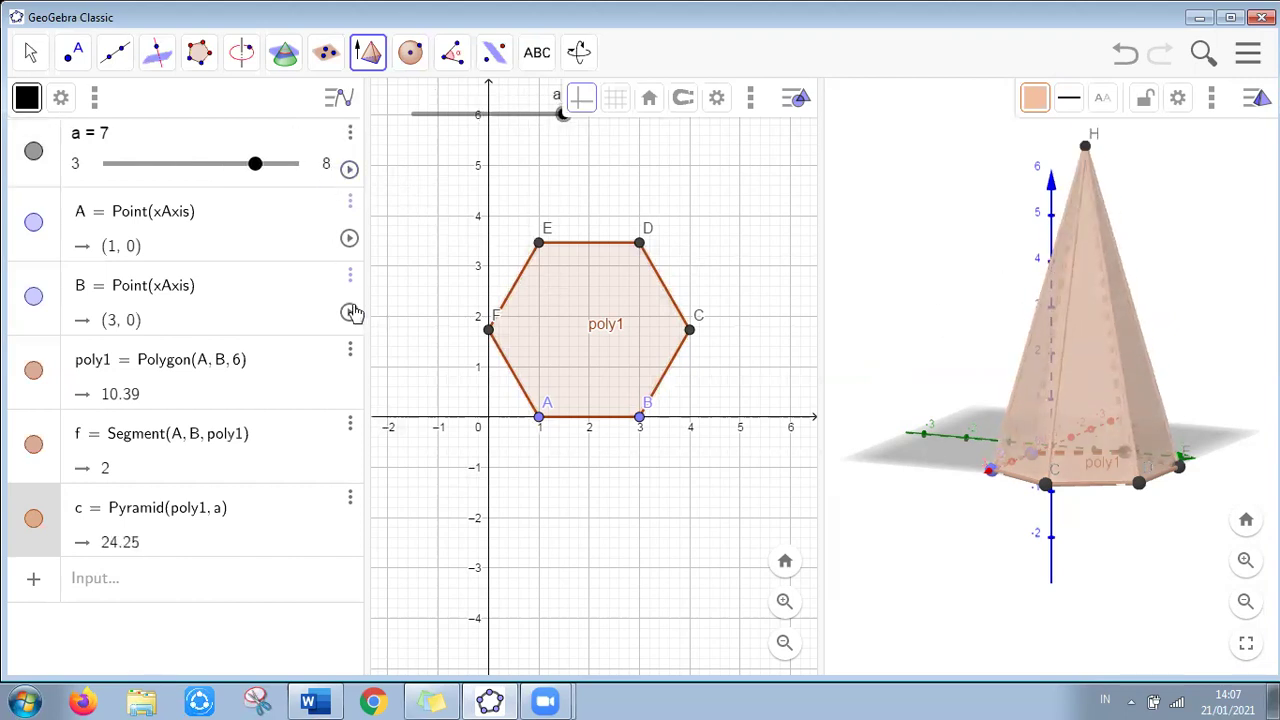
Switch to the Word module and read section E, example 1, on the parallelogram prism with base length 5
left_click(312, 701)
scroll(451, 477, "down", 12)
scroll(446, 478, "down", 8)
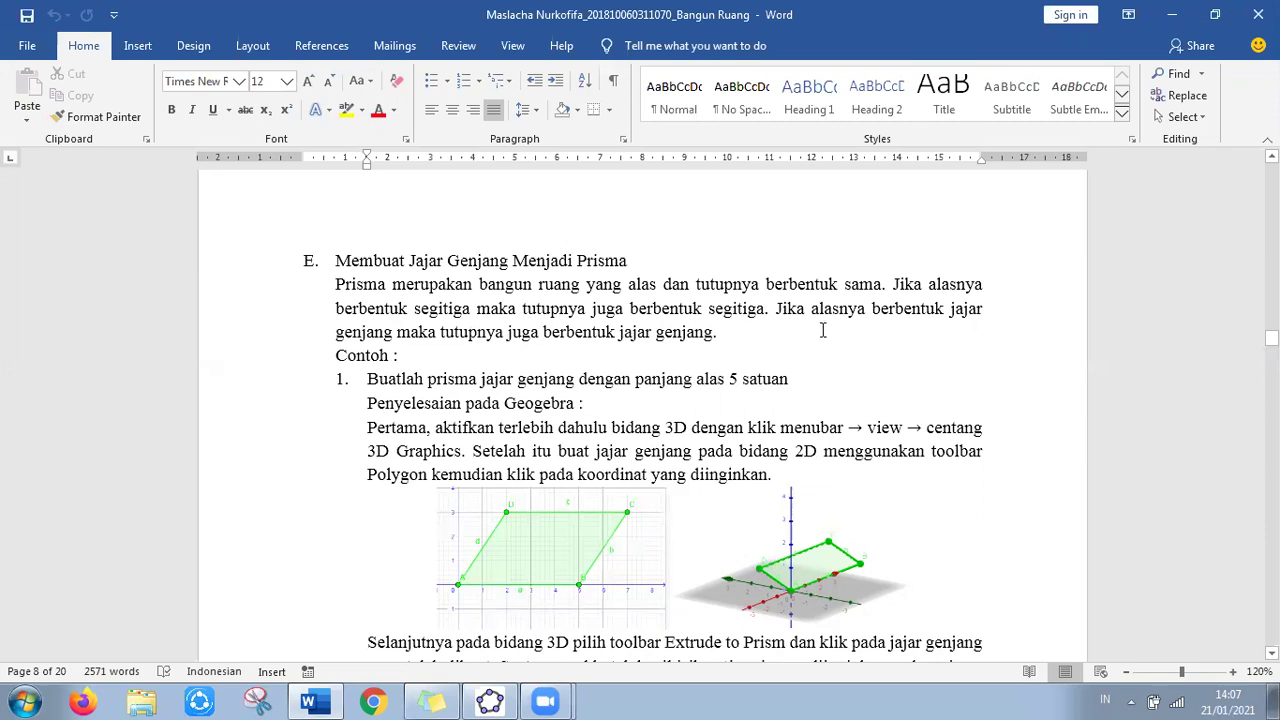
scroll(783, 379, "down", 1)
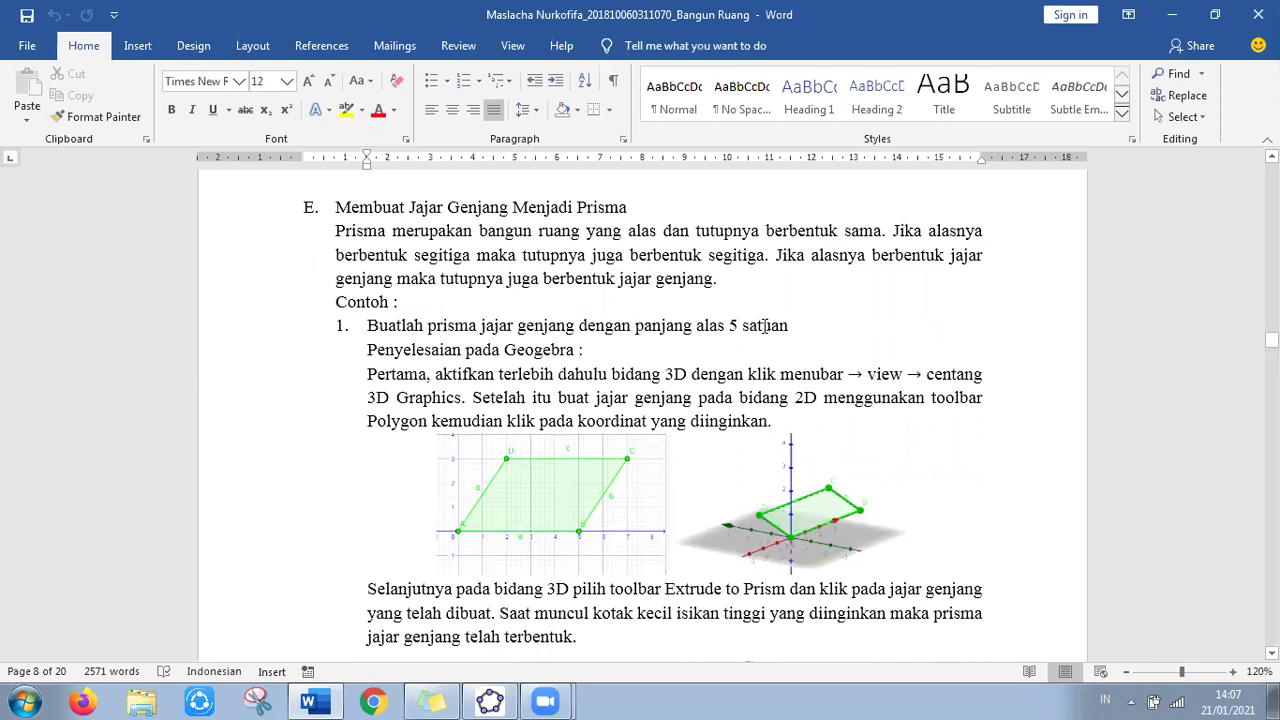
Return to GeoGebra and remove the hexagonal pyramid, the hexagon with its points, and slider a
left_click(489, 701)
left_click_drag(449, 177, 745, 481)
key("ctrl+z")
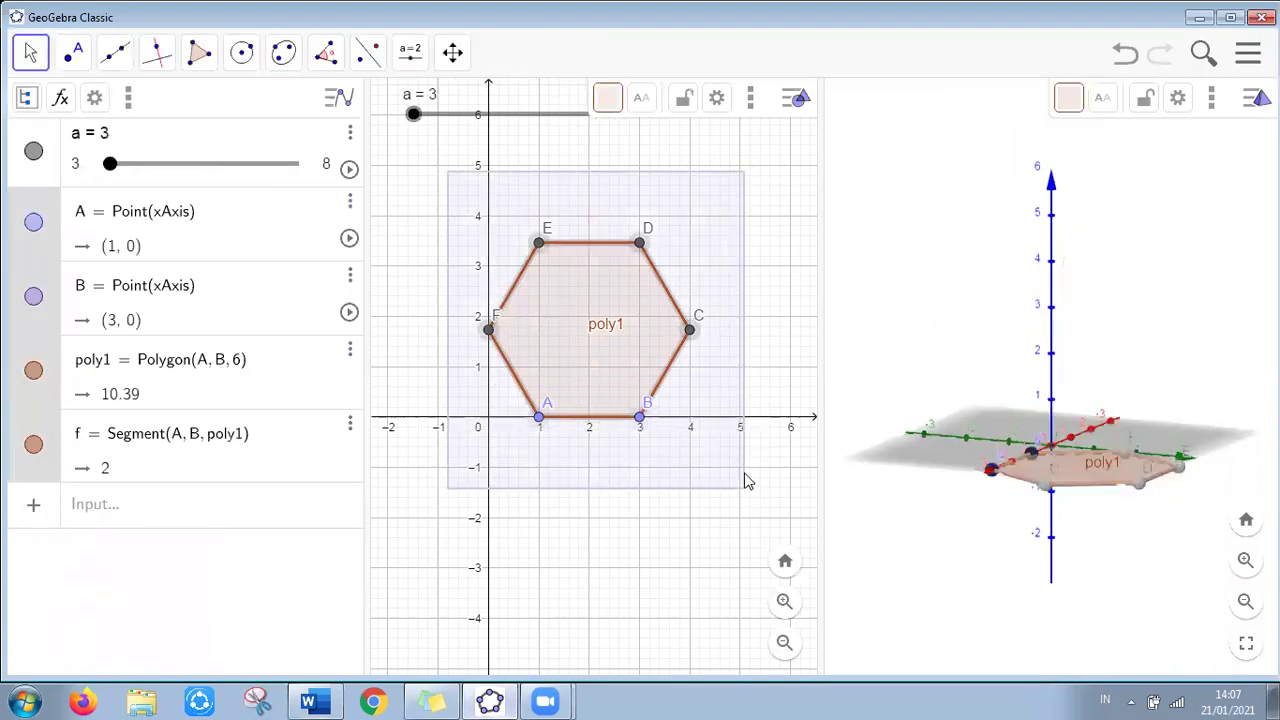
key("Delete")
left_click(350, 133)
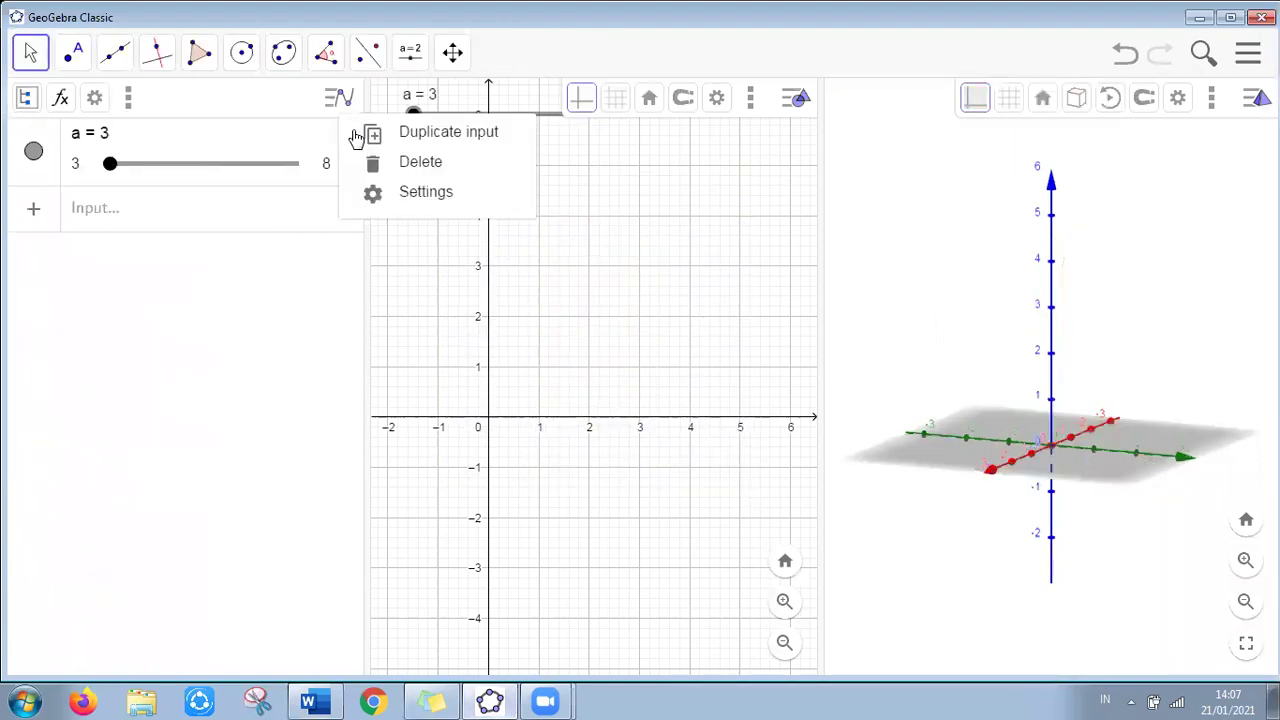
left_click(372, 163)
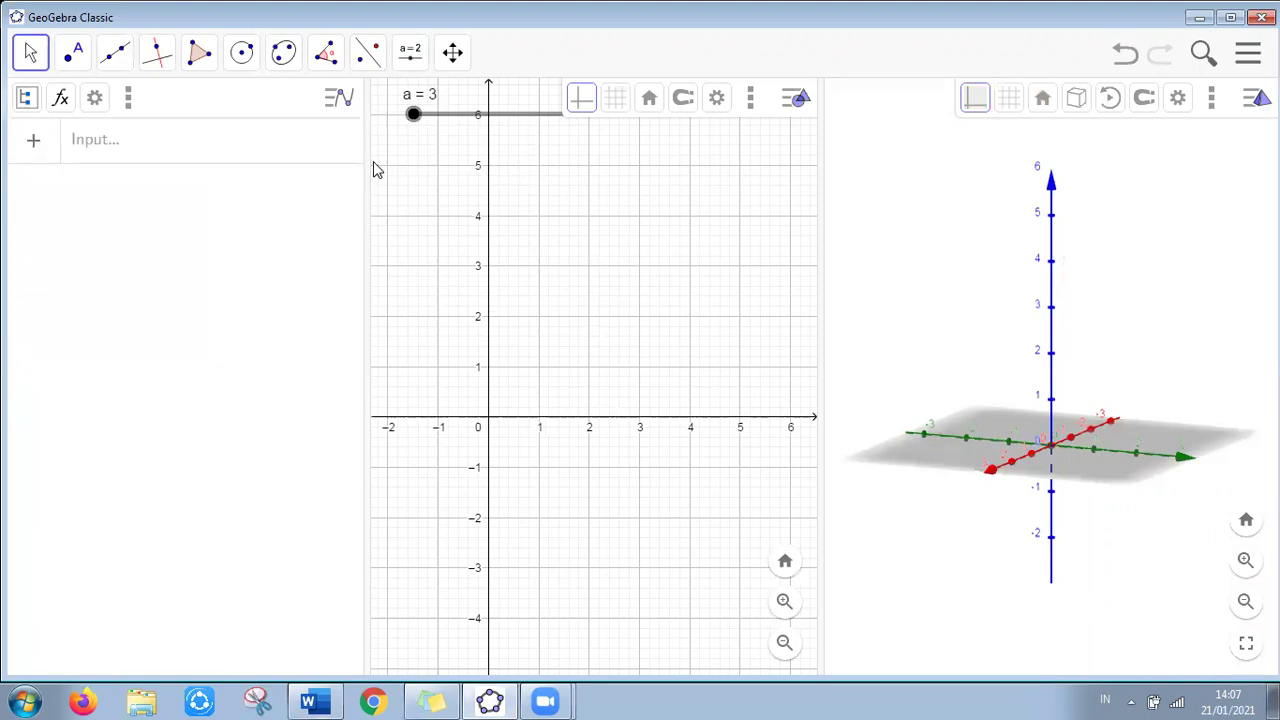
Start a polygon in the 2D view with its base from the origin to (5, 0)
left_click(200, 58)
left_click(234, 116)
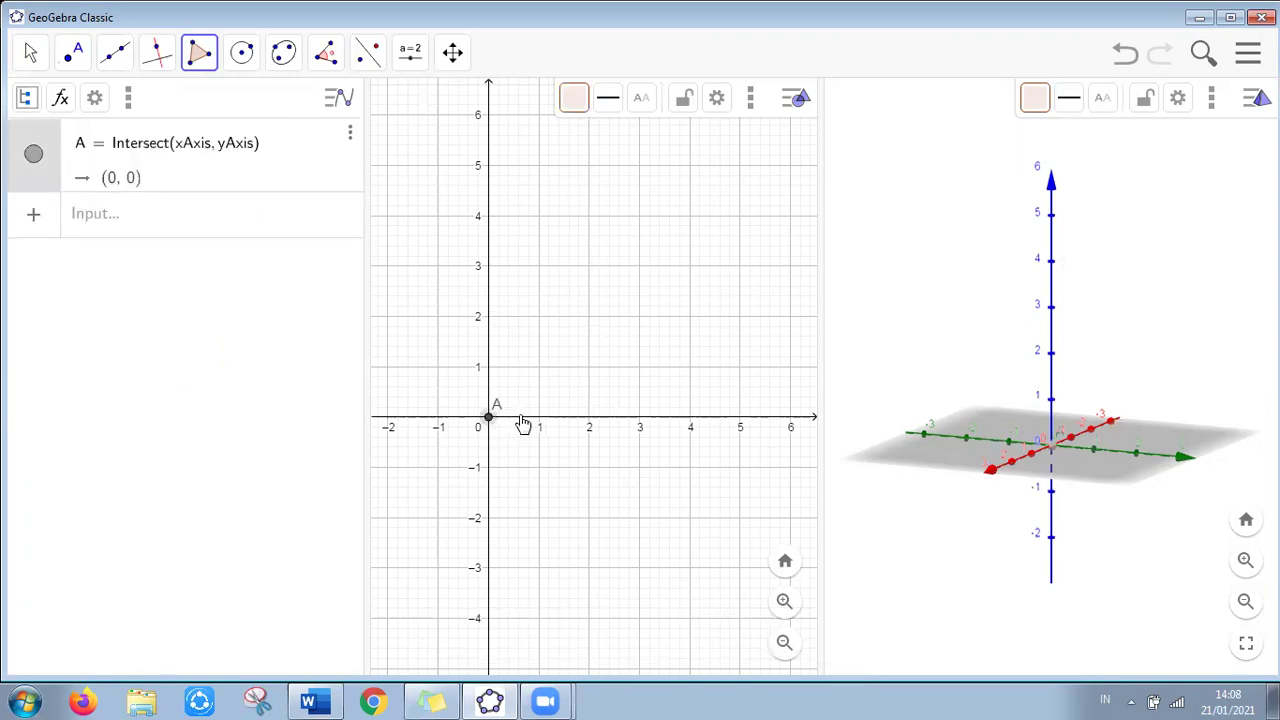
left_click(740, 420)
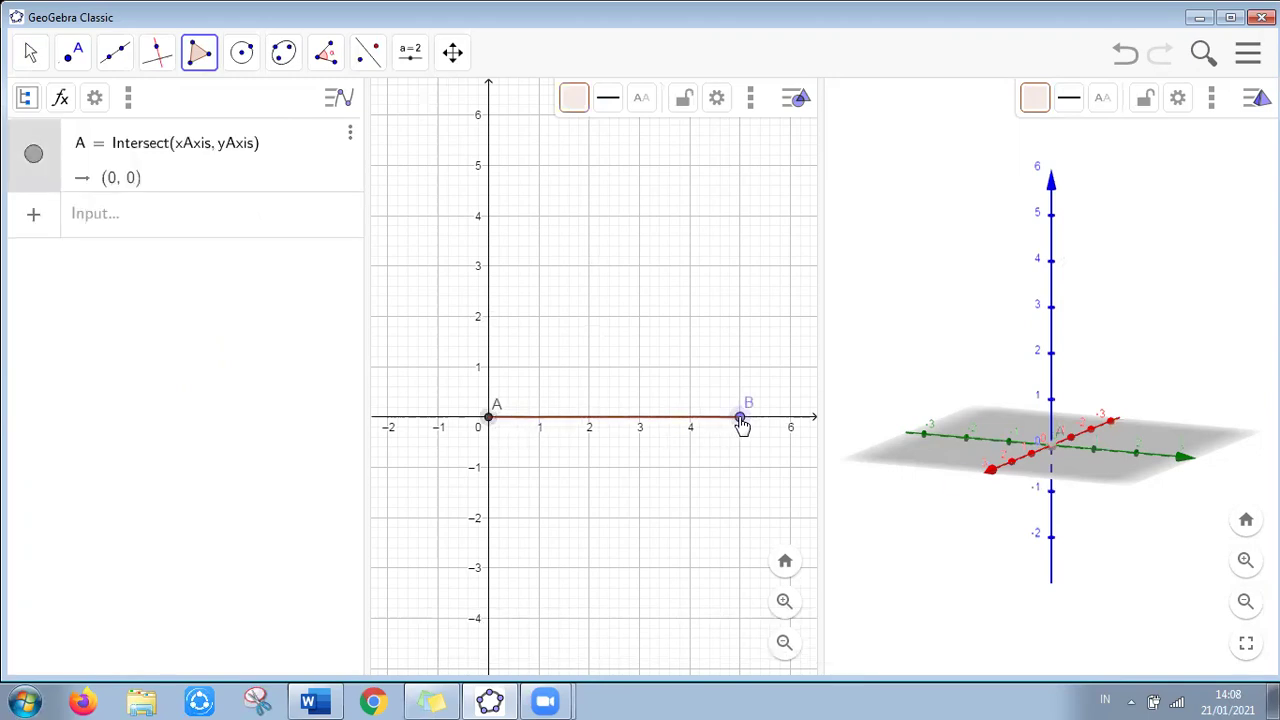
Complete the parallelogram in the 2D view with vertices C (6, 2) and D (1, 2), closing it at the origin
left_click(788, 318)
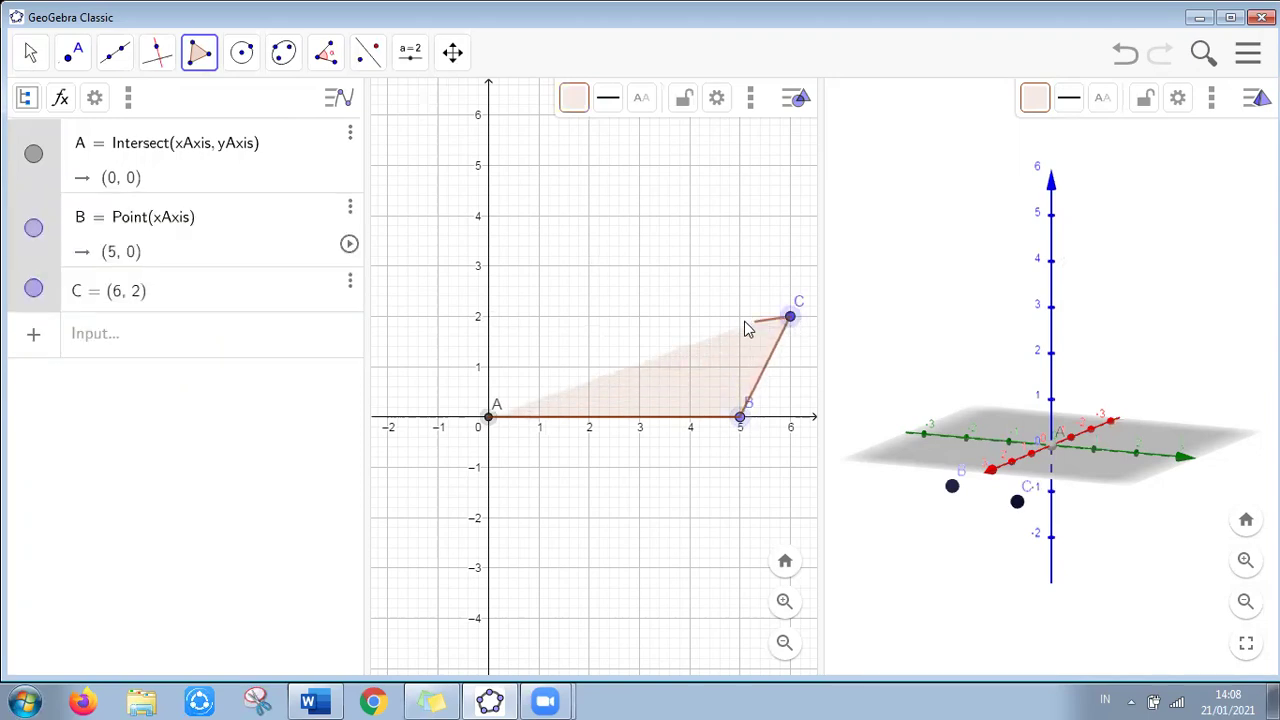
left_click(543, 322)
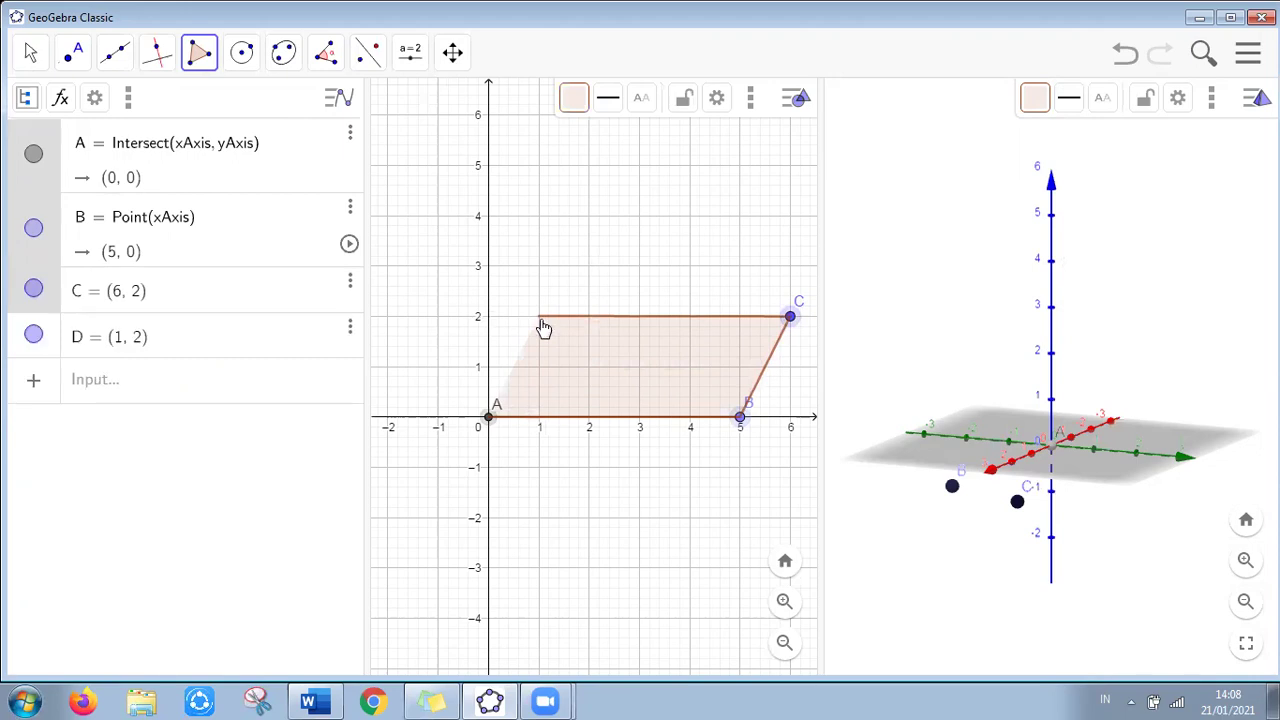
left_click(490, 418)
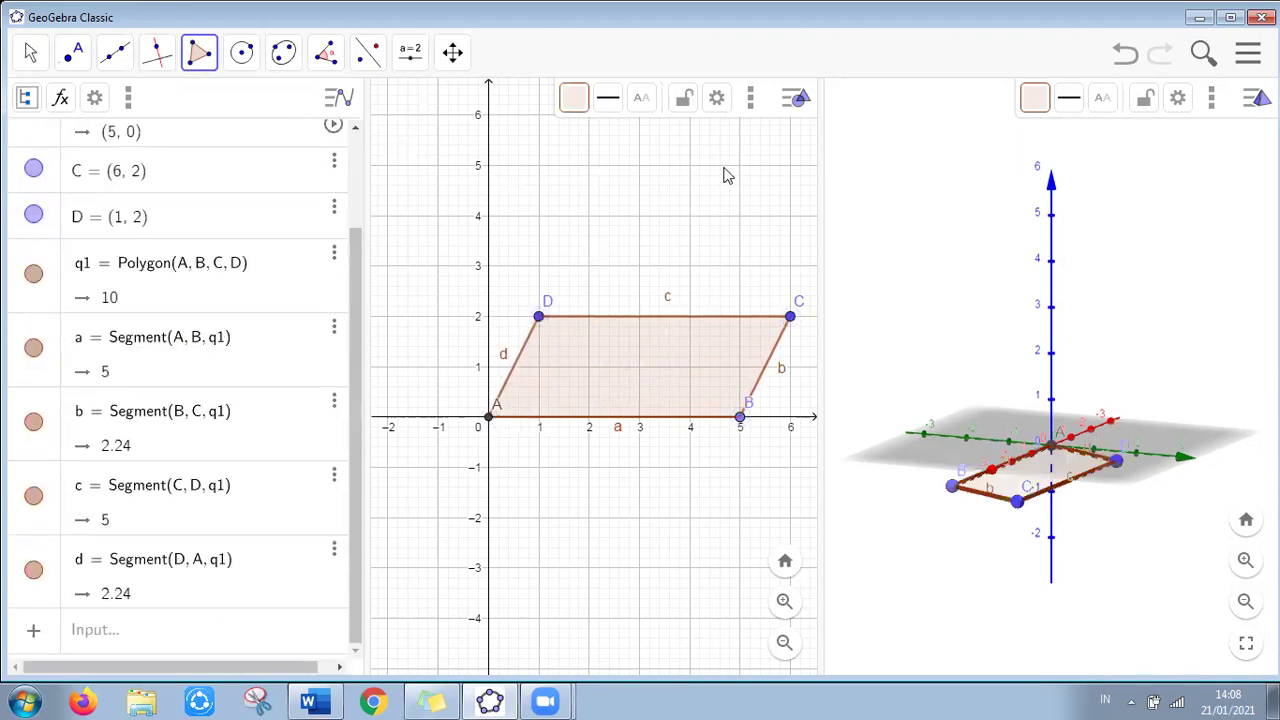
Extrude the parallelogram in the 3D view to a prism with an altitude of 5
left_click(886, 143)
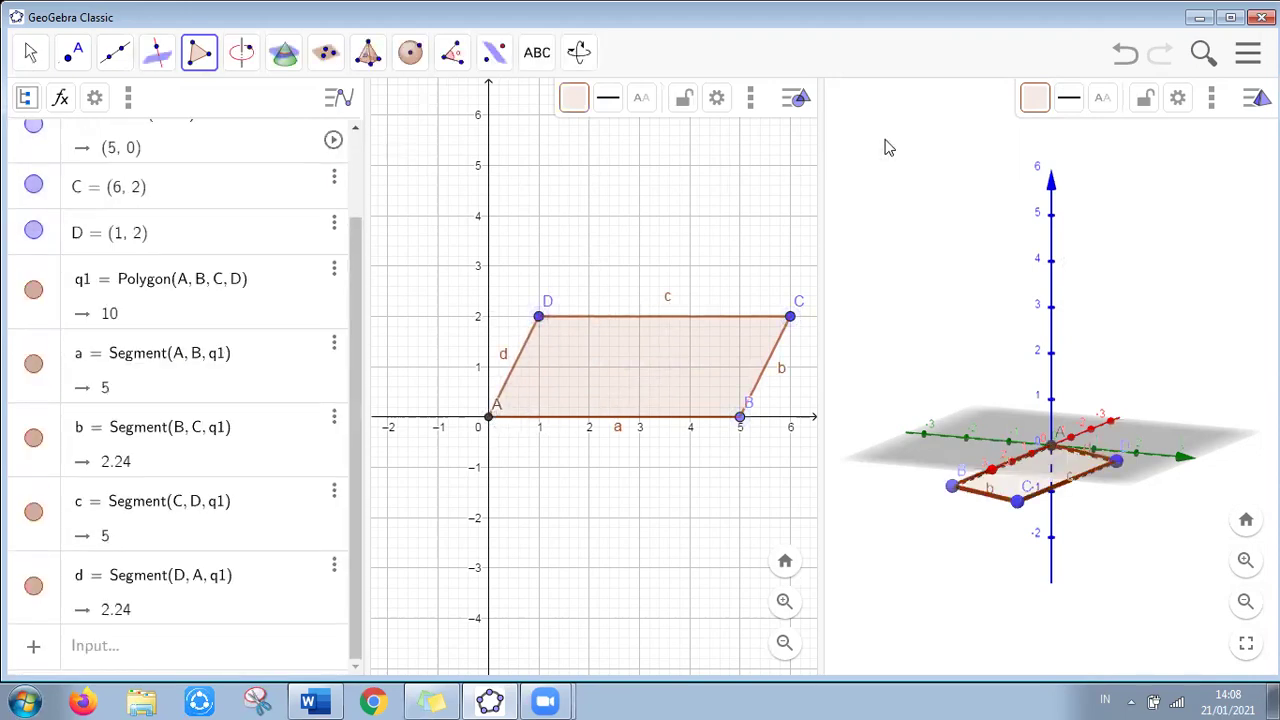
left_click(370, 58)
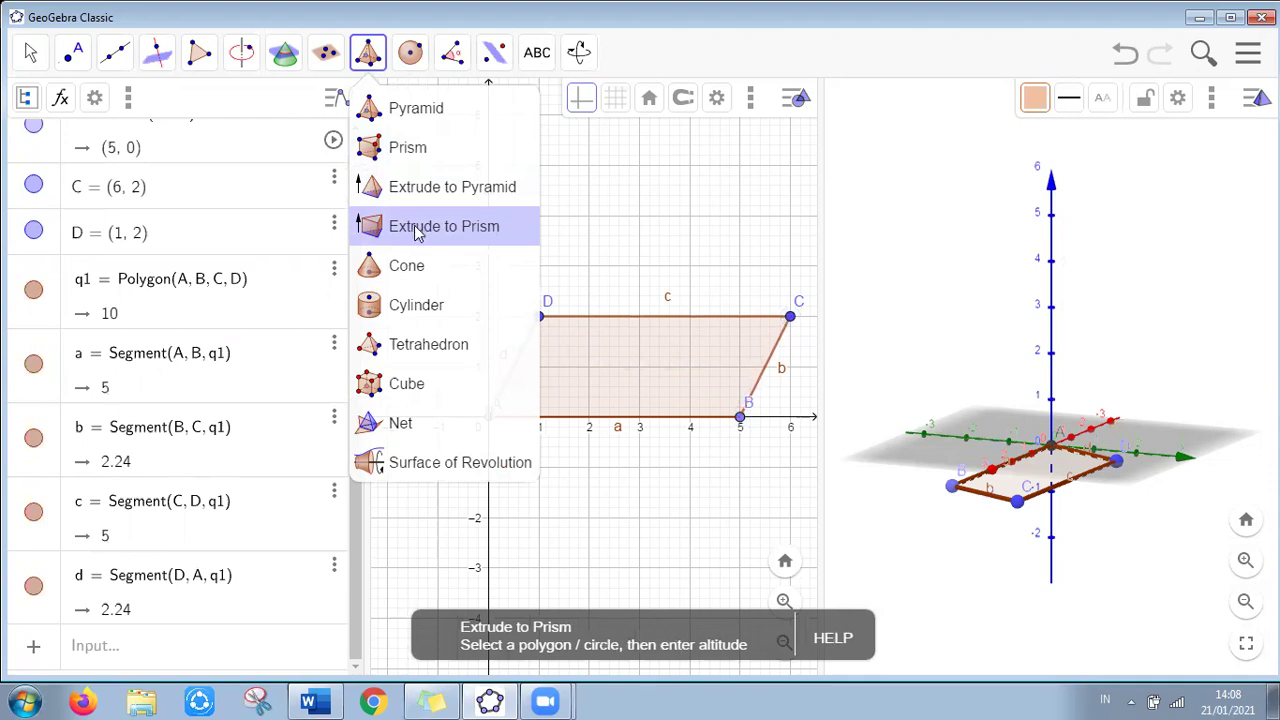
left_click(418, 228)
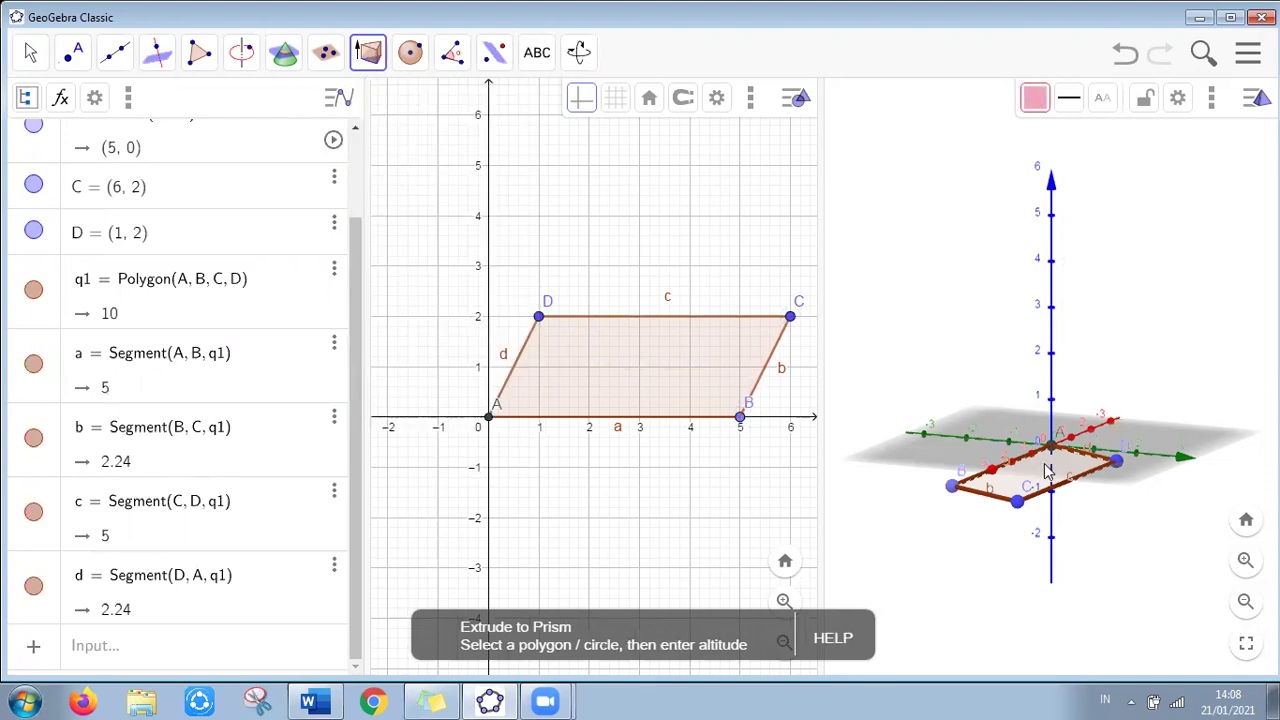
left_click(1047, 472)
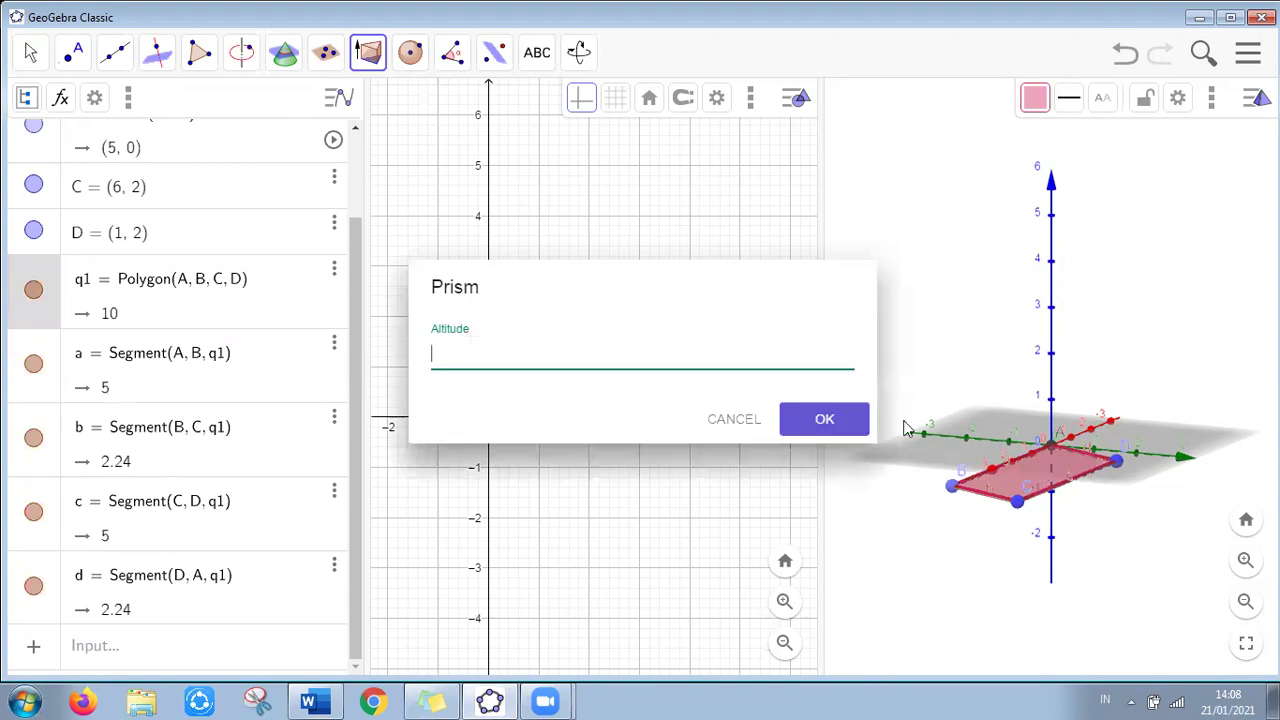
type("5")
left_click(827, 422)
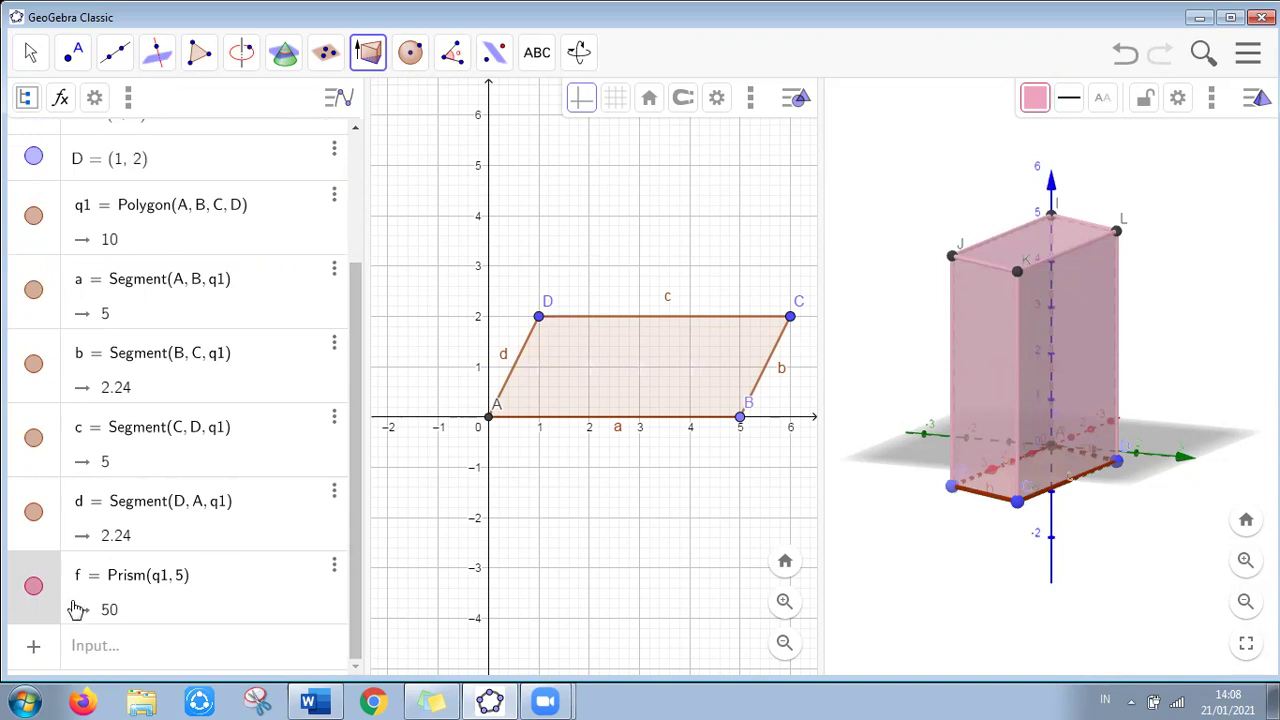
Switch to the Word document and read exercise 2 on the parallelogram prism of variable height
left_click(313, 702)
scroll(486, 491, "down", 1)
scroll(486, 491, "down", 6)
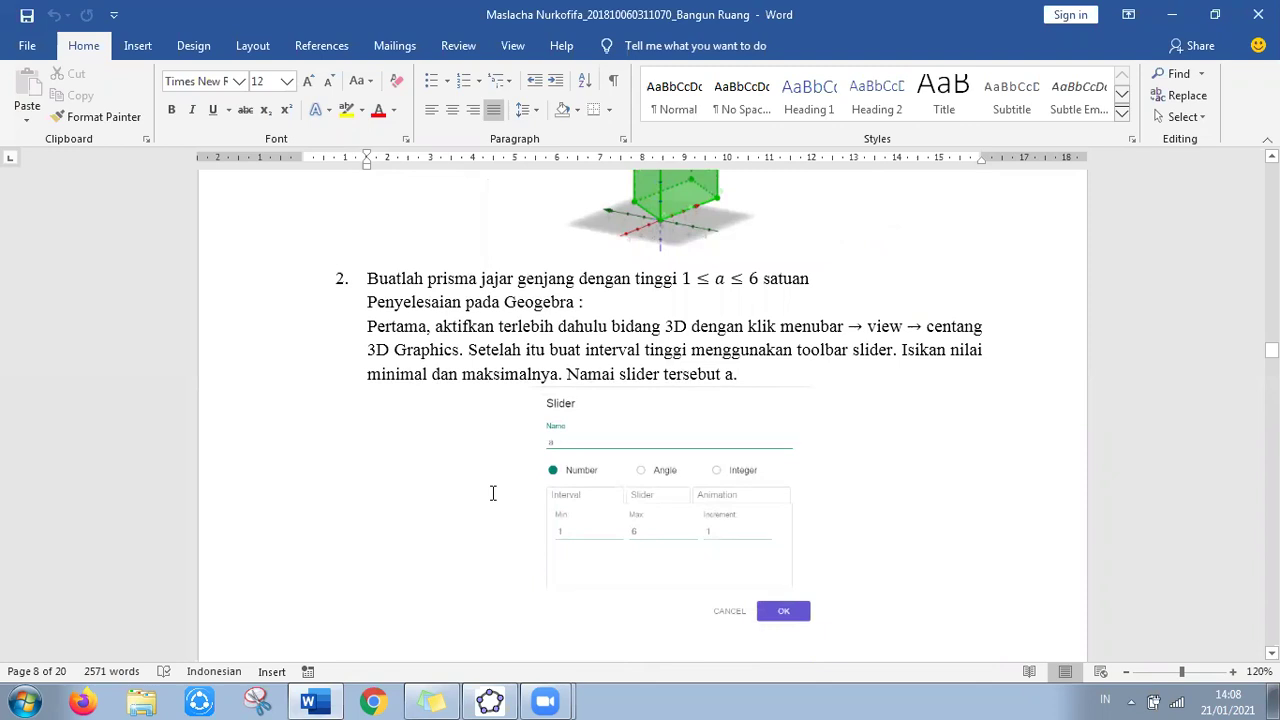
Switch back to GeoGebra and delete the parallelogram together with its prism
left_click(489, 702)
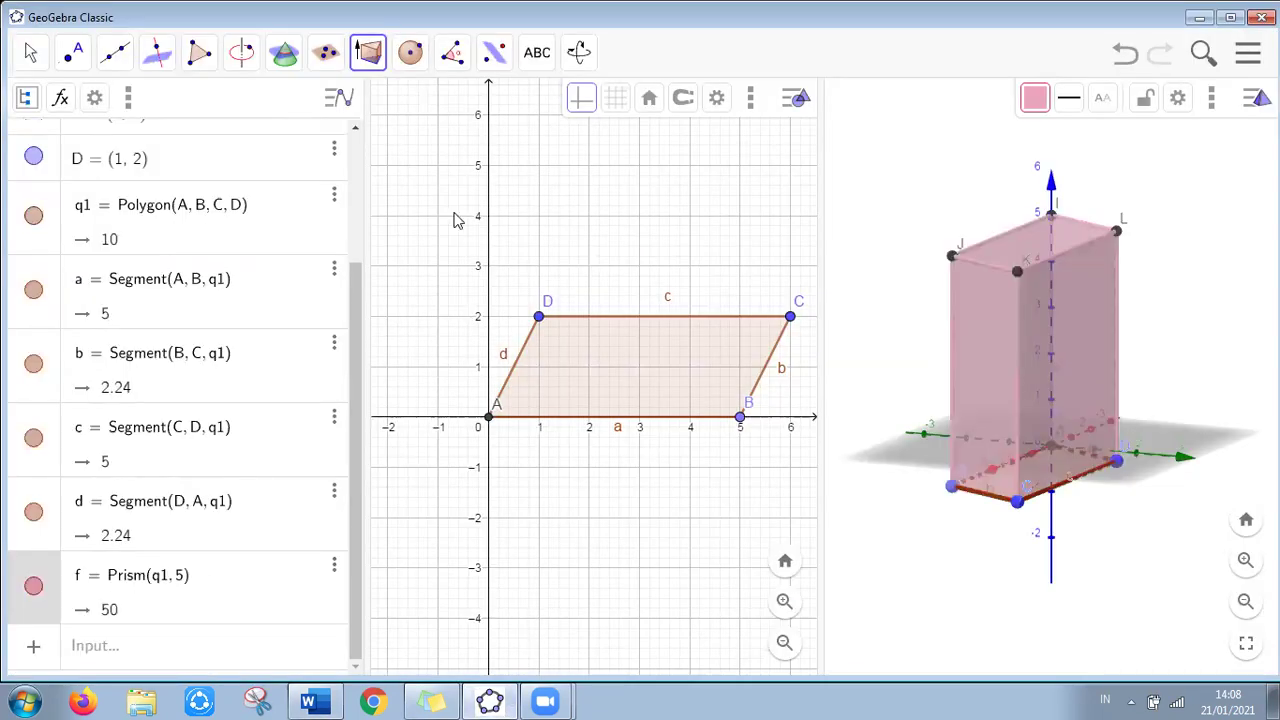
left_click_drag(447, 237, 812, 472)
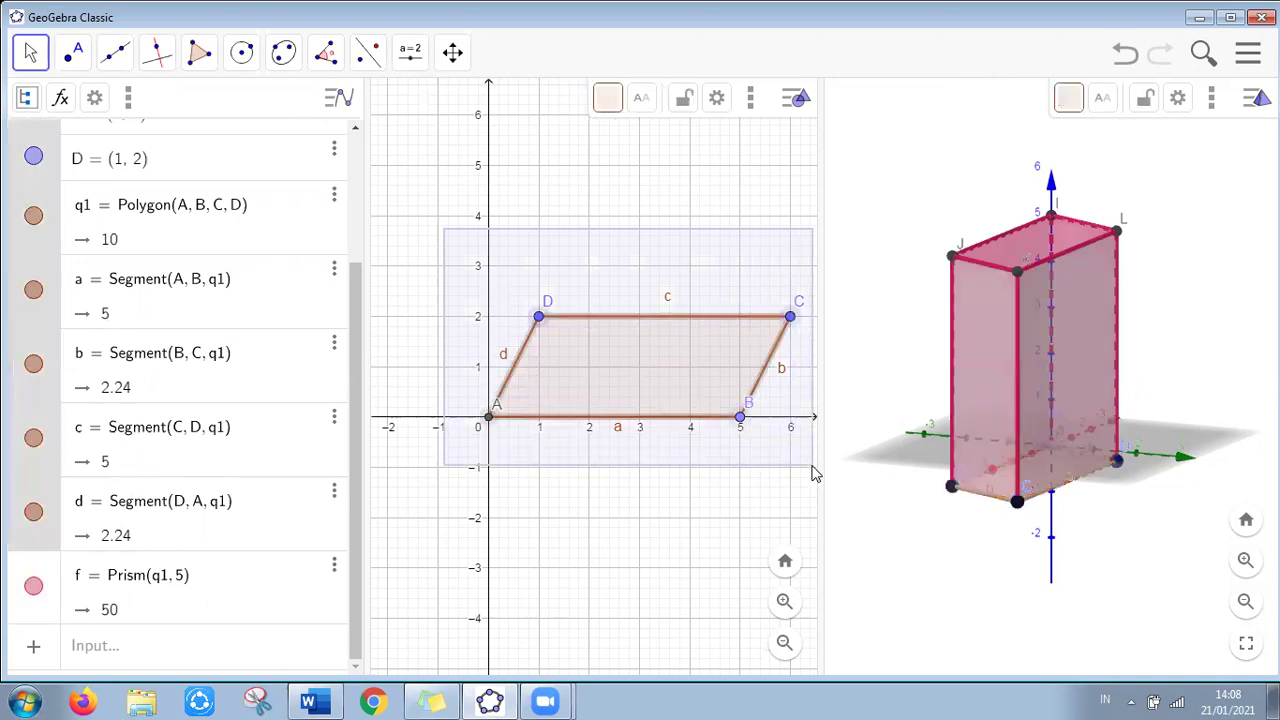
key("Delete")
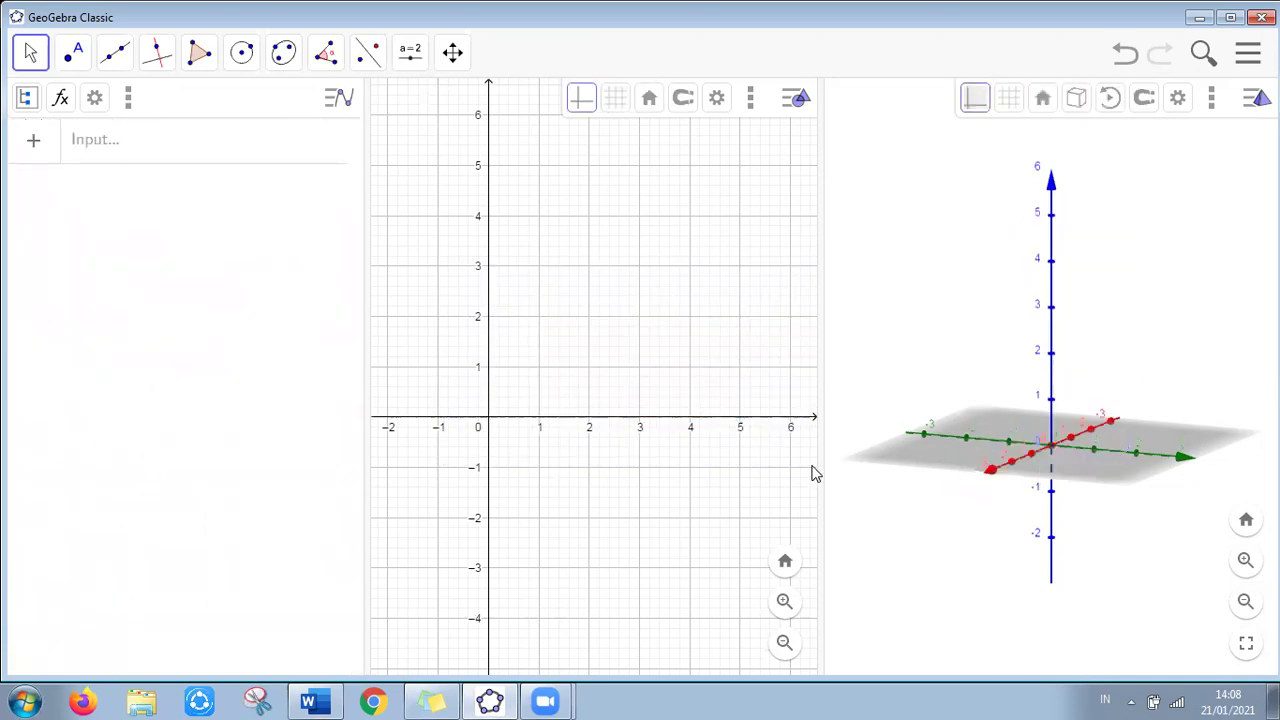
Create a number slider named a near the upper end of the y-axis, with minimum 1 and maximum 6
left_click(418, 60)
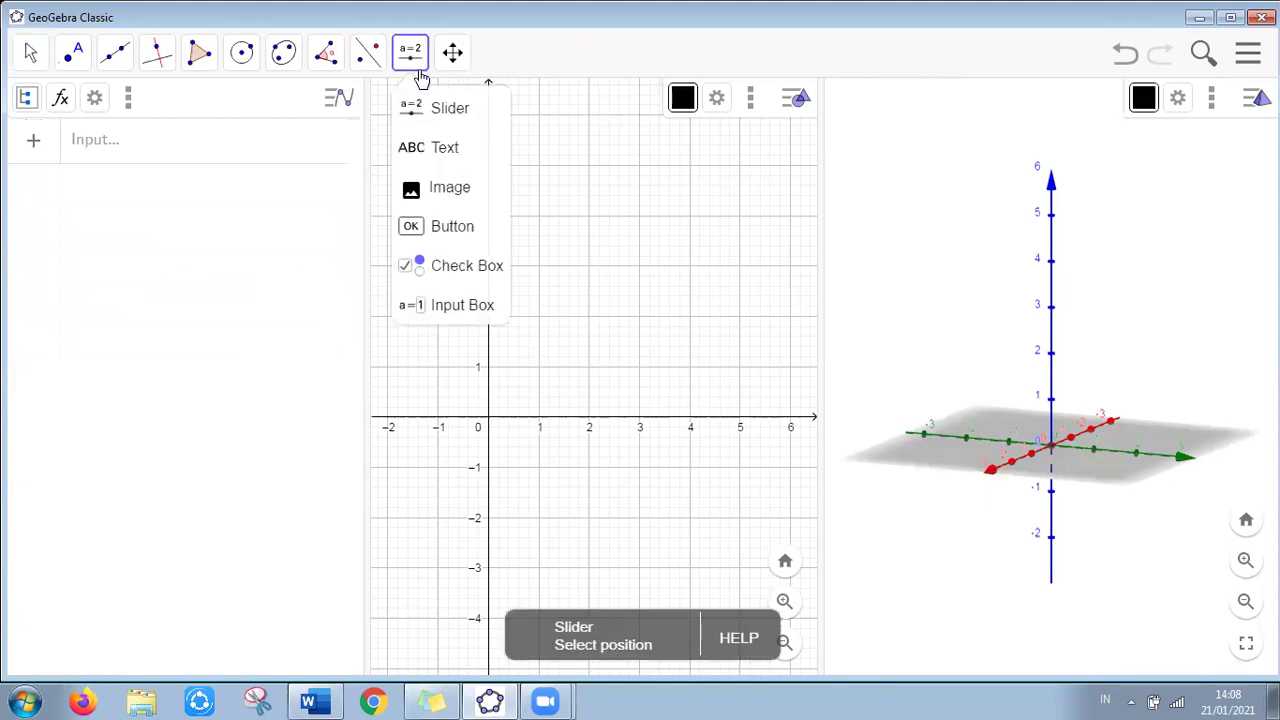
left_click(418, 106)
left_click(433, 135)
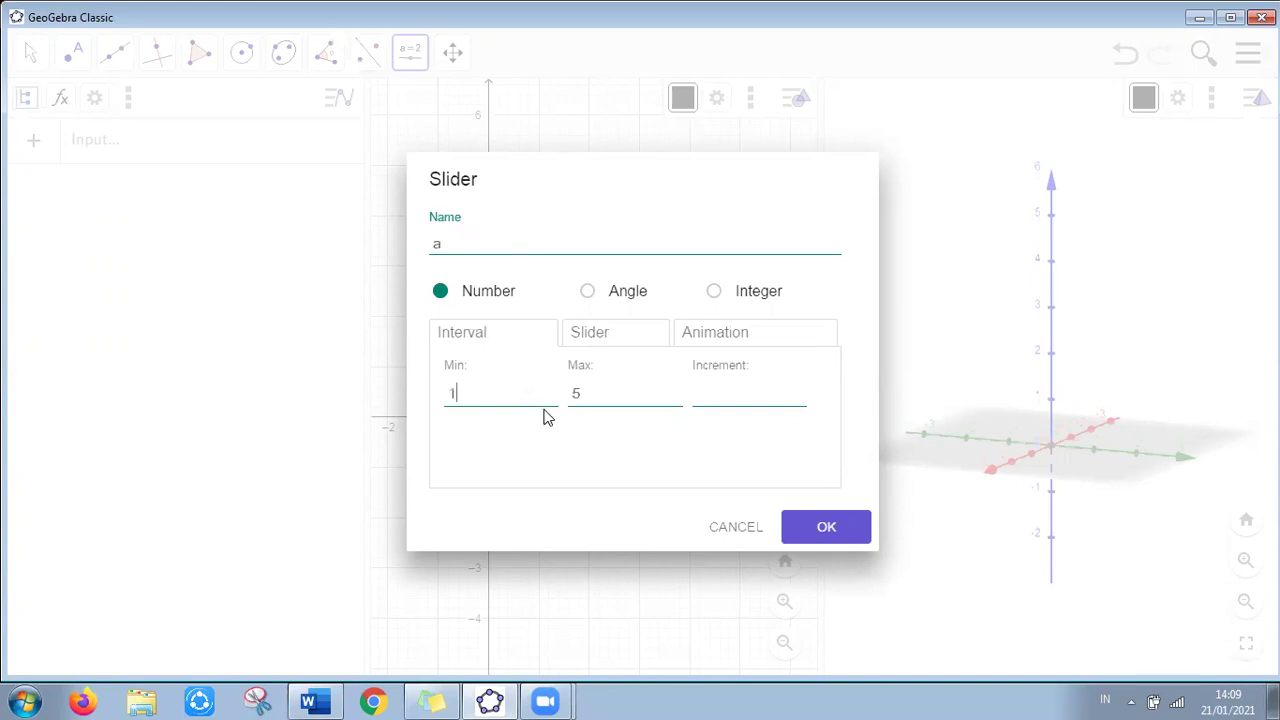
type("6")
left_click(800, 537)
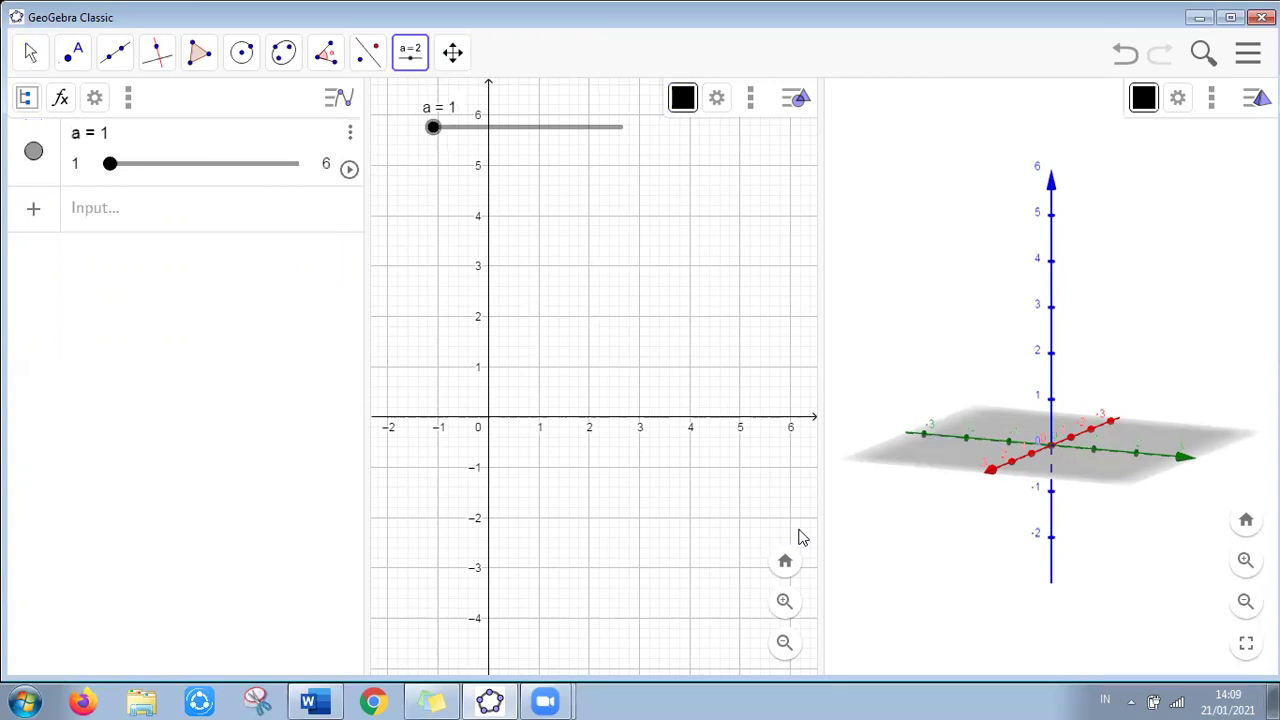
Draw a parallelogram with the Polygon tool through (0, 0), (4, 0), (5, 2) and (1, 2) in the 2D view
left_click(200, 58)
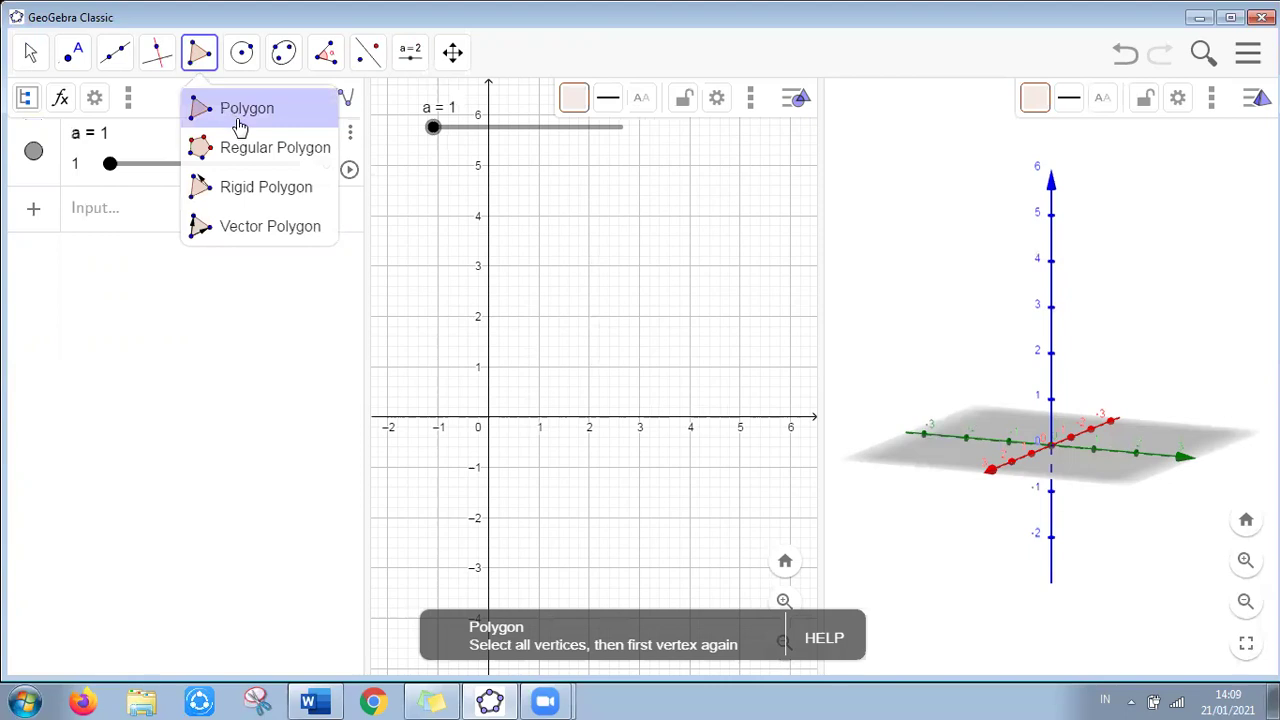
left_click(240, 125)
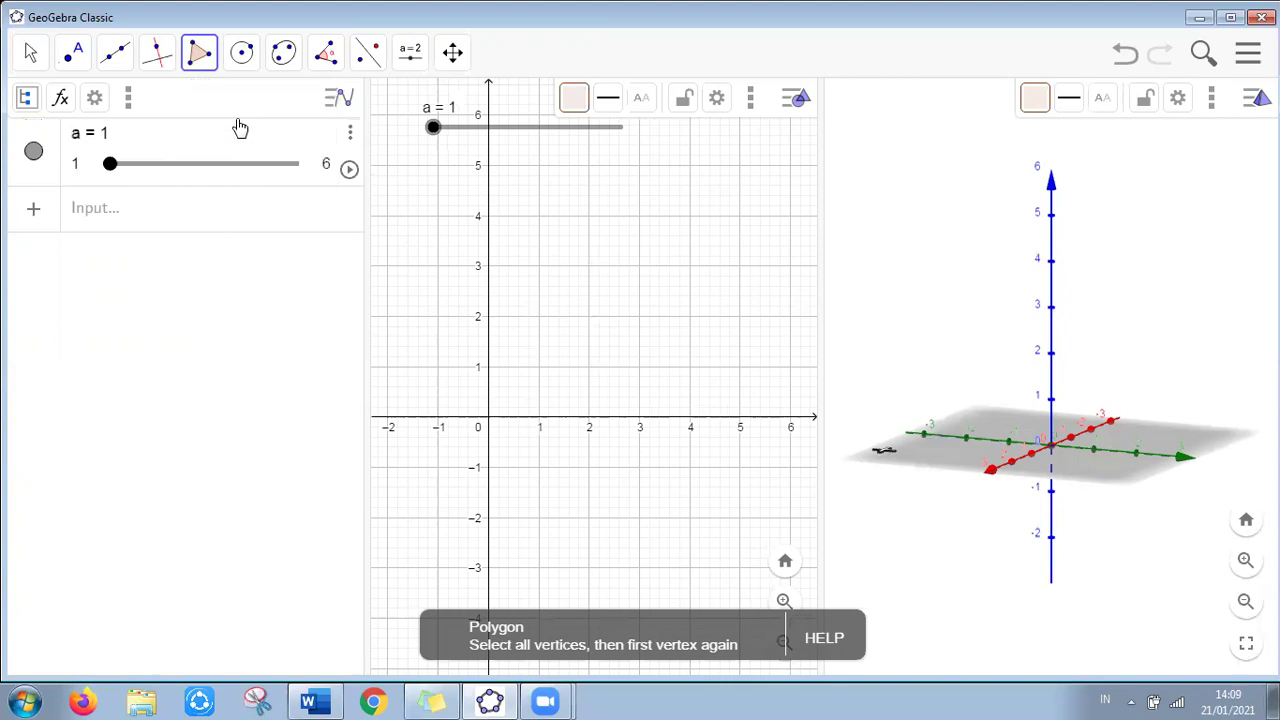
left_click(489, 418)
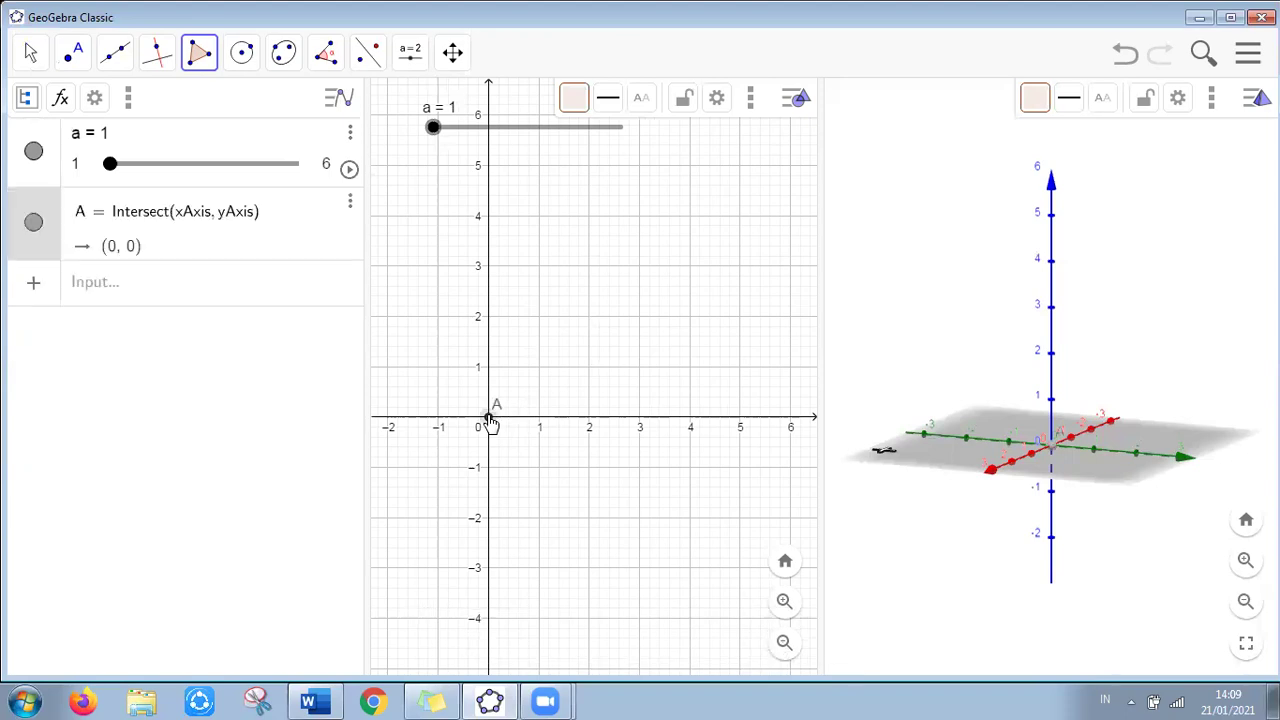
left_click(689, 418)
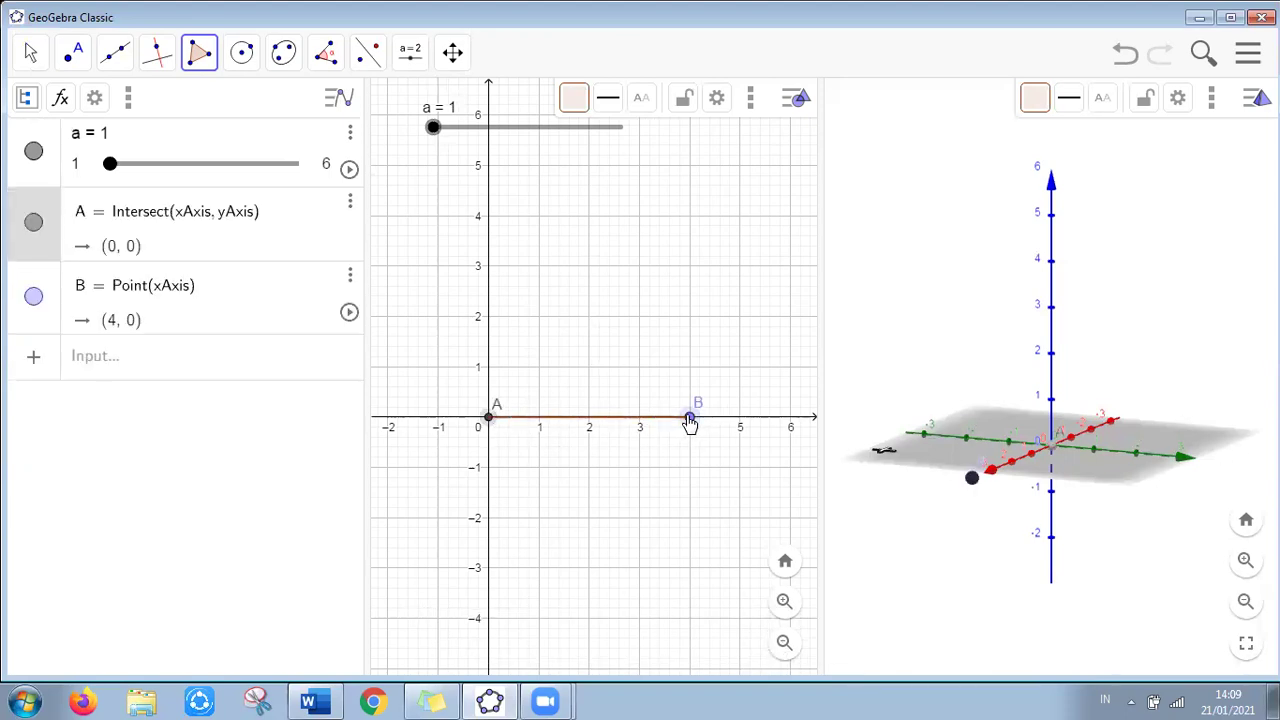
left_click(740, 316)
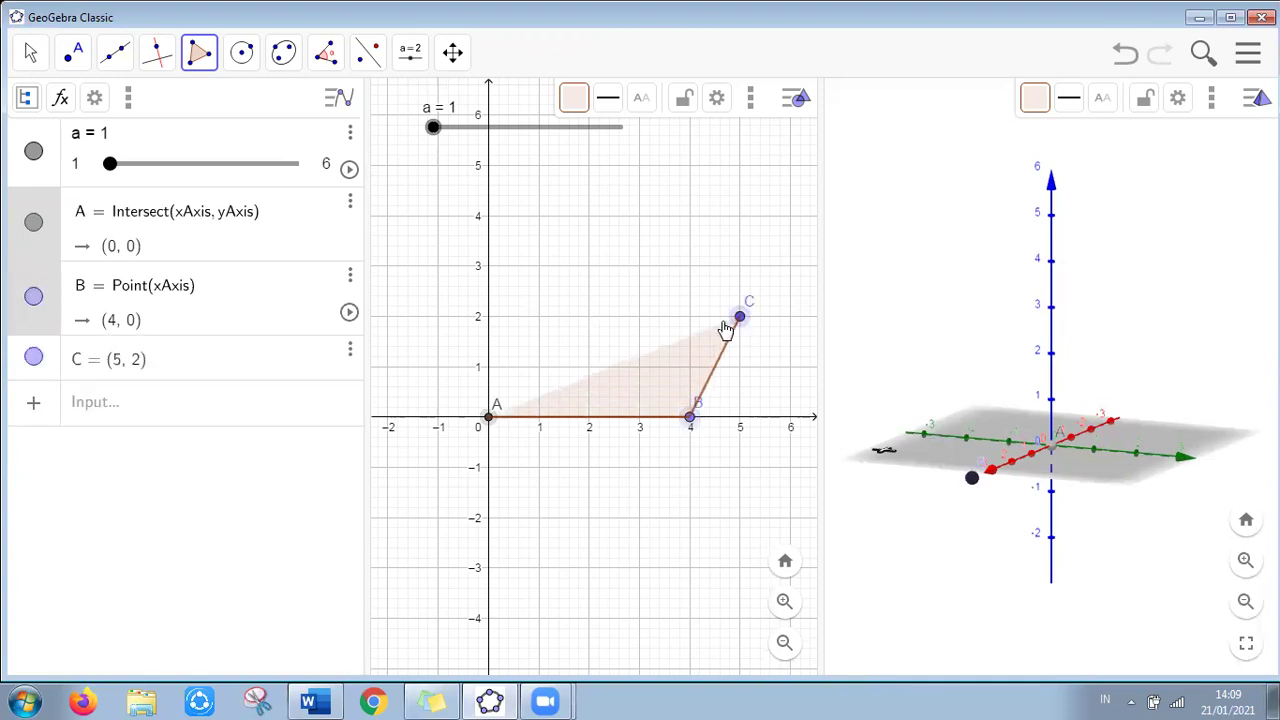
left_click(538, 316)
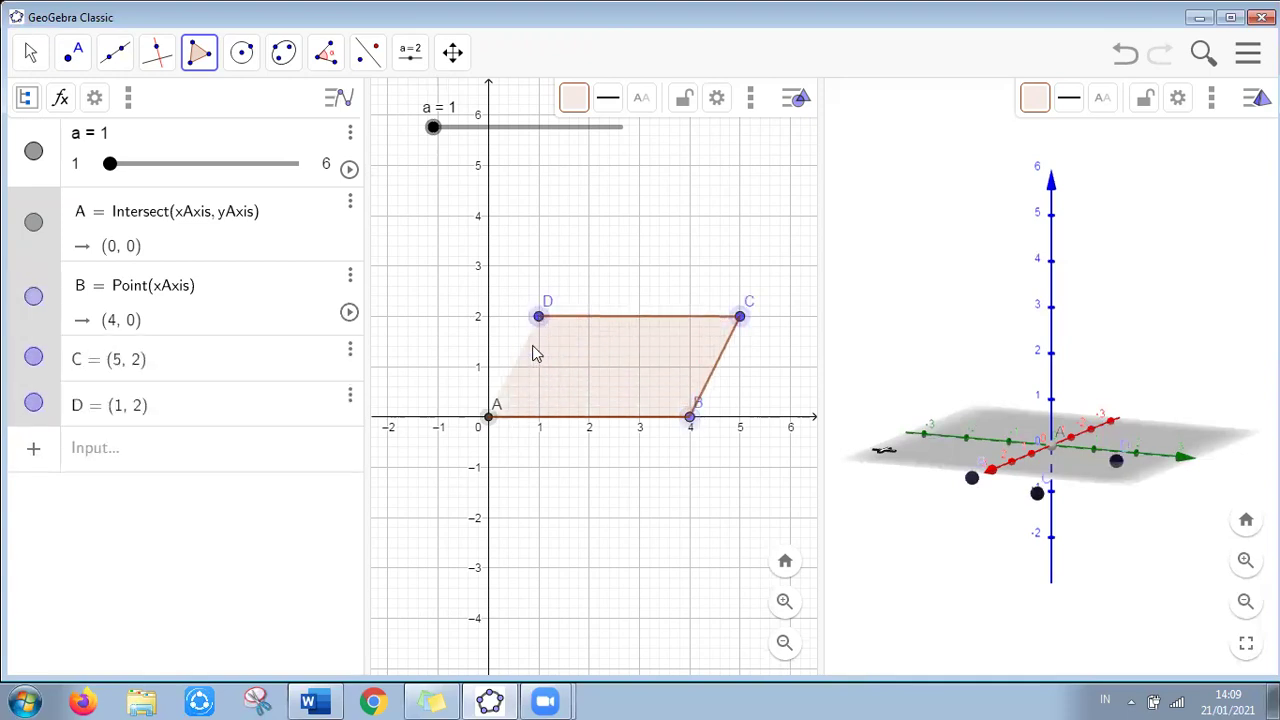
left_click(492, 418)
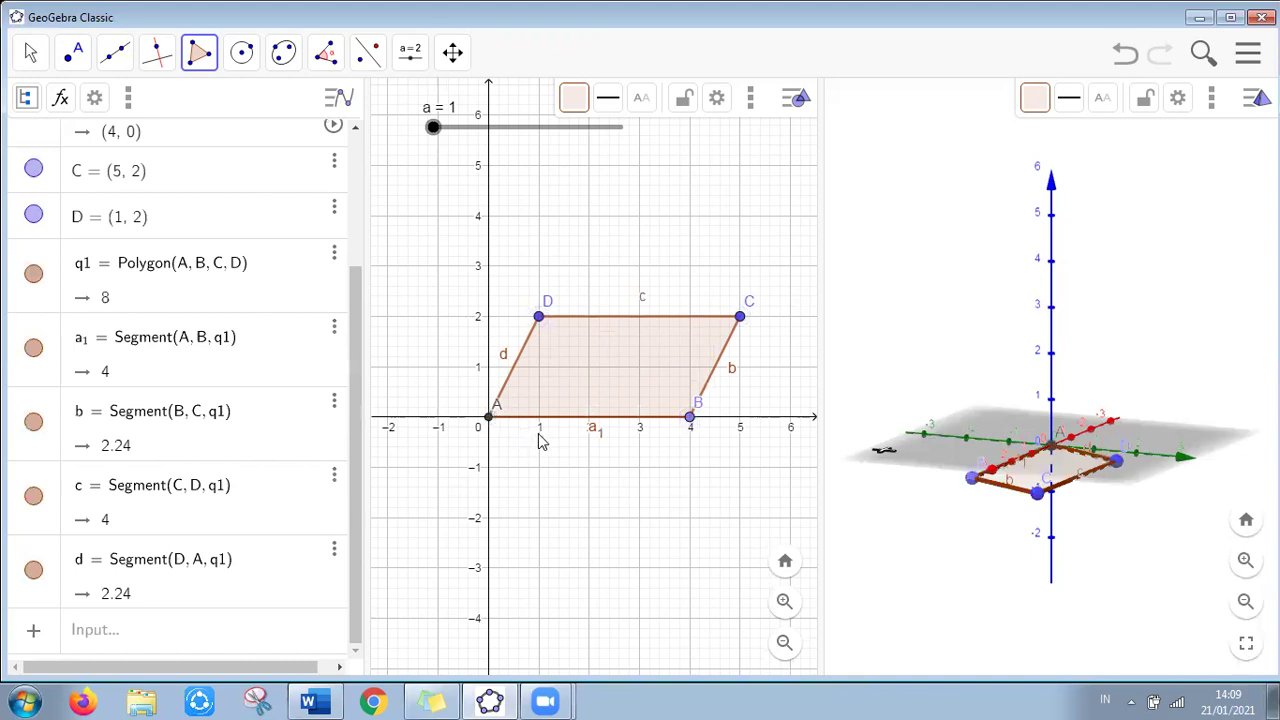
Extrude the parallelogram in the 3D view to a prism whose altitude is the slider variable a
left_click(866, 168)
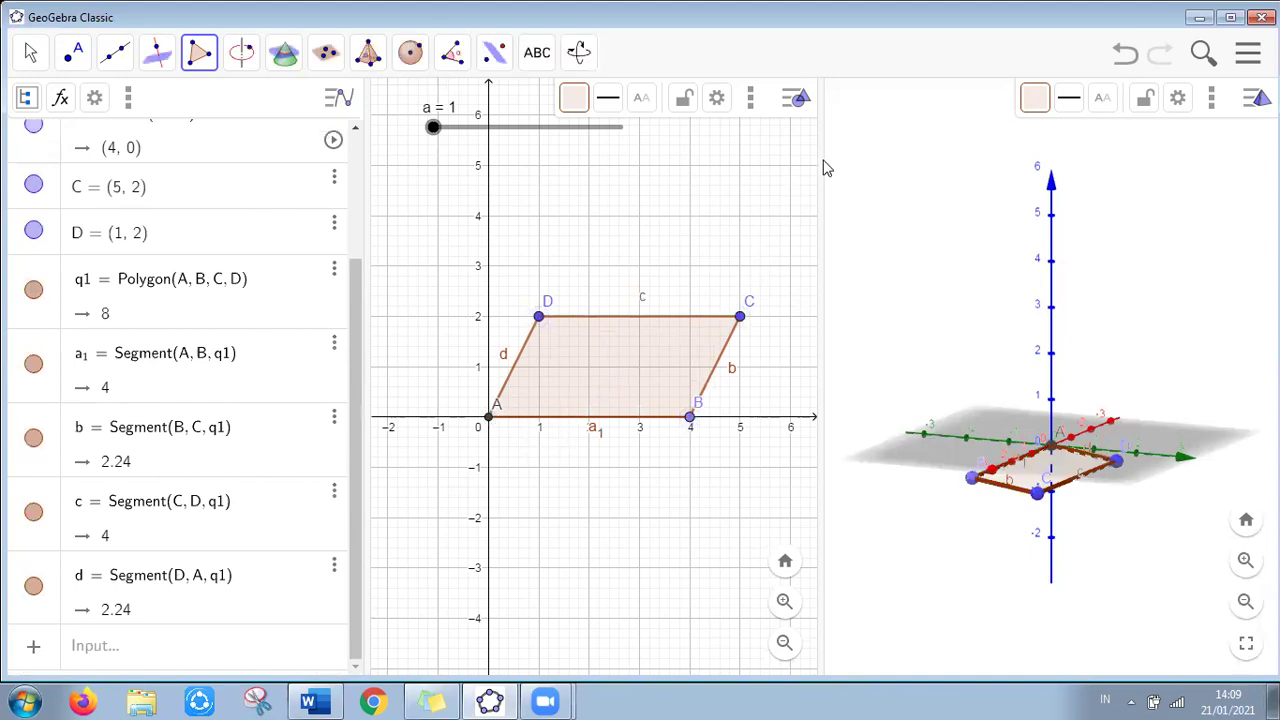
left_click(372, 56)
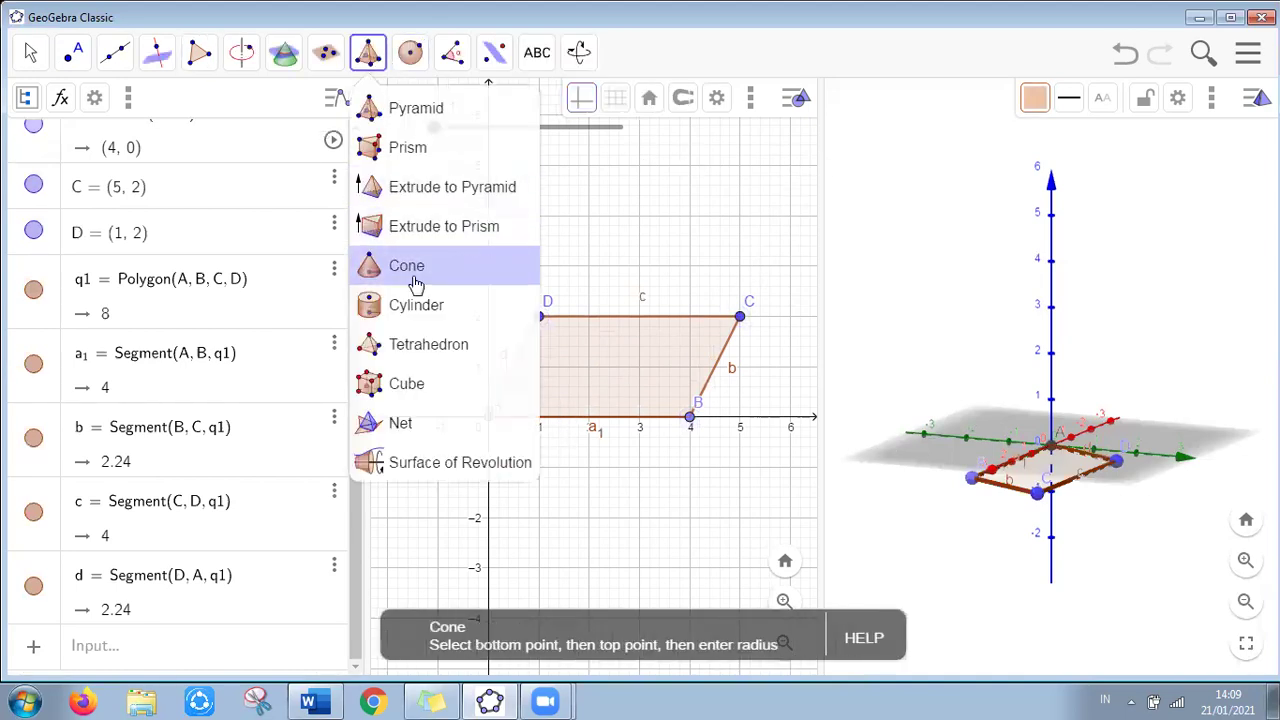
left_click(420, 230)
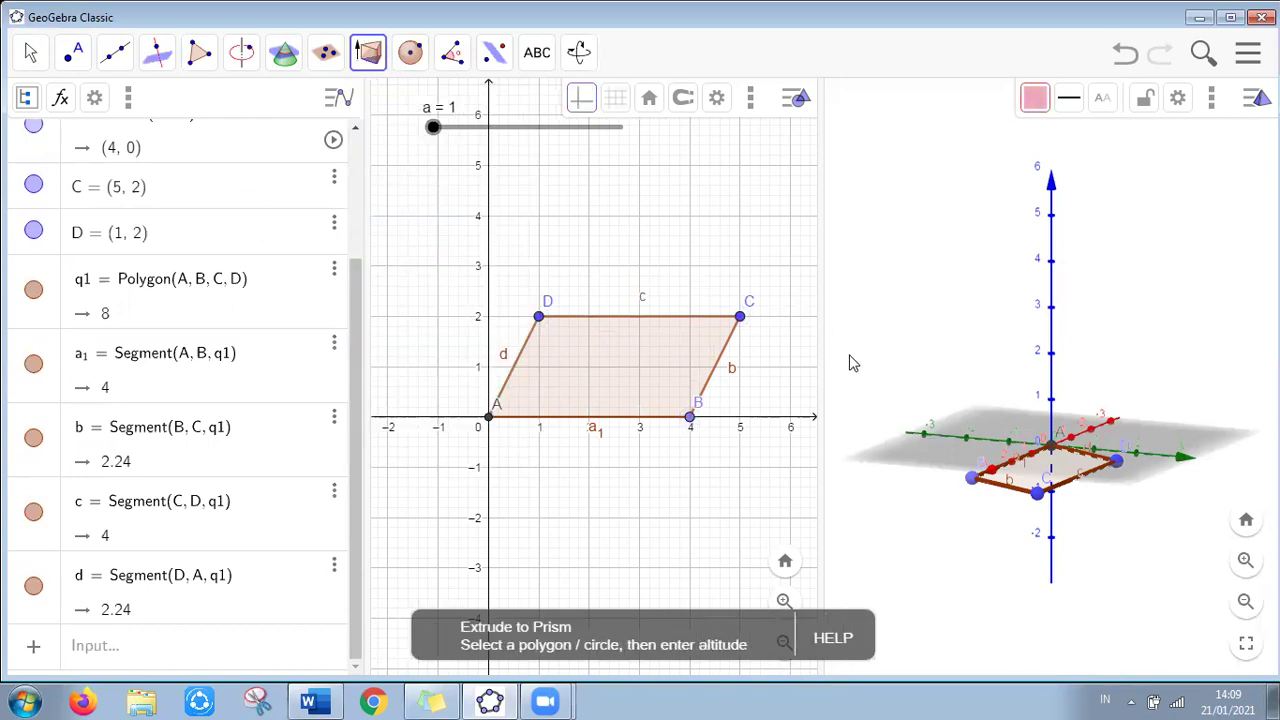
left_click(1047, 468)
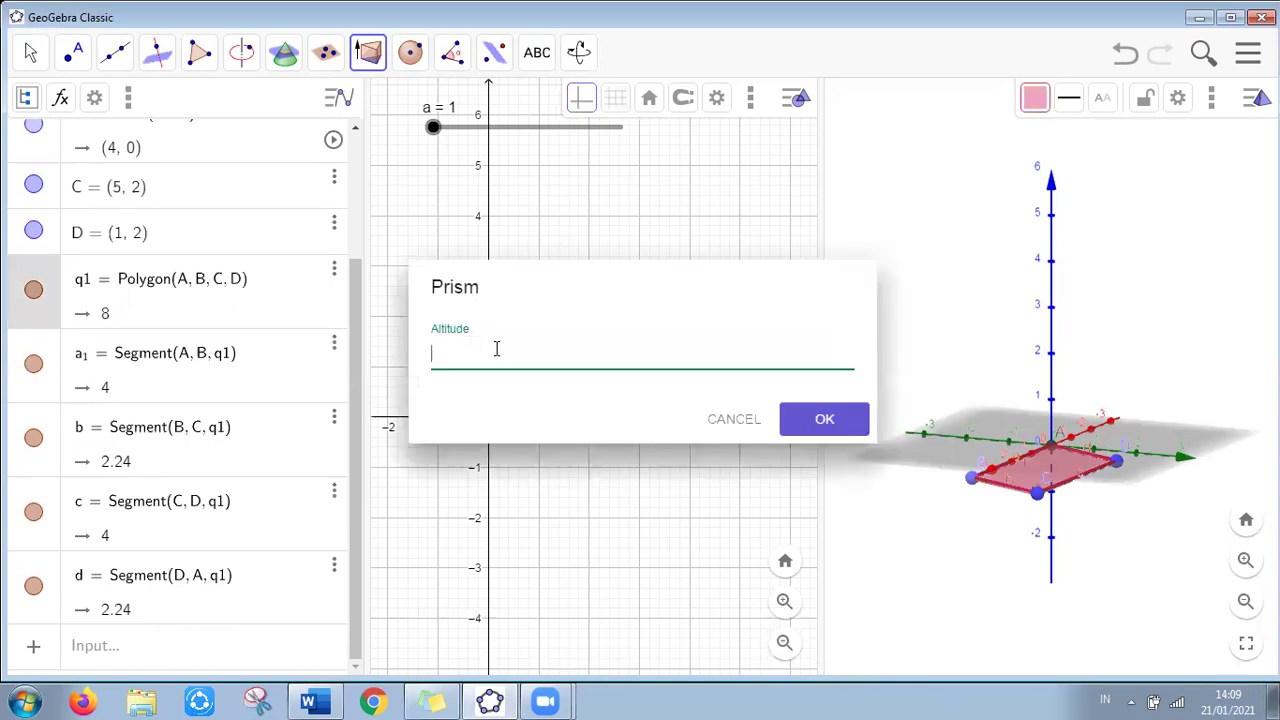
type("a")
left_click(852, 420)
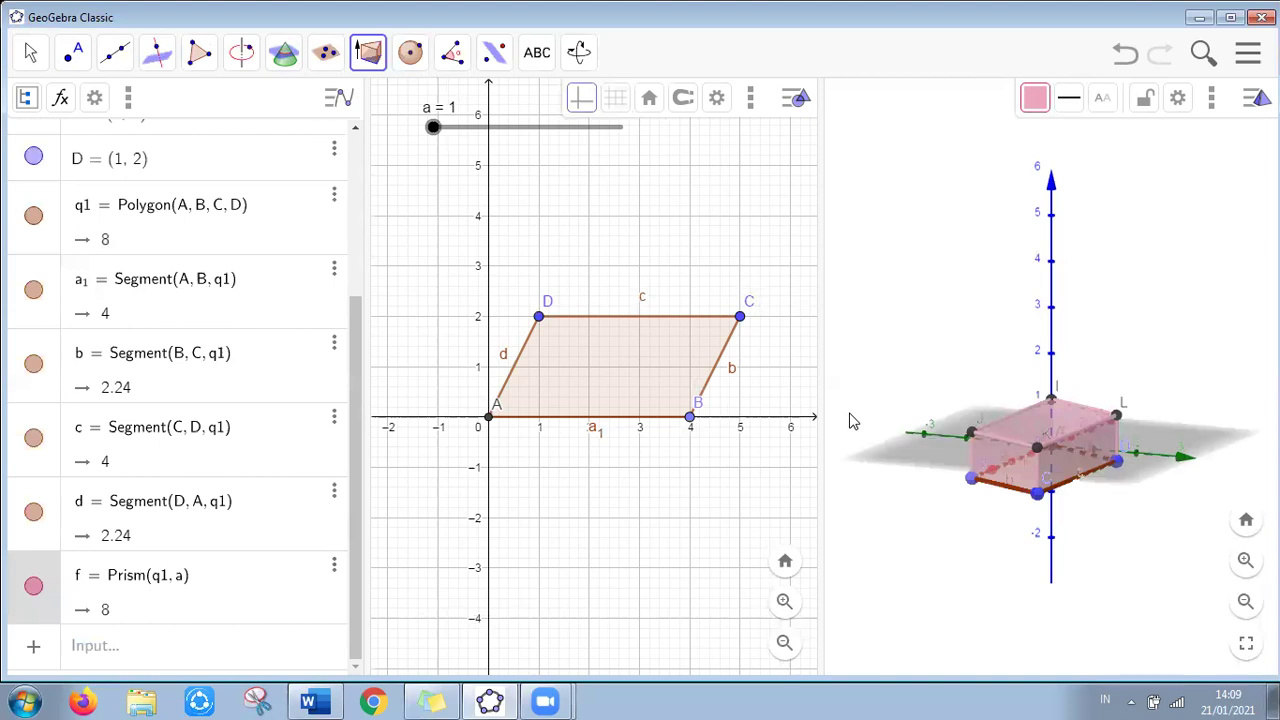
Animate slider a with its speed raised to 5×, and pause it at a = 6
left_click_drag(358, 366, 508, 140)
left_click(331, 170)
left_click(338, 137)
left_click(338, 137)
left_click(338, 137)
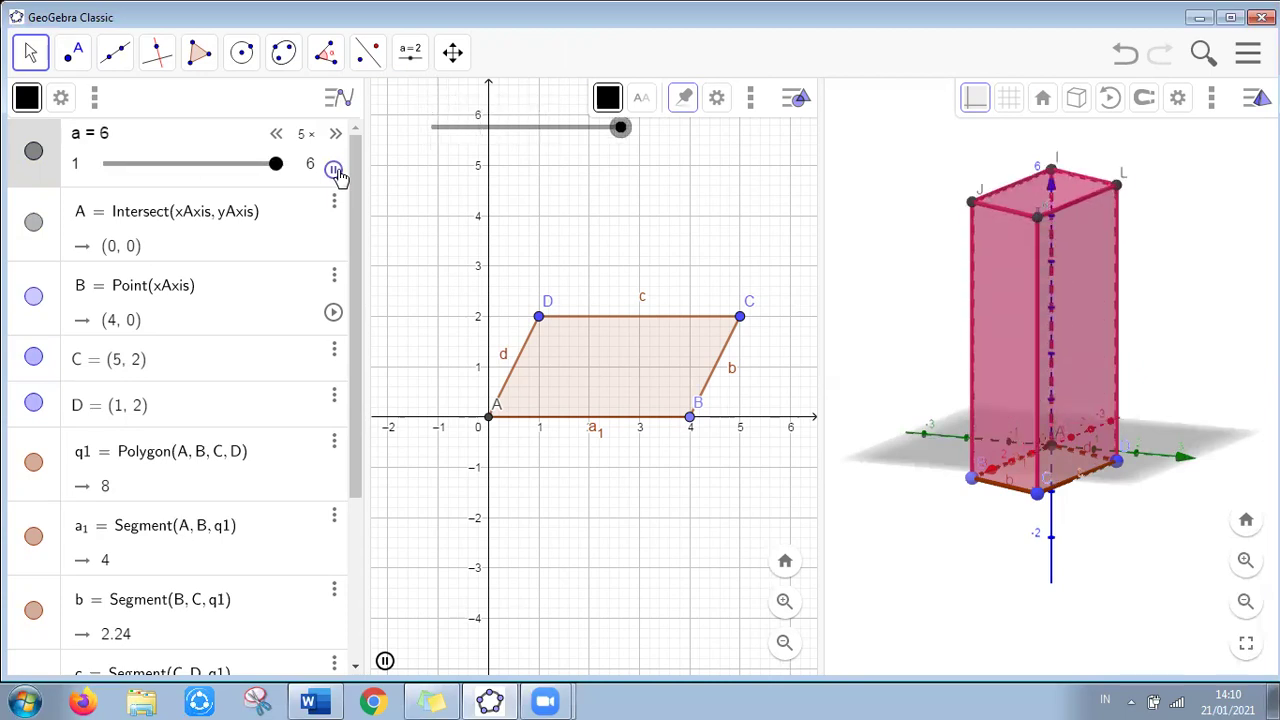
left_click(334, 169)
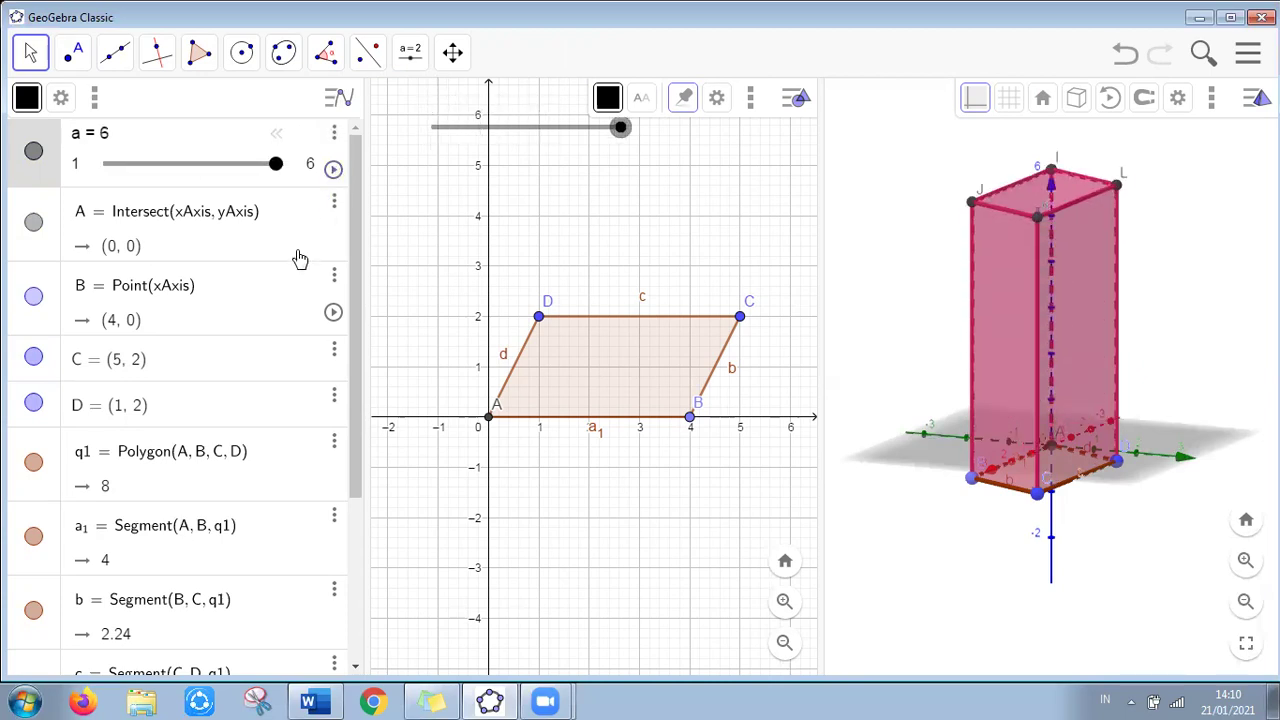
Switch to the Word document and read on to the example about making the net of a cube with side 4
left_click(313, 700)
scroll(471, 460, "down", 10)
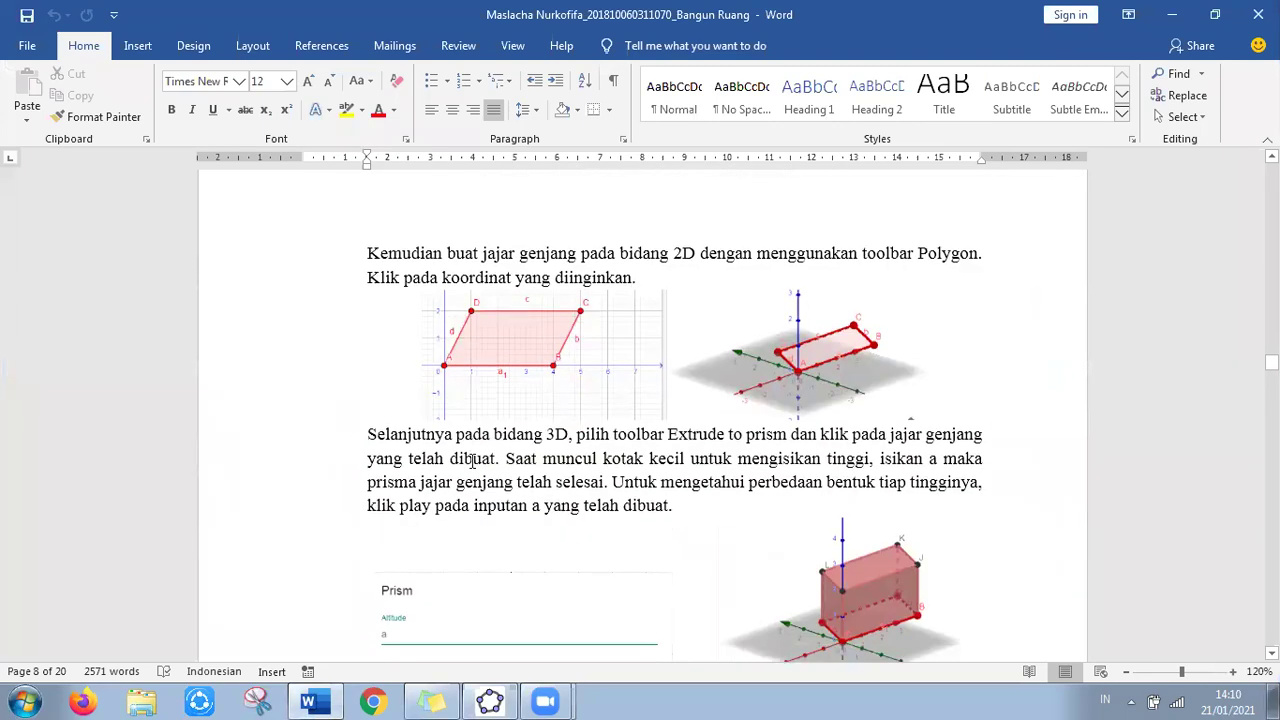
scroll(471, 460, "down", 8)
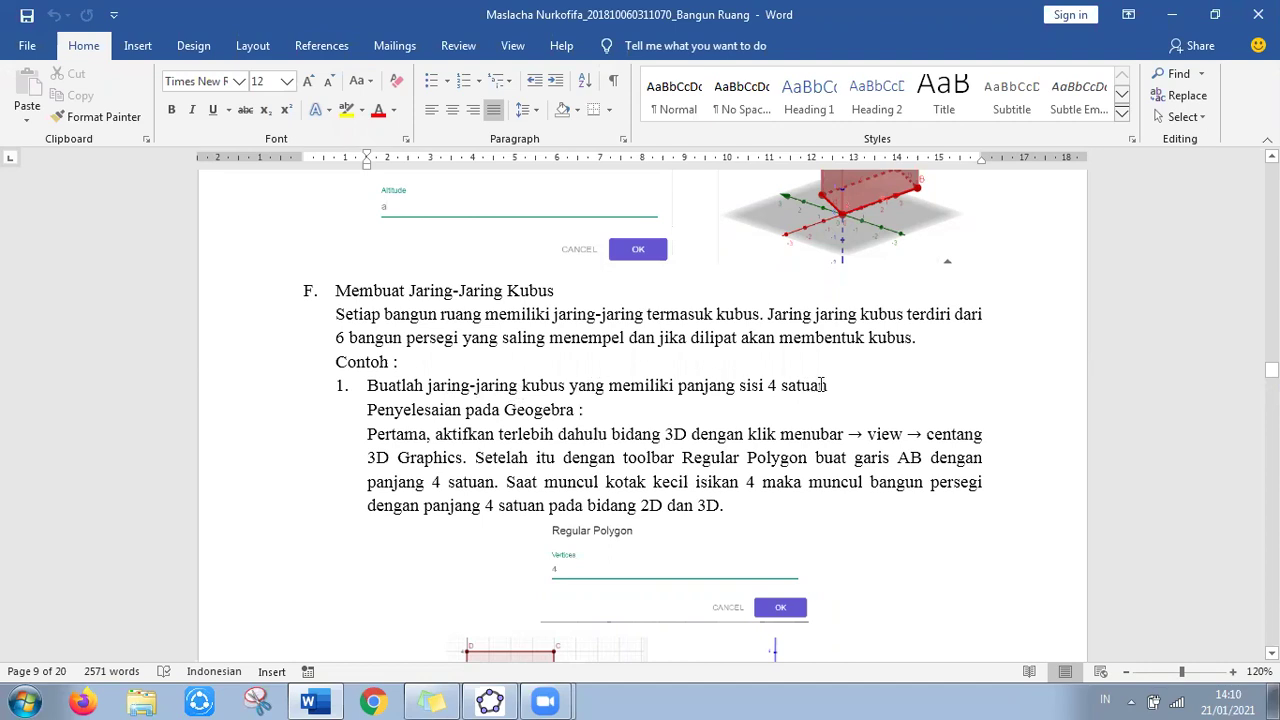
Switch back to GeoGebra and delete the parallelogram with its prism as well as slider a
left_click(489, 701)
left_click_drag(435, 216, 770, 480)
key("Delete")
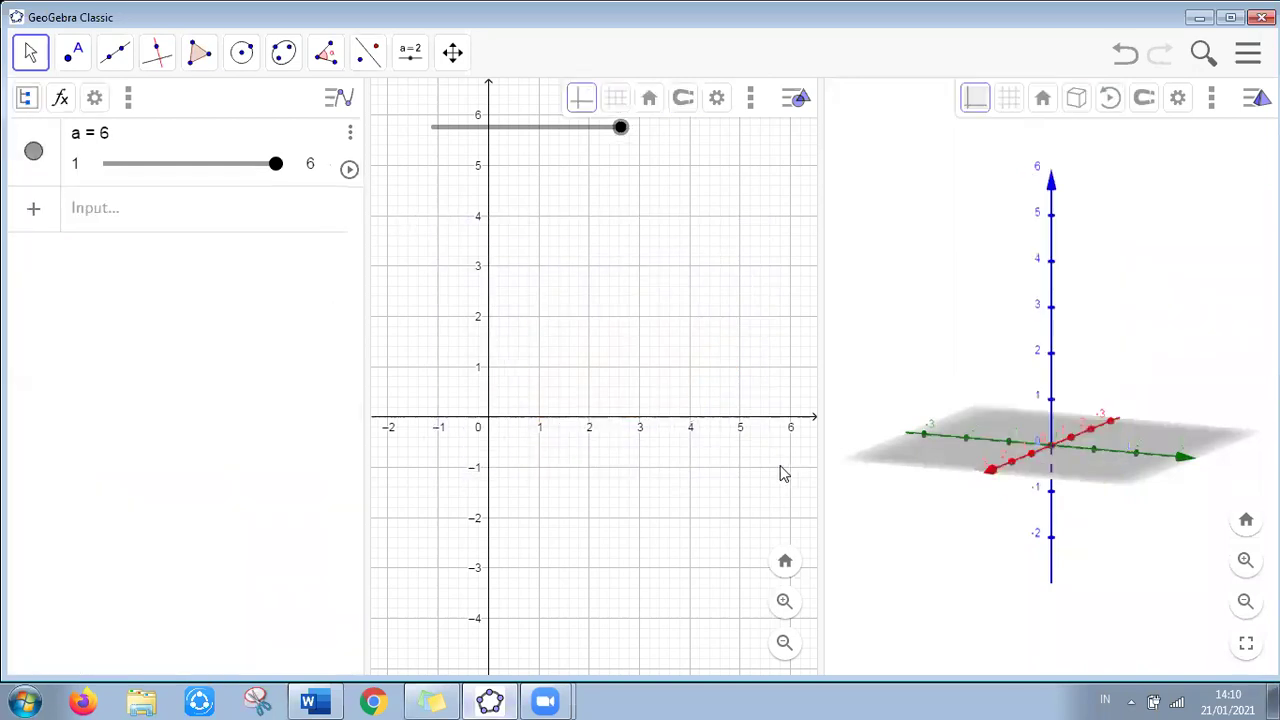
left_click(338, 136)
left_click(366, 168)
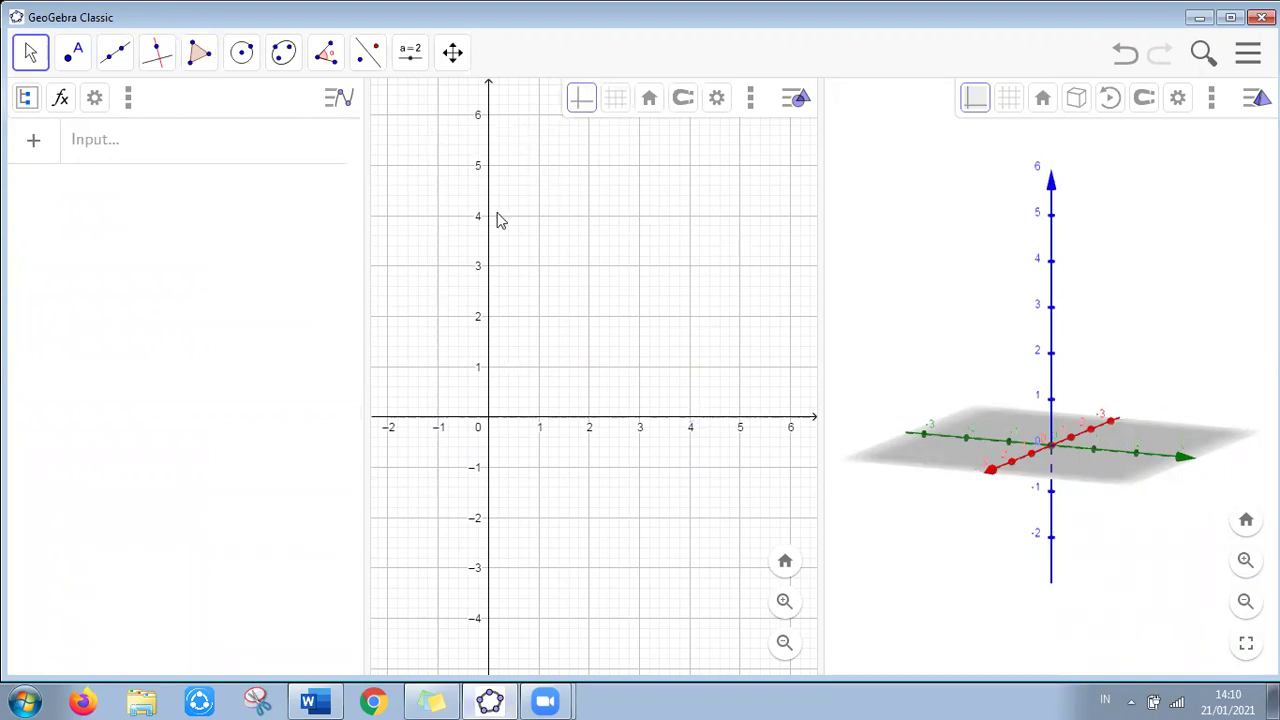
Construct a square as a regular polygon with 4 vertices, its base running from the origin to (4, 0)
left_click(198, 56)
left_click(229, 157)
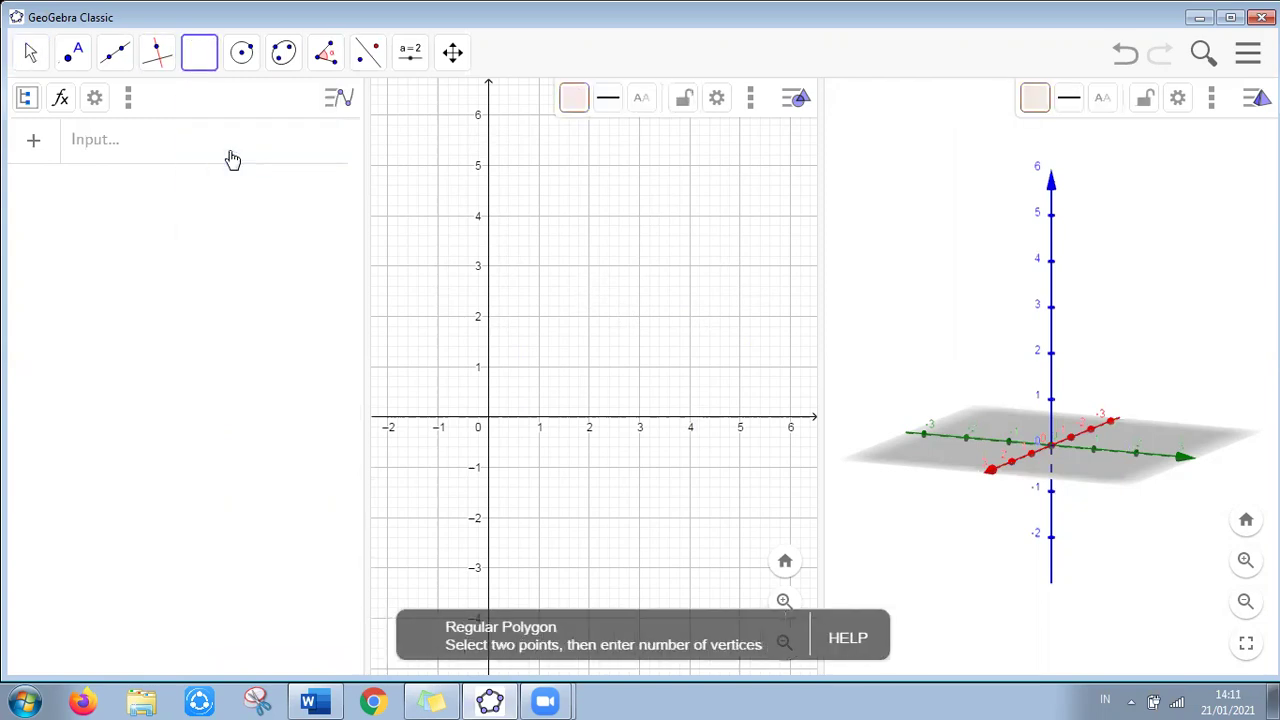
left_click(490, 418)
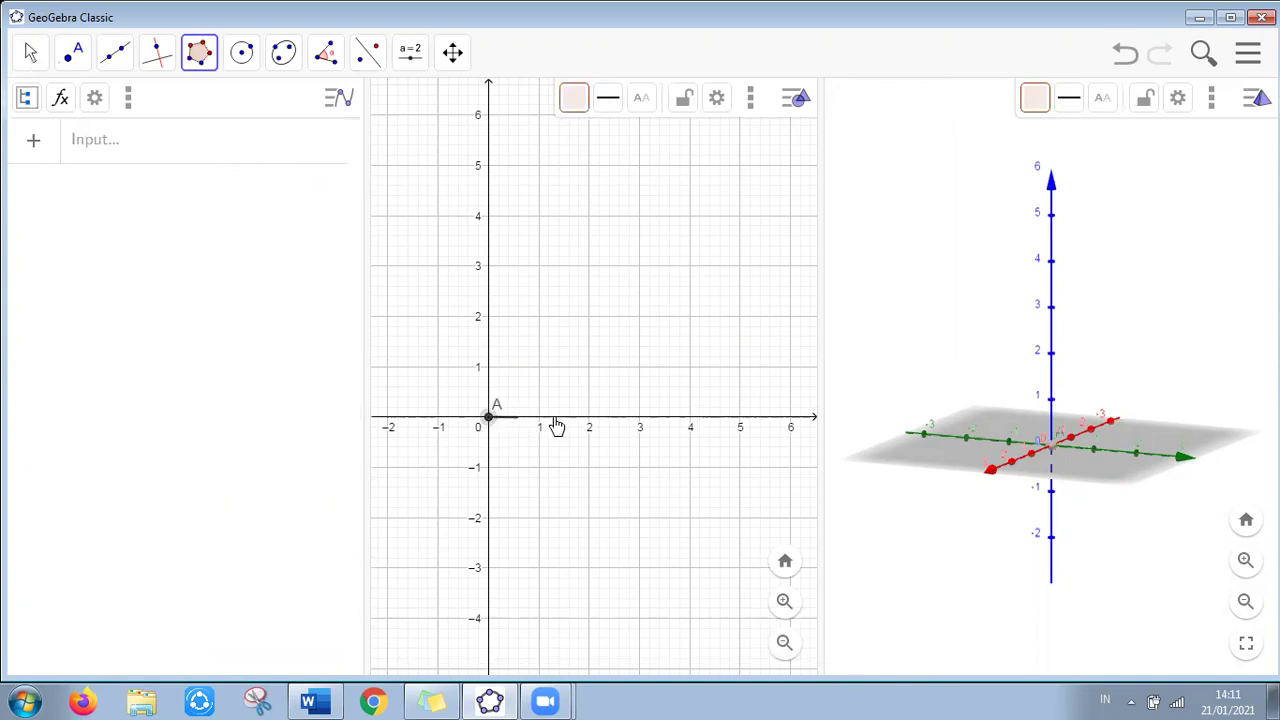
left_click(689, 424)
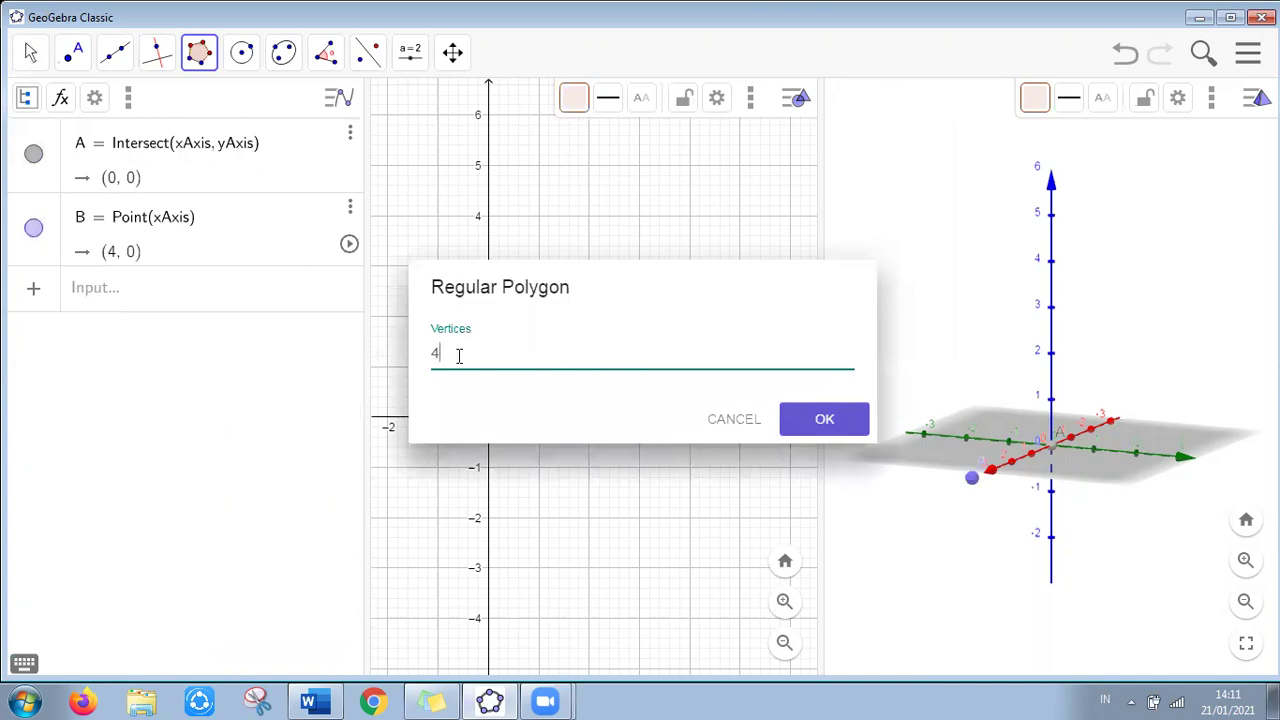
left_click(821, 419)
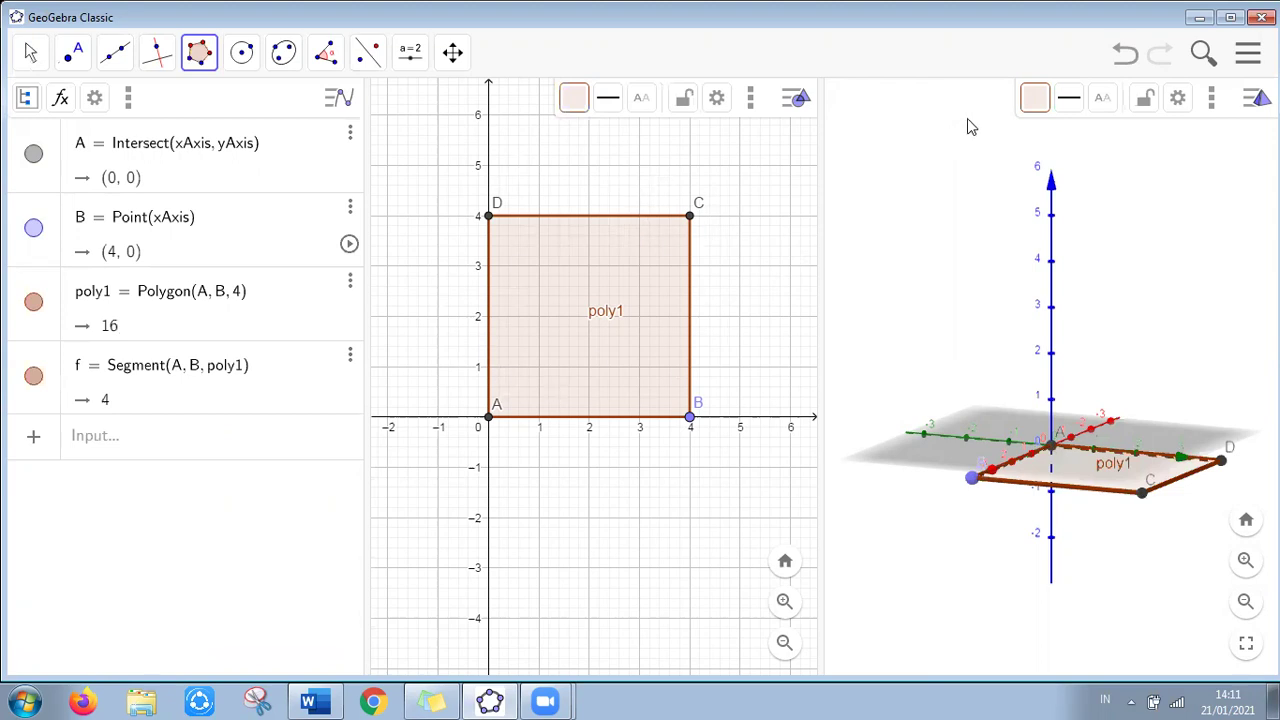
Build a cube on the square in the 3D view with the Cube tool
left_click(908, 132)
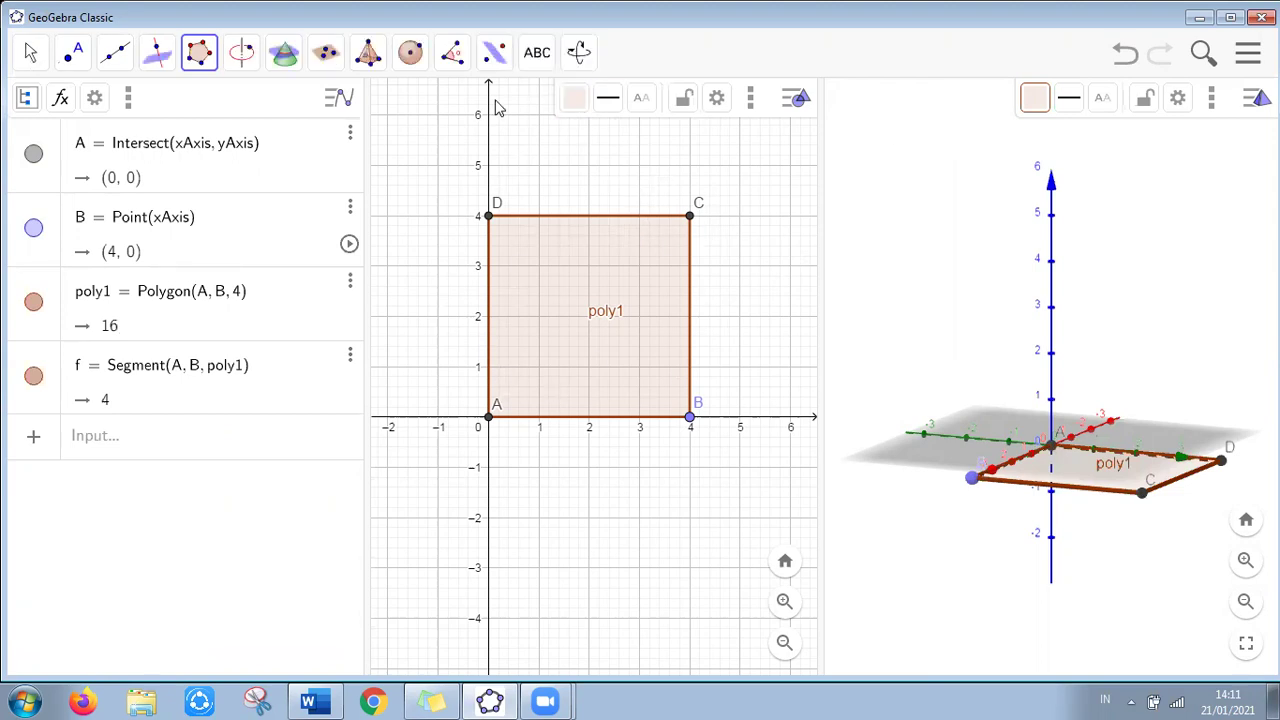
left_click(385, 62)
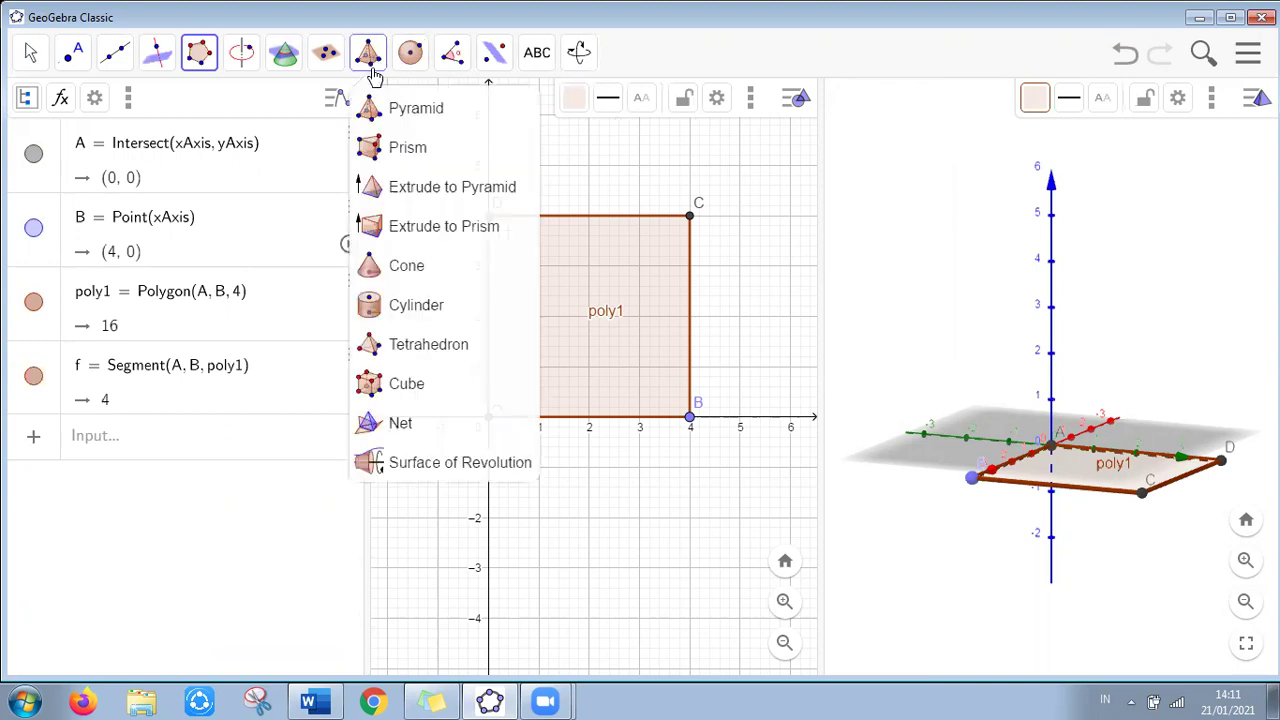
left_click(405, 388)
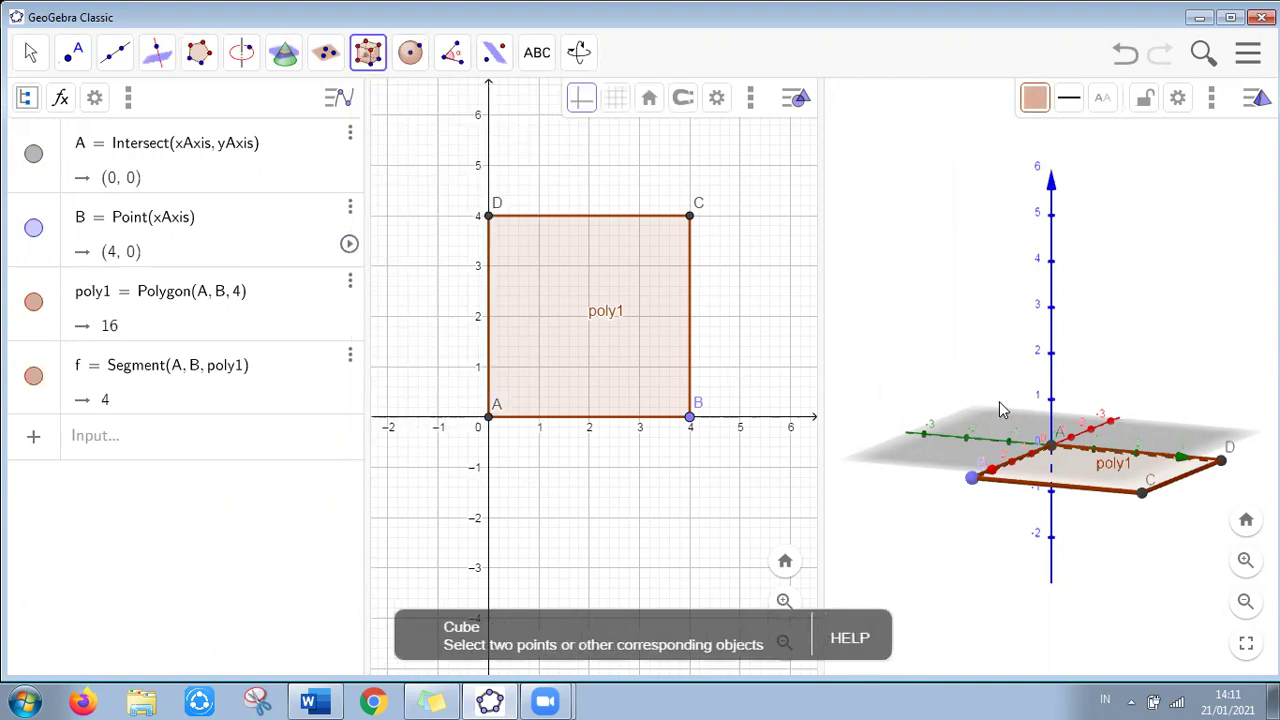
left_click(1108, 479)
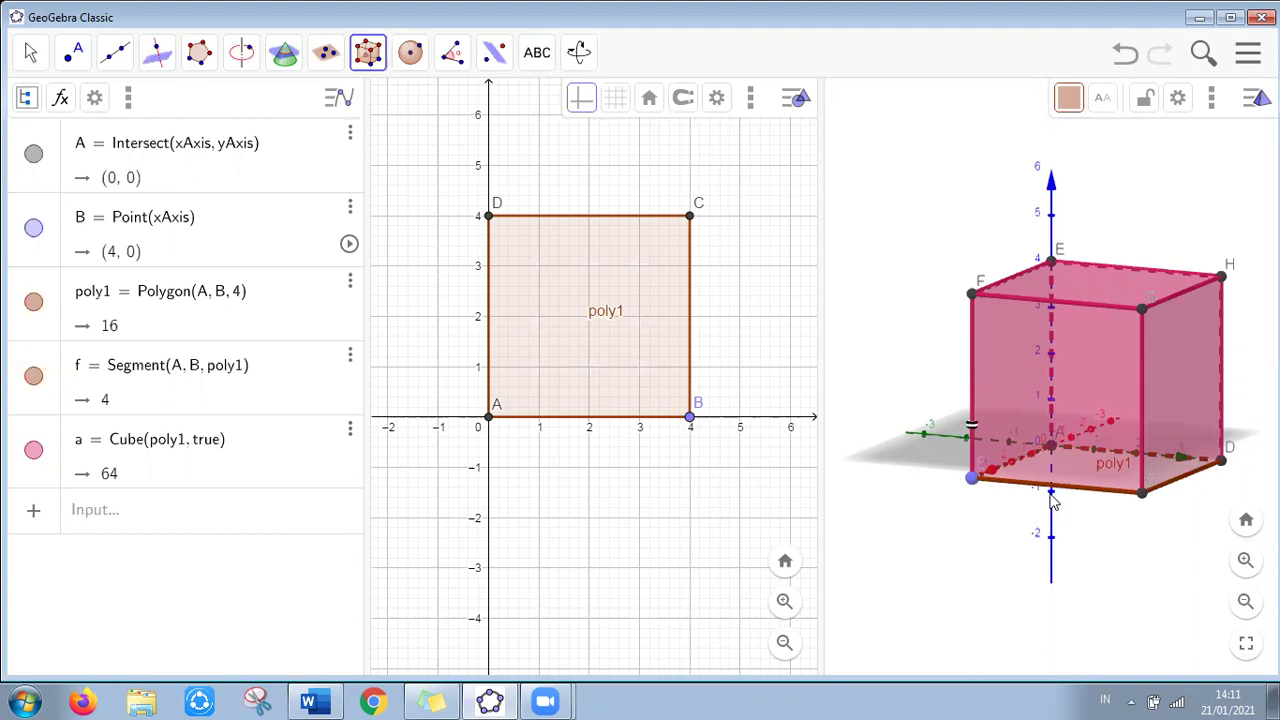
Create the net of the cube with side 4 using the Net tool
left_click(370, 60)
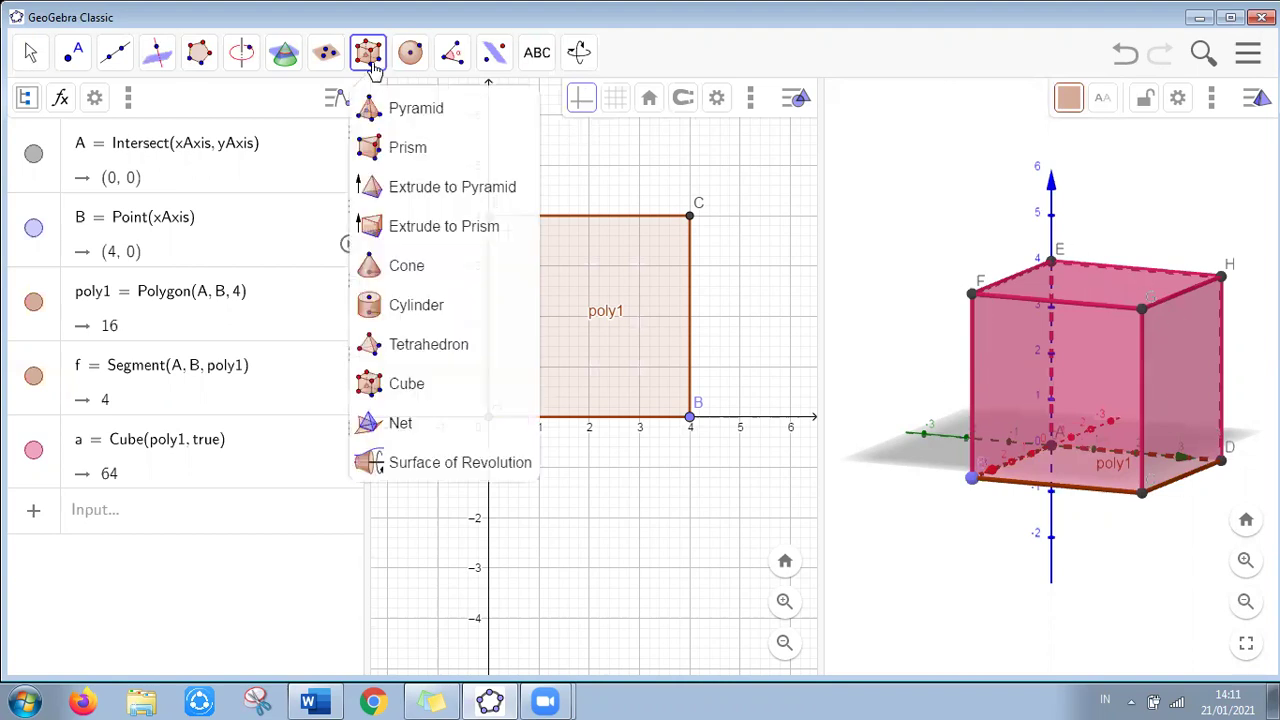
left_click(415, 423)
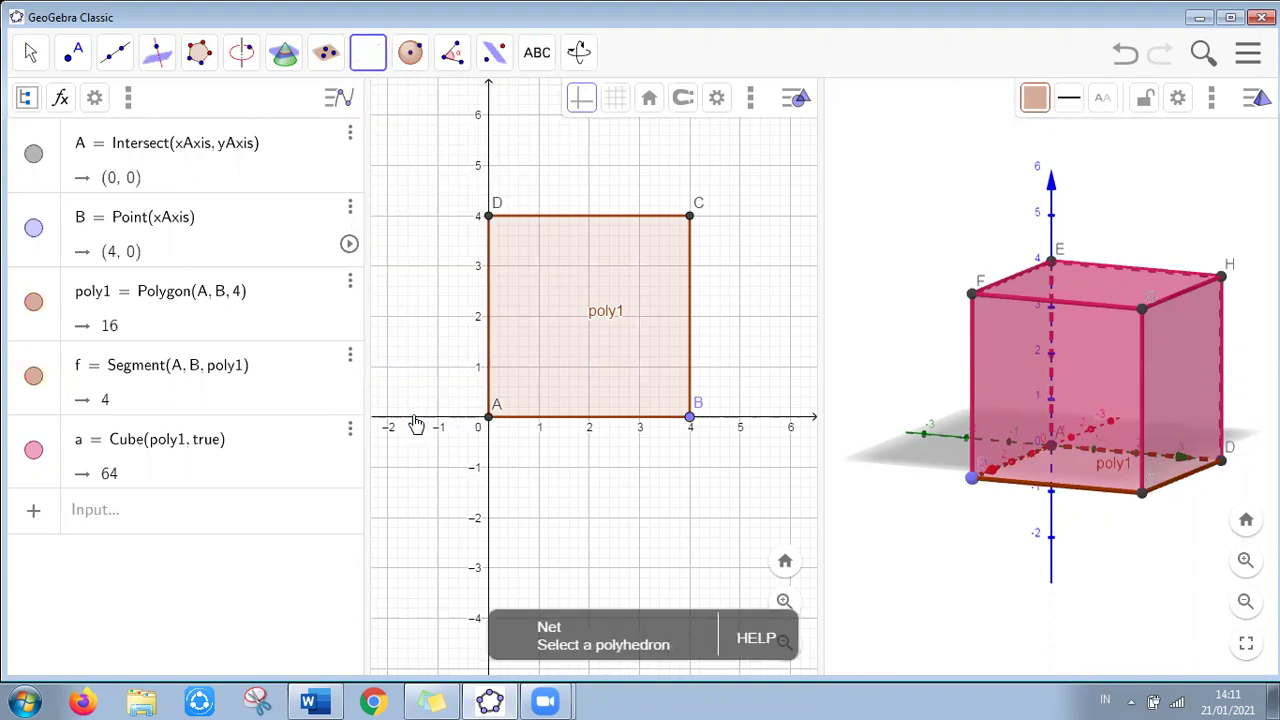
left_click(1090, 366)
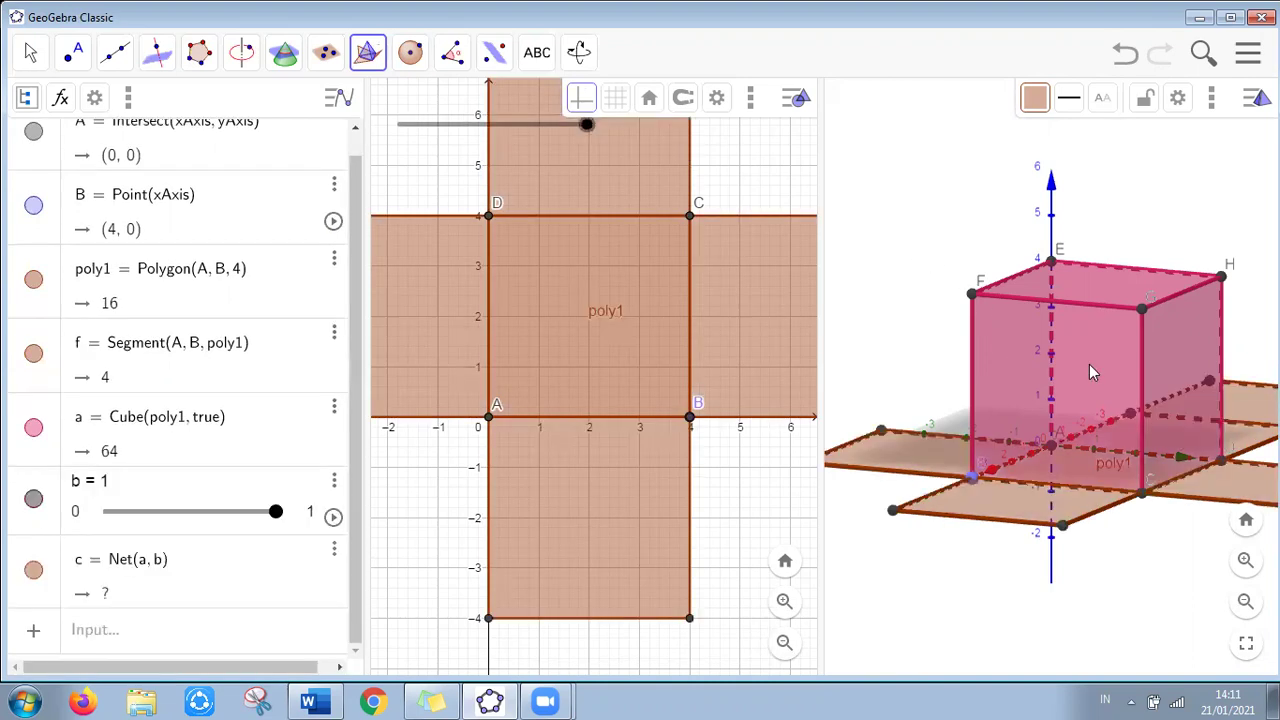
scroll(1089, 364, "down", 3)
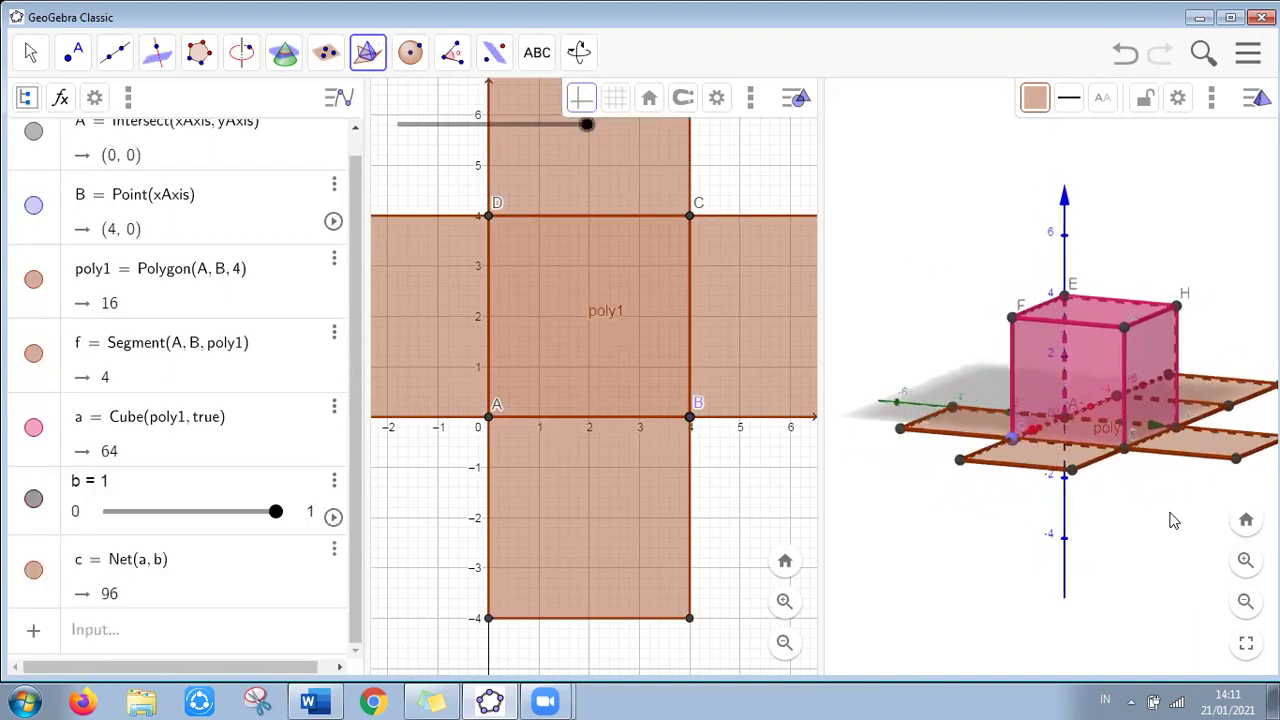
left_click_drag(1165, 480, 1249, 523)
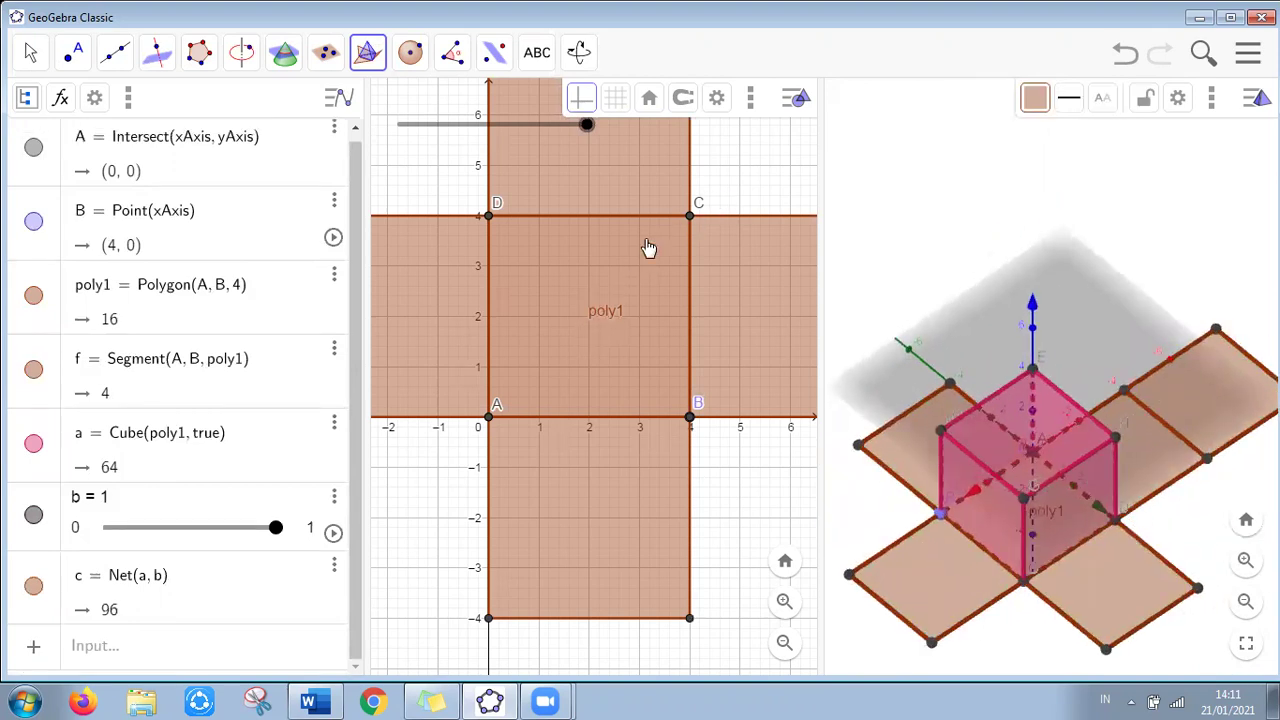
scroll(648, 248, "down", 2)
scroll(648, 248, "down", 4)
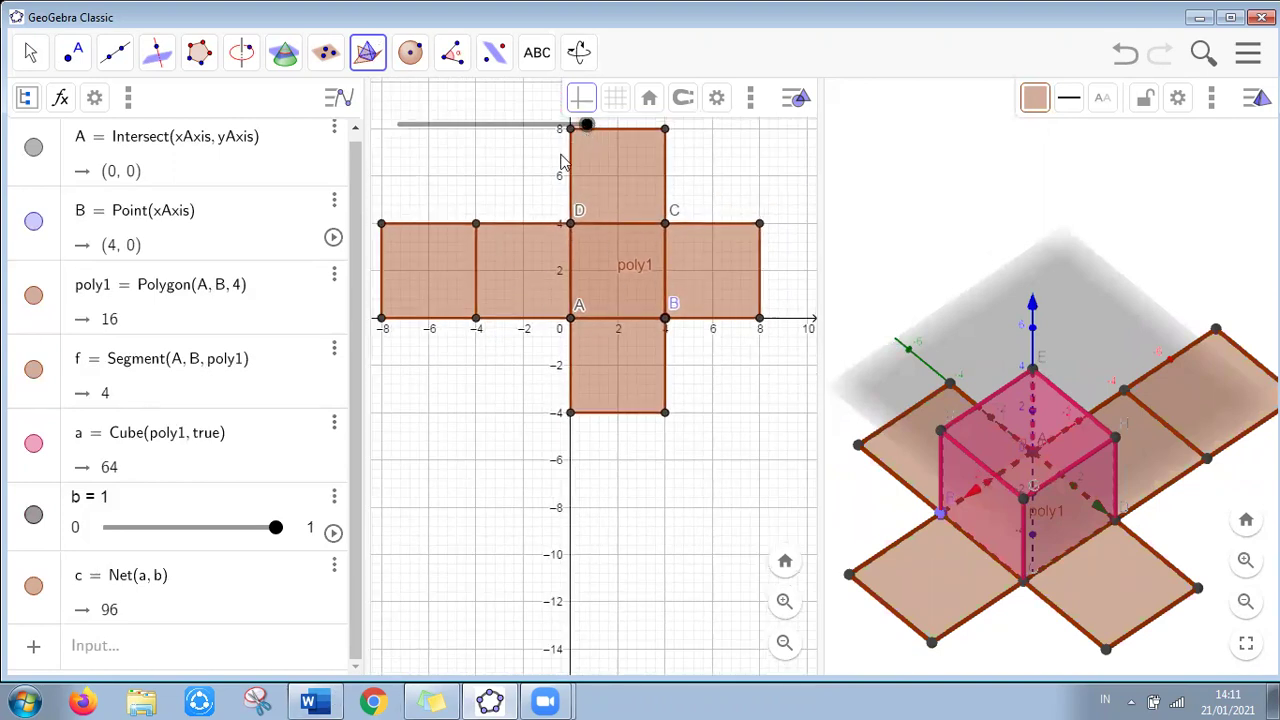
Animate slider b with its speed raised to 4× to fold and unfold the net, and pause it at b = 0.59
left_click(331, 534)
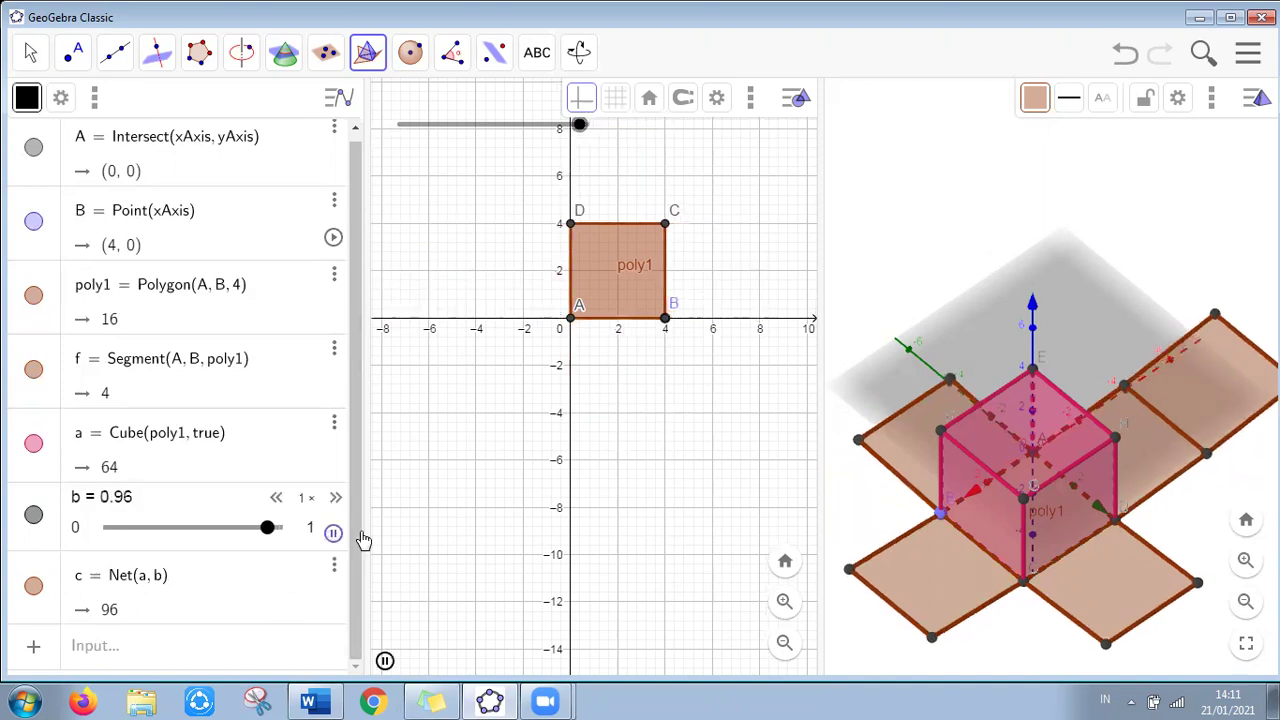
left_click(336, 497)
left_click(336, 497)
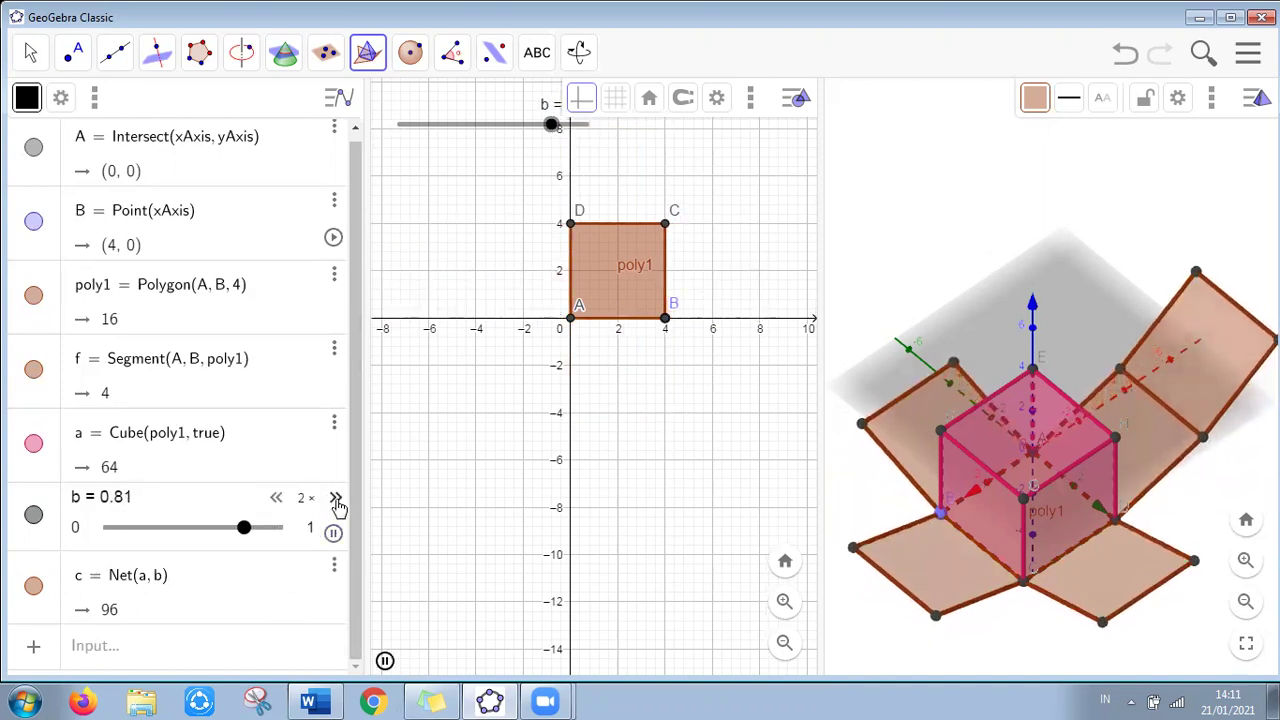
left_click(336, 497)
left_click(336, 497)
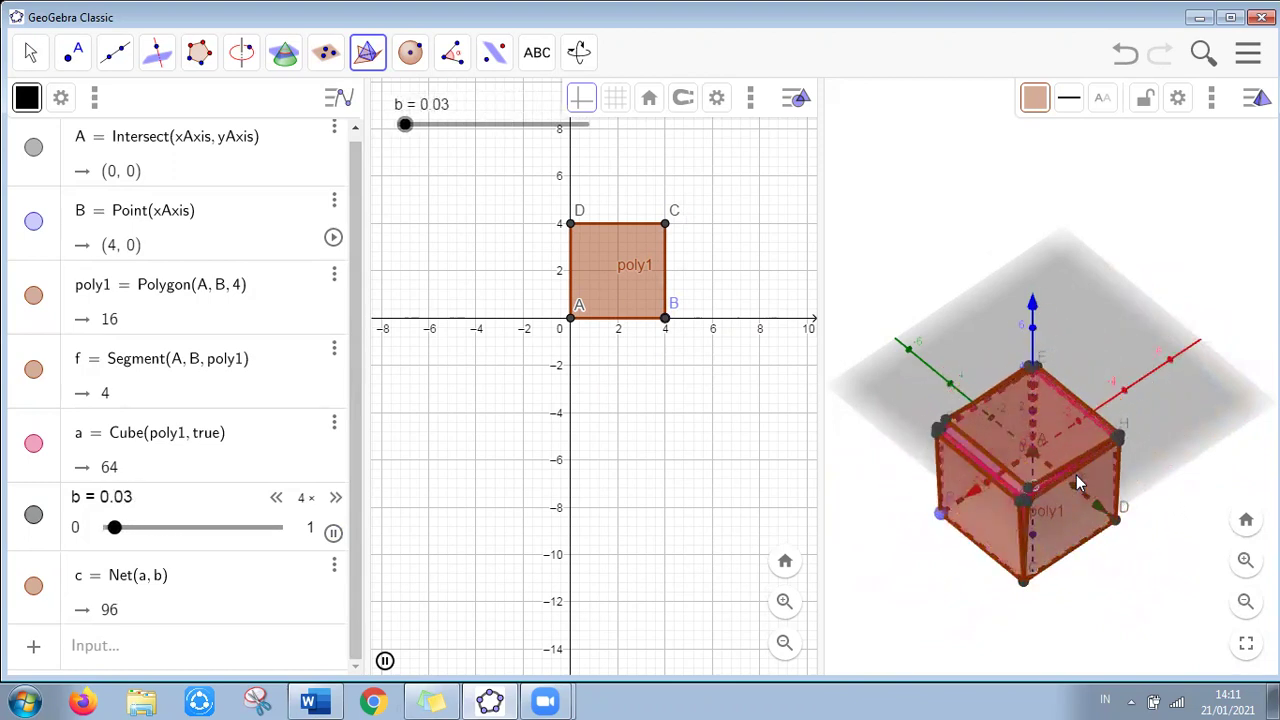
left_click(334, 535)
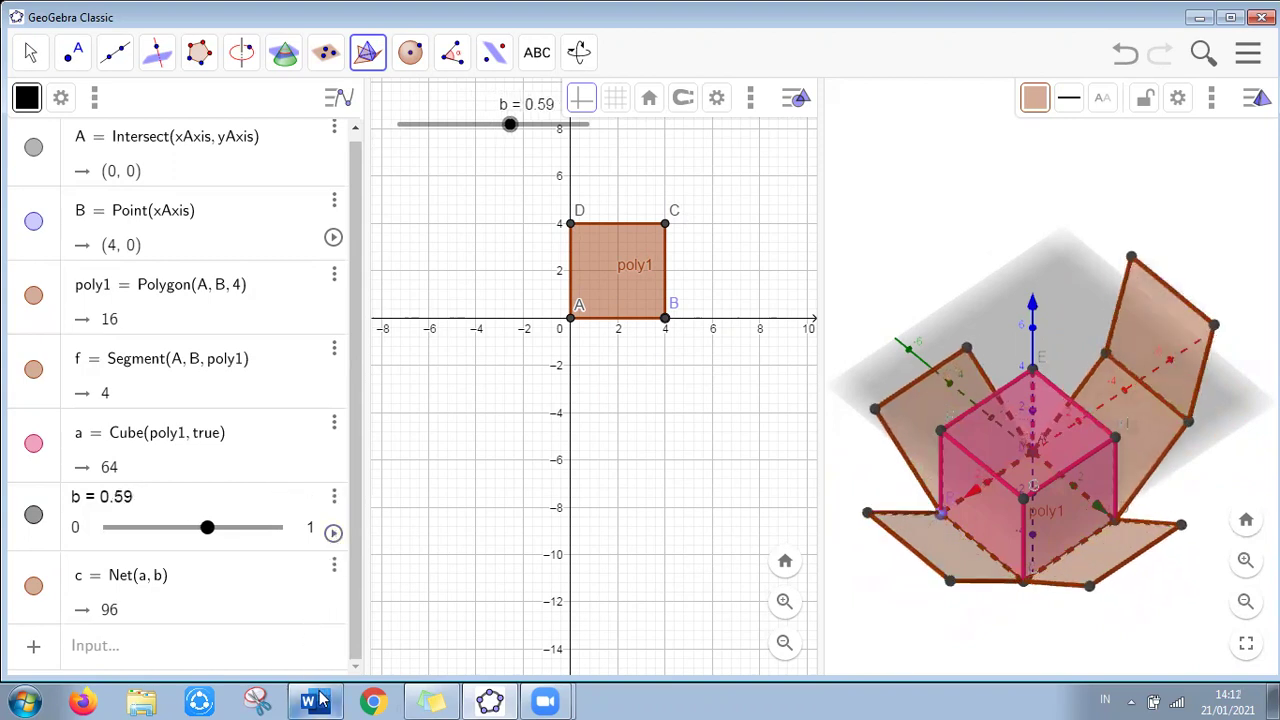
Switch to the Word document and read on to example 2 about making the net of a cube with side 5
left_click(308, 702)
scroll(494, 506, "down", 10)
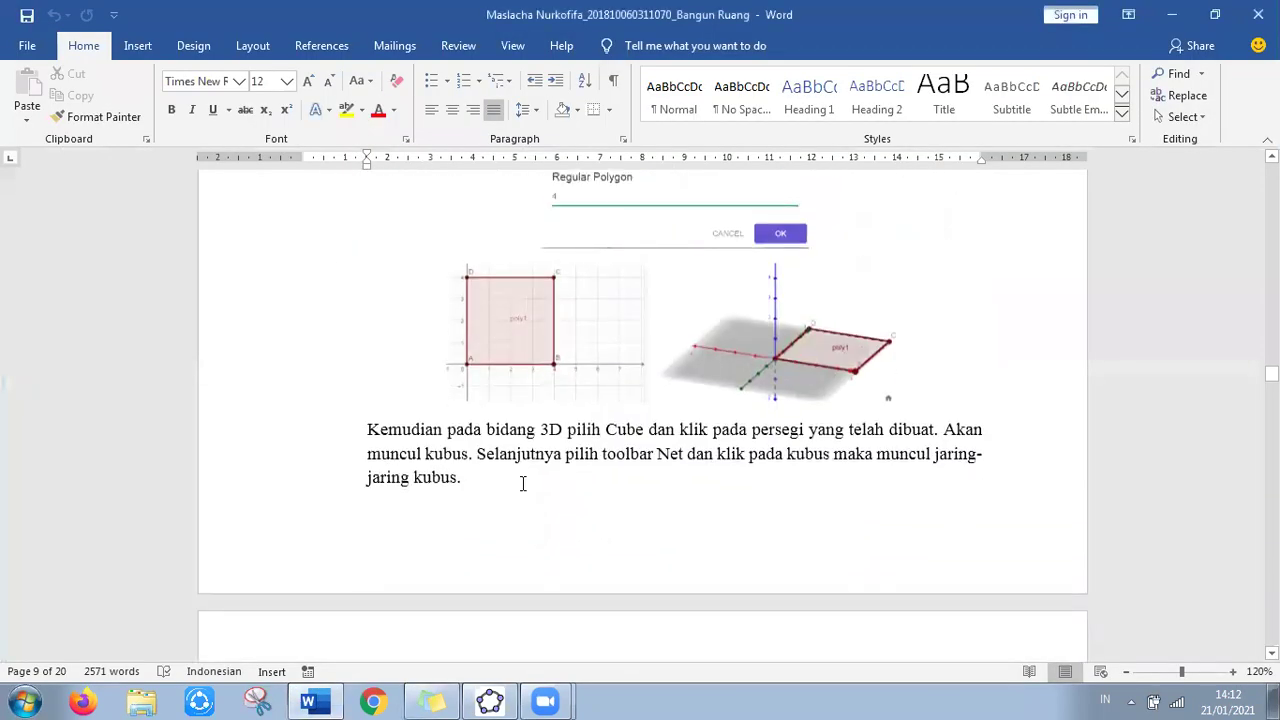
scroll(522, 483, "down", 8)
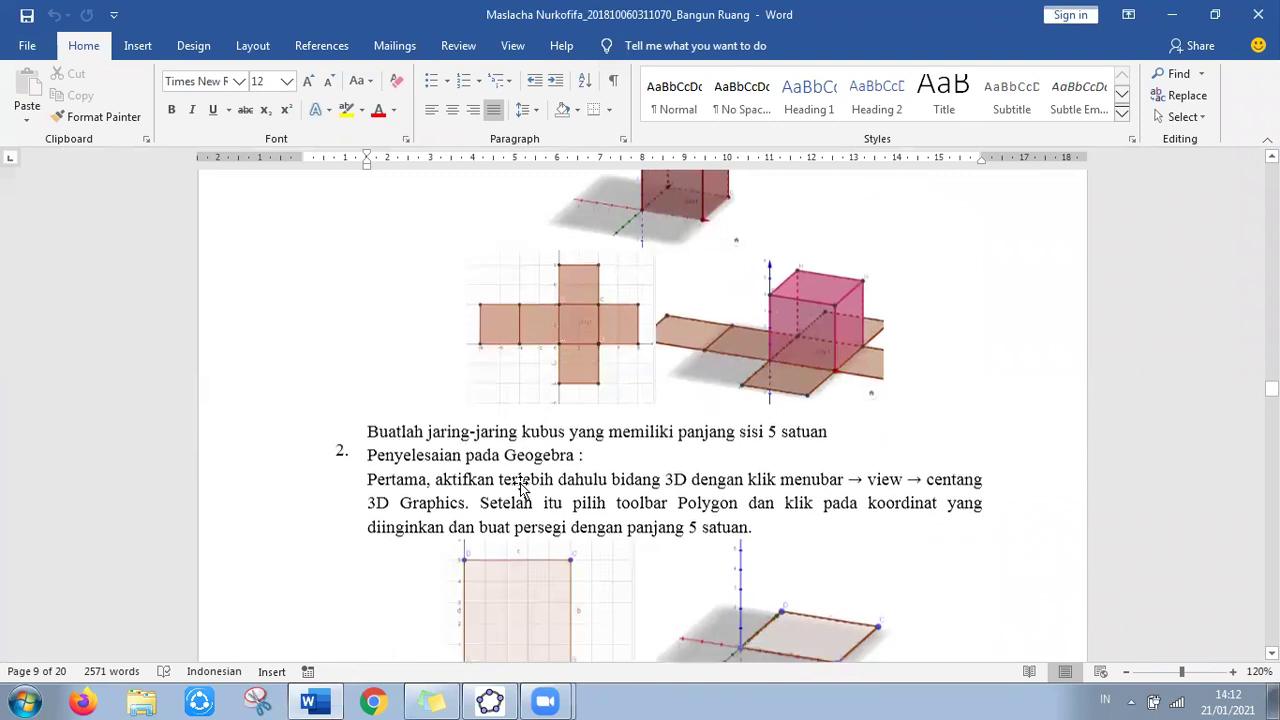
scroll(523, 483, "down", 1)
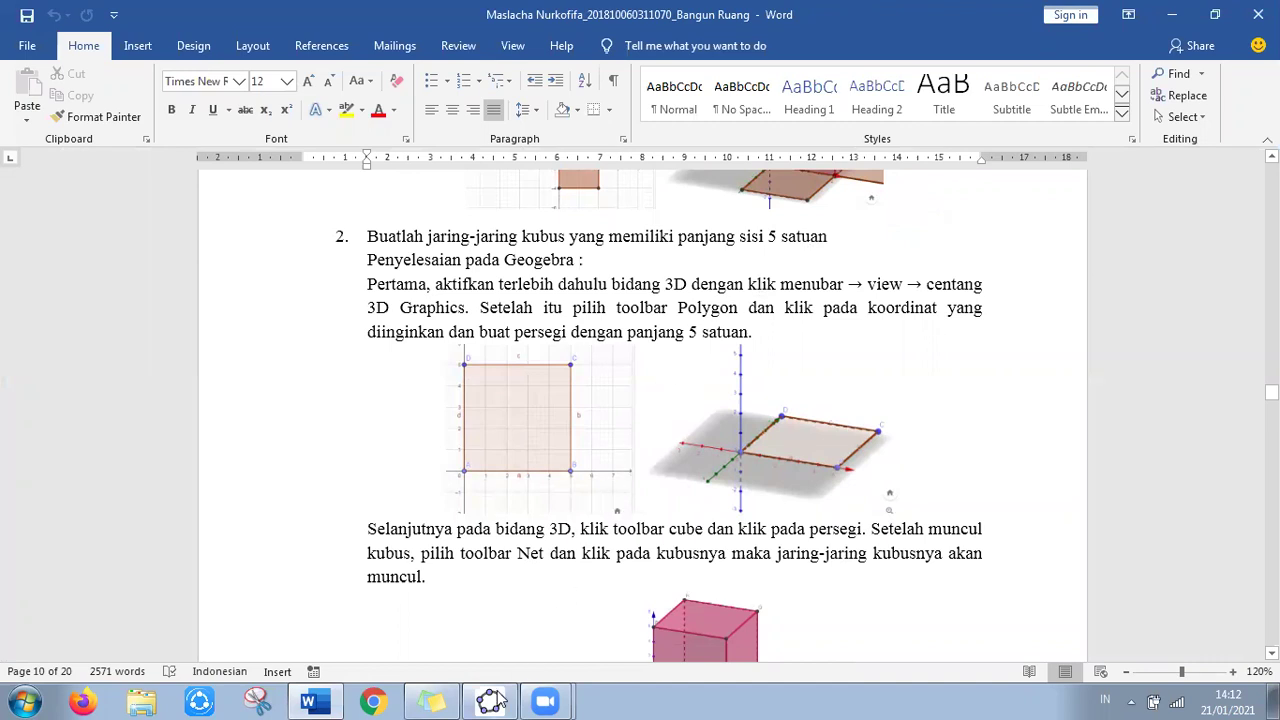
Switch back to GeoGebra and delete the square with its cube and net, as well as slider b
left_click(498, 700)
left_click_drag(527, 183, 731, 381)
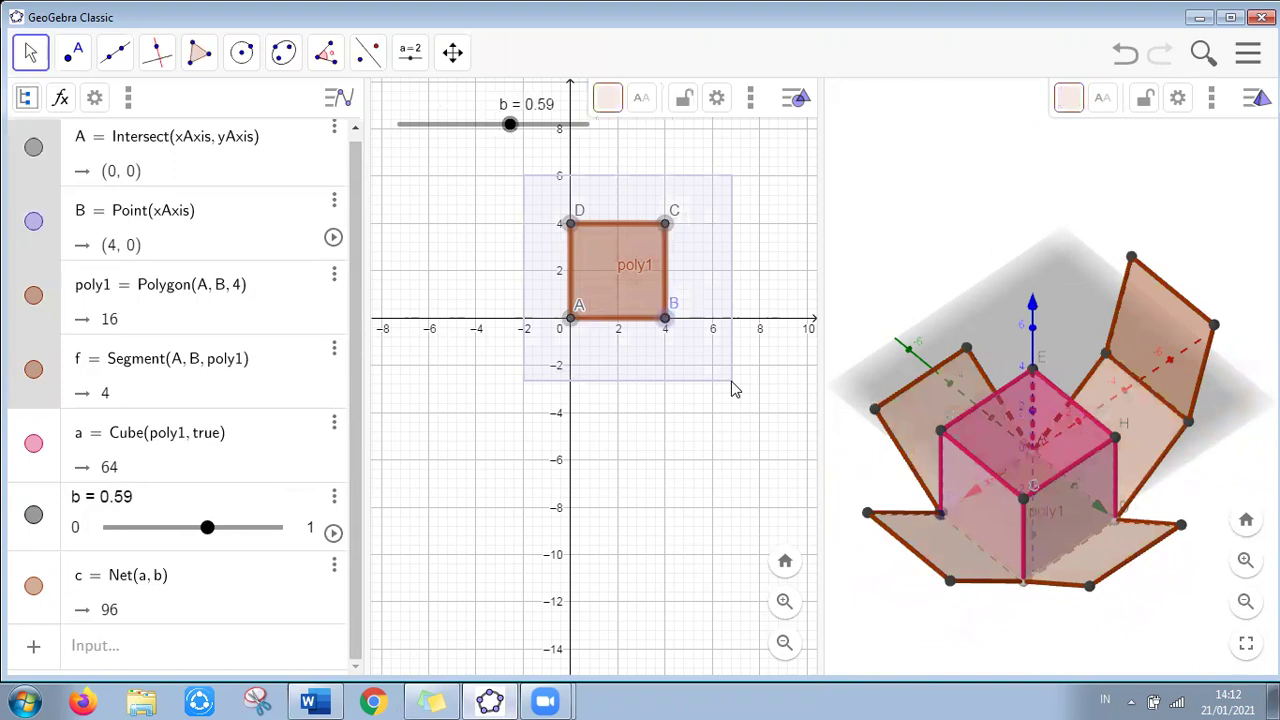
key("Delete")
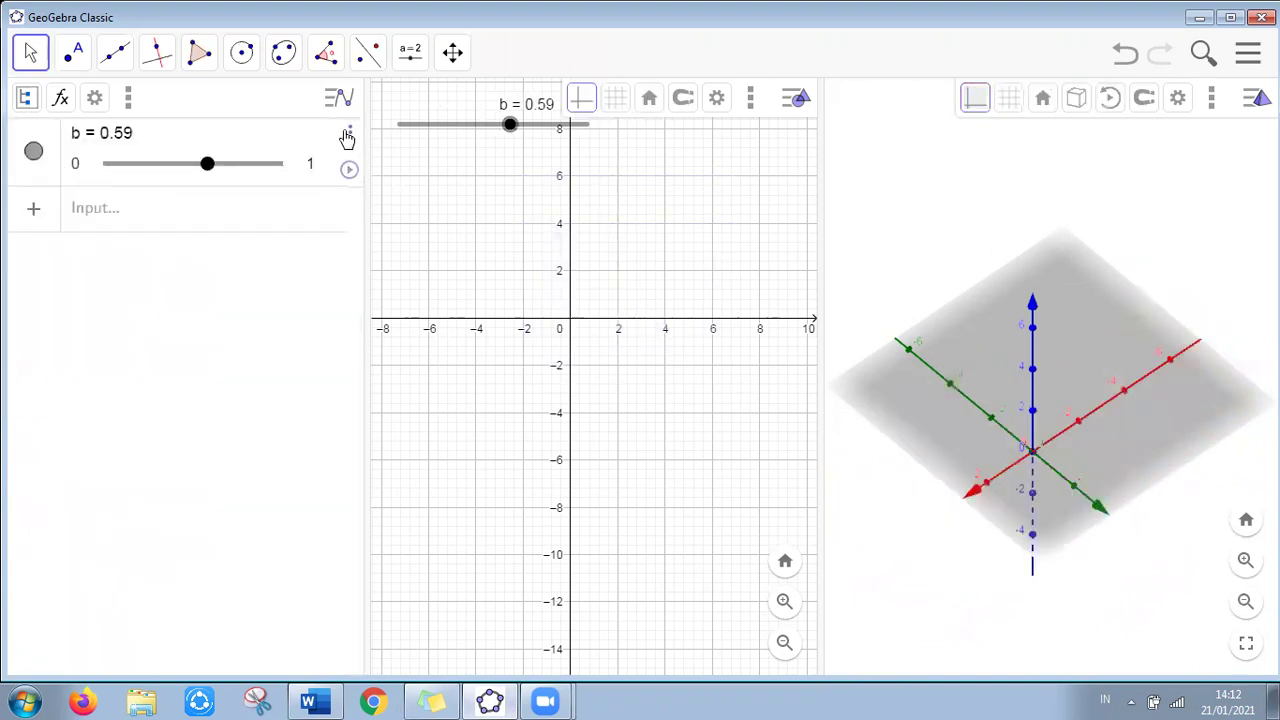
left_click(340, 133)
left_click(368, 163)
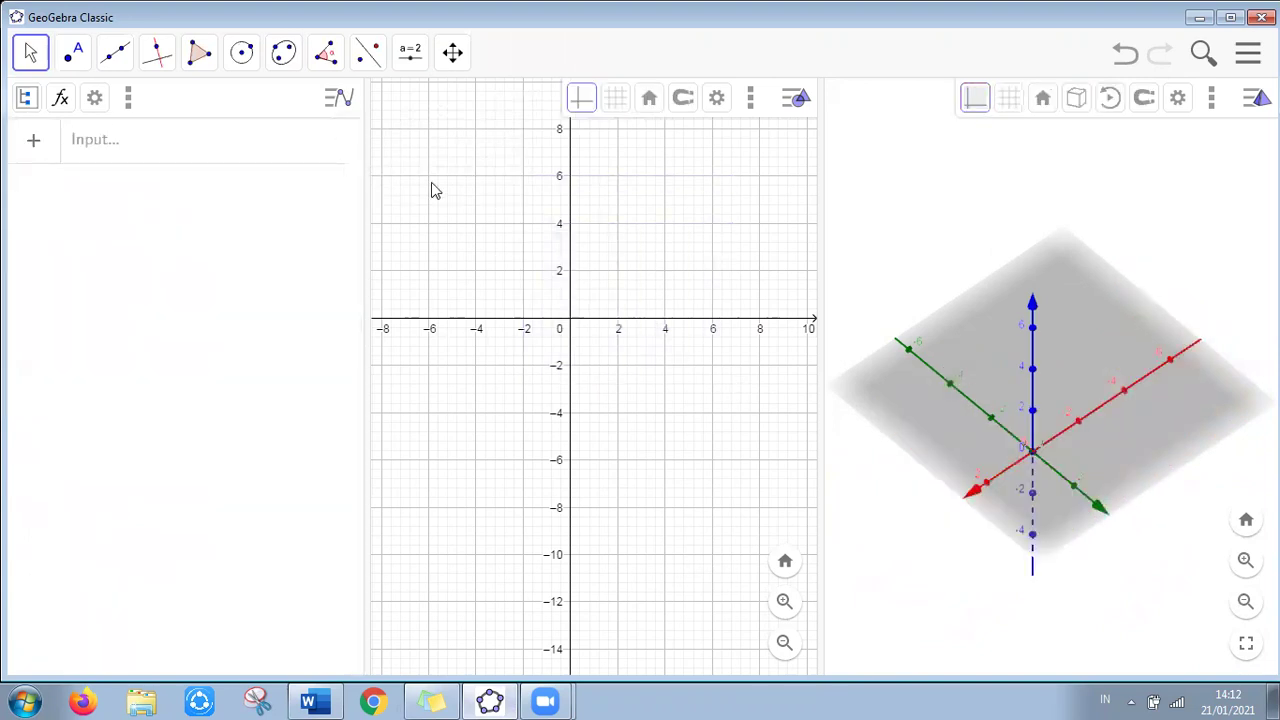
Construct a square as a regular polygon with 4 vertices, its base running from the origin to (5, 0)
left_click(196, 62)
left_click(229, 152)
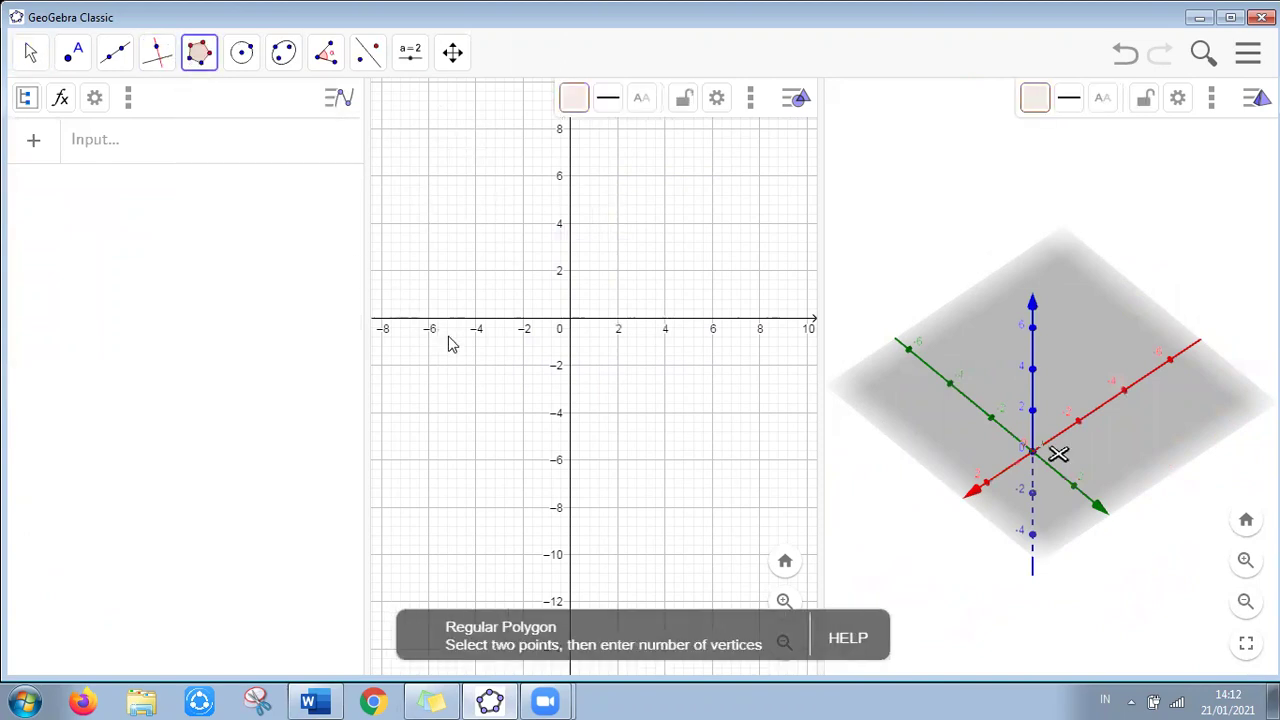
scroll(767, 335, "up", 6)
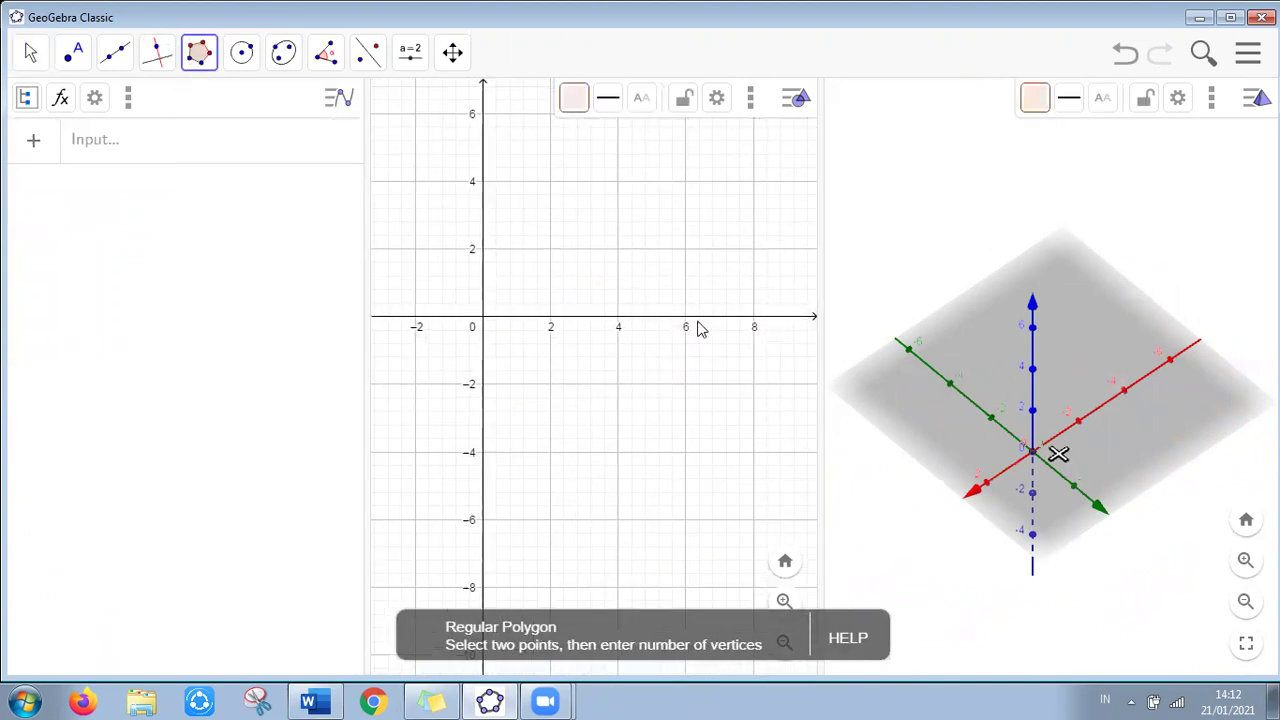
scroll(640, 330, "up", 1)
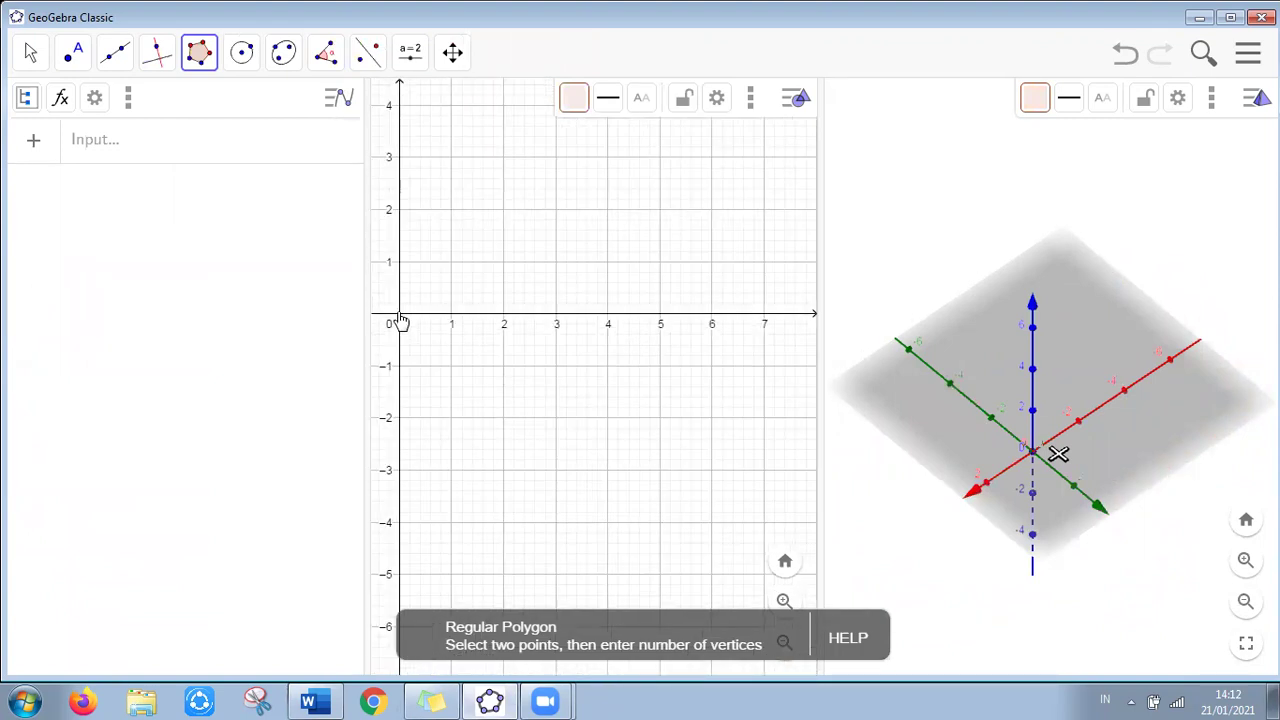
left_click(400, 318)
left_click(661, 316)
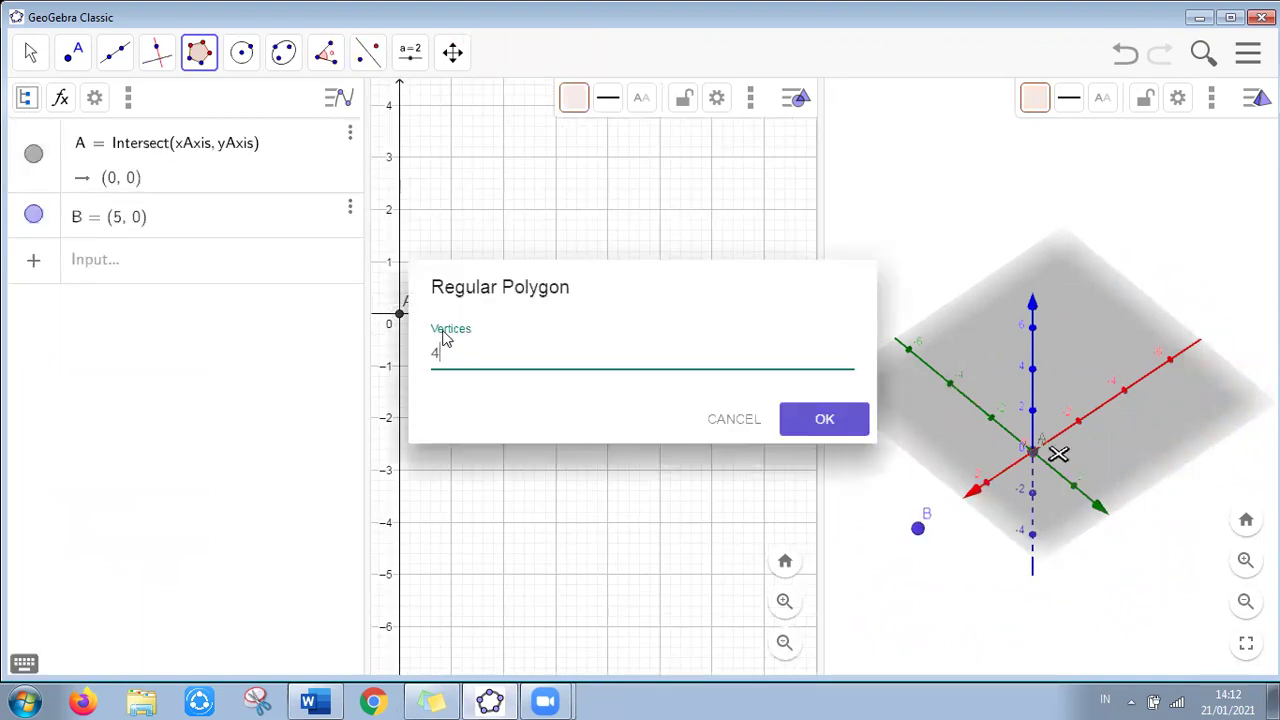
left_click(836, 421)
scroll(438, 127, "down", 4)
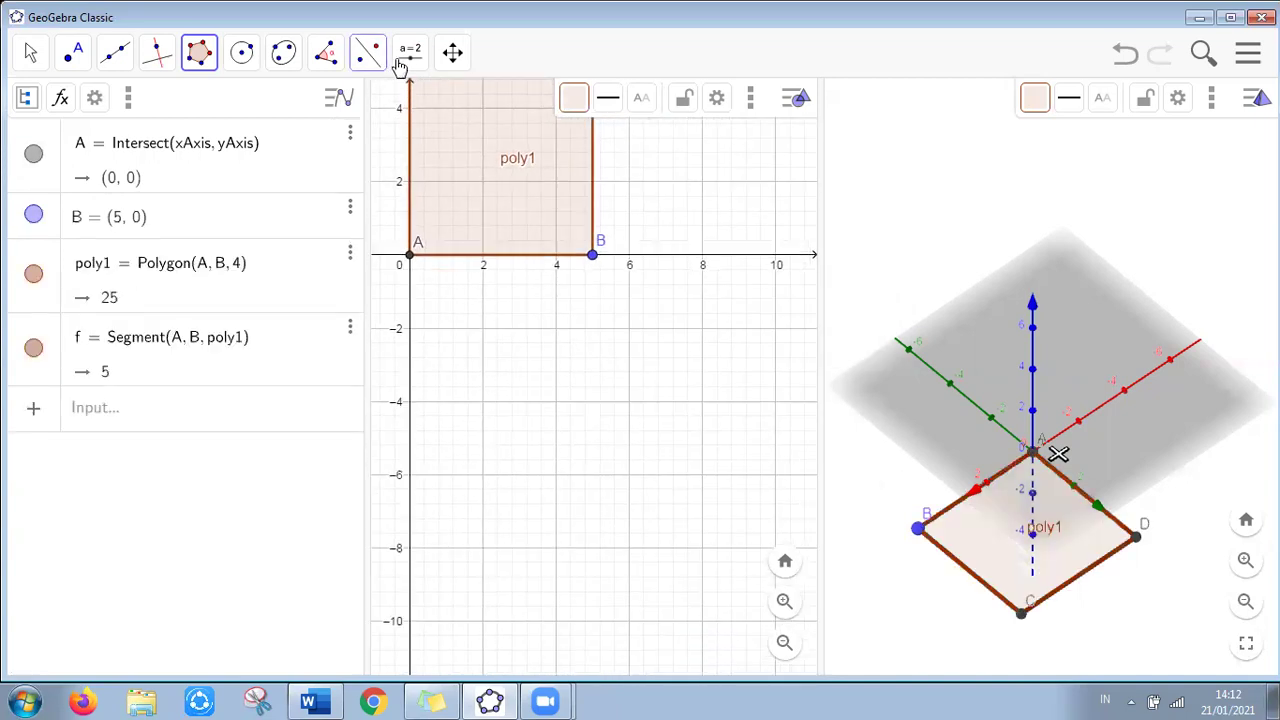
left_click(30, 52)
left_click(62, 108)
left_click_drag(452, 182, 520, 363)
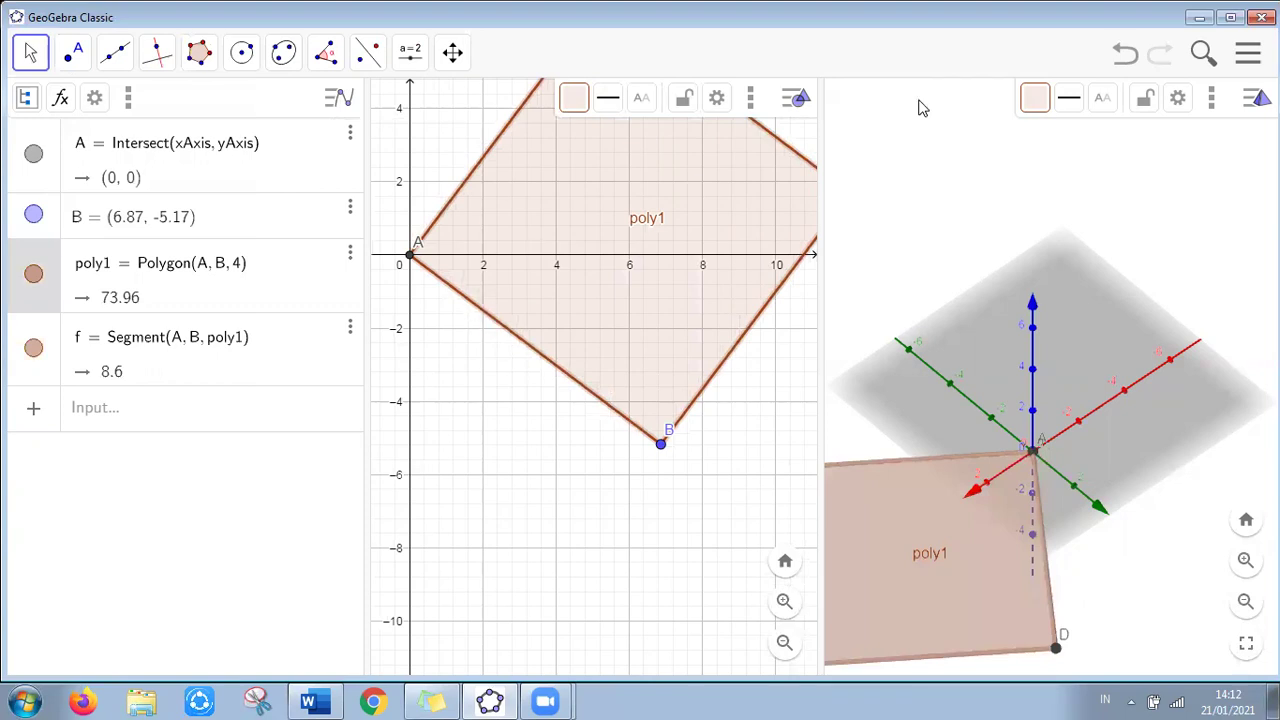
key("ctrl+z")
Build a cube on the square with side 5 in the 3D view
left_click_drag(379, 157, 476, 394)
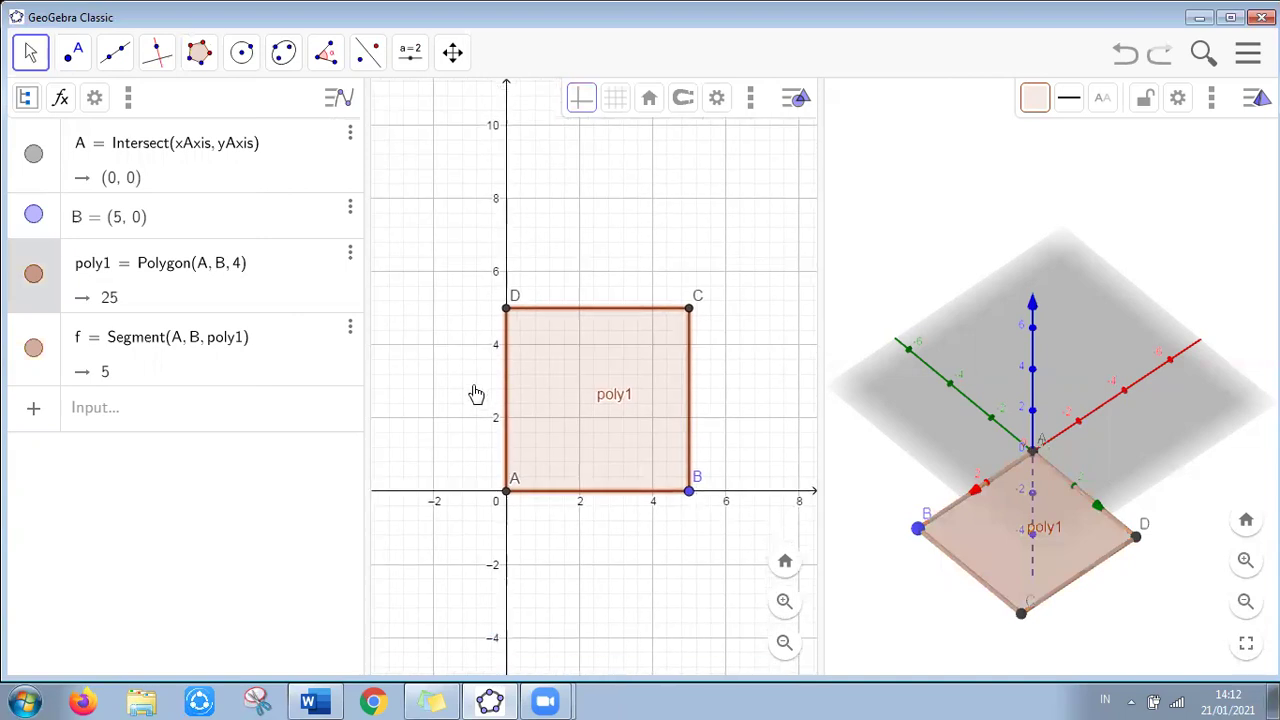
left_click(1026, 177)
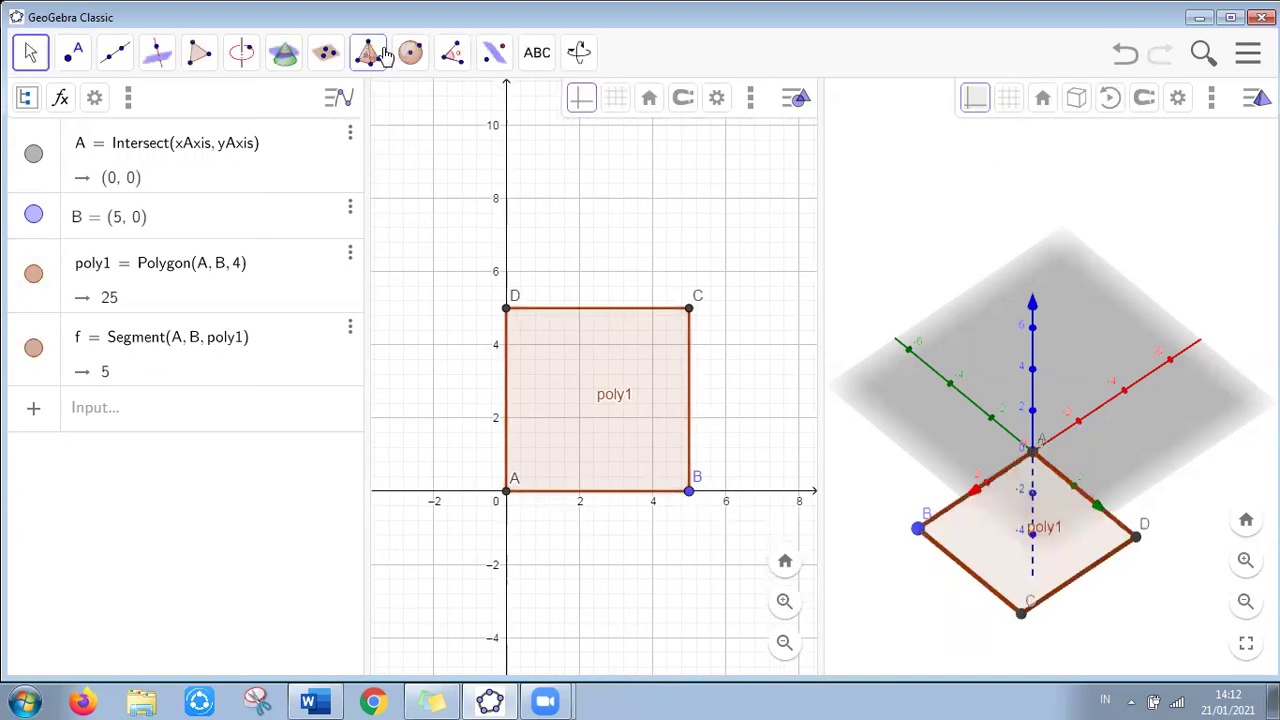
left_click(382, 54)
left_click(429, 380)
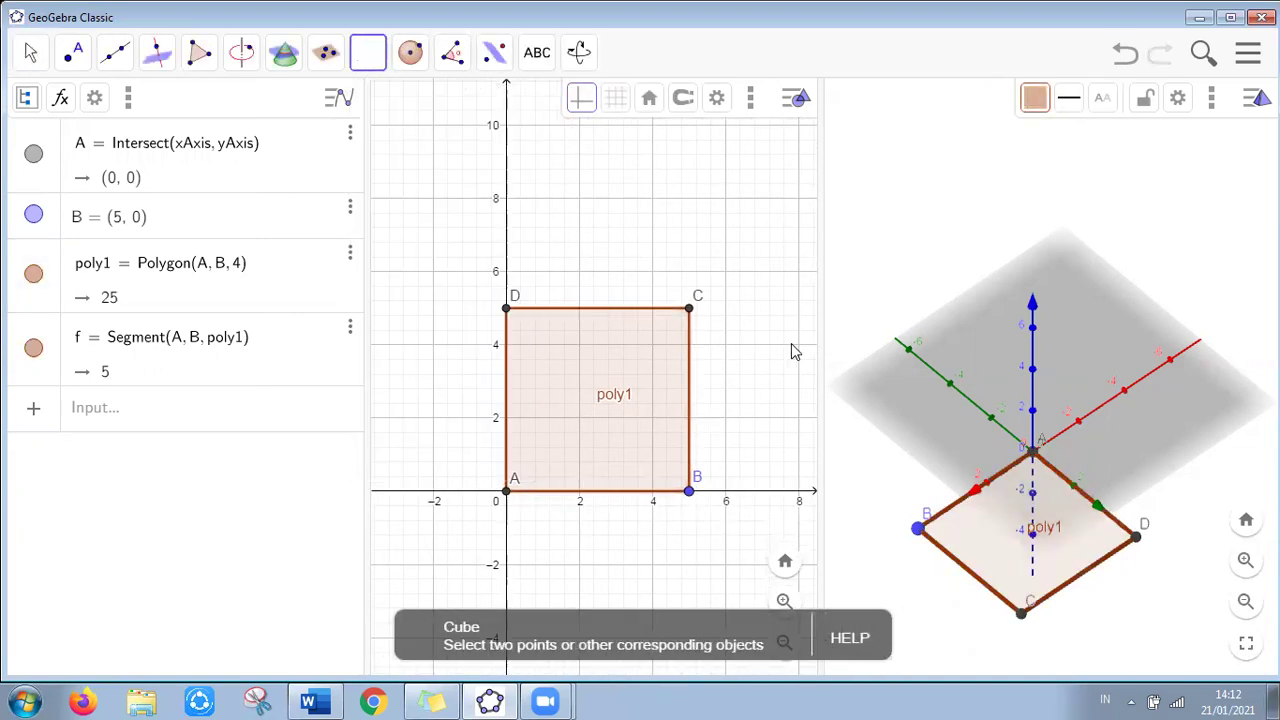
left_click(988, 543)
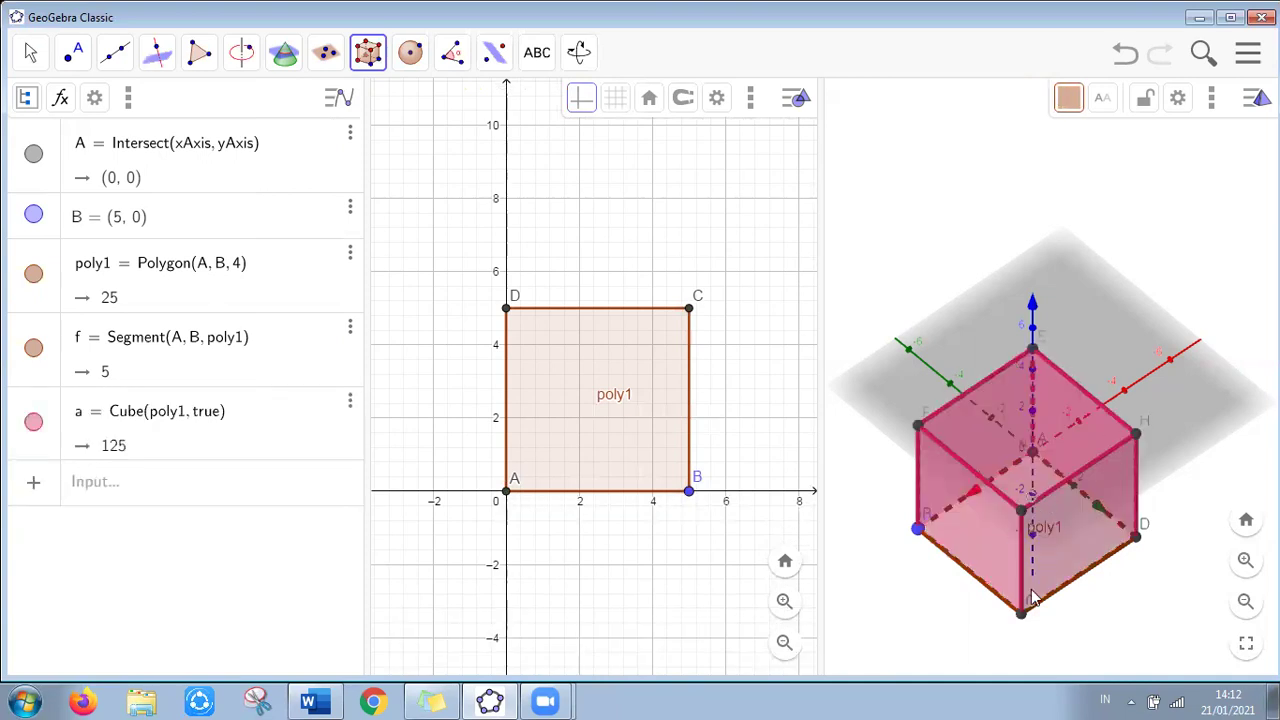
Create the net of the cube with the Net tool in the 3D view
left_click(367, 52)
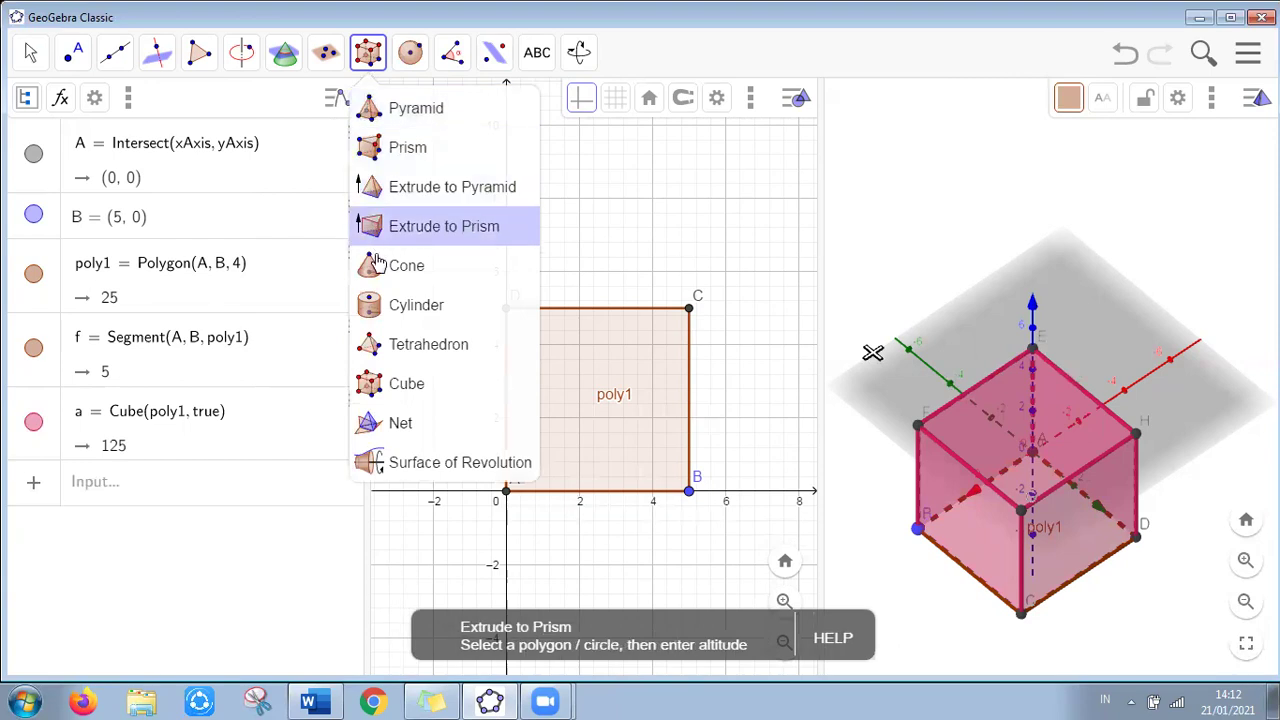
left_click(403, 425)
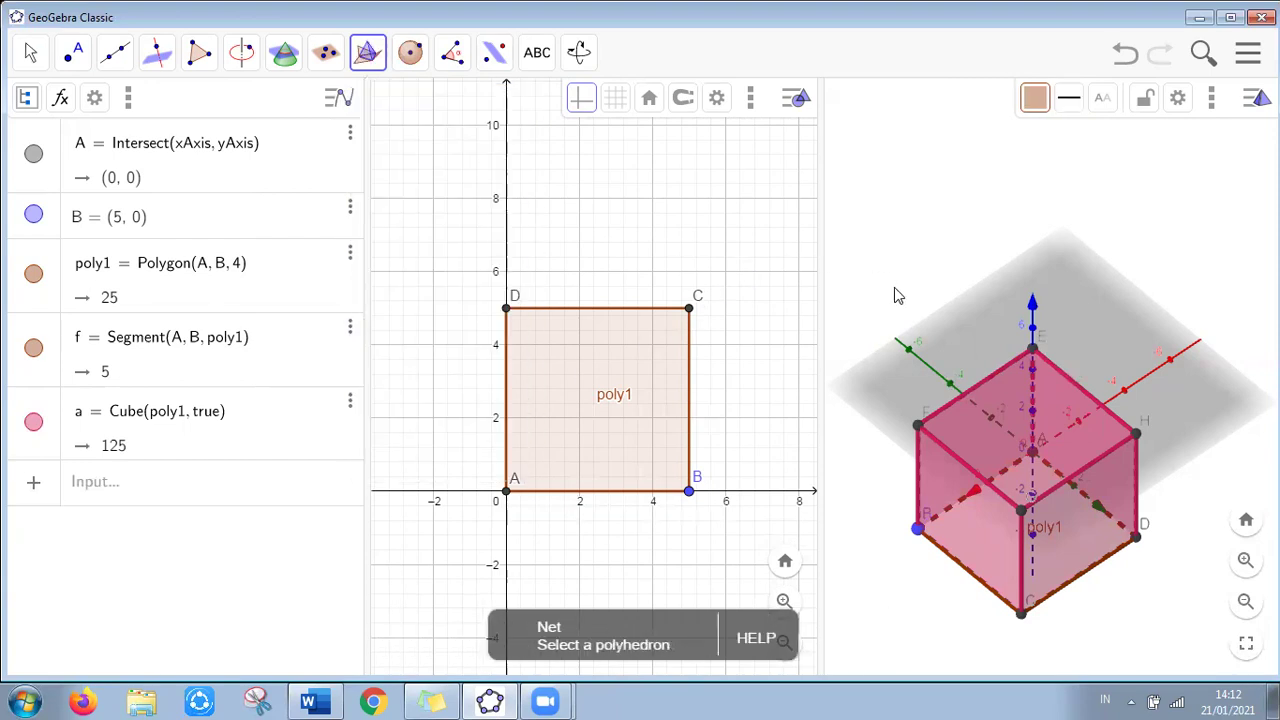
left_click(1003, 479)
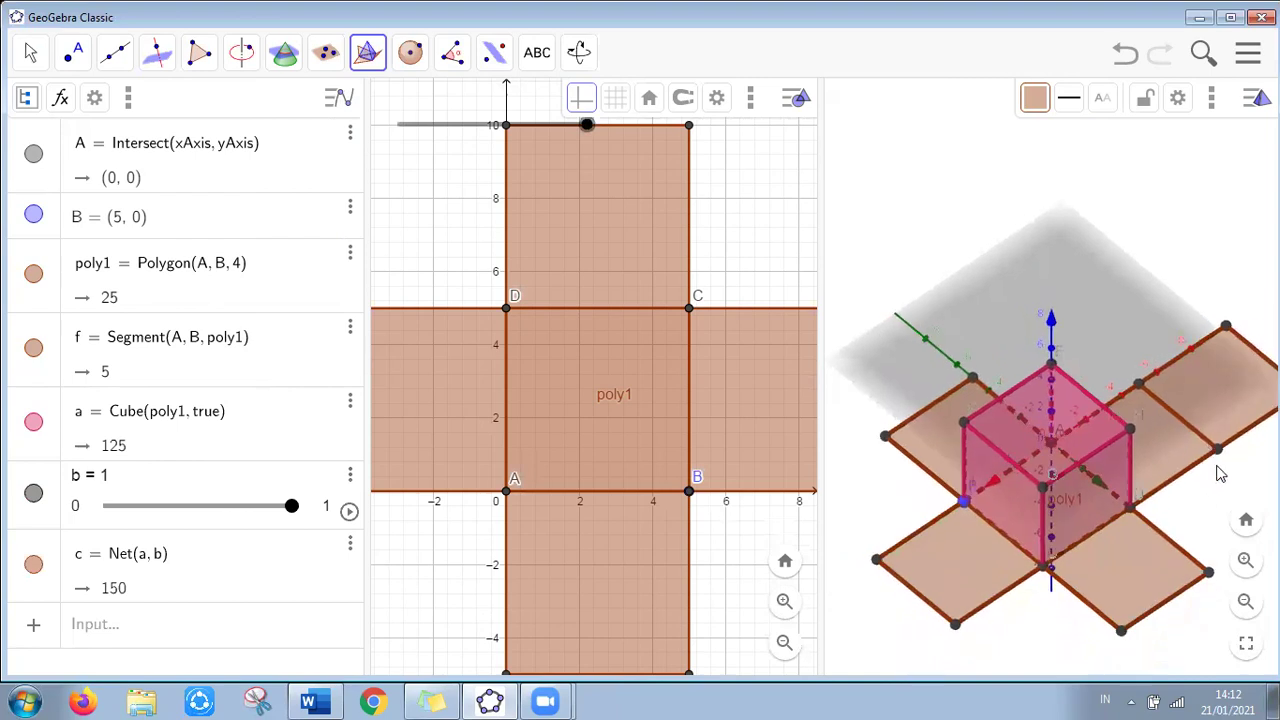
left_click_drag(1214, 508, 1166, 401)
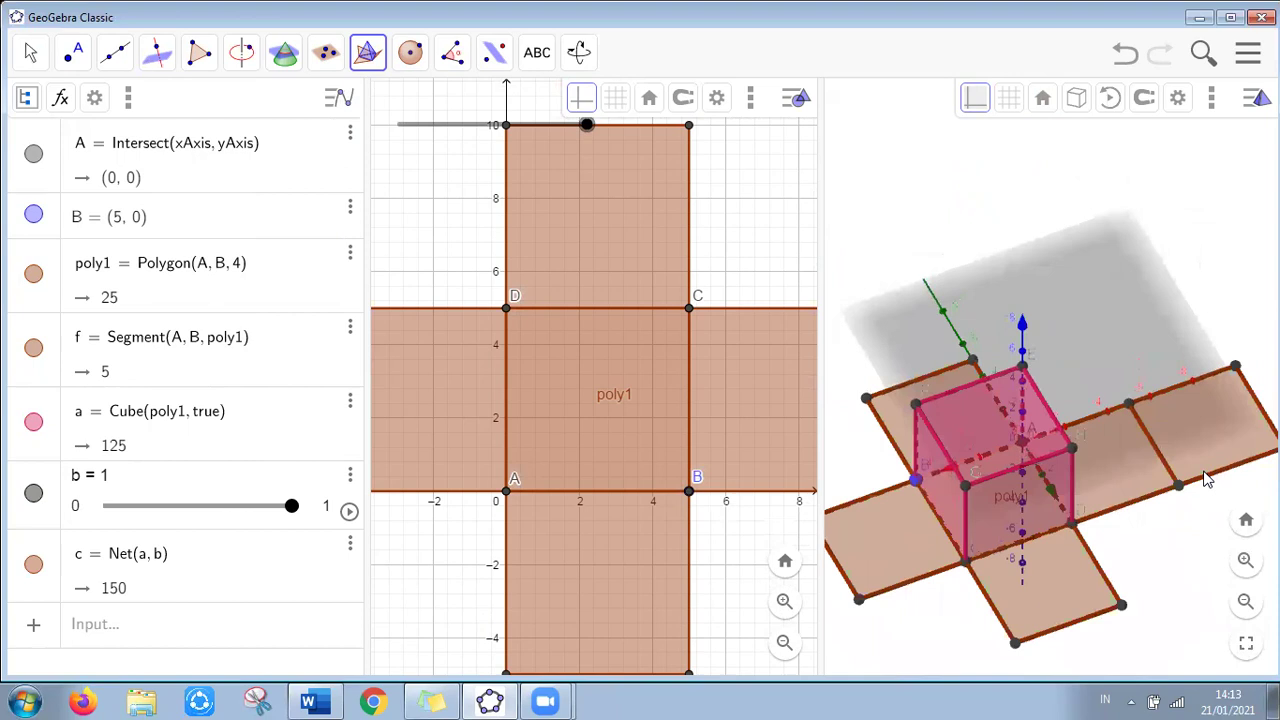
left_click(1206, 479)
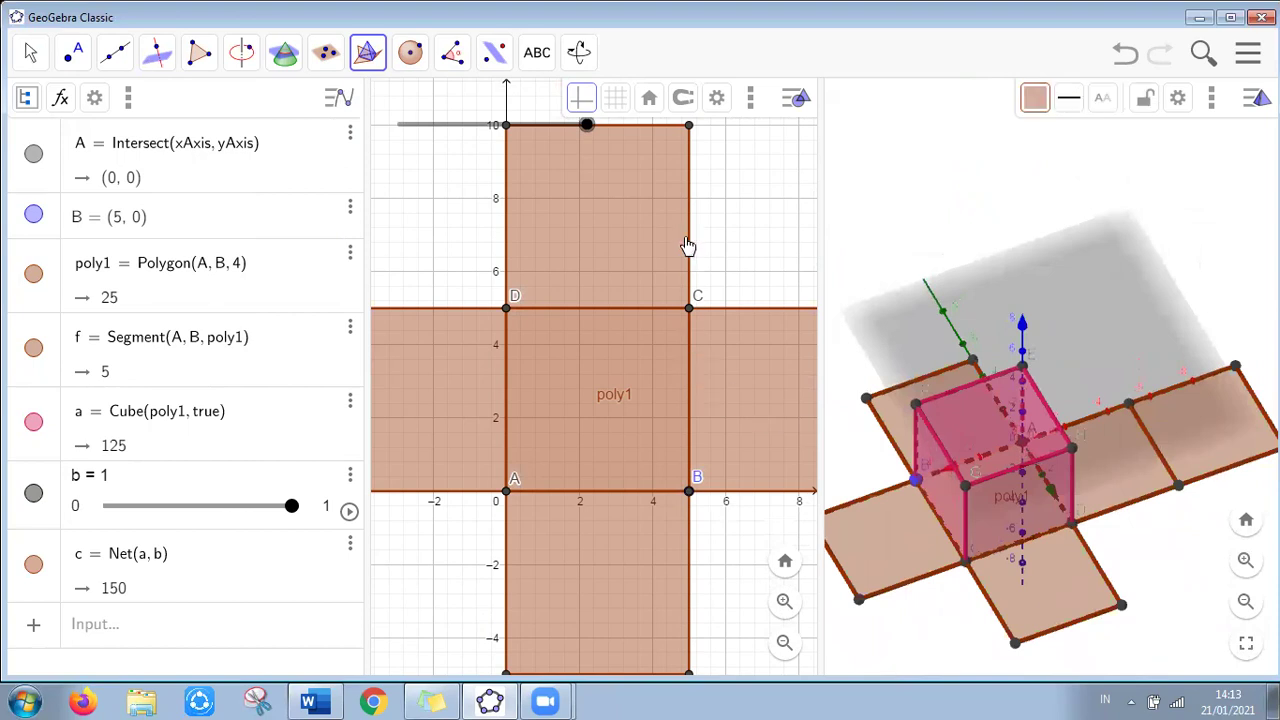
scroll(688, 246, "down", 6)
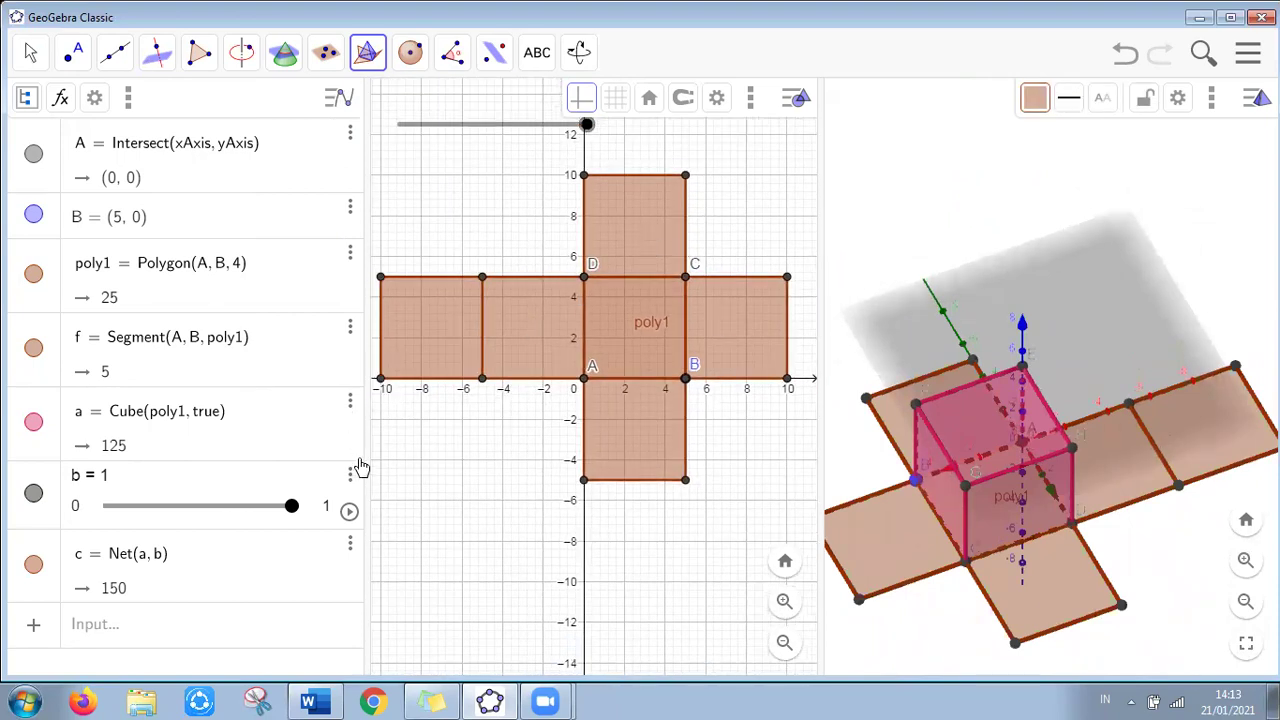
Animate slider b at 4× speed to fold and unfold the cube's net, and stop the animation
left_click(349, 511)
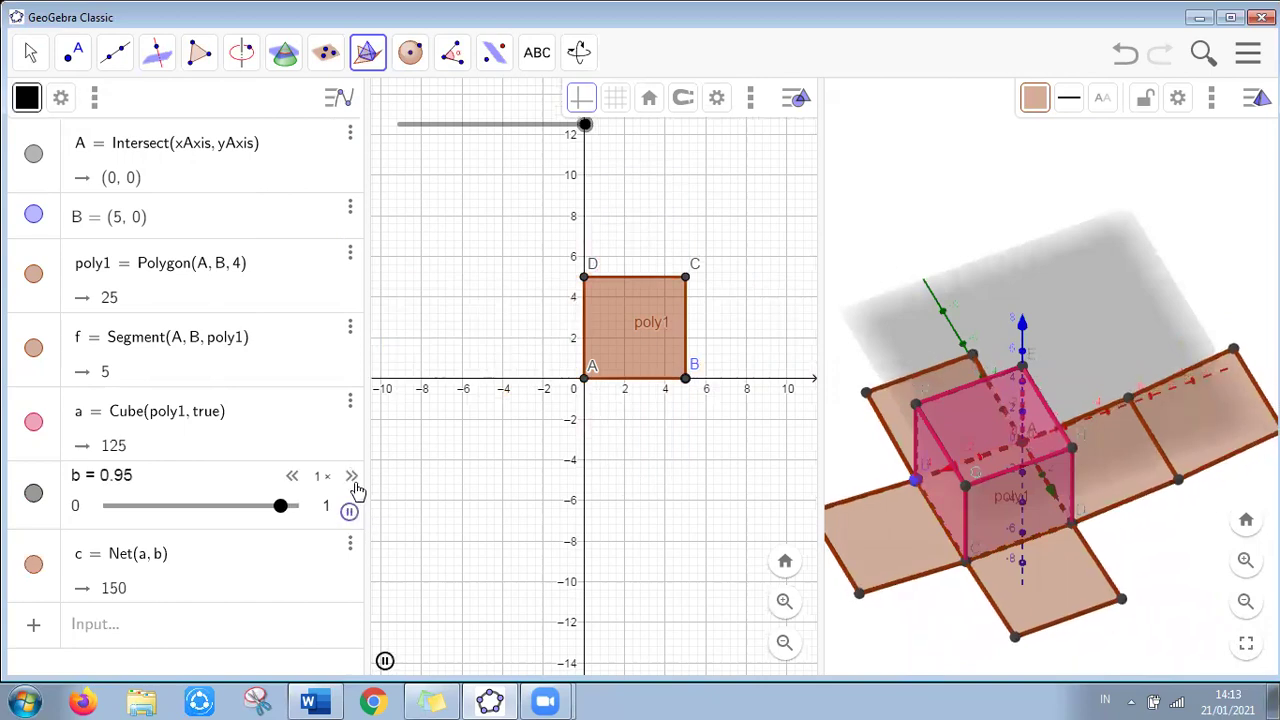
left_click(352, 476)
left_click(352, 476)
left_click(352, 476)
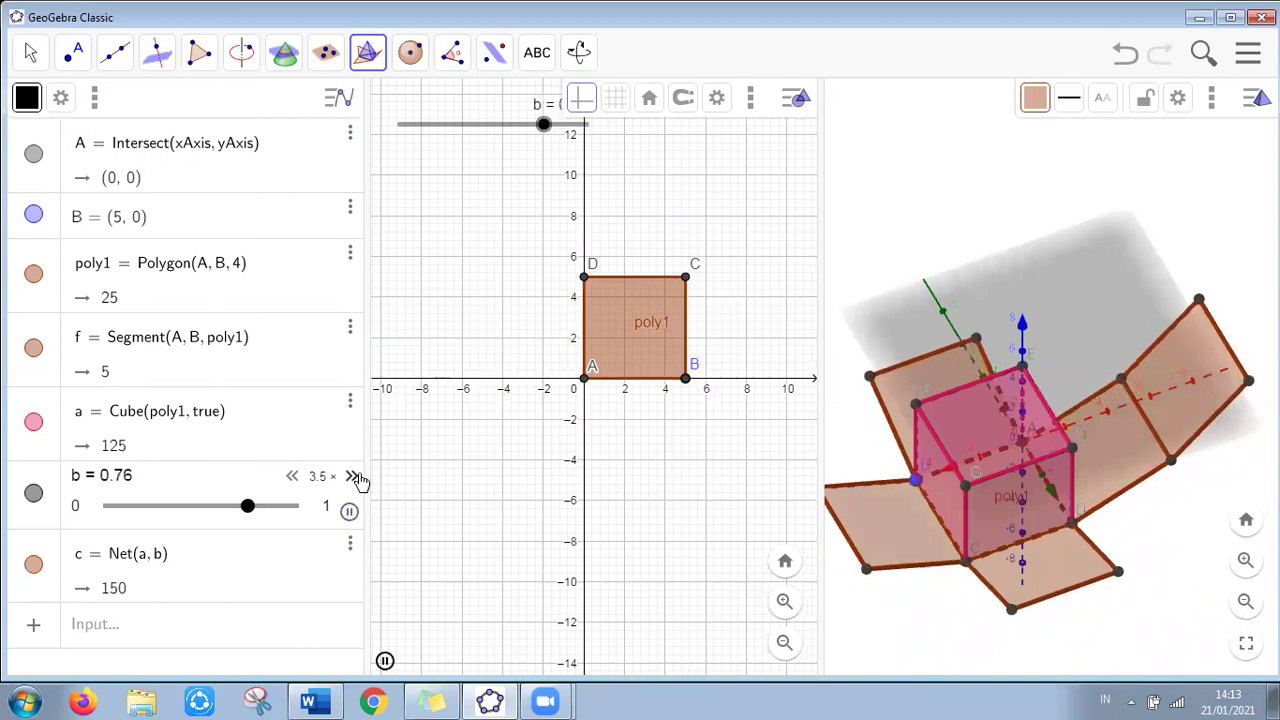
left_click(355, 477)
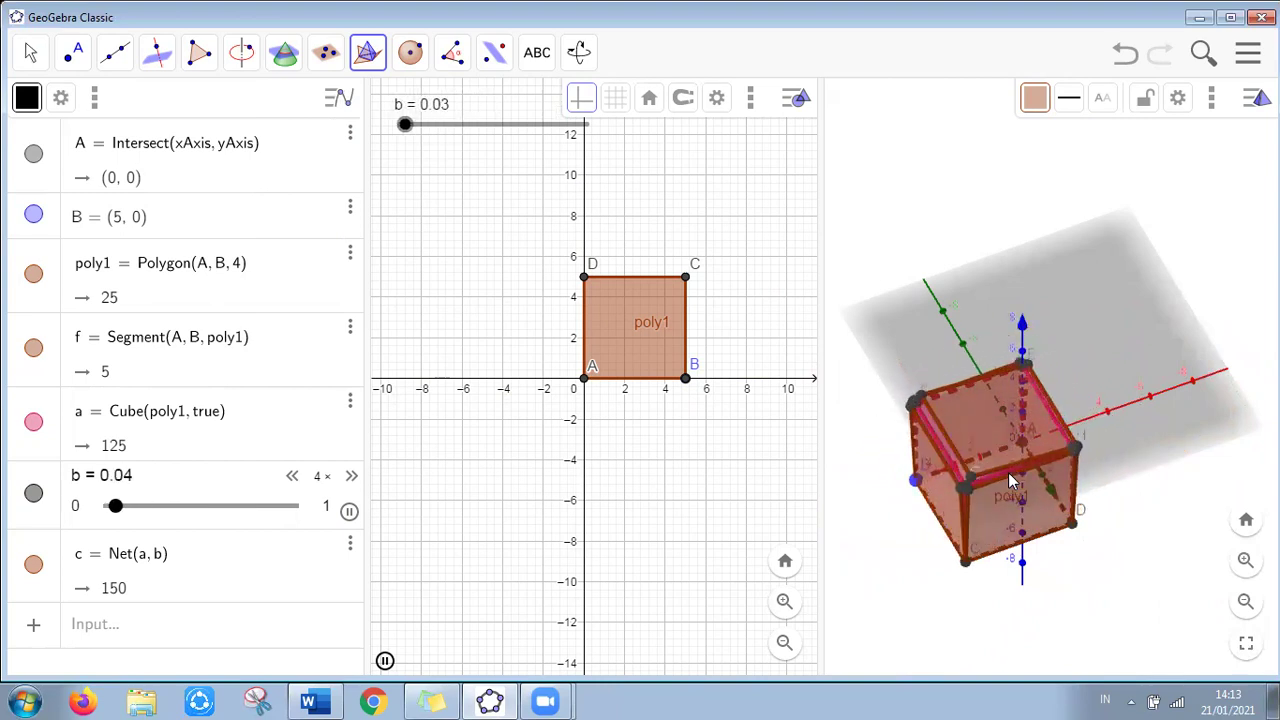
left_click(350, 512)
Switch to the Word document and read on to section G, example 1, about the net of a triangular pyramid with height 5
mouse_move(308, 700)
left_click(320, 655)
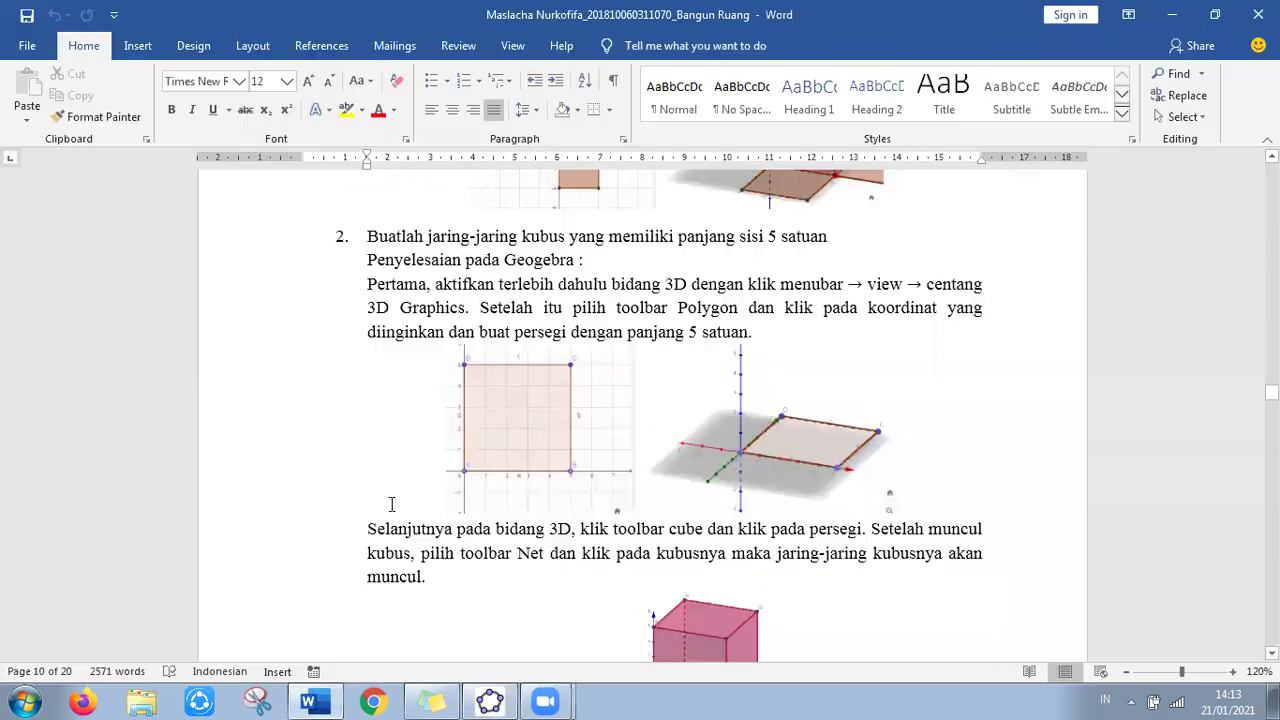
scroll(391, 504, "down", 15)
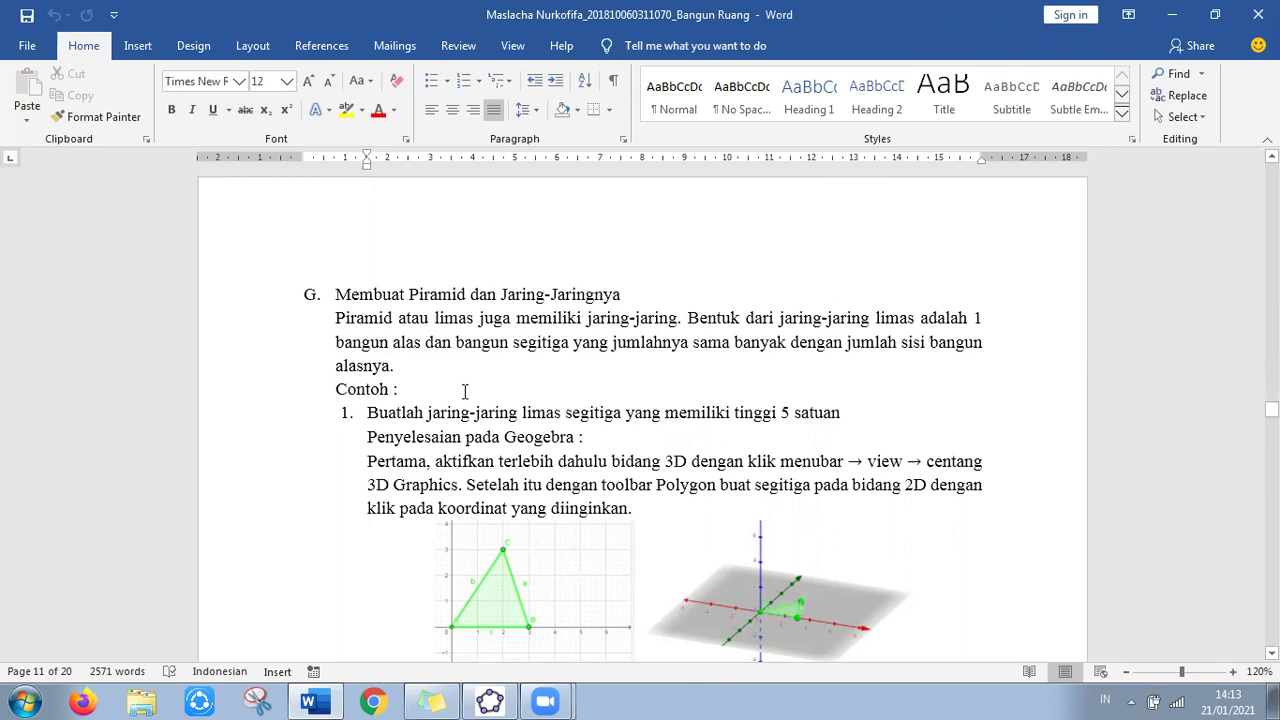
scroll(464, 391, "down", 3)
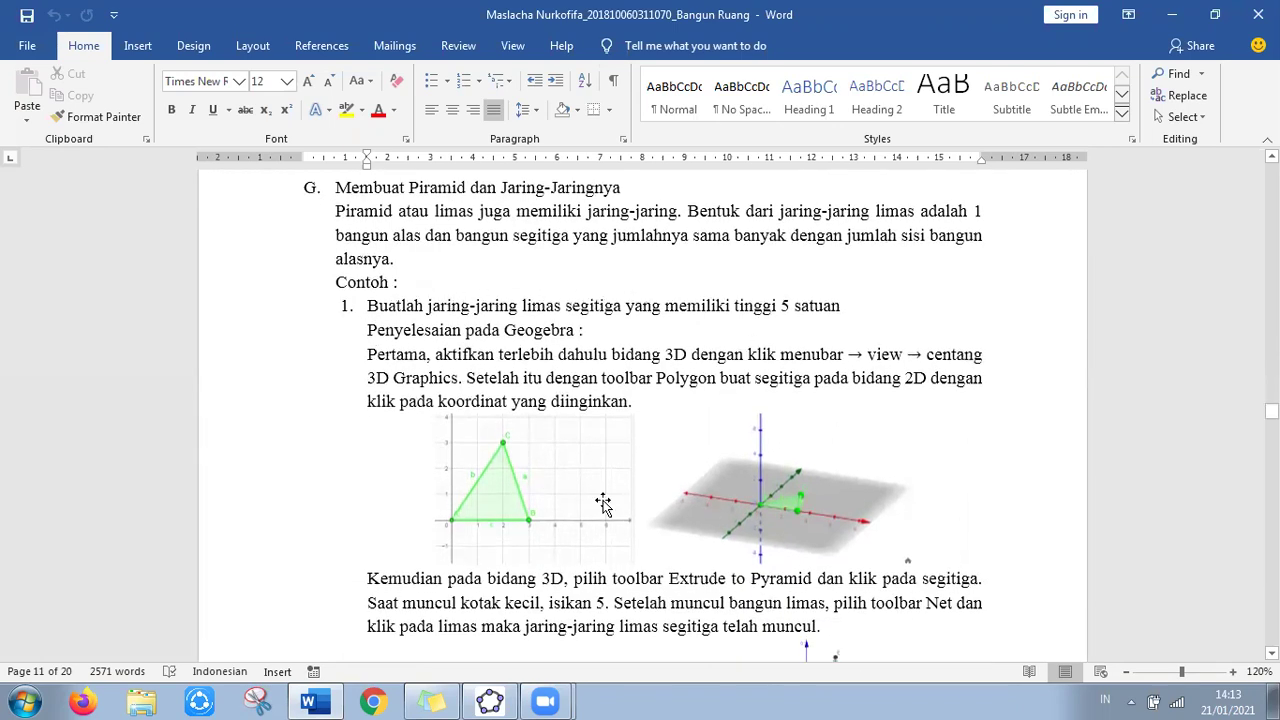
Switch back to GeoGebra and delete the square with its cube and net, together with slider b
left_click(489, 701)
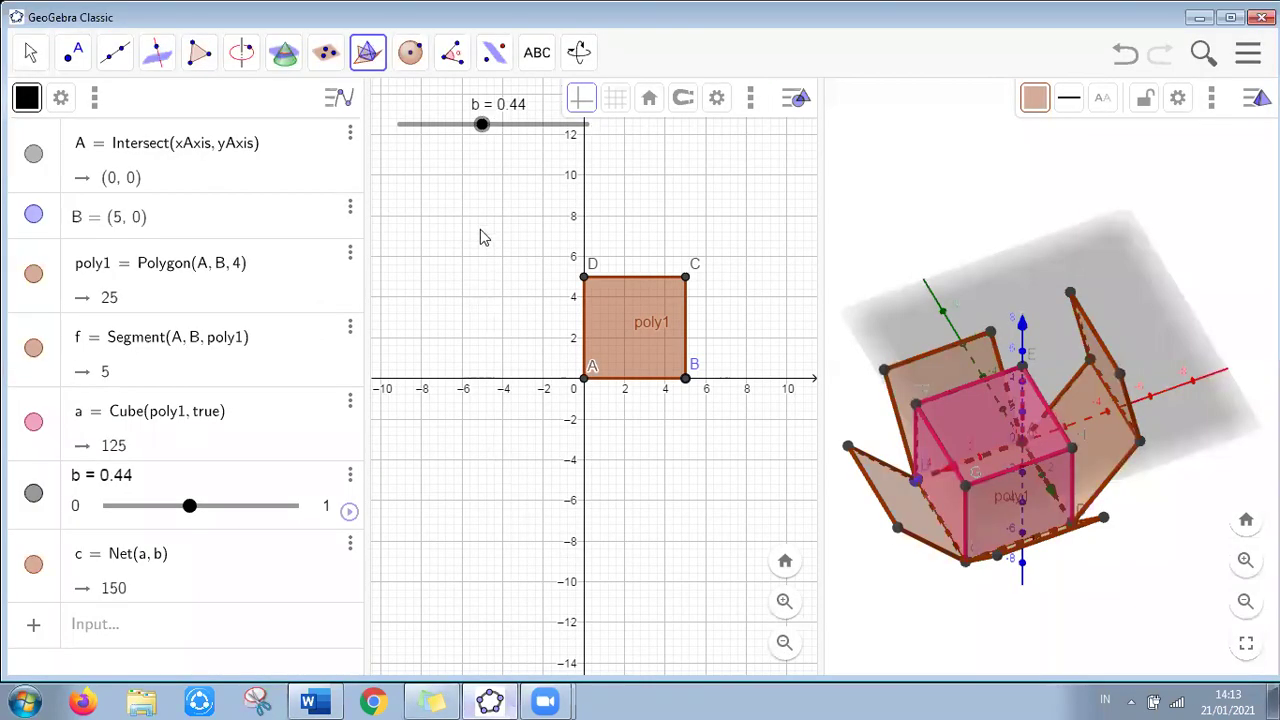
left_click_drag(480, 228, 763, 442)
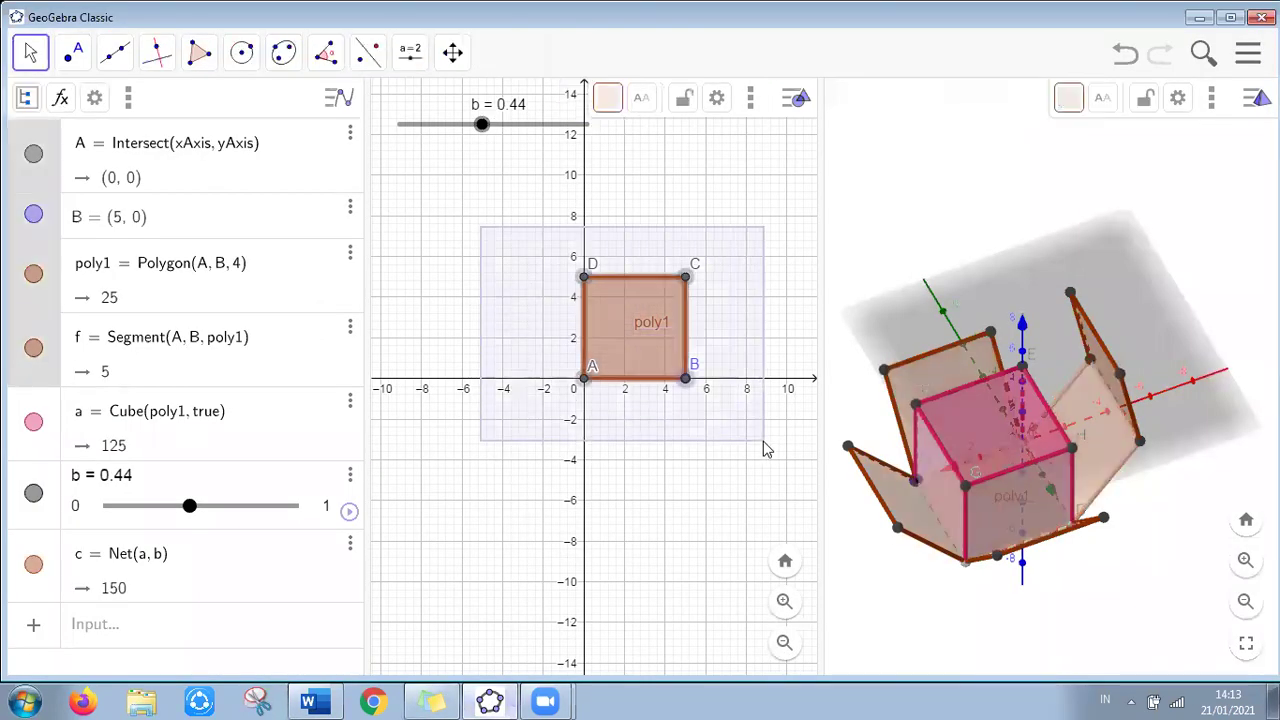
key("Delete")
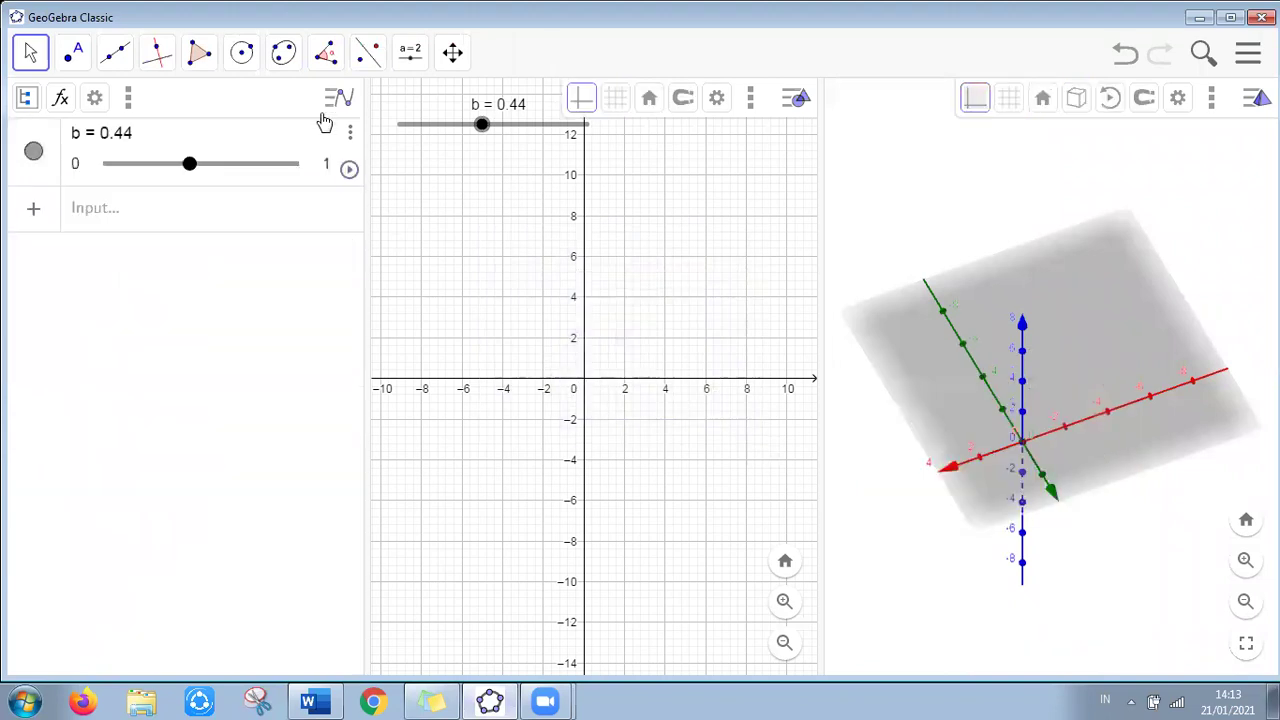
left_click(350, 133)
left_click(371, 162)
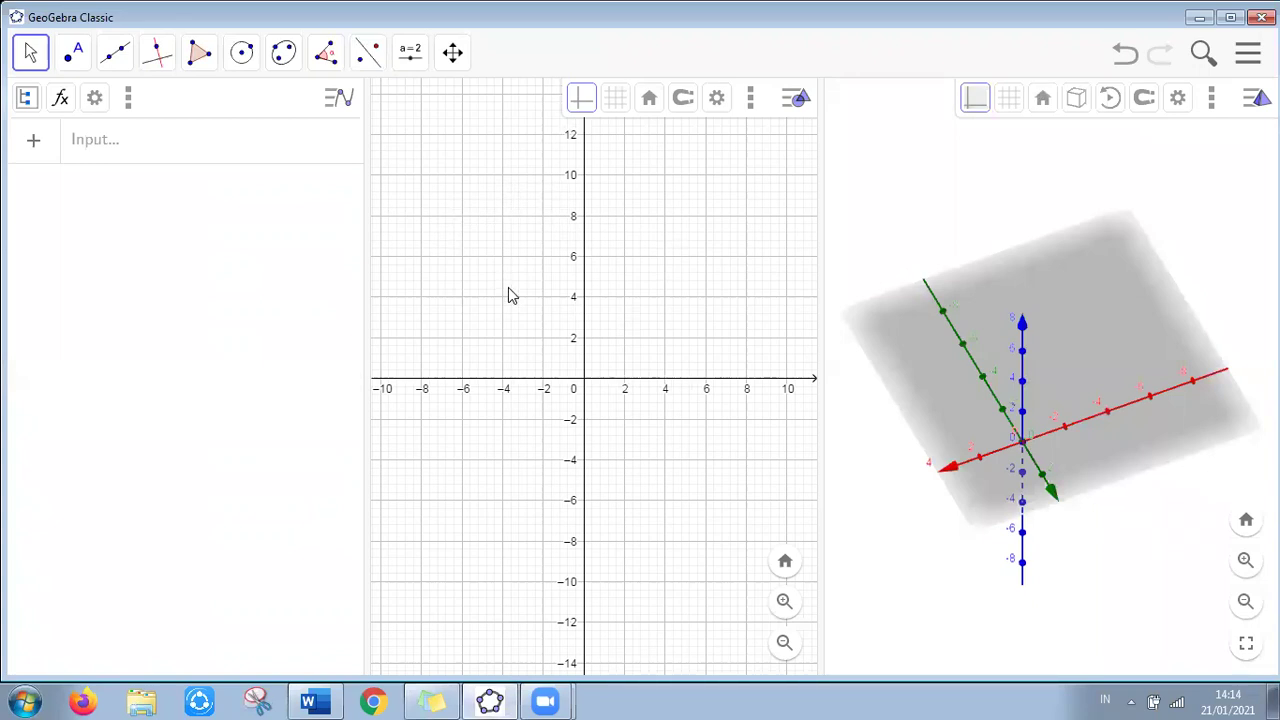
Draw a triangle in the 2D view with vertices at the origin, (3, 0) and (2, 3)
left_click(203, 56)
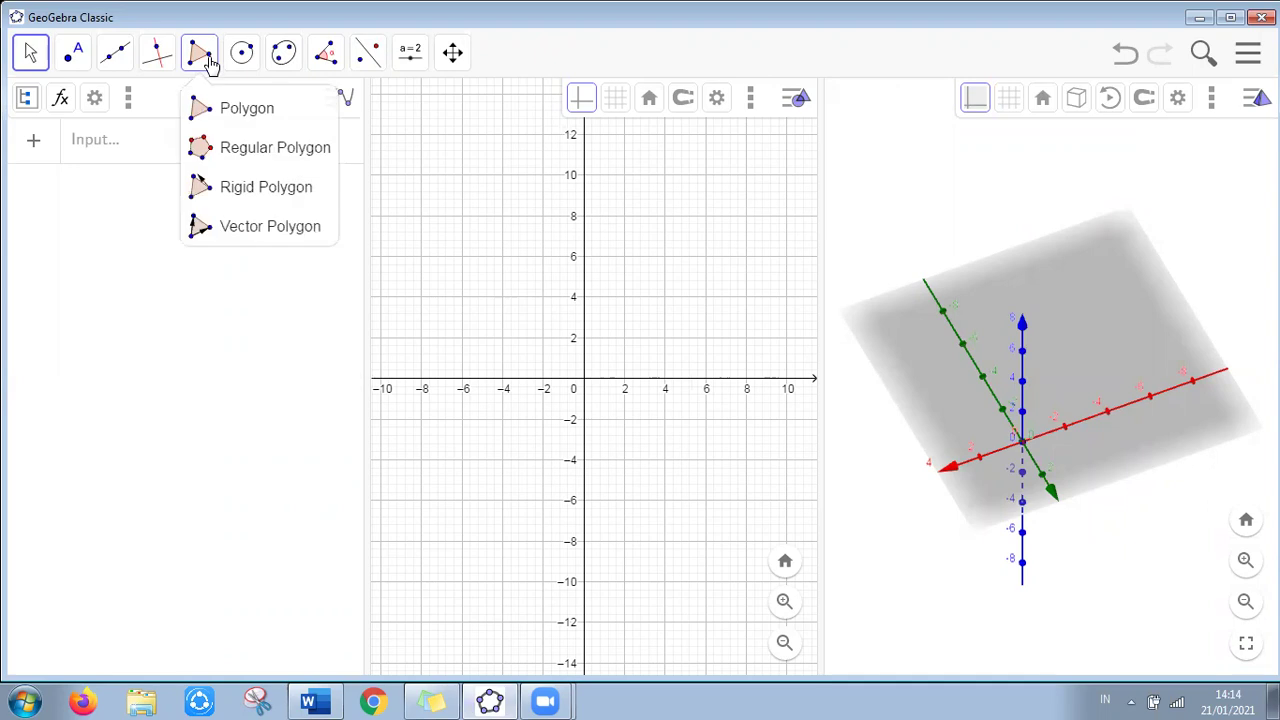
left_click(228, 112)
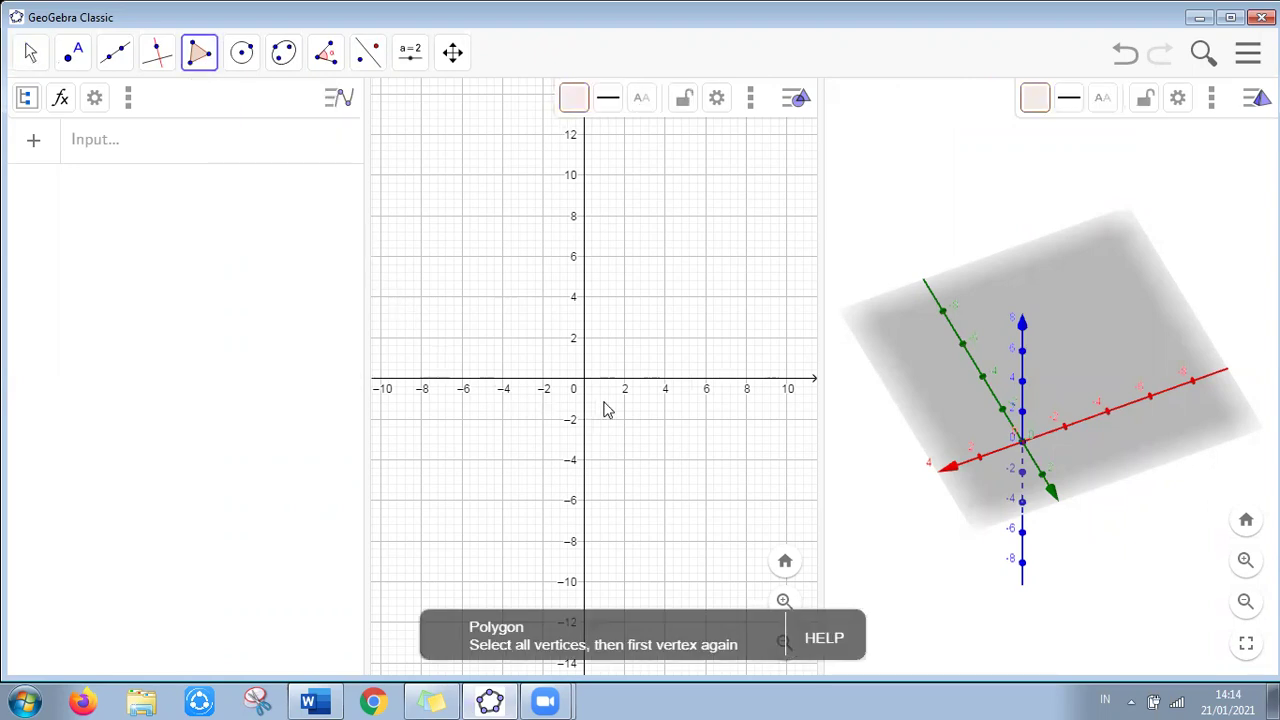
scroll(586, 388, "up", 7)
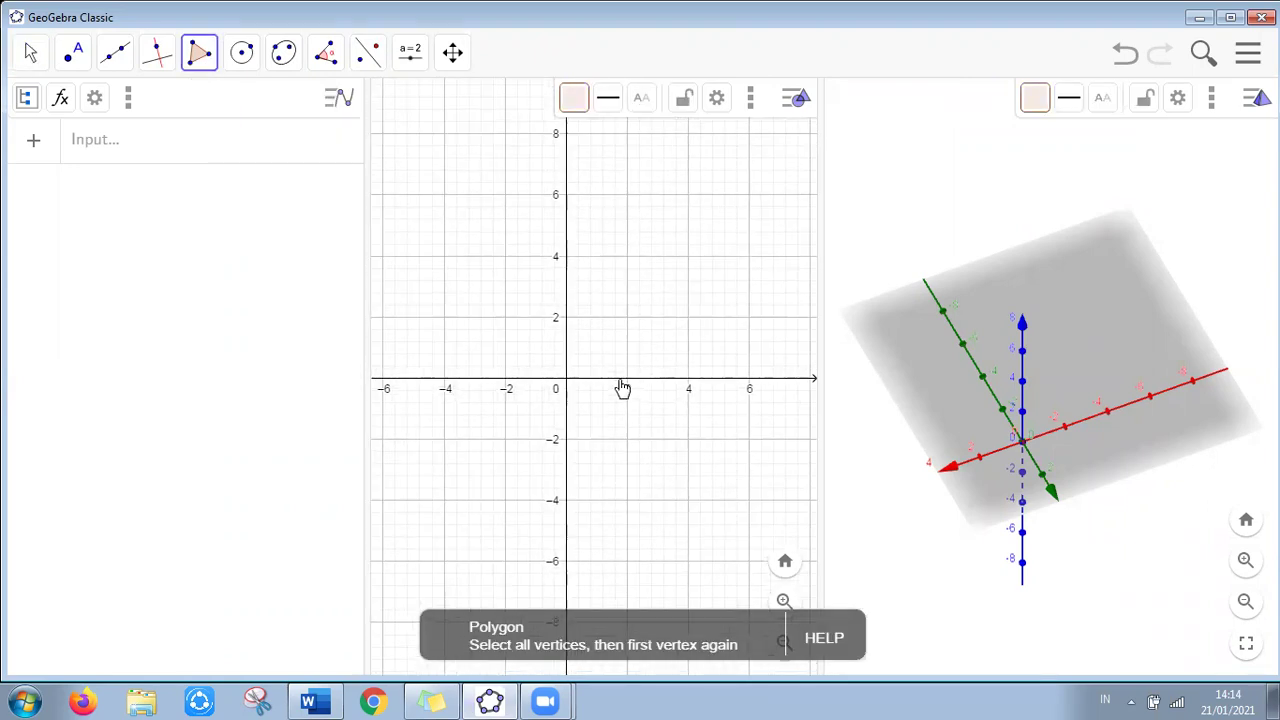
scroll(592, 372, "up", 1)
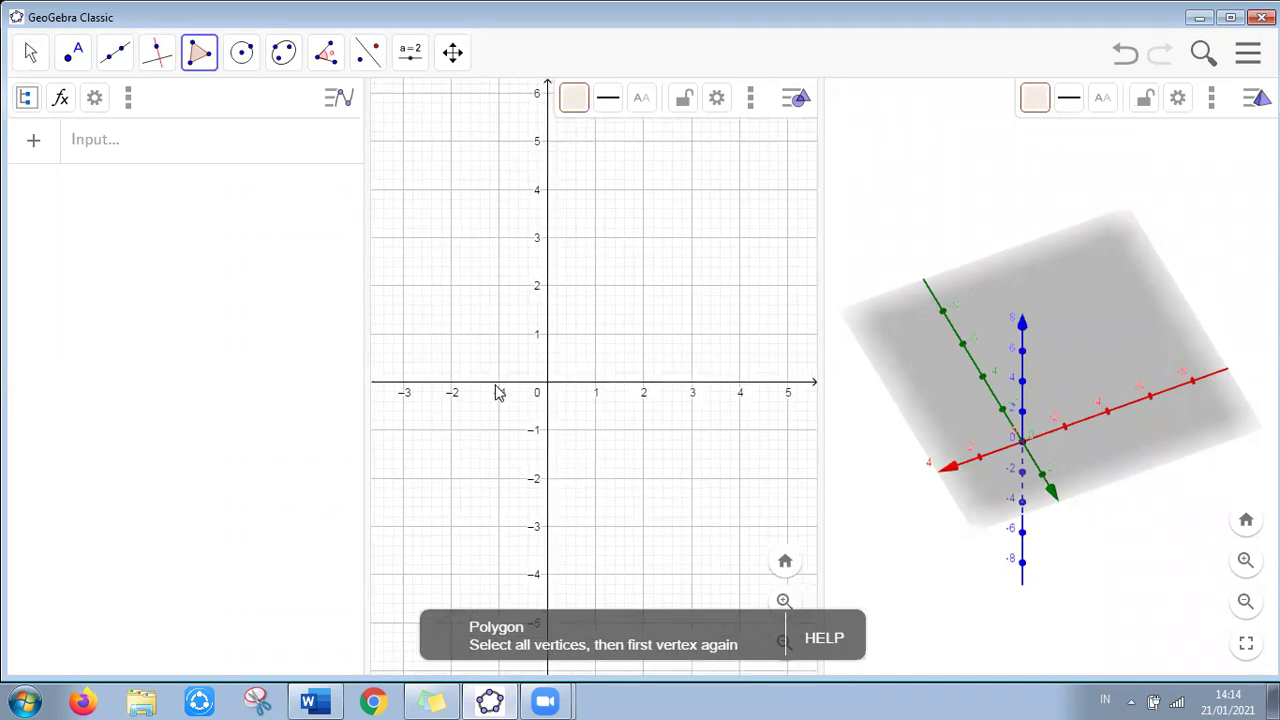
left_click(549, 385)
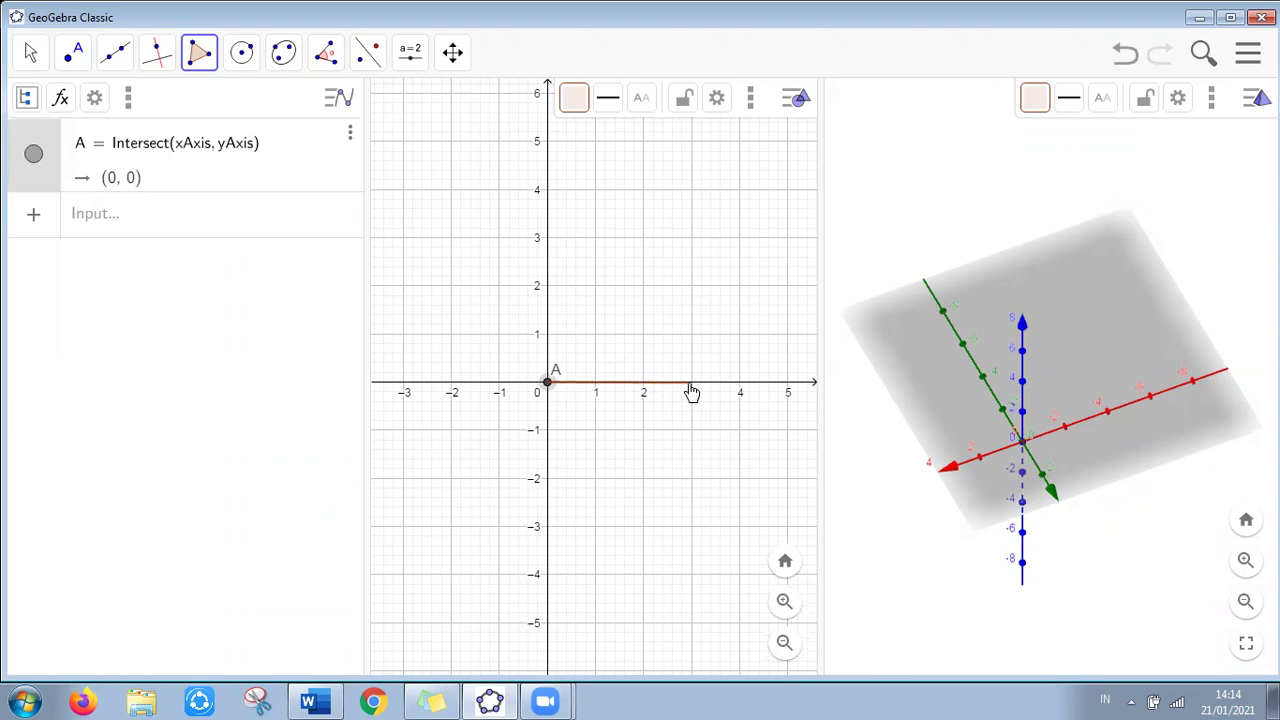
left_click(691, 384)
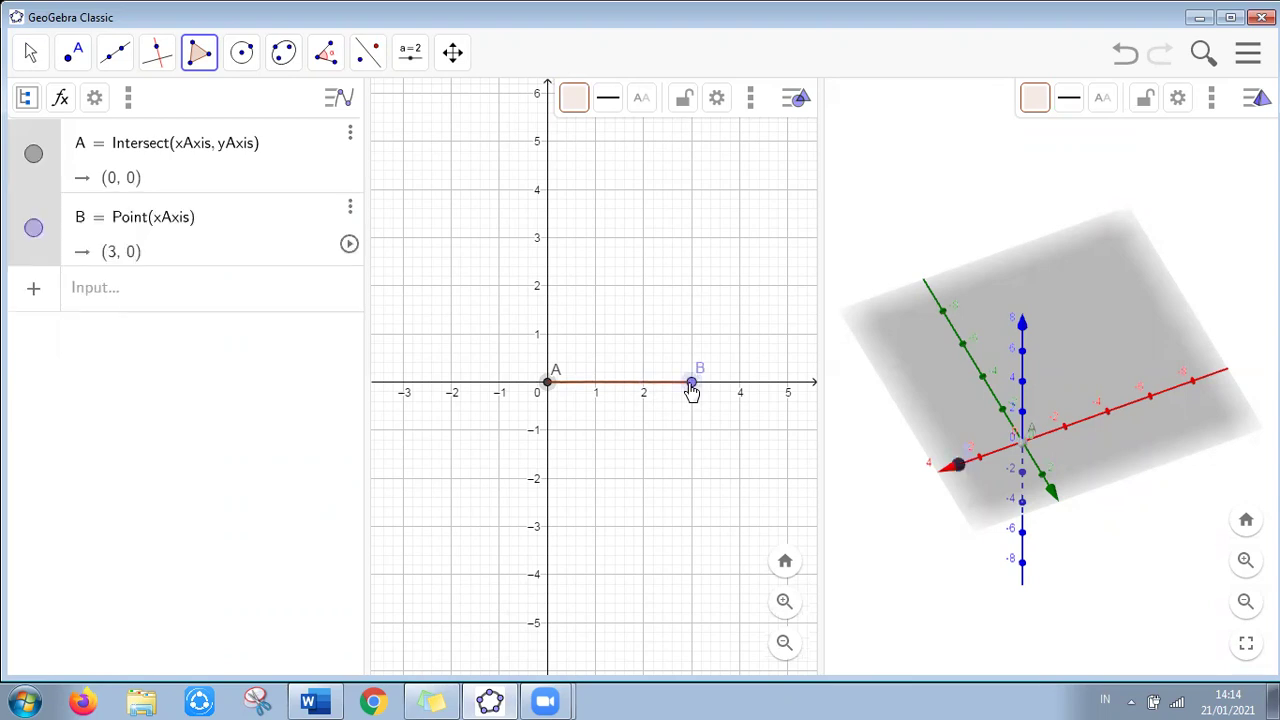
left_click(643, 238)
left_click(551, 385)
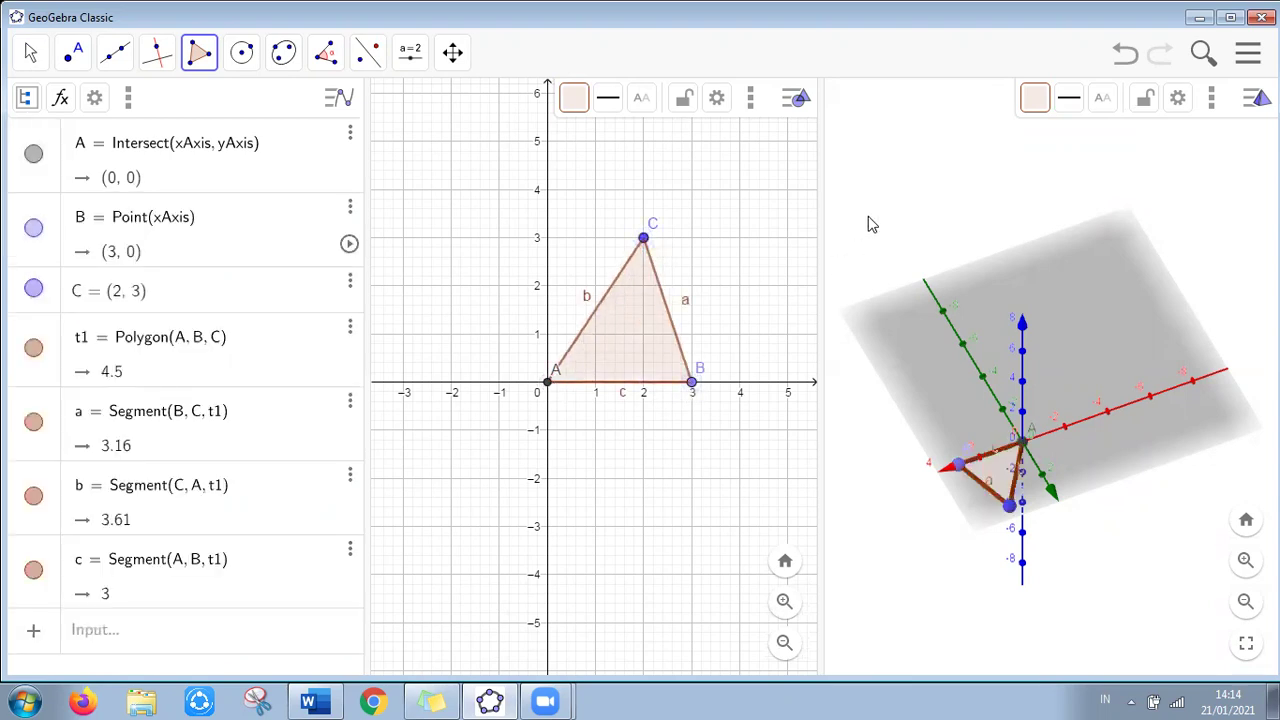
Extrude the triangle to a pyramid with altitude 5 in the 3D view
left_click(879, 185)
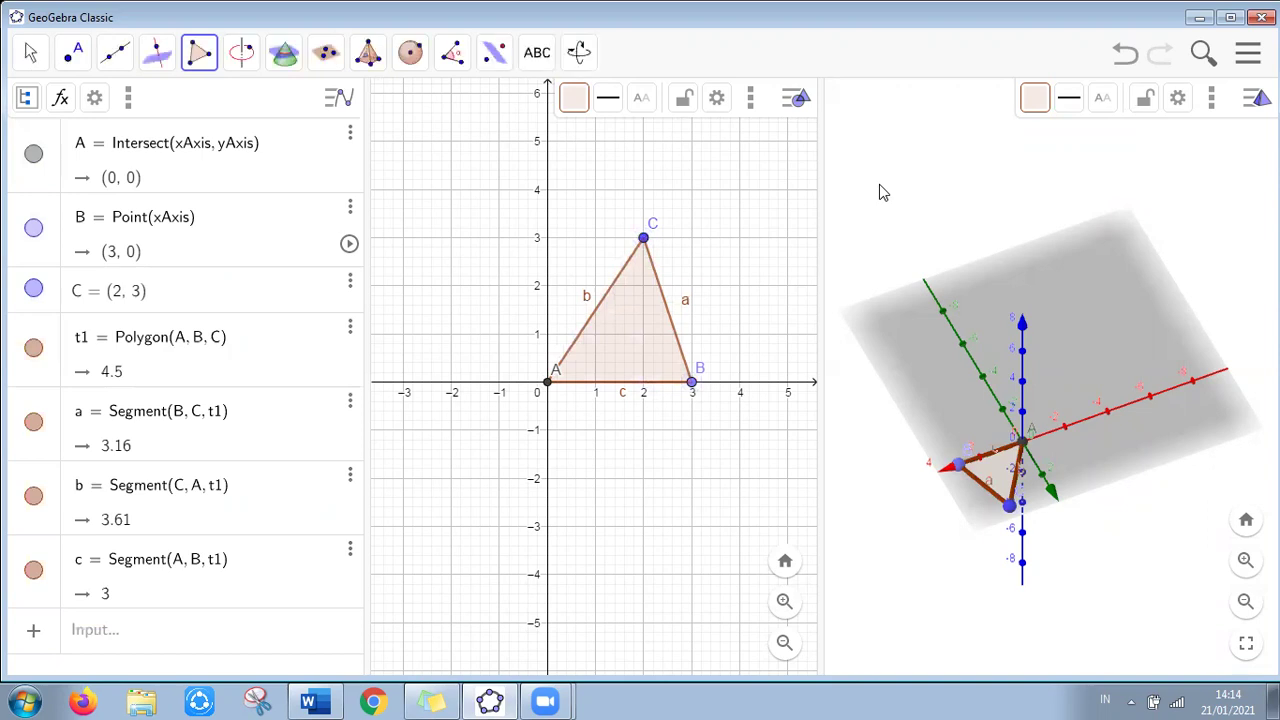
left_click(369, 55)
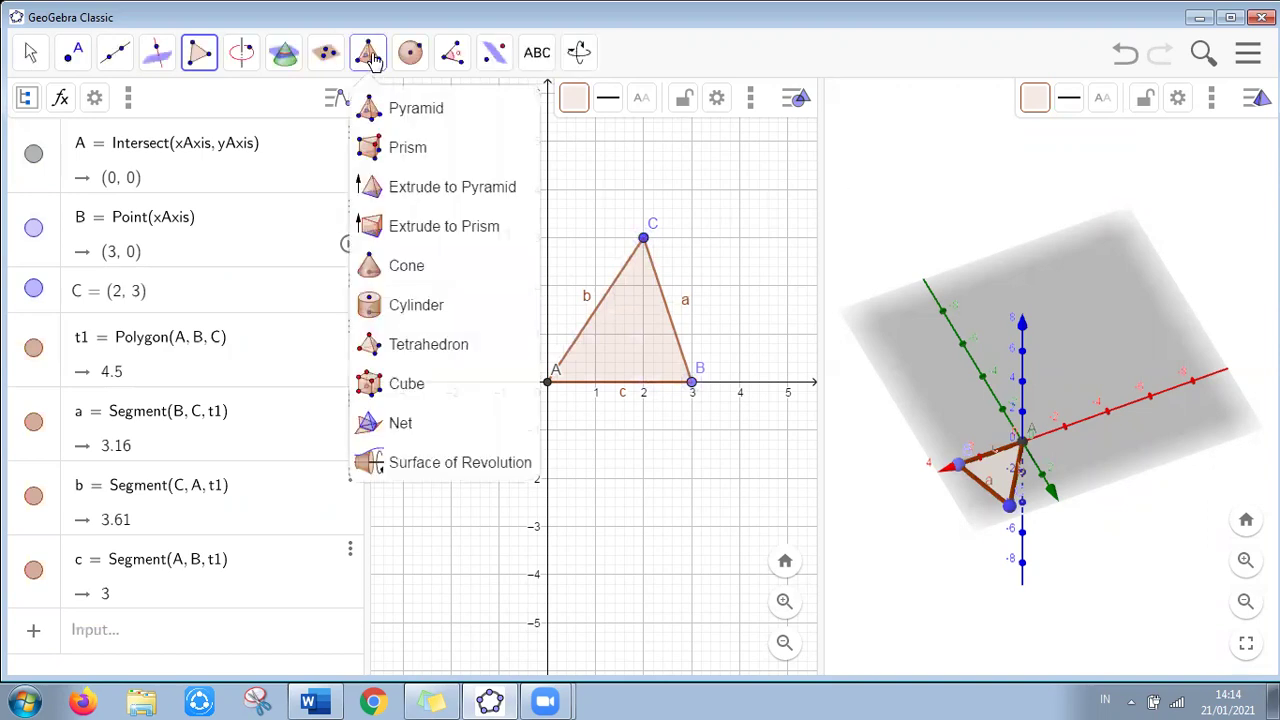
left_click(447, 190)
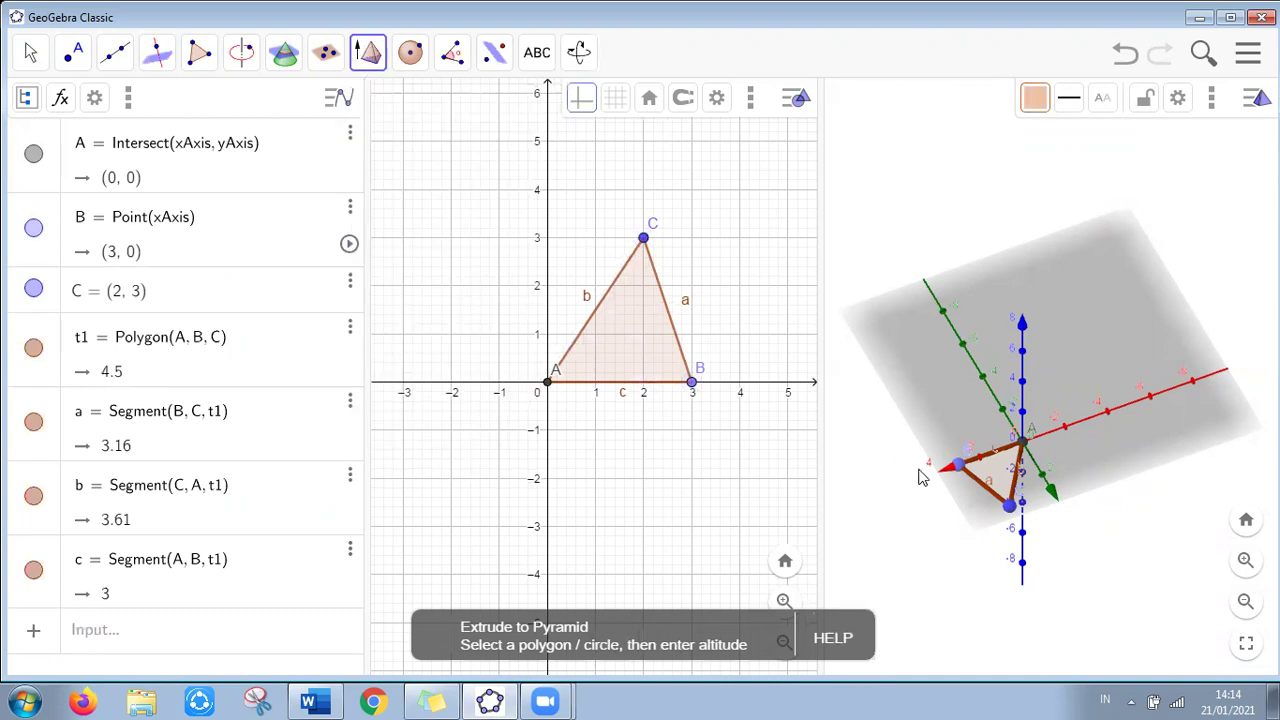
left_click(993, 481)
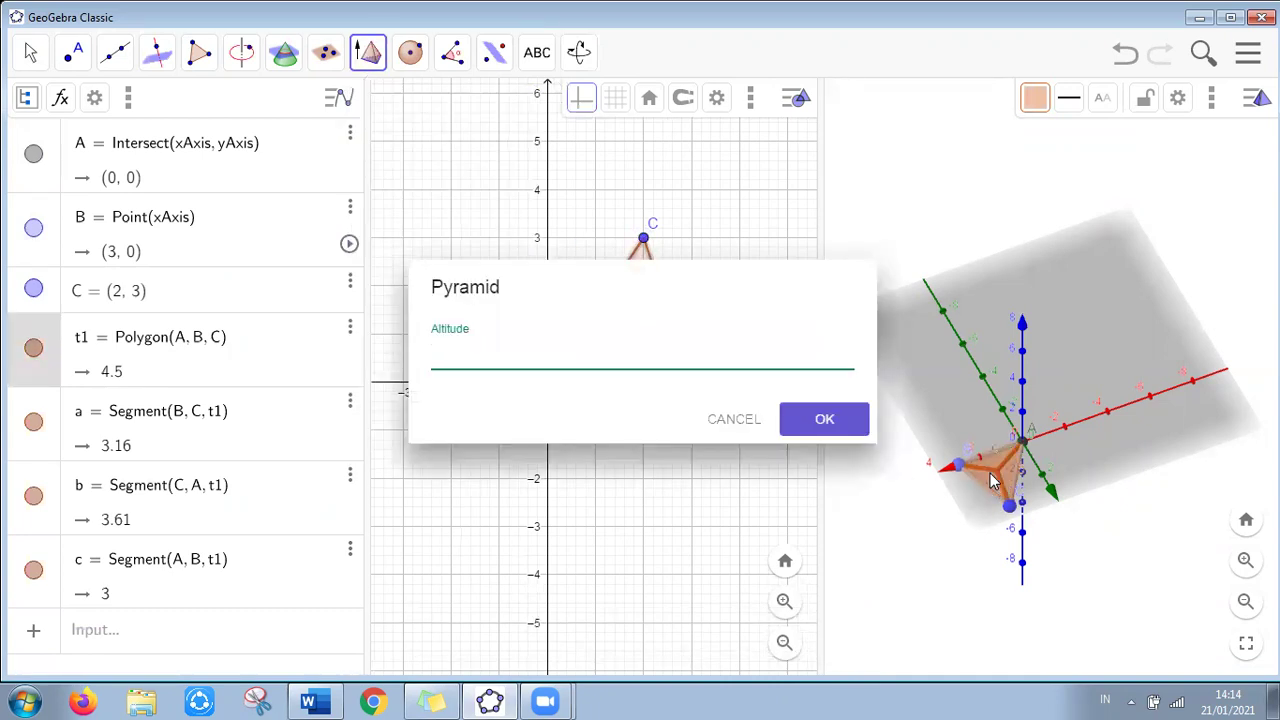
type("5")
left_click(824, 420)
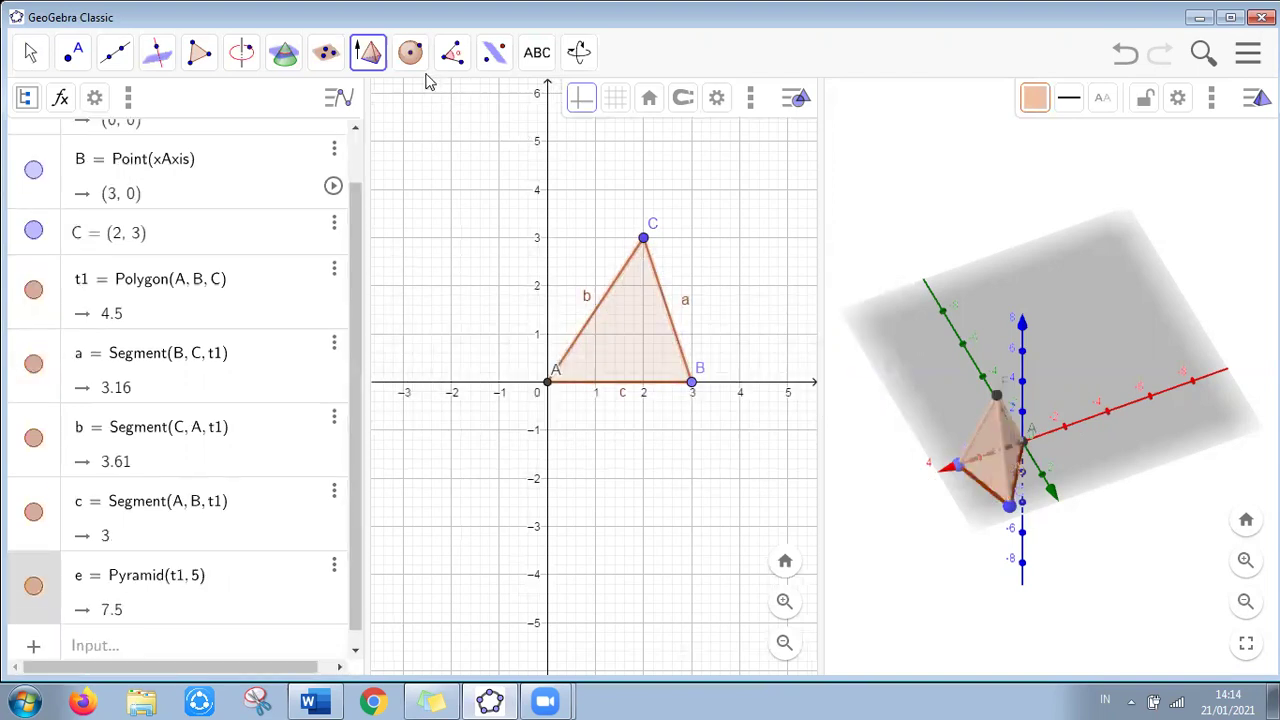
Create the net of the triangular pyramid with the Net tool
left_click(366, 55)
left_click(422, 425)
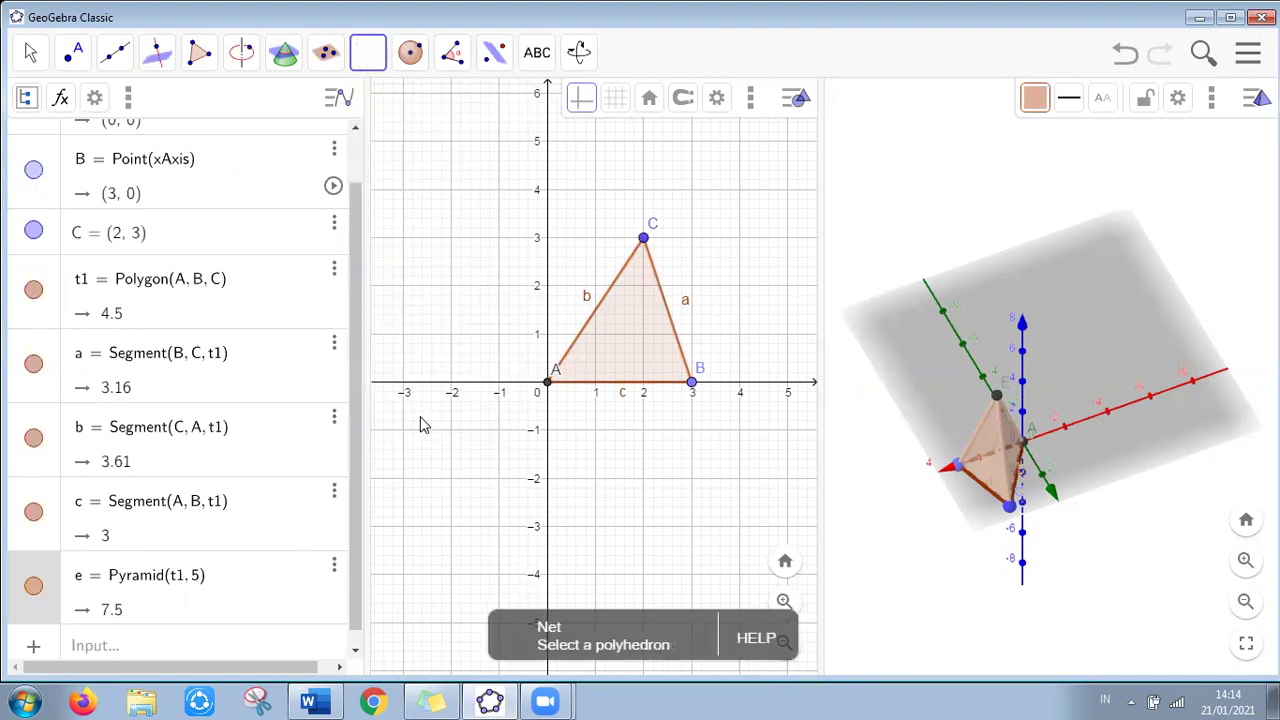
left_click(983, 473)
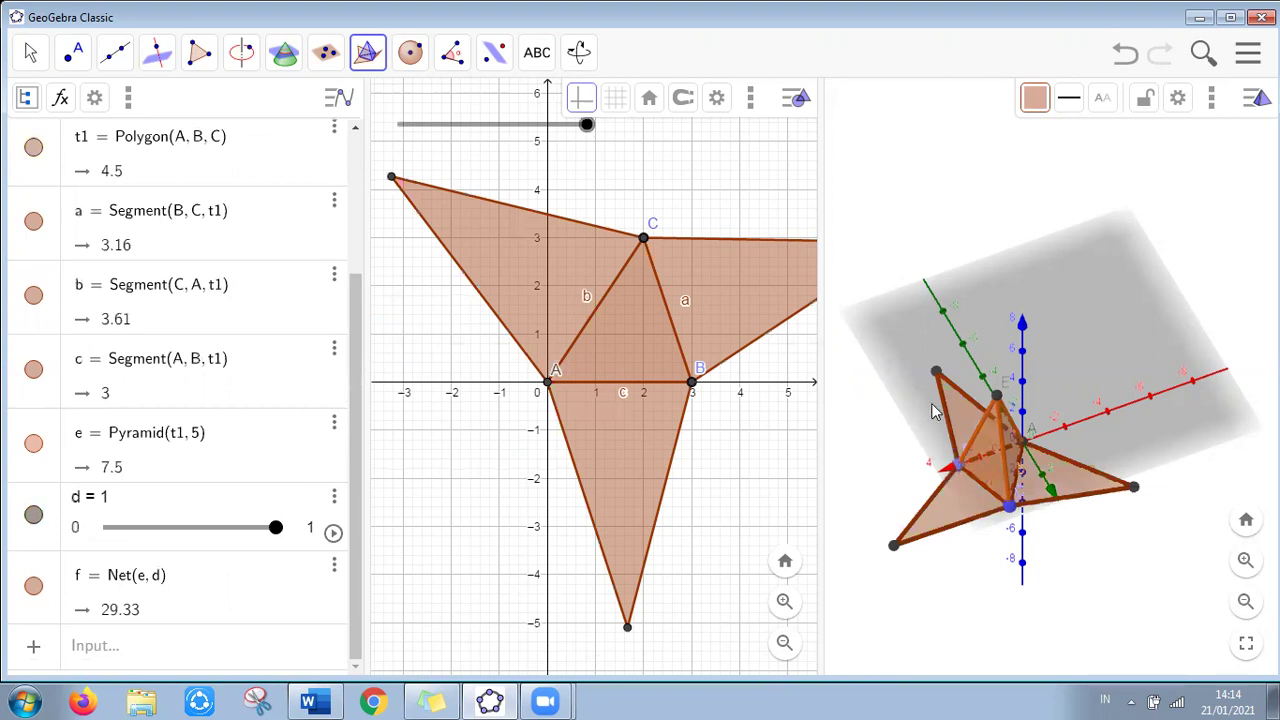
scroll(665, 320, "down", 2)
scroll(665, 320, "down", 3)
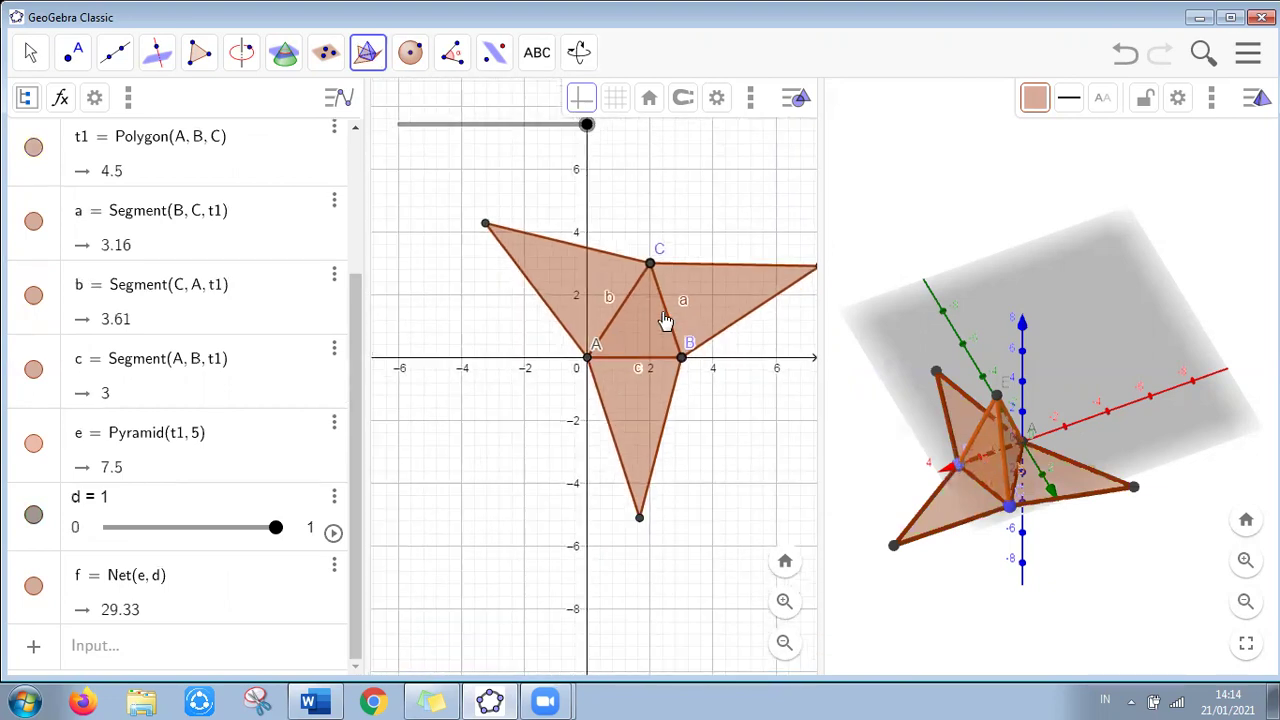
Animate slider d at 2× speed to fold and unfold the pyramid's net, and stop the animation
left_click(333, 532)
left_click(336, 499)
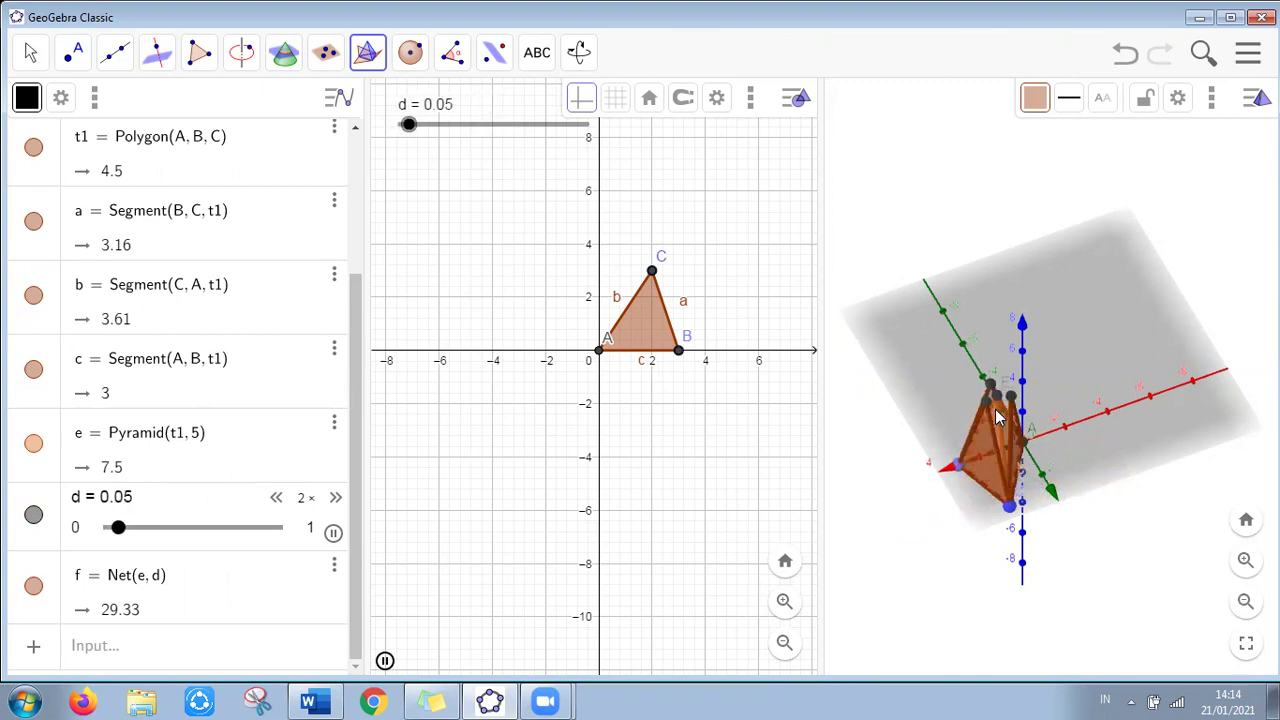
left_click(334, 534)
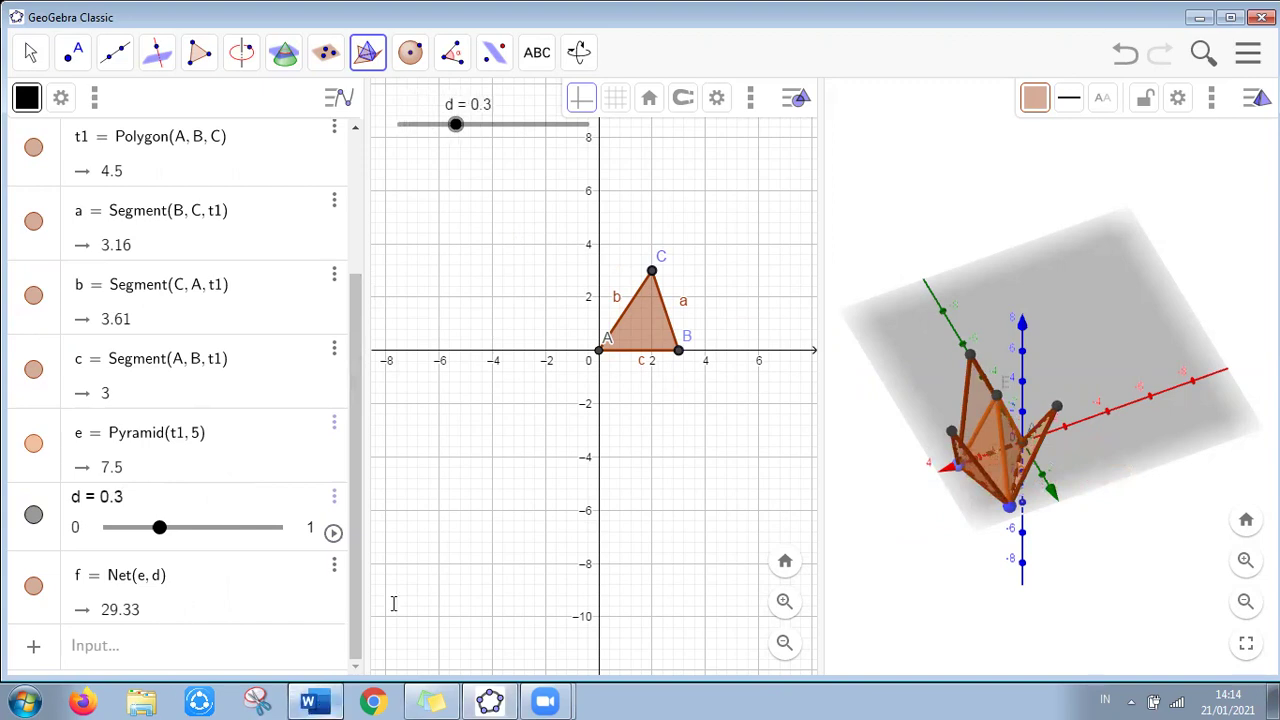
Switch to the Word document and read on to example 2 about the net of a hexagonal pyramid with height 6
left_click(316, 701)
scroll(451, 502, "down", 12)
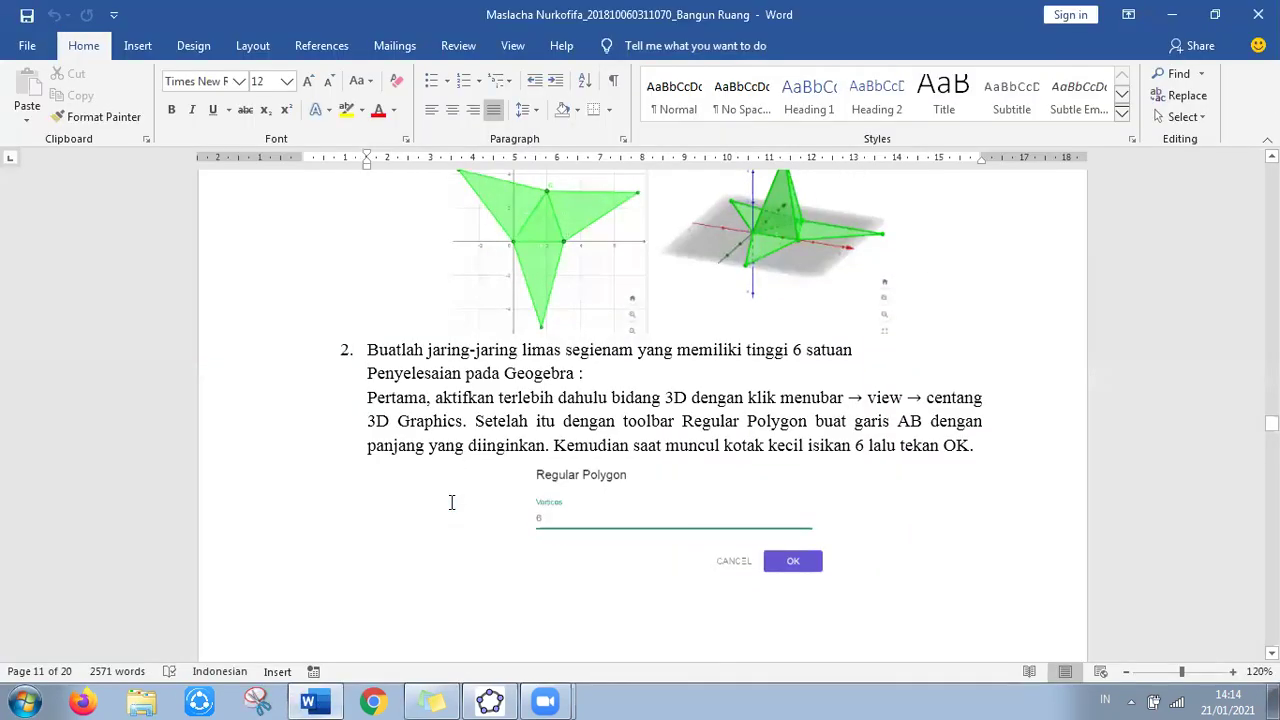
scroll(451, 502, "down", 1)
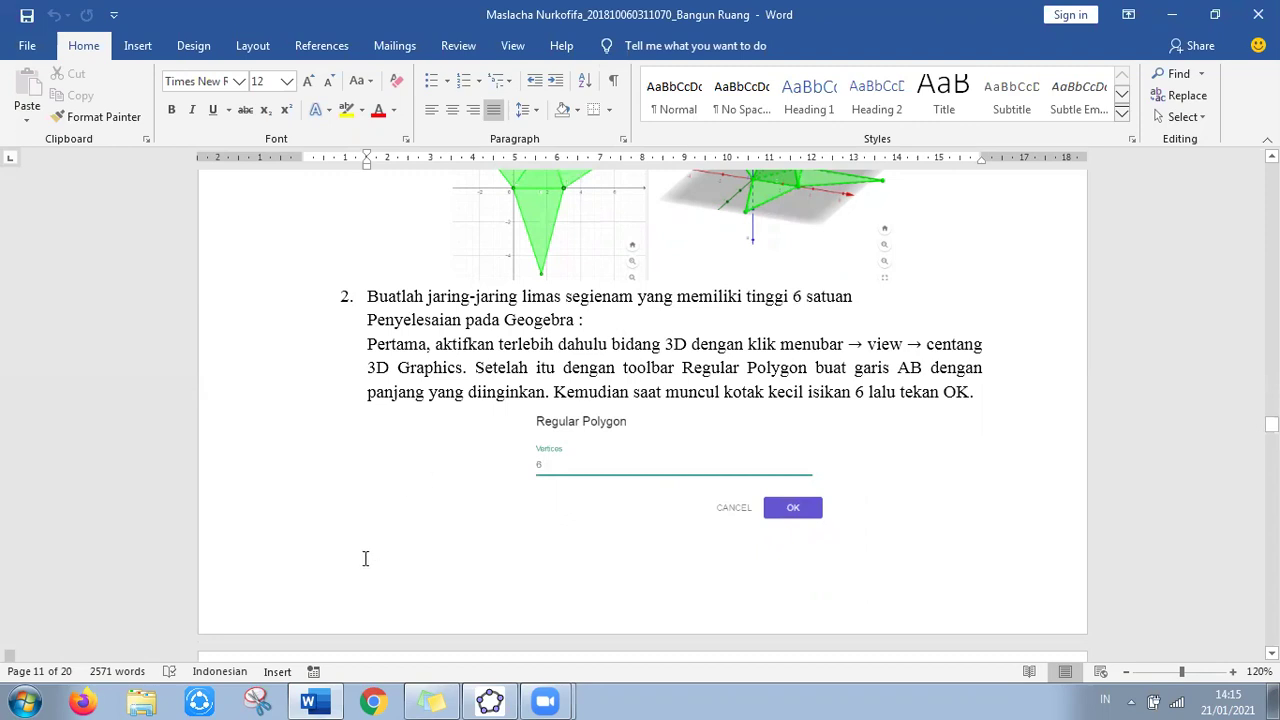
Switch to GeoGebra and delete the triangular pyramid construction together with slider d
left_click(490, 700)
left_click_drag(530, 230, 720, 458)
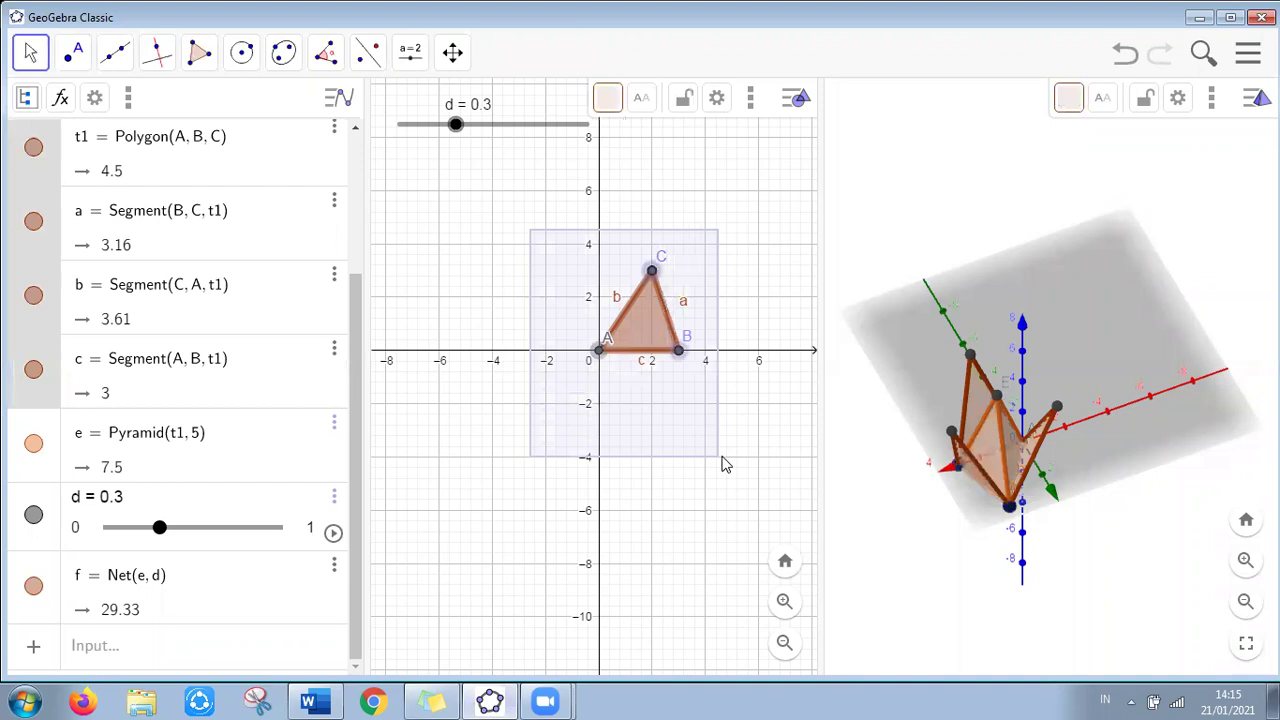
key("Delete")
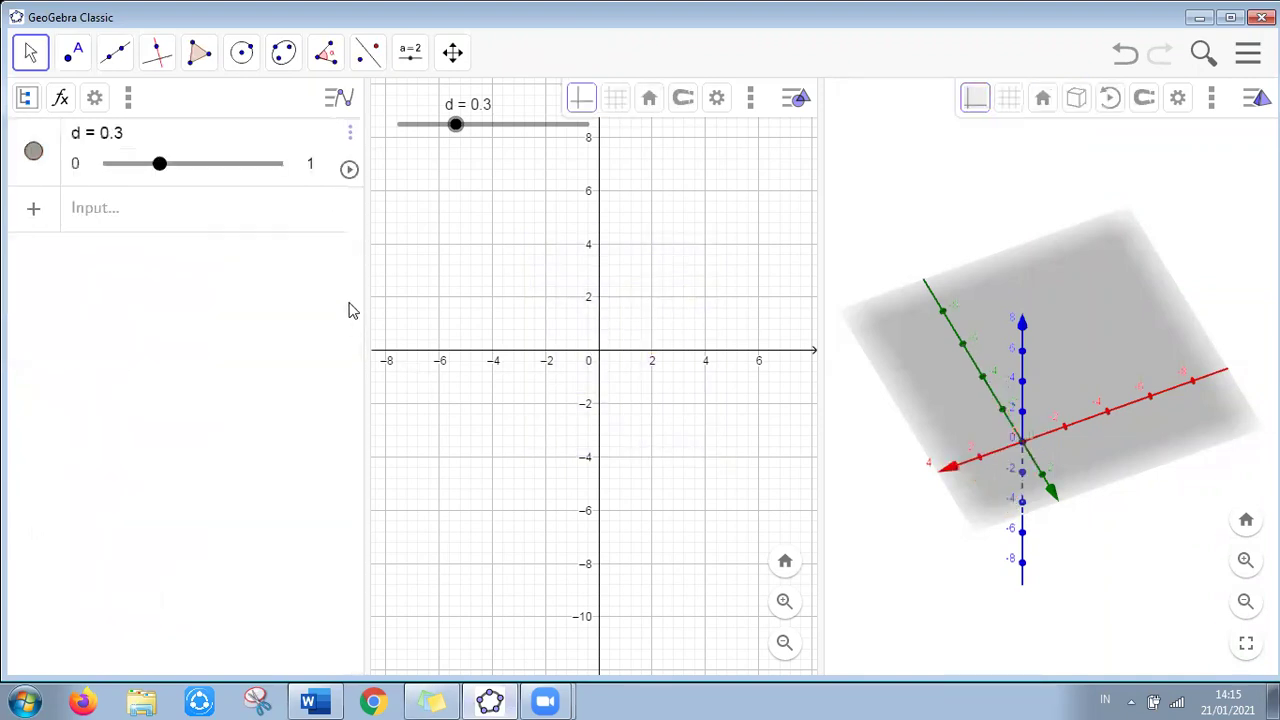
left_click(354, 137)
left_click(367, 165)
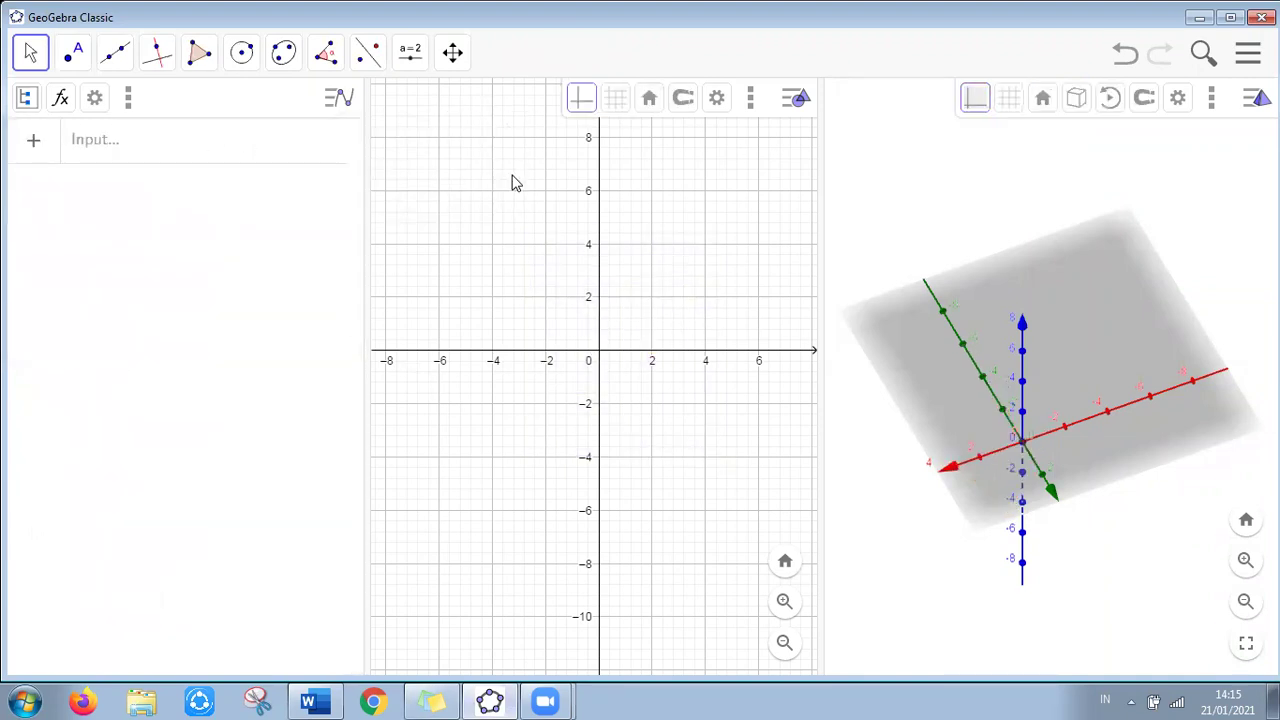
Construct a regular polygon with 6 vertices on base points (0, 0) and (4, 0) in the 2D view
left_click(201, 68)
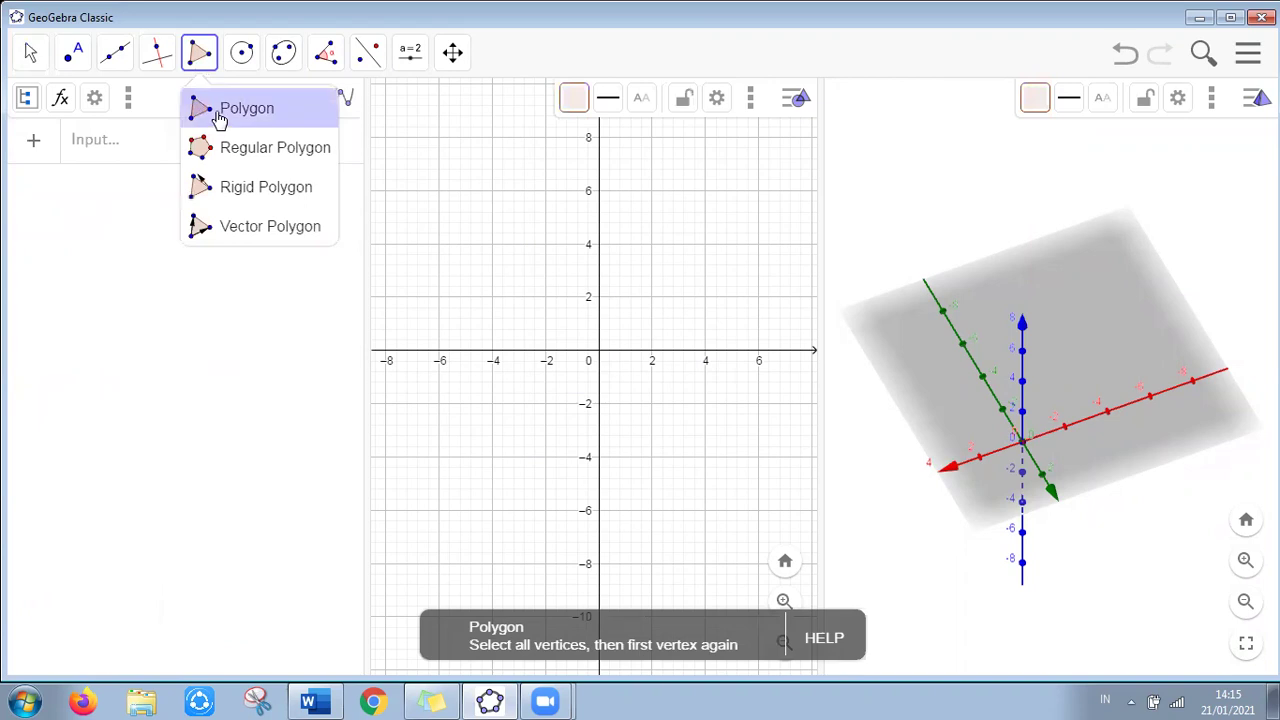
left_click(228, 148)
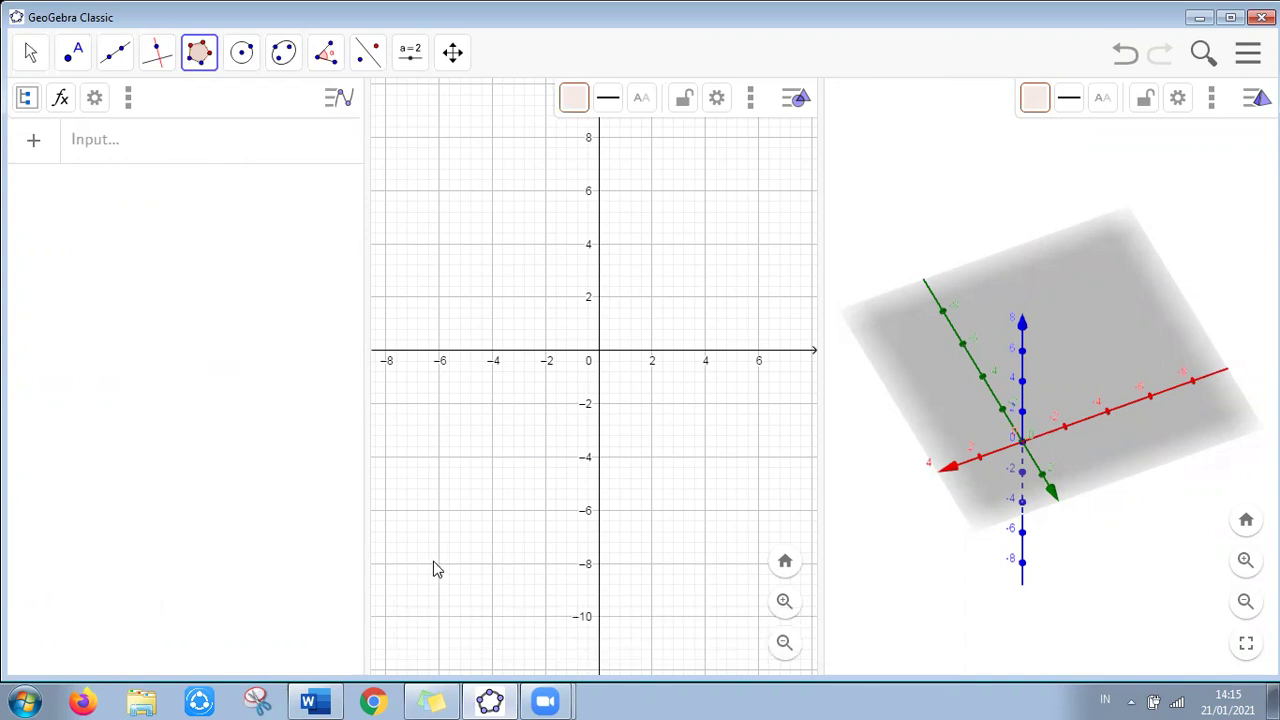
left_click(600, 350)
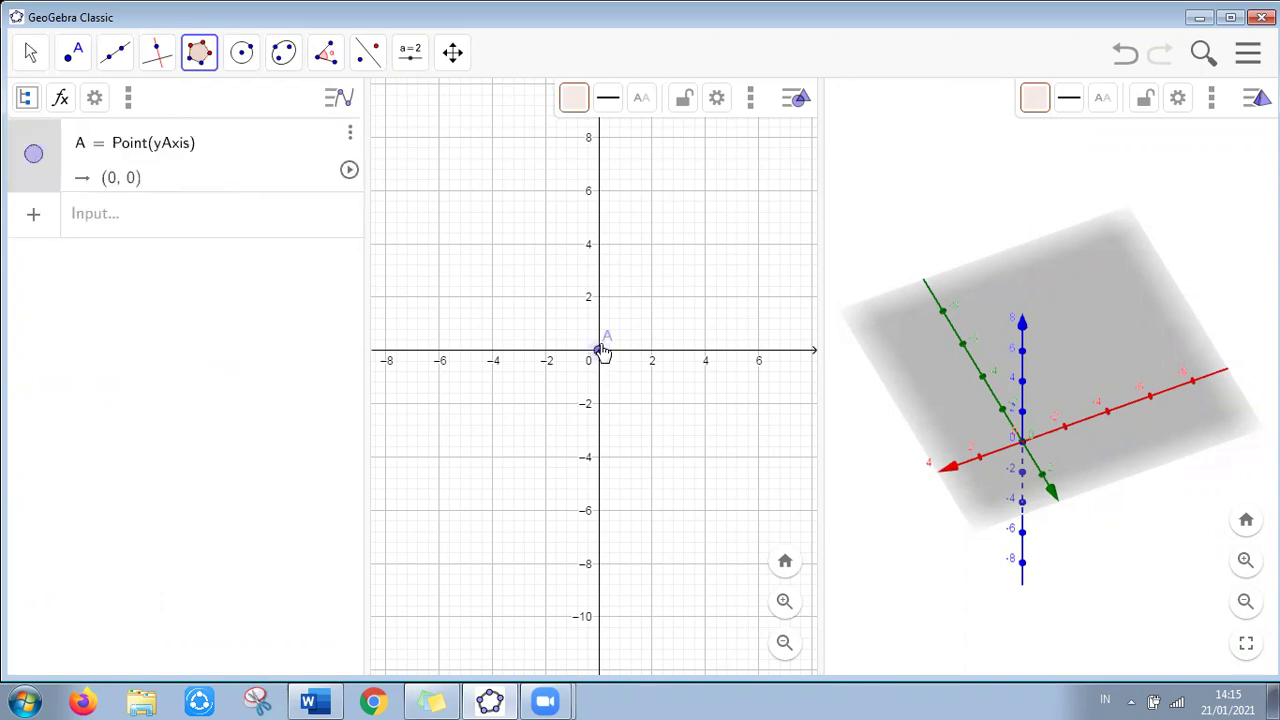
left_click(705, 355)
key("BackSpace")
type("6")
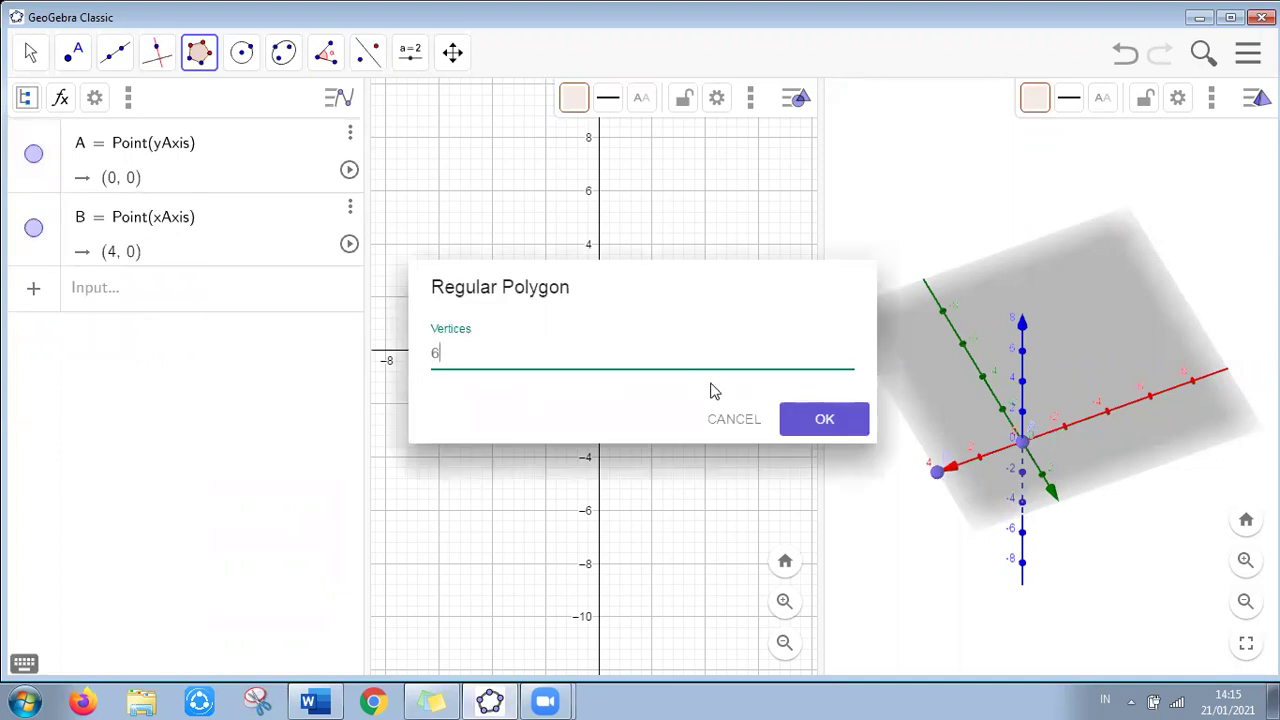
left_click(824, 418)
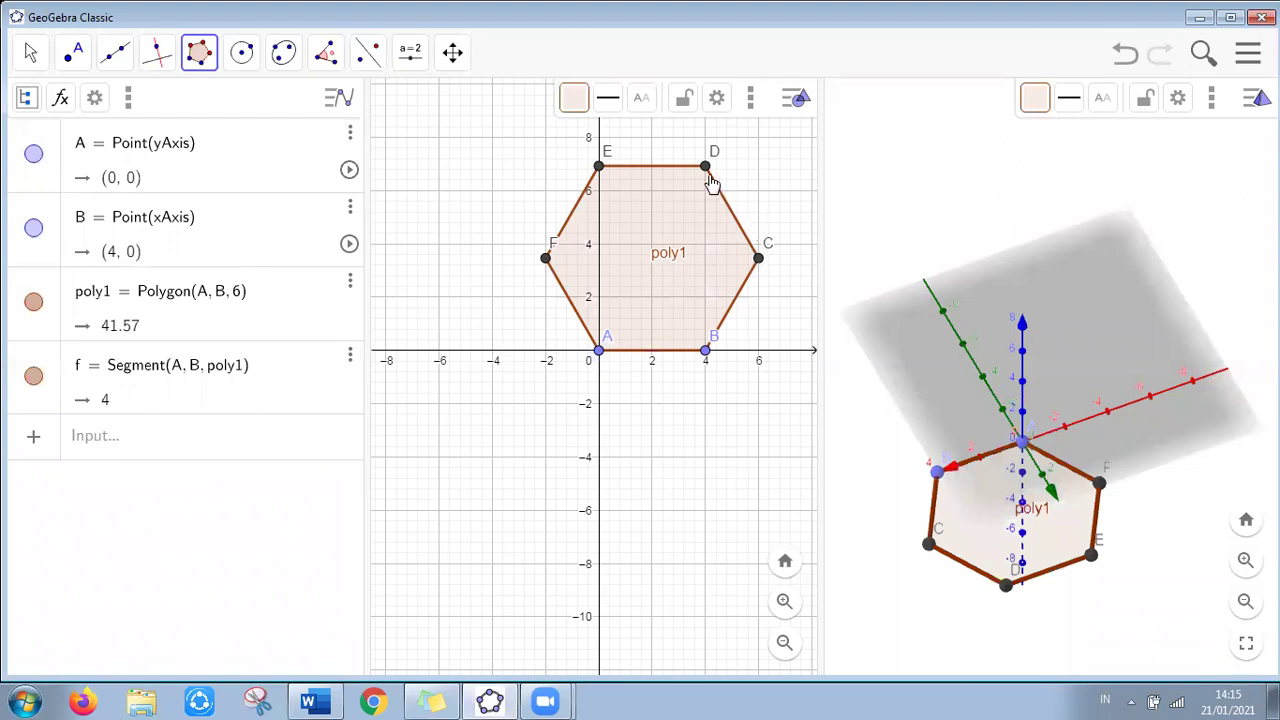
Extrude the hexagon to a pyramid with altitude 6 in the 3D view
left_click(893, 181)
left_click(368, 52)
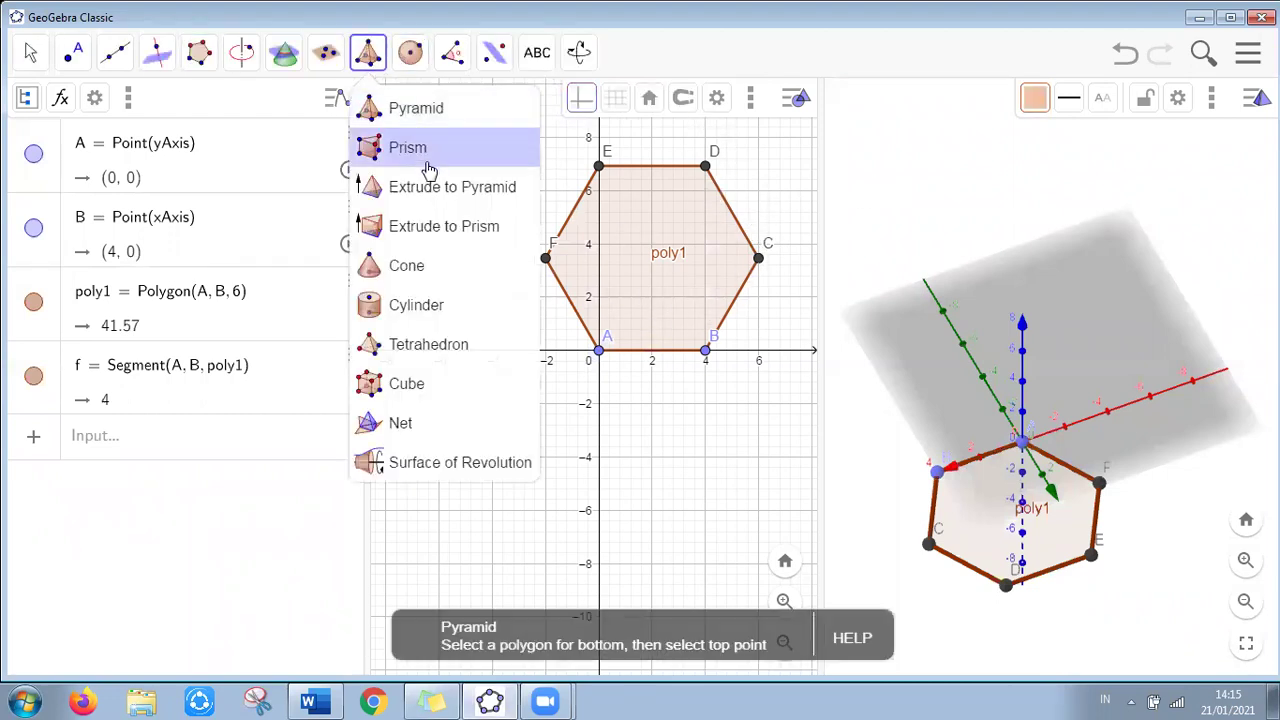
left_click(432, 205)
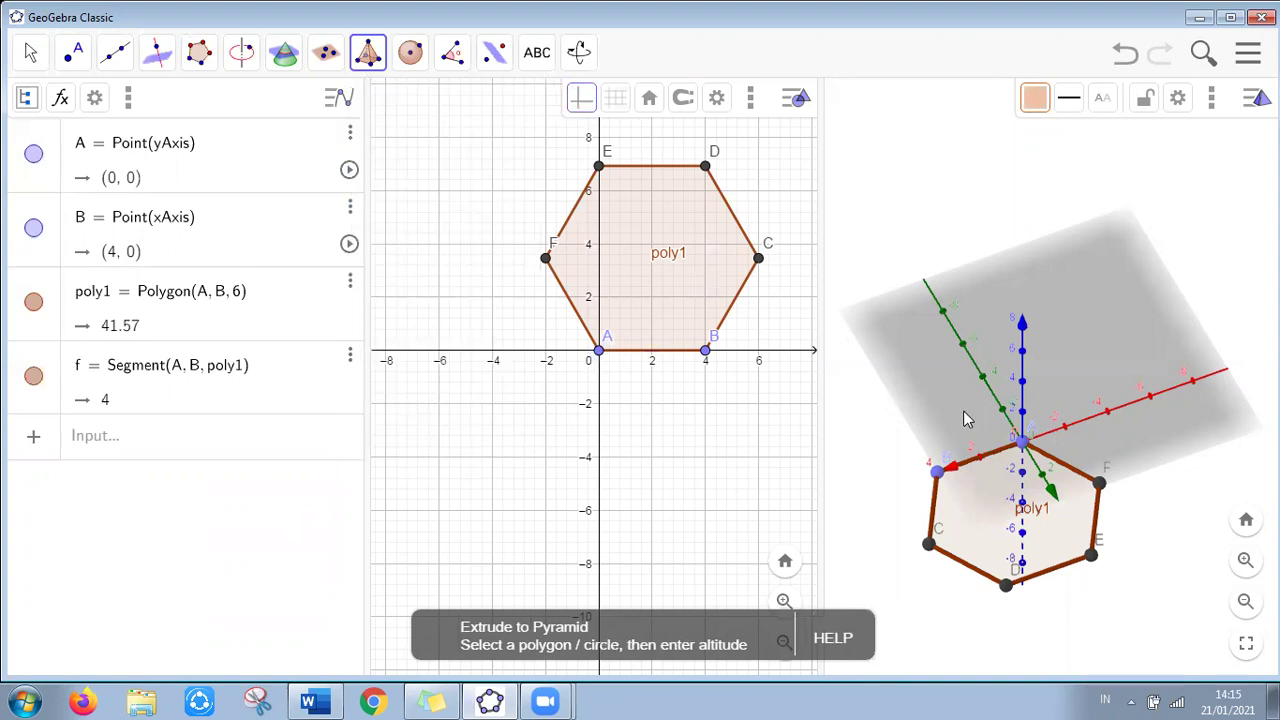
left_click(996, 512)
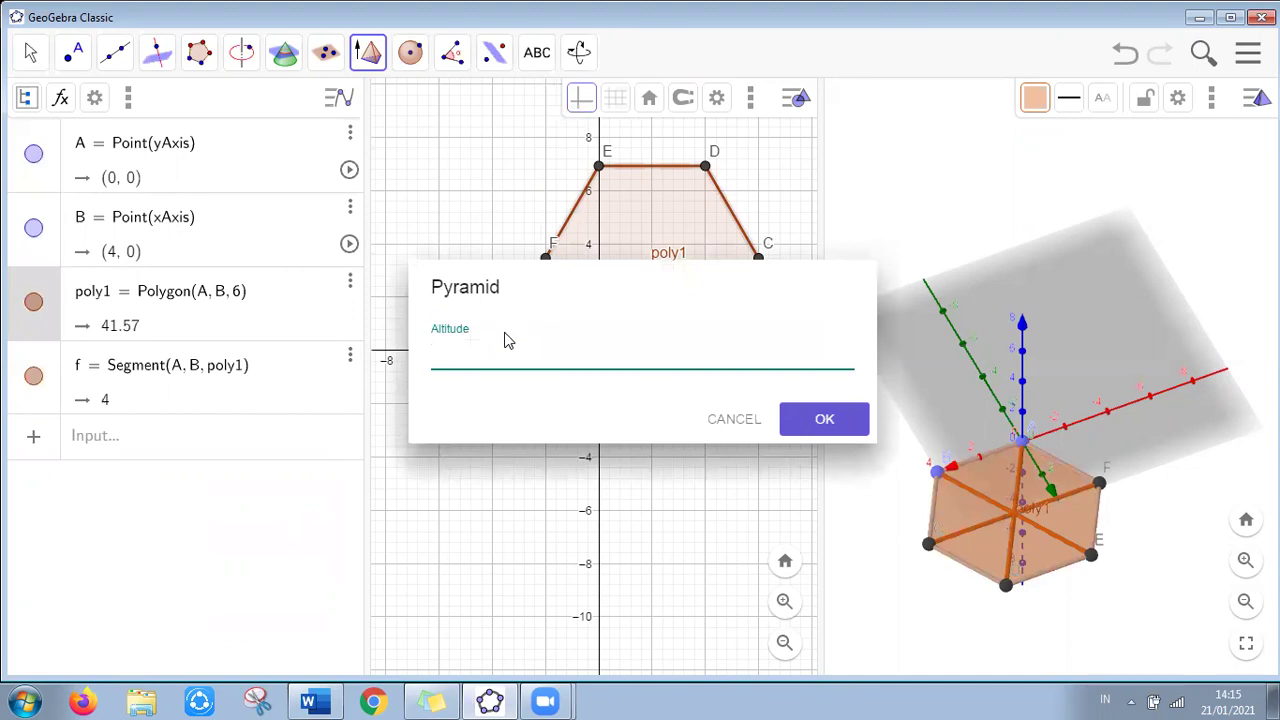
type("6")
left_click(813, 418)
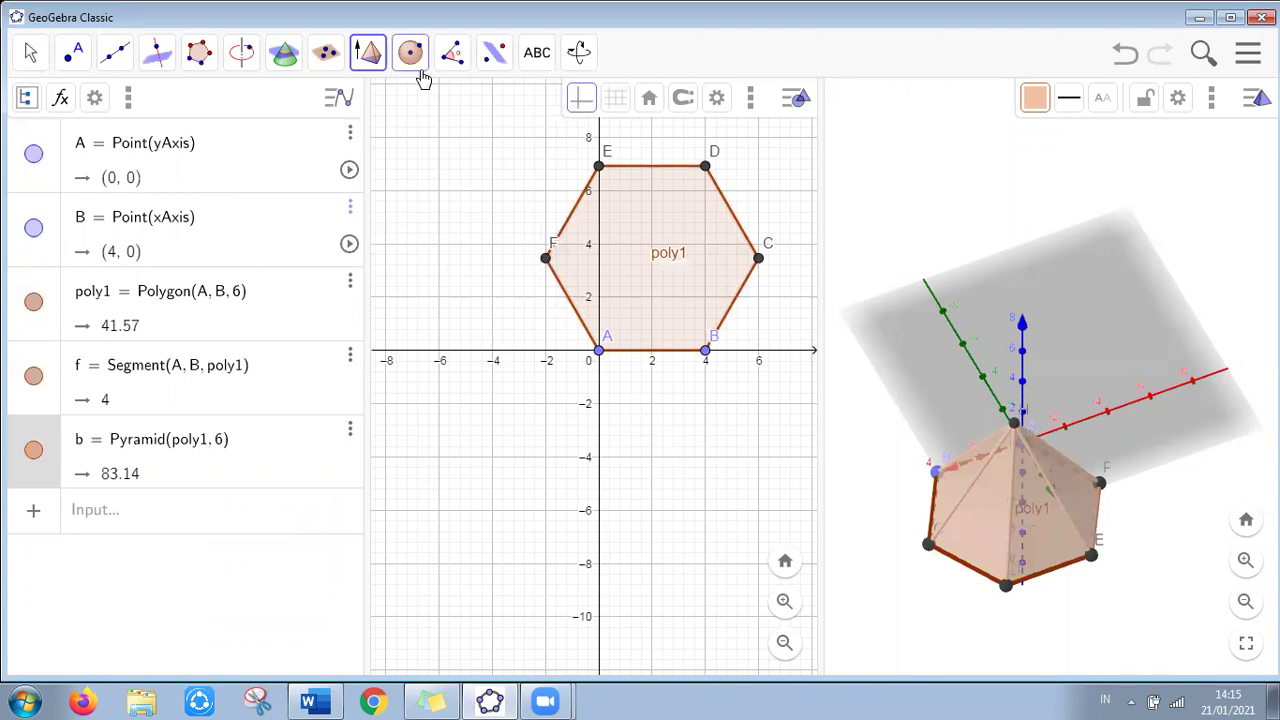
Create the net of the hexagonal pyramid with the Net tool and fit the whole net in the 2D view
left_click(368, 55)
left_click(414, 428)
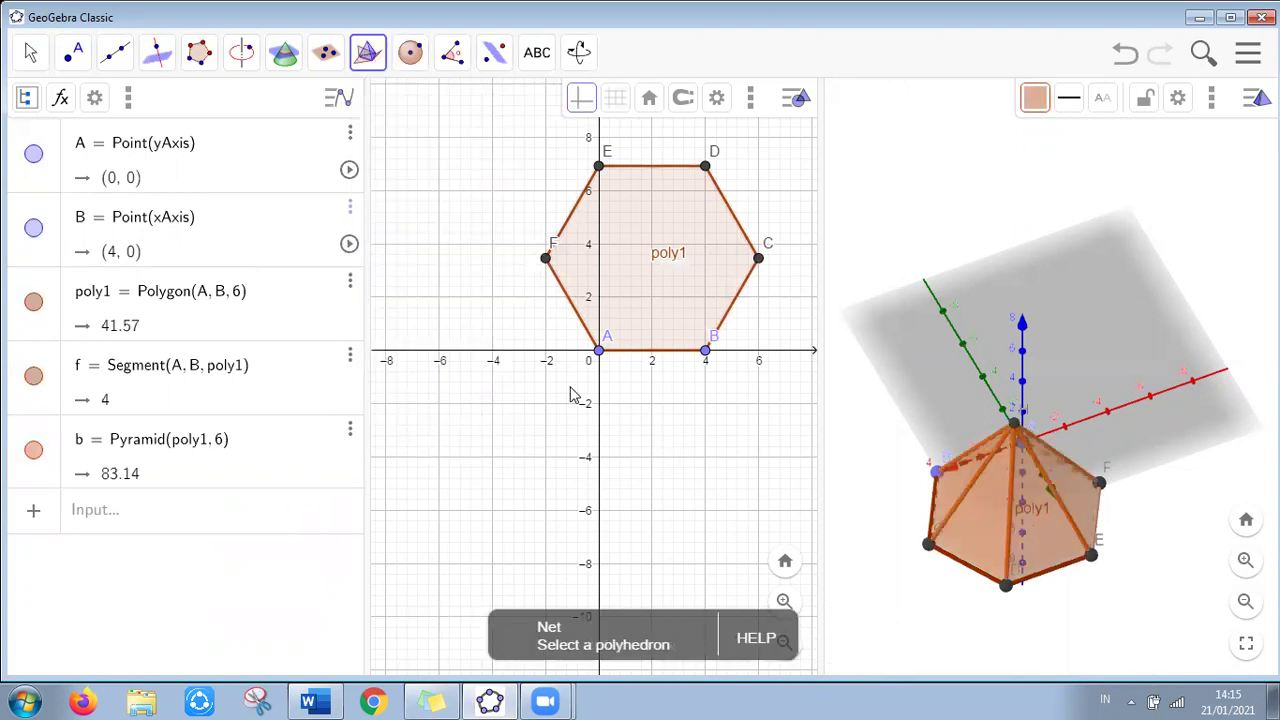
left_click(997, 510)
scroll(722, 183, "down", 1)
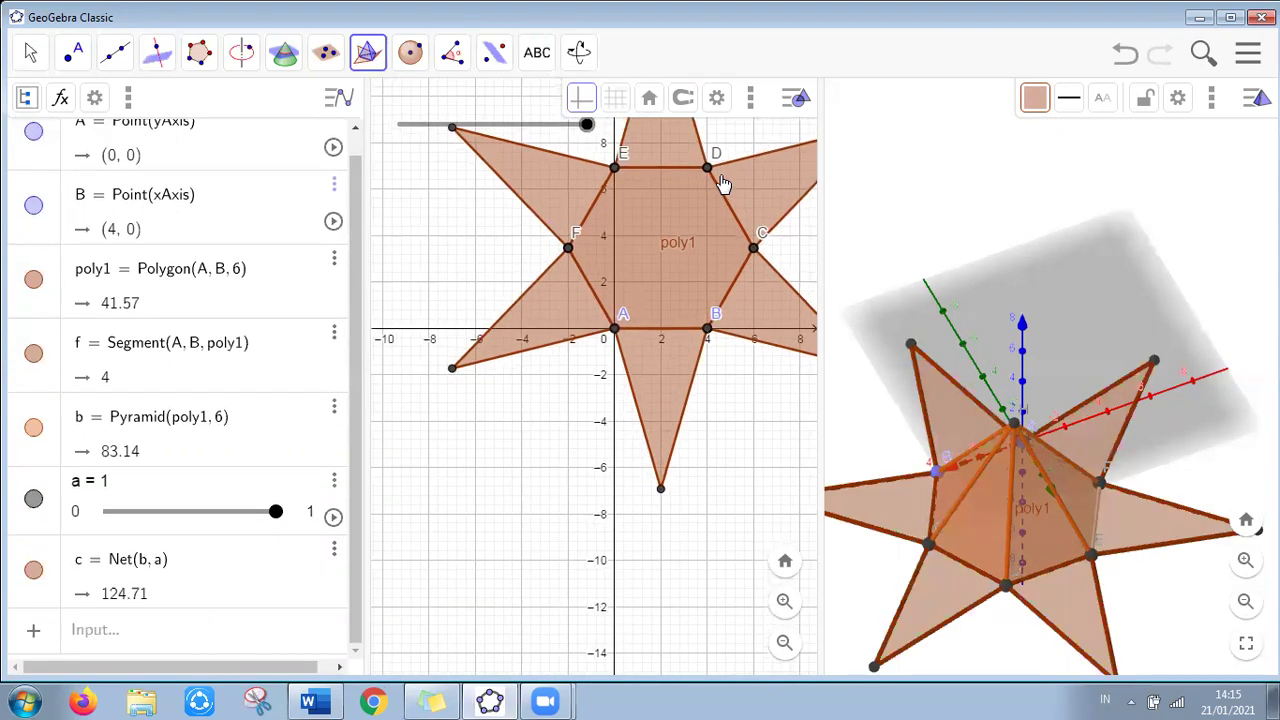
scroll(722, 183, "down", 2)
left_click(30, 55)
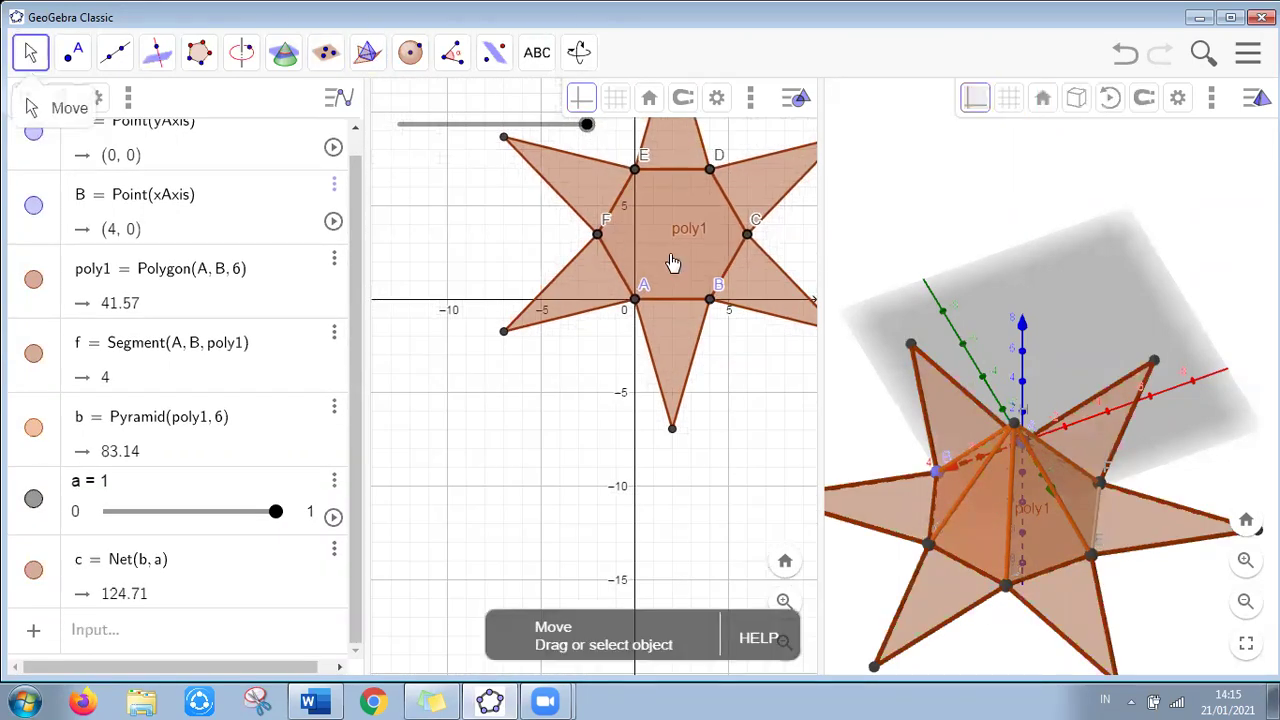
left_click(758, 234)
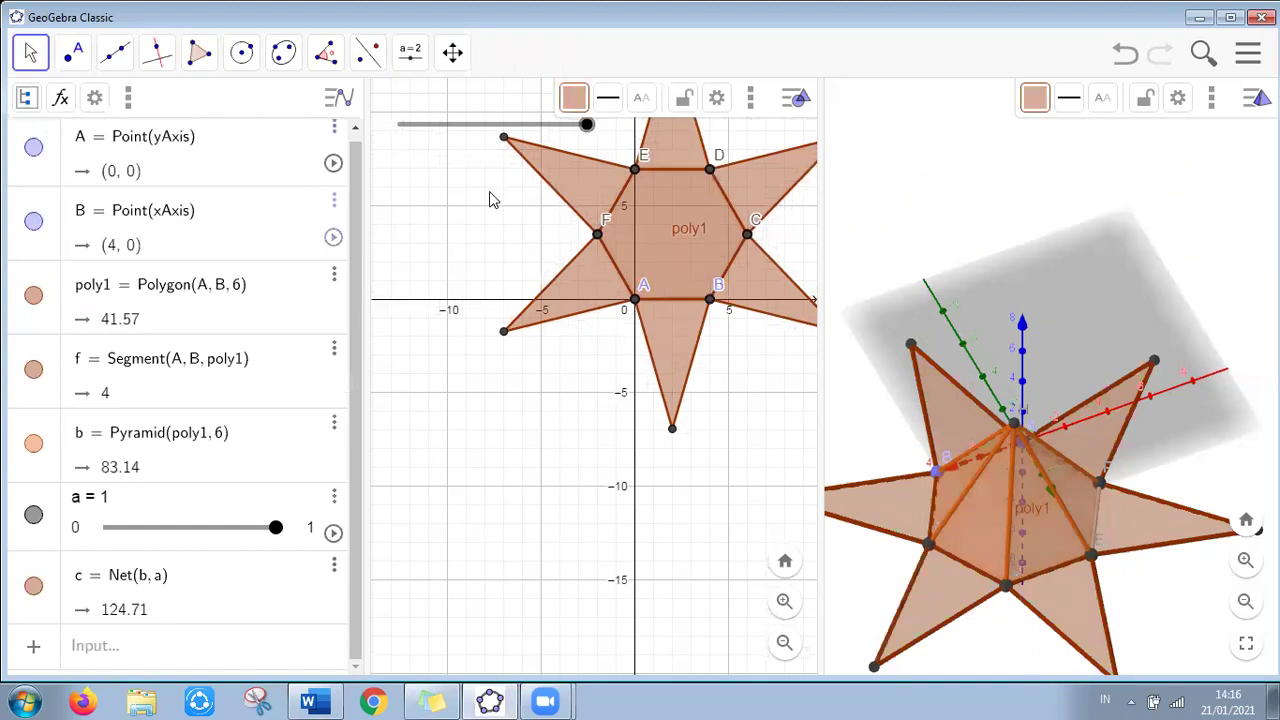
left_click(429, 317)
key("ctrl+m")
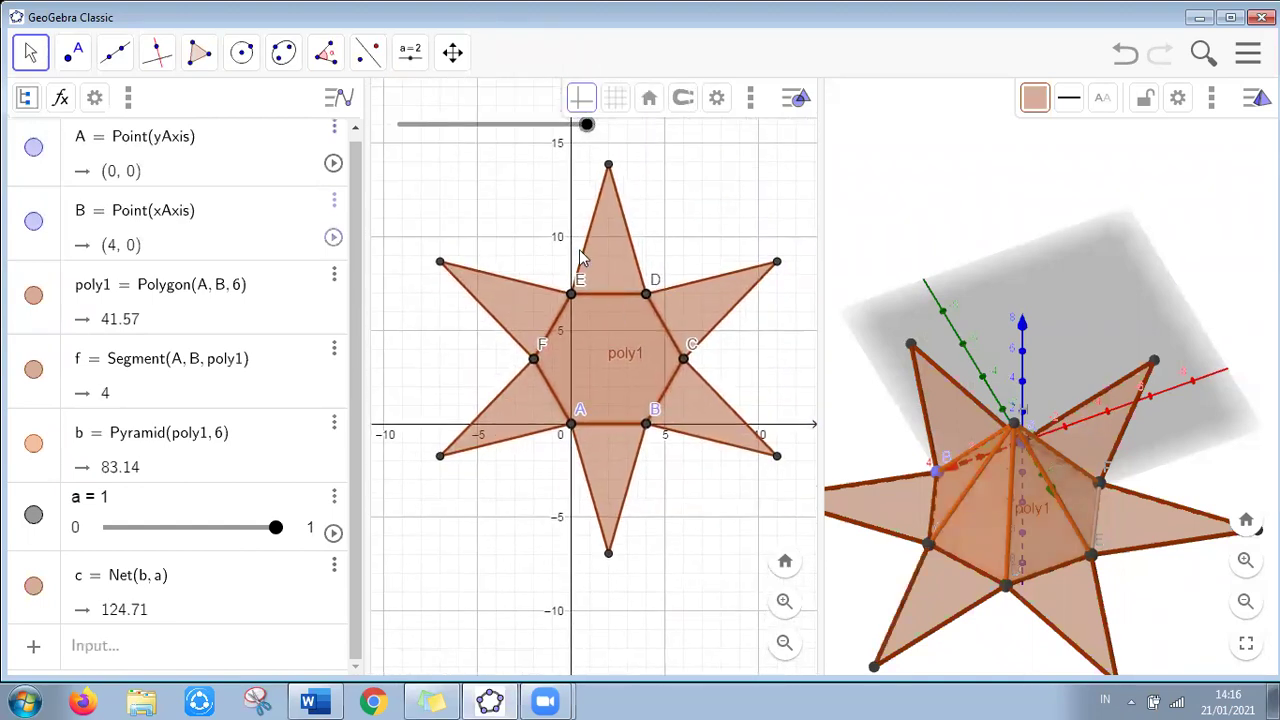
left_click(684, 390)
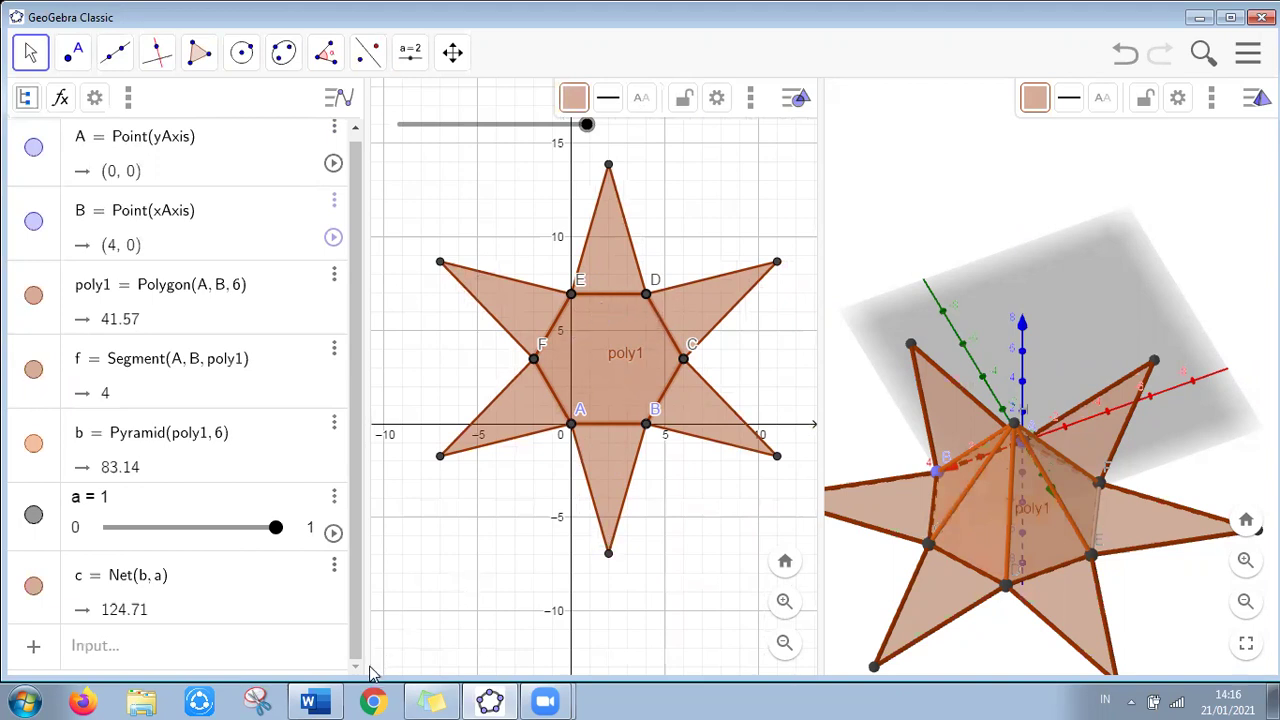
Switch to the Word document and read on to section H, example 1, about the angle formed with the foci of a hyperbola
left_click(308, 702)
scroll(513, 480, "down", 15)
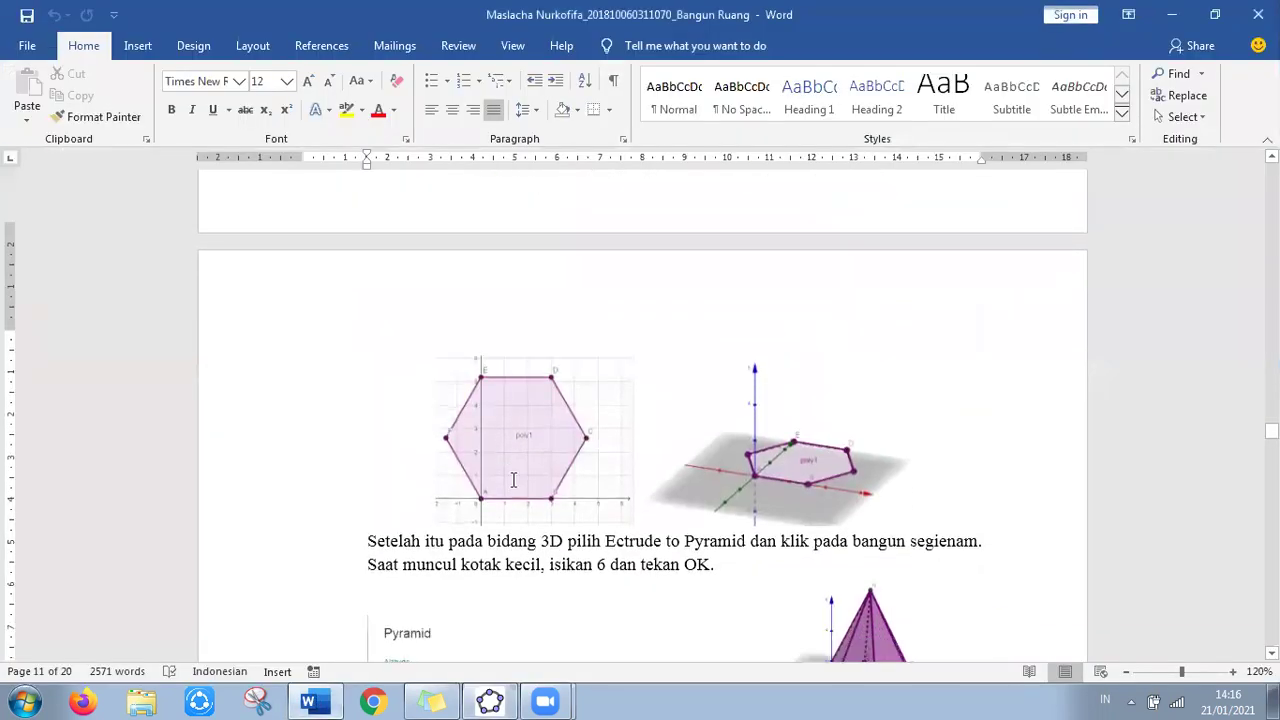
scroll(517, 462, "down", 3)
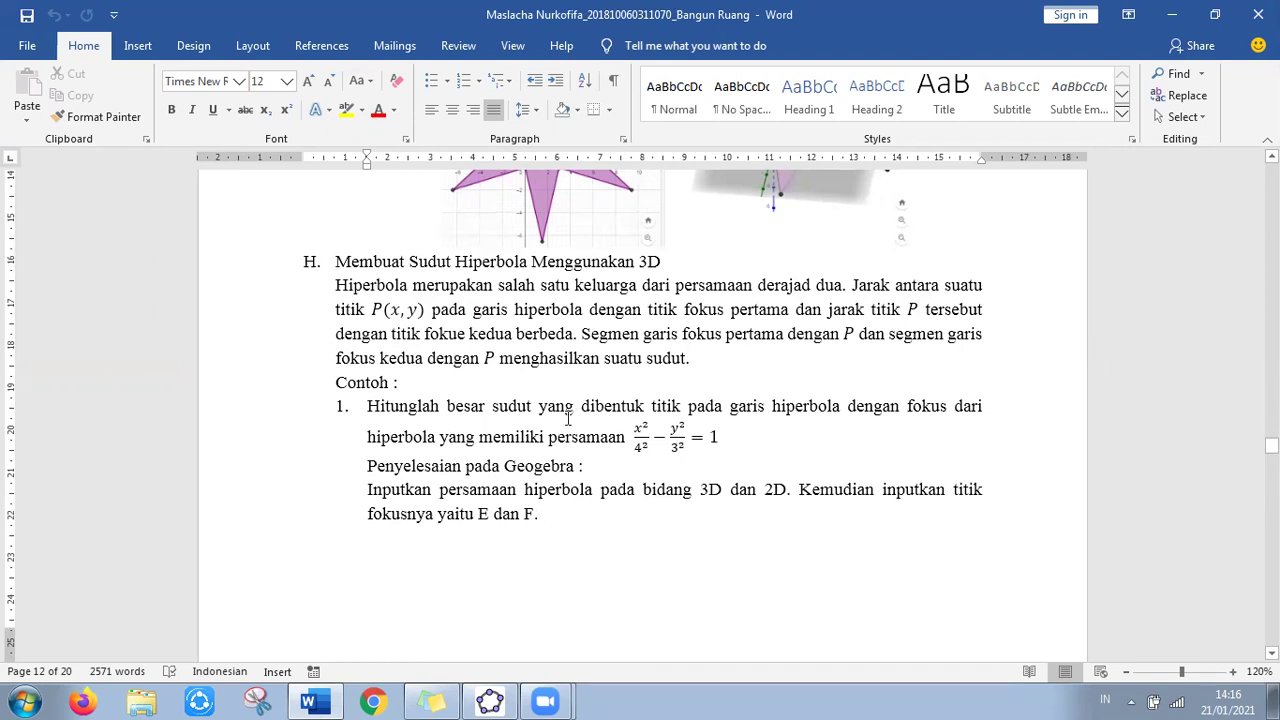
scroll(568, 418, "down", 2)
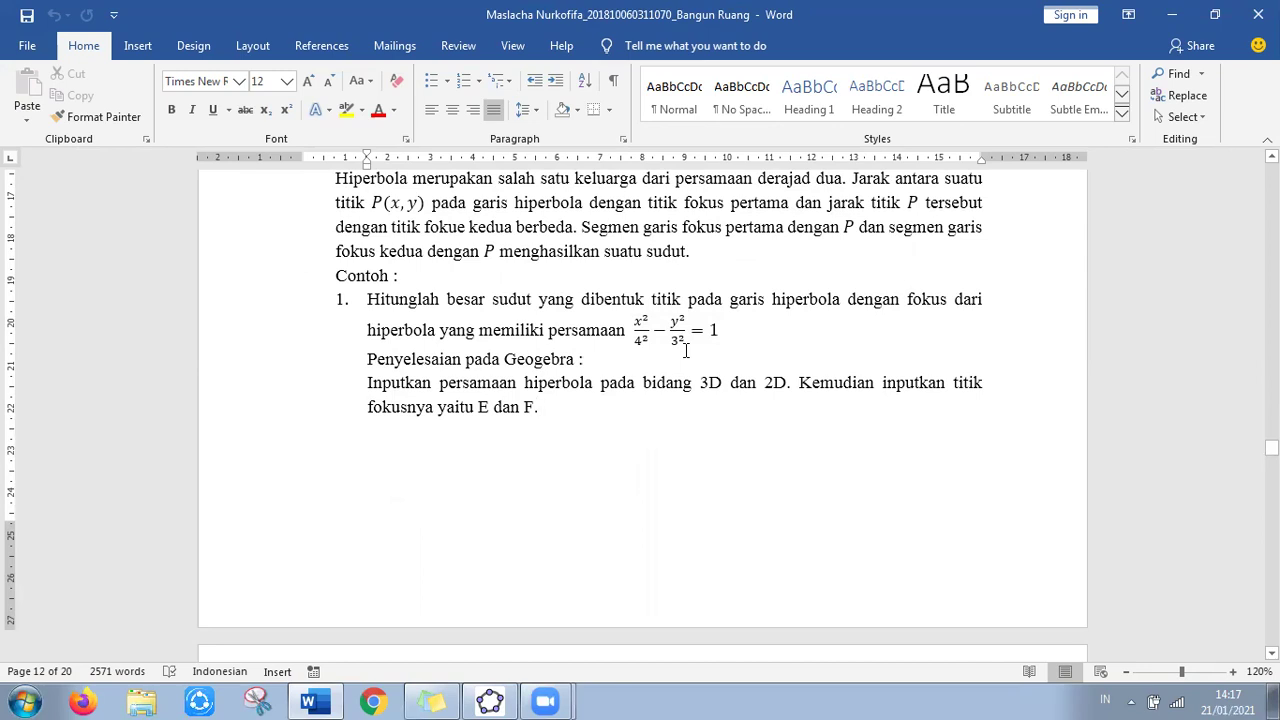
Switch to GeoGebra and delete the hexagonal pyramid, its net and slider a
left_click(506, 692)
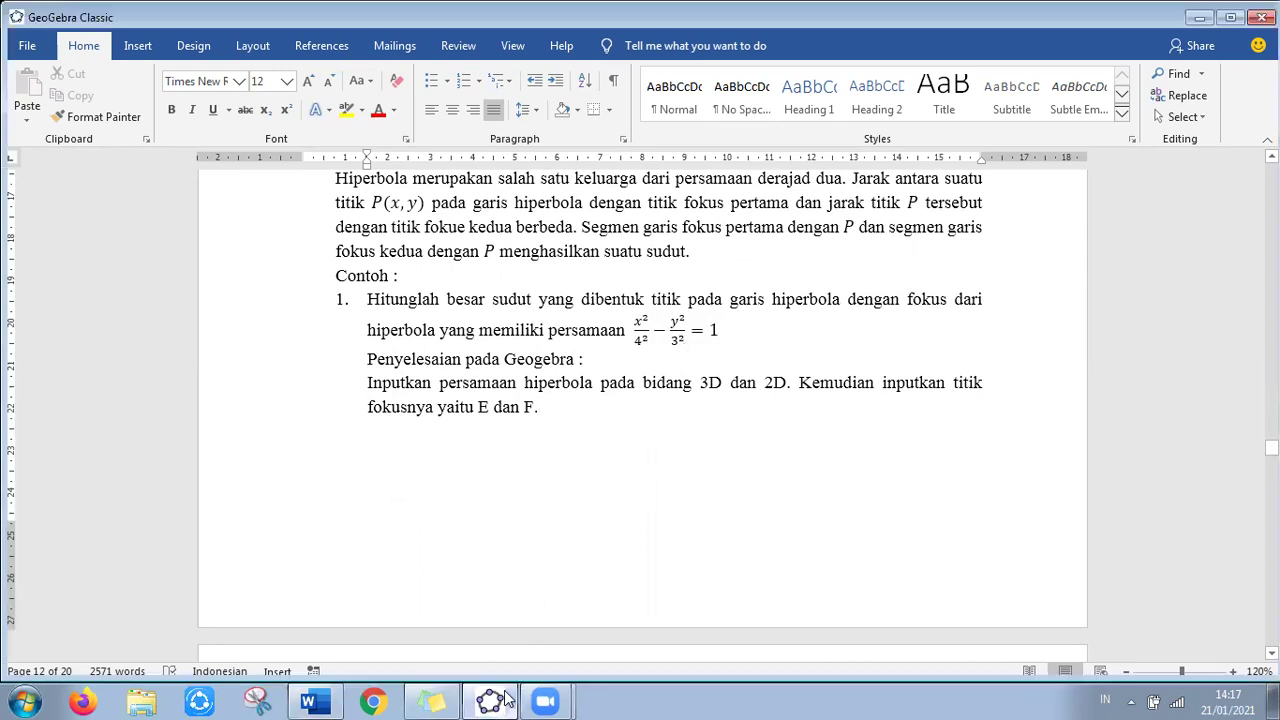
left_click_drag(416, 143, 785, 532)
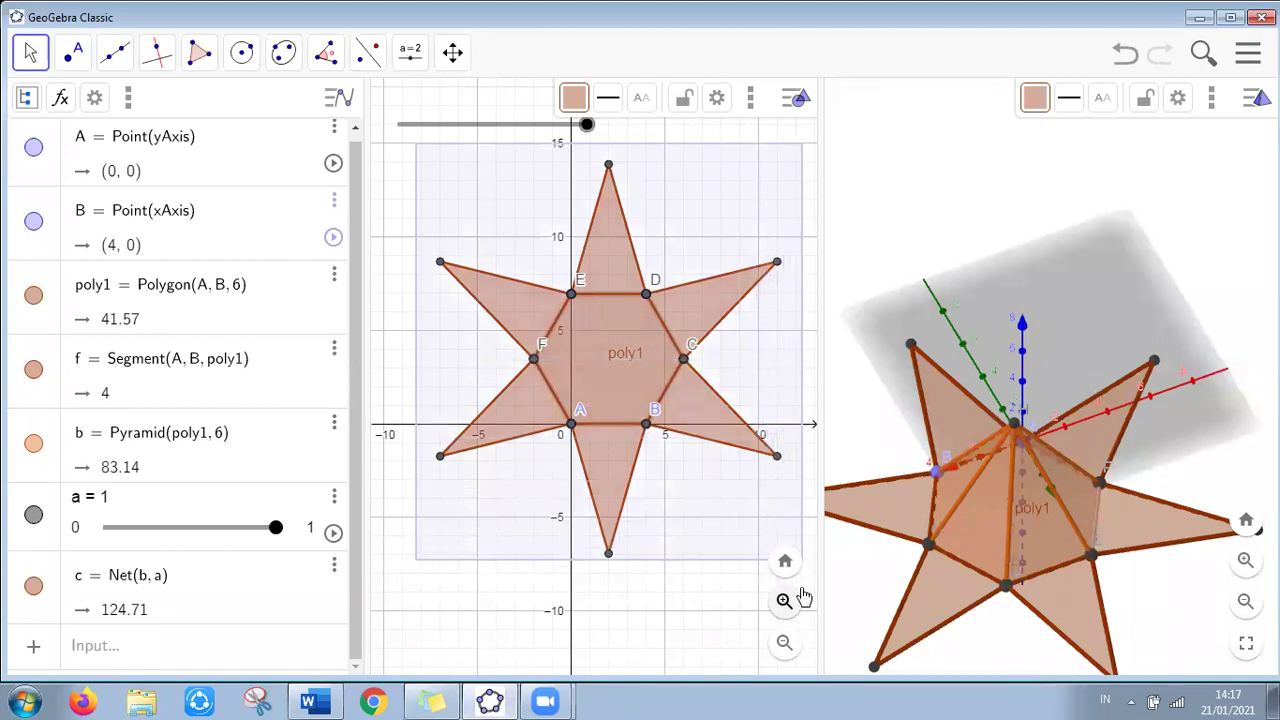
left_click(800, 596)
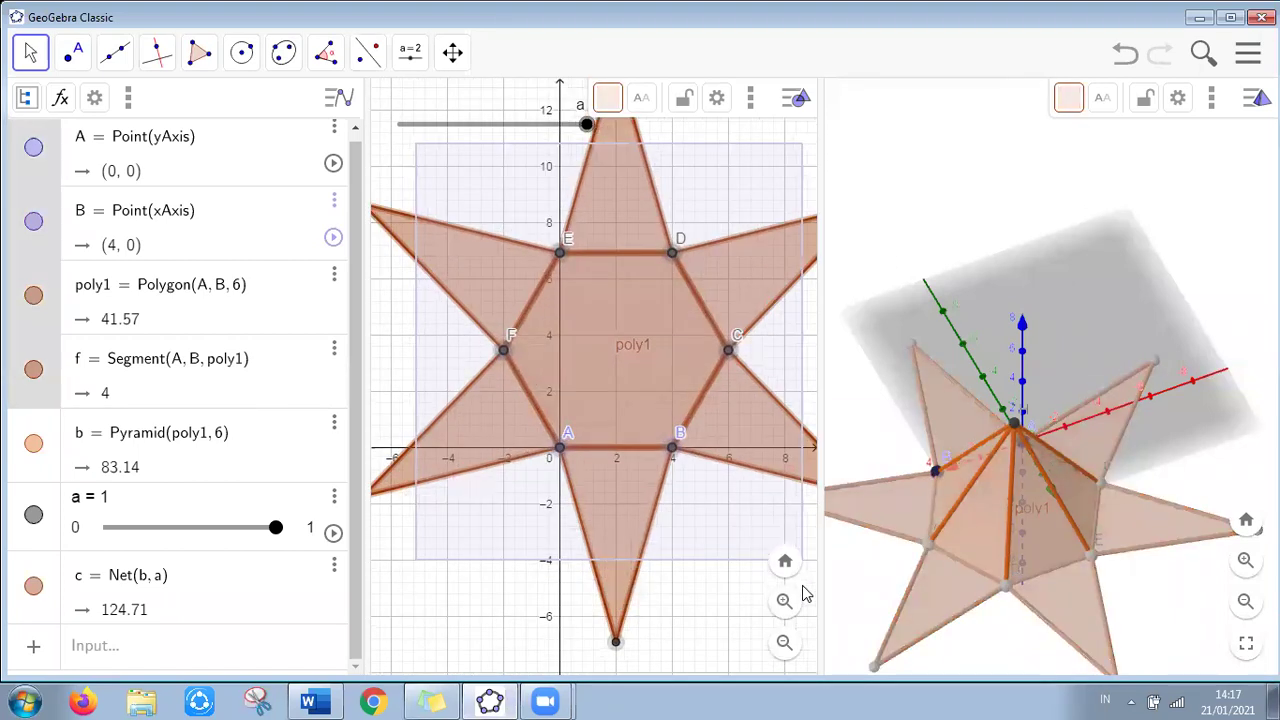
key("Delete")
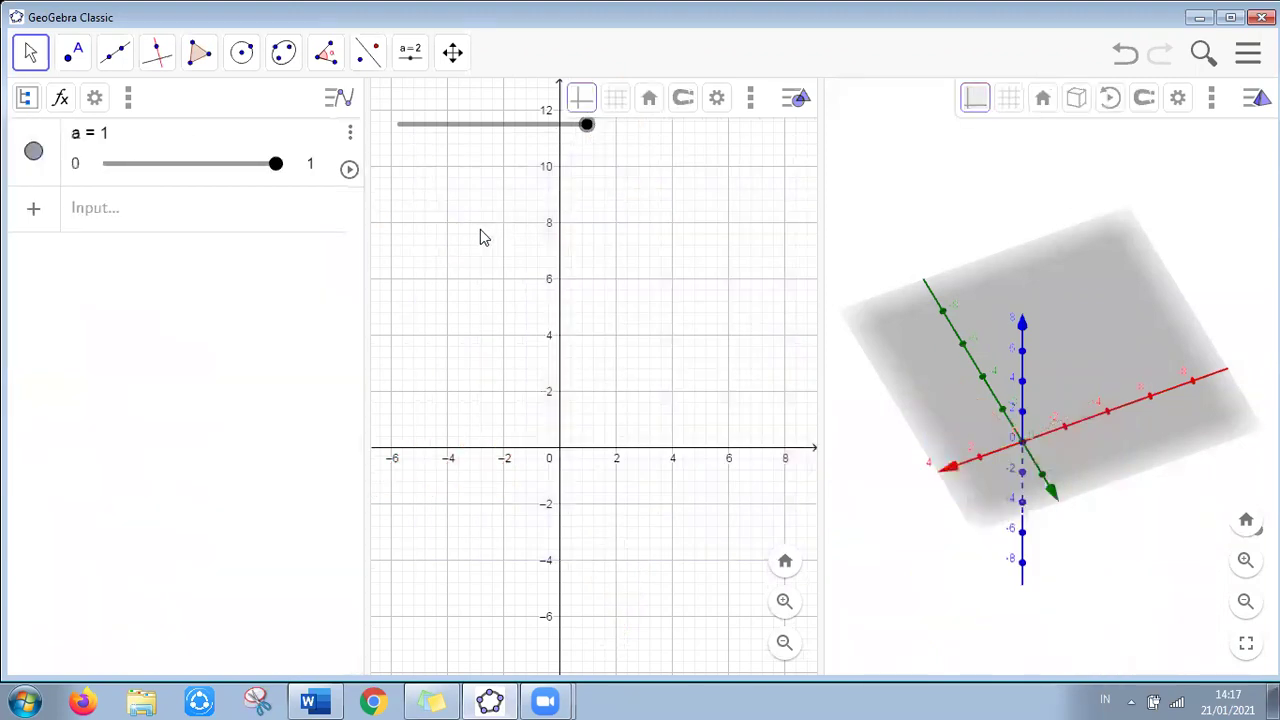
left_click(350, 132)
left_click(366, 163)
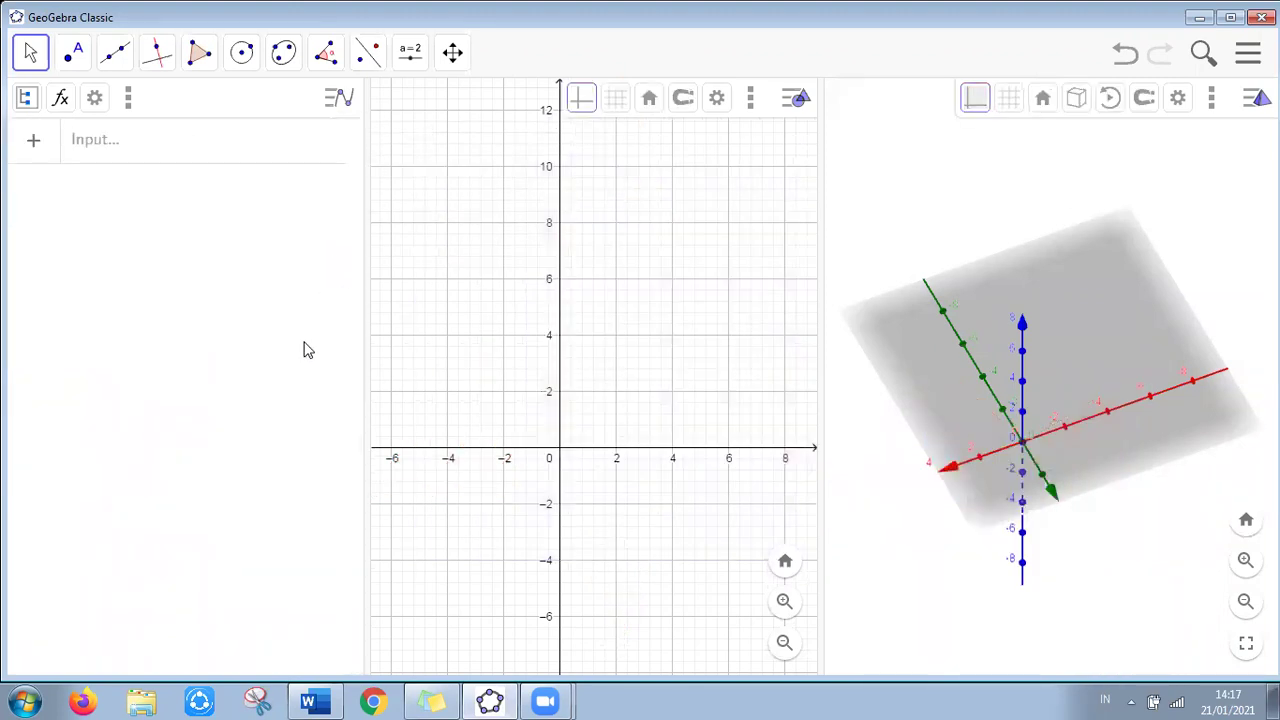
With the 3D view active, enter the equation x²/4² − y²/3² = 1 to create the hyperbolic surface
left_click(965, 172)
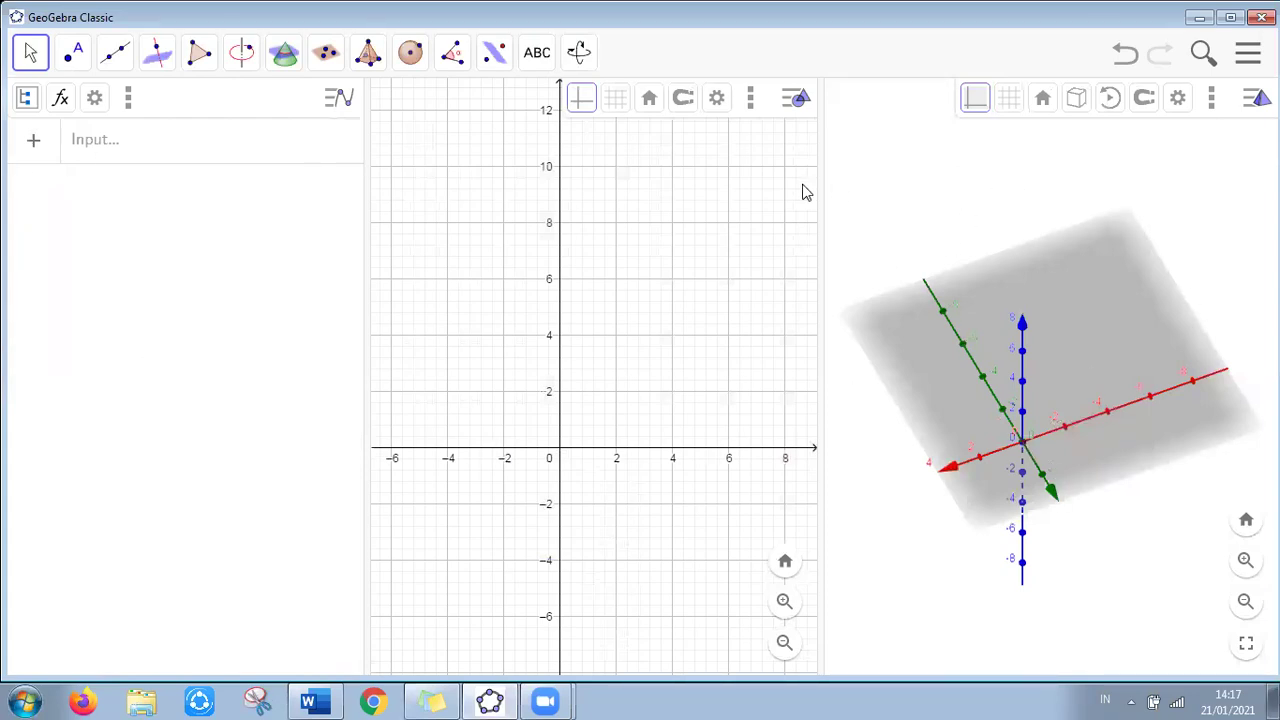
left_click(236, 148)
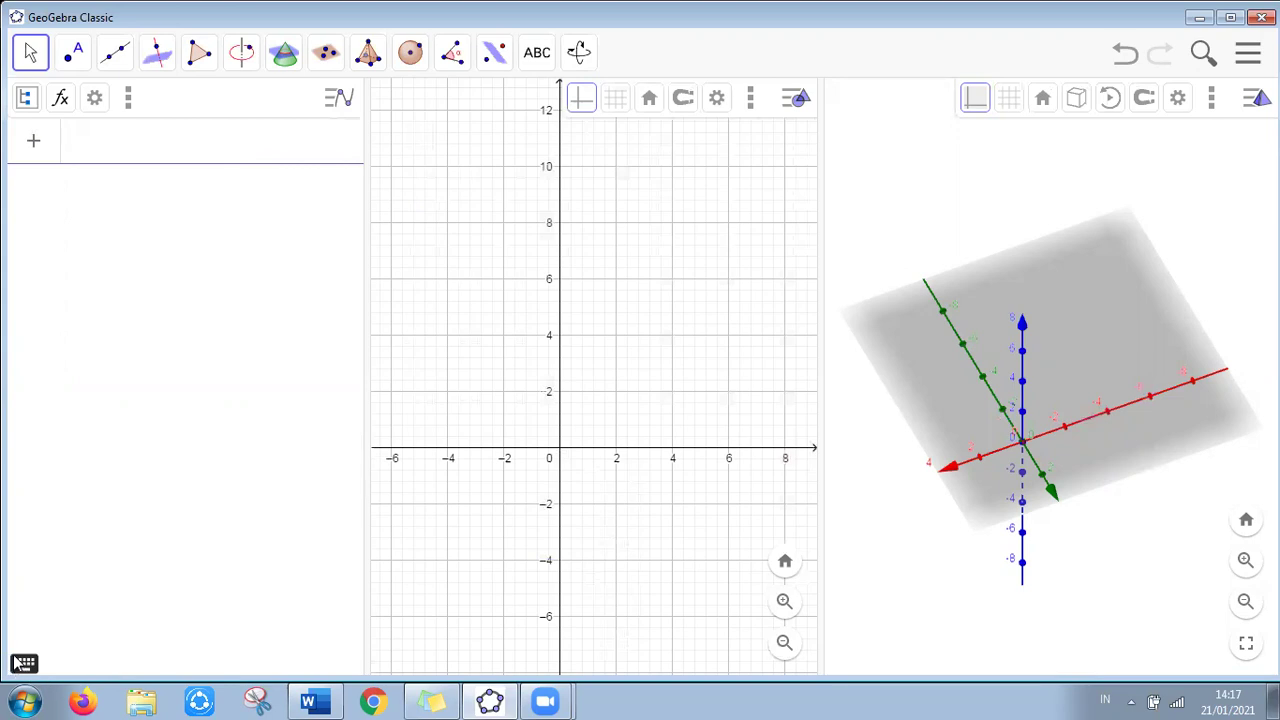
left_click(22, 664)
left_click(375, 524)
left_click(372, 566)
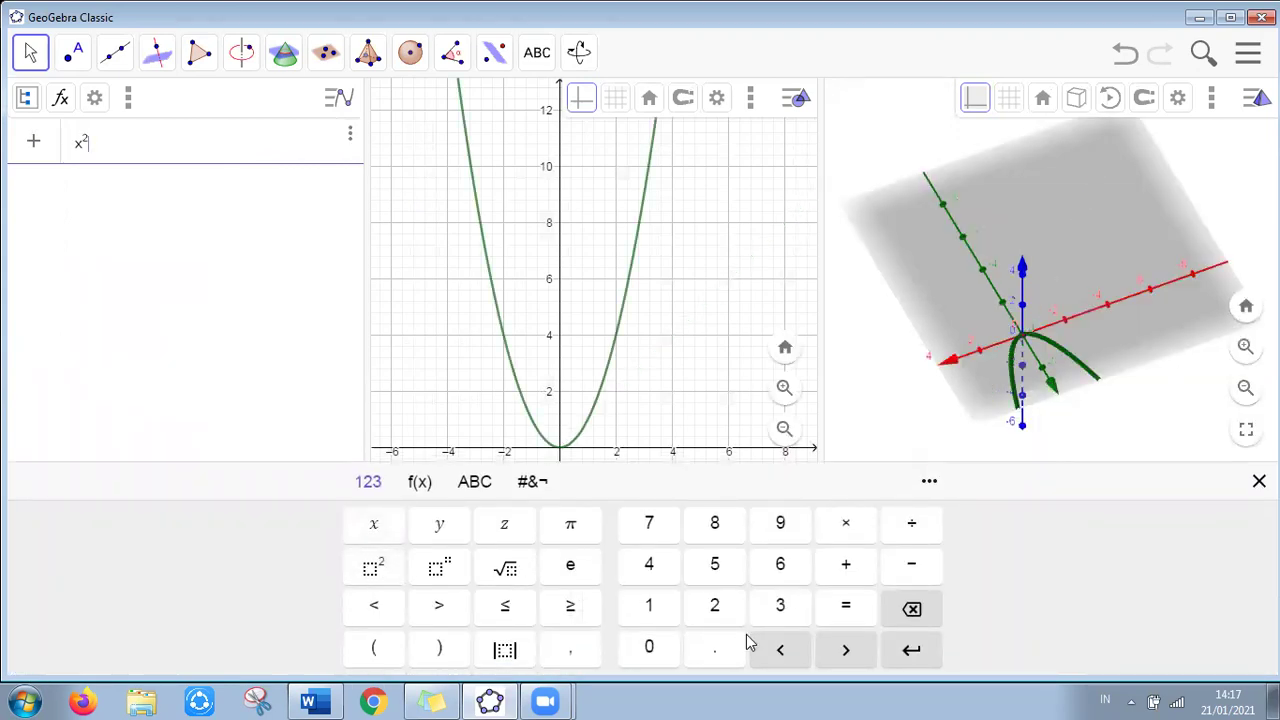
type("4")
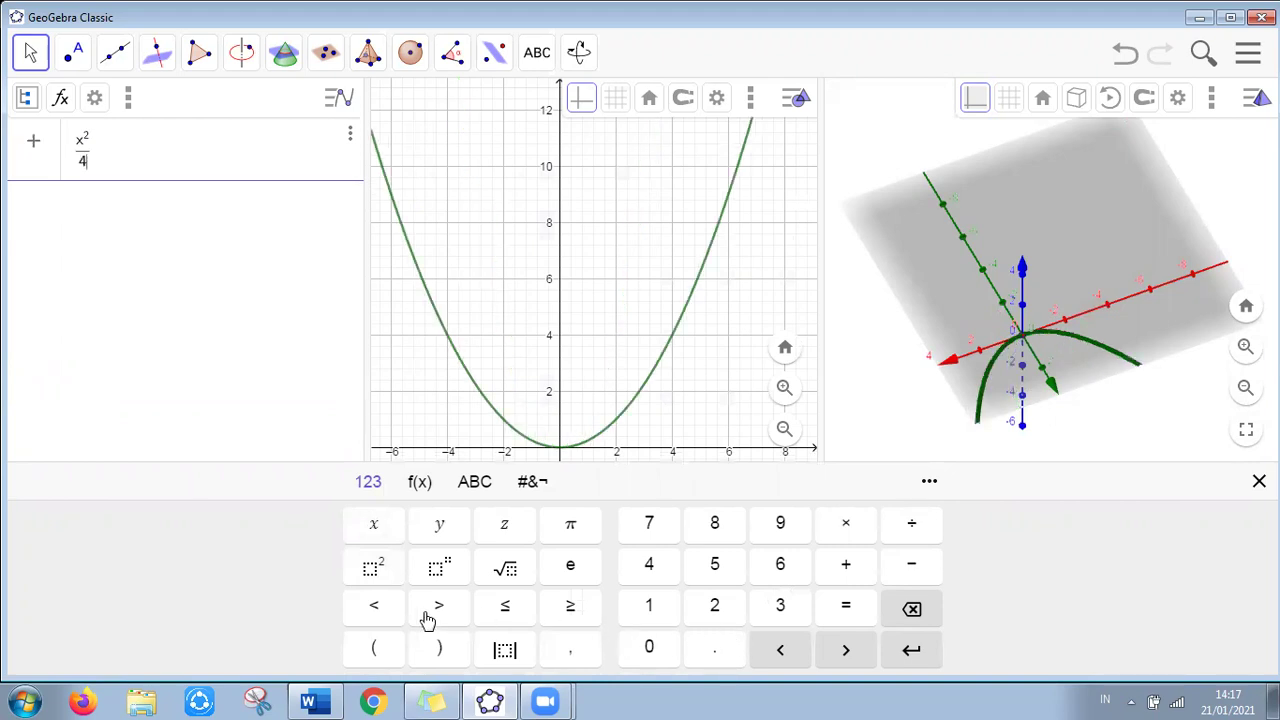
left_click(372, 568)
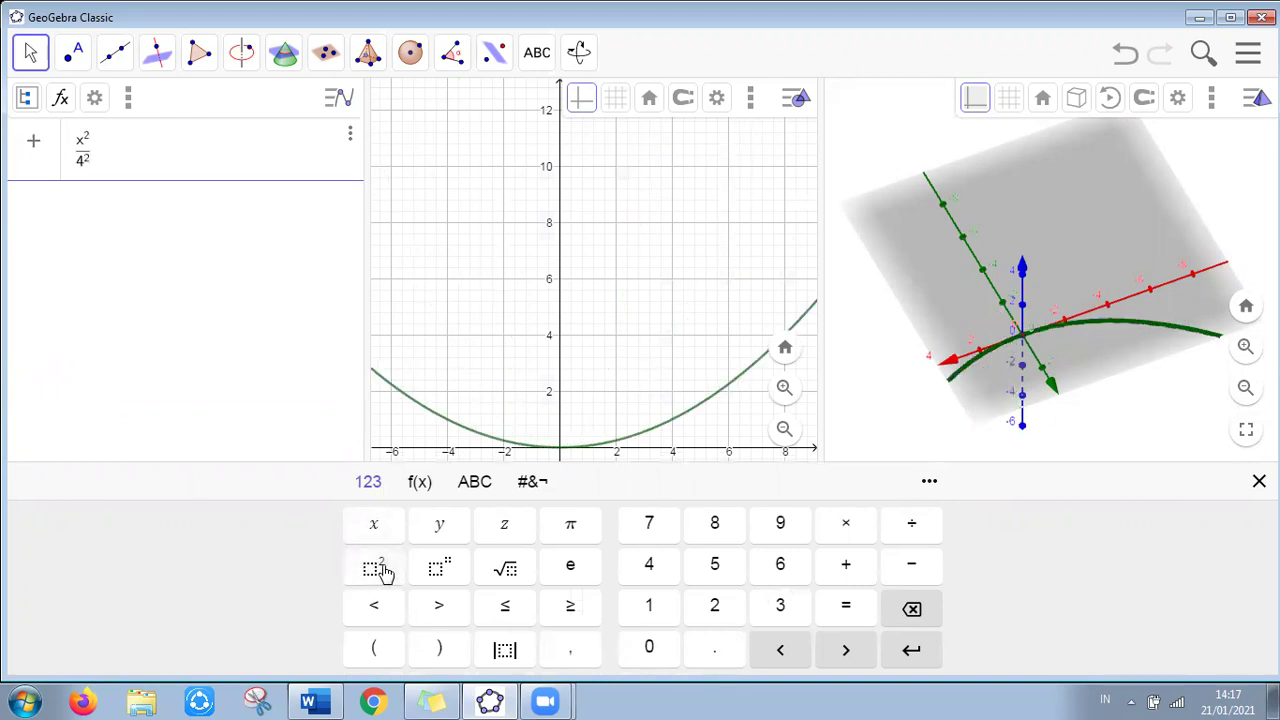
left_click(910, 566)
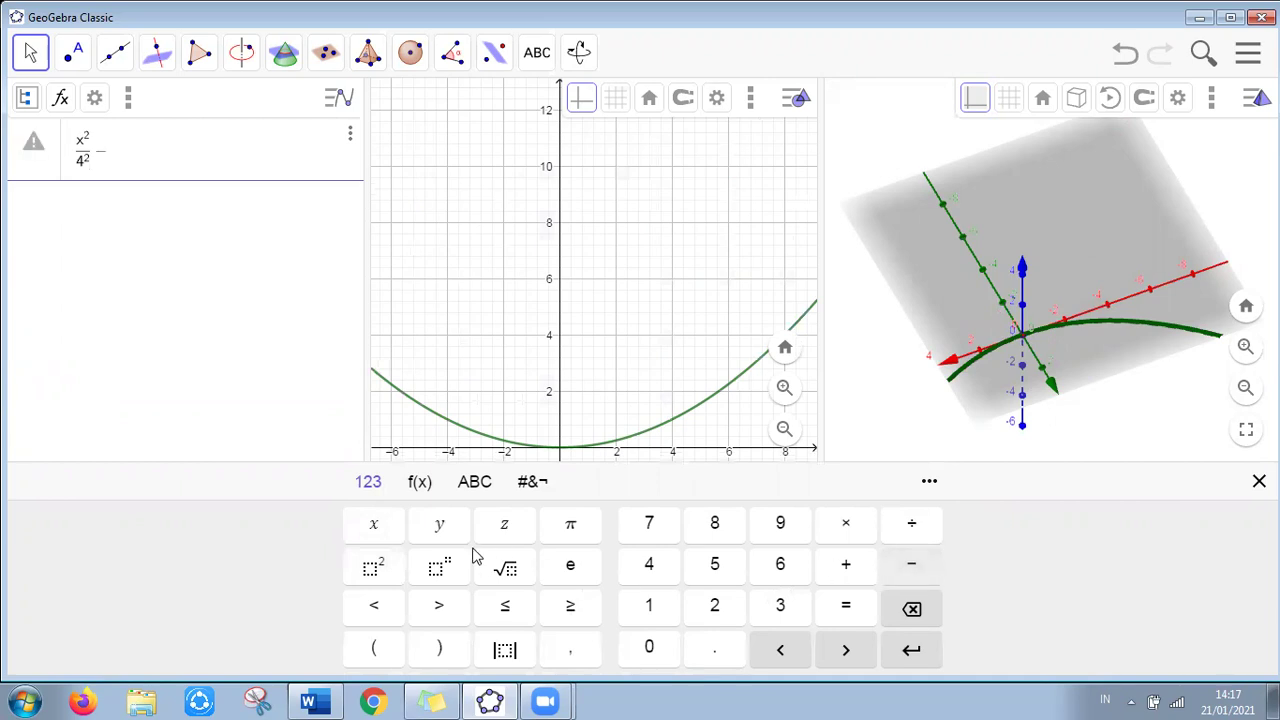
left_click(426, 540)
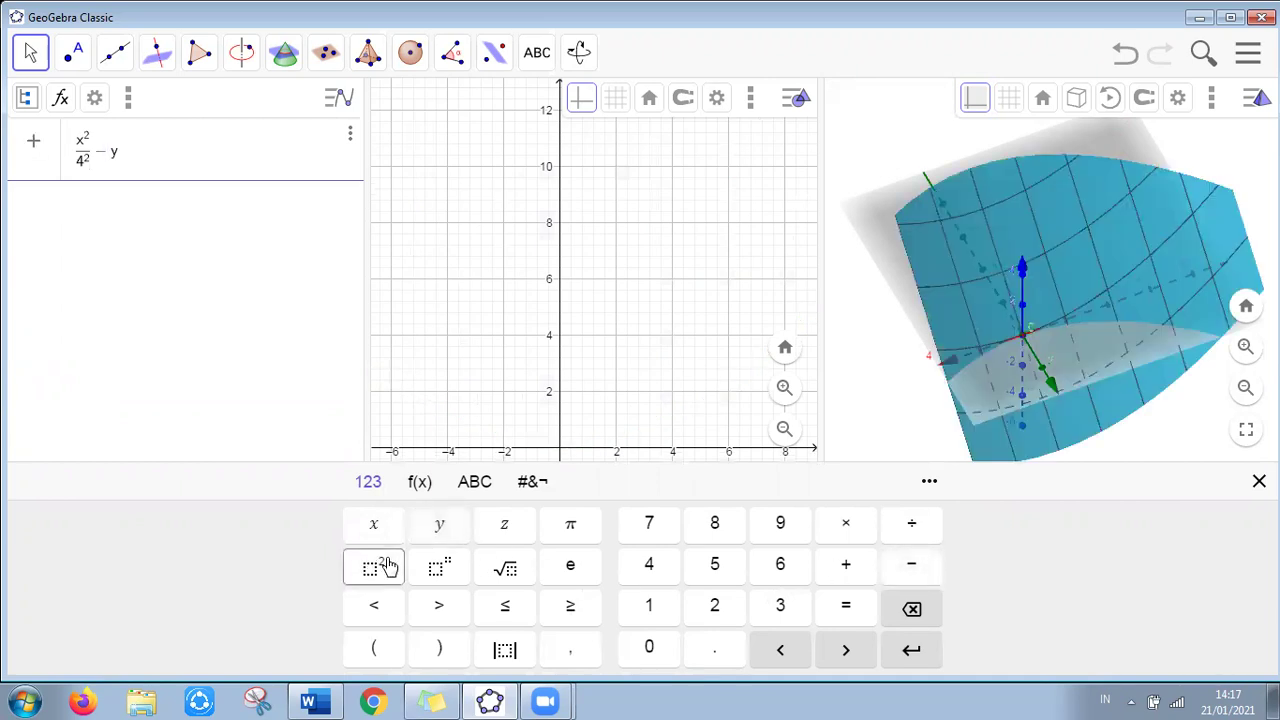
type("/3")
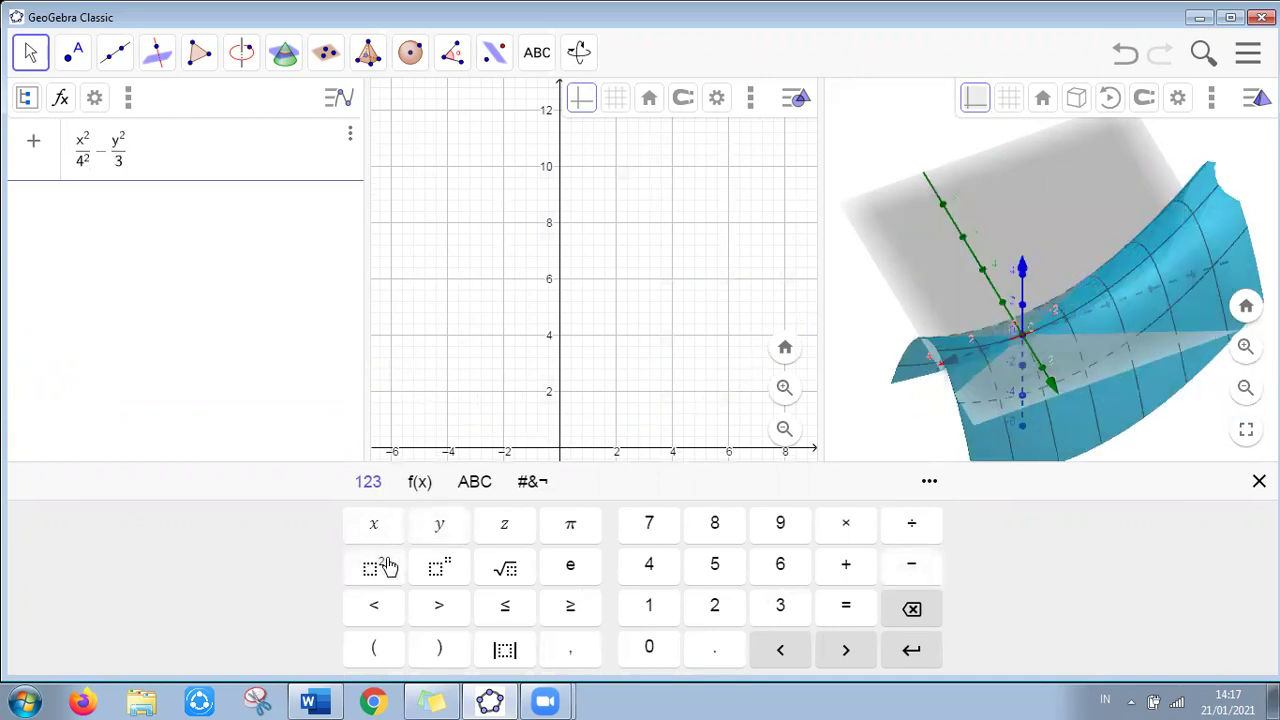
left_click(388, 568)
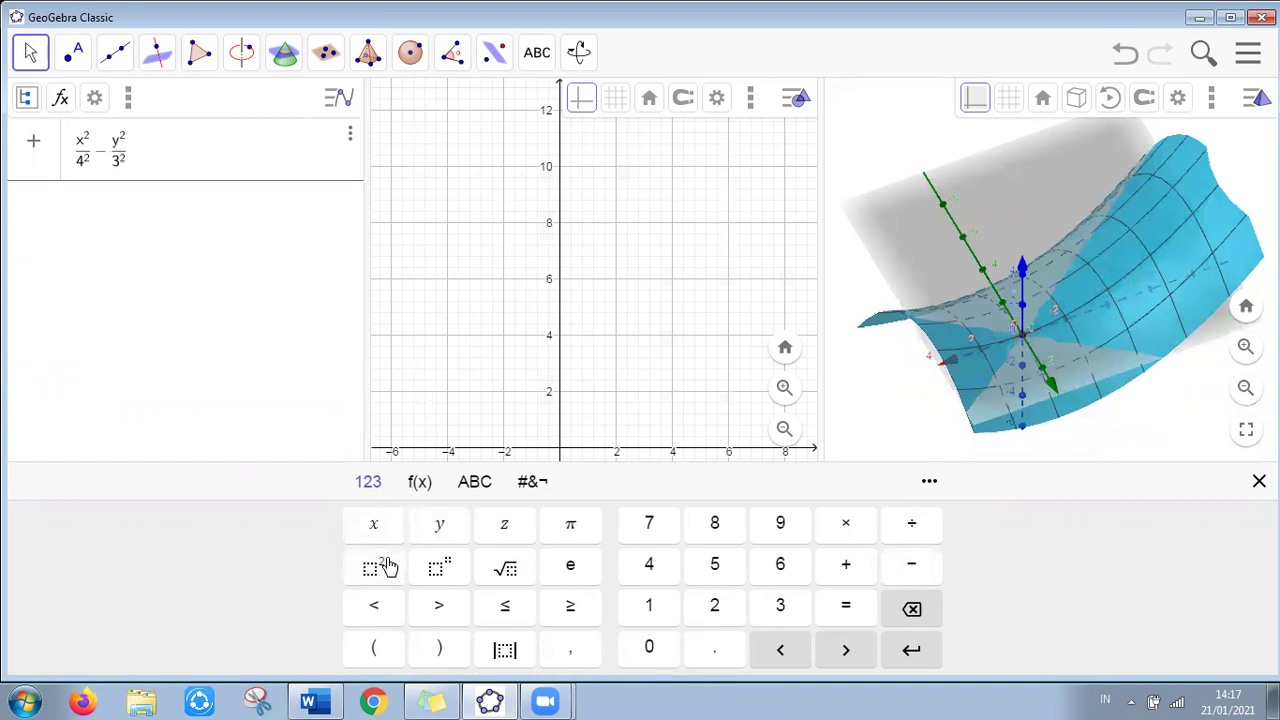
type("=1")
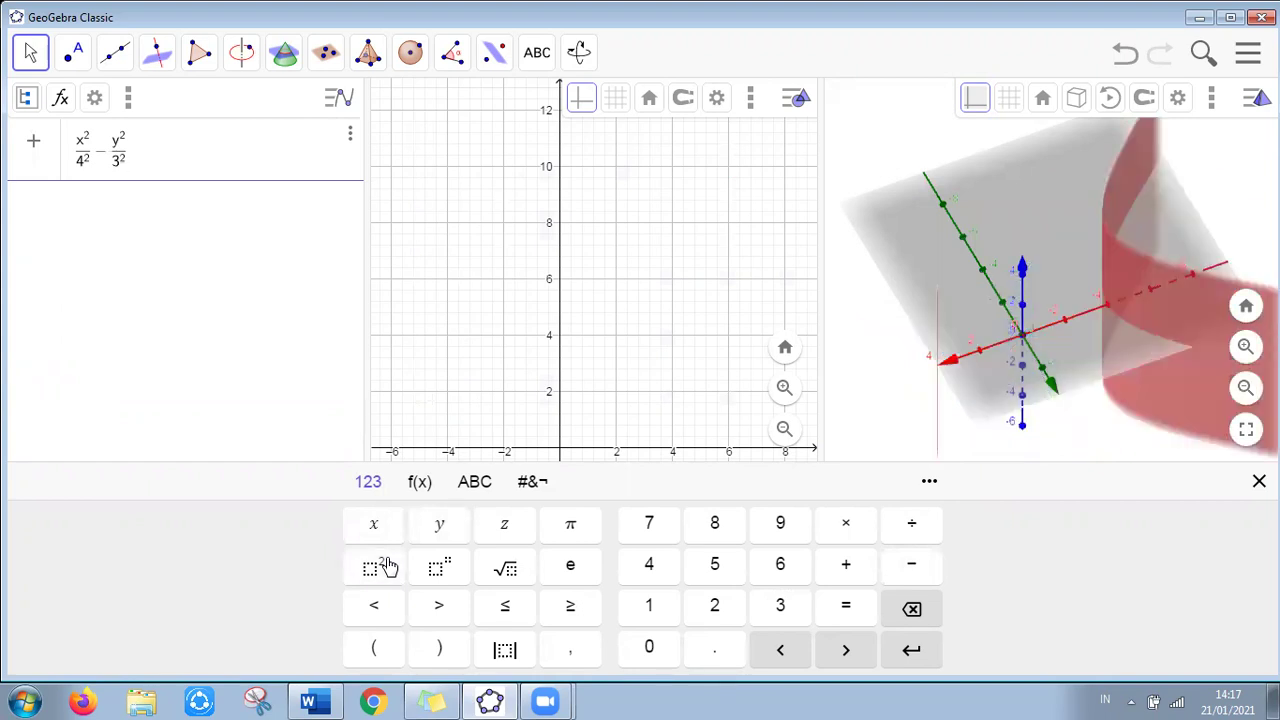
left_click(908, 652)
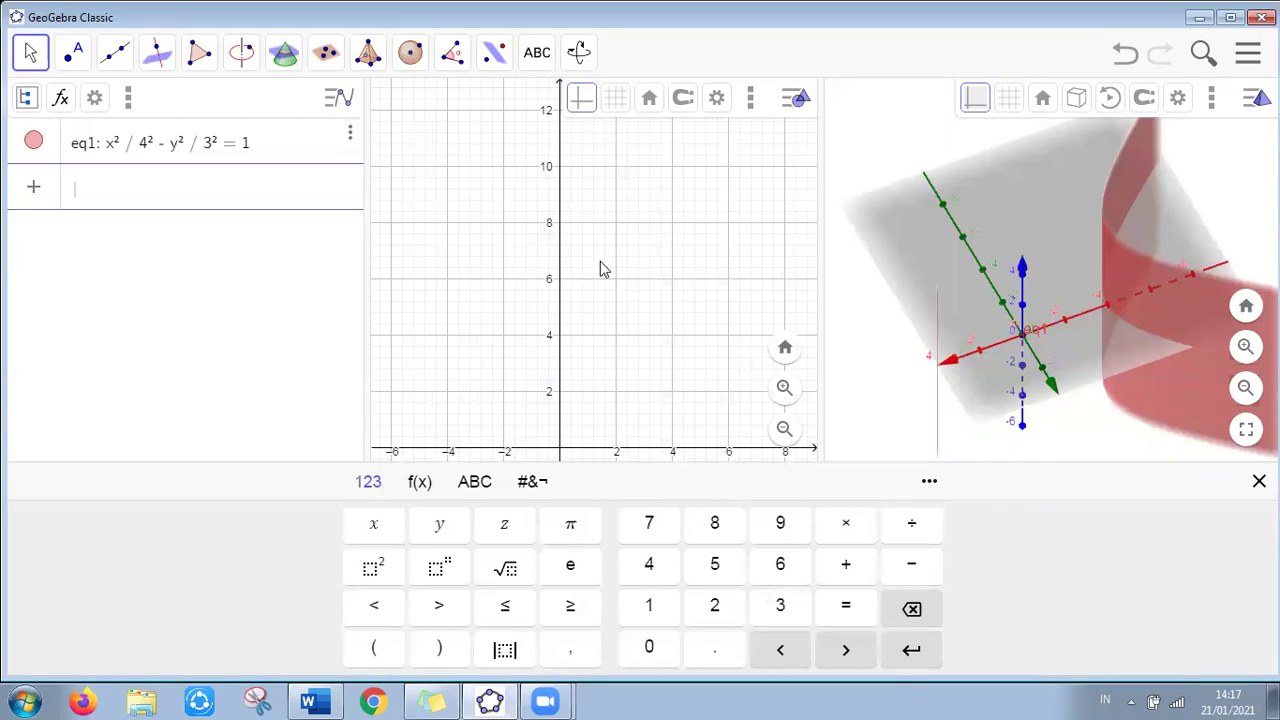
With the 2D view active, enter x²/4² − y²/3² = 1 again to create the hyperbola curve in the plane
left_click(557, 228)
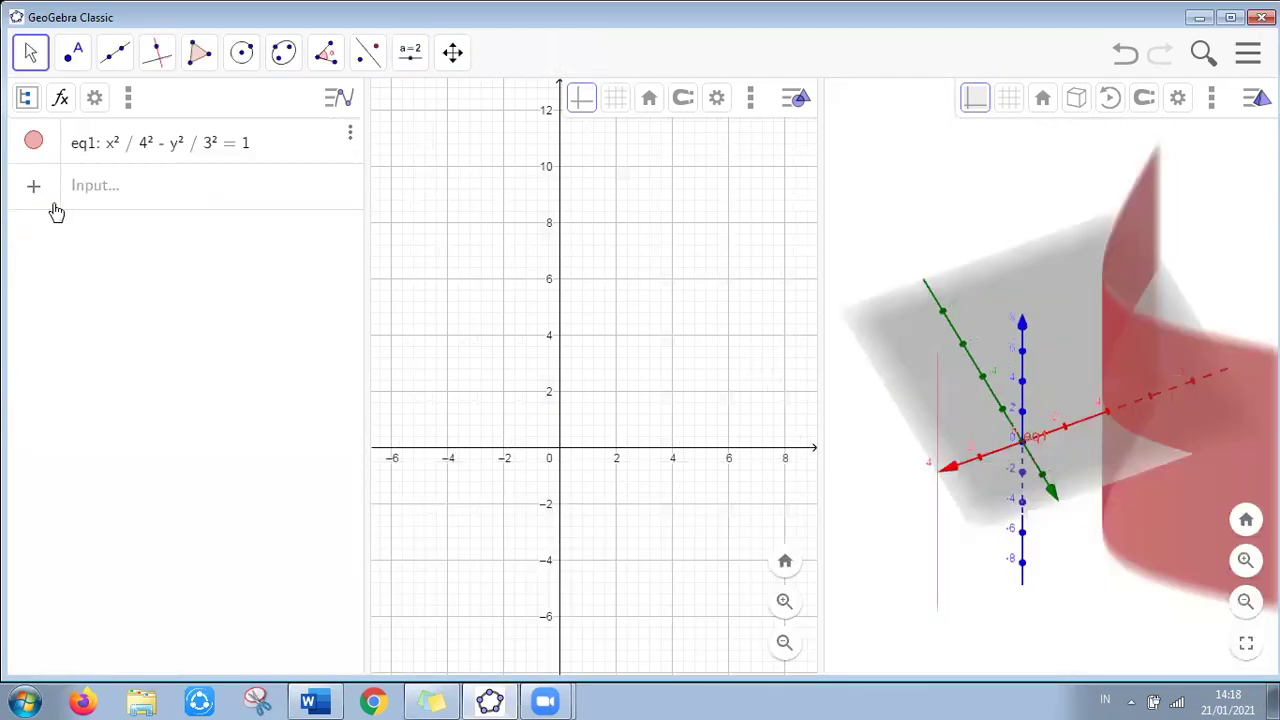
left_click(108, 194)
left_click(374, 525)
left_click(386, 570)
type("/")
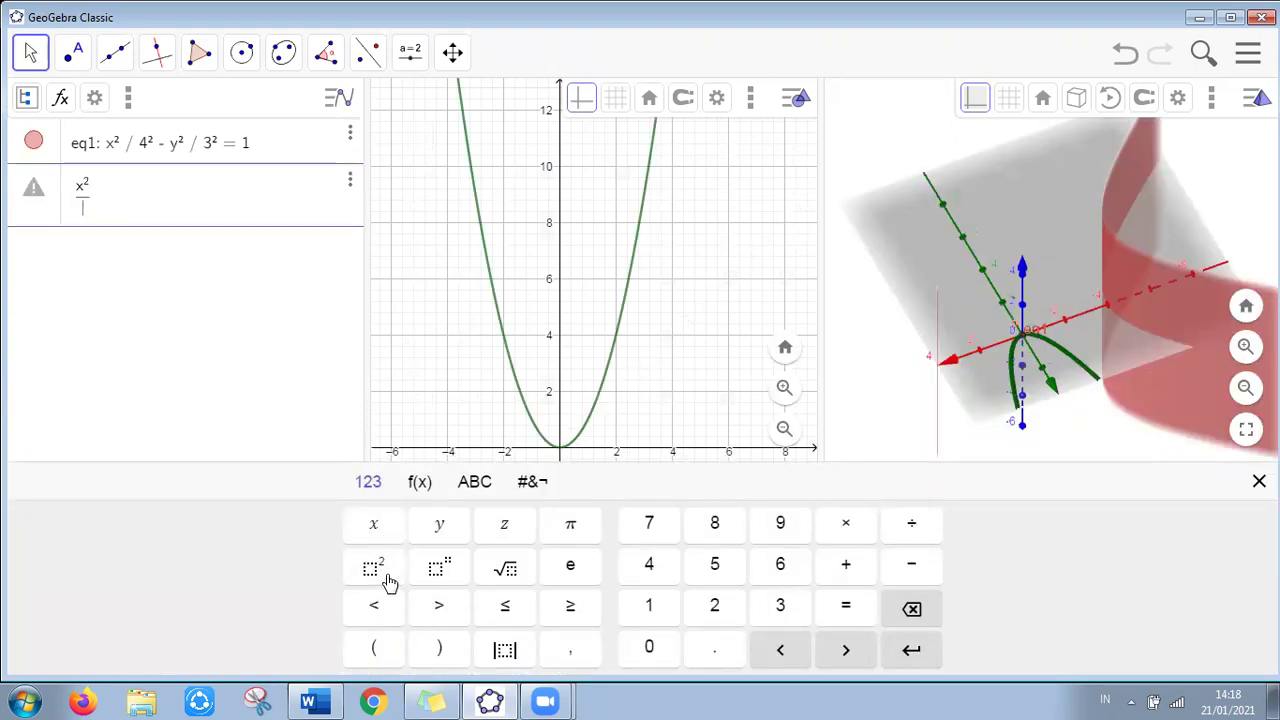
type("4")
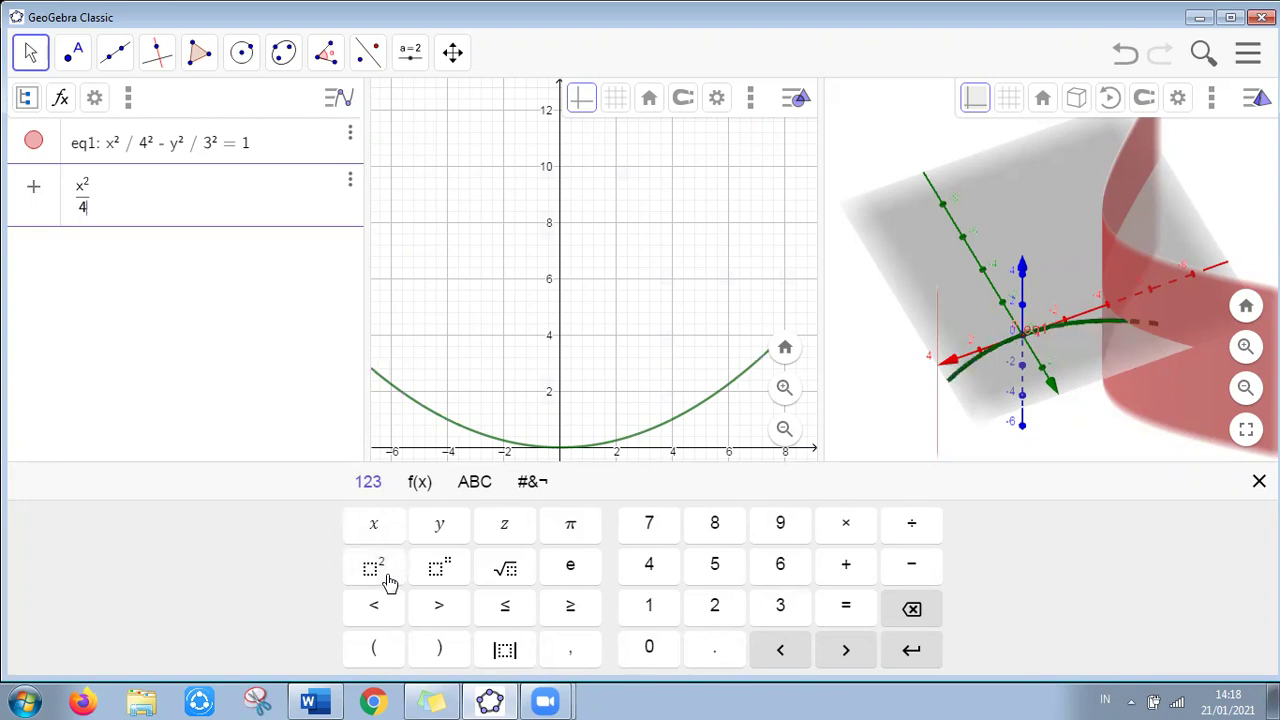
left_click(388, 580)
type("-y")
left_click(388, 580)
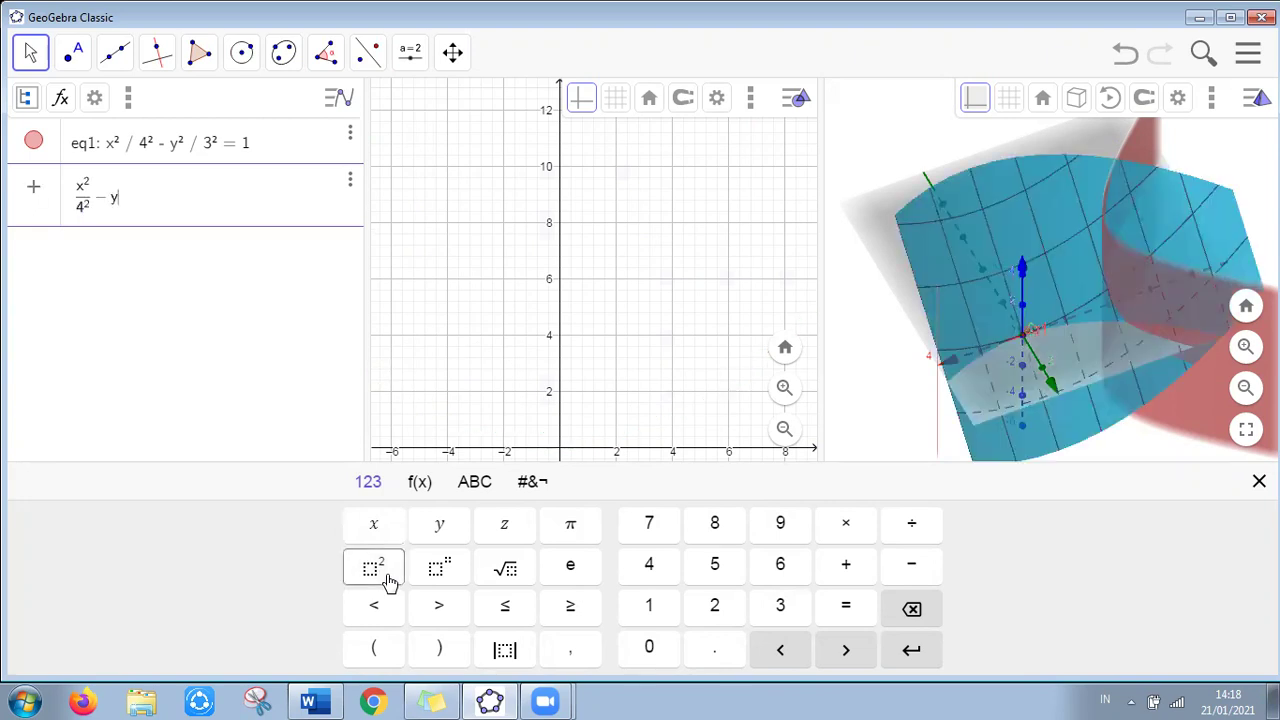
type("/")
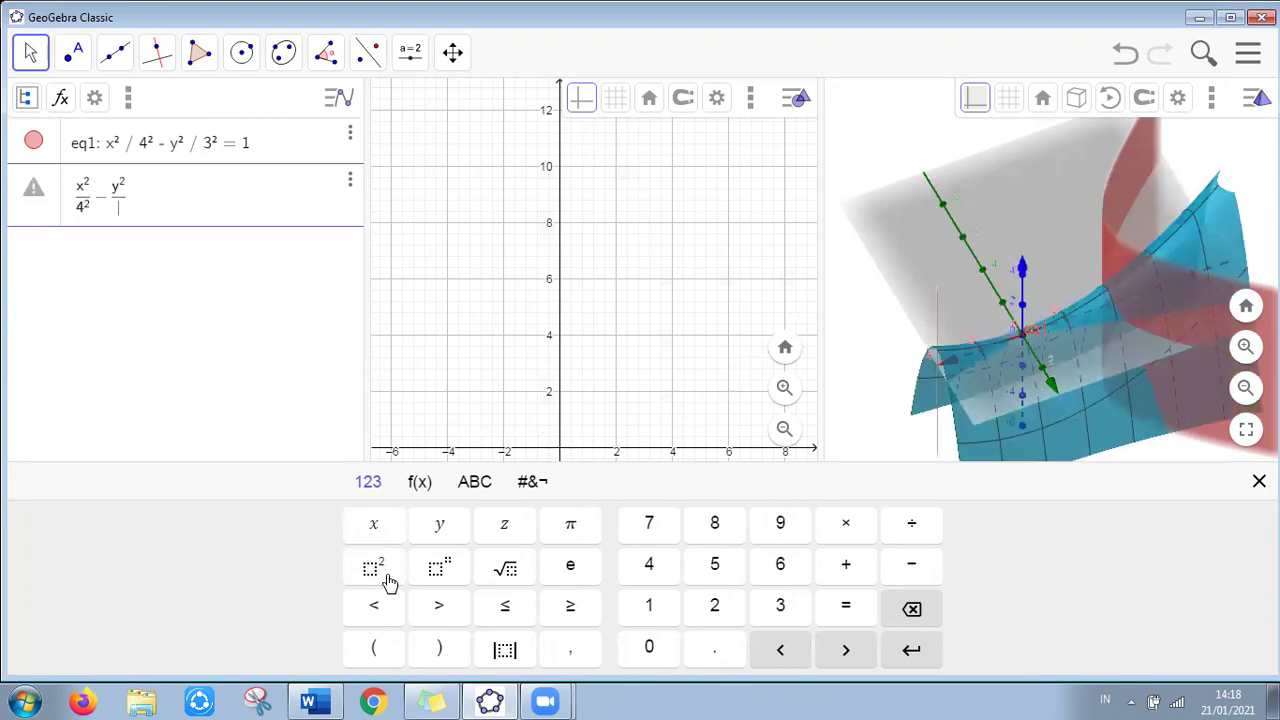
type("3")
left_click(368, 577)
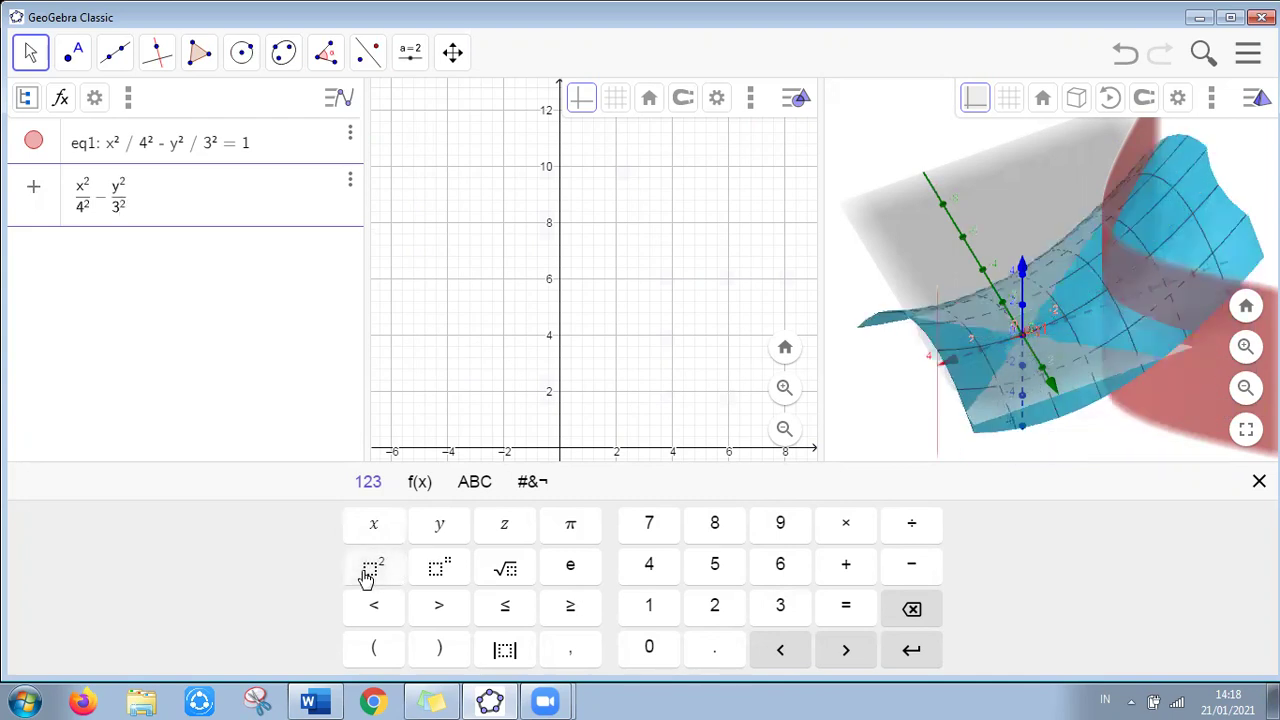
type("=1")
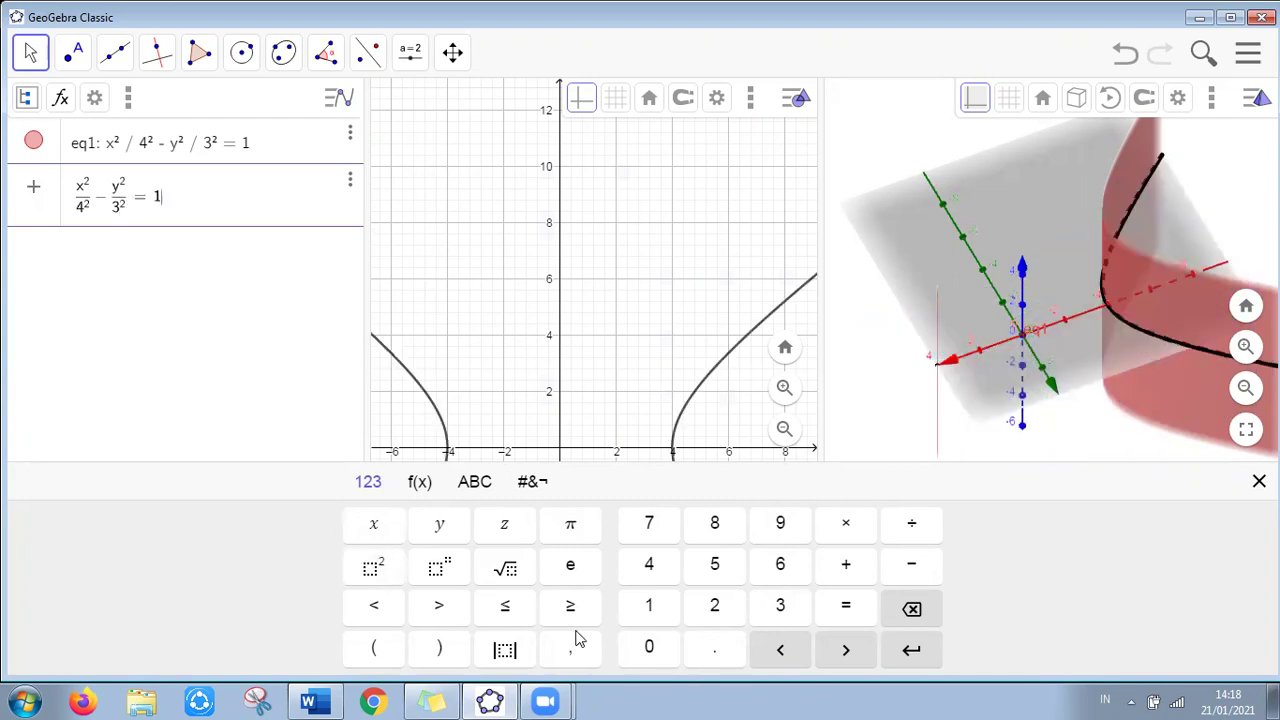
left_click(913, 652)
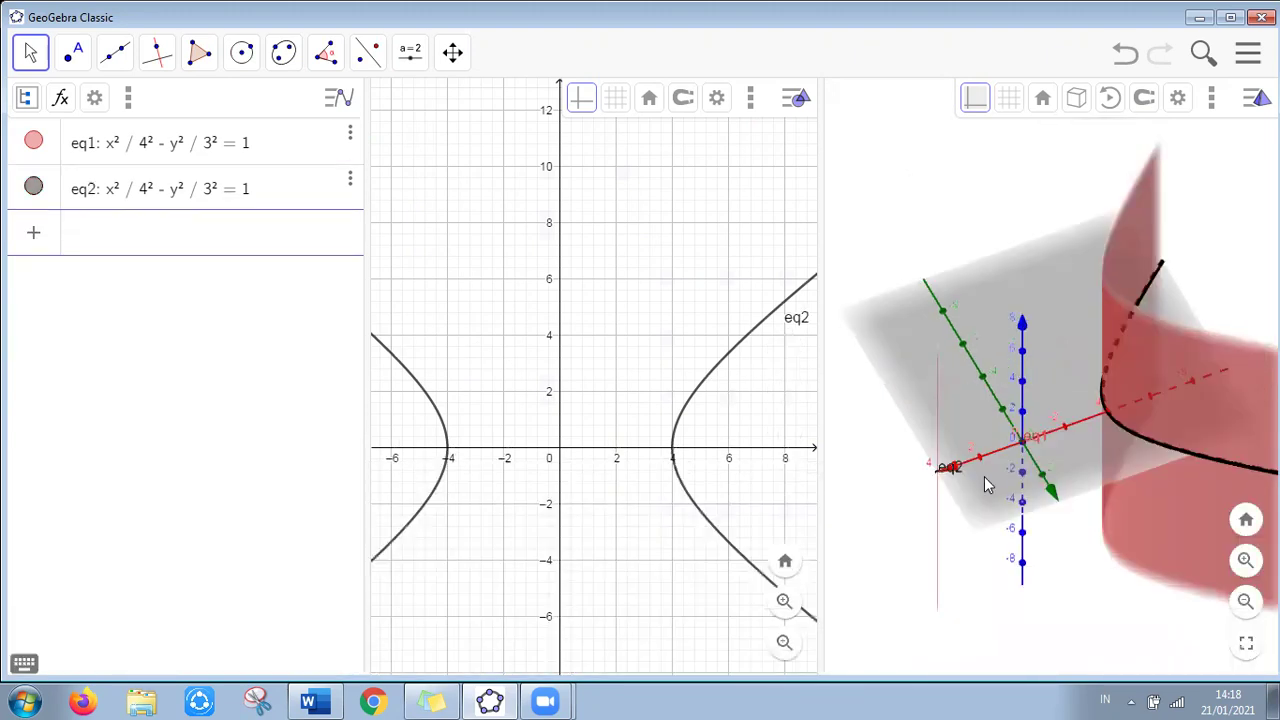
Examine both branches of the hyperbola in the 2D view and compare the curve with the surface from several angles in 3D
scroll(509, 443, "down", 2)
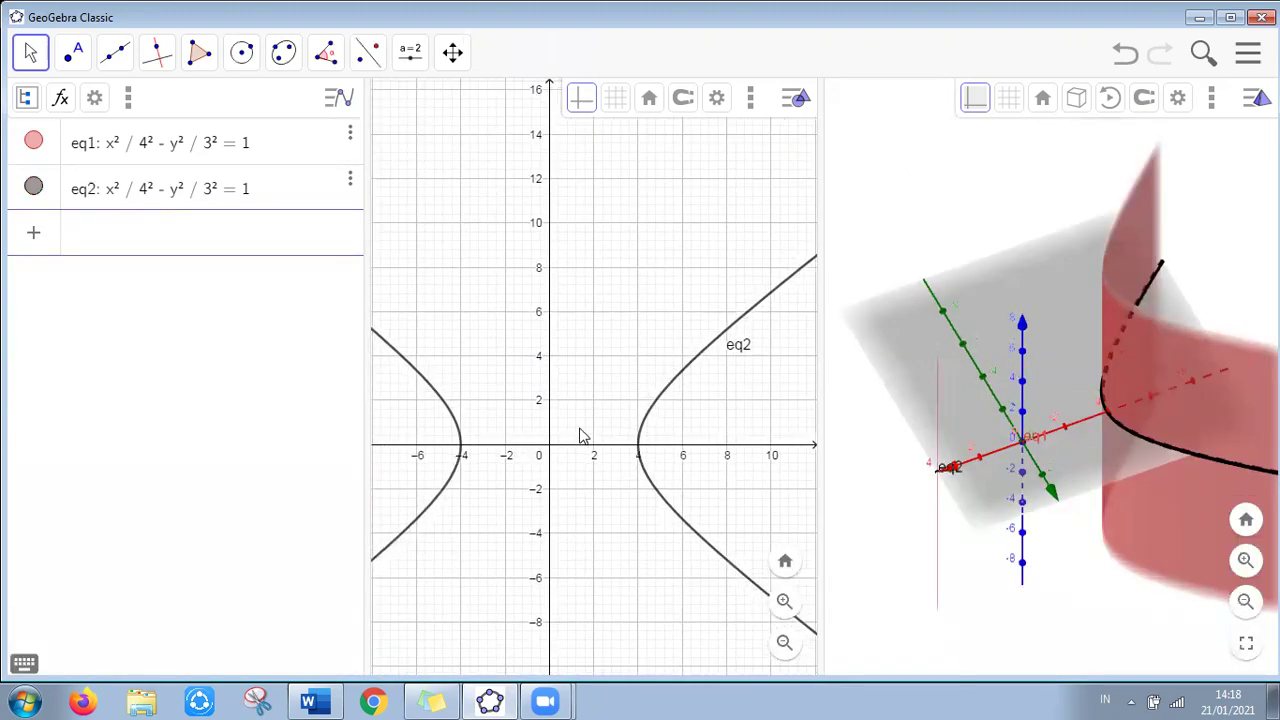
left_click_drag(967, 185, 1034, 357)
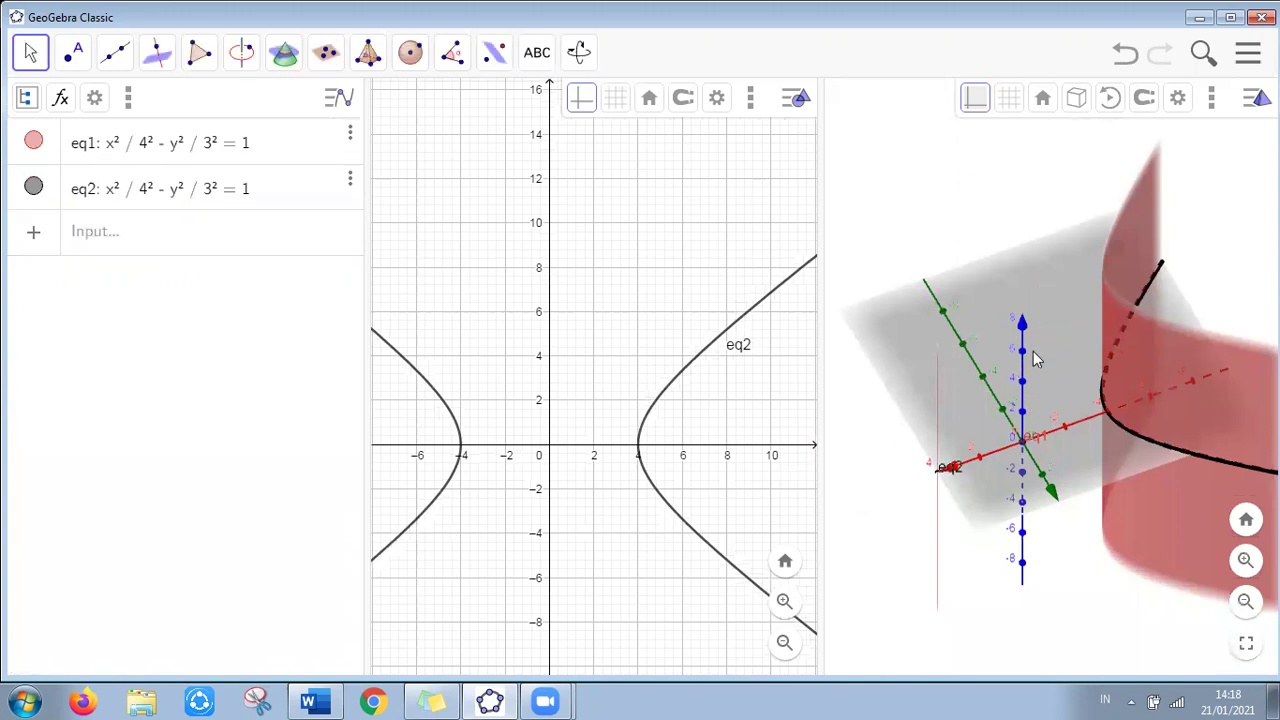
scroll(1025, 367, "down", 3)
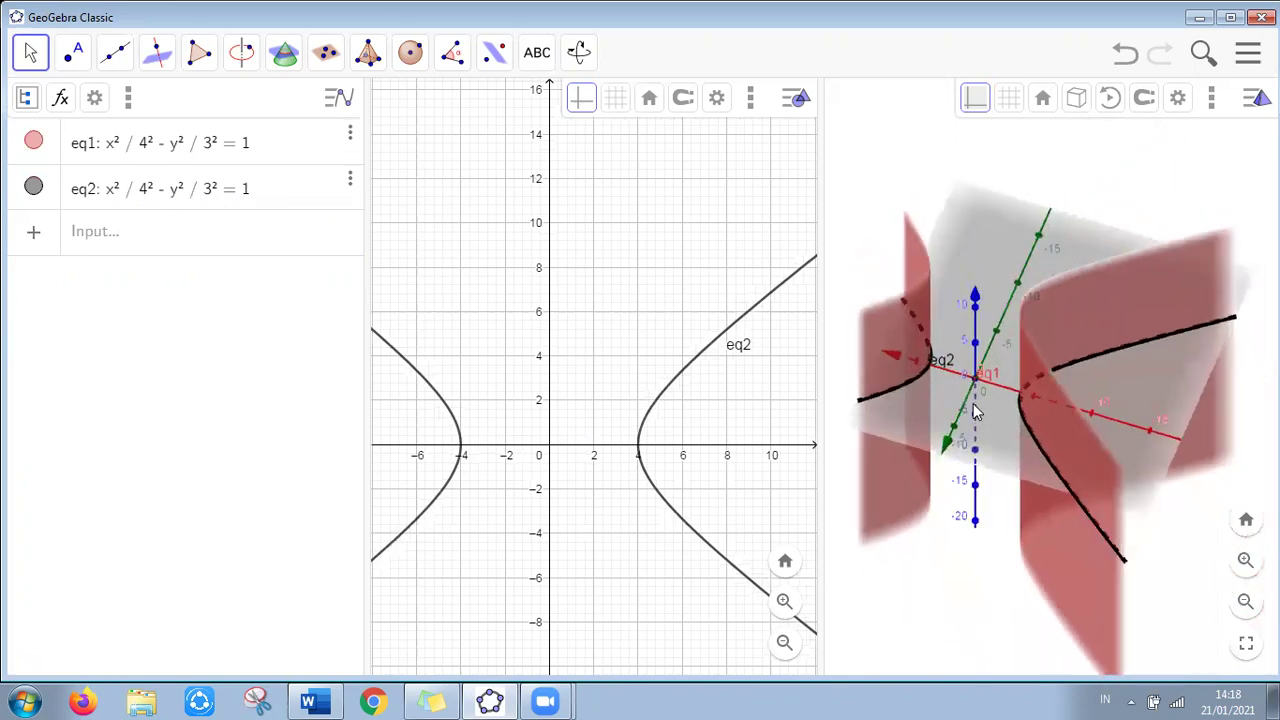
left_click(983, 393)
left_click_drag(985, 362, 994, 394)
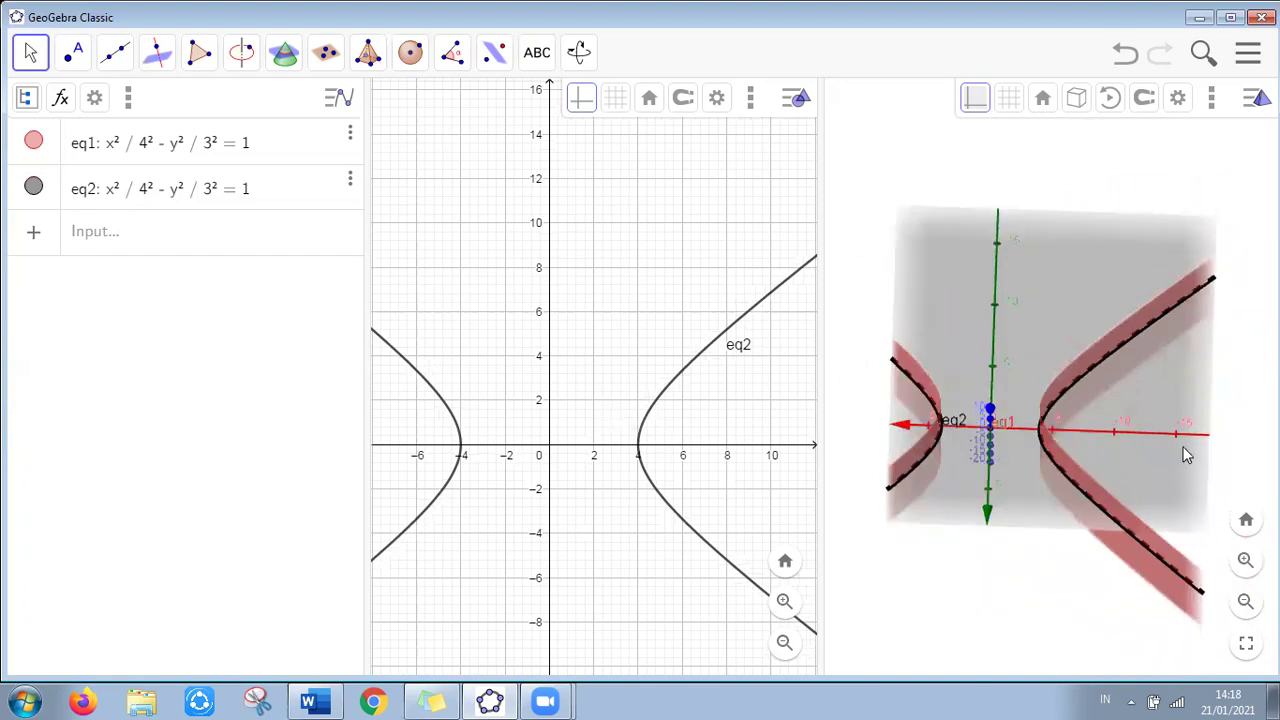
left_click_drag(983, 480, 985, 440)
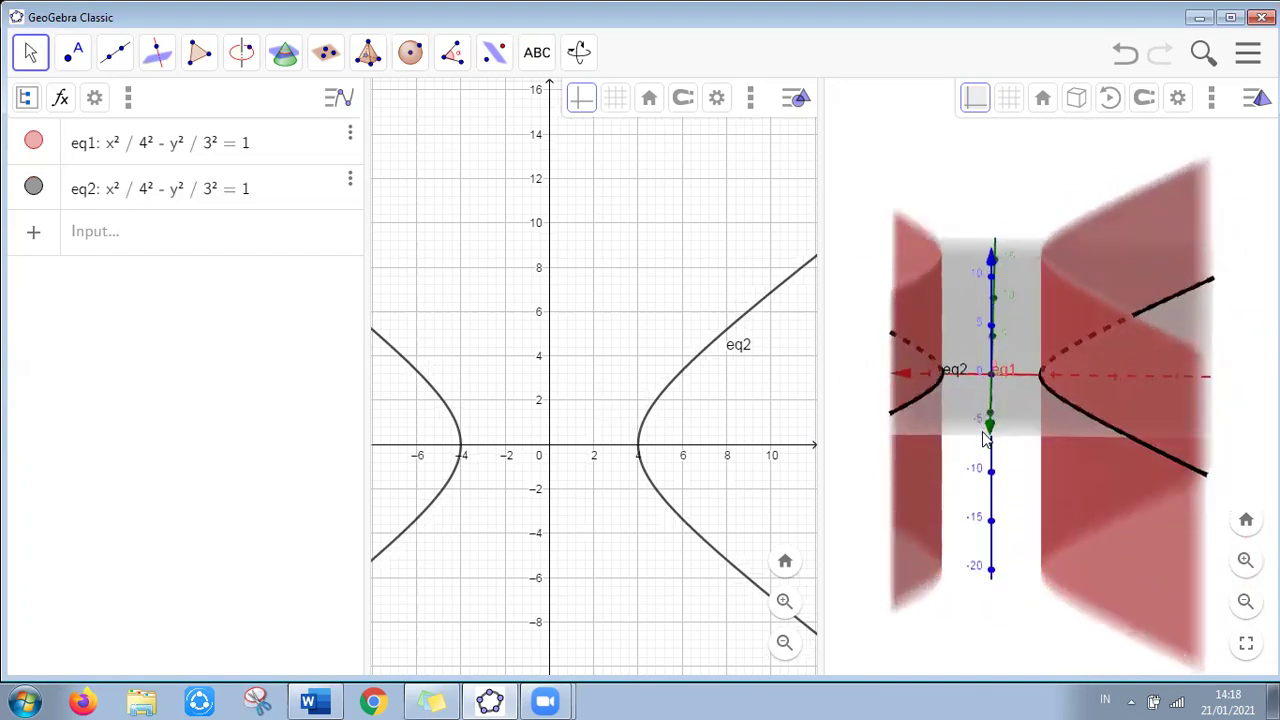
Define one focus of the hyperbola in the 2D view as the point E = (√(4² + 3²), 0)
left_click(547, 345)
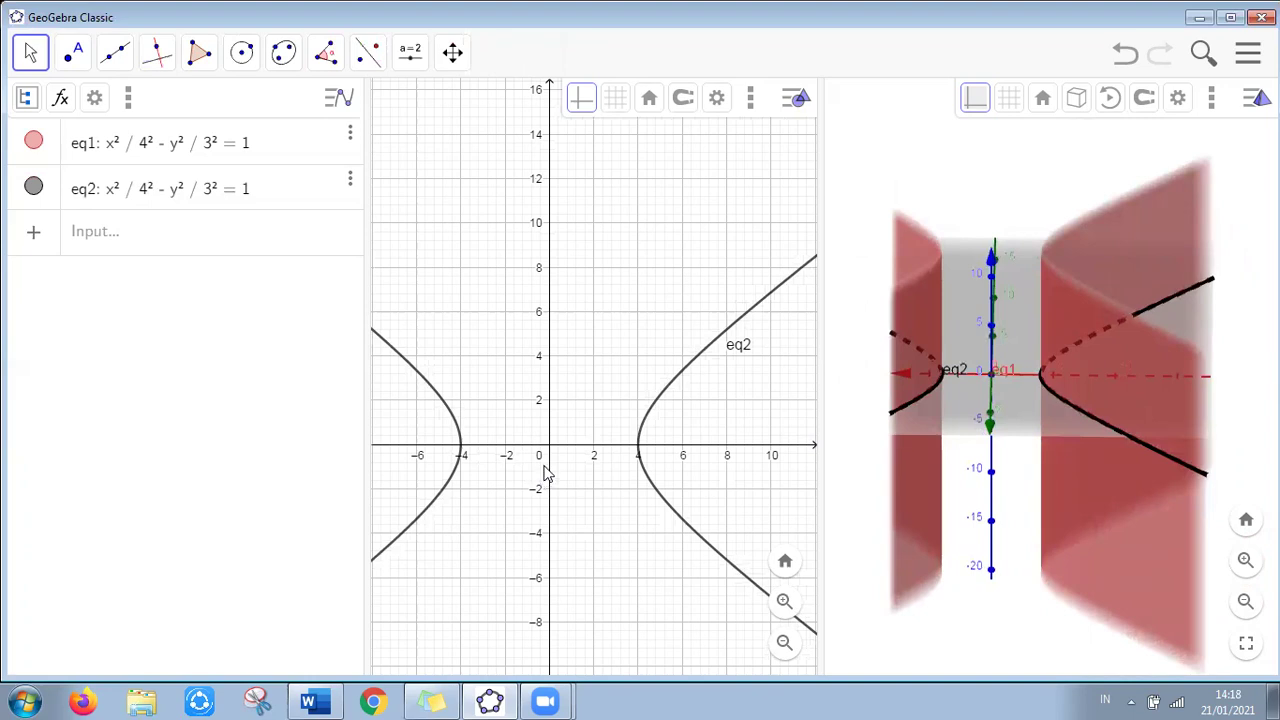
left_click(124, 232)
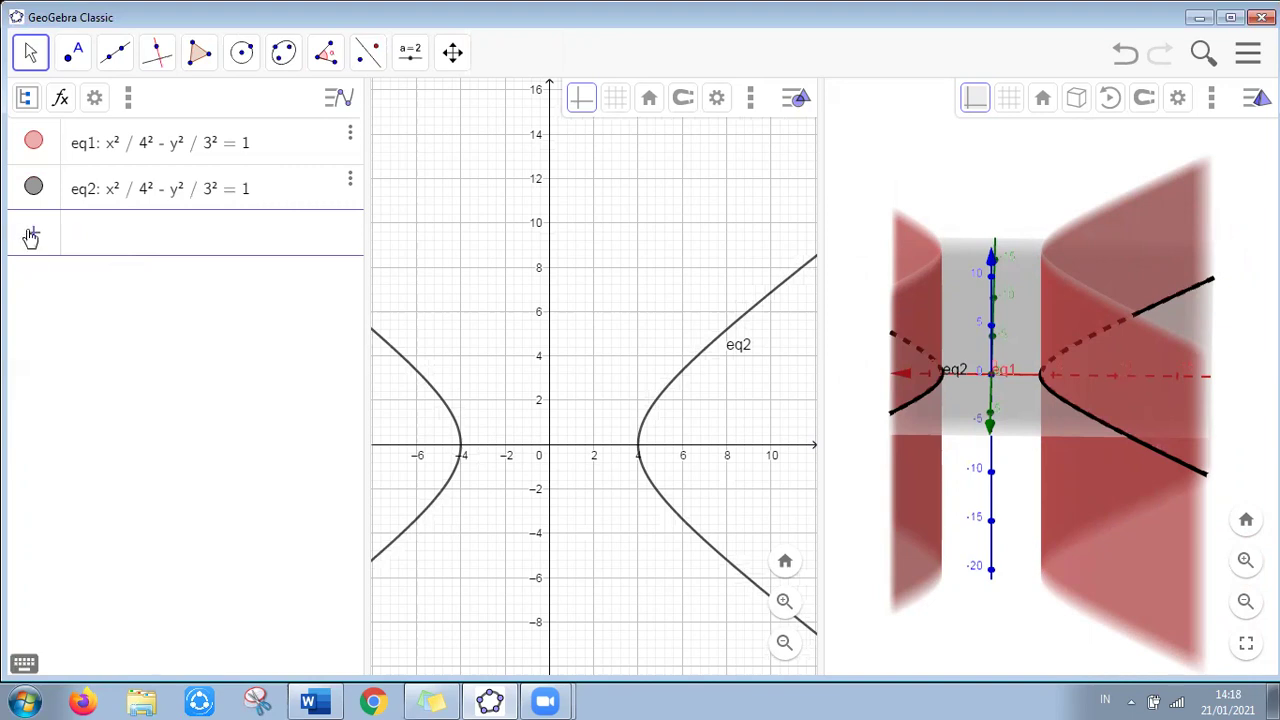
left_click(24, 665)
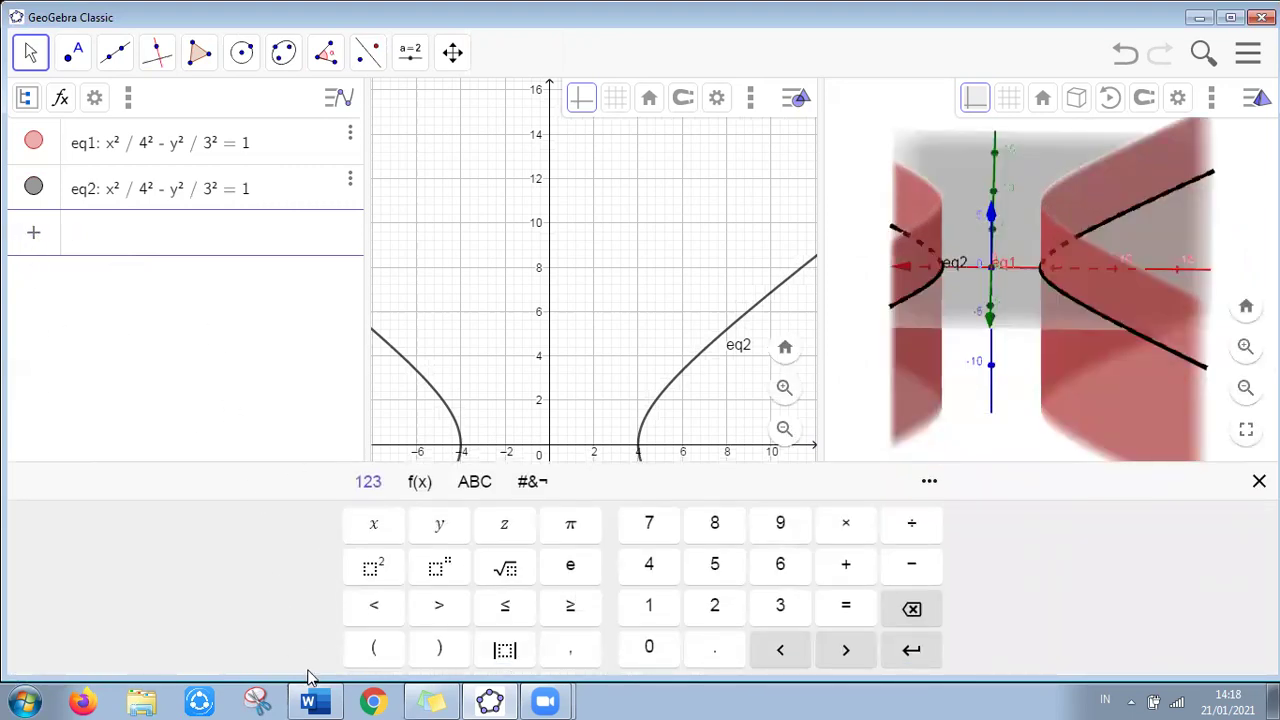
type("E = (")
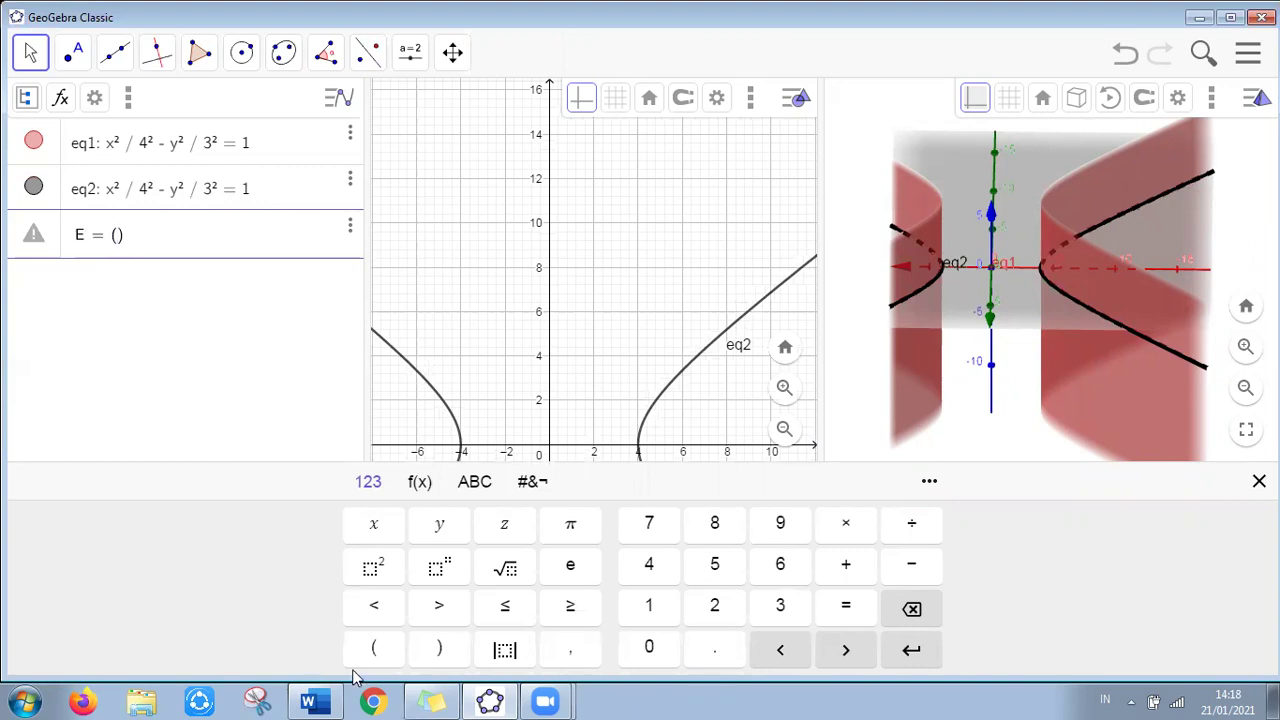
left_click(507, 572)
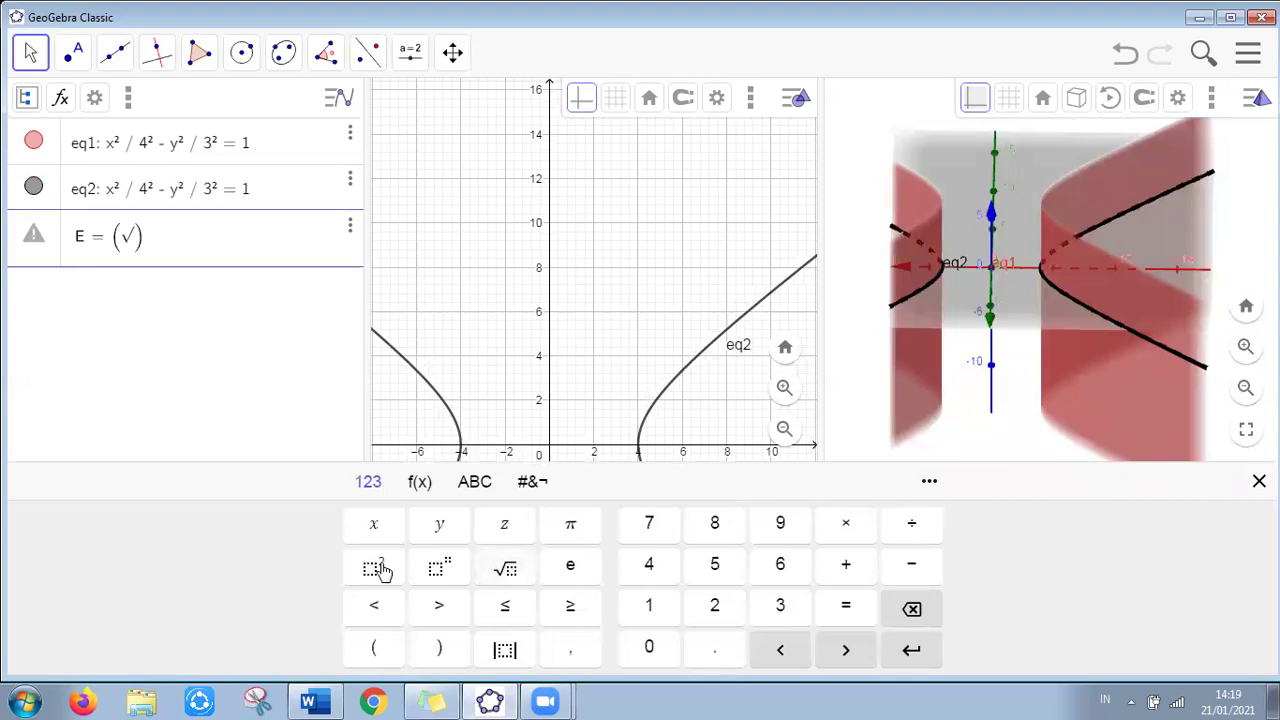
left_click(650, 566)
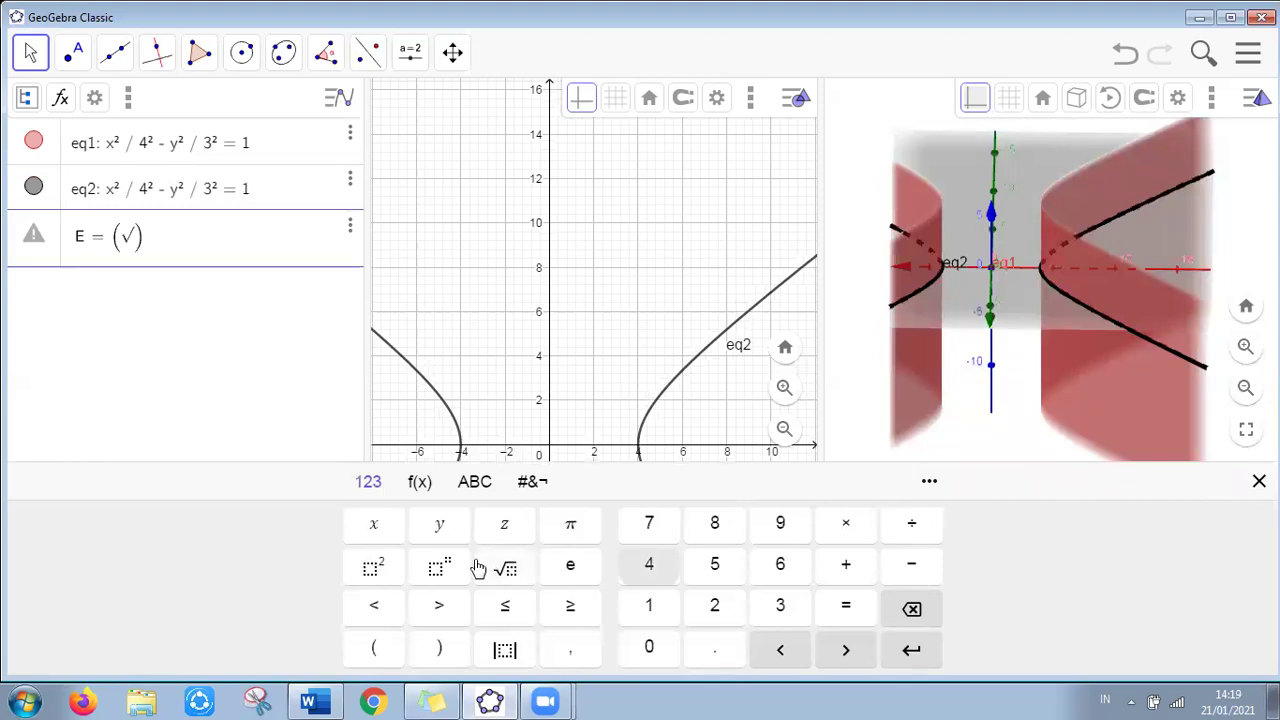
left_click(372, 565)
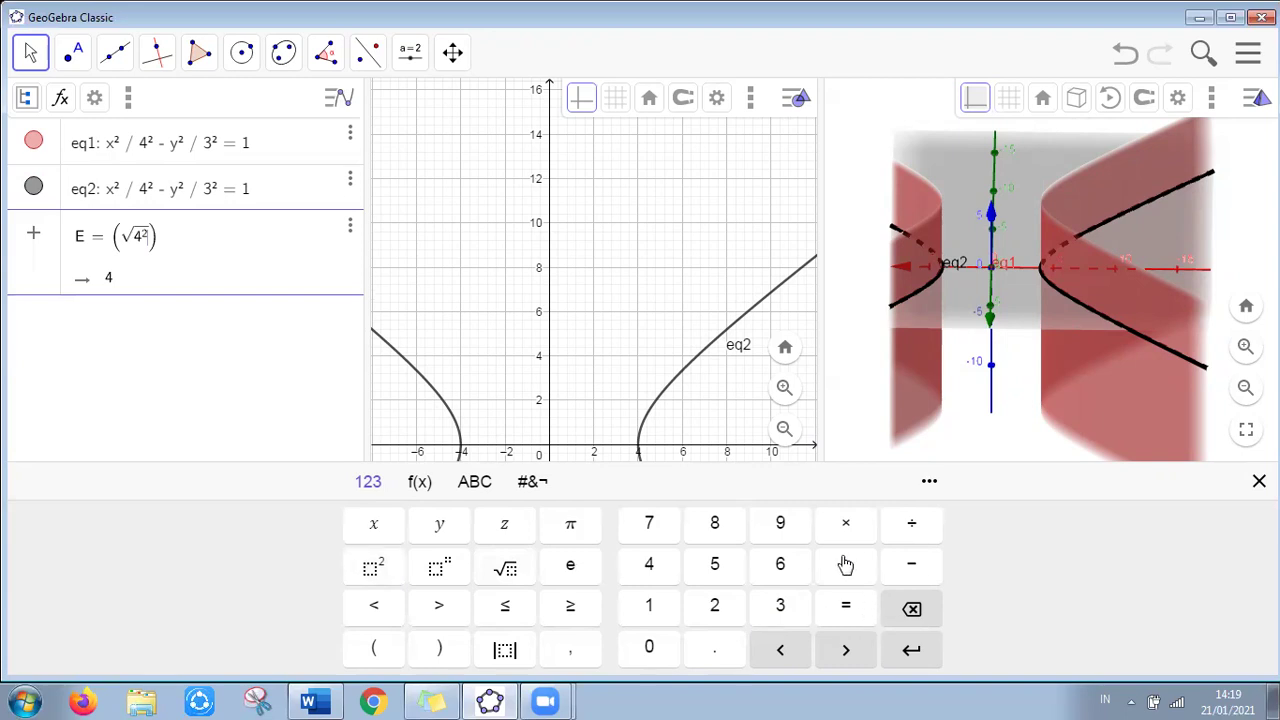
left_click(778, 605)
left_click(372, 566)
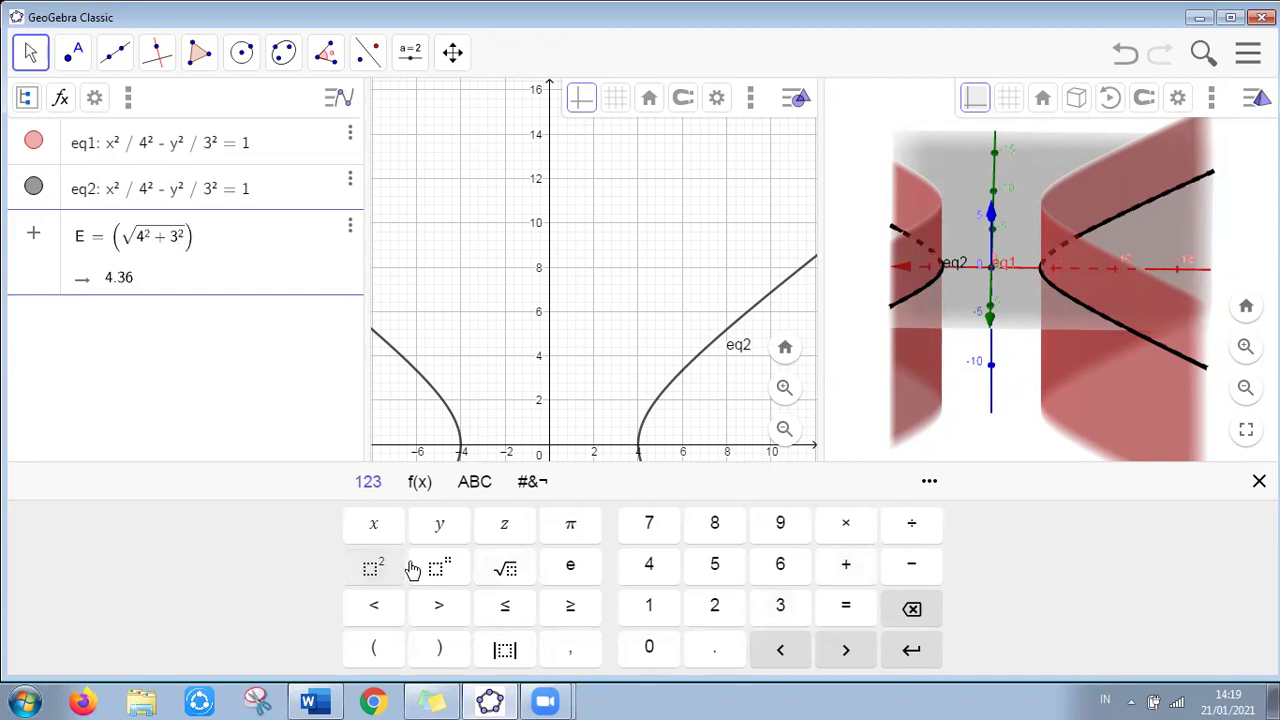
type(",0")
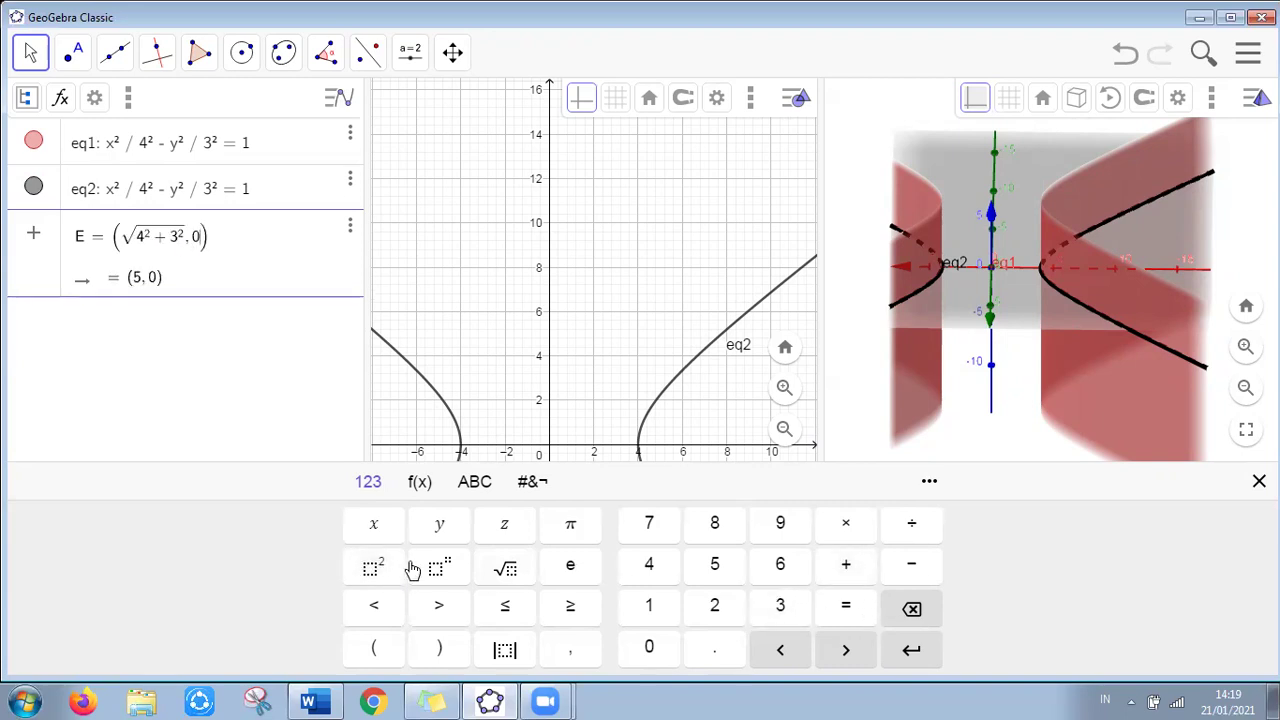
left_click(911, 650)
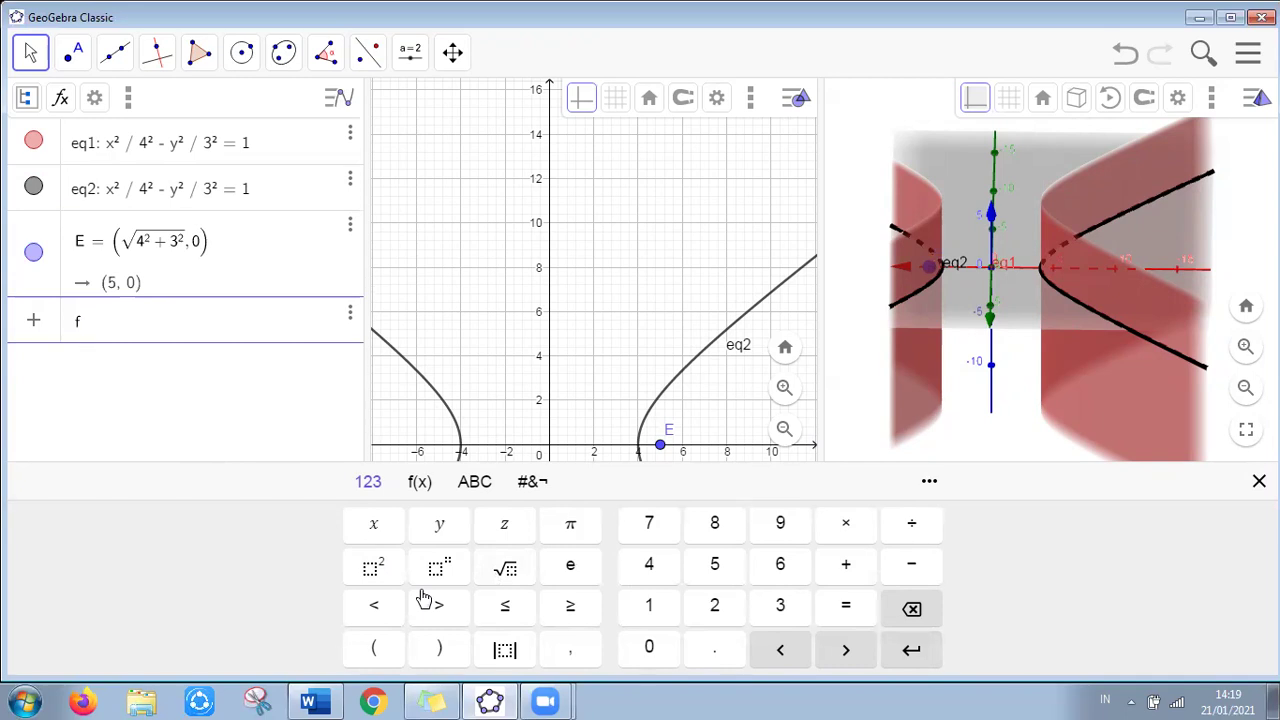
Define the hyperbola's second focus as the point F = (−√(4² + 3²), 0)
type("F = (")
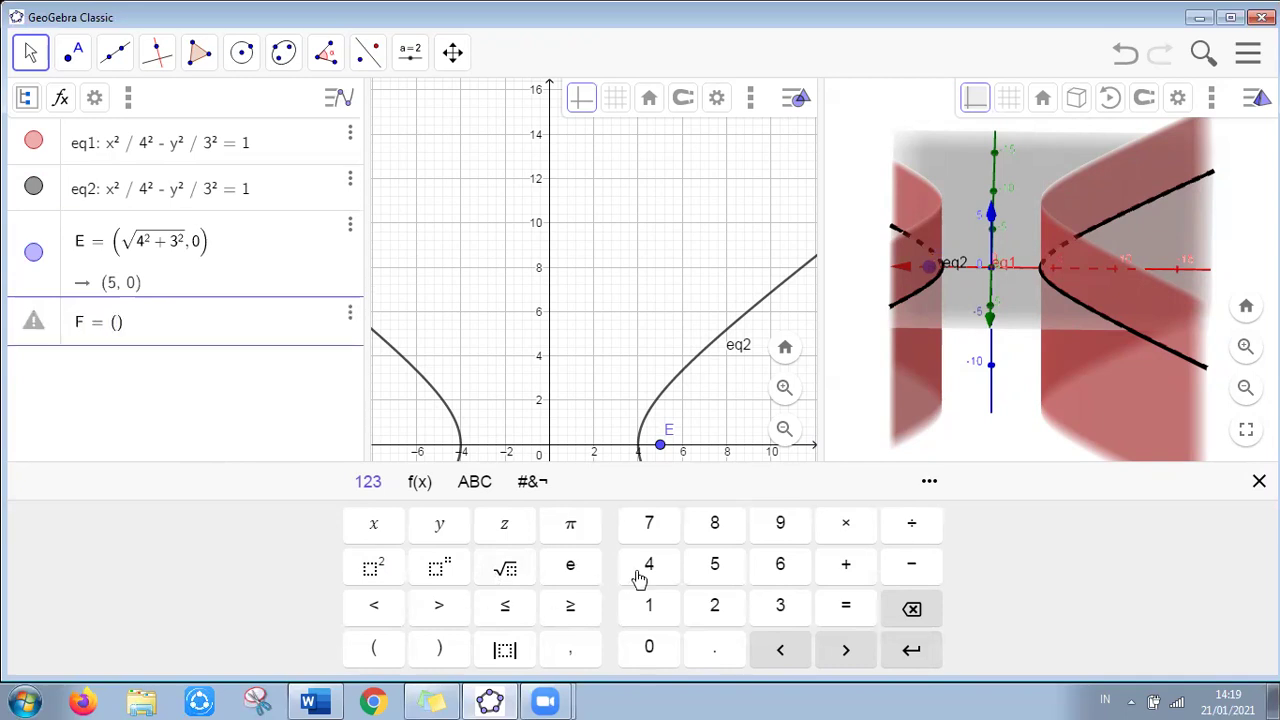
left_click(905, 568)
left_click(506, 568)
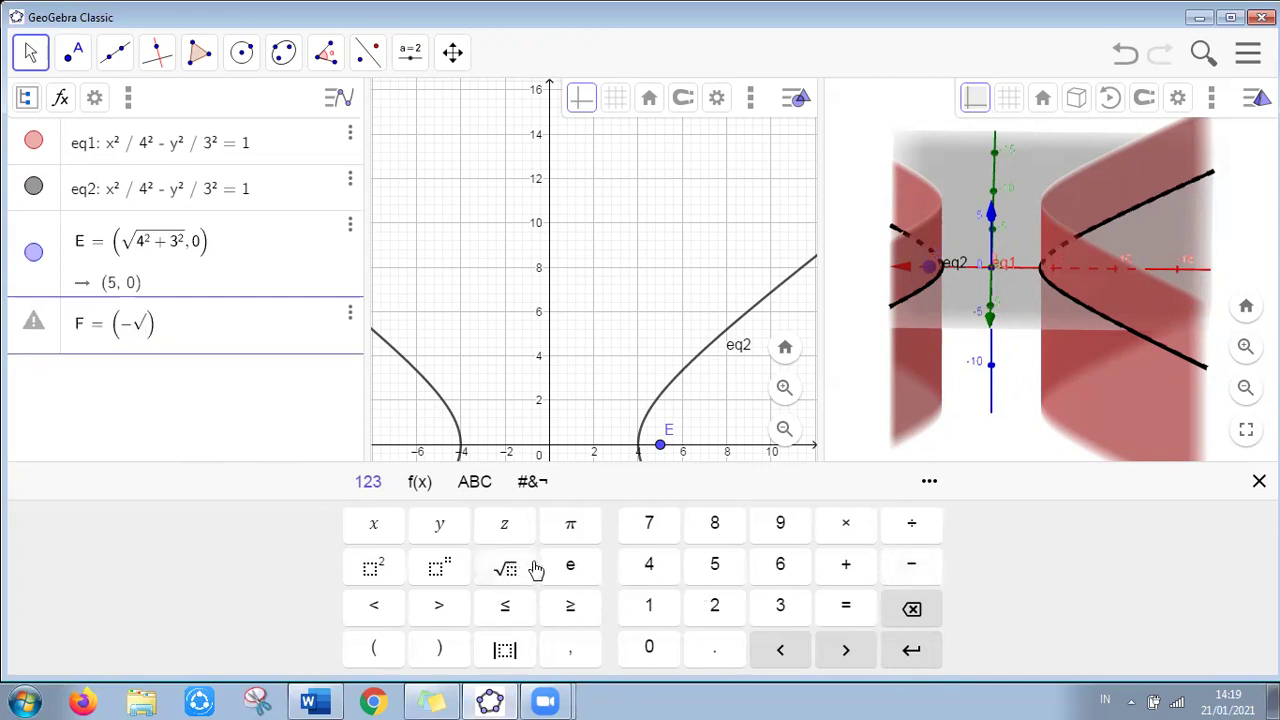
left_click(650, 568)
left_click(370, 568)
left_click(846, 566)
left_click(780, 605)
left_click(371, 568)
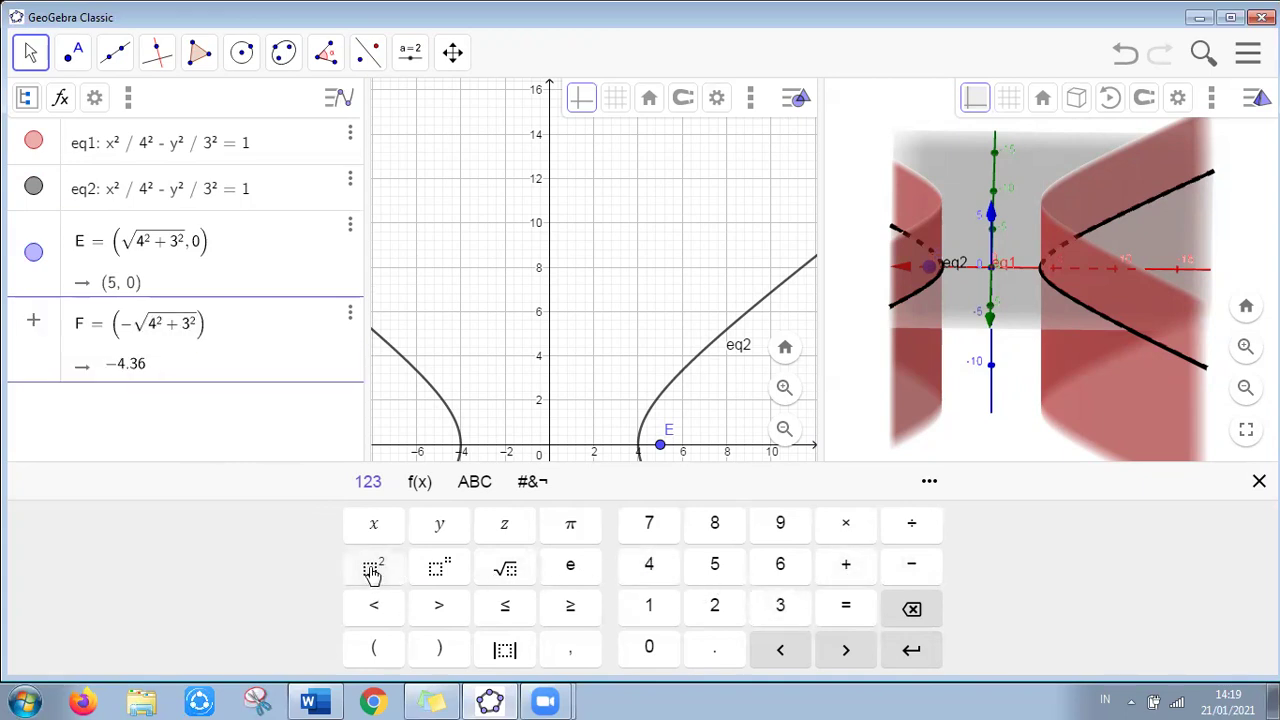
type(",0")
left_click(912, 652)
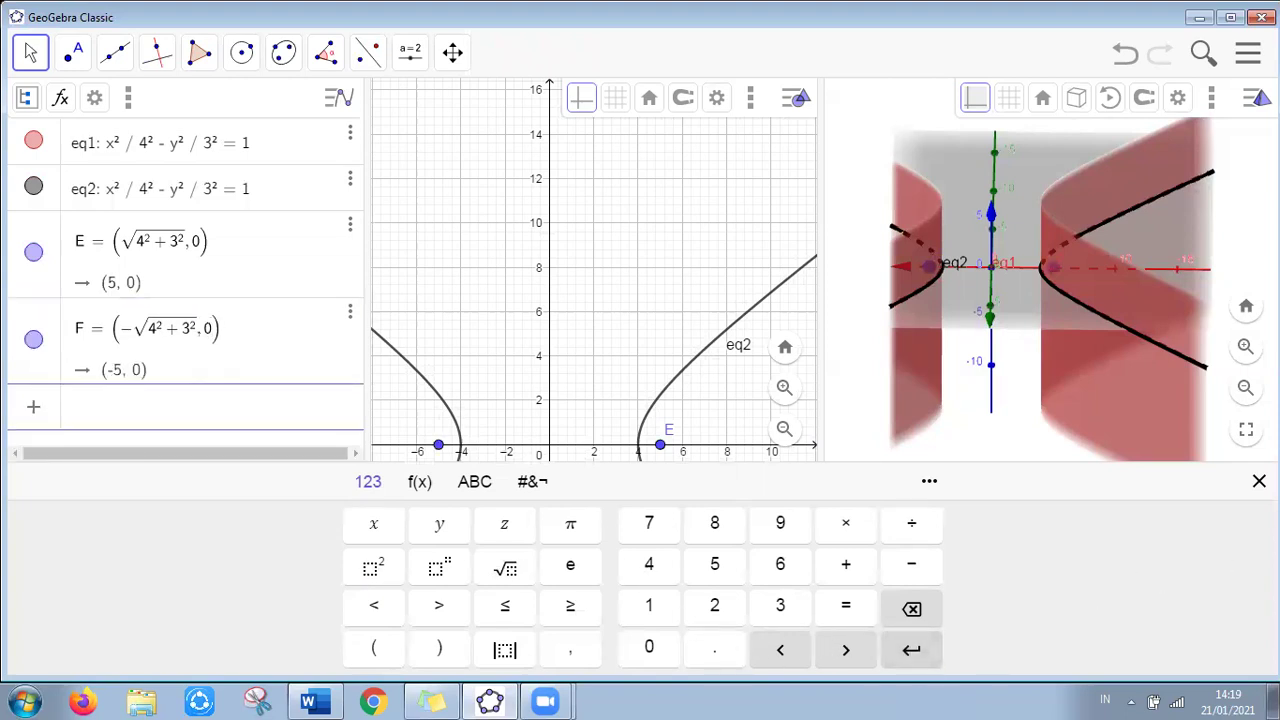
left_click(1259, 481)
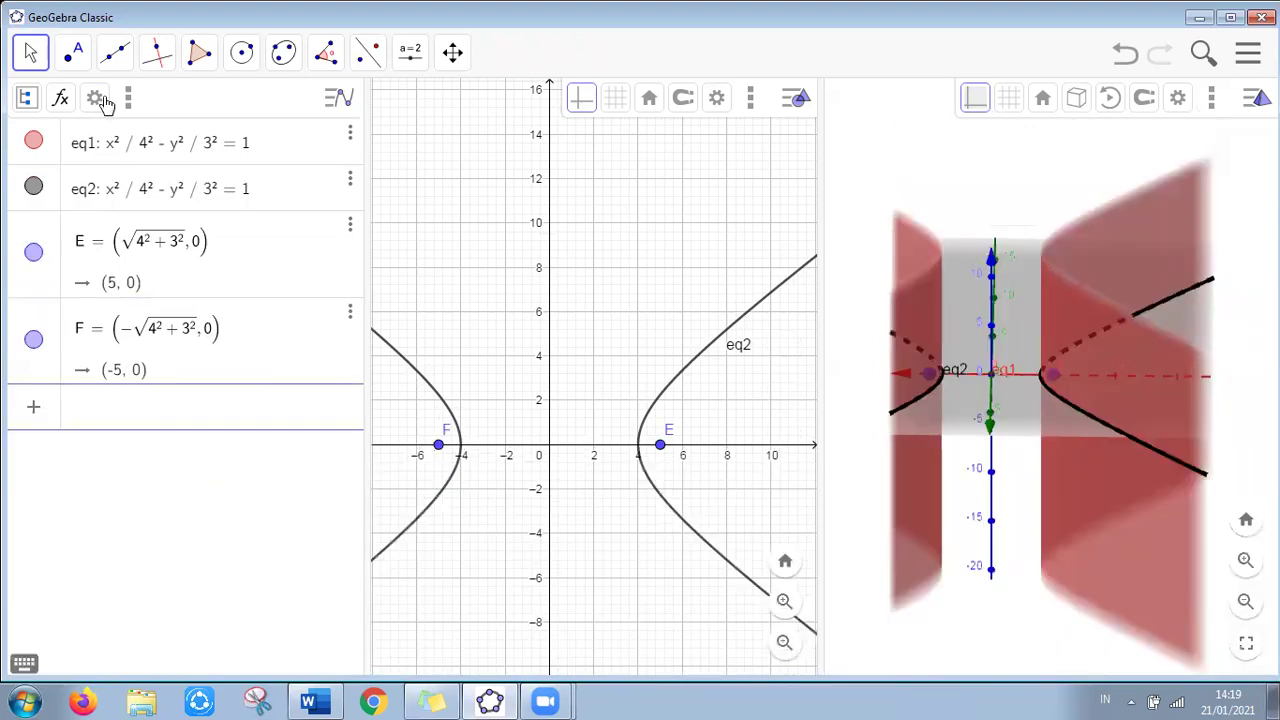
Place a point A on the upper half of the hyperbola's right branch in the 2D view, at about (6.27, 3.62)
left_click(42, 51)
left_click_drag(505, 354, 510, 250)
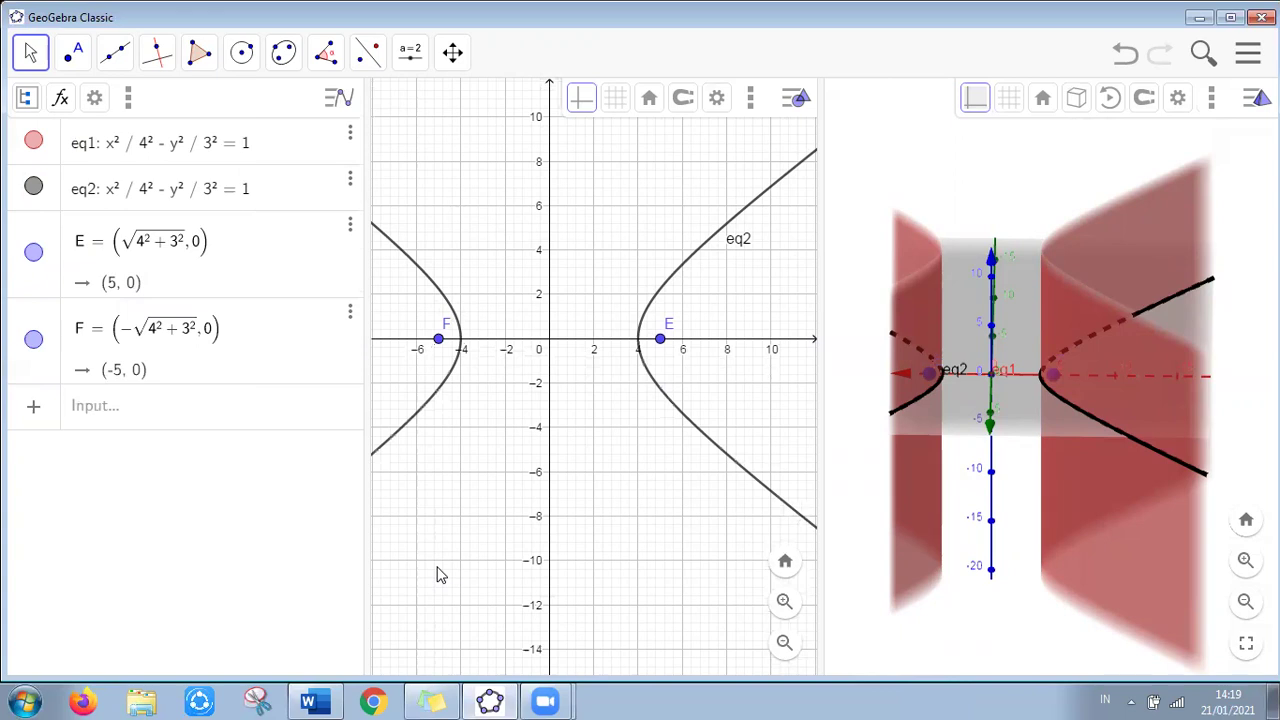
left_click(72, 53)
left_click(105, 108)
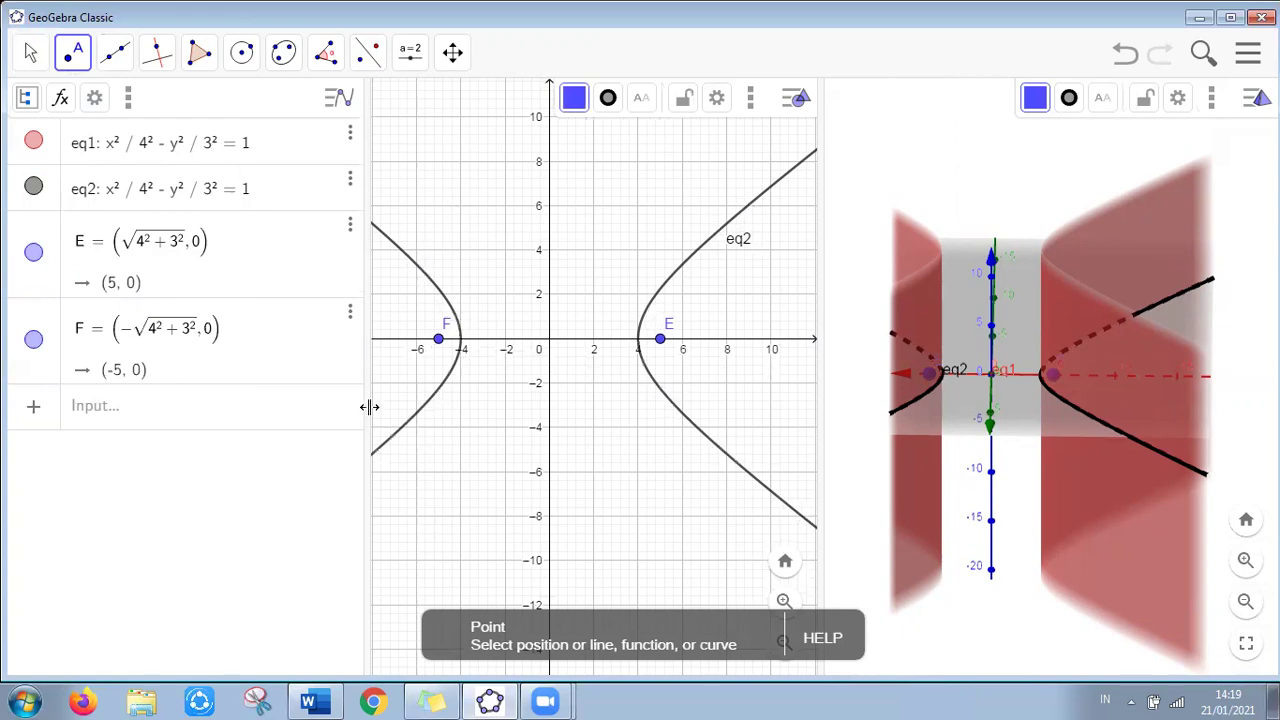
left_click(689, 262)
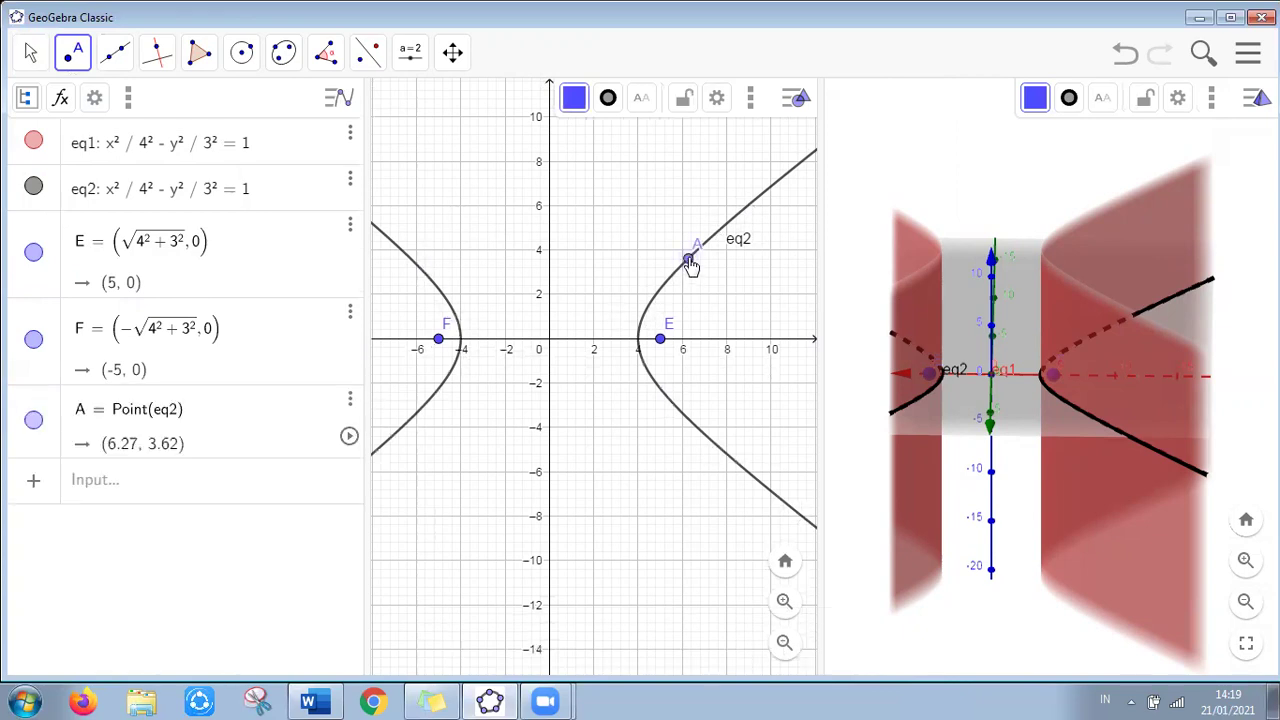
Draw segments joining point A to each focus, first from F to A and then from A to E
left_click(114, 55)
left_click(155, 158)
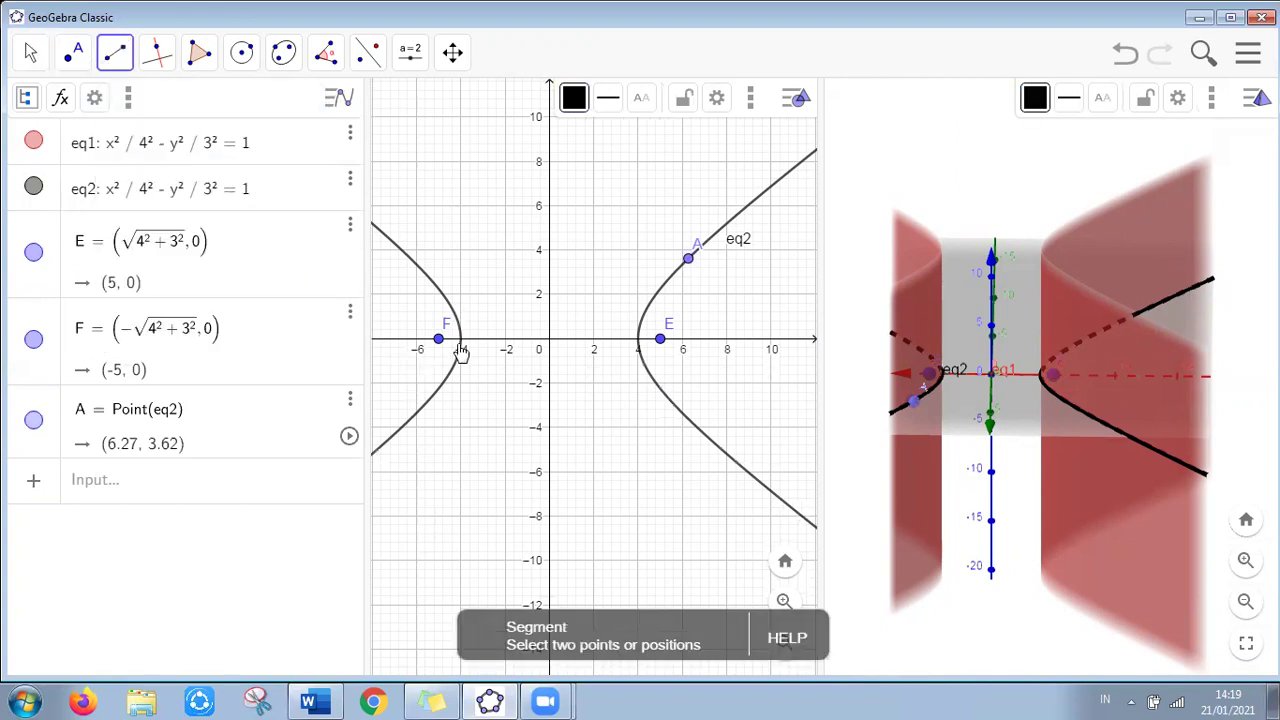
left_click(438, 339)
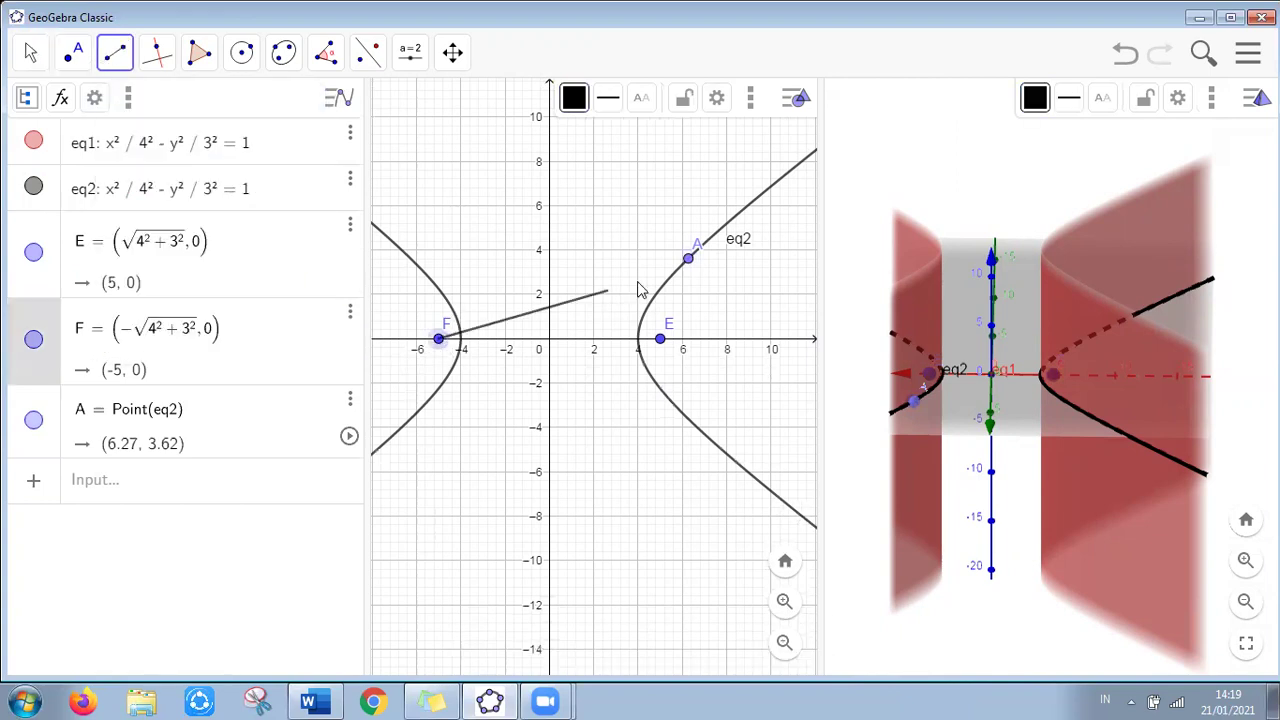
left_click(688, 259)
left_click(688, 259)
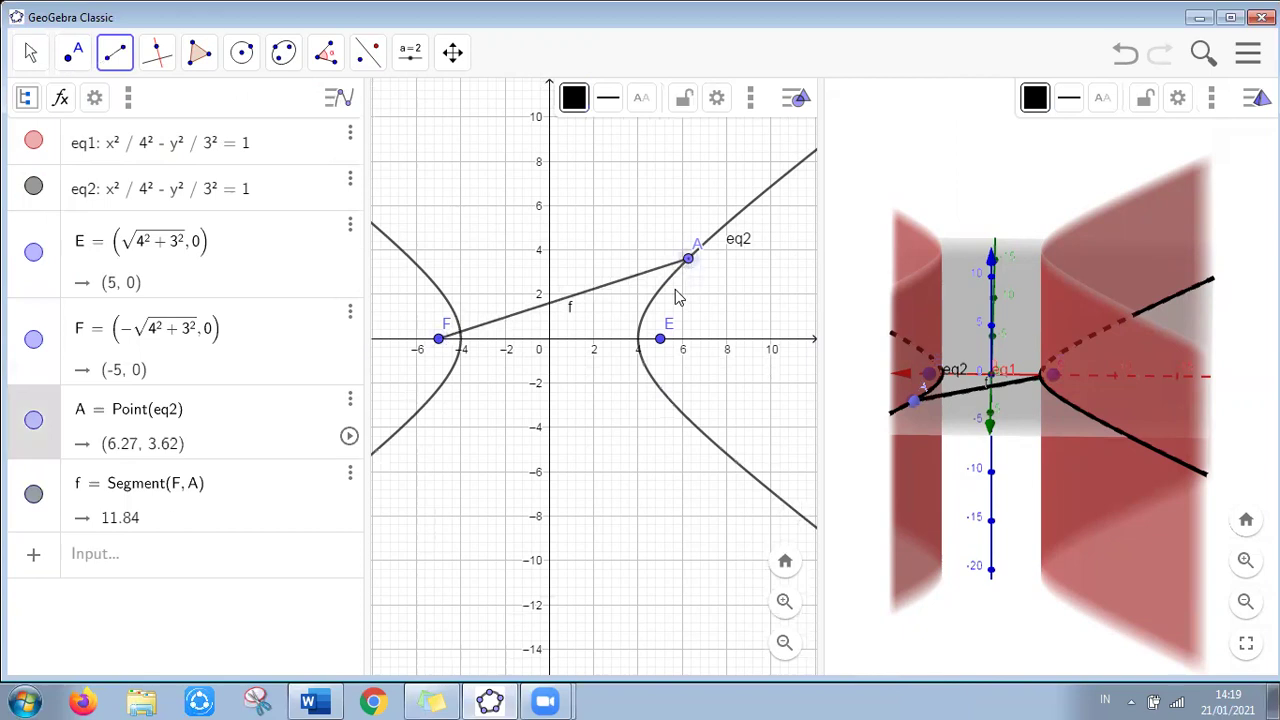
left_click(660, 340)
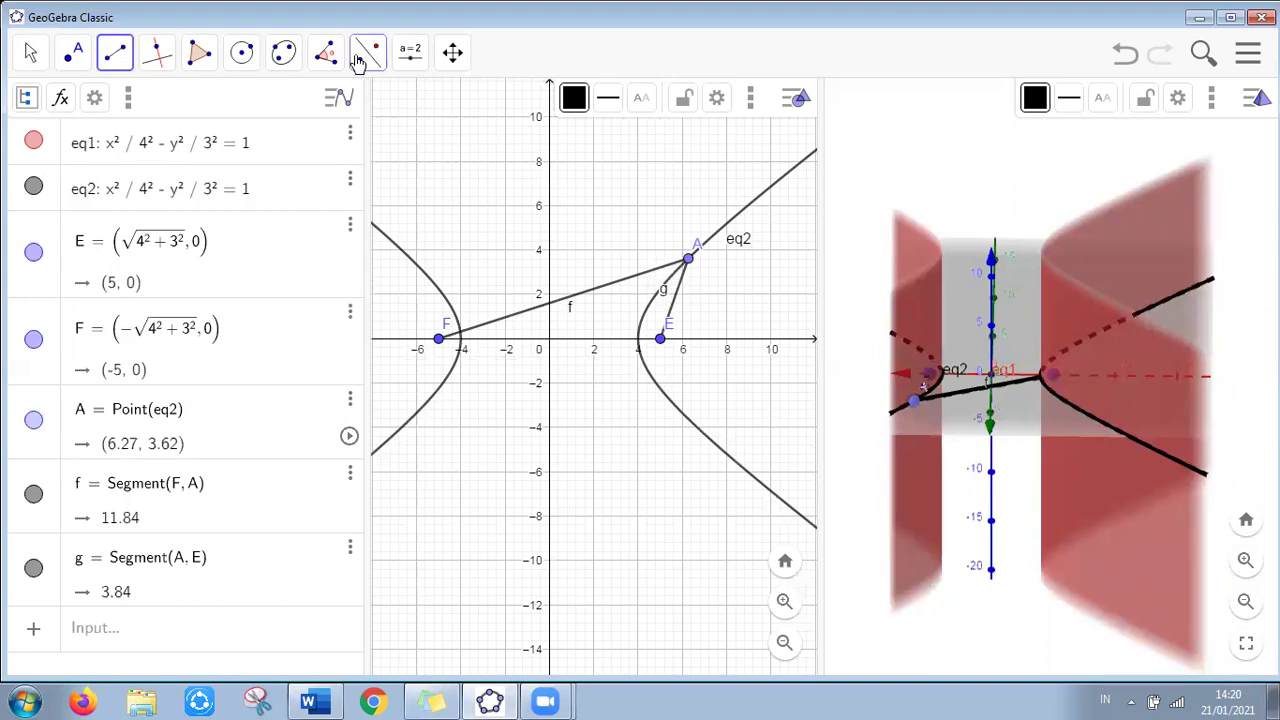
Measure the angle at A between the two foci by applying the Angle tool to points F, A and E
left_click(325, 62)
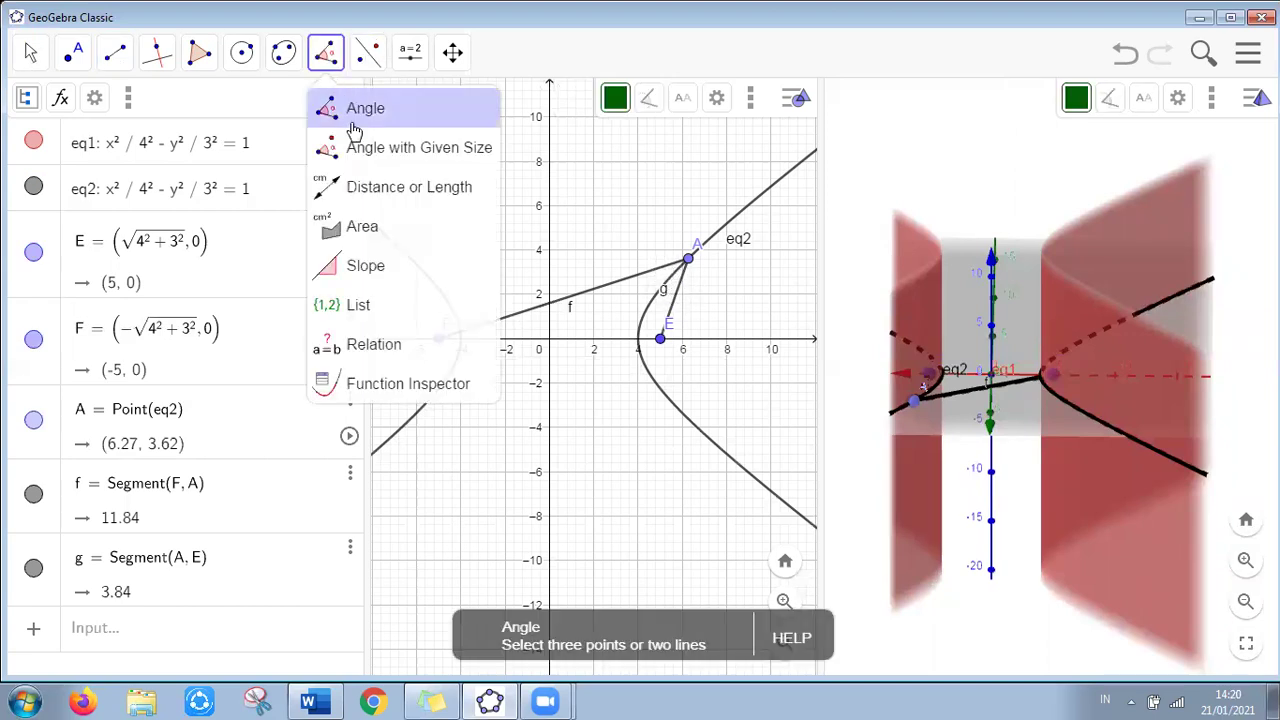
left_click(353, 110)
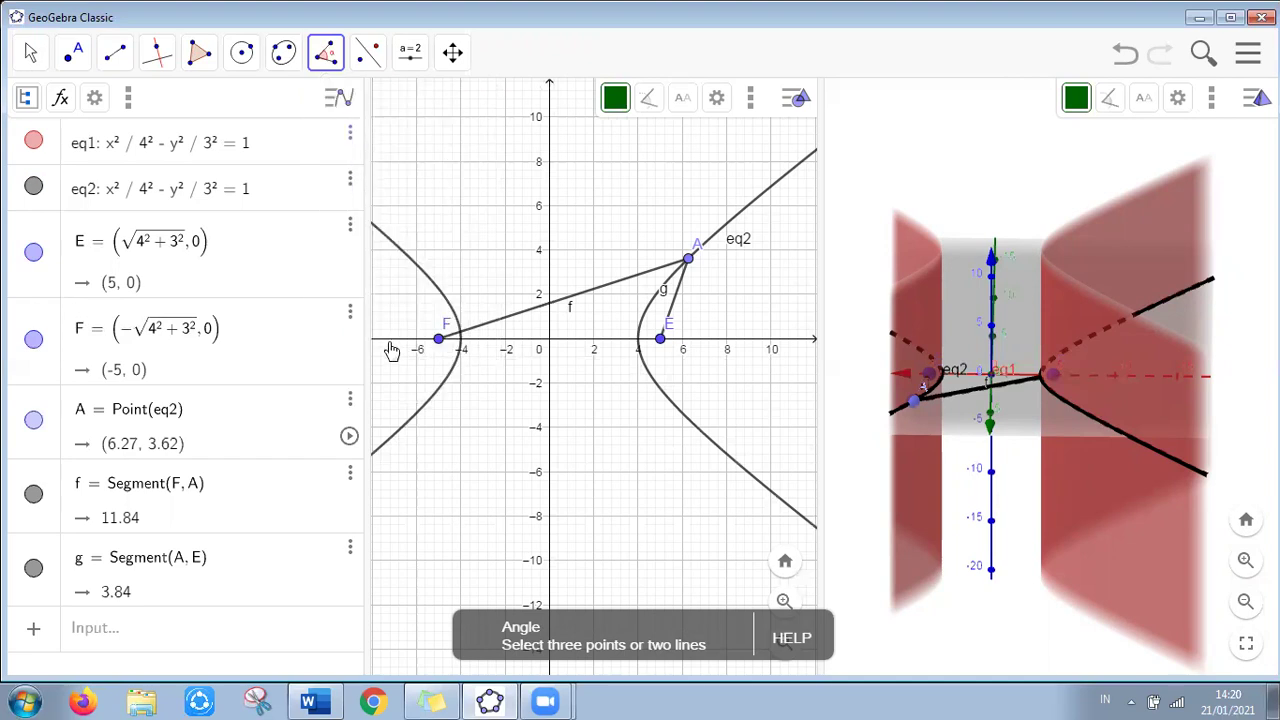
left_click(440, 339)
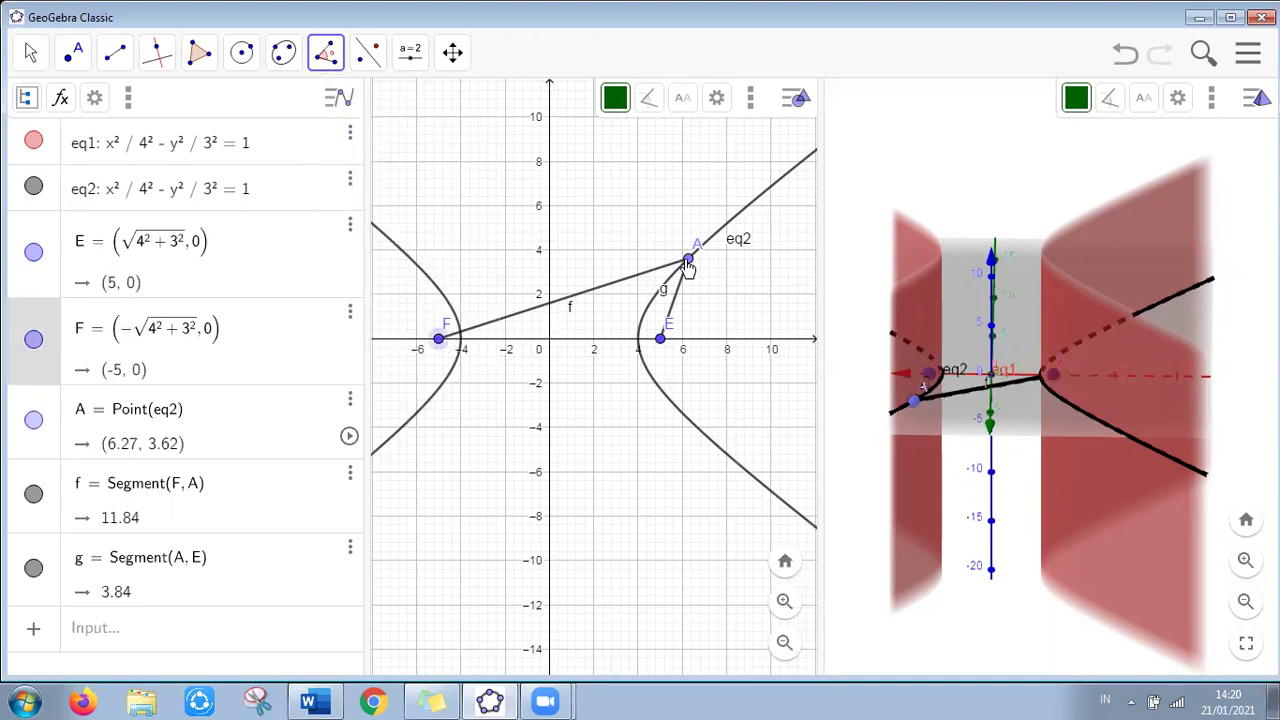
left_click(688, 260)
left_click(660, 340)
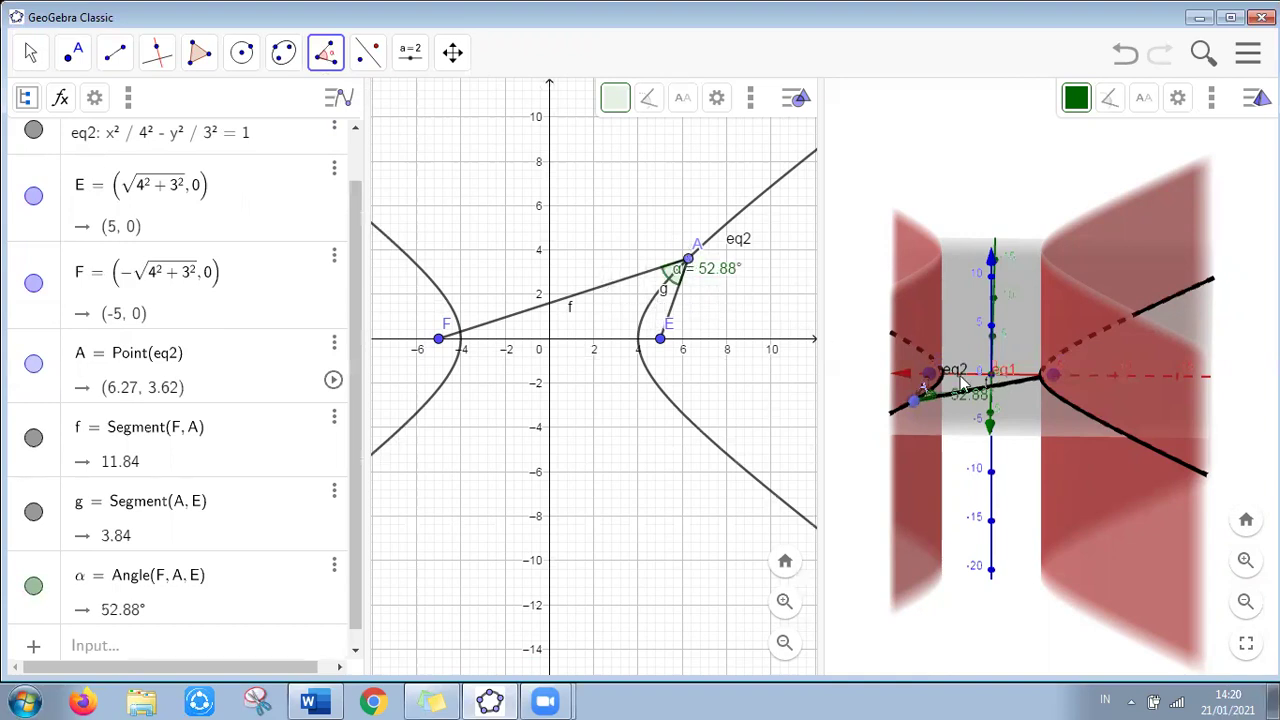
Move point A along the hyperbola's right branch to about (4.91, 2.14) to vary the angle FAE in both views
left_click_drag(975, 193, 982, 235)
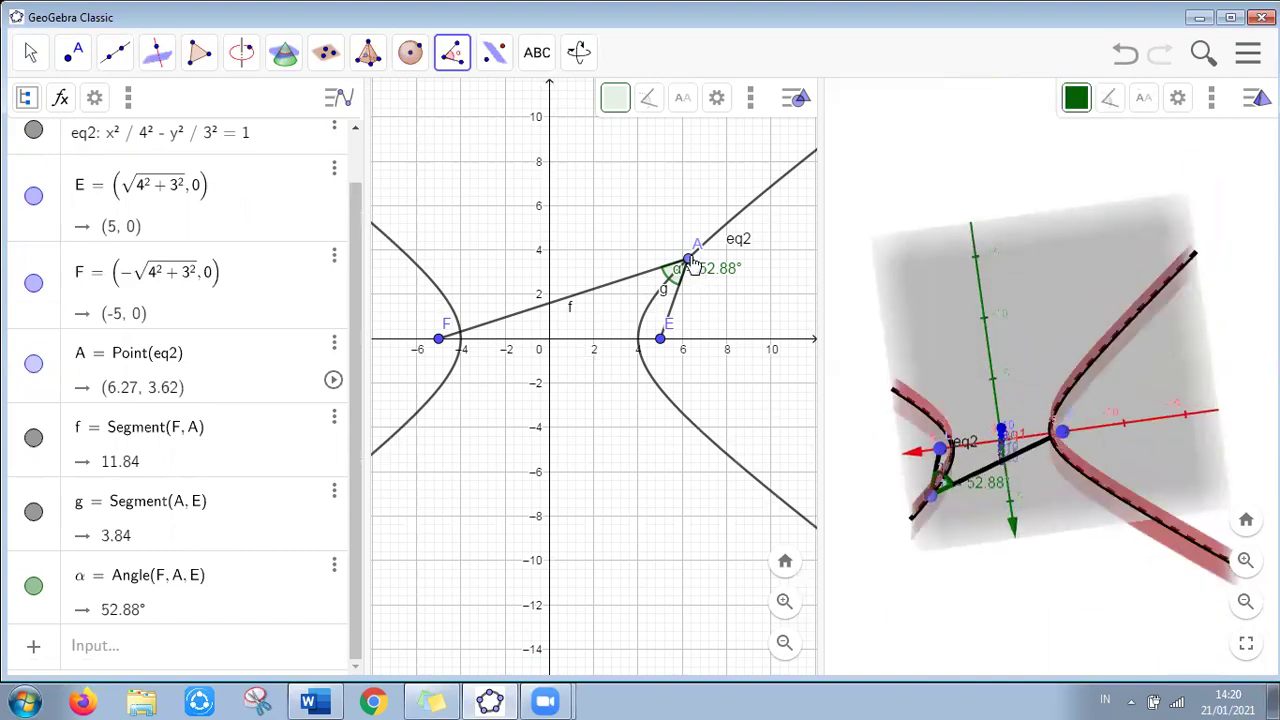
left_click(30, 55)
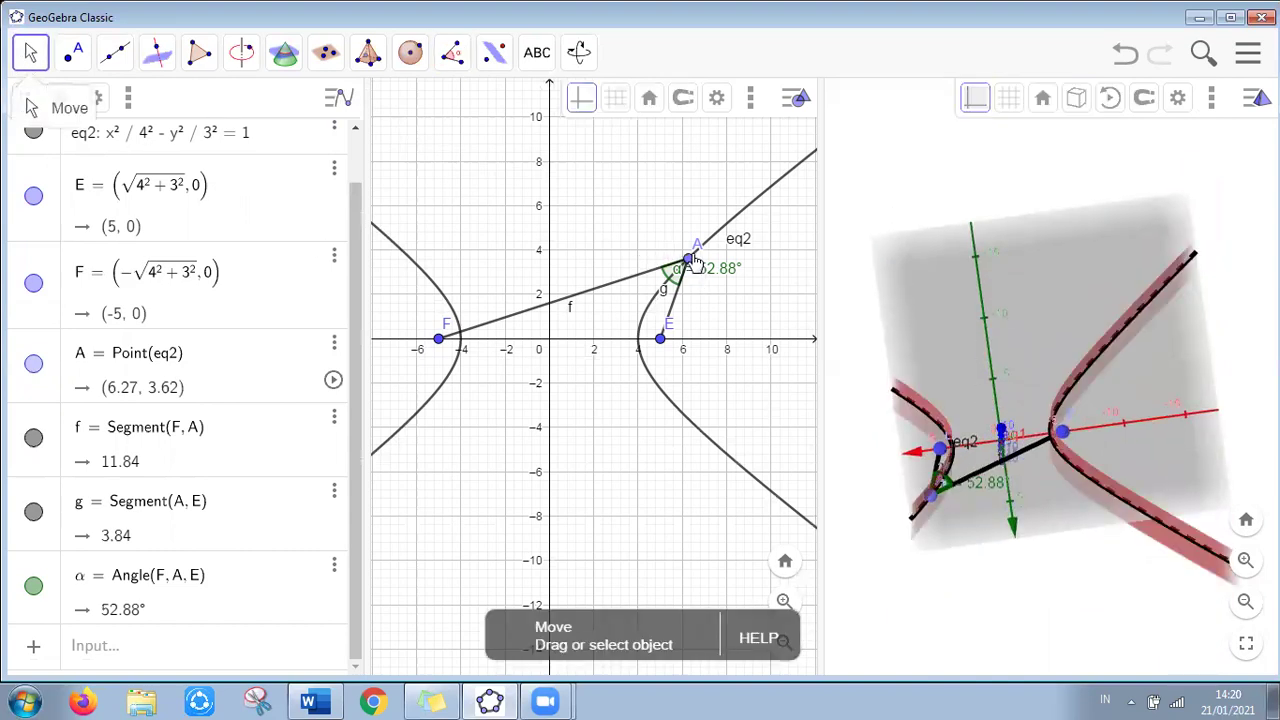
left_click_drag(688, 262, 723, 227)
left_click_drag(913, 515, 938, 472)
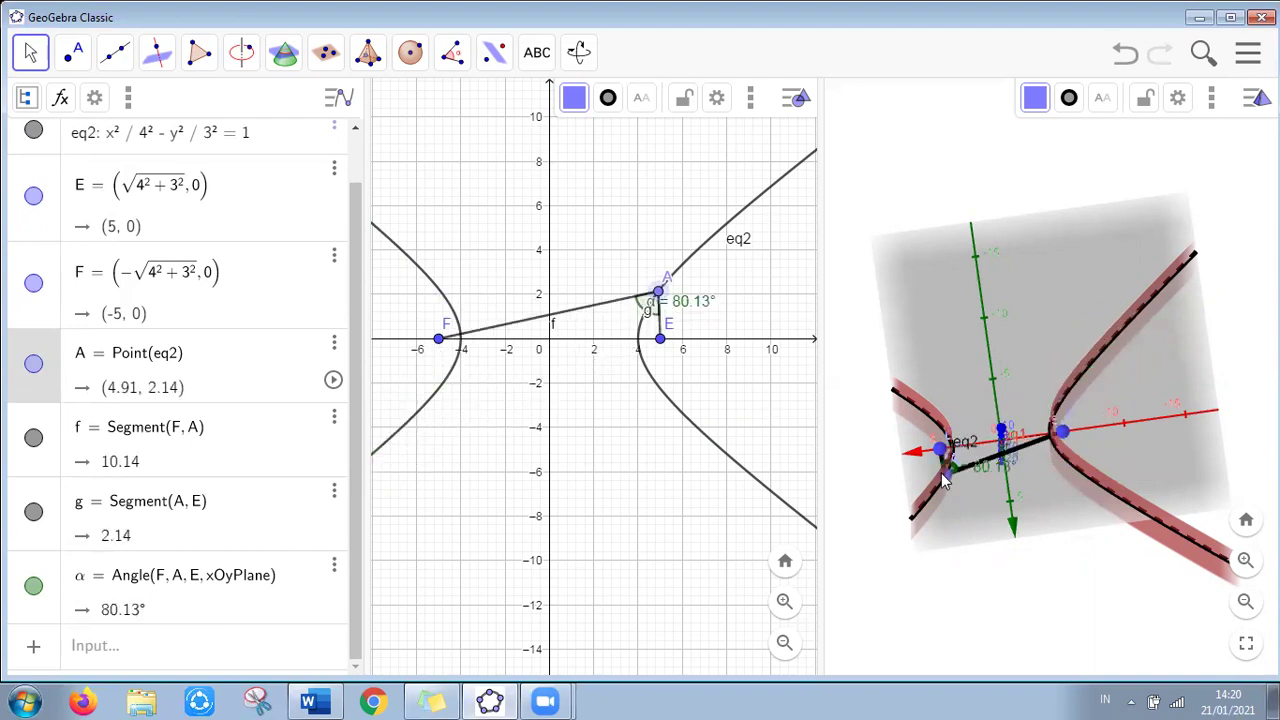
Switch to the Word document and read exercise 2 on the hyperbola x²/a² − y²/b² = 1 and its slider settings
left_click(308, 701)
scroll(419, 487, "down", 5)
scroll(419, 487, "down", 15)
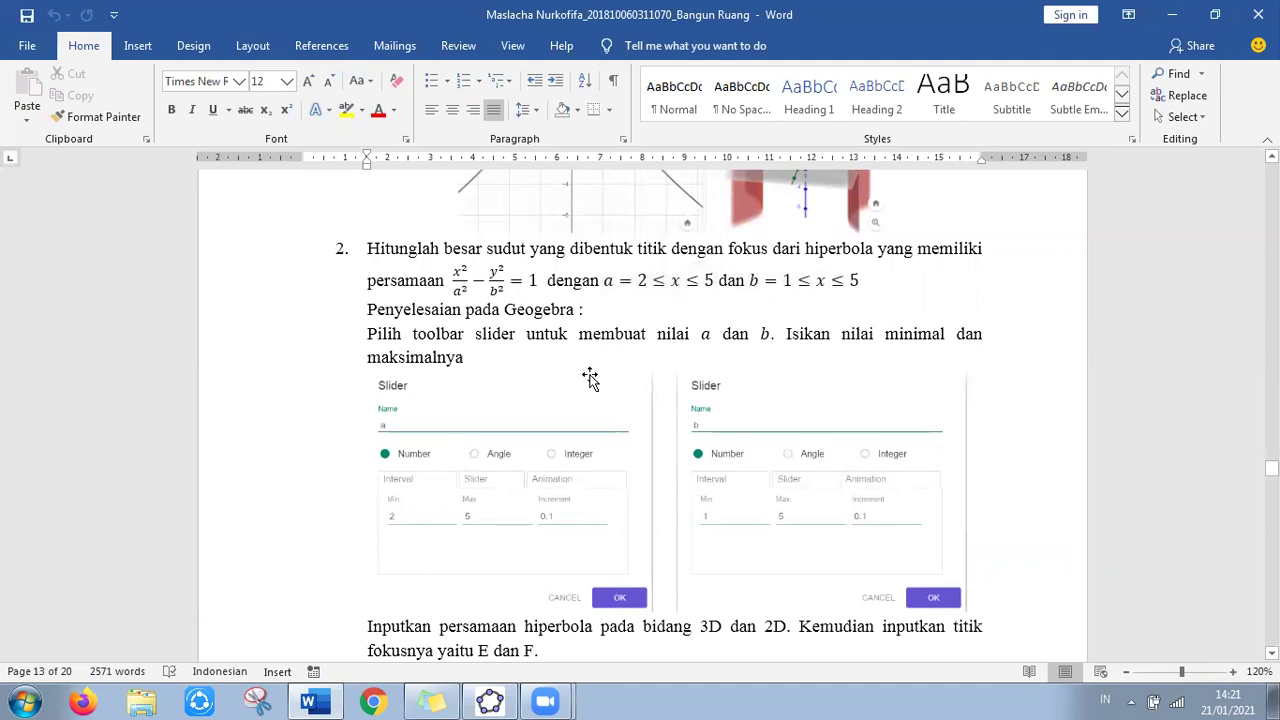
scroll(590, 377, "down", 1)
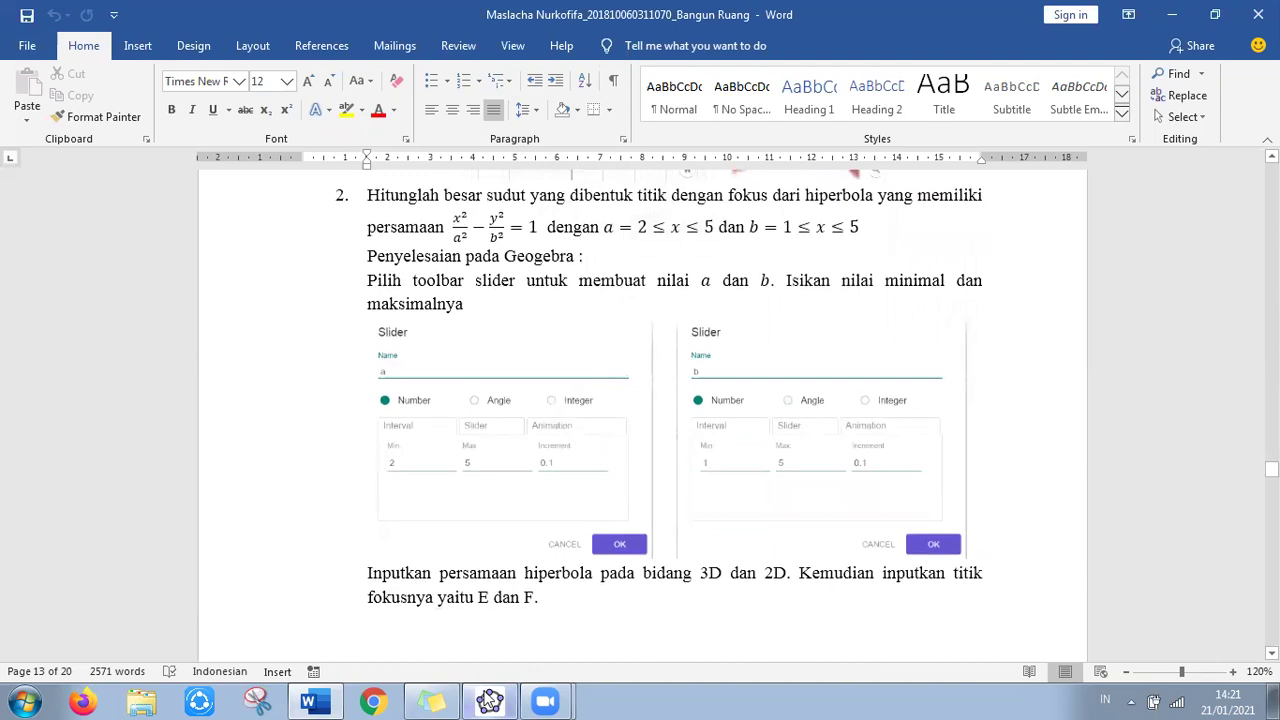
Switch back to GeoGebra and clear the construction by deleting the points, segments, angle and both hyperbola equations
left_click(486, 700)
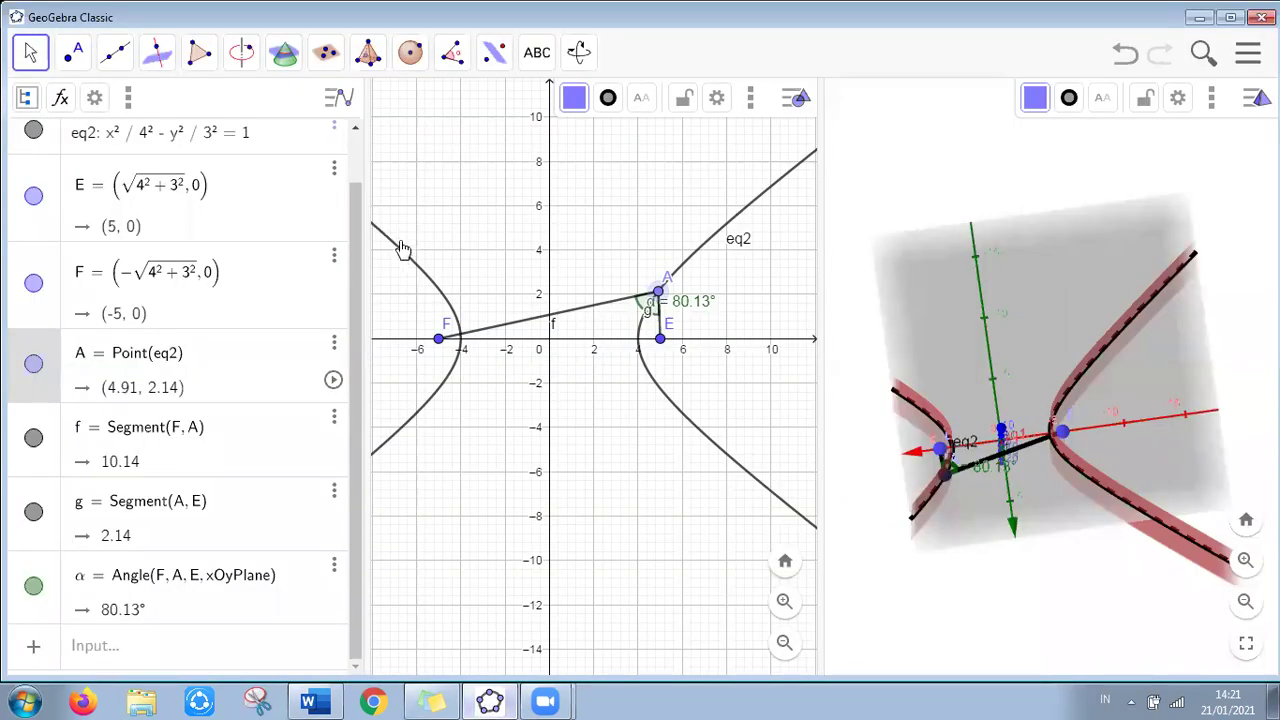
left_click_drag(400, 213, 745, 510)
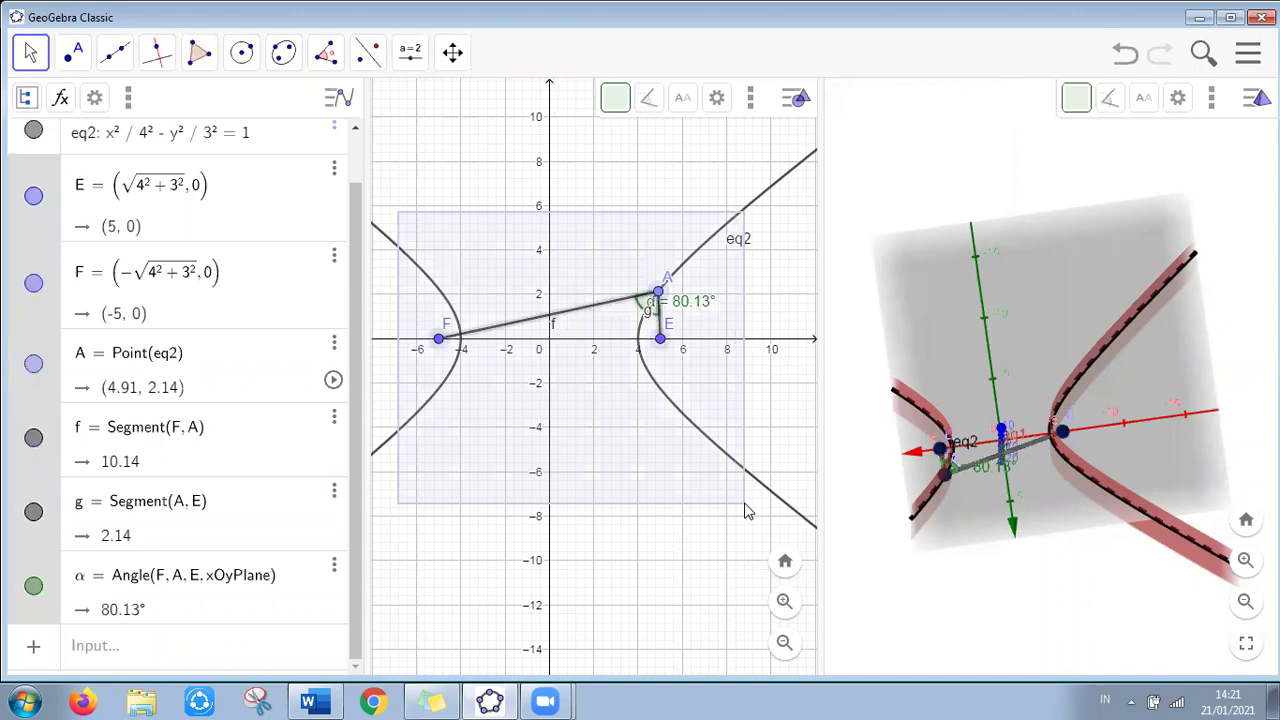
key("Delete")
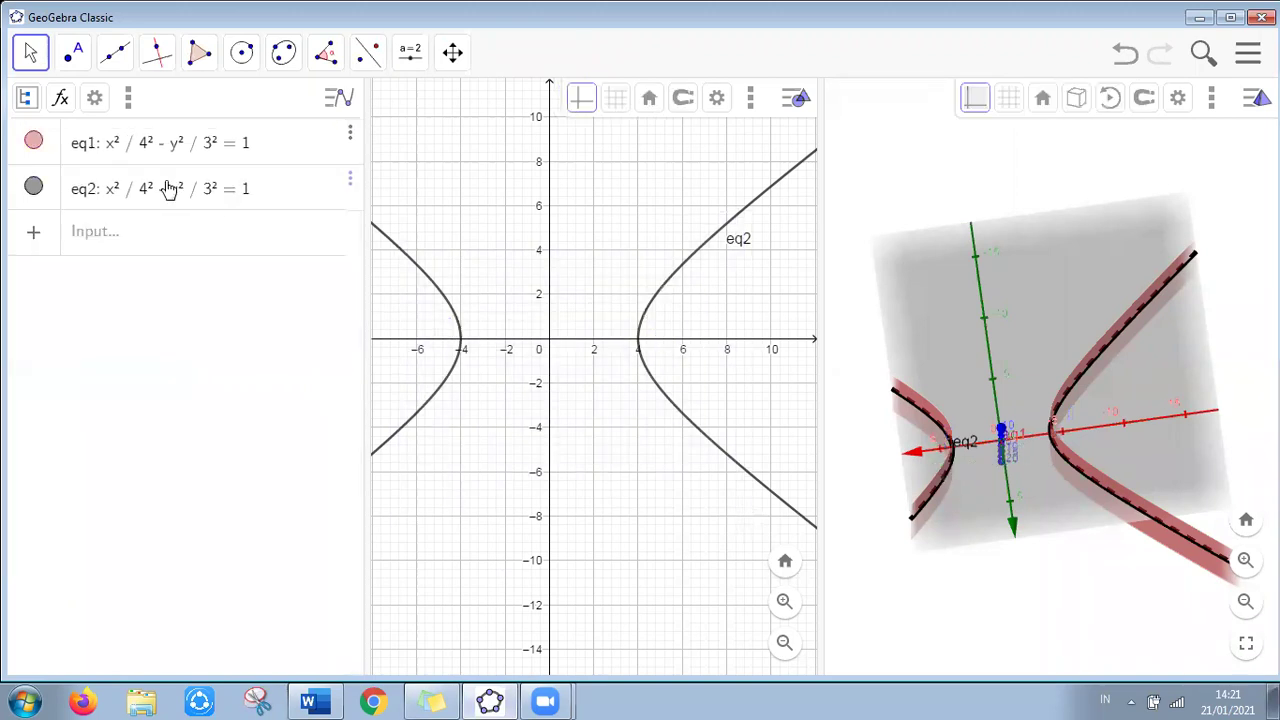
left_click(349, 180)
left_click(360, 237)
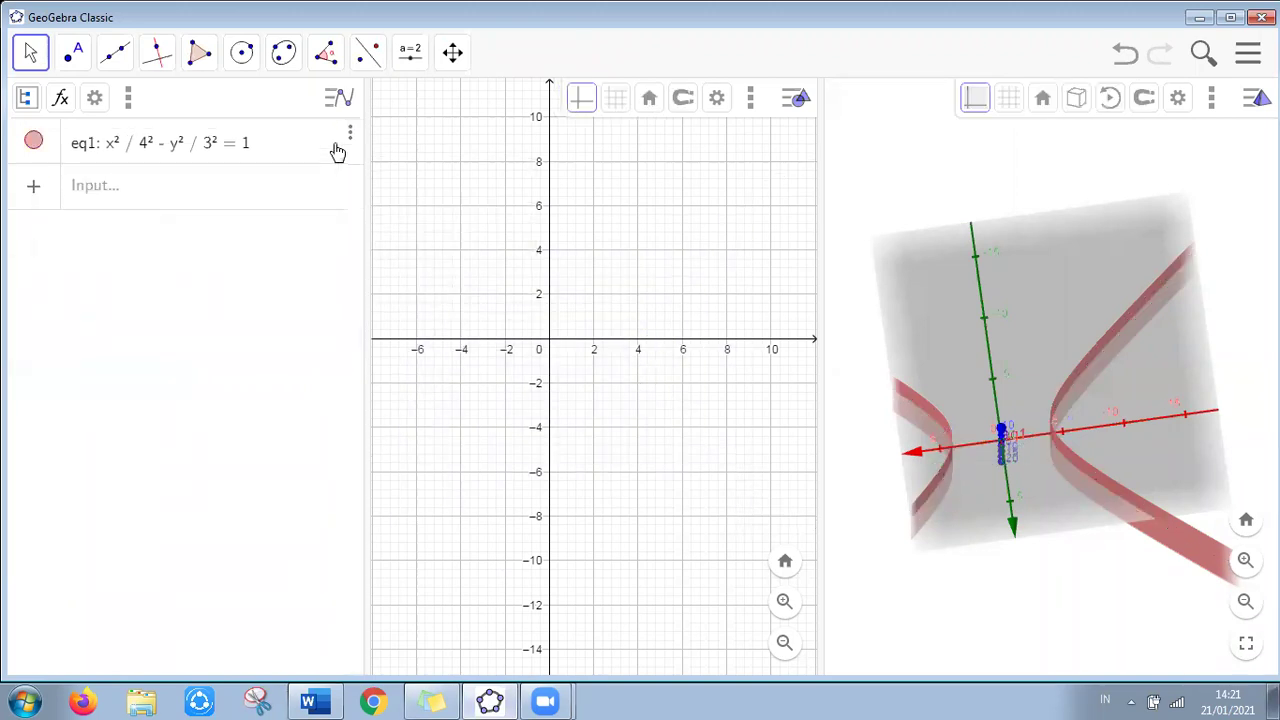
left_click(346, 140)
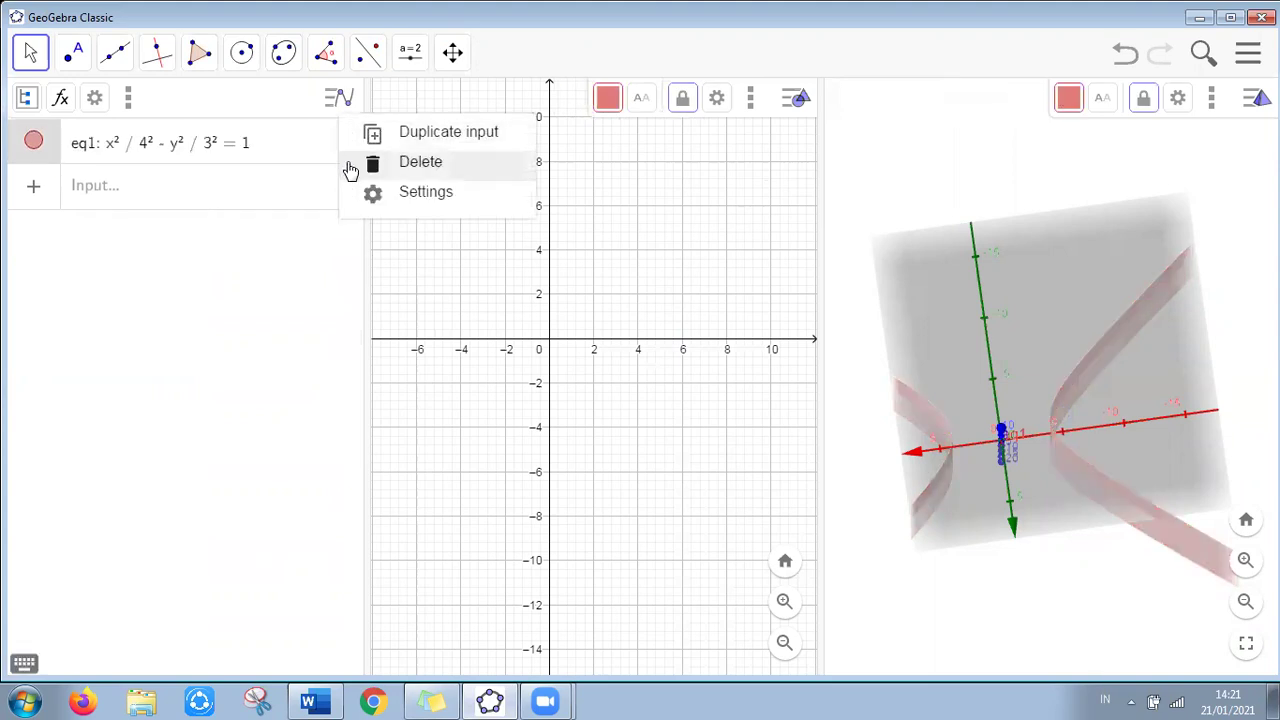
left_click(348, 164)
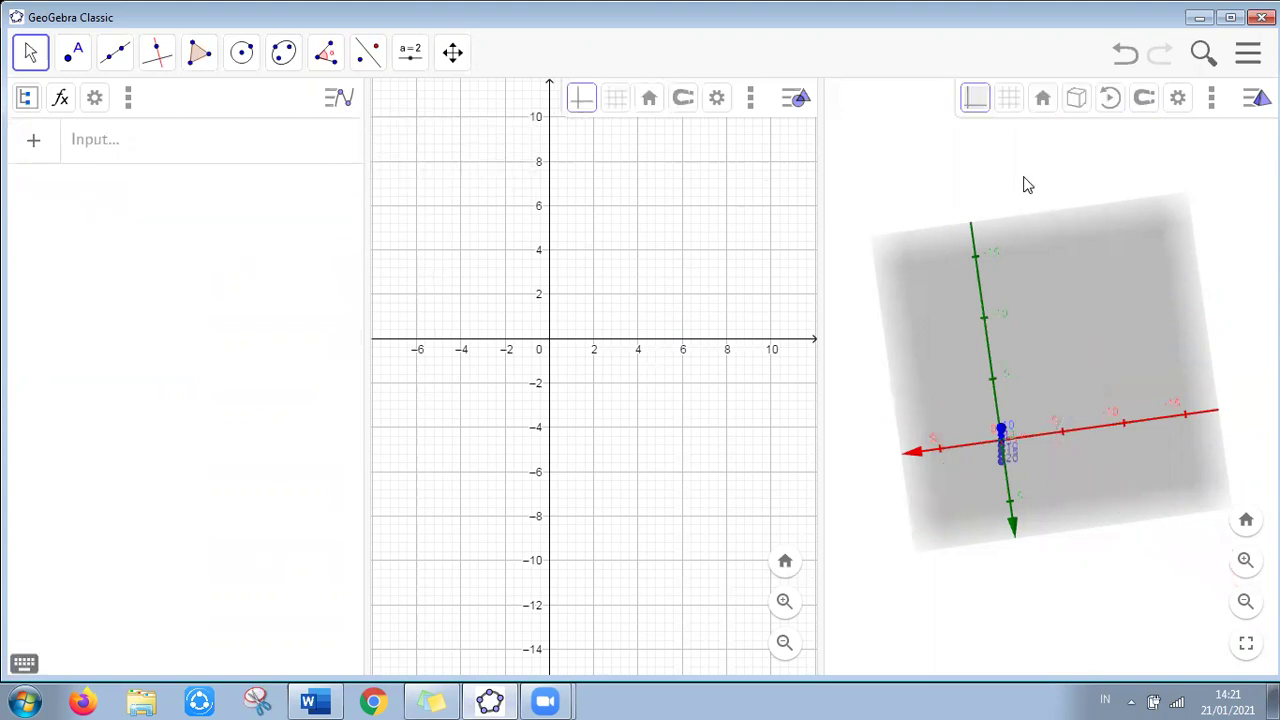
Create a number slider a in the upper part of the 2D view with minimum 2, maximum 5 and increment 0.1
left_click(1126, 172)
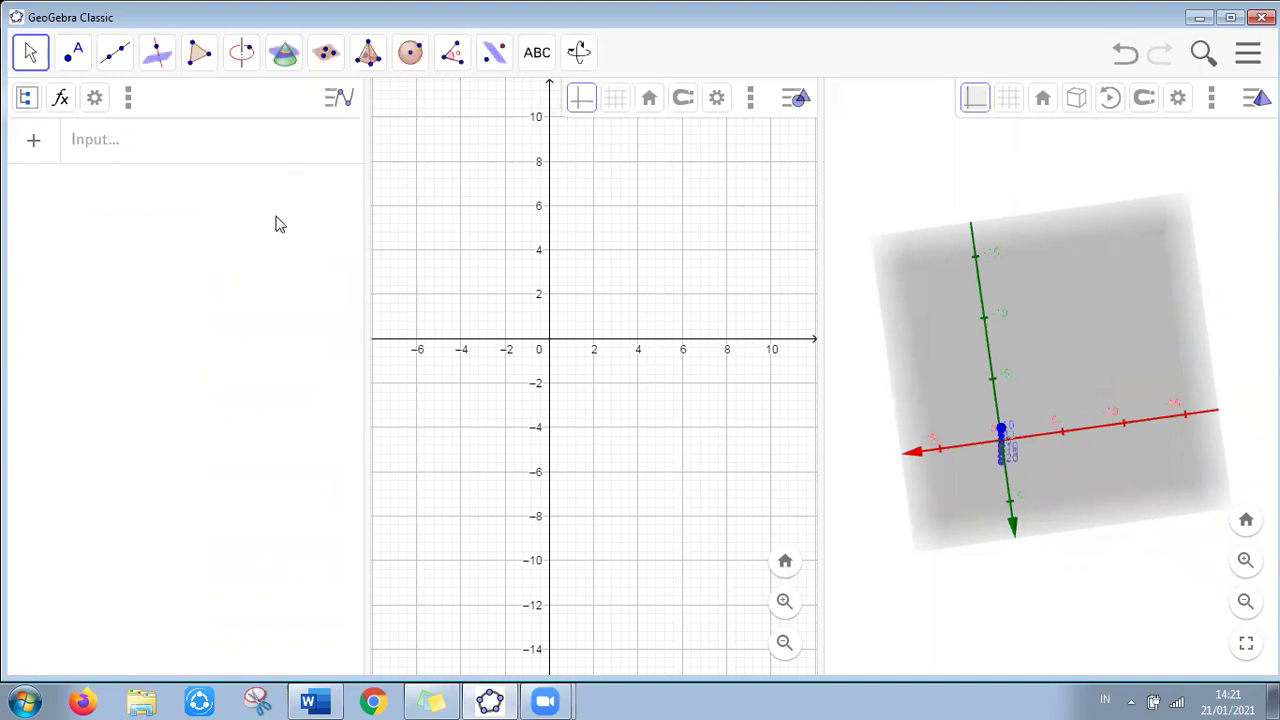
left_click(476, 236)
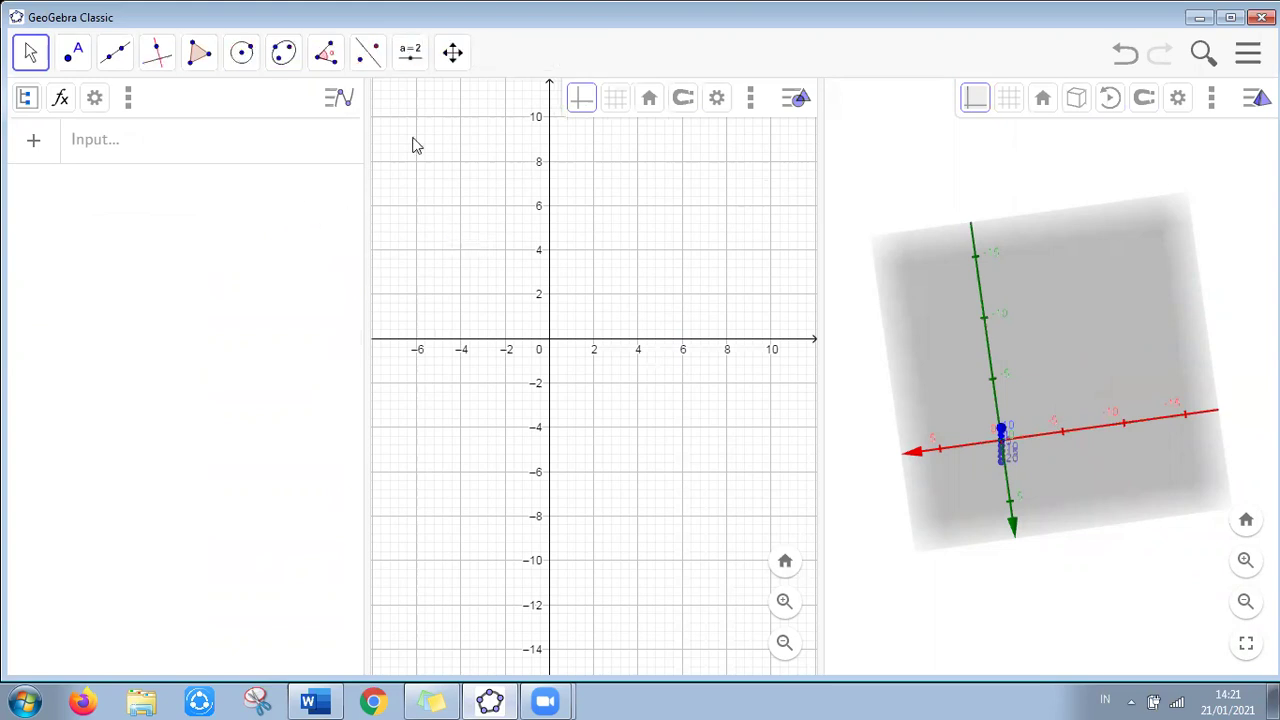
left_click(412, 62)
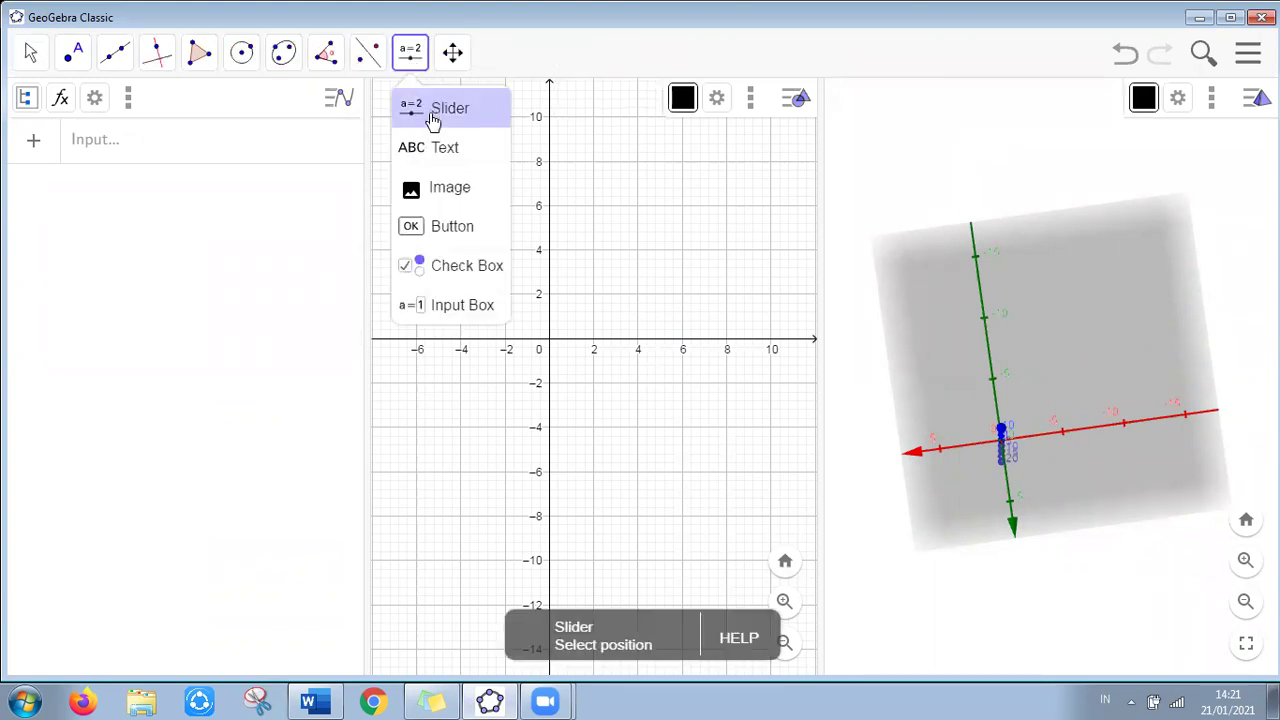
left_click(430, 117)
left_click(432, 120)
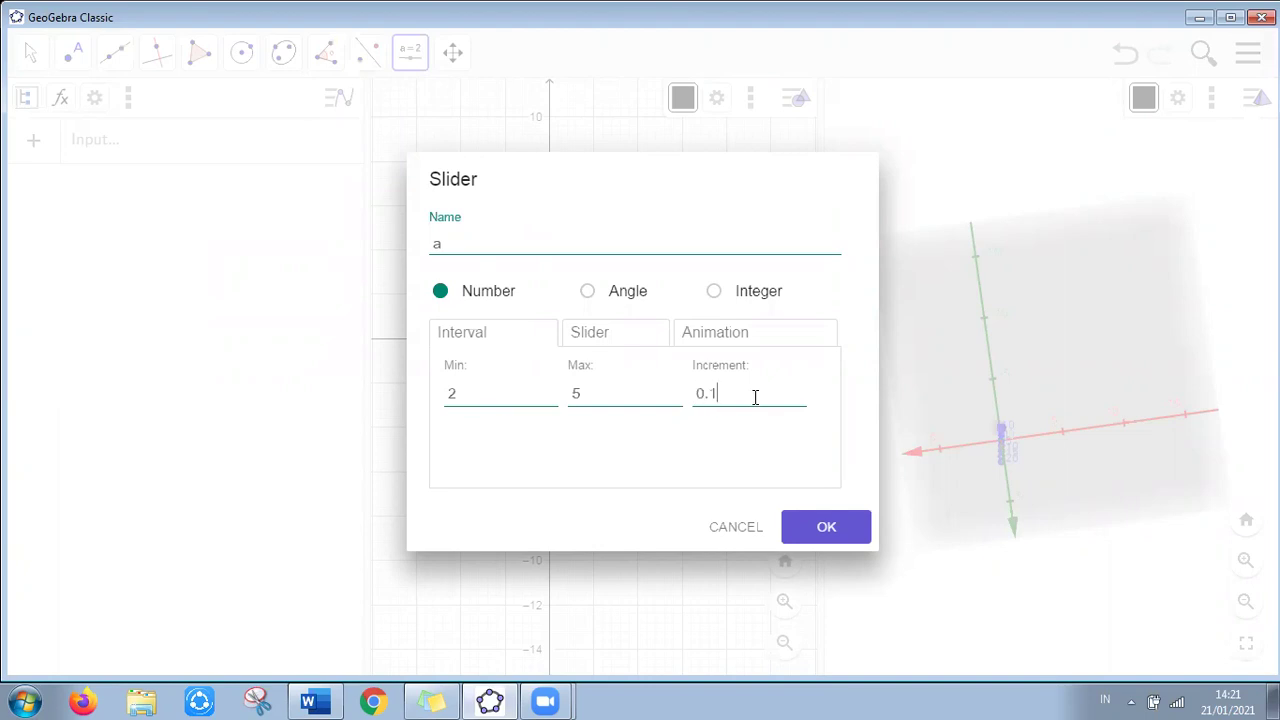
left_click(848, 524)
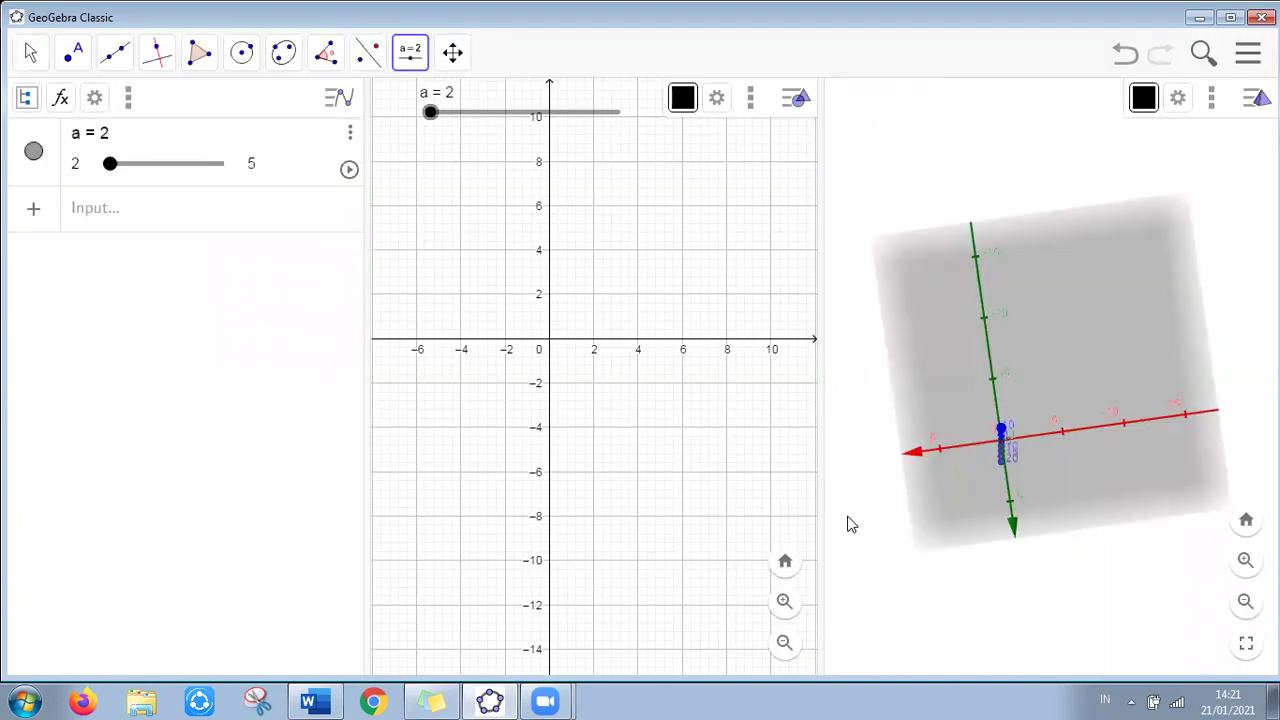
Create a number slider b just below slider a with minimum 1, maximum 5 and increment 0.1
left_click(405, 55)
left_click(414, 110)
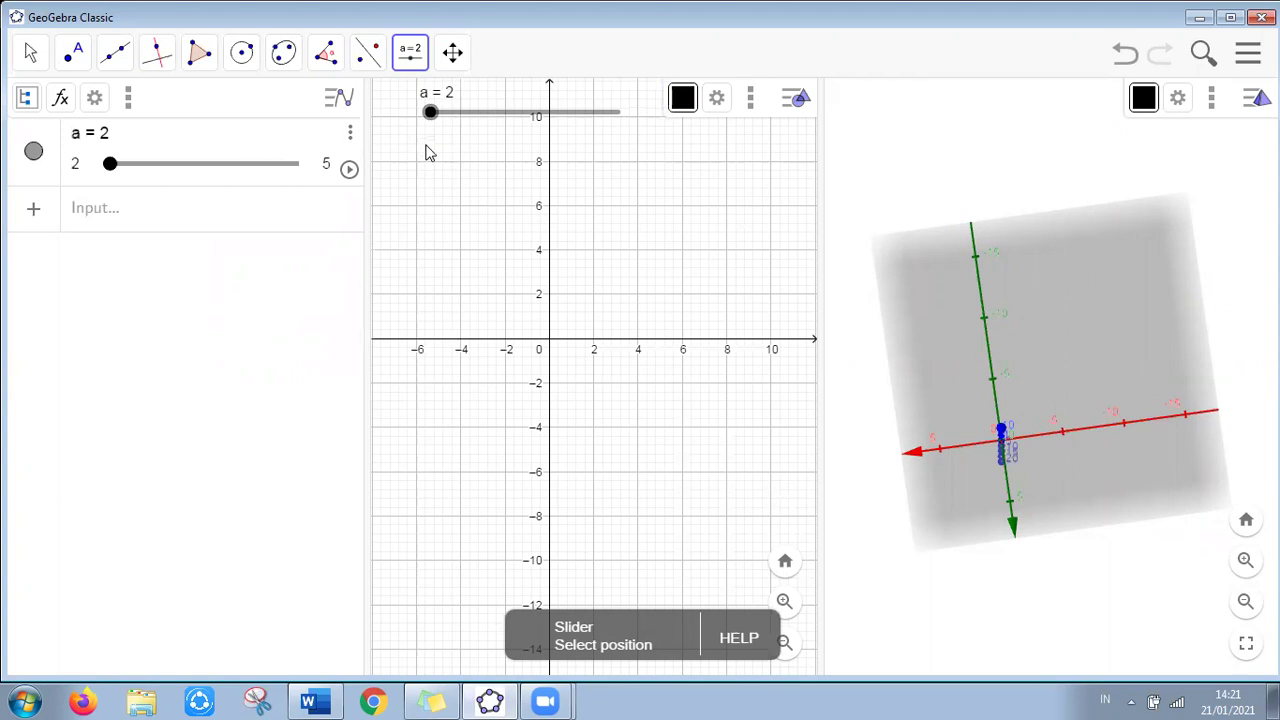
left_click(425, 156)
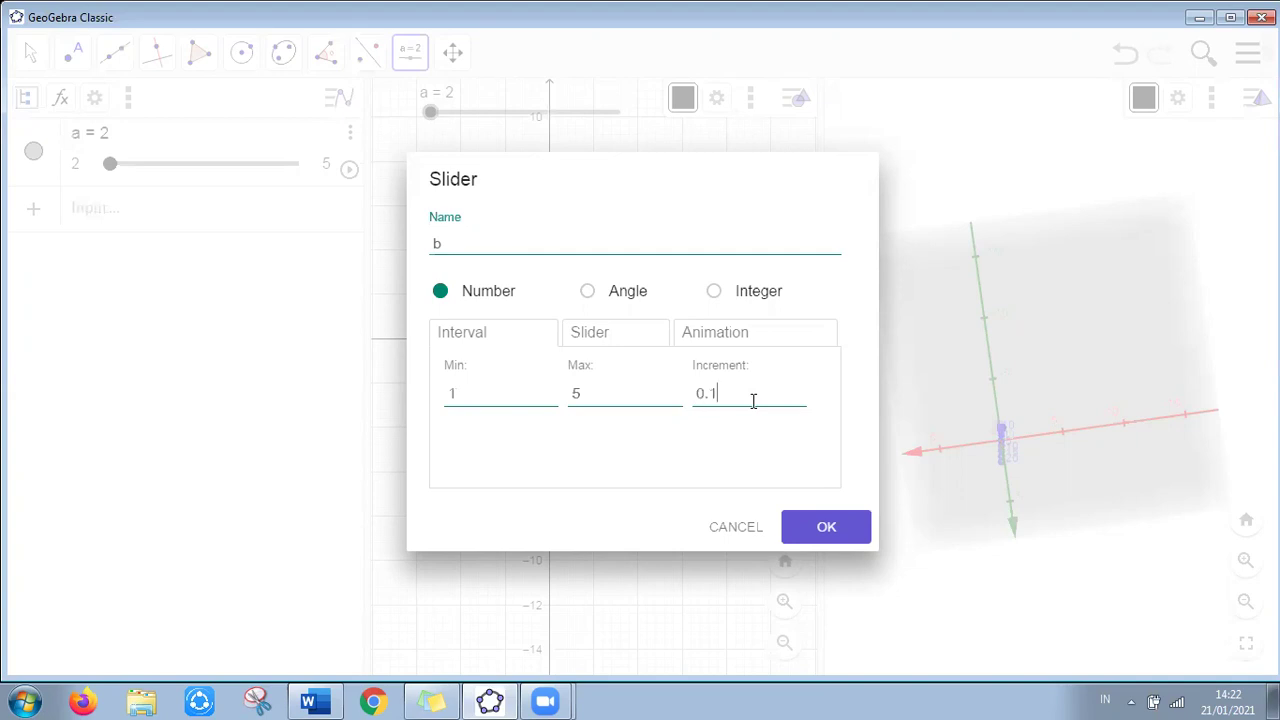
left_click(814, 538)
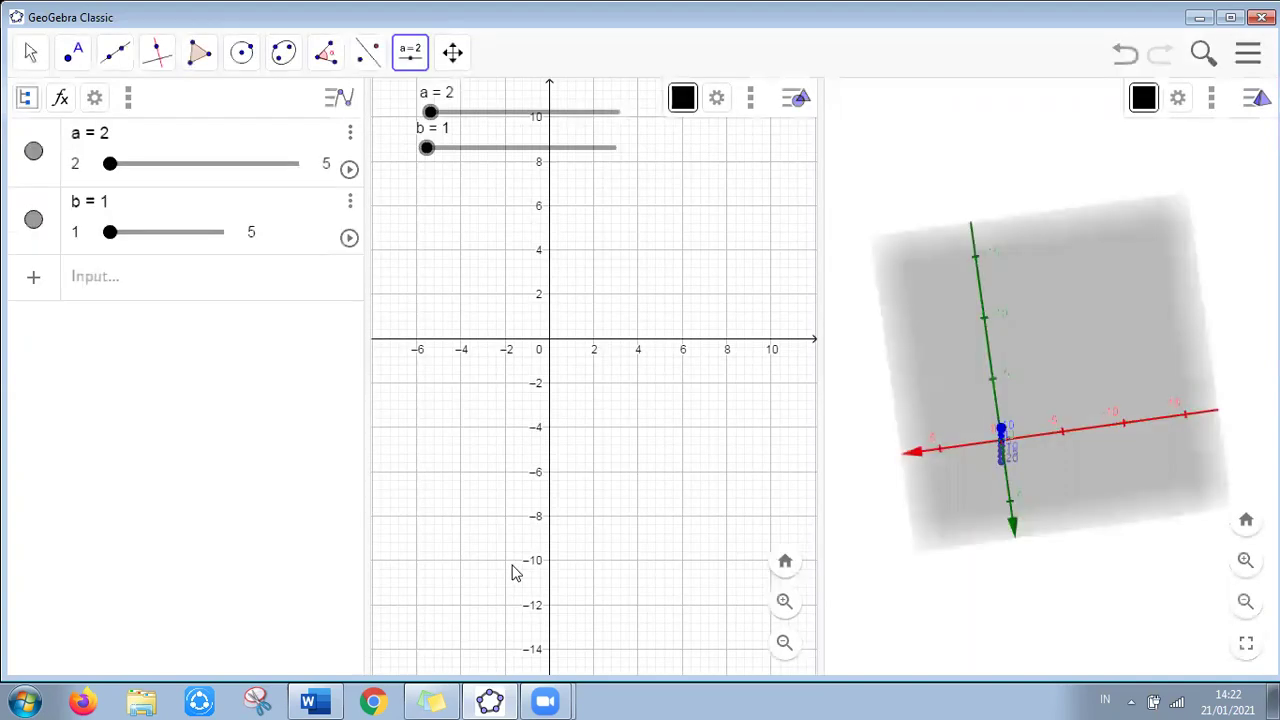
Enter the hyperbola equation x²/a² − y²/b² = 1, using sliders a and b, with the 3D view active
left_click(914, 184)
left_click(135, 283)
left_click(29, 663)
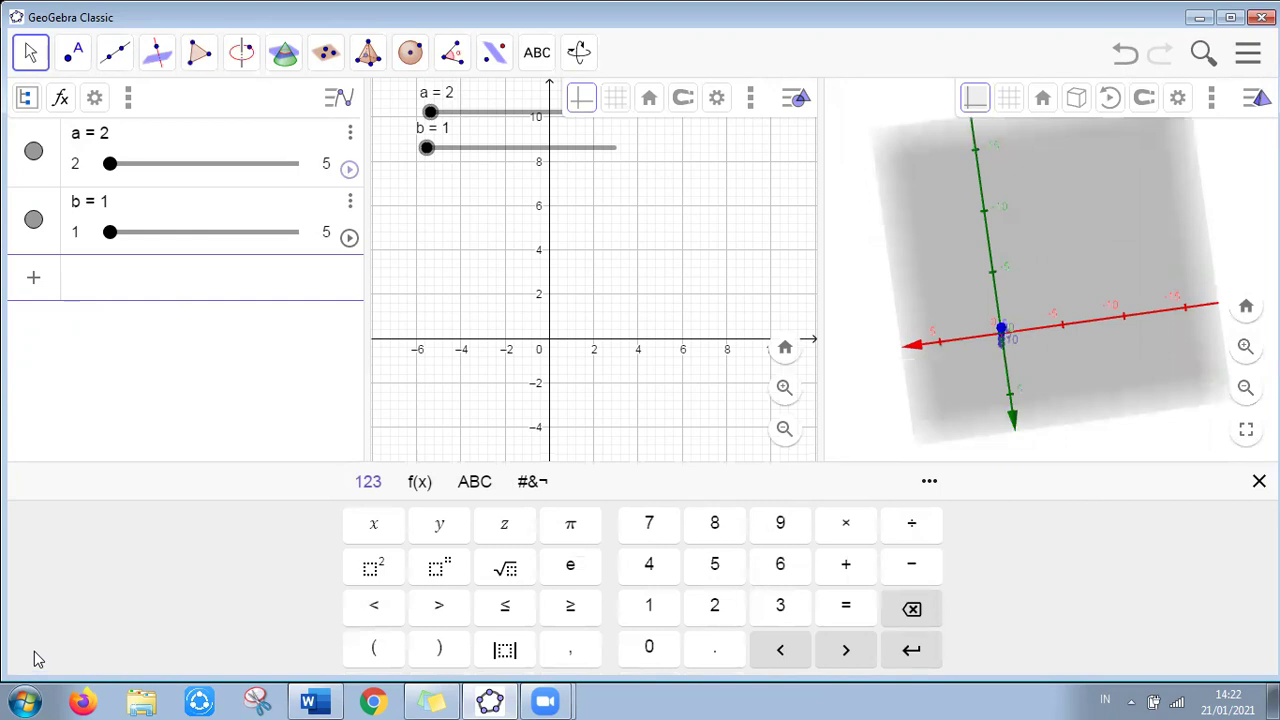
left_click(397, 531)
left_click(375, 577)
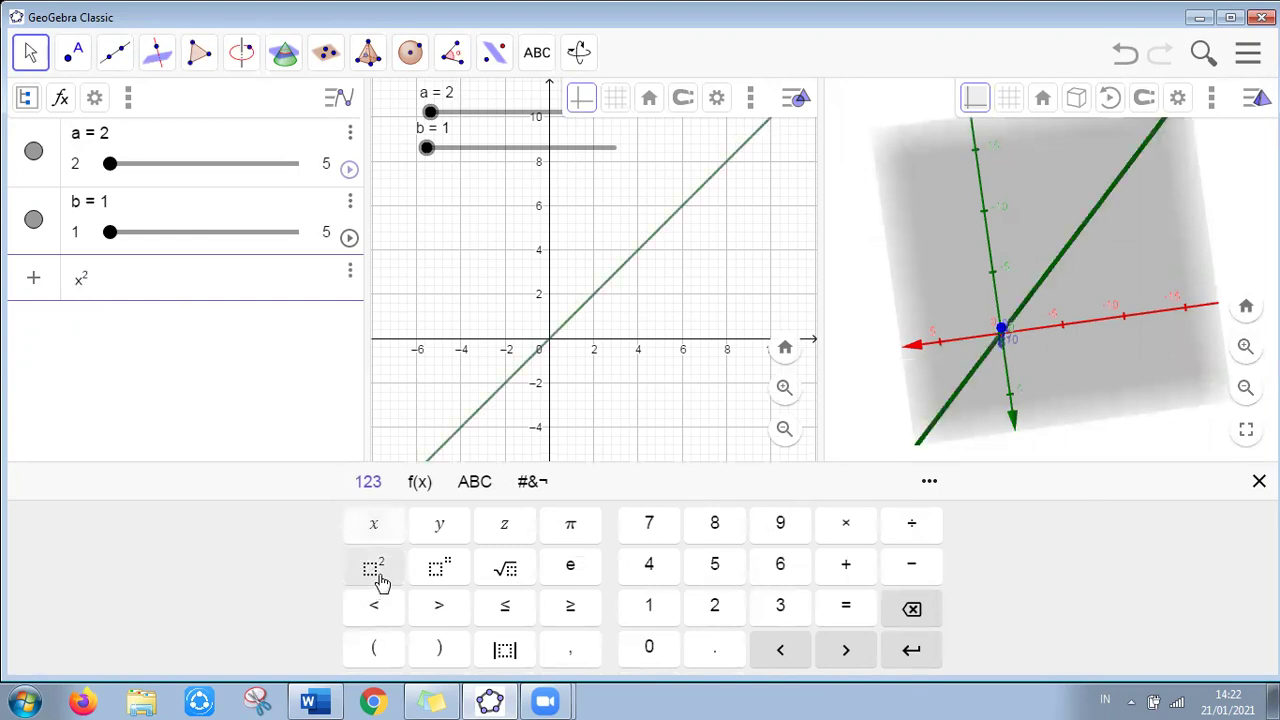
type("A")
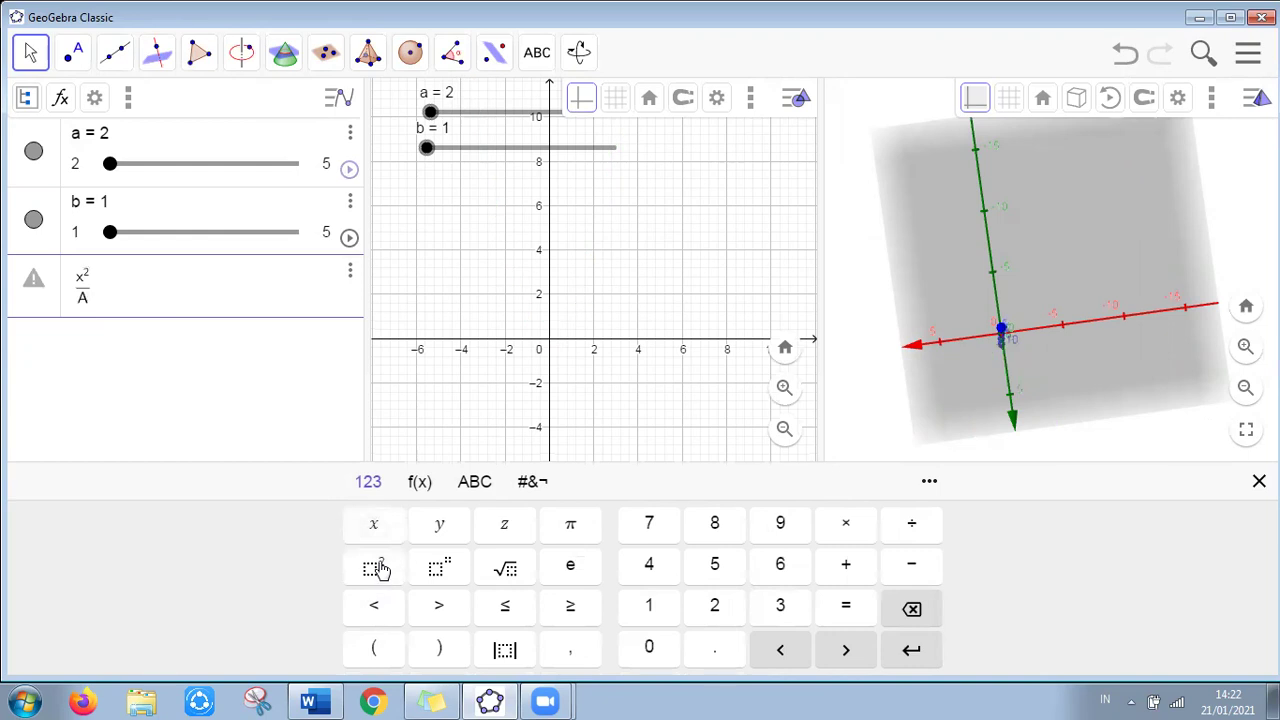
key("BackSpace")
type("a")
left_click(375, 569)
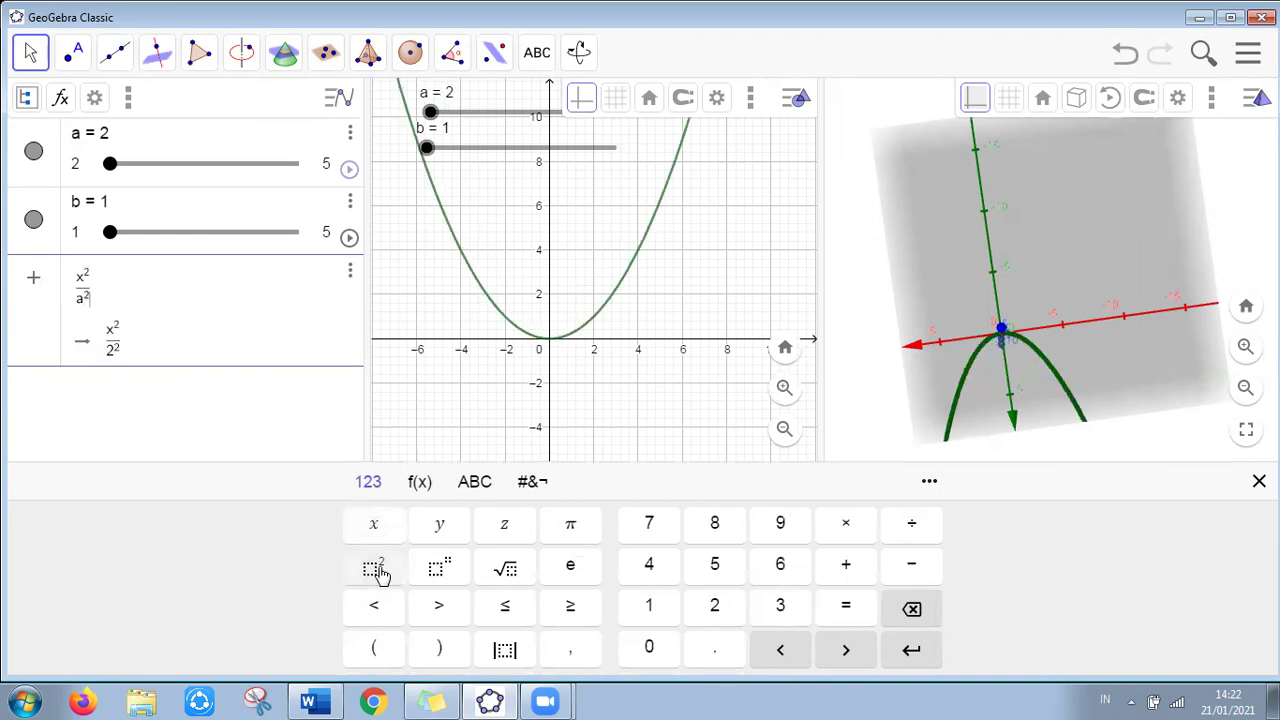
type("-y")
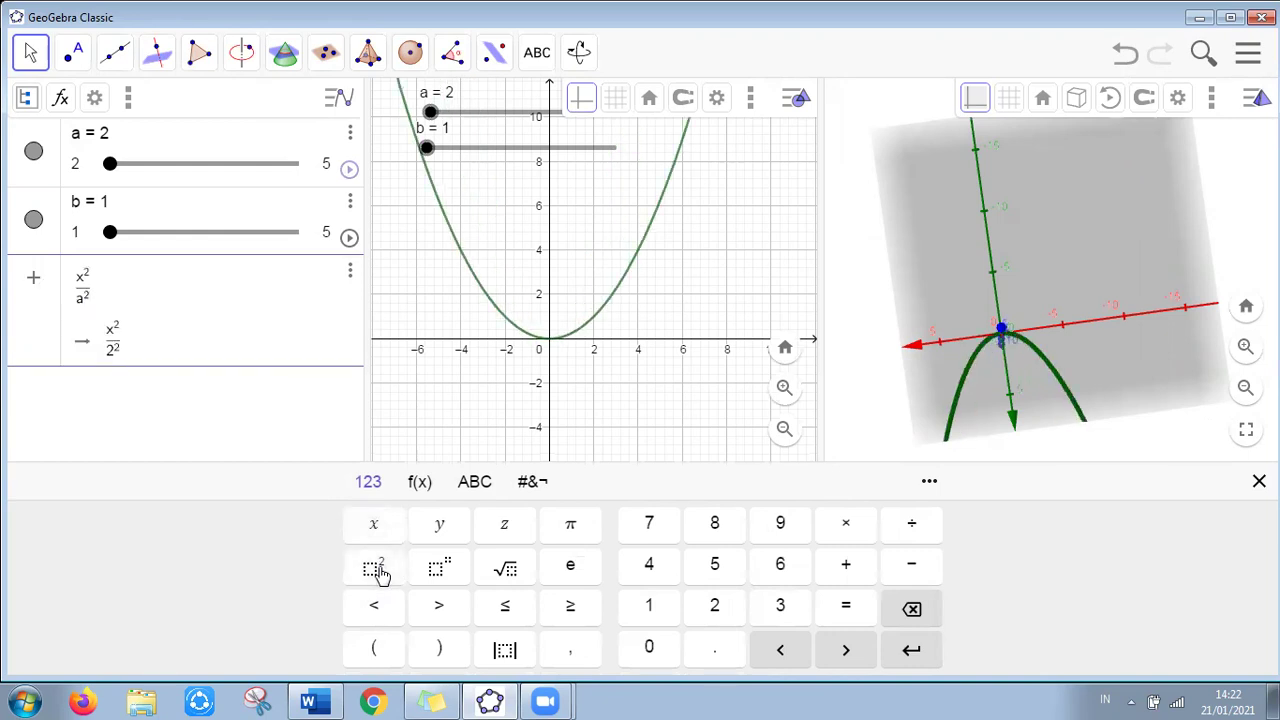
left_click(375, 569)
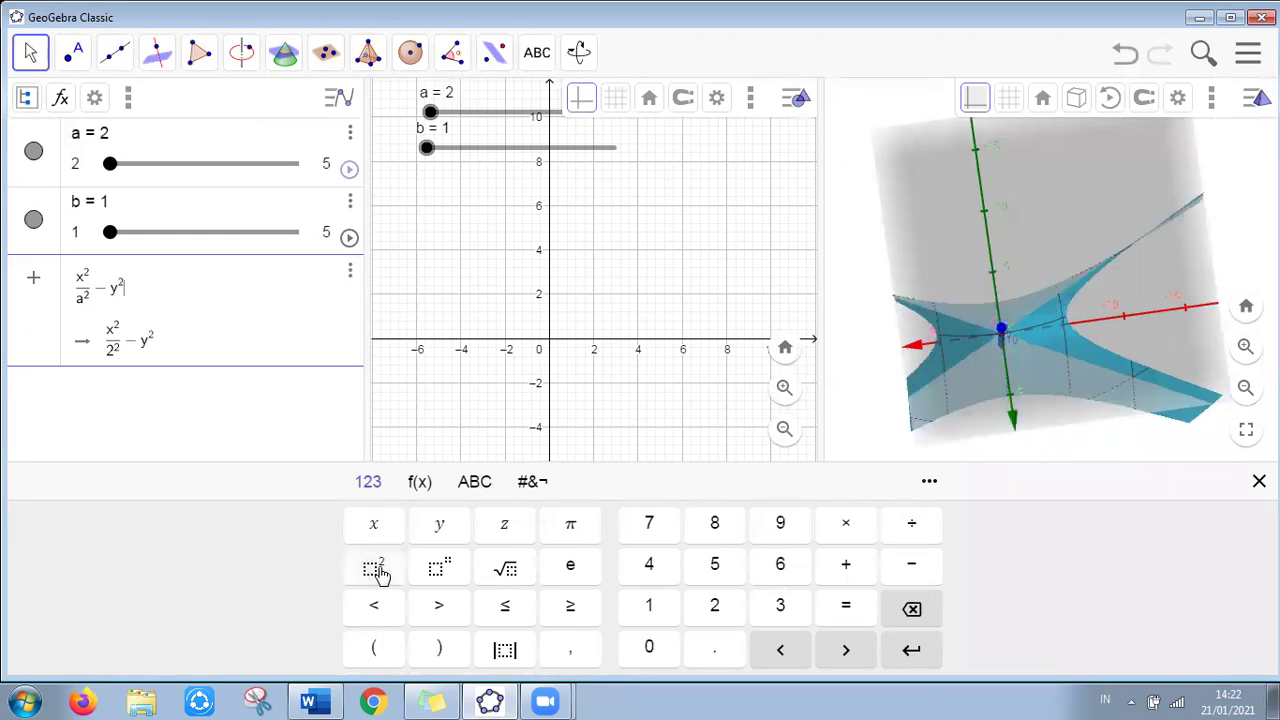
type("/b")
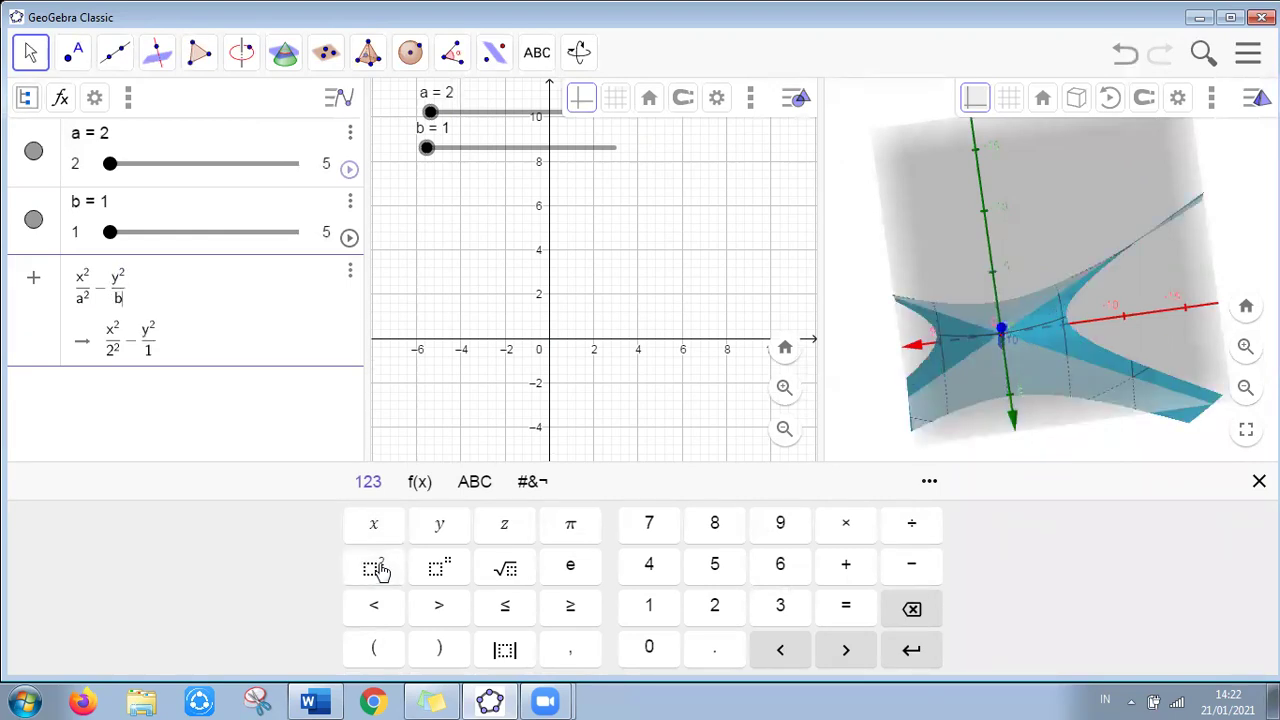
left_click(375, 569)
type("=1")
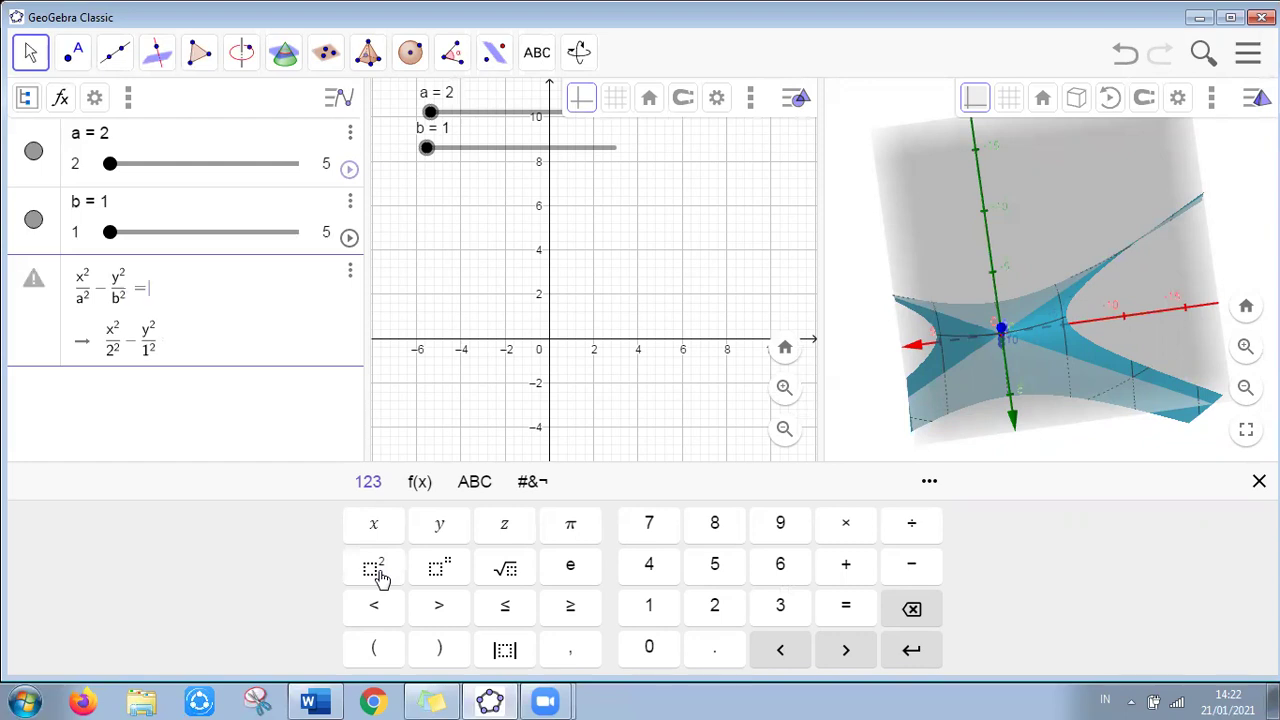
left_click(910, 651)
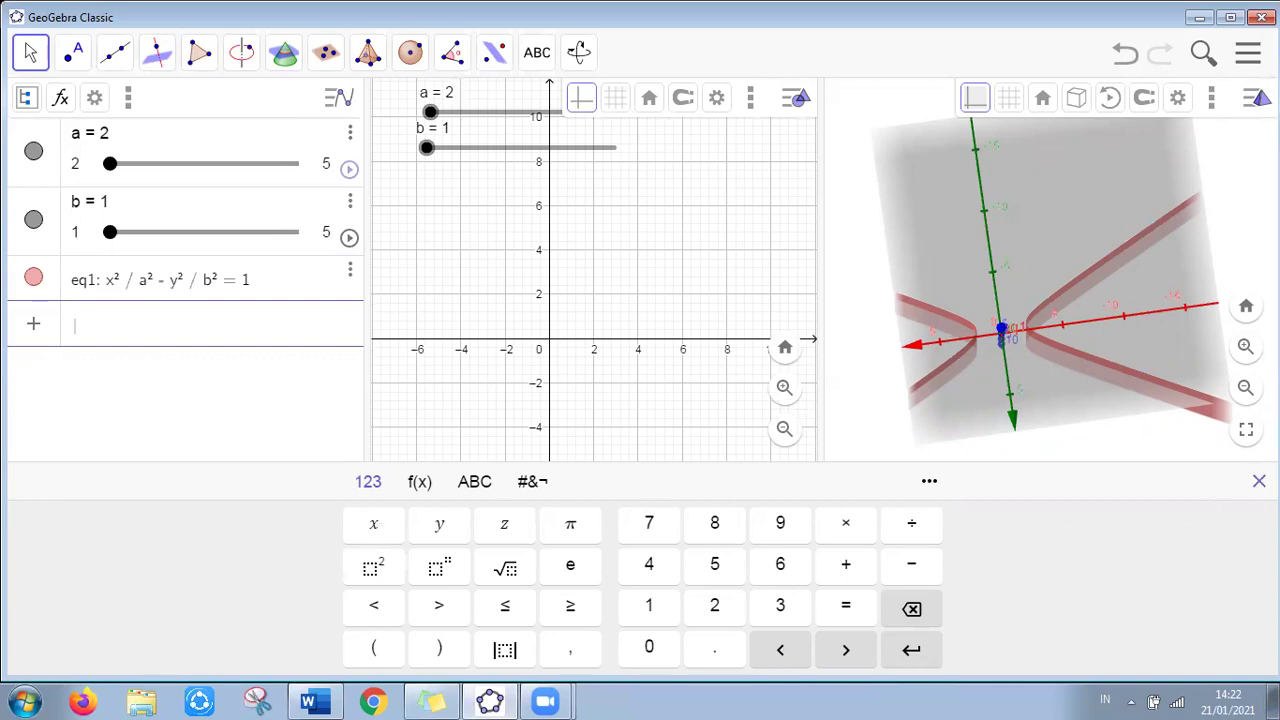
Make the 2D view active and enter the hyperbola x²/a² − y²/b² = 1 again so it plots there
left_click(500, 323)
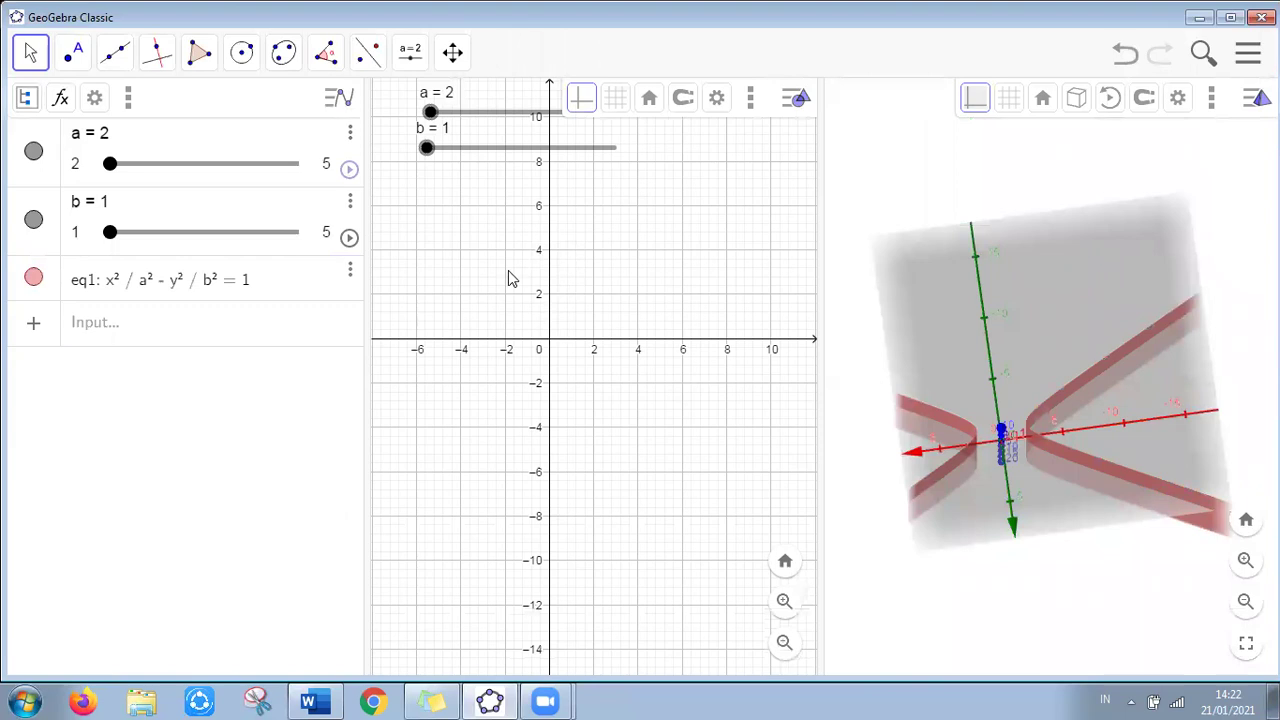
left_click(206, 326)
left_click(24, 664)
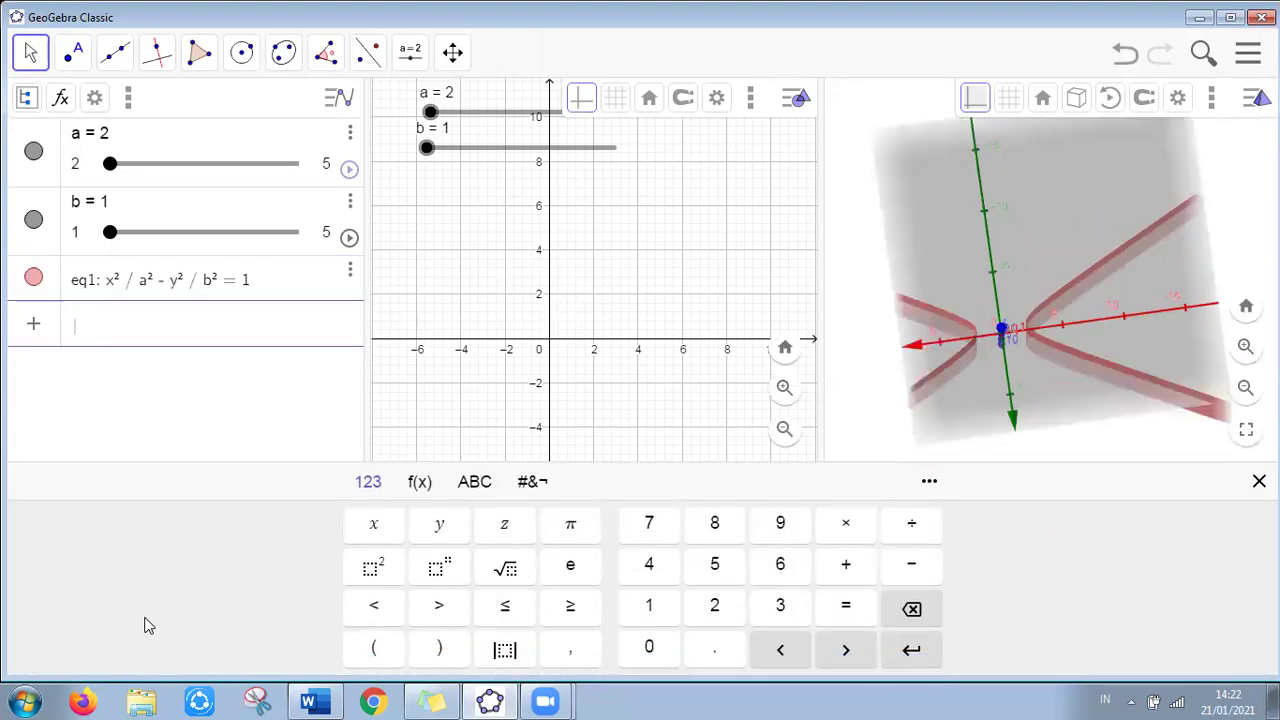
left_click(385, 545)
left_click(387, 575)
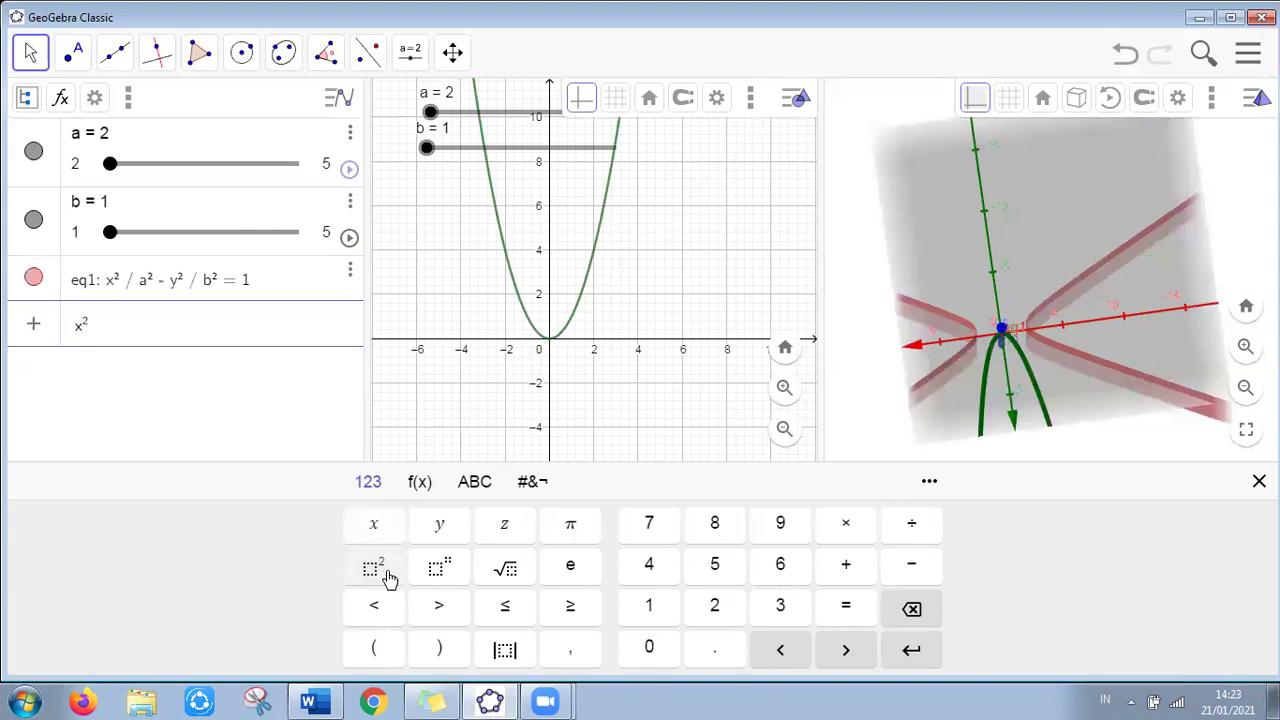
type("a")
left_click(388, 578)
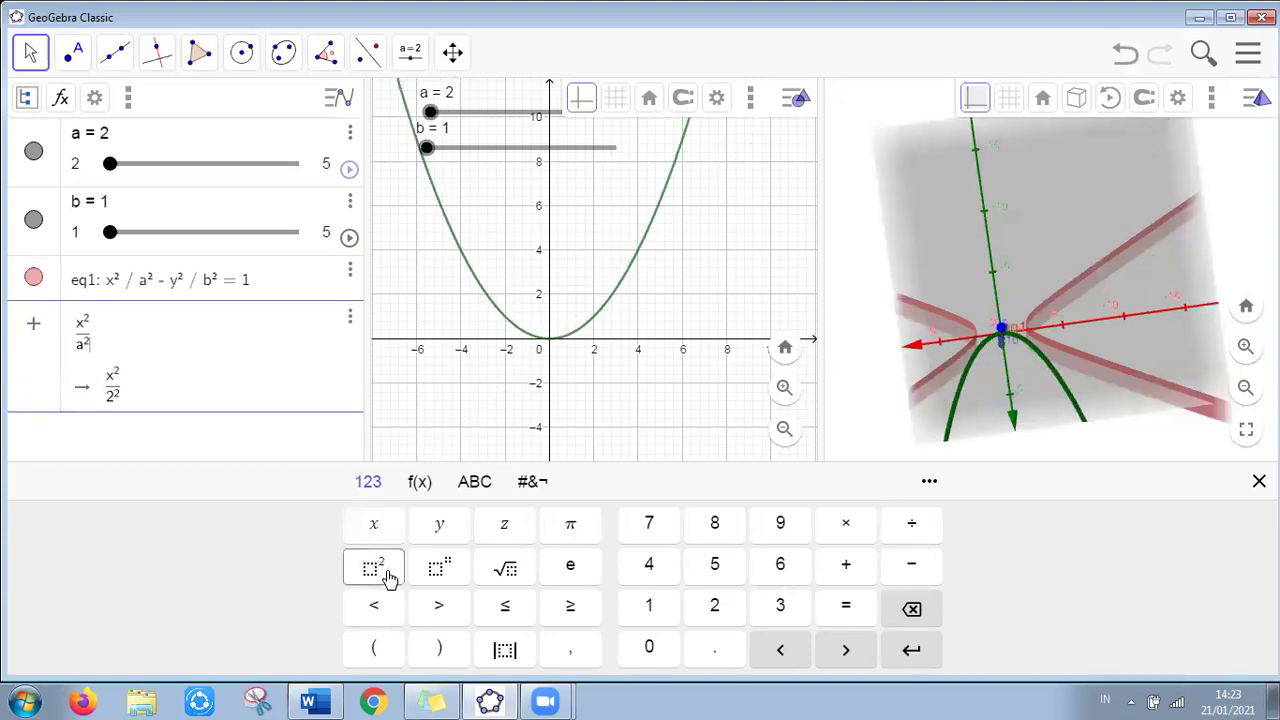
key("Right")
type("-y")
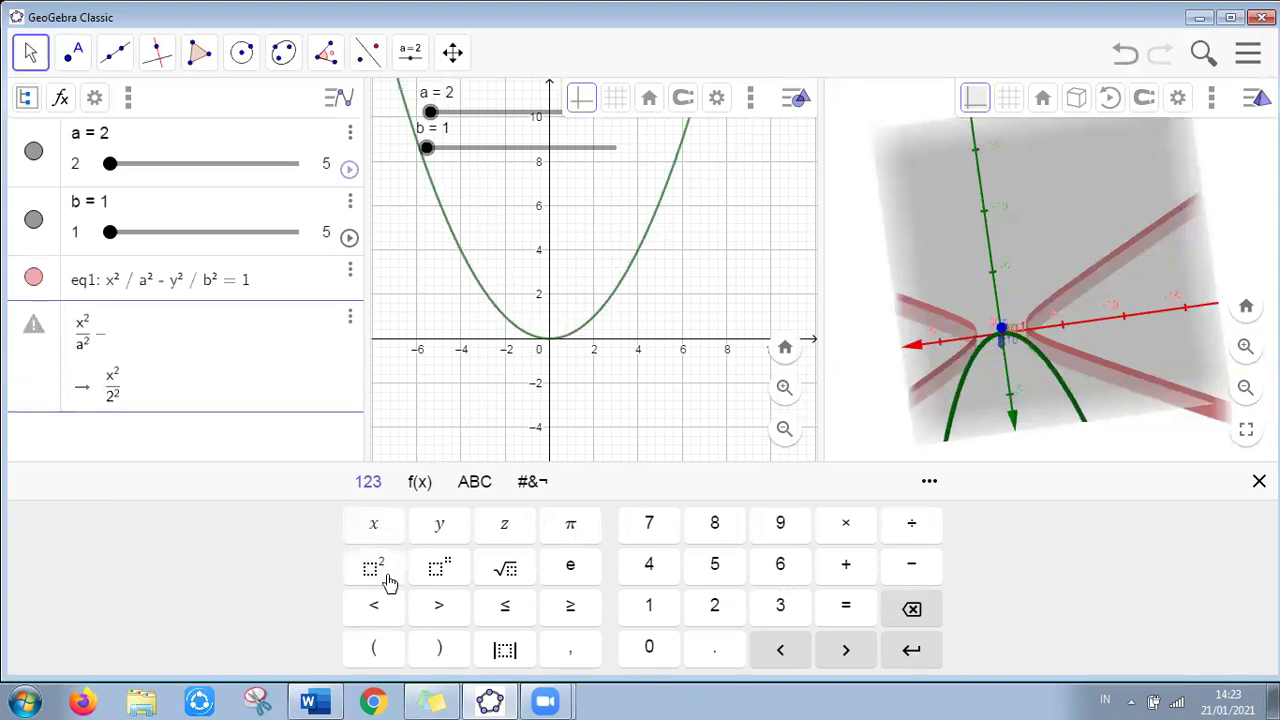
left_click(388, 578)
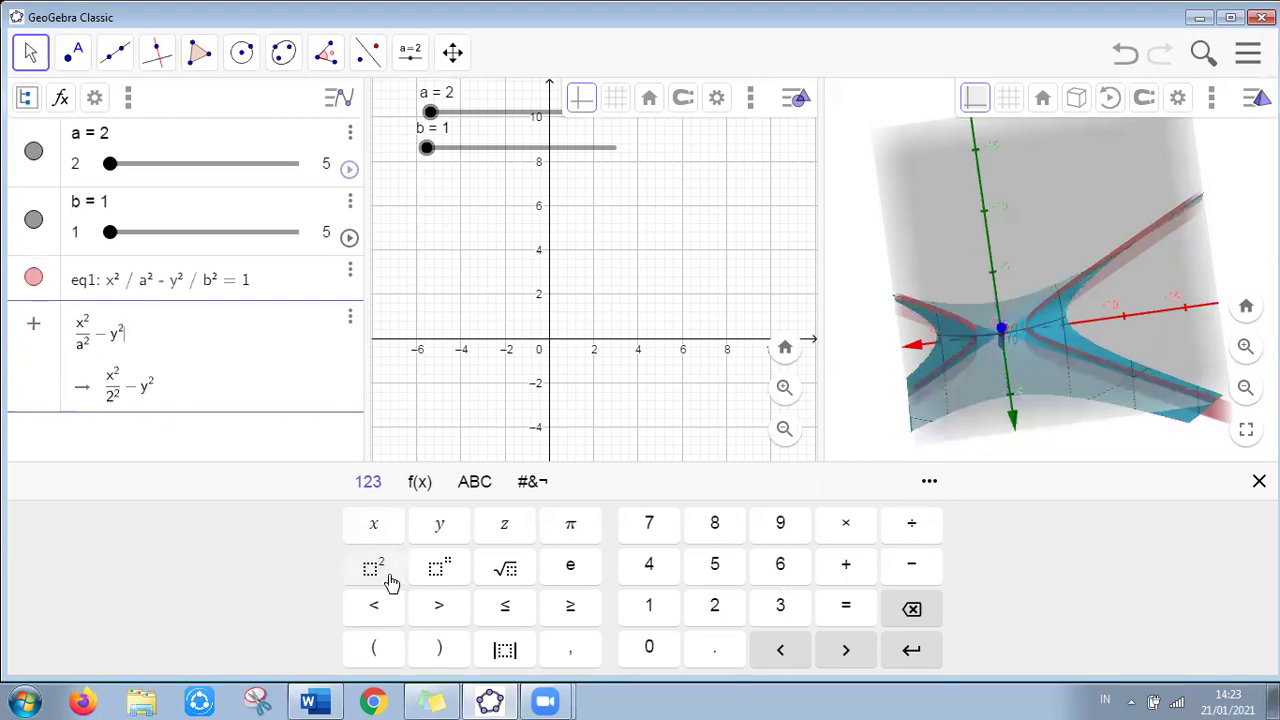
type("/b")
left_click(373, 567)
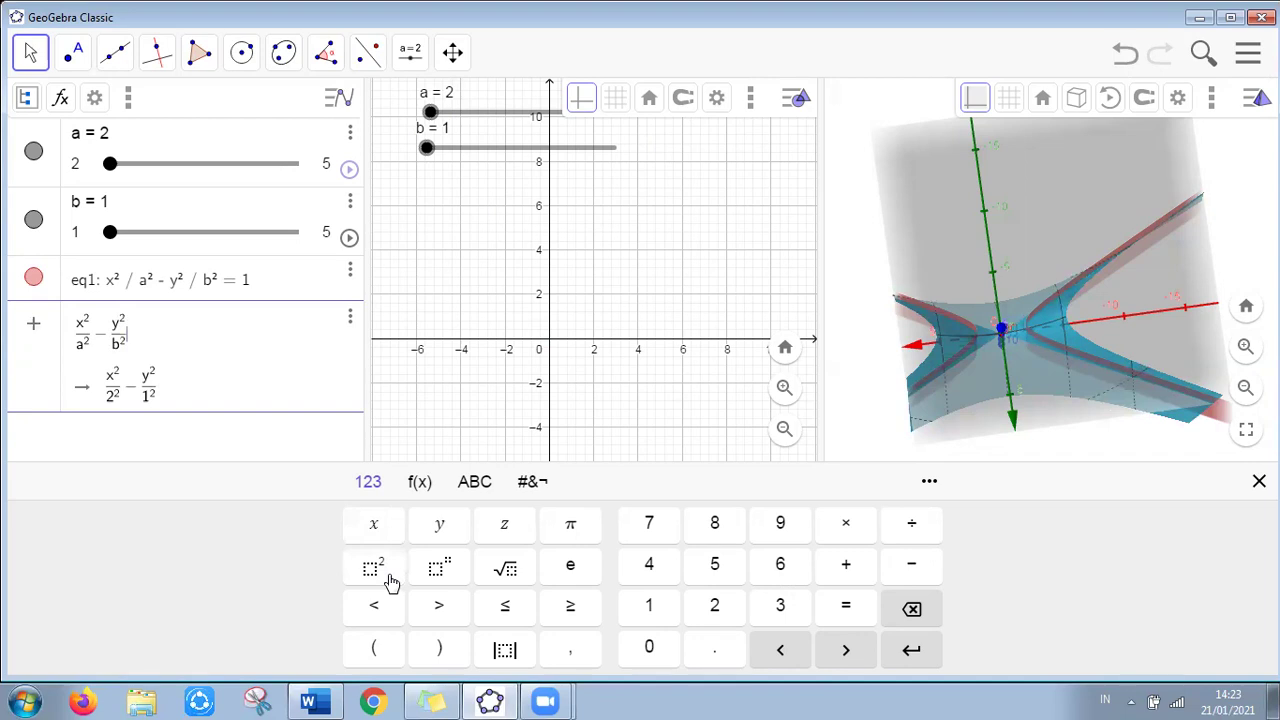
type("=1")
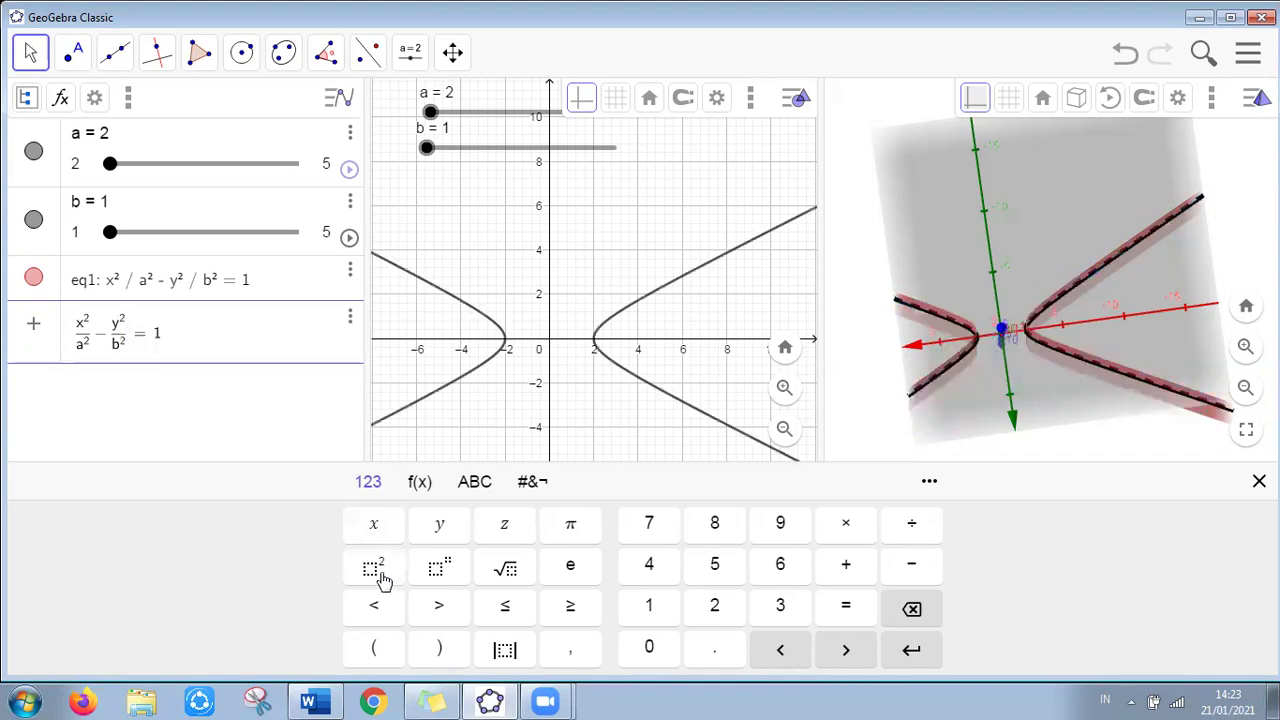
left_click(908, 652)
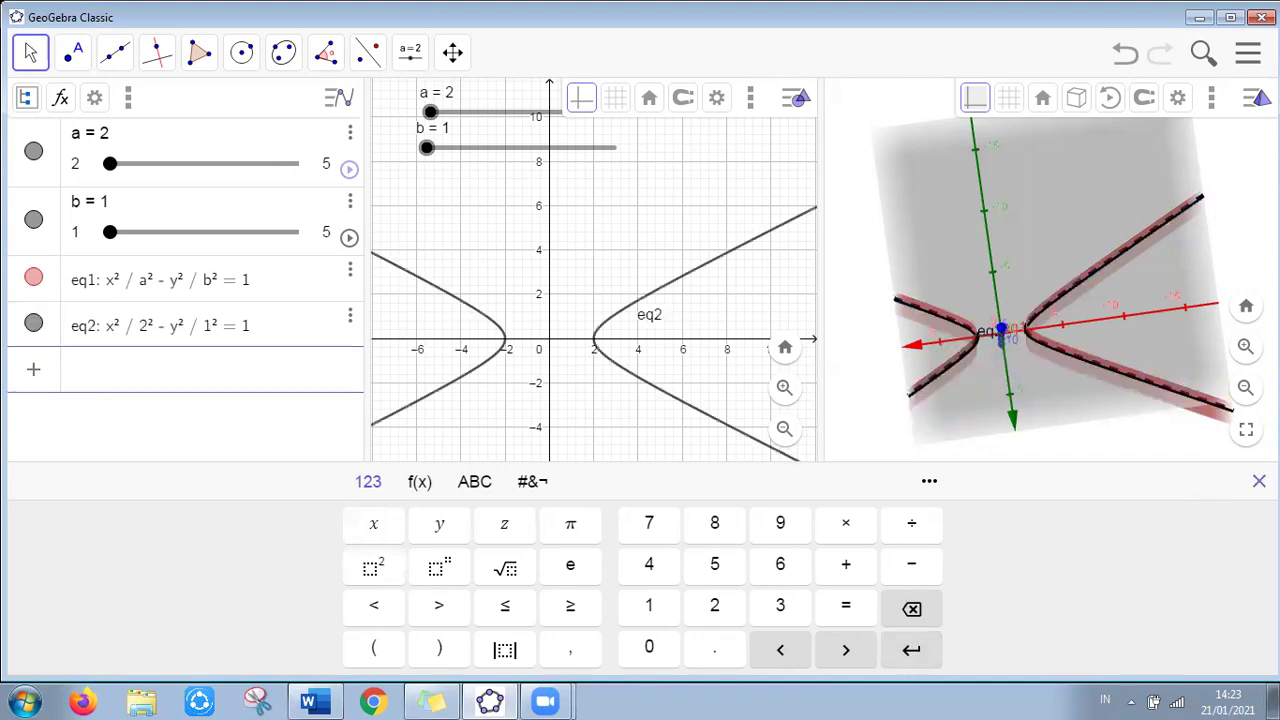
left_click(1259, 481)
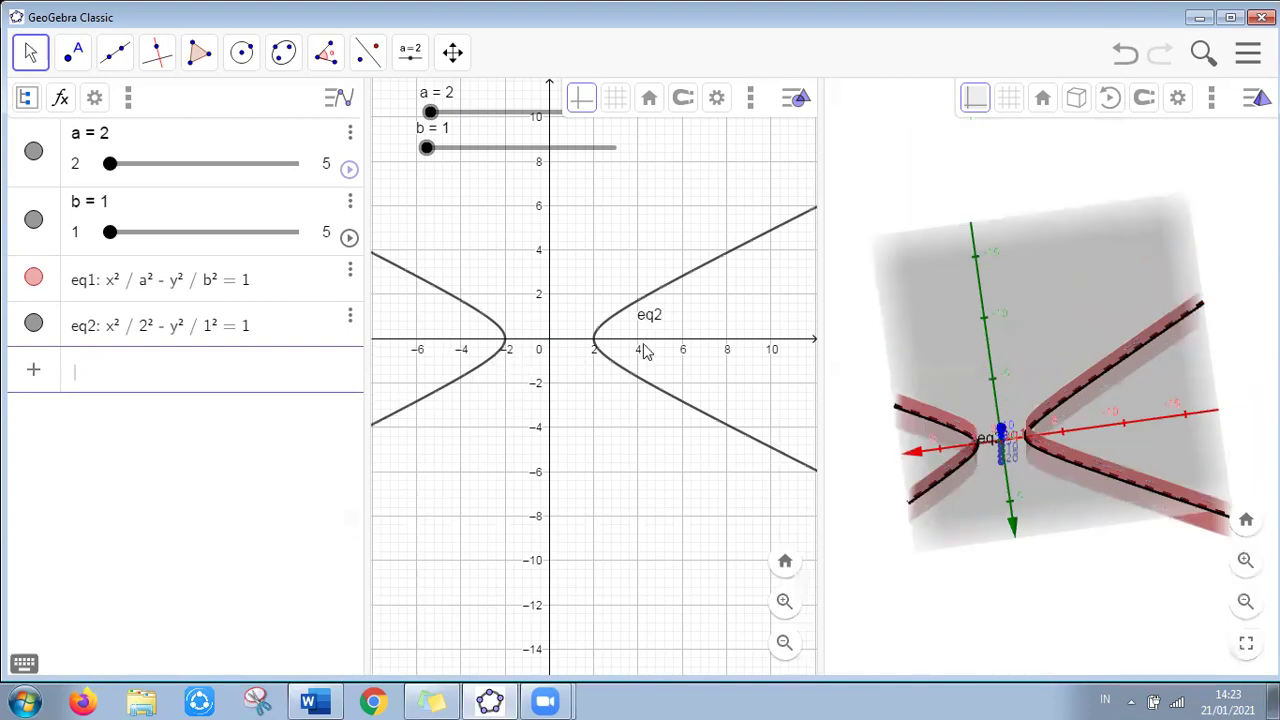
Define the hyperbola's positive focus as point E = (√(a² + b²), 0)
left_click(26, 664)
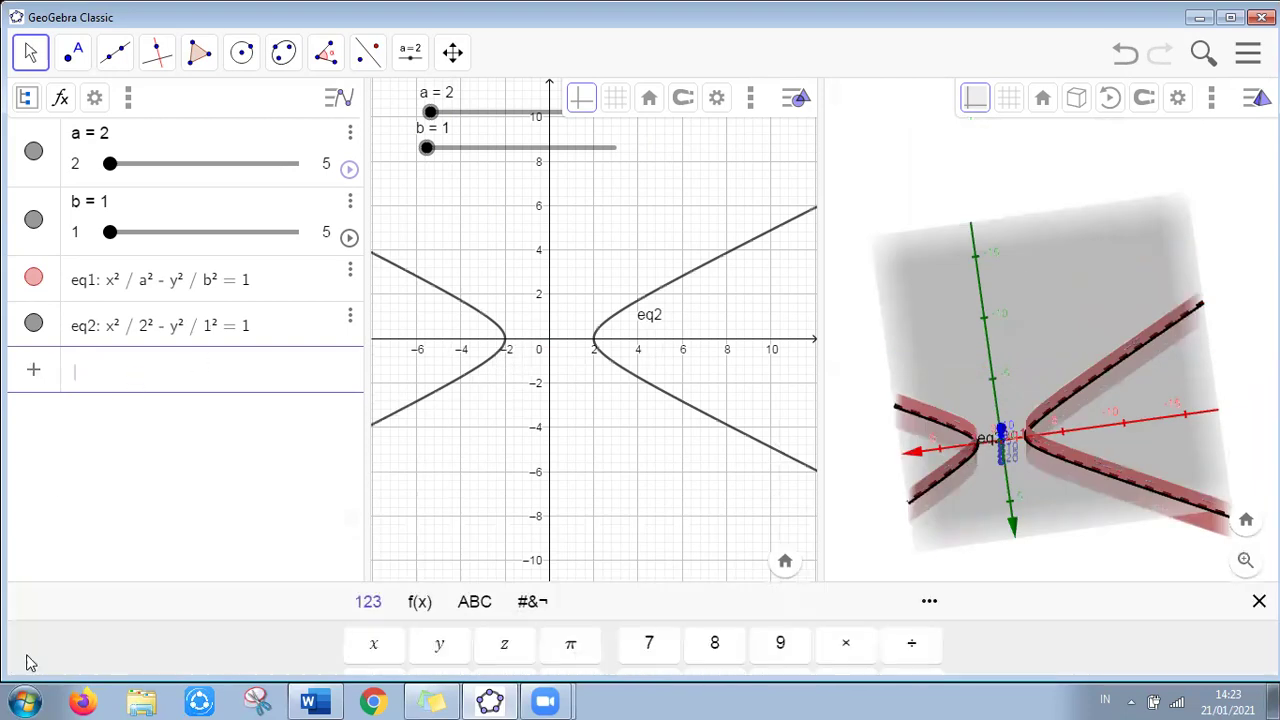
type("E = (")
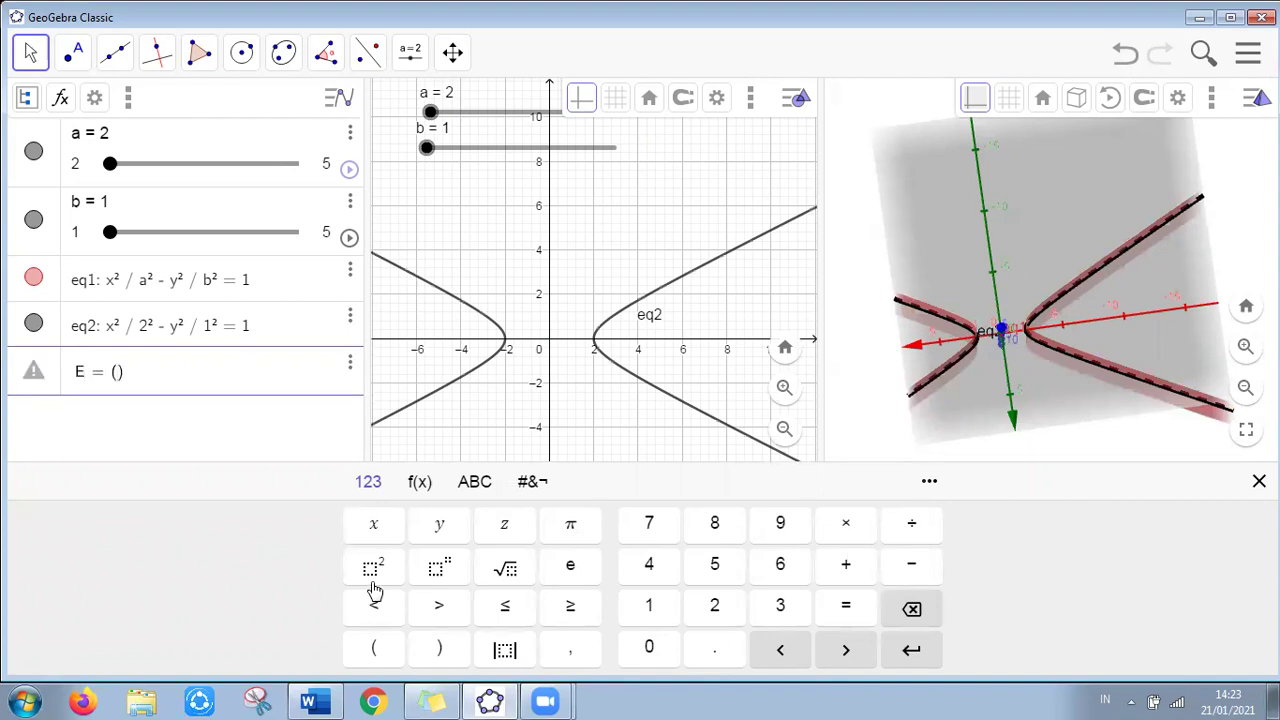
left_click(512, 569)
type("a")
left_click(385, 568)
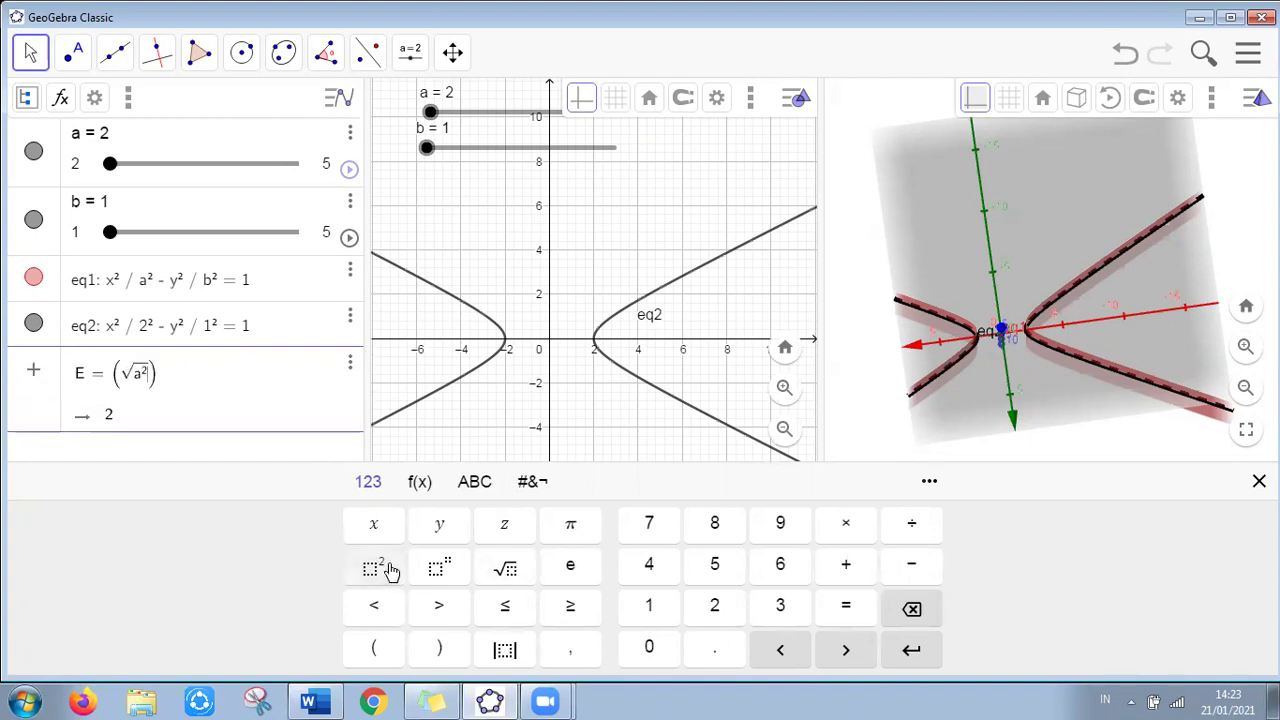
type("+b")
left_click(388, 569)
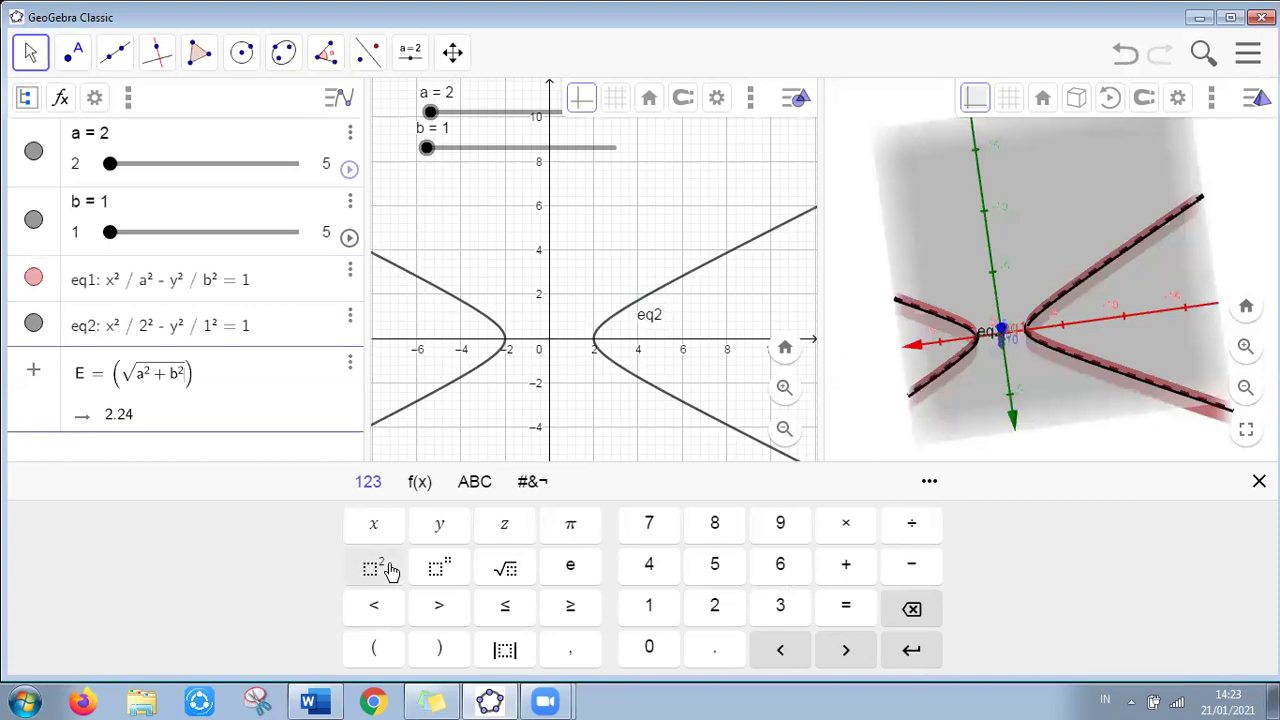
key("Right")
type(",0")
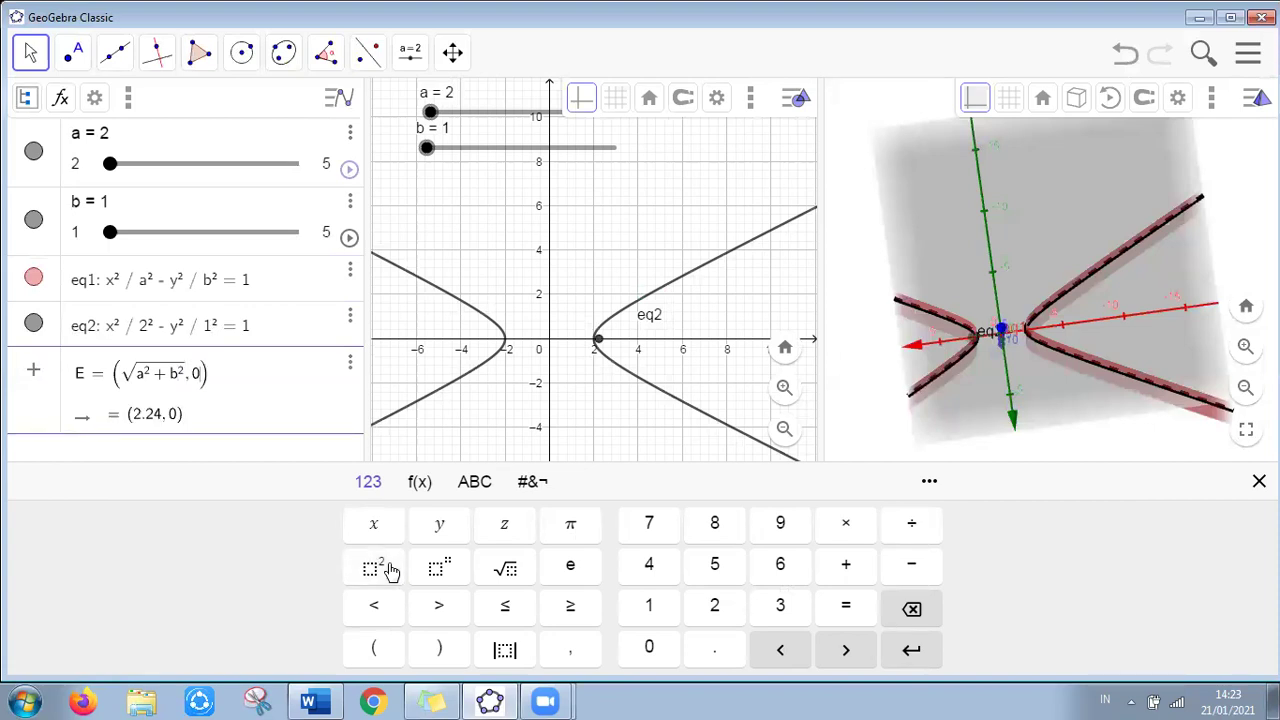
left_click(895, 656)
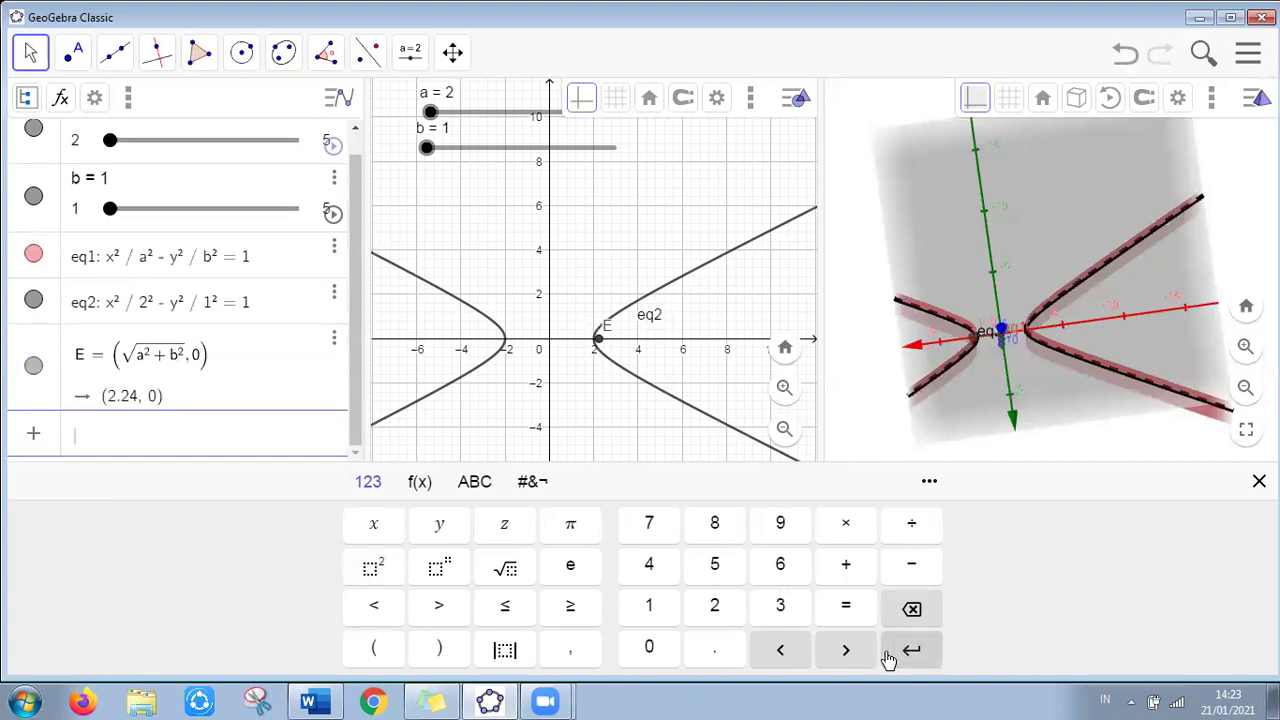
Define the hyperbola's negative focus as point F = (−√(a² + b²), 0)
type("F")
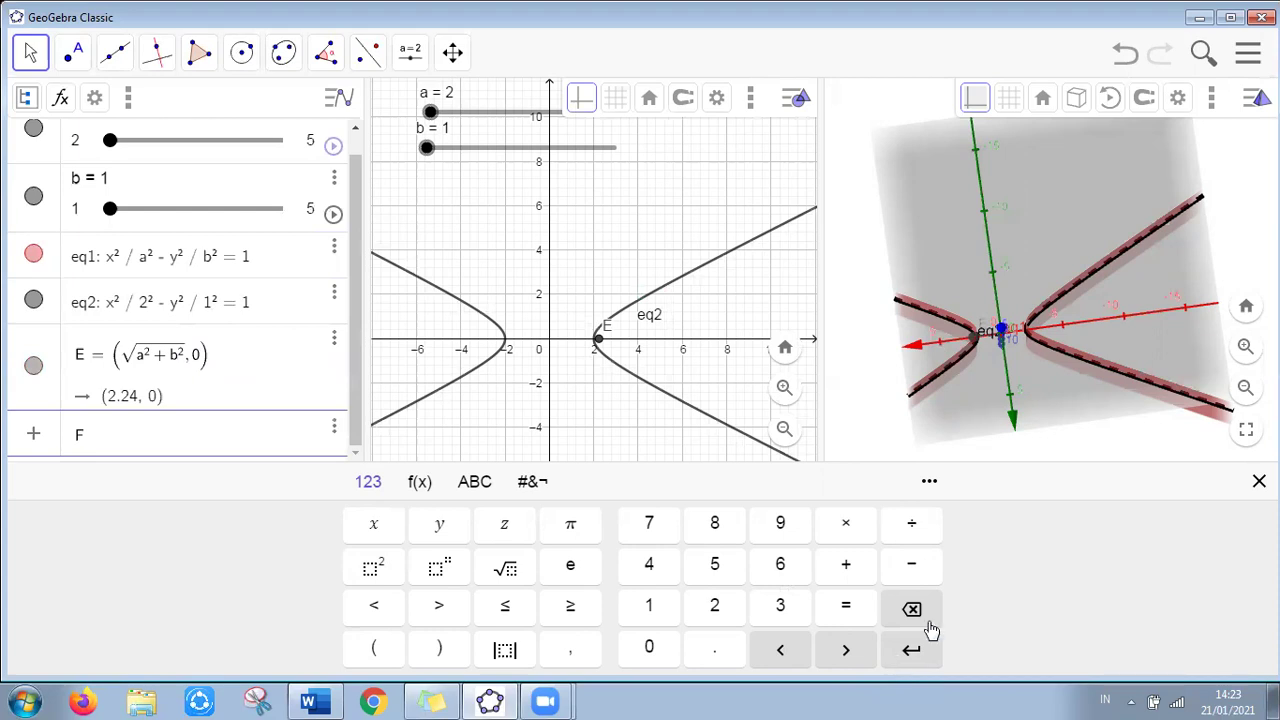
type(" = (")
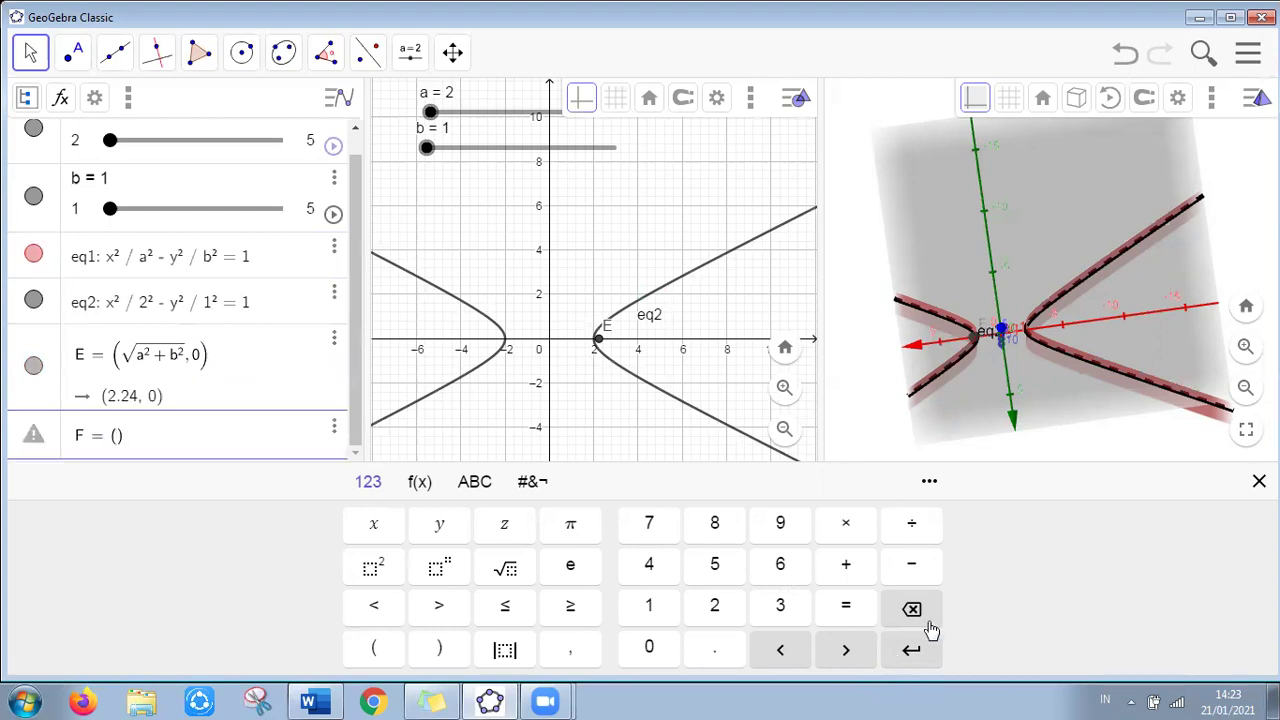
left_click(911, 564)
left_click(505, 568)
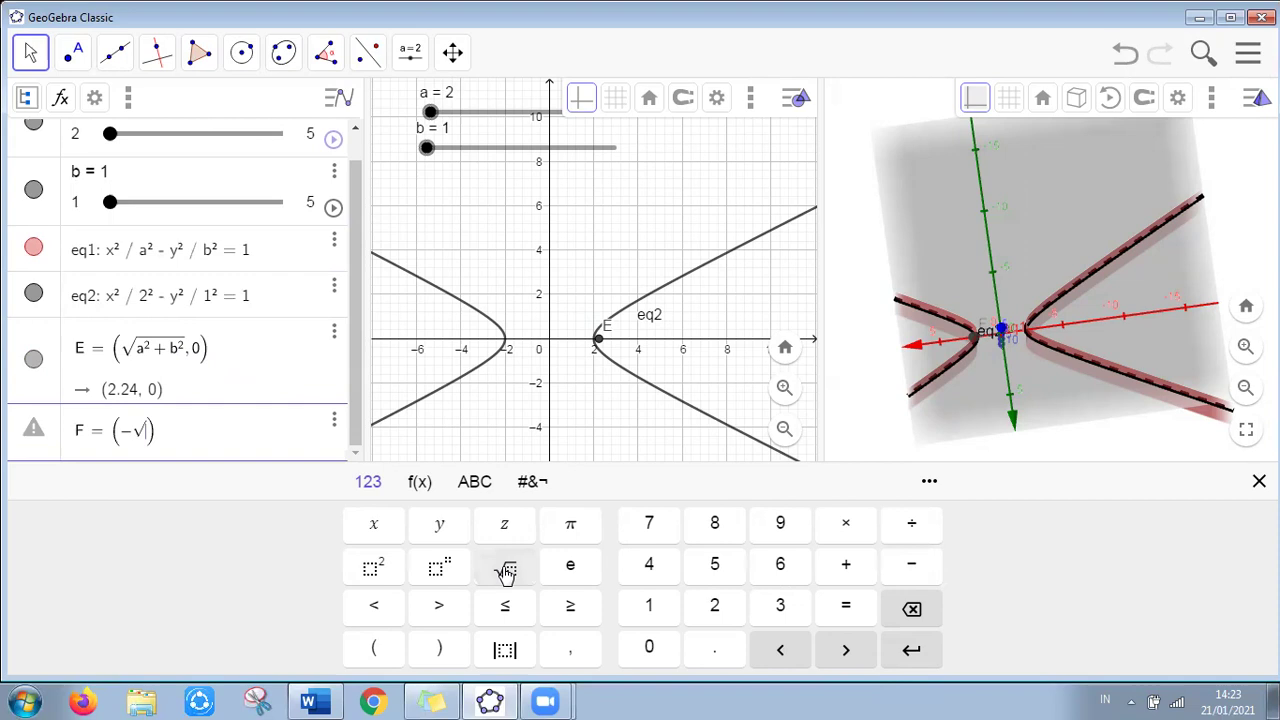
type("a")
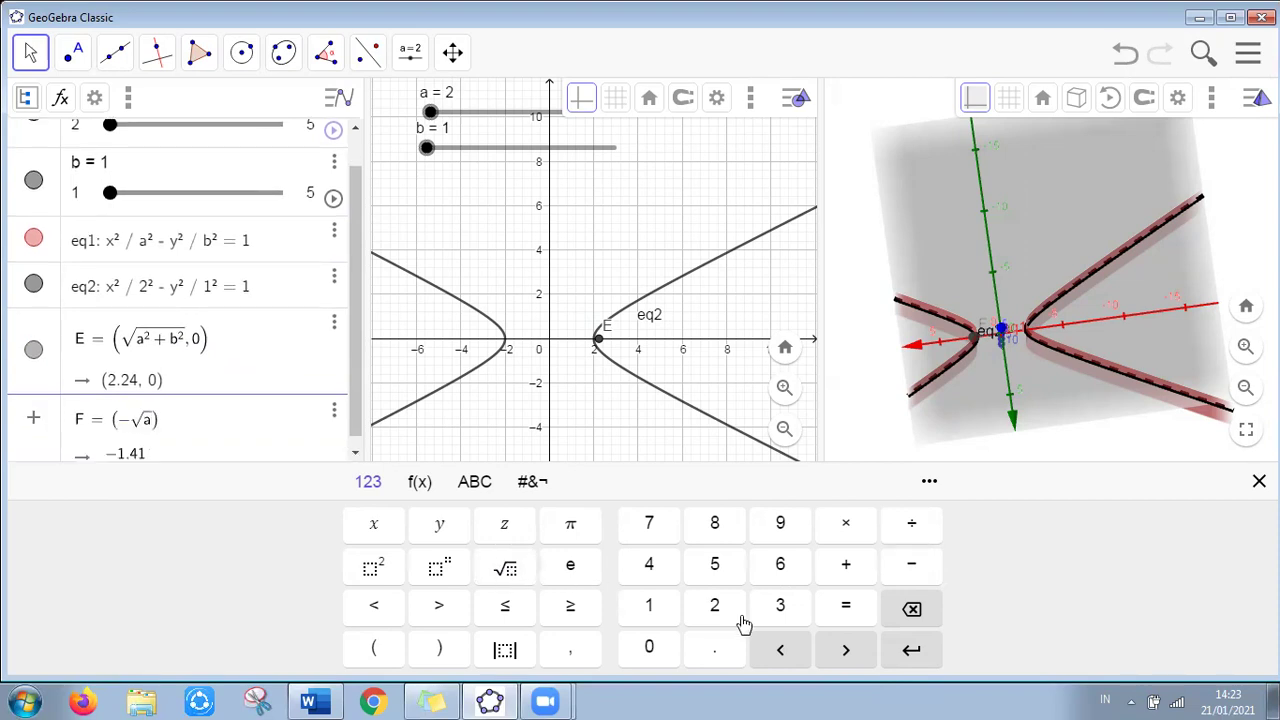
left_click(379, 568)
type("+b")
left_click(379, 568)
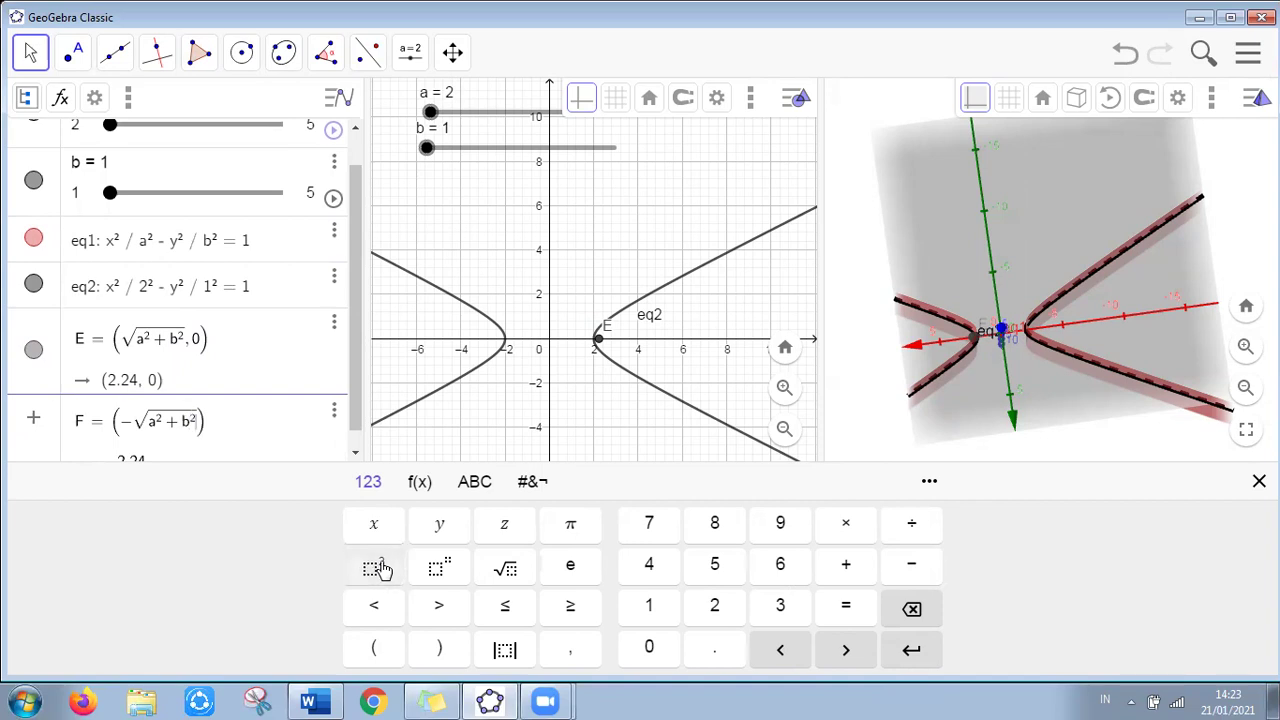
type(",")
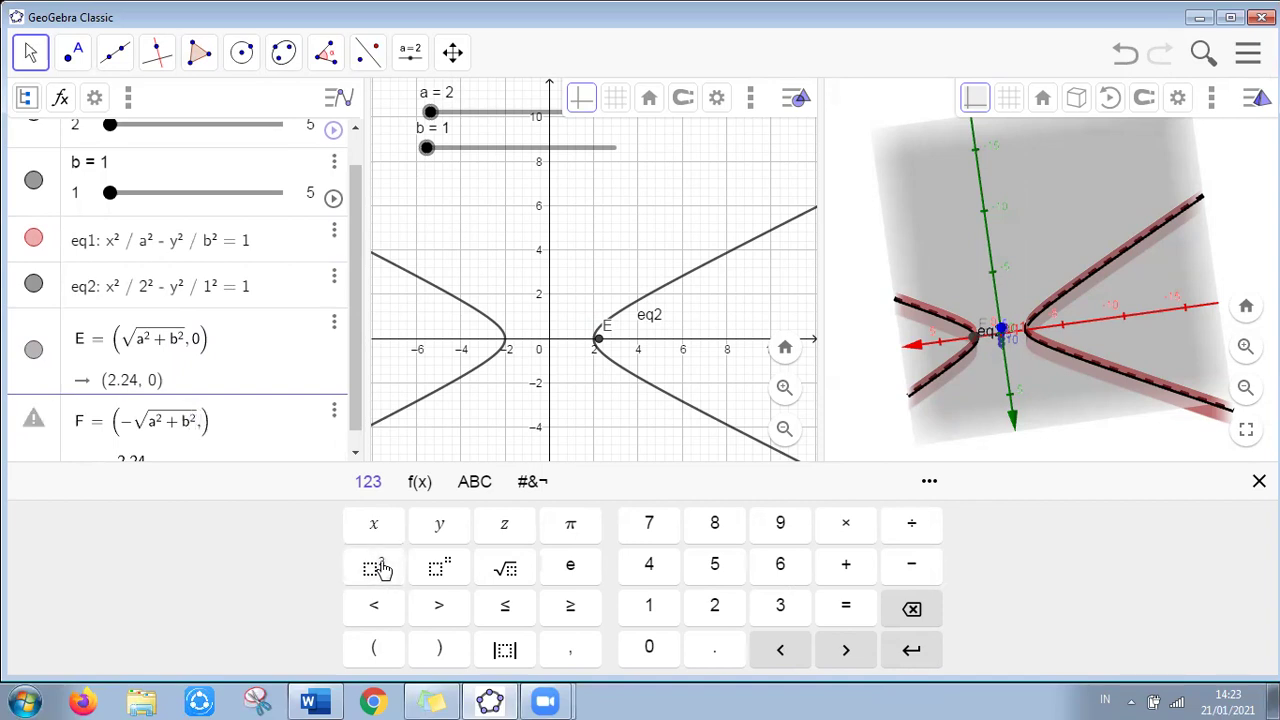
type("0")
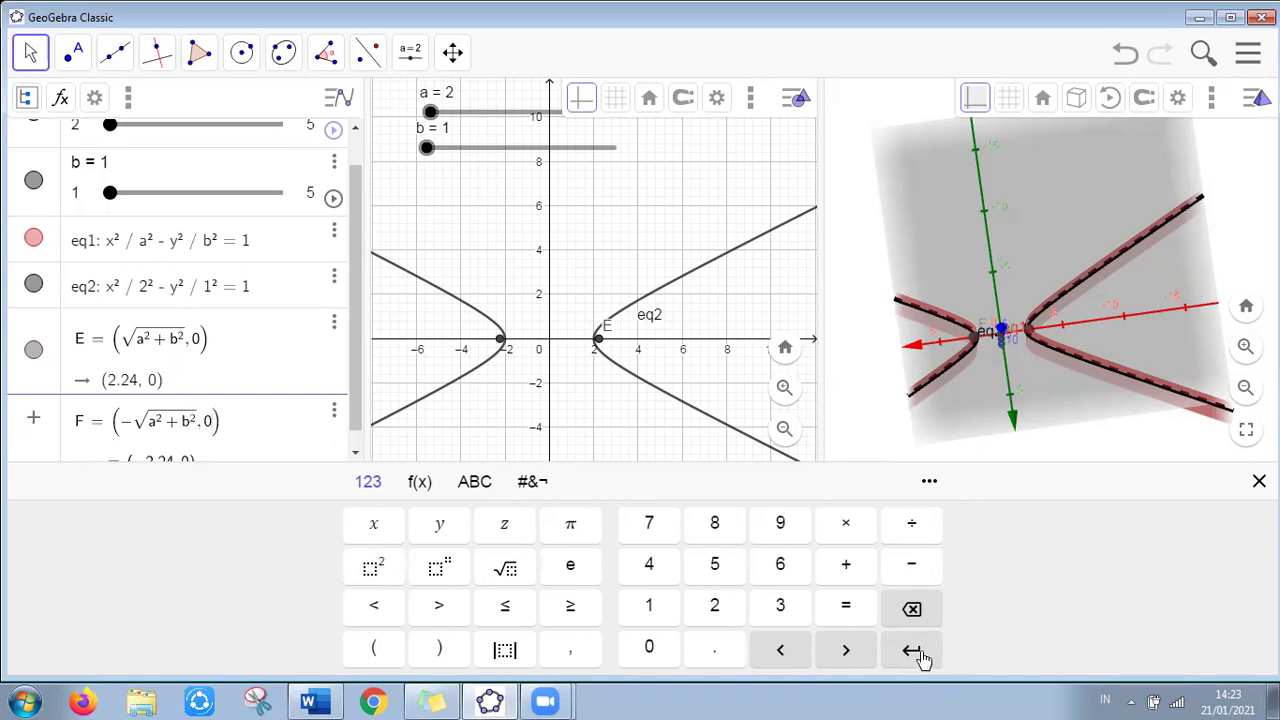
left_click(912, 651)
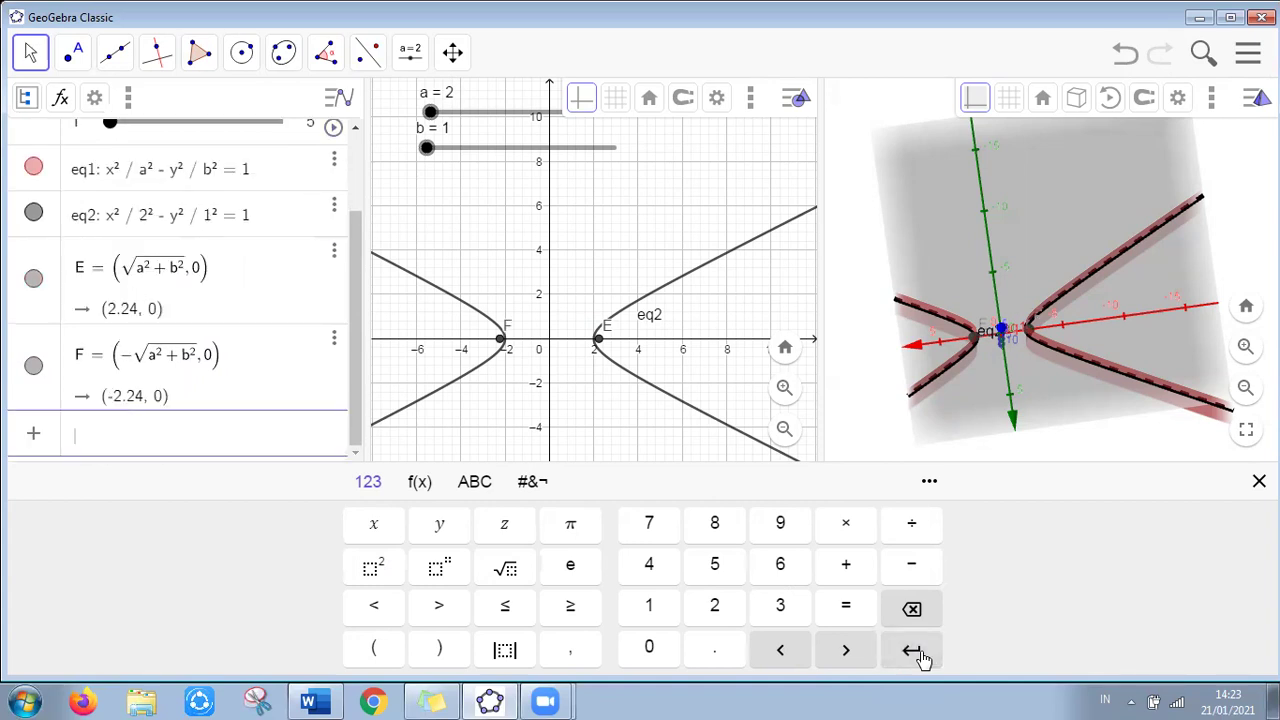
left_click(1259, 481)
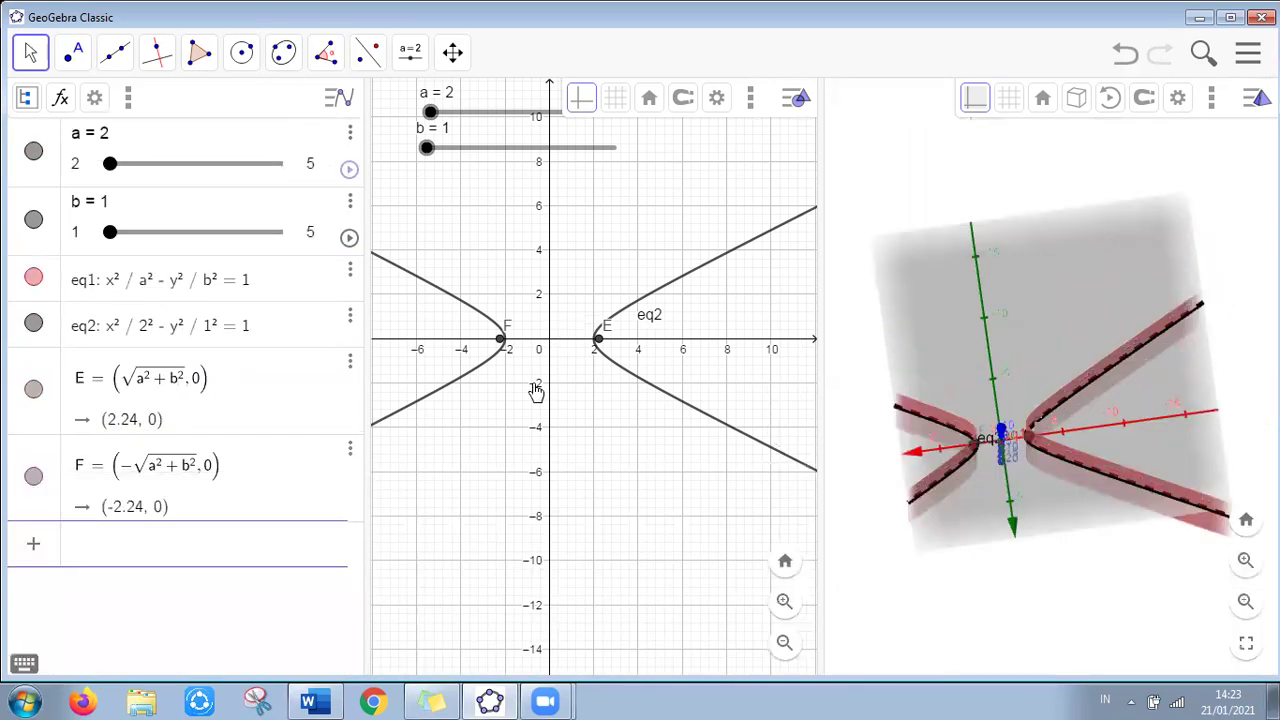
scroll(537, 388, "up", 5)
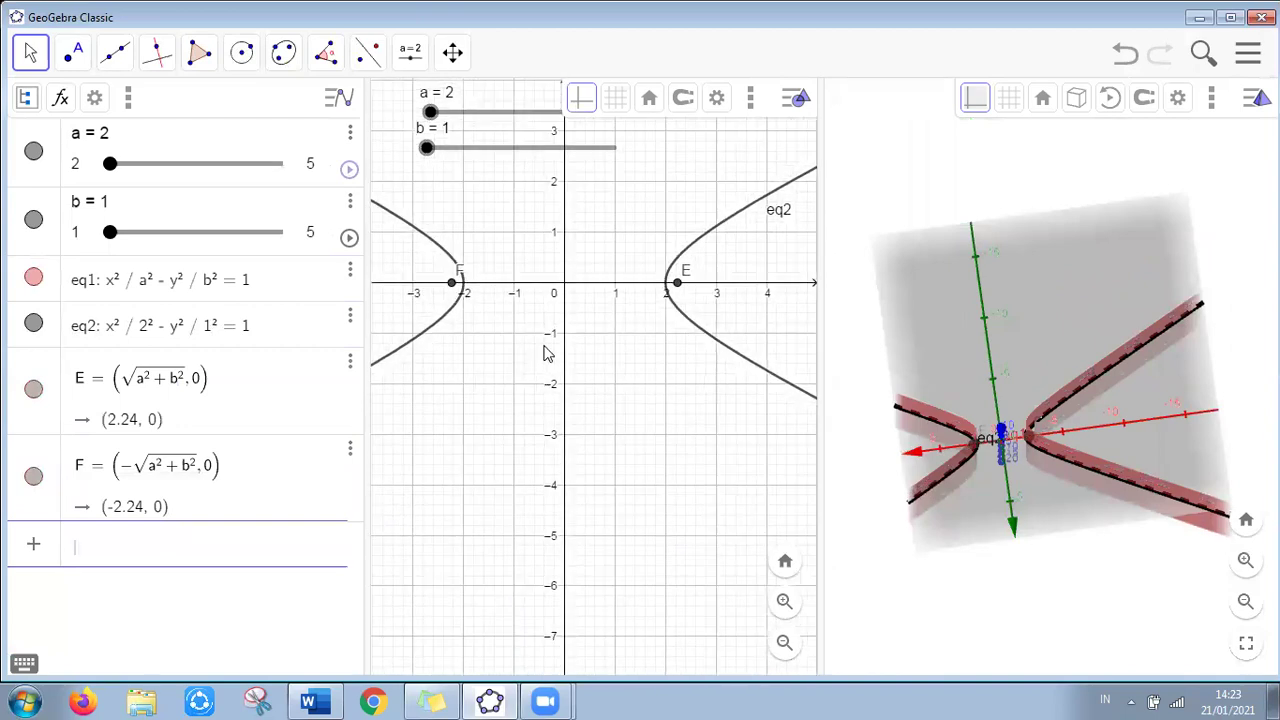
Place point A on the upper part of the 2D hyperbola's right branch, at about (2.76, 0.95)
scroll(545, 352, "up", 2)
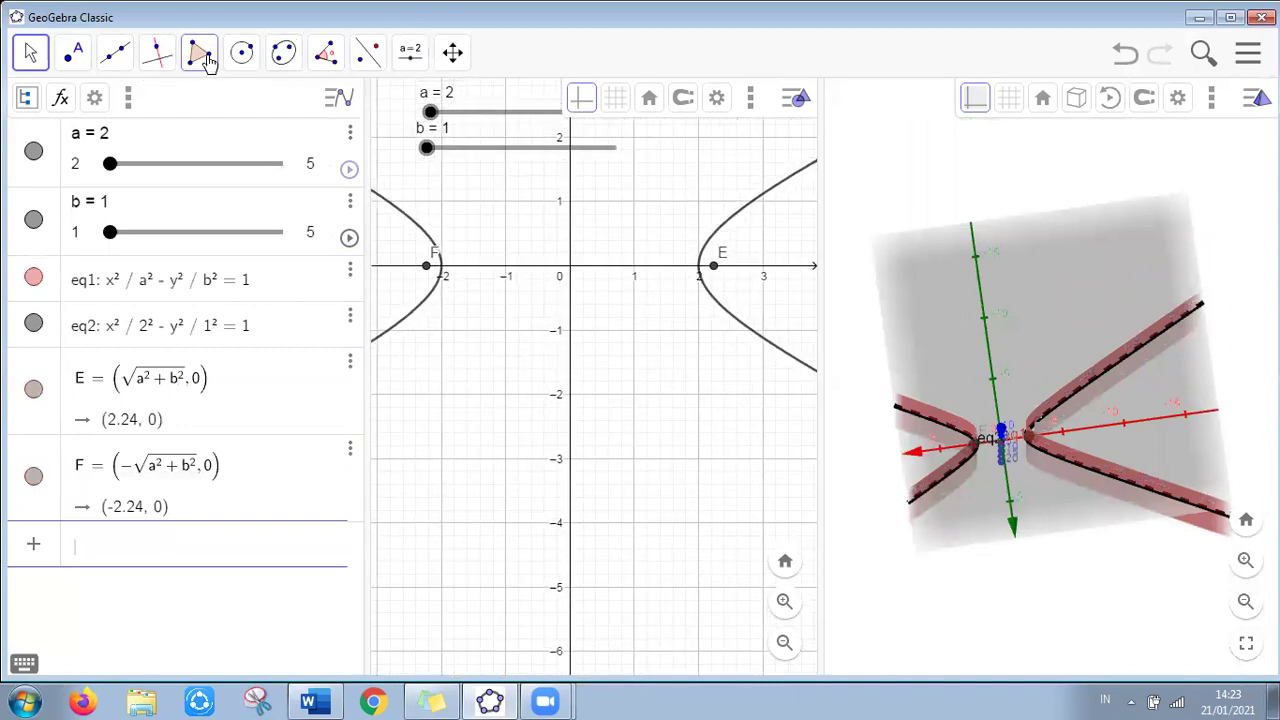
left_click(74, 54)
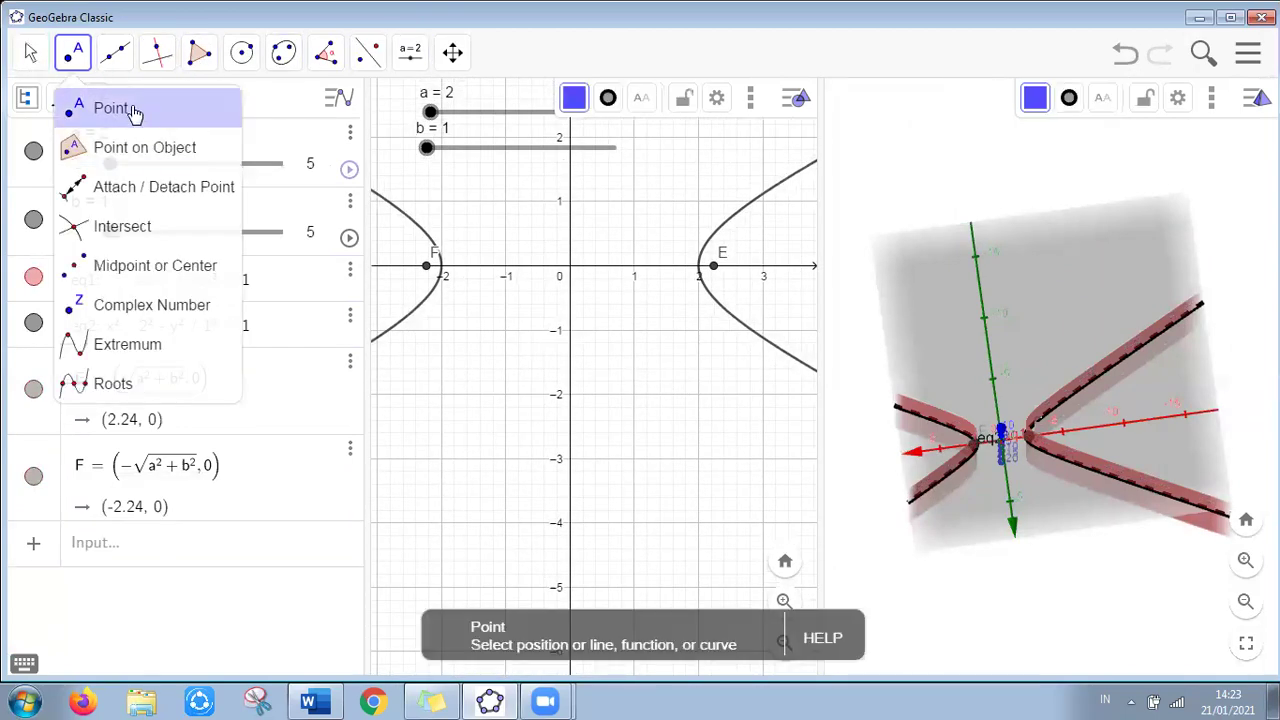
left_click(135, 110)
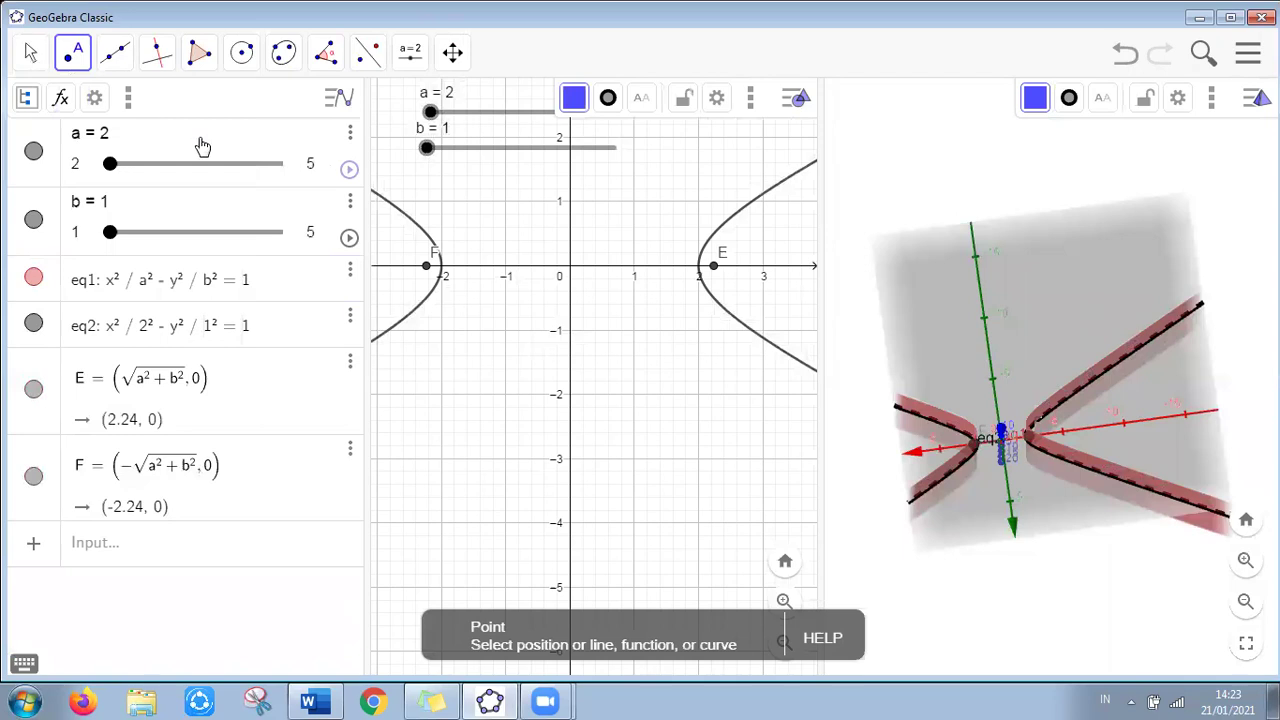
left_click(747, 205)
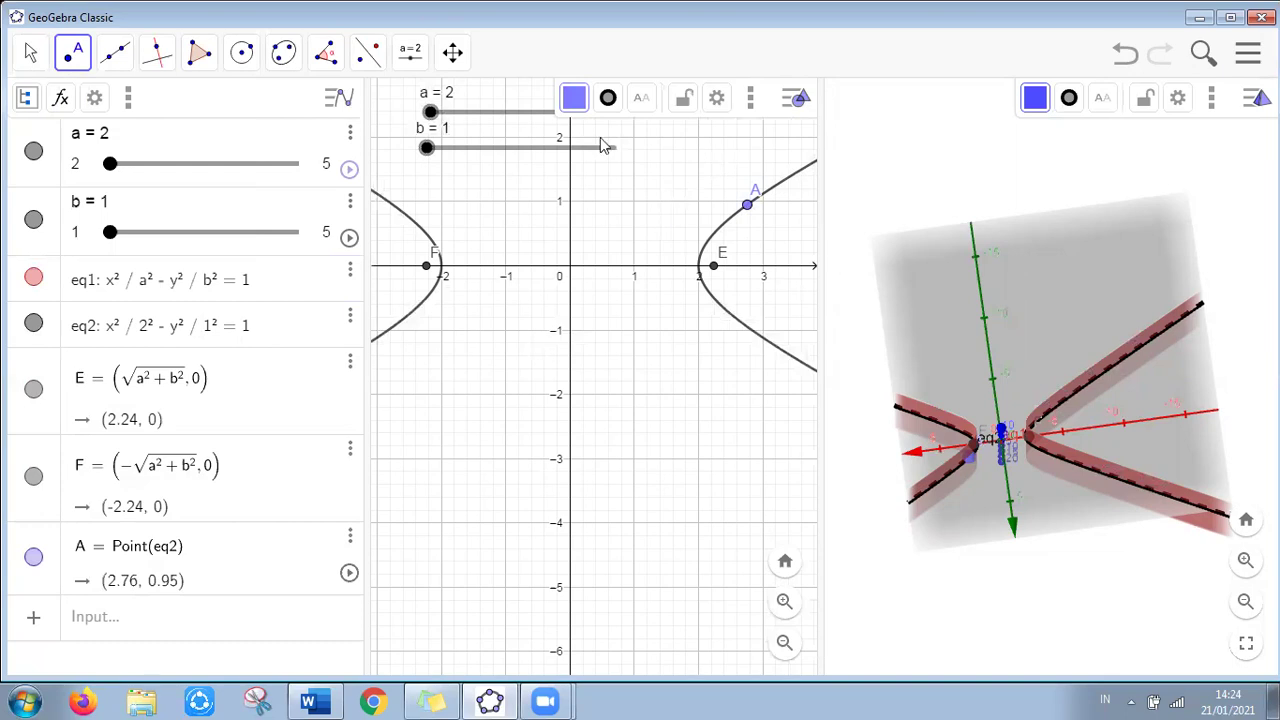
Draw segments from focus F to point A and from point A to focus E
left_click(115, 52)
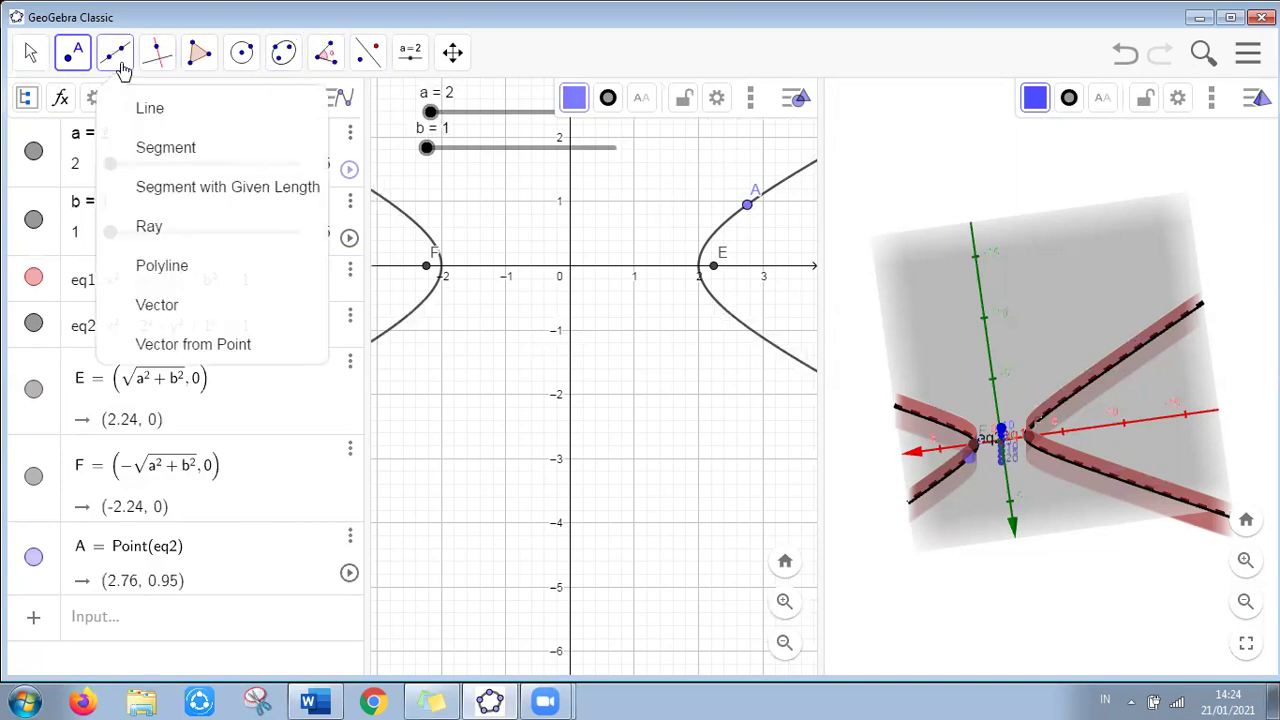
left_click(152, 146)
left_click(426, 265)
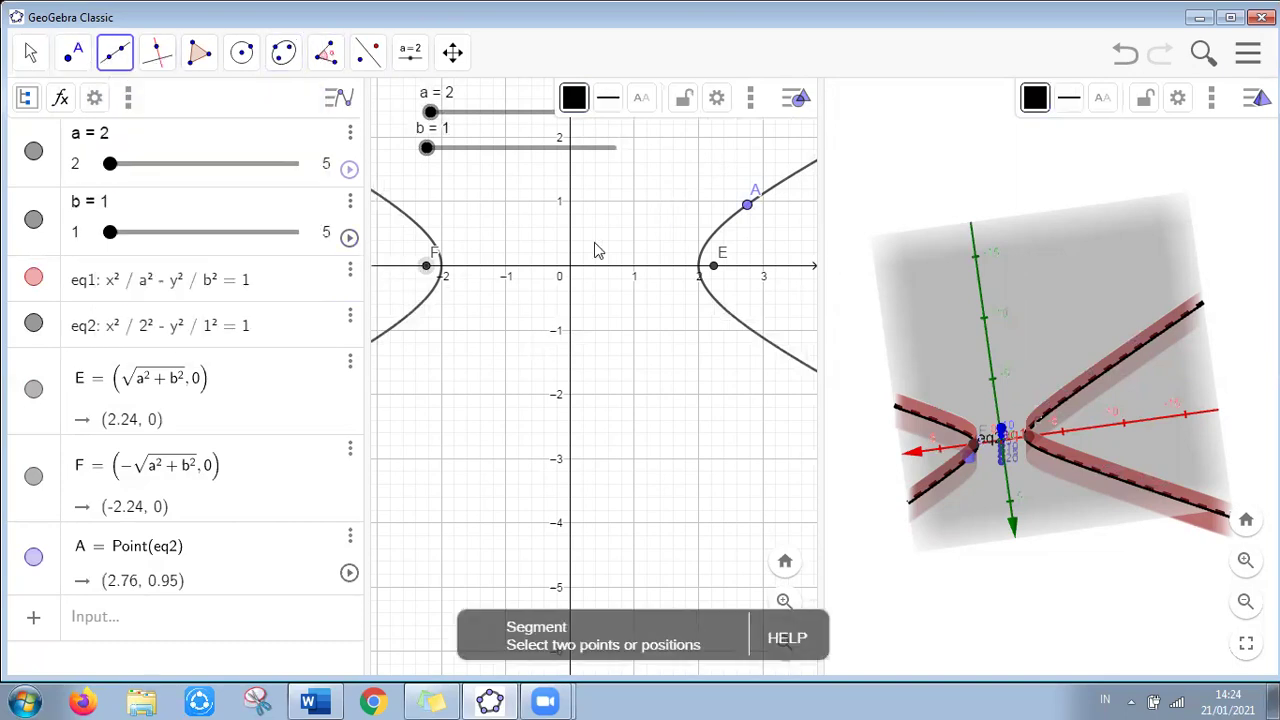
left_click(747, 206)
left_click(747, 207)
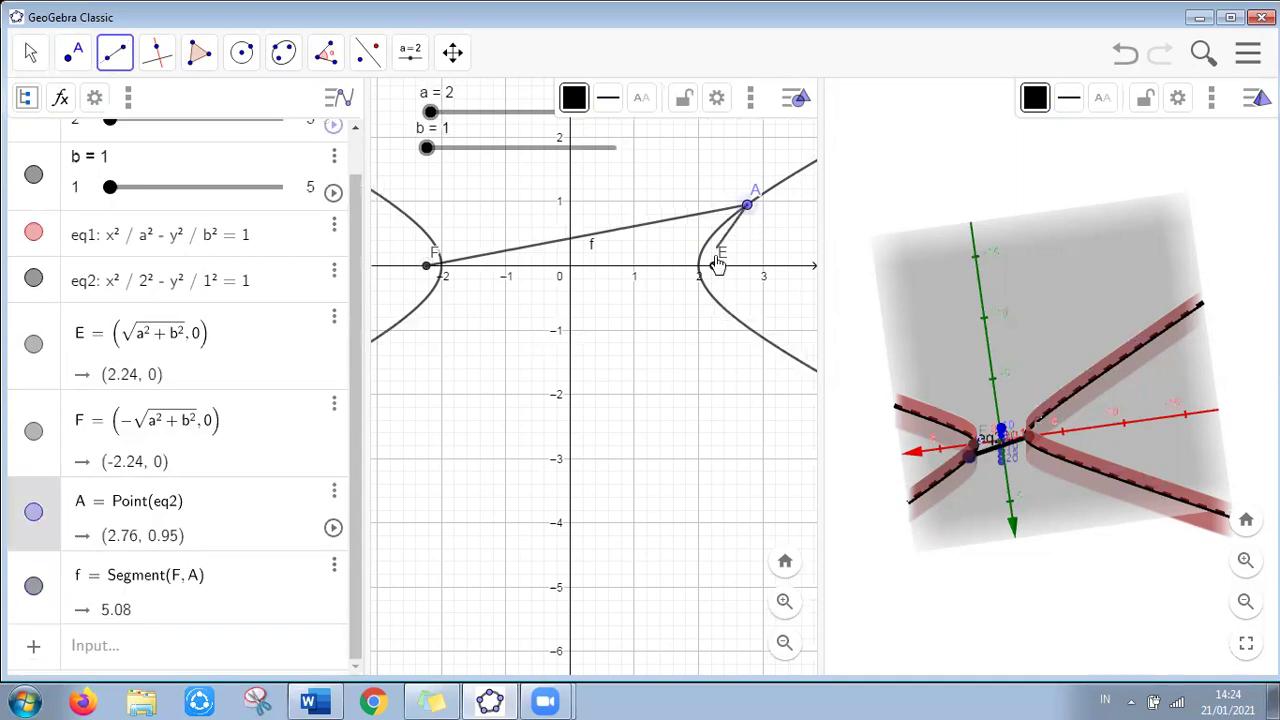
left_click(714, 265)
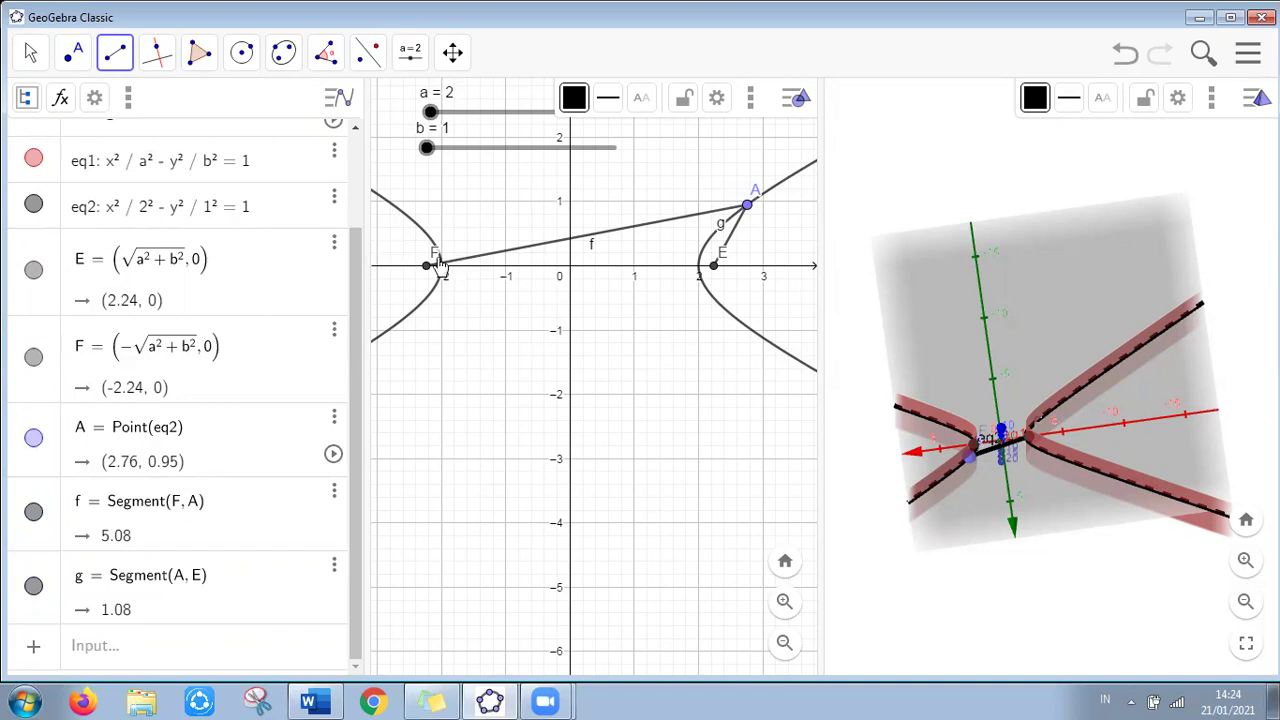
Create the angle at vertex A through points F, A and E with the Angle tool
left_click(328, 58)
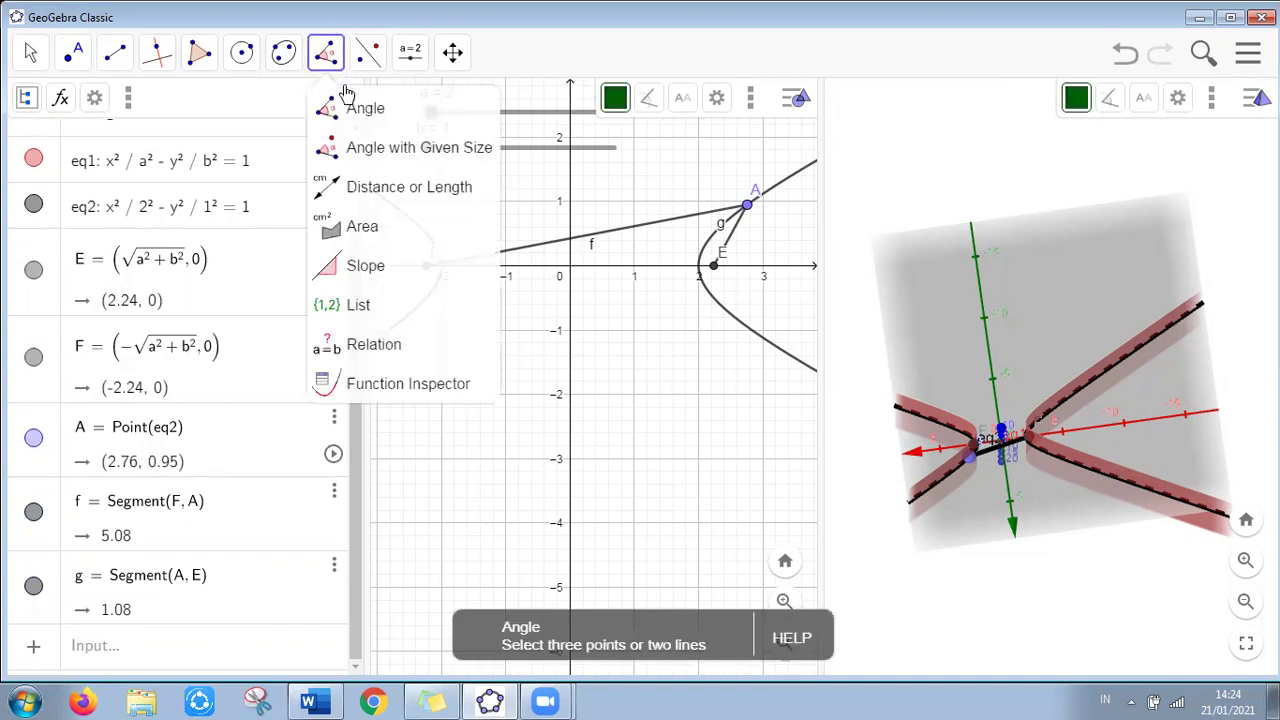
left_click(345, 105)
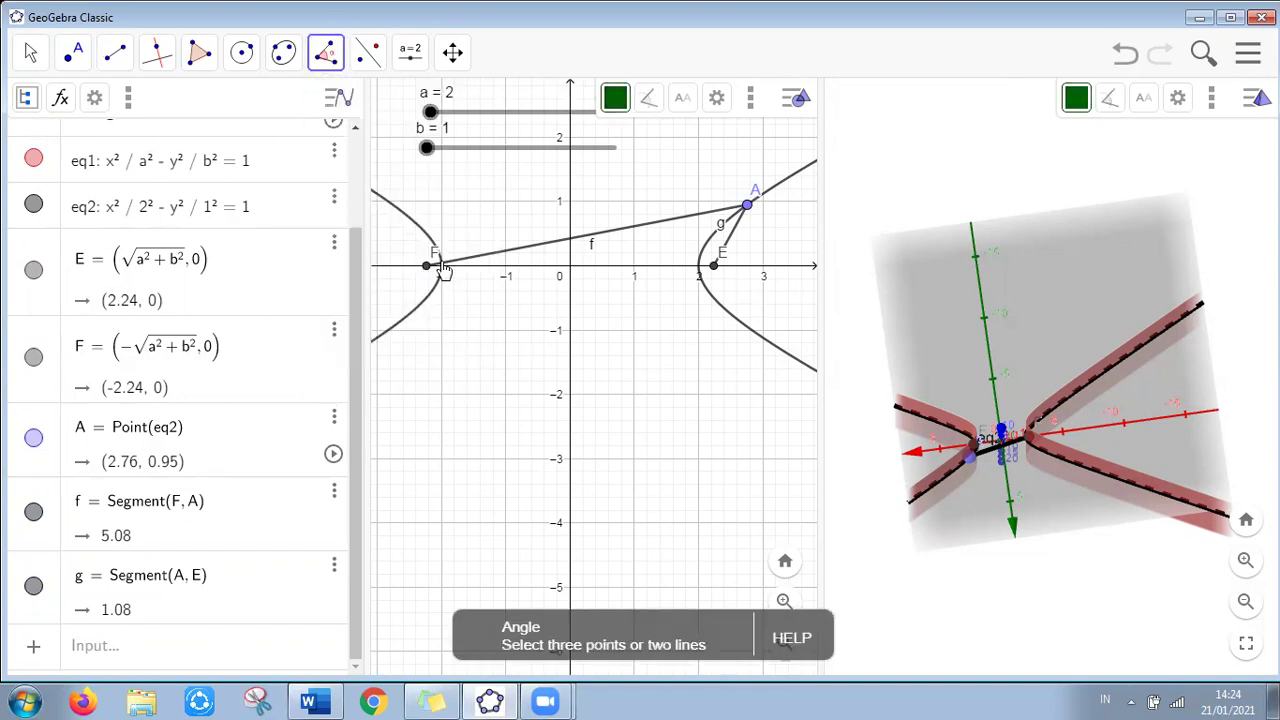
left_click(426, 267)
left_click(747, 207)
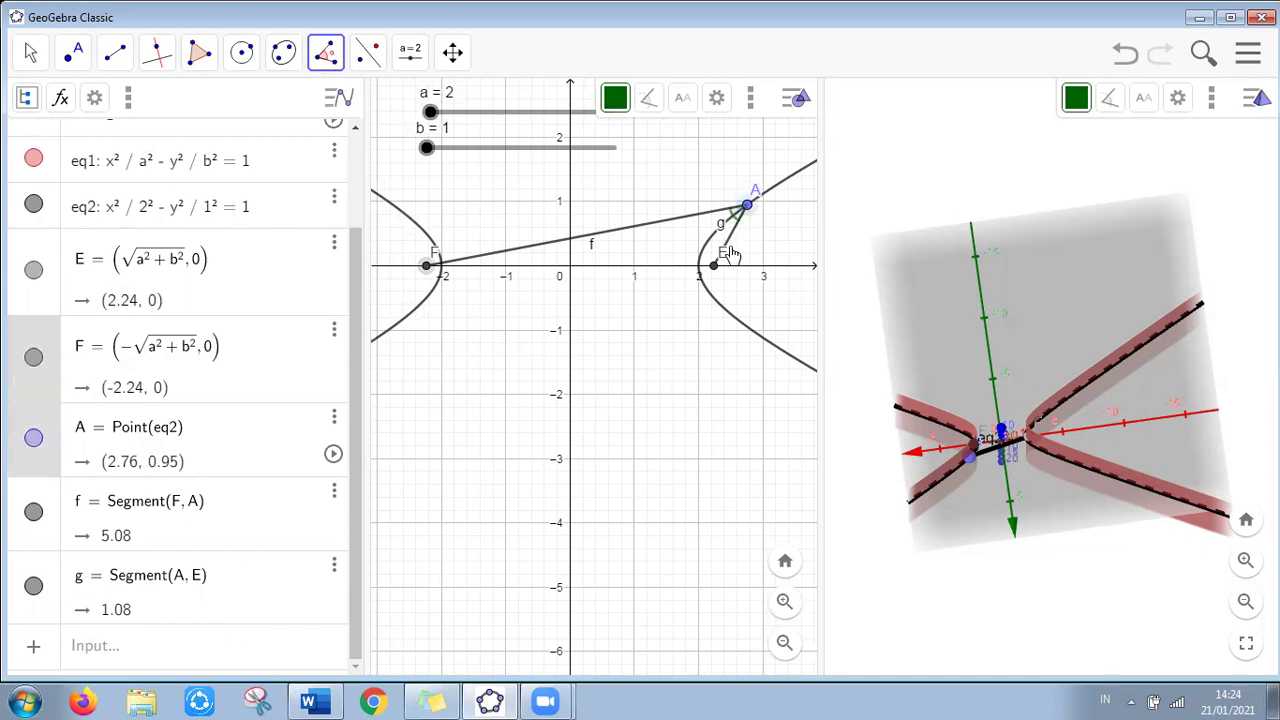
left_click(716, 273)
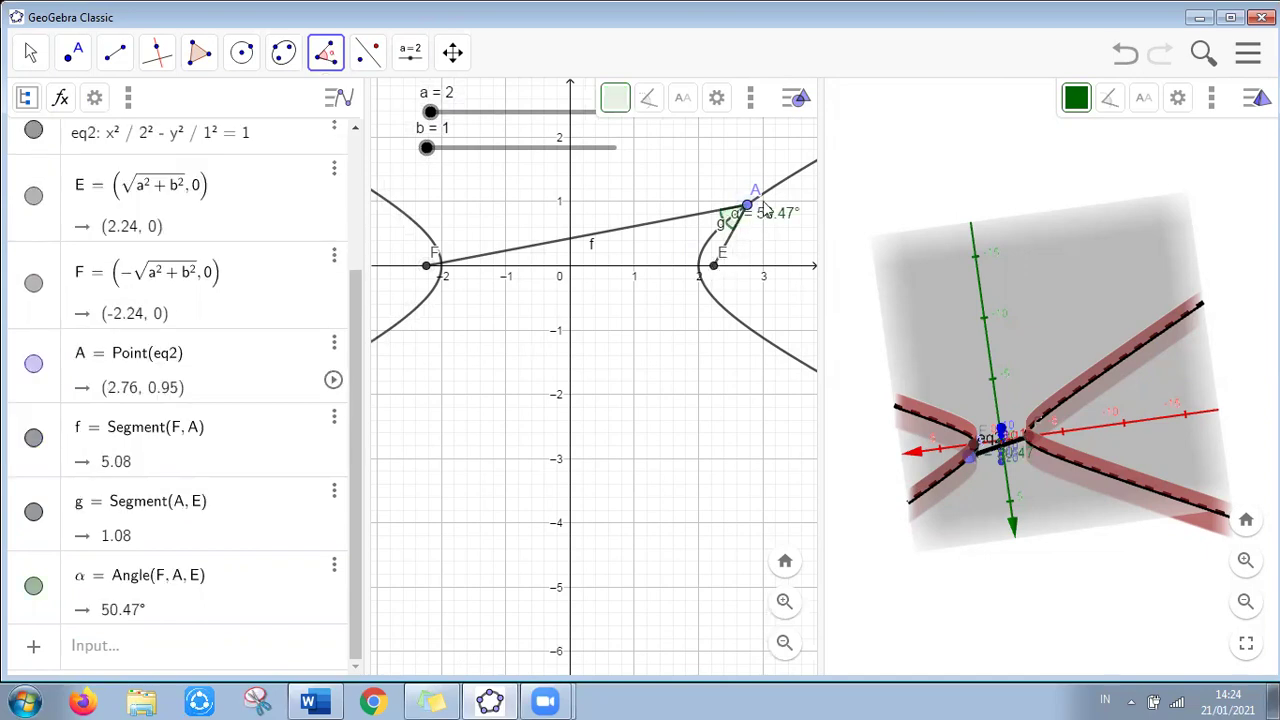
key("Escape")
Move point A slightly up along the hyperbola's right branch to about (2.83, 1)
scroll(362, 250, "up", 3)
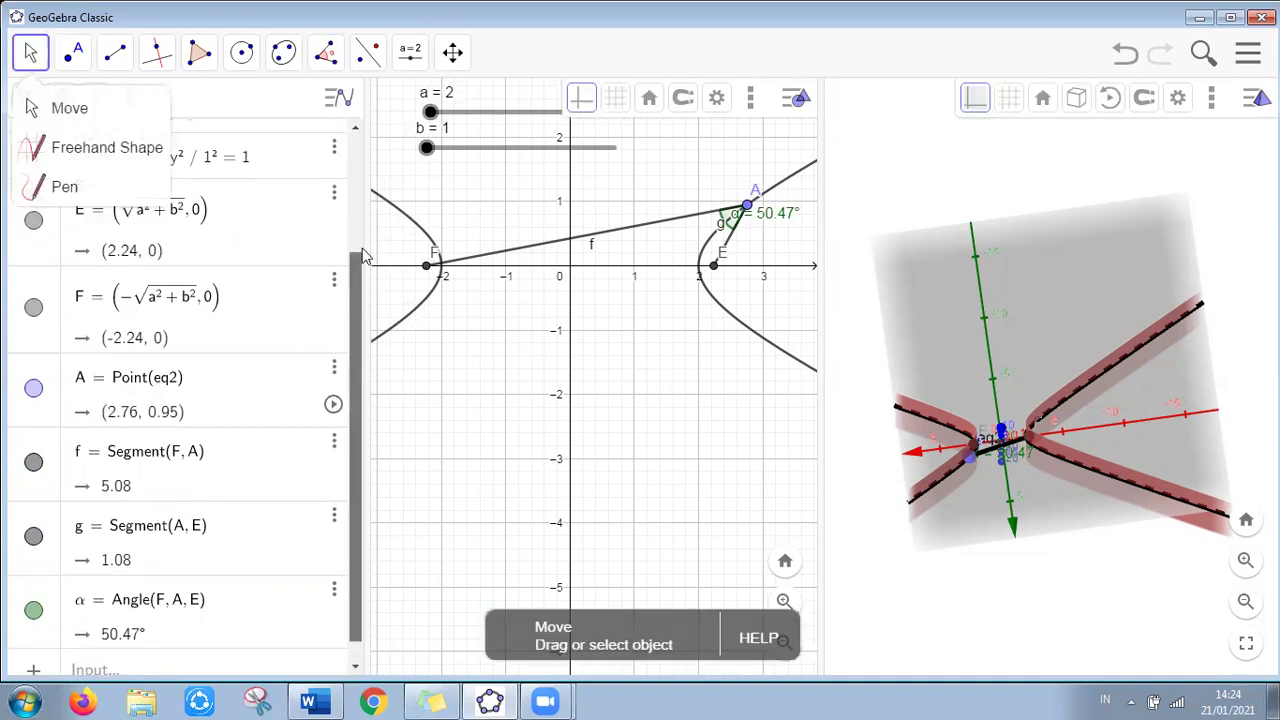
mouse_move(744, 213)
left_mouse_down()
mouse_move(703, 258)
mouse_move(764, 234)
mouse_move(745, 212)
mouse_move(705, 265)
mouse_move(415, 300)
mouse_move(430, 275)
mouse_move(417, 226)
mouse_move(640, 283)
mouse_move(709, 286)
mouse_move(752, 328)
mouse_move(768, 192)
mouse_move(752, 201)
left_mouse_up()
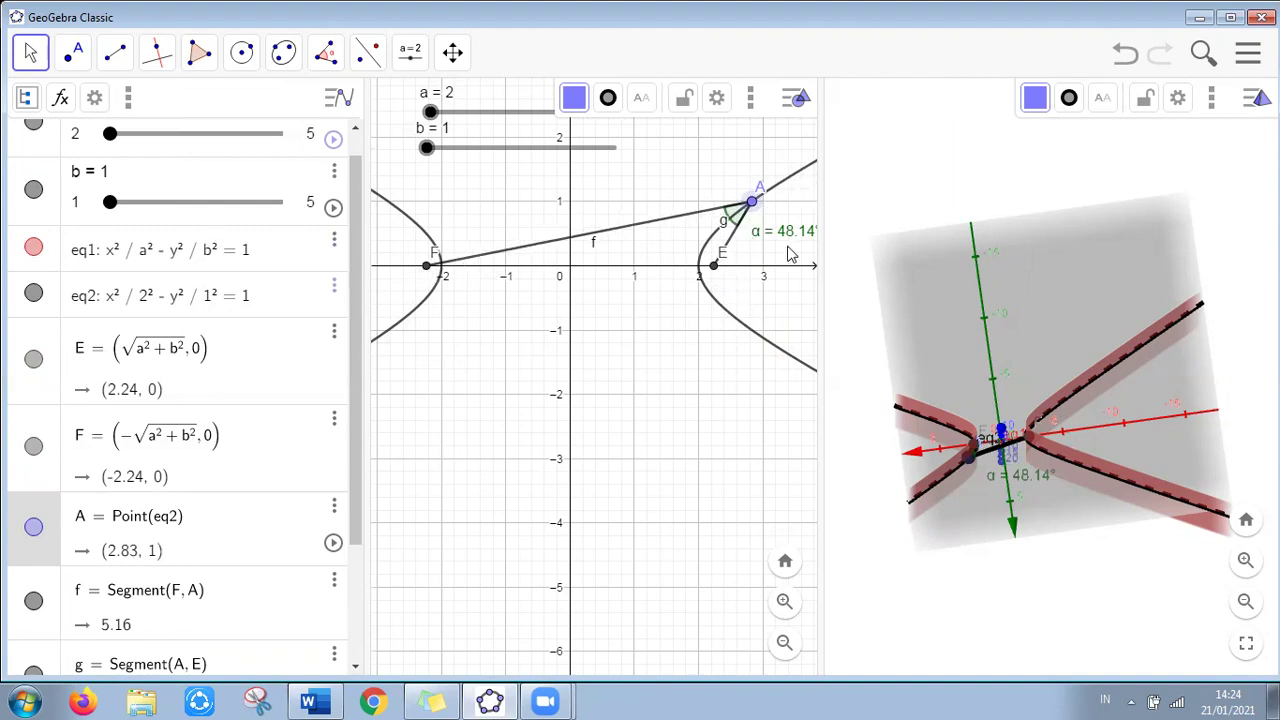
scroll(586, 235, "down", 1)
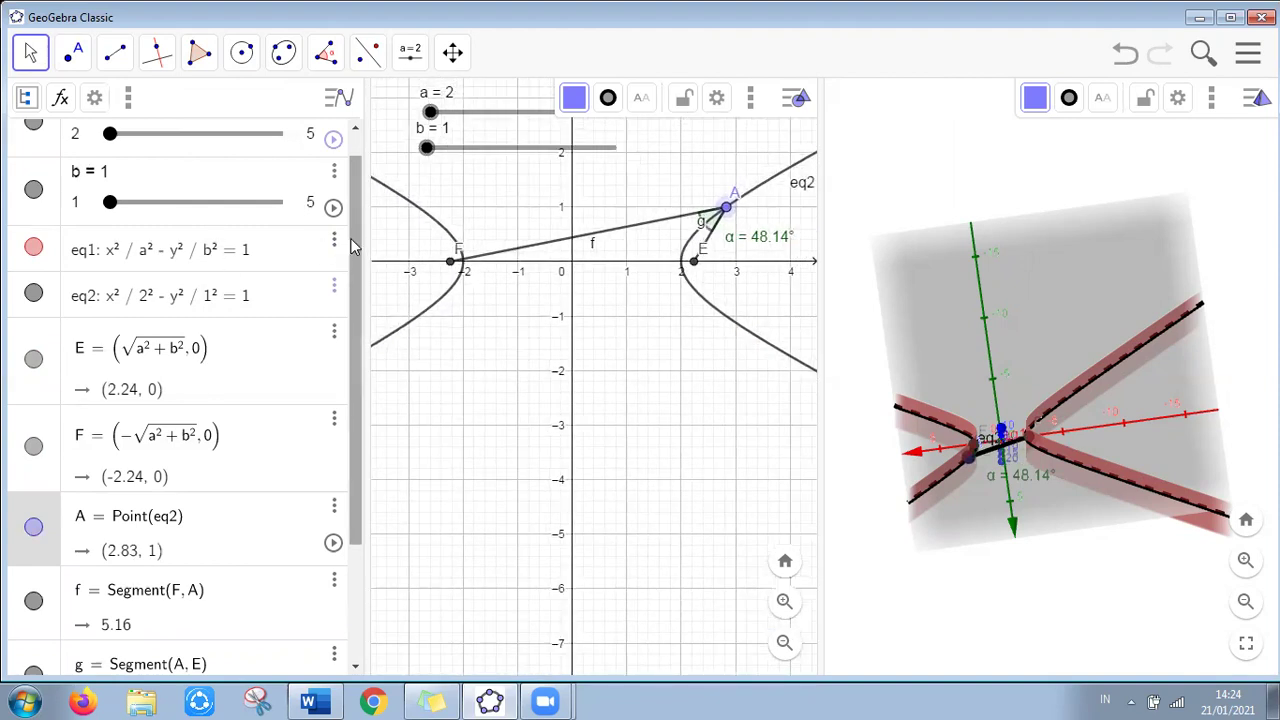
Animate slider a at 4× speed and slider b at 2× speed to vary the hyperbola and focal angle, and pause both animations
scroll(352, 240, "up", 1)
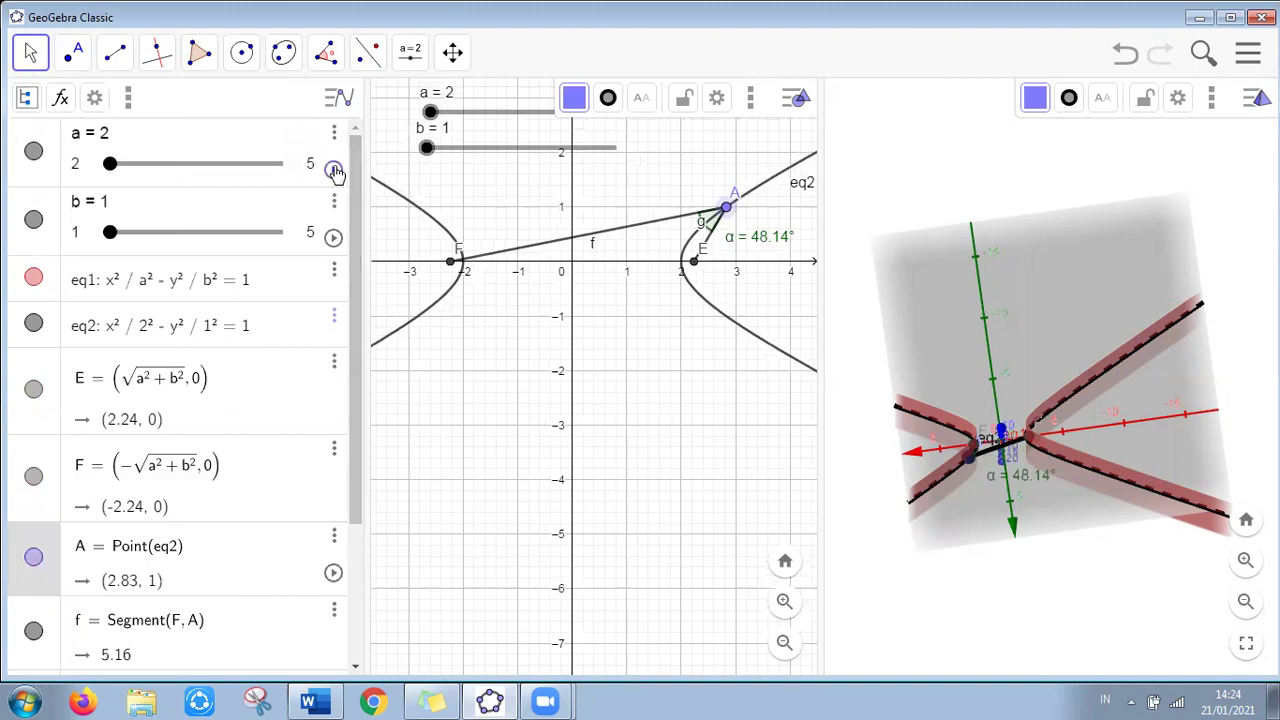
left_click(333, 238)
left_click(336, 133)
left_click(336, 133)
left_click(336, 133)
left_click(336, 133)
left_click(336, 202)
left_click(336, 204)
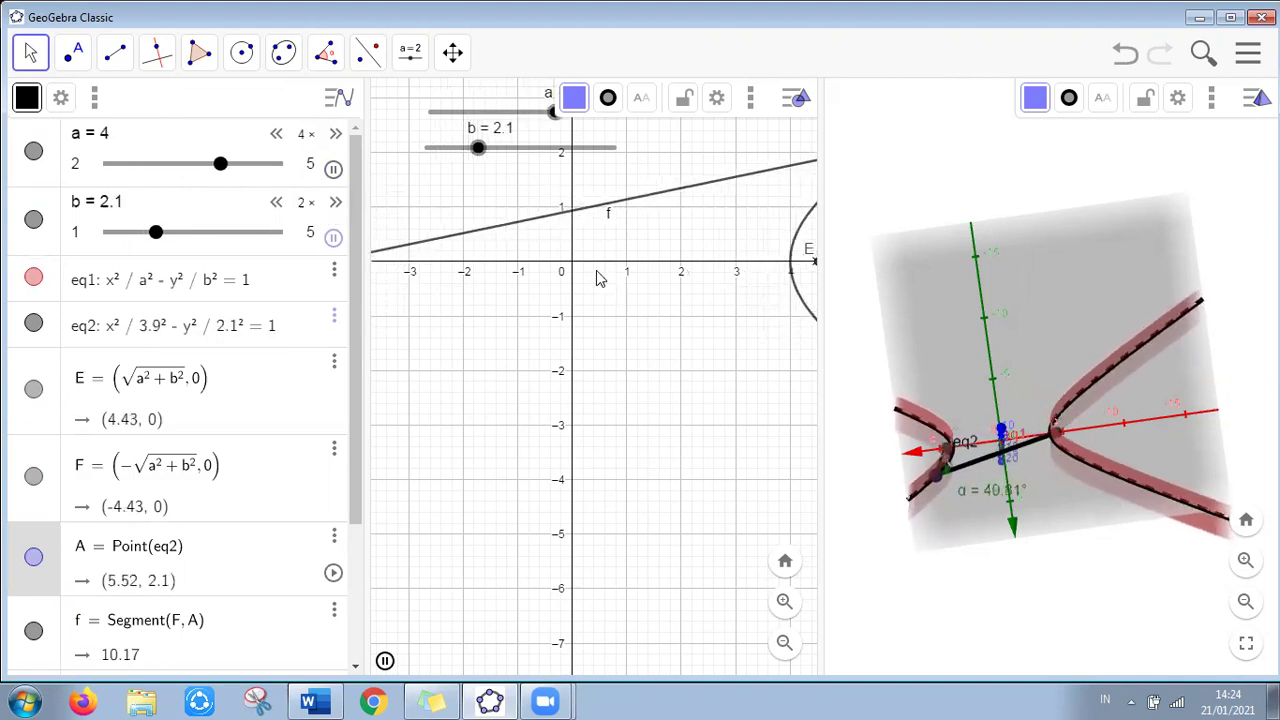
scroll(571, 250, "down", 5)
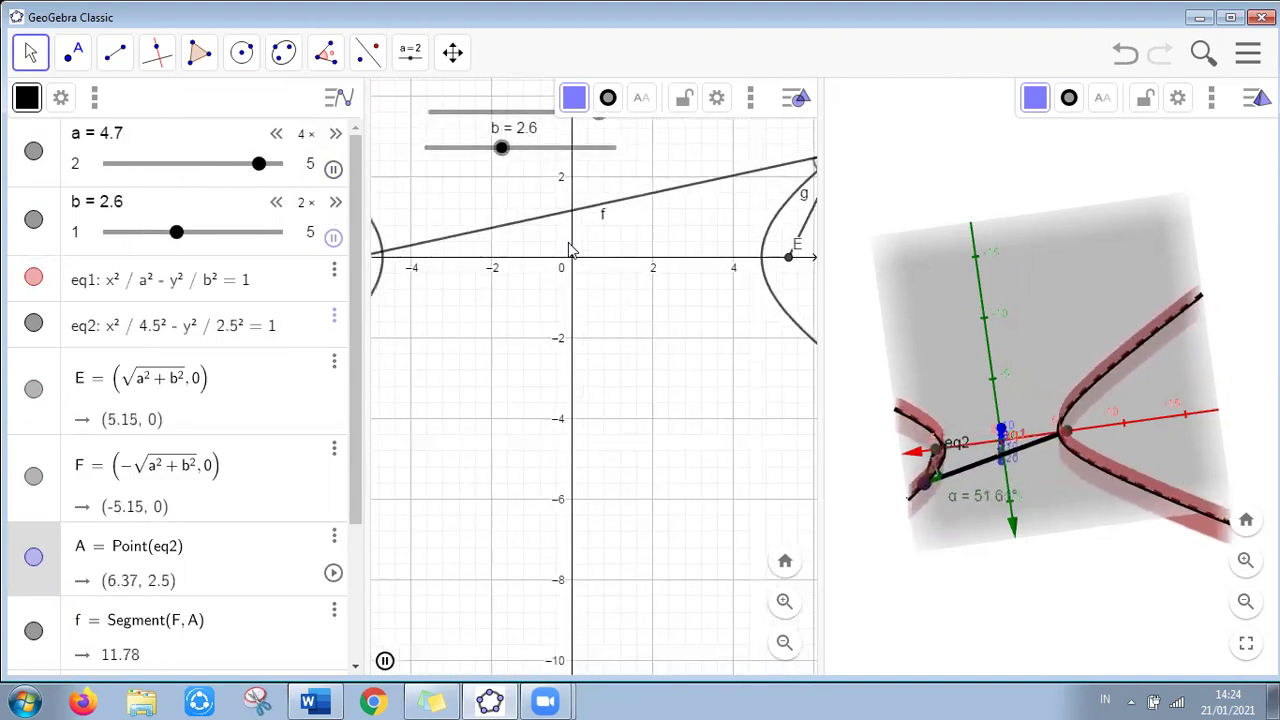
scroll(571, 250, "down", 5)
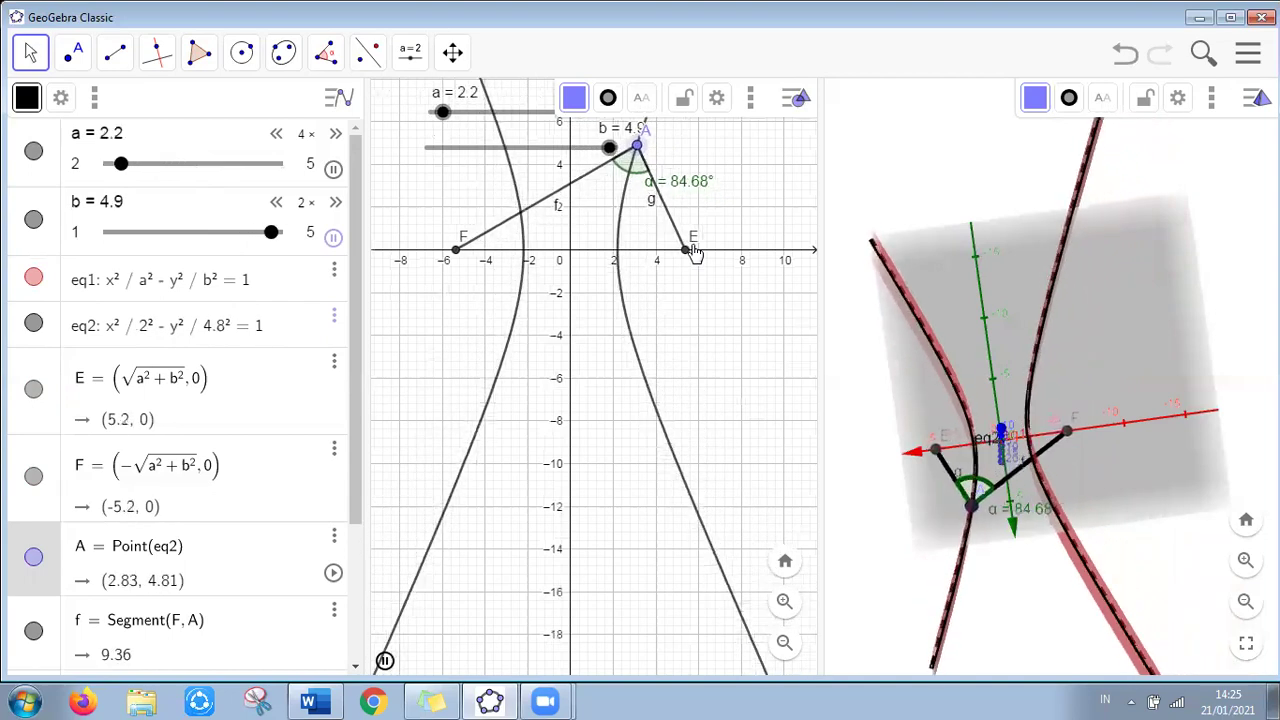
left_click(333, 237)
left_click(333, 169)
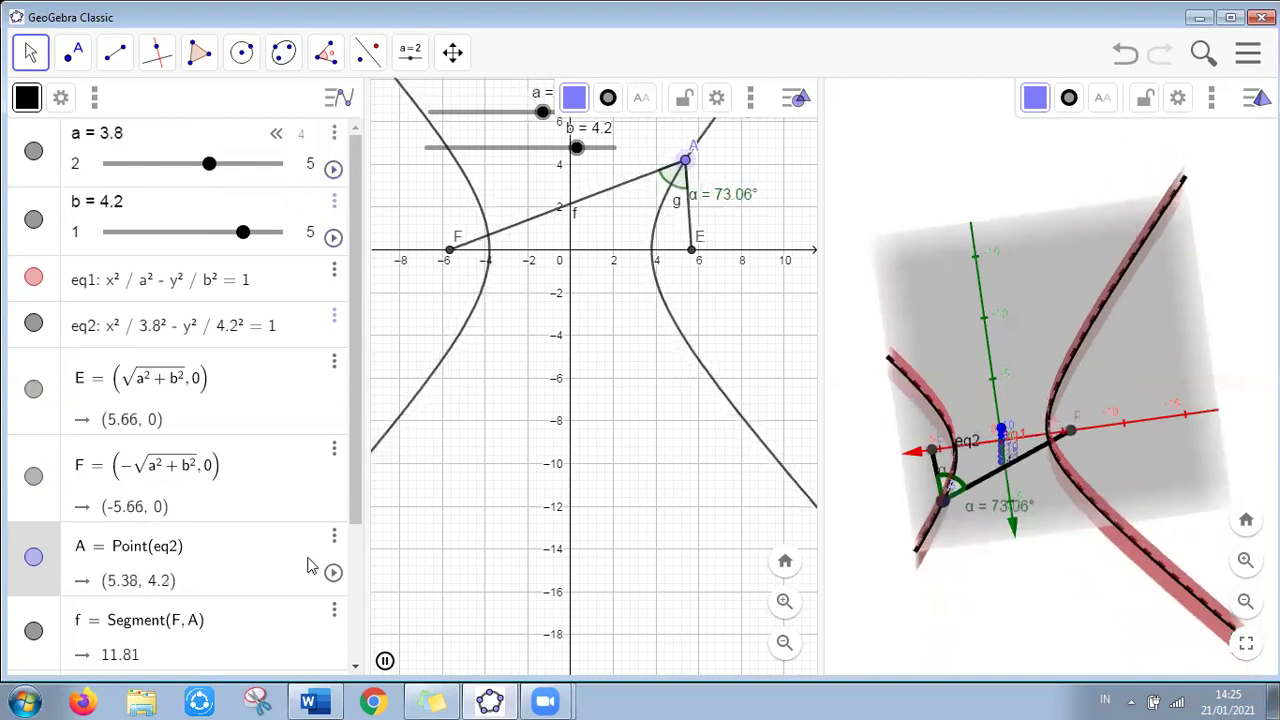
Switch to the Word document and review exercise 2's instructions and figures for point A, segments FA and AE, and the angle
left_click(330, 699)
scroll(533, 424, "down", 10)
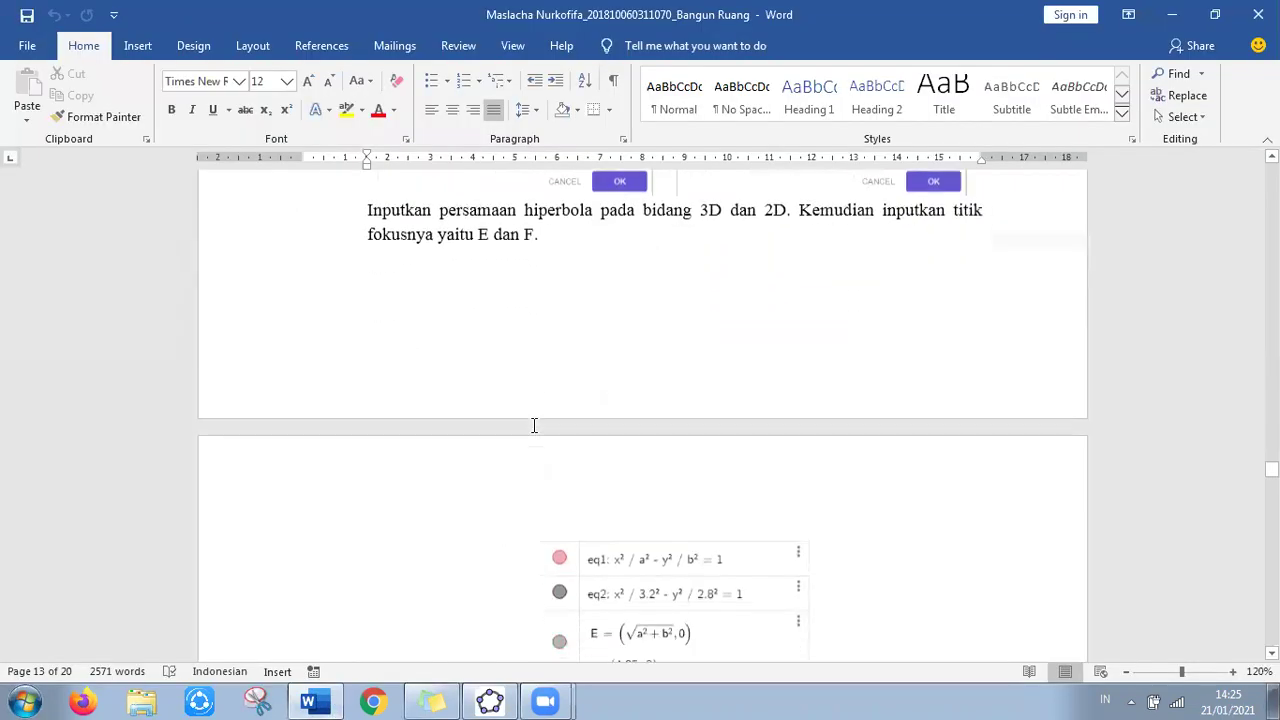
scroll(533, 424, "down", 6)
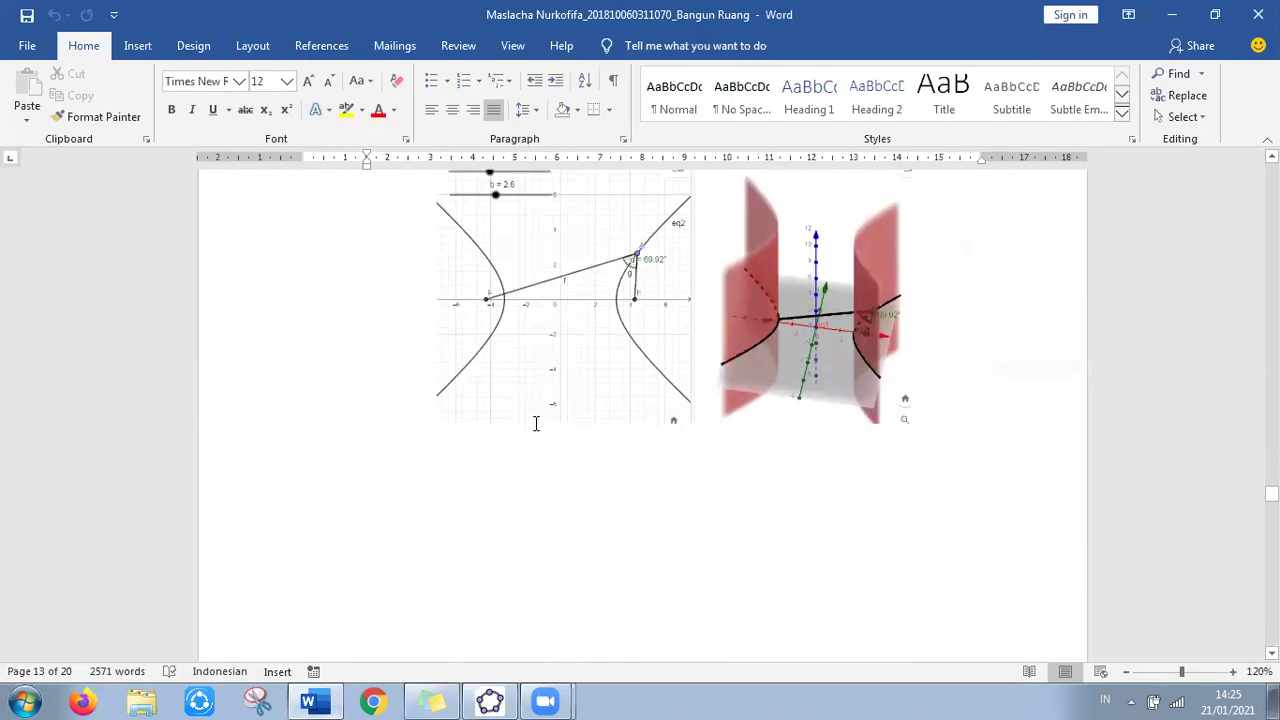
scroll(535, 424, "down", 8)
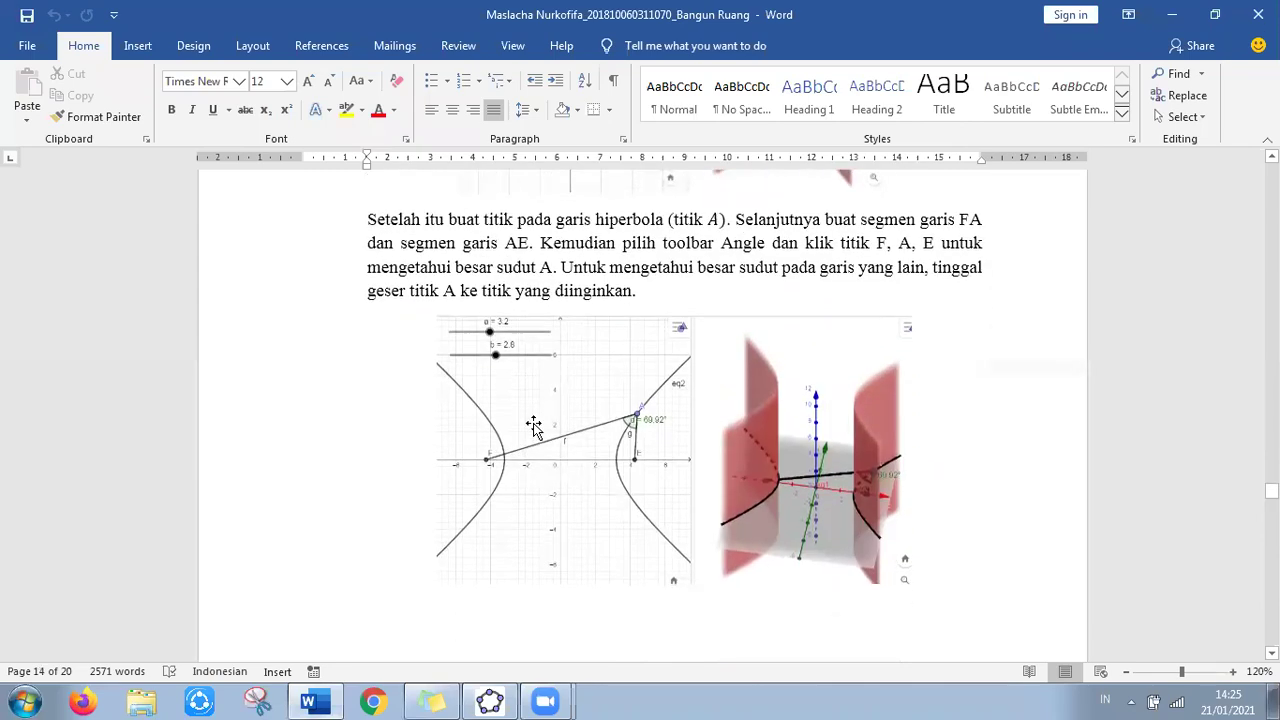